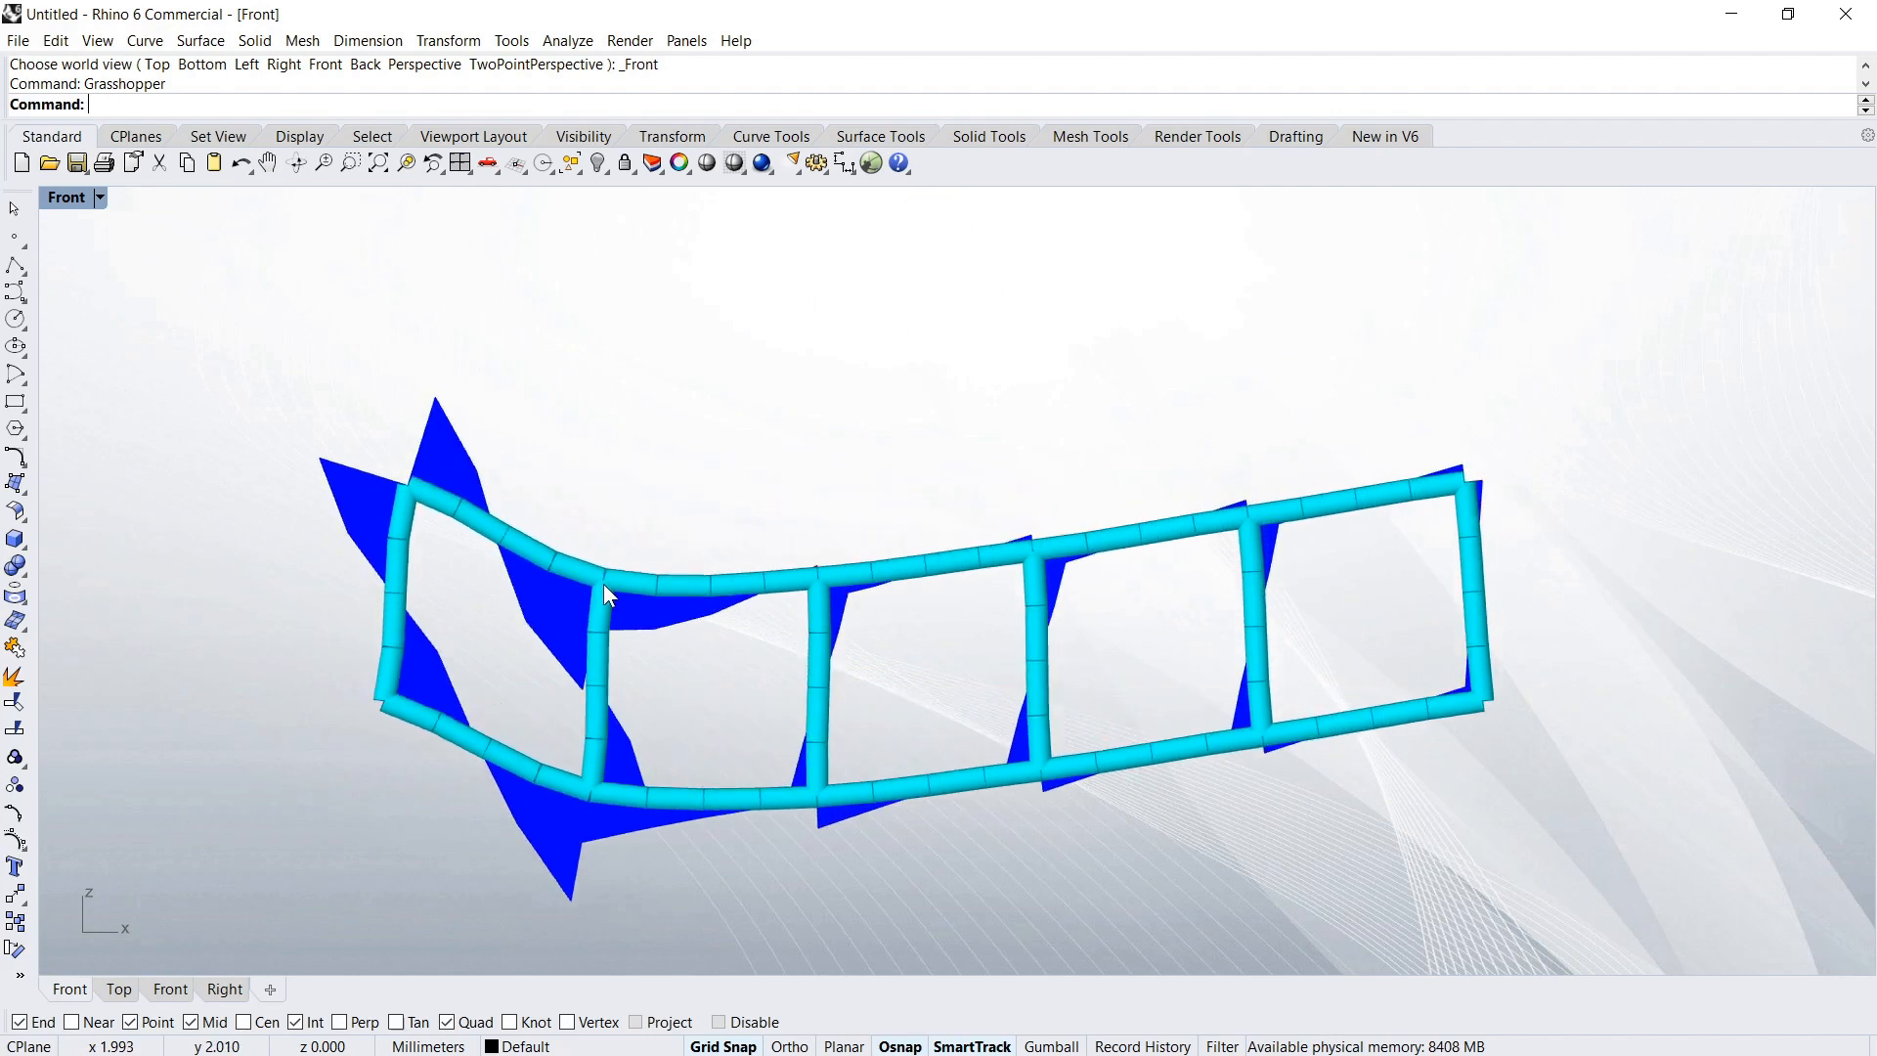
# Pull on points of the finished Vierendeel truss and portal frame models to observe how they deform in real time
pyautogui.moveTo(379, 483); pyautogui.dragTo(451, 483)
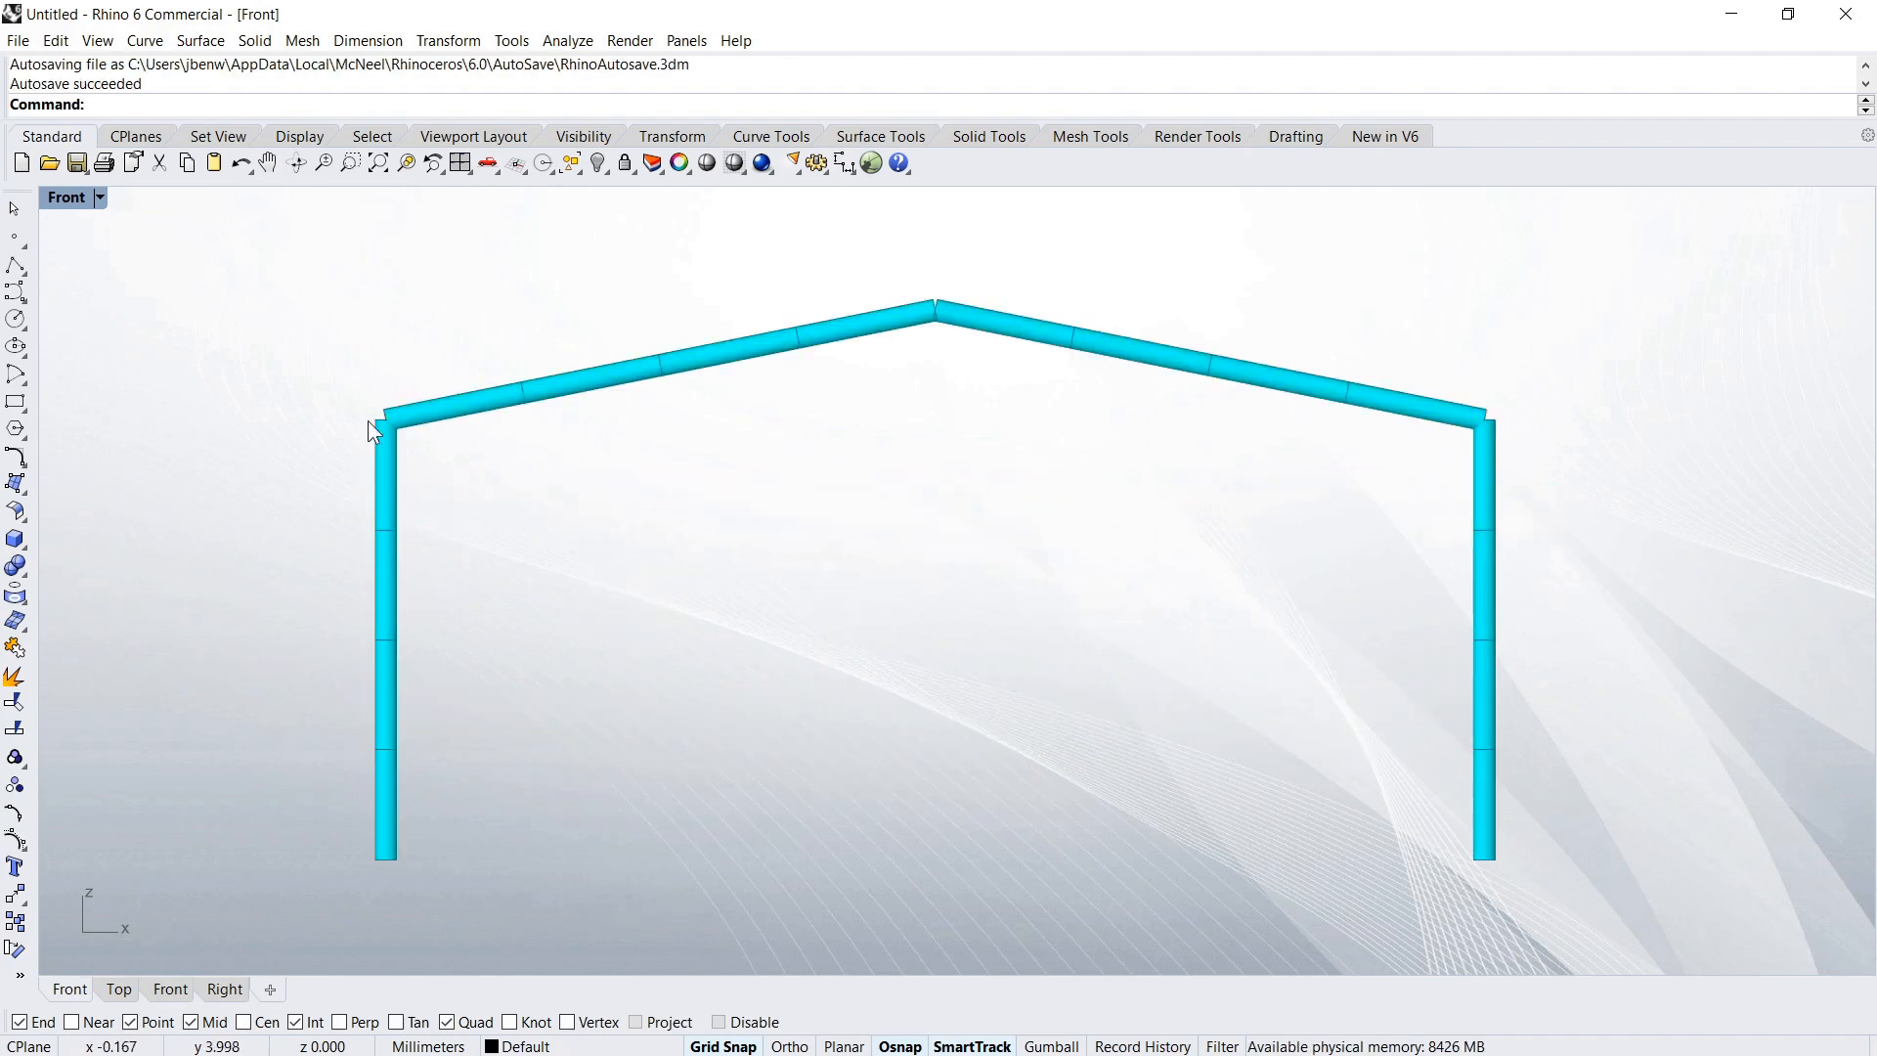
pyautogui.moveTo(387, 419); pyautogui.dragTo(622, 411)
pyautogui.moveTo(936, 379); pyautogui.dragTo(929, 534)
pyautogui.moveTo(669, 369); pyautogui.dragTo(684, 503)
pyautogui.moveTo(389, 748); pyautogui.dragTo(468, 749)
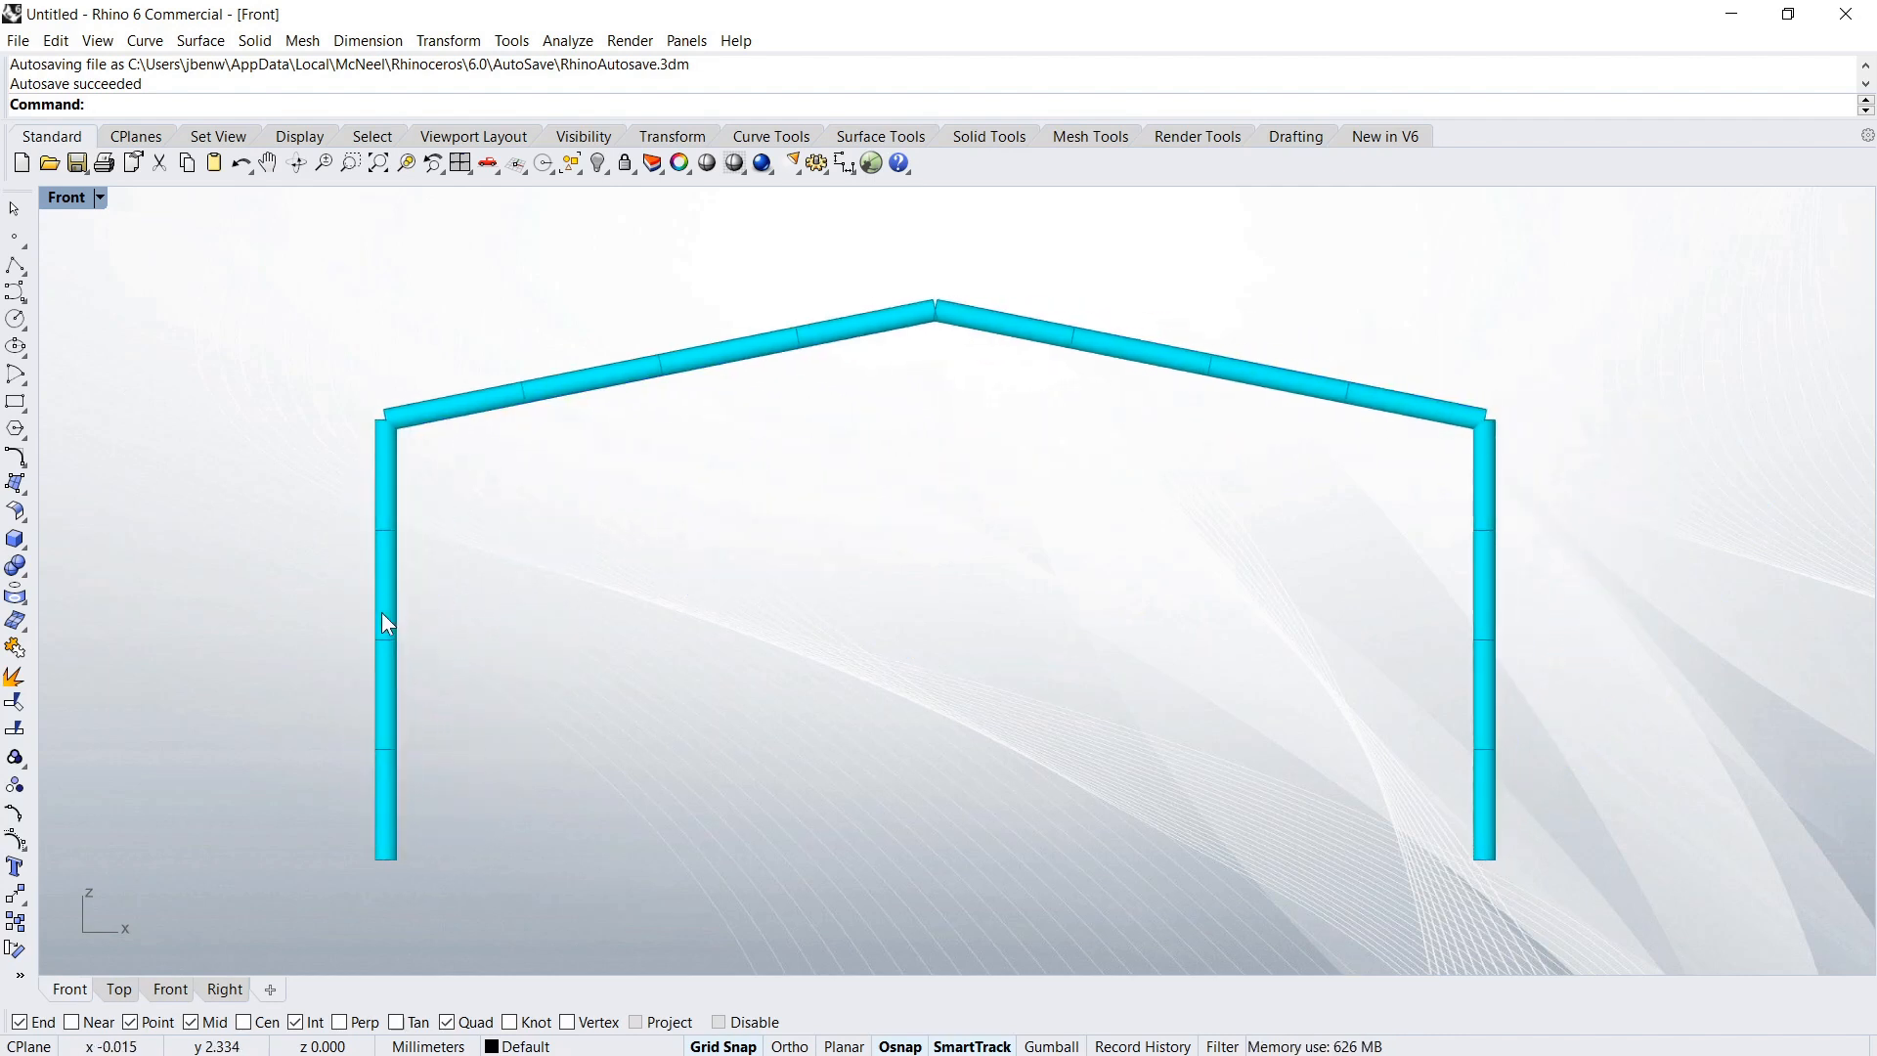
pyautogui.moveTo(391, 531); pyautogui.dragTo(532, 544)
pyautogui.moveTo(396, 415); pyautogui.dragTo(446, 571)
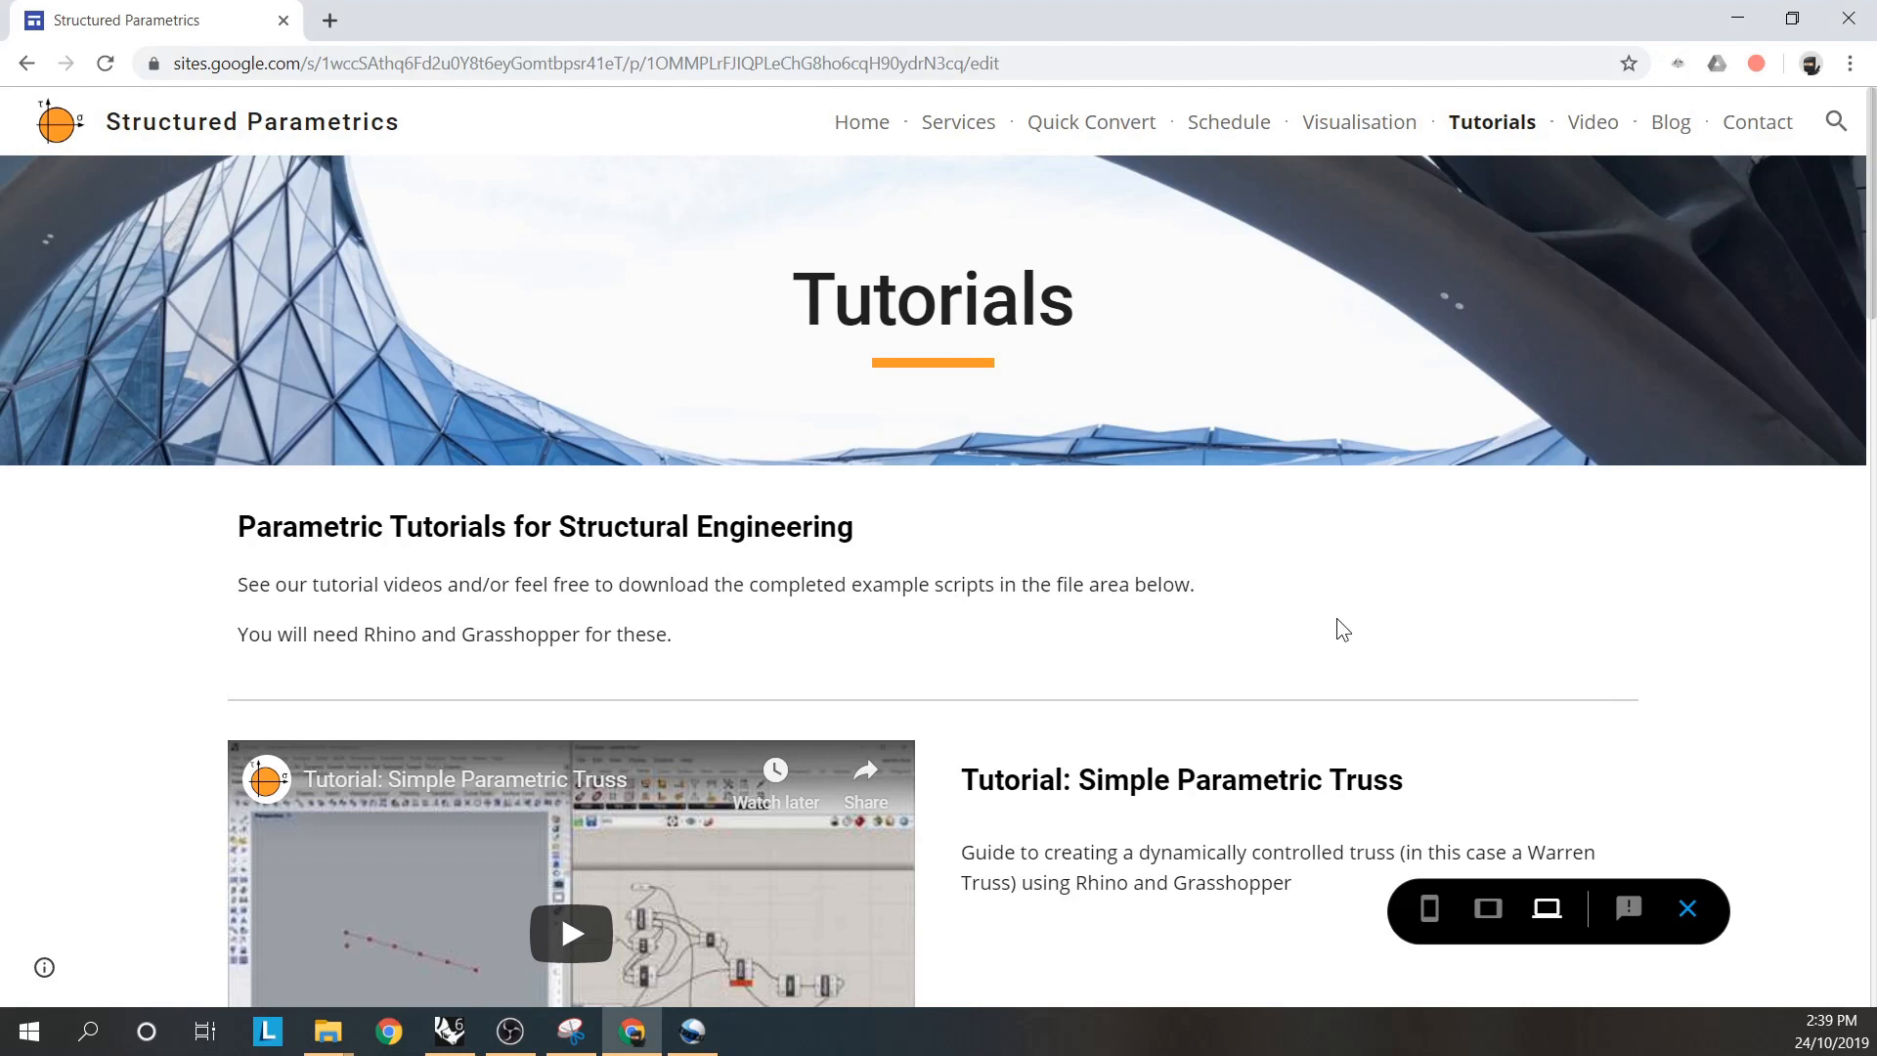
# Browse the tutorials page and the home page of the Structured Parametrics website
pyautogui.scroll(-10, 1191, 565)
pyautogui.scroll(-10, 1193, 572)
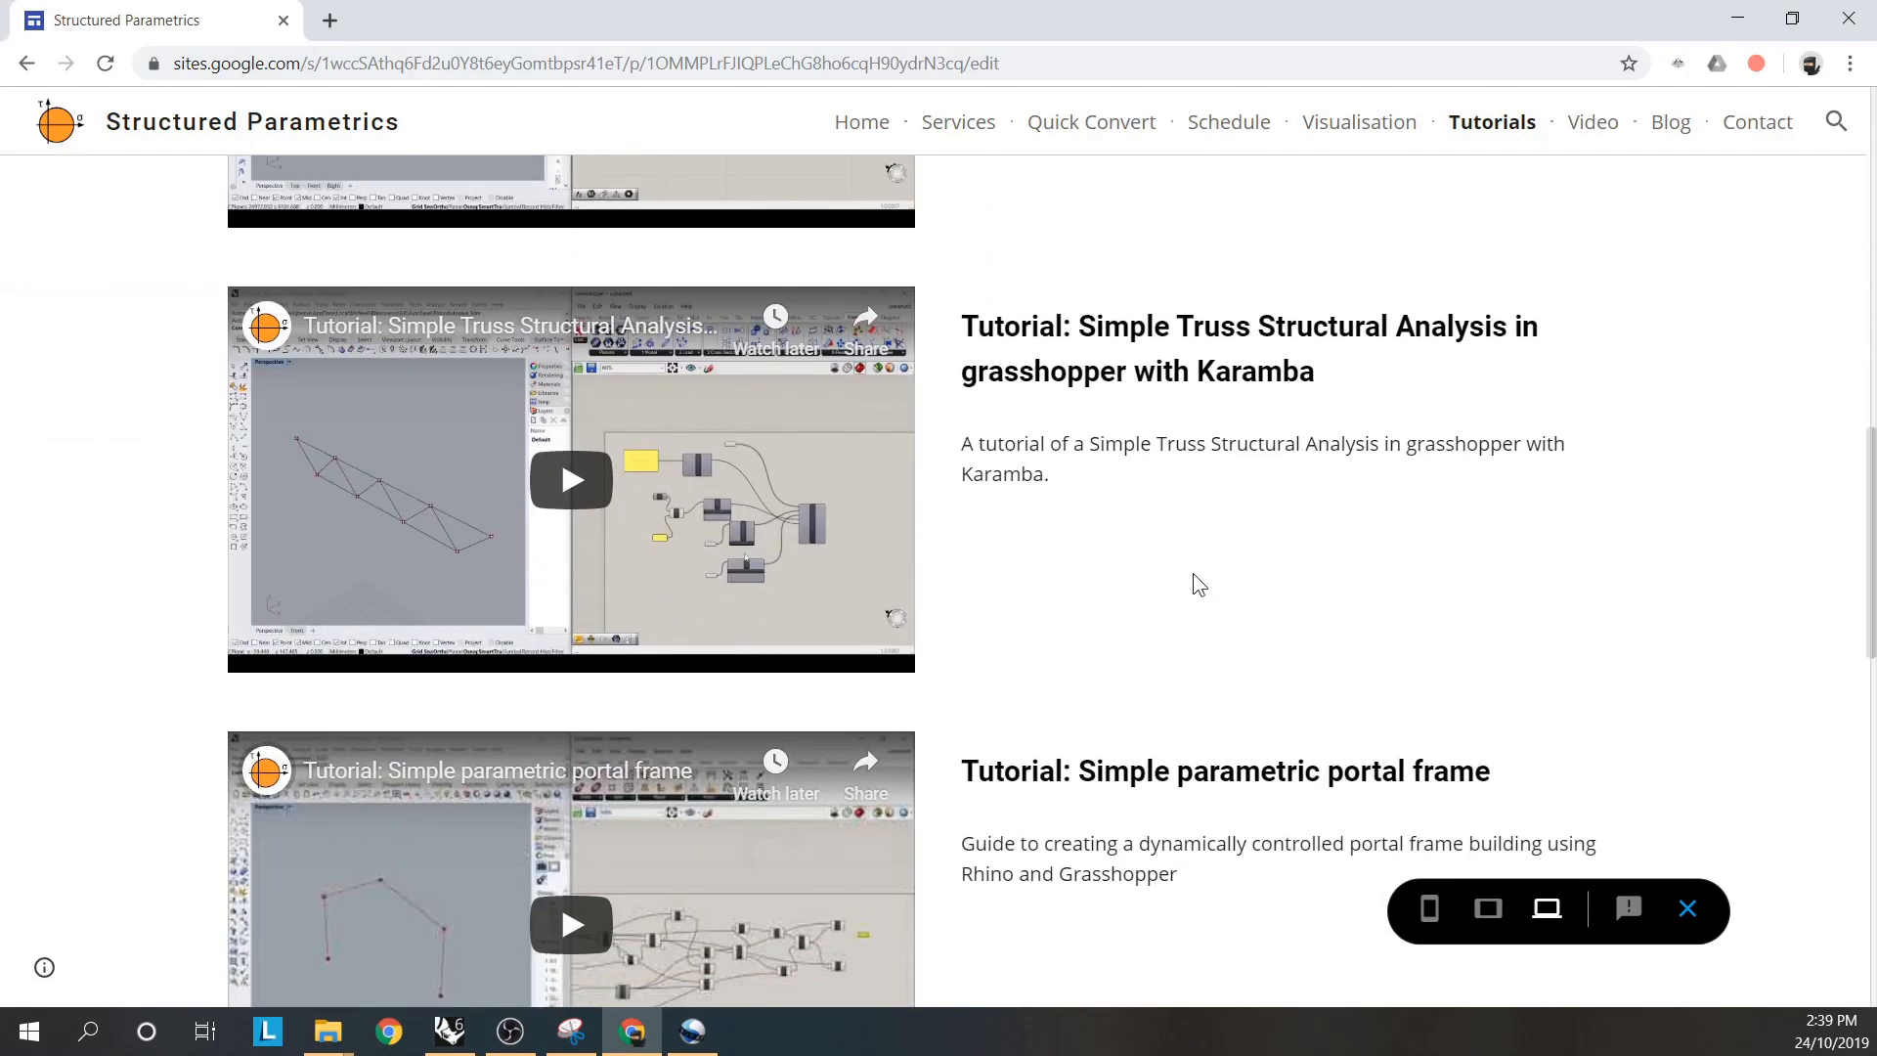
pyautogui.scroll(-3, 1193, 573)
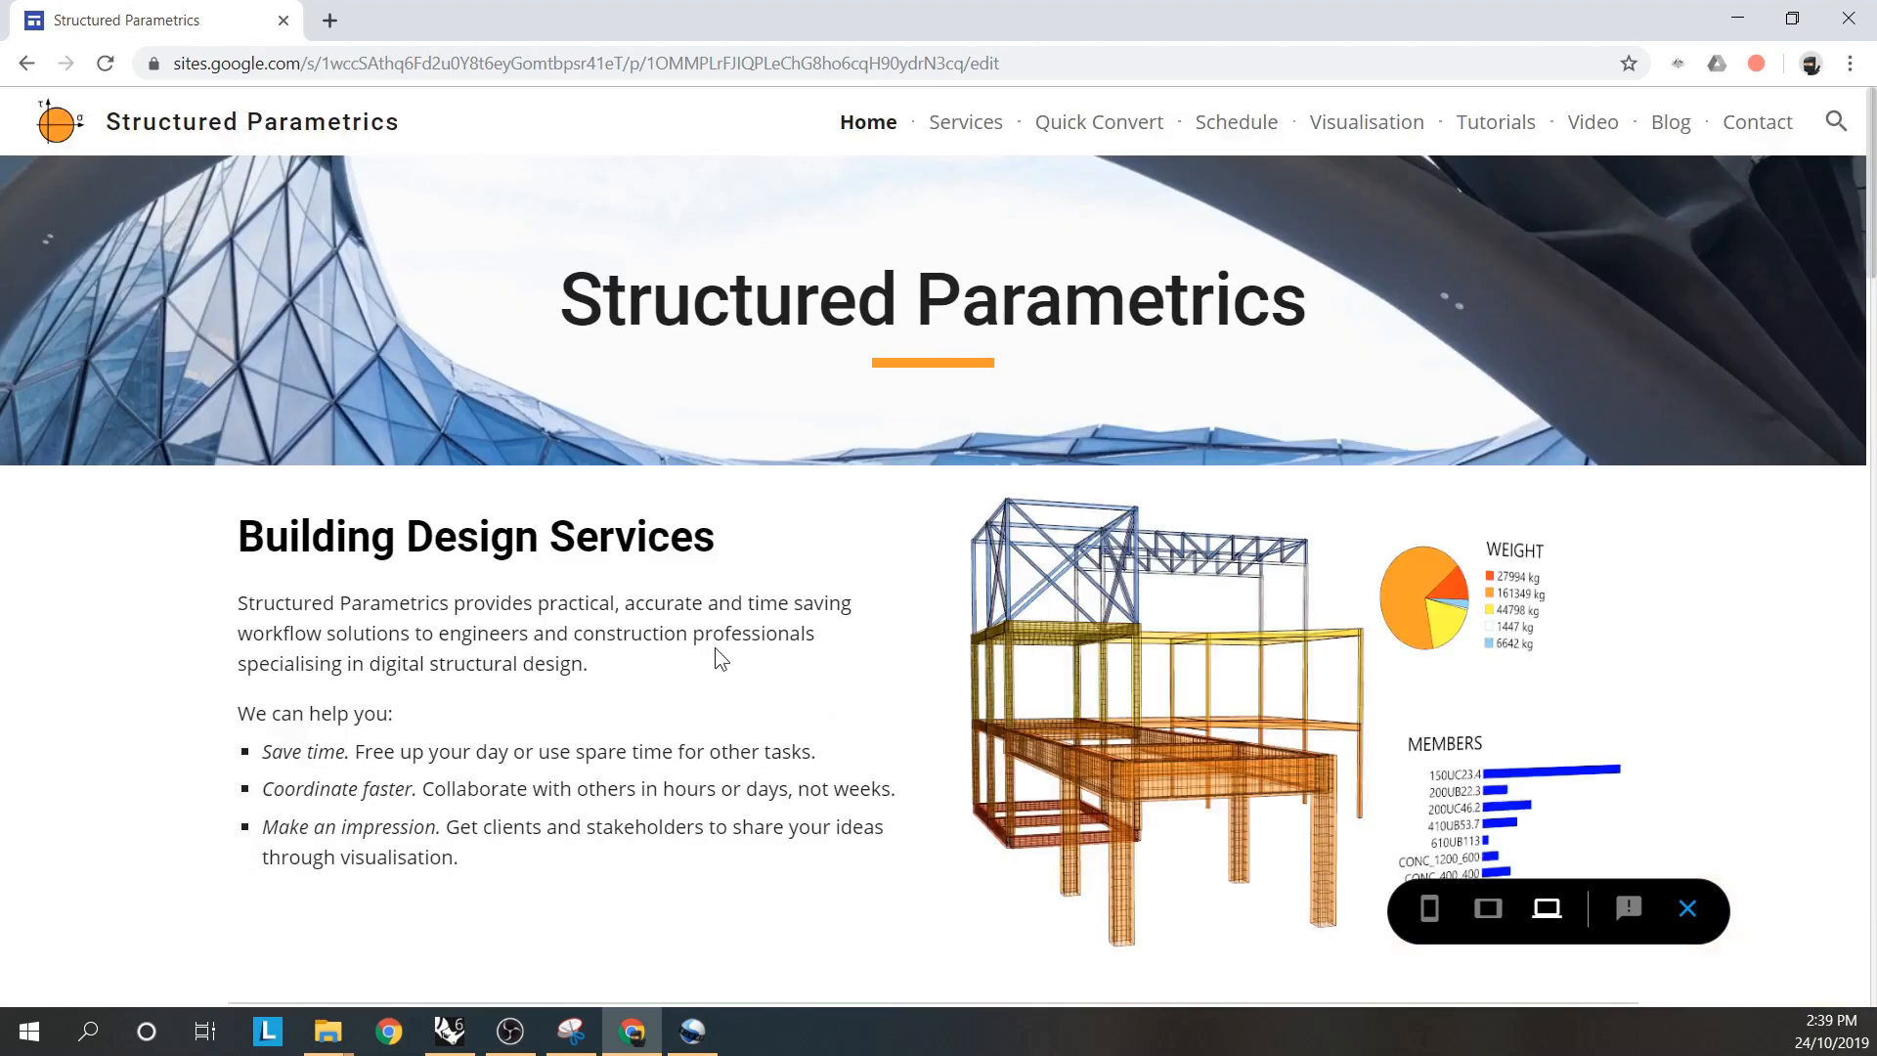
pyautogui.scroll(-9, 715, 648)
pyautogui.scroll(-6, 719, 657)
pyautogui.scroll(-4, 702, 660)
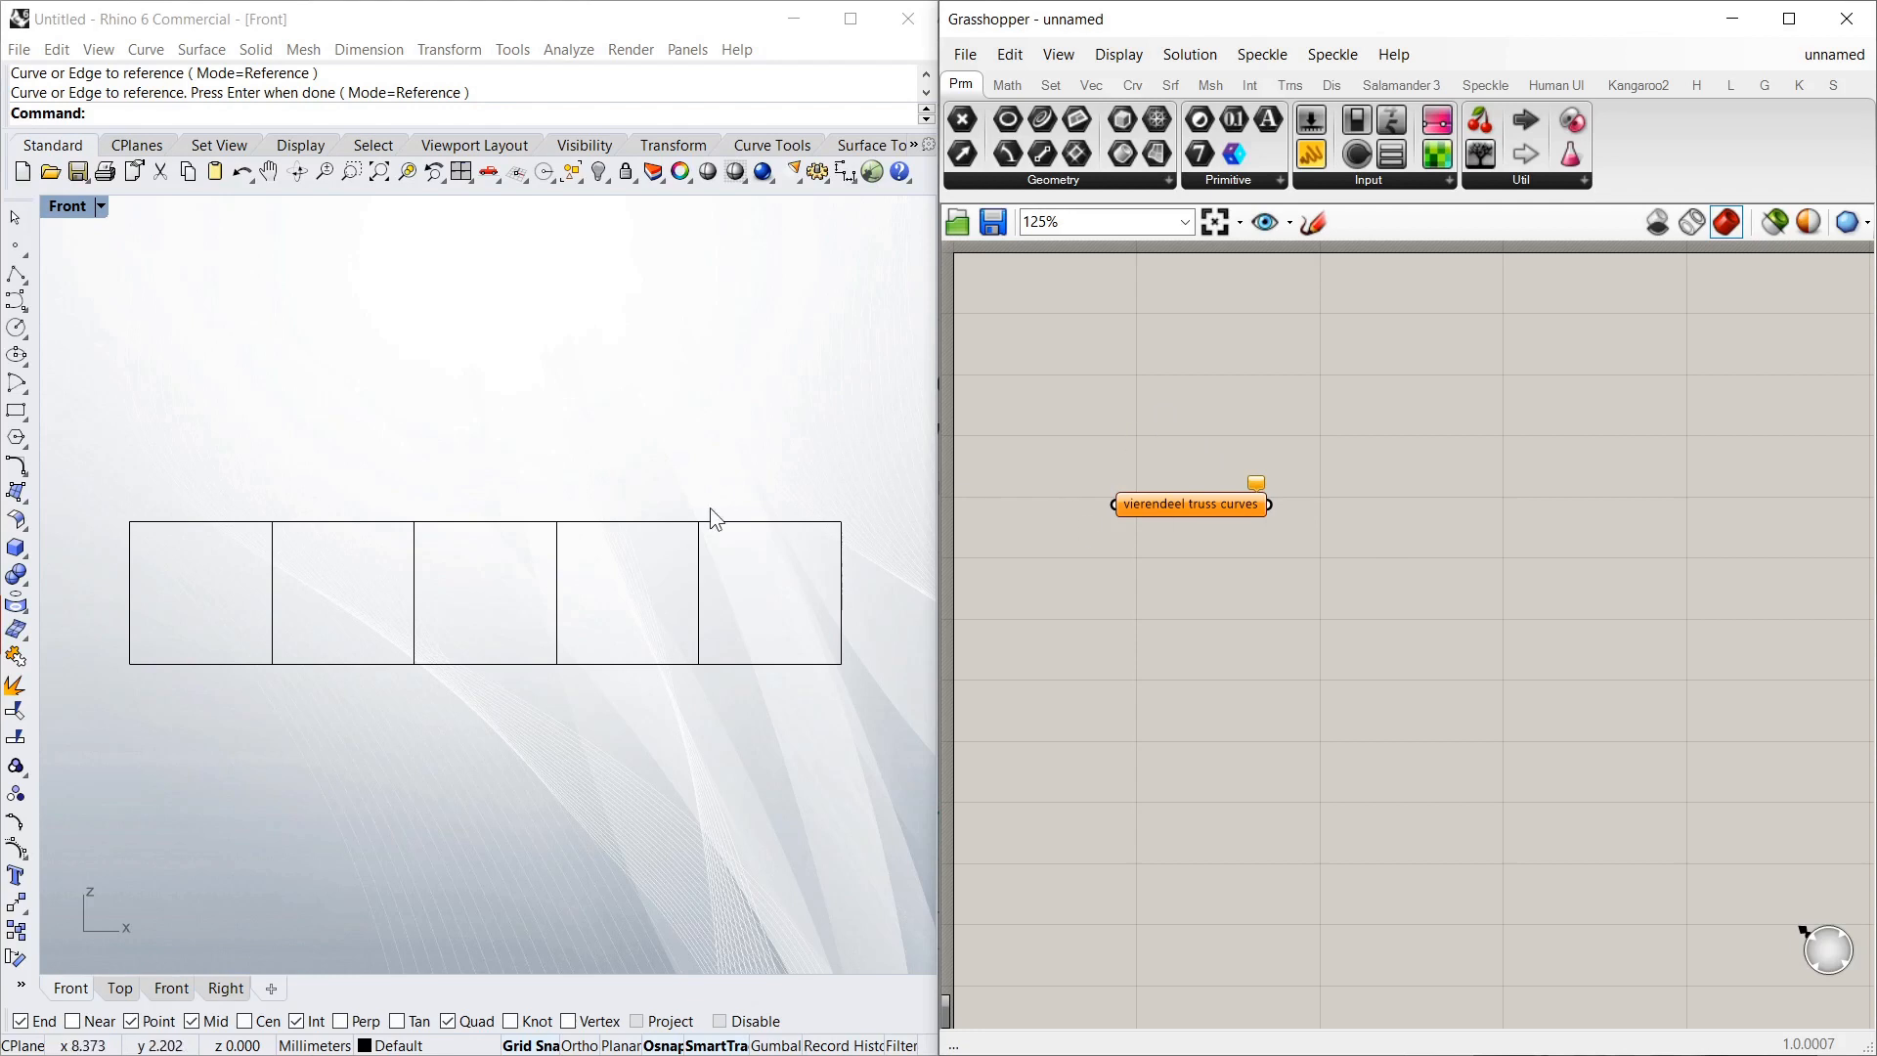
# Reference all the Vierendeel truss lines from the Rhino model into the "vierendeel truss curves" curve parameter
pyautogui.moveTo(80, 472); pyautogui.dragTo(865, 719)
pyautogui.click(1206, 508)
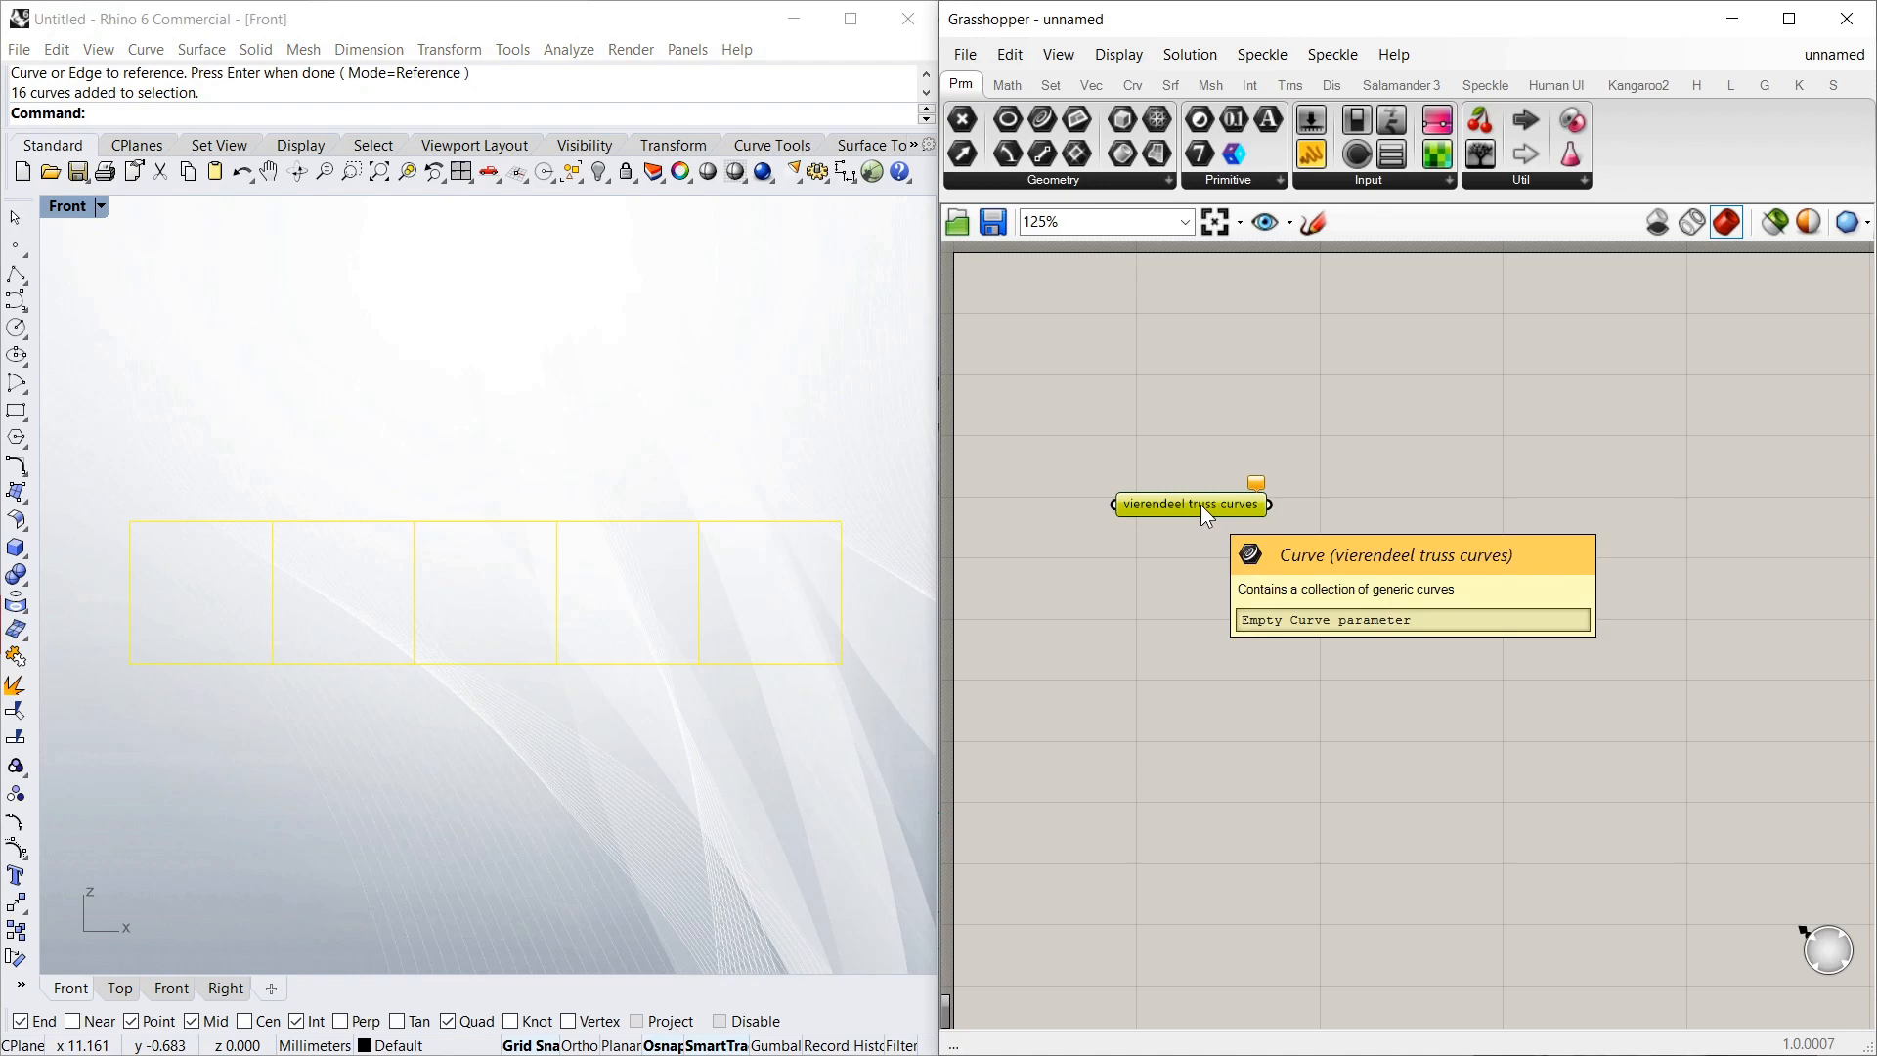
pyautogui.rightClick(1200, 505)
pyautogui.click(1267, 845)
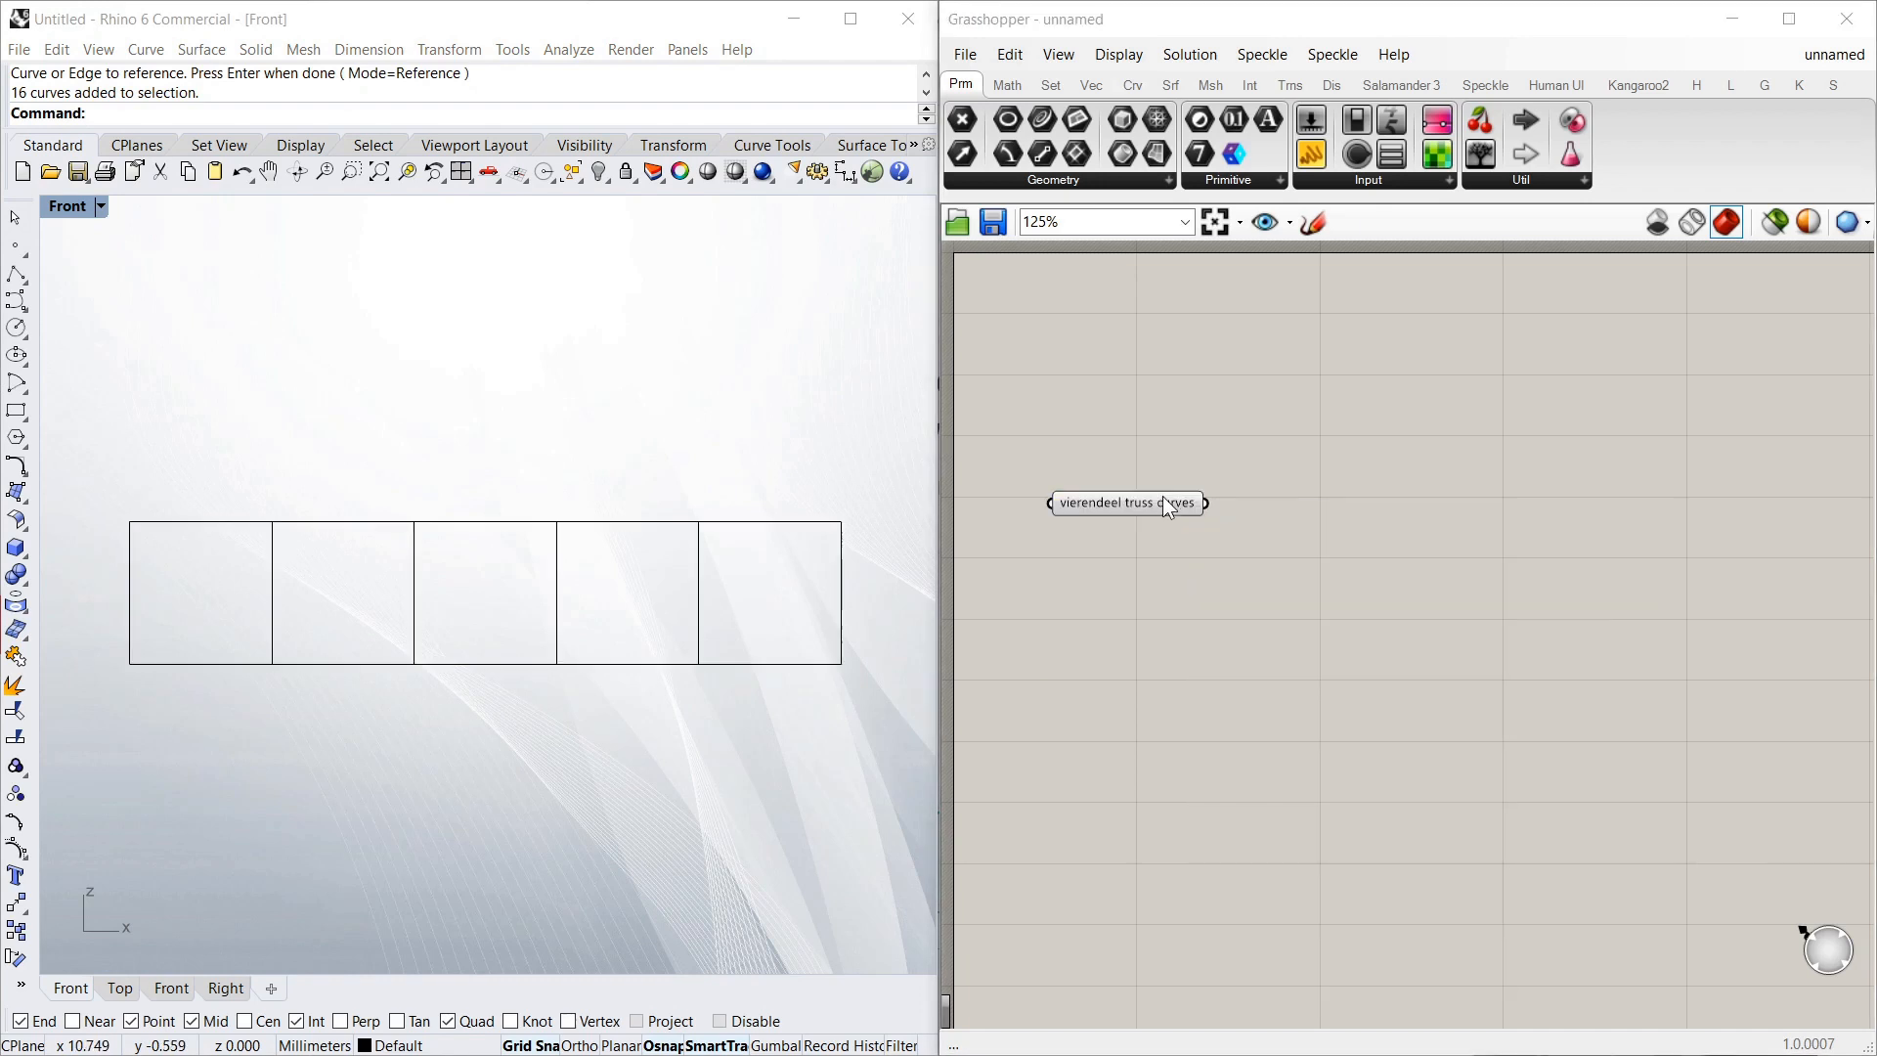
# Check which geometry the "vierendeel truss curves" parameter references by highlighting it while shifting it slightly on the canvas
pyautogui.click(1164, 499)
pyautogui.click(1167, 467)
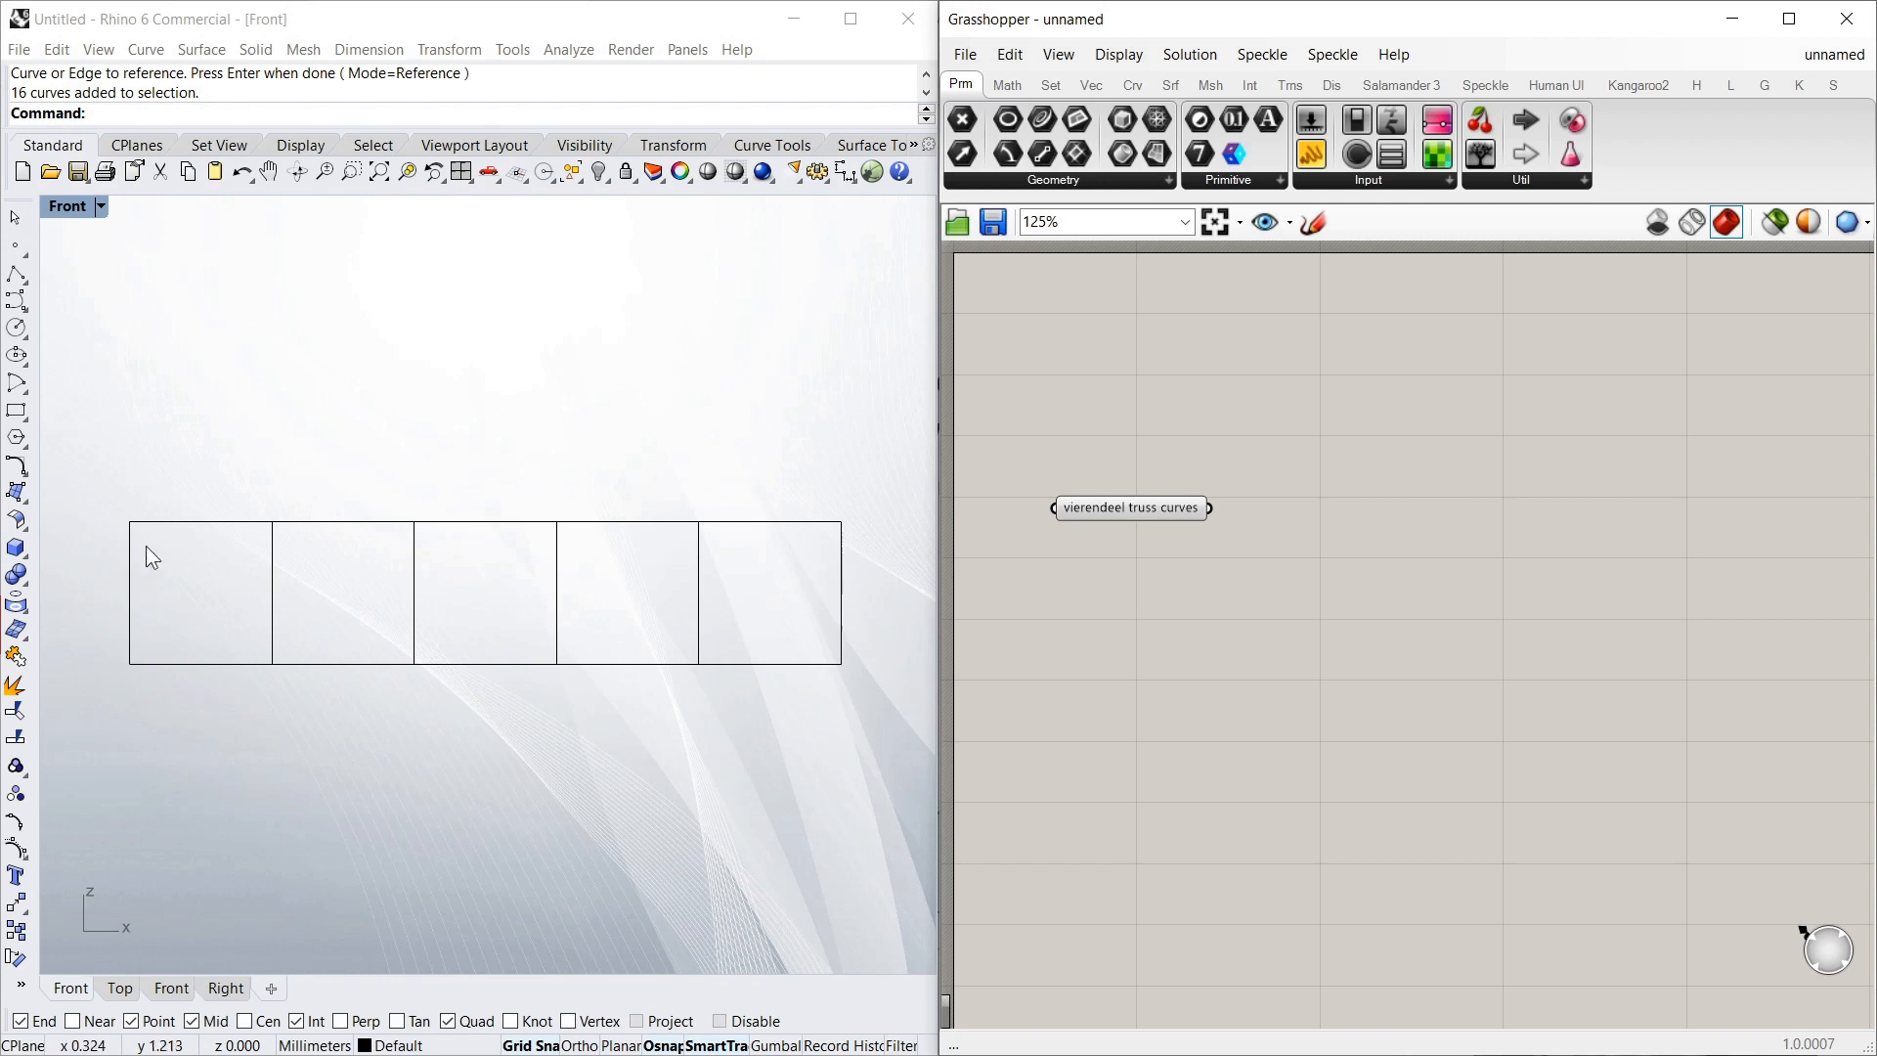
pyautogui.moveTo(1116, 513); pyautogui.dragTo(1111, 498)
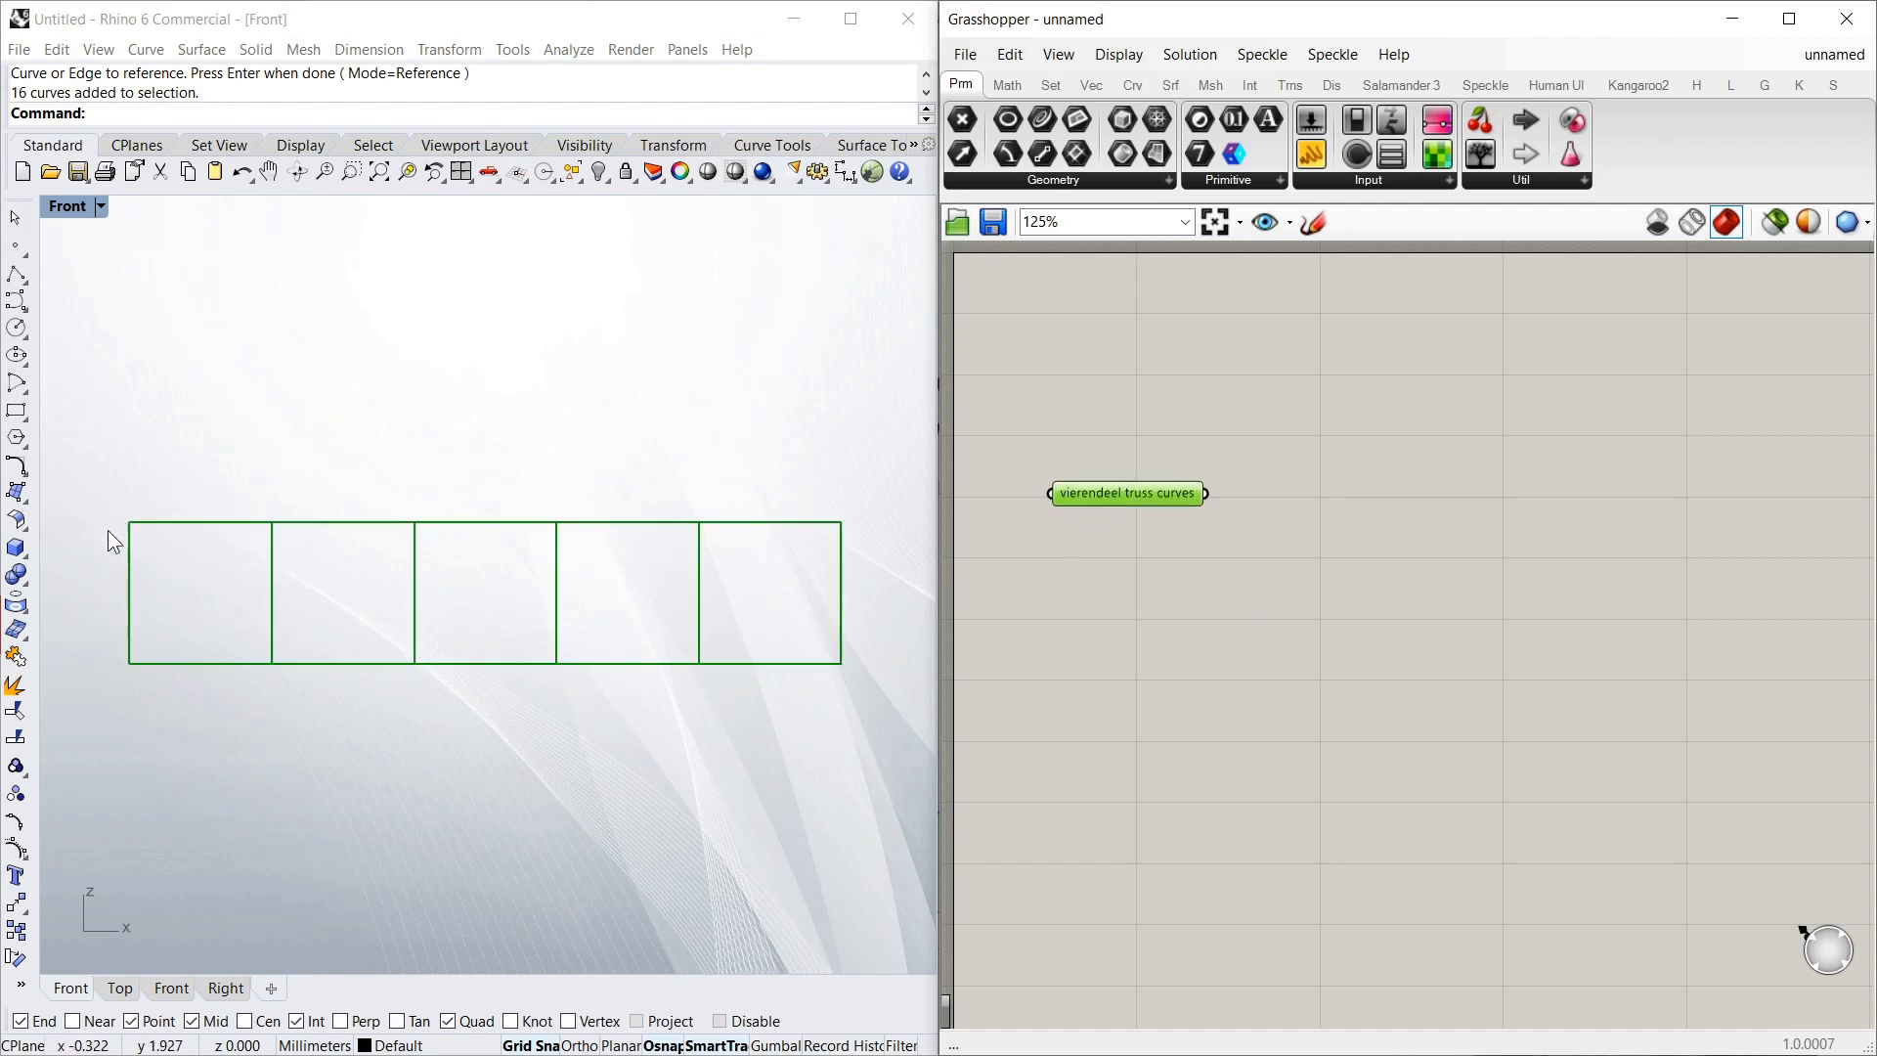
pyautogui.moveTo(1135, 490)
pyautogui.mouseDown()
pyautogui.moveTo(1124, 514)
pyautogui.moveTo(1139, 494)
pyautogui.mouseUp()
pyautogui.click(1271, 493)
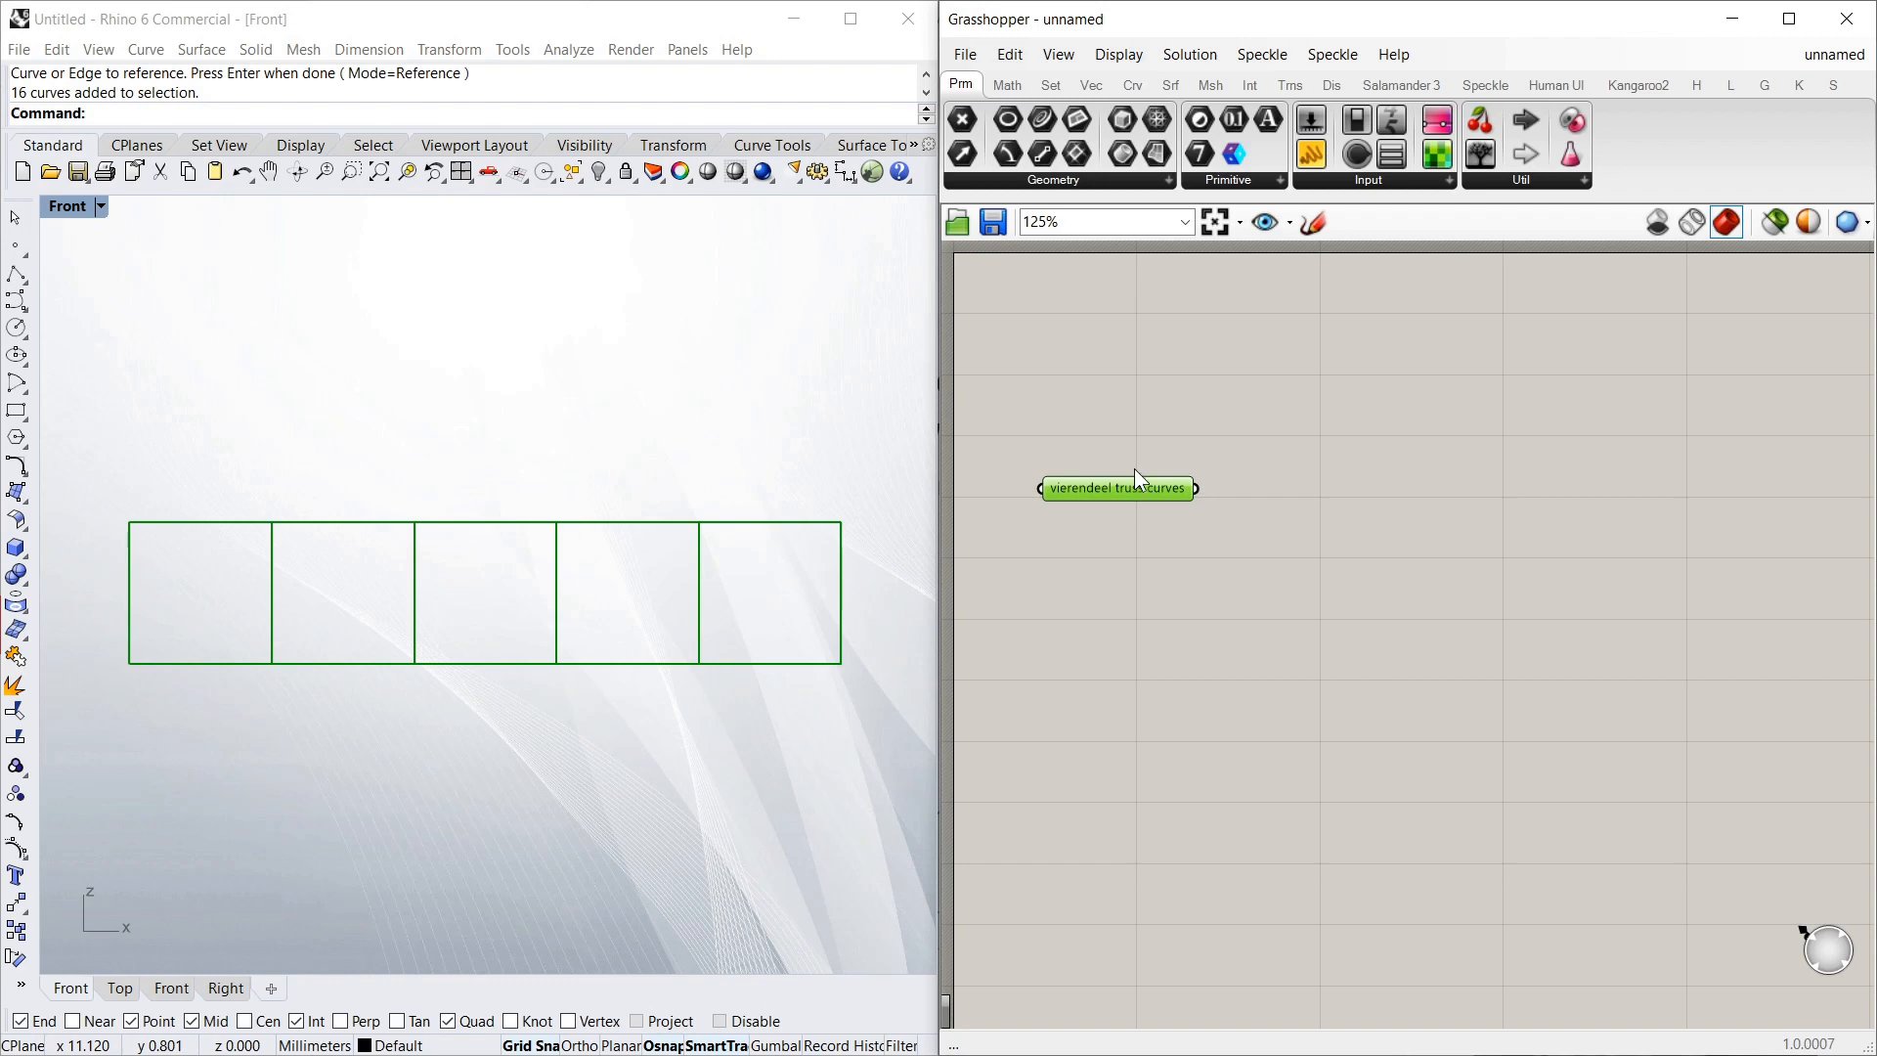
pyautogui.click(1136, 464)
pyautogui.click(1134, 485)
# Add a Divide Curve component beside the "vierendeel truss curves" parameter
pyautogui.doubleClick(1326, 506)
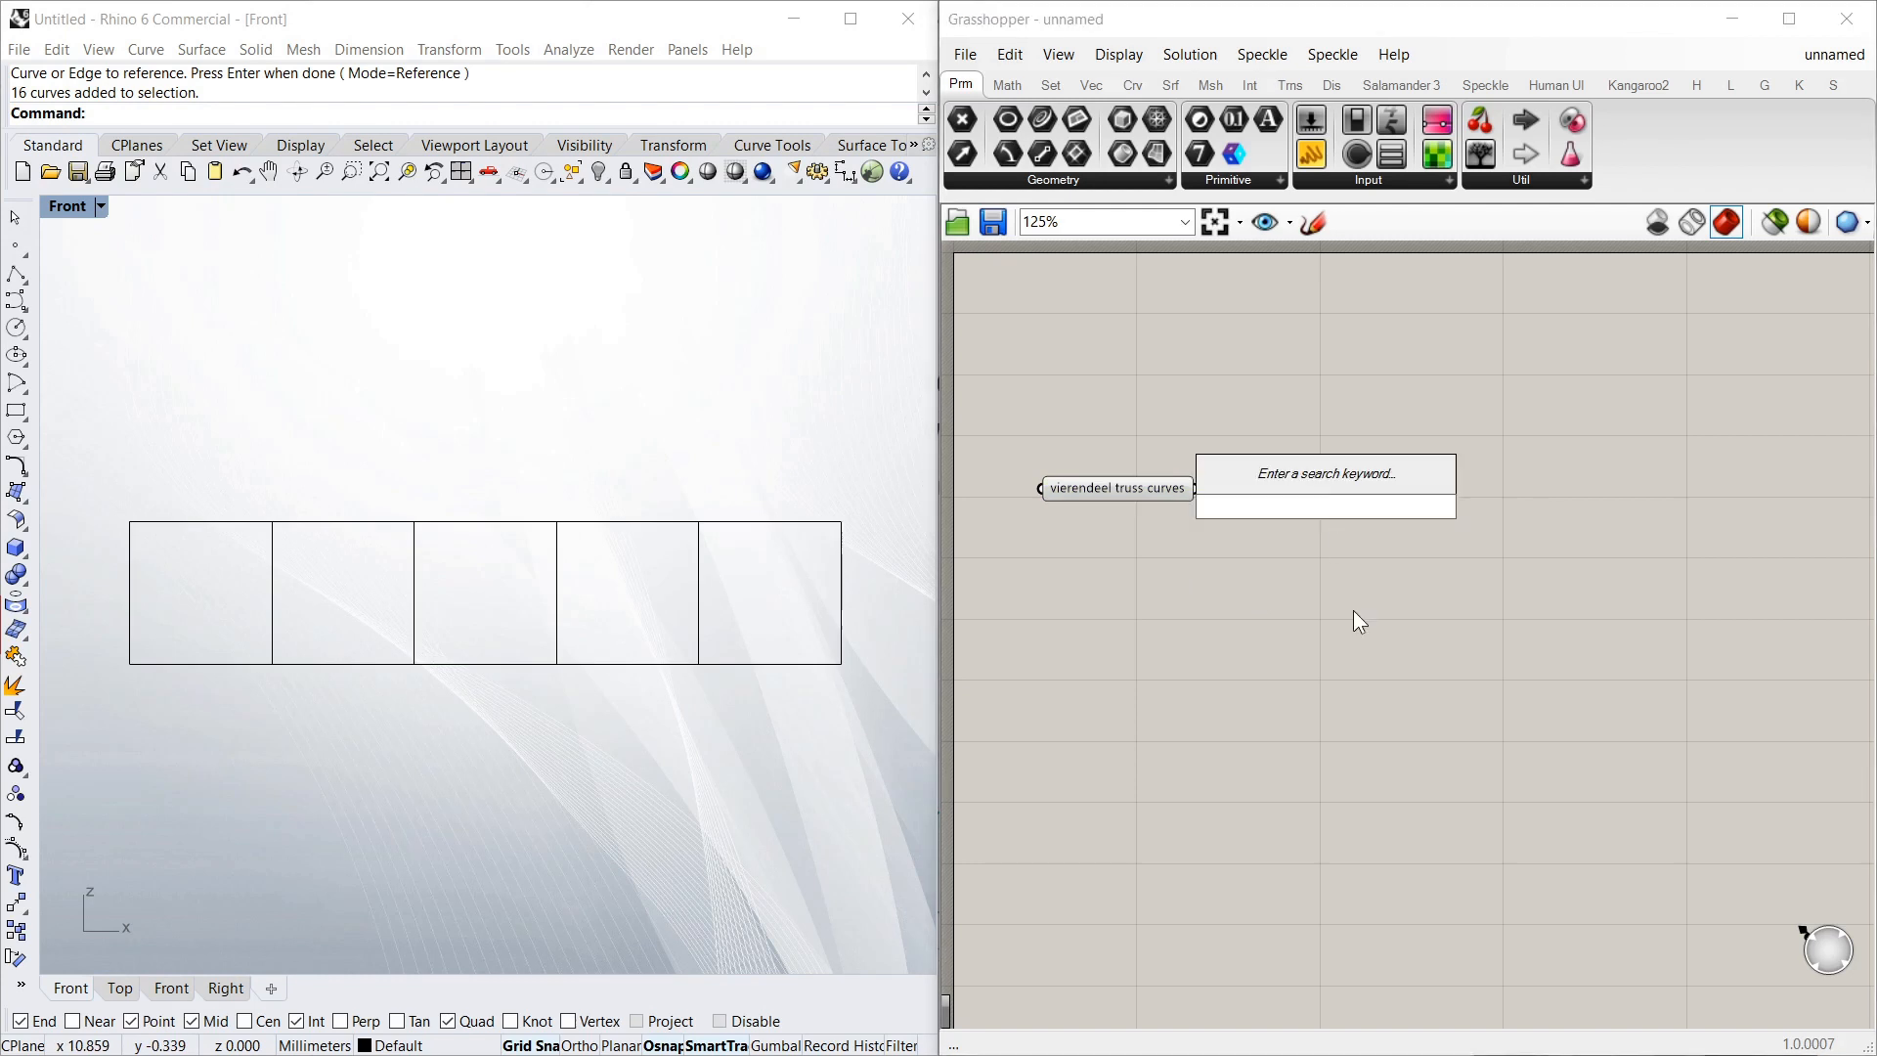
pyautogui.write('divide')
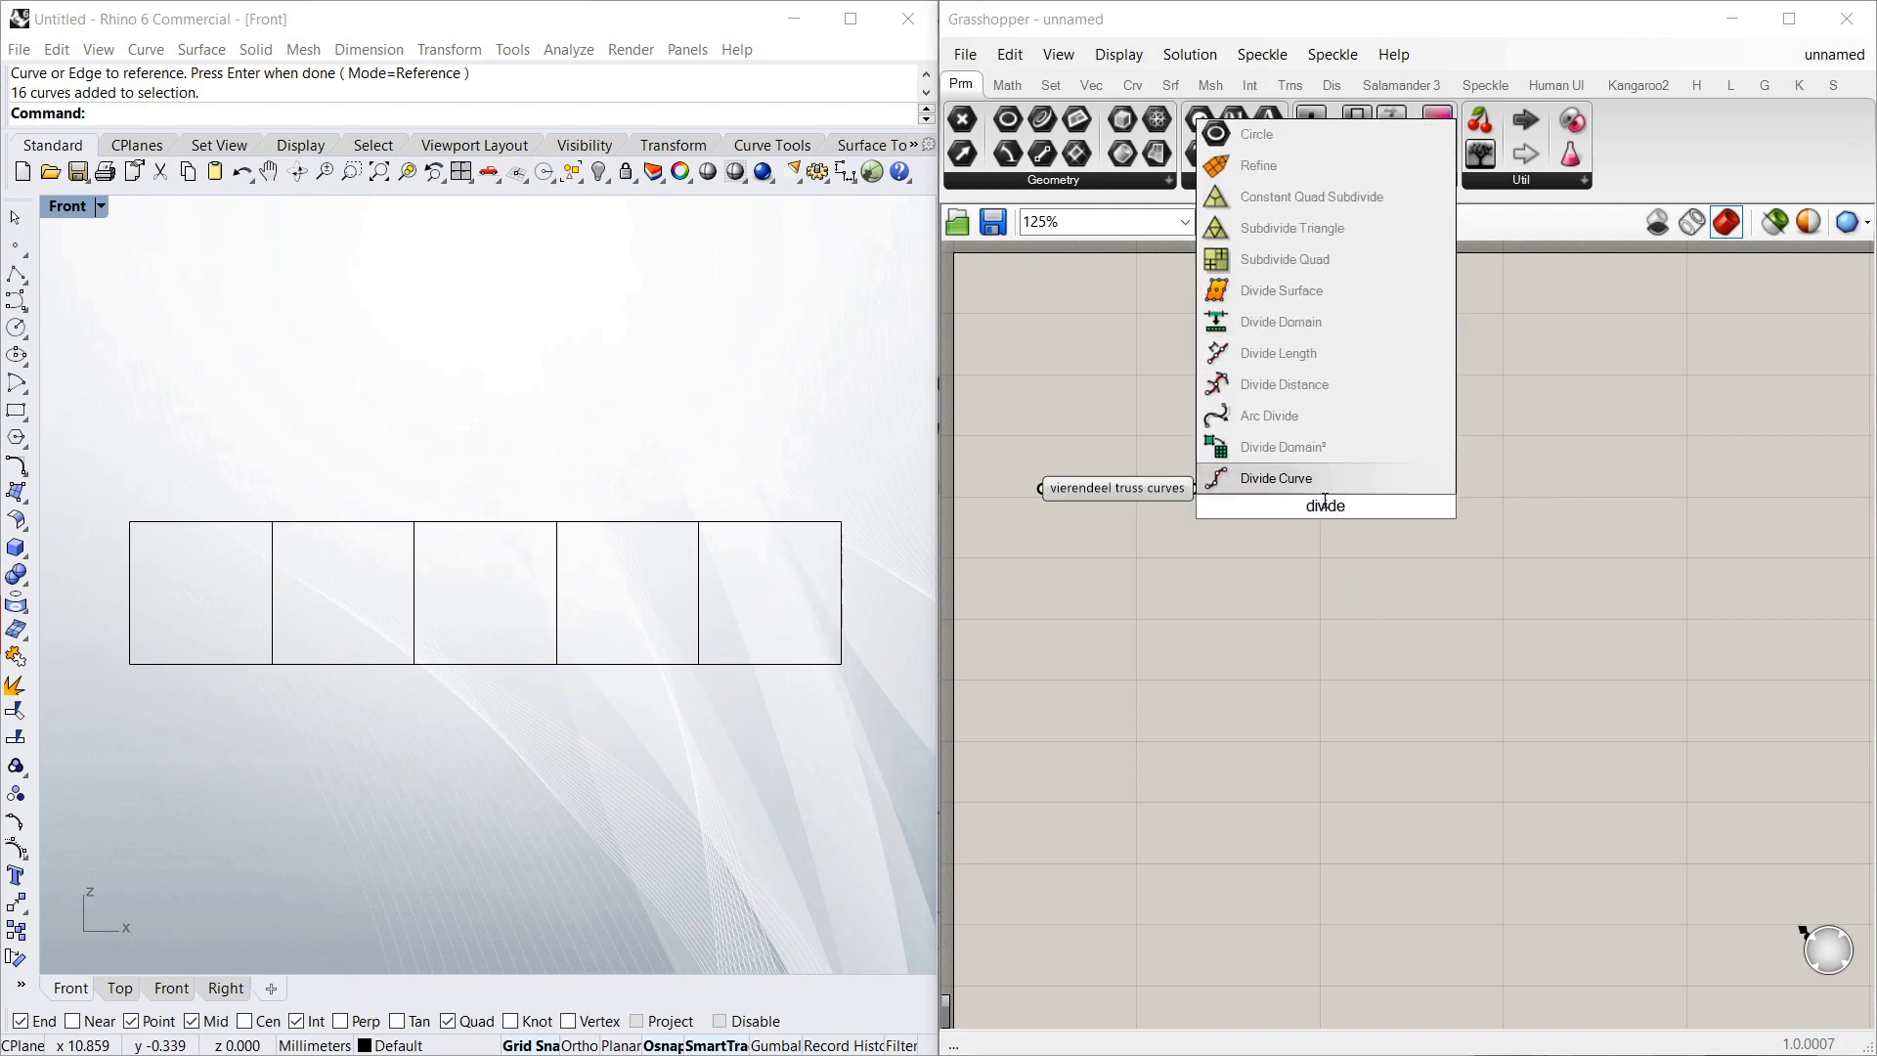
pyautogui.press('Return')
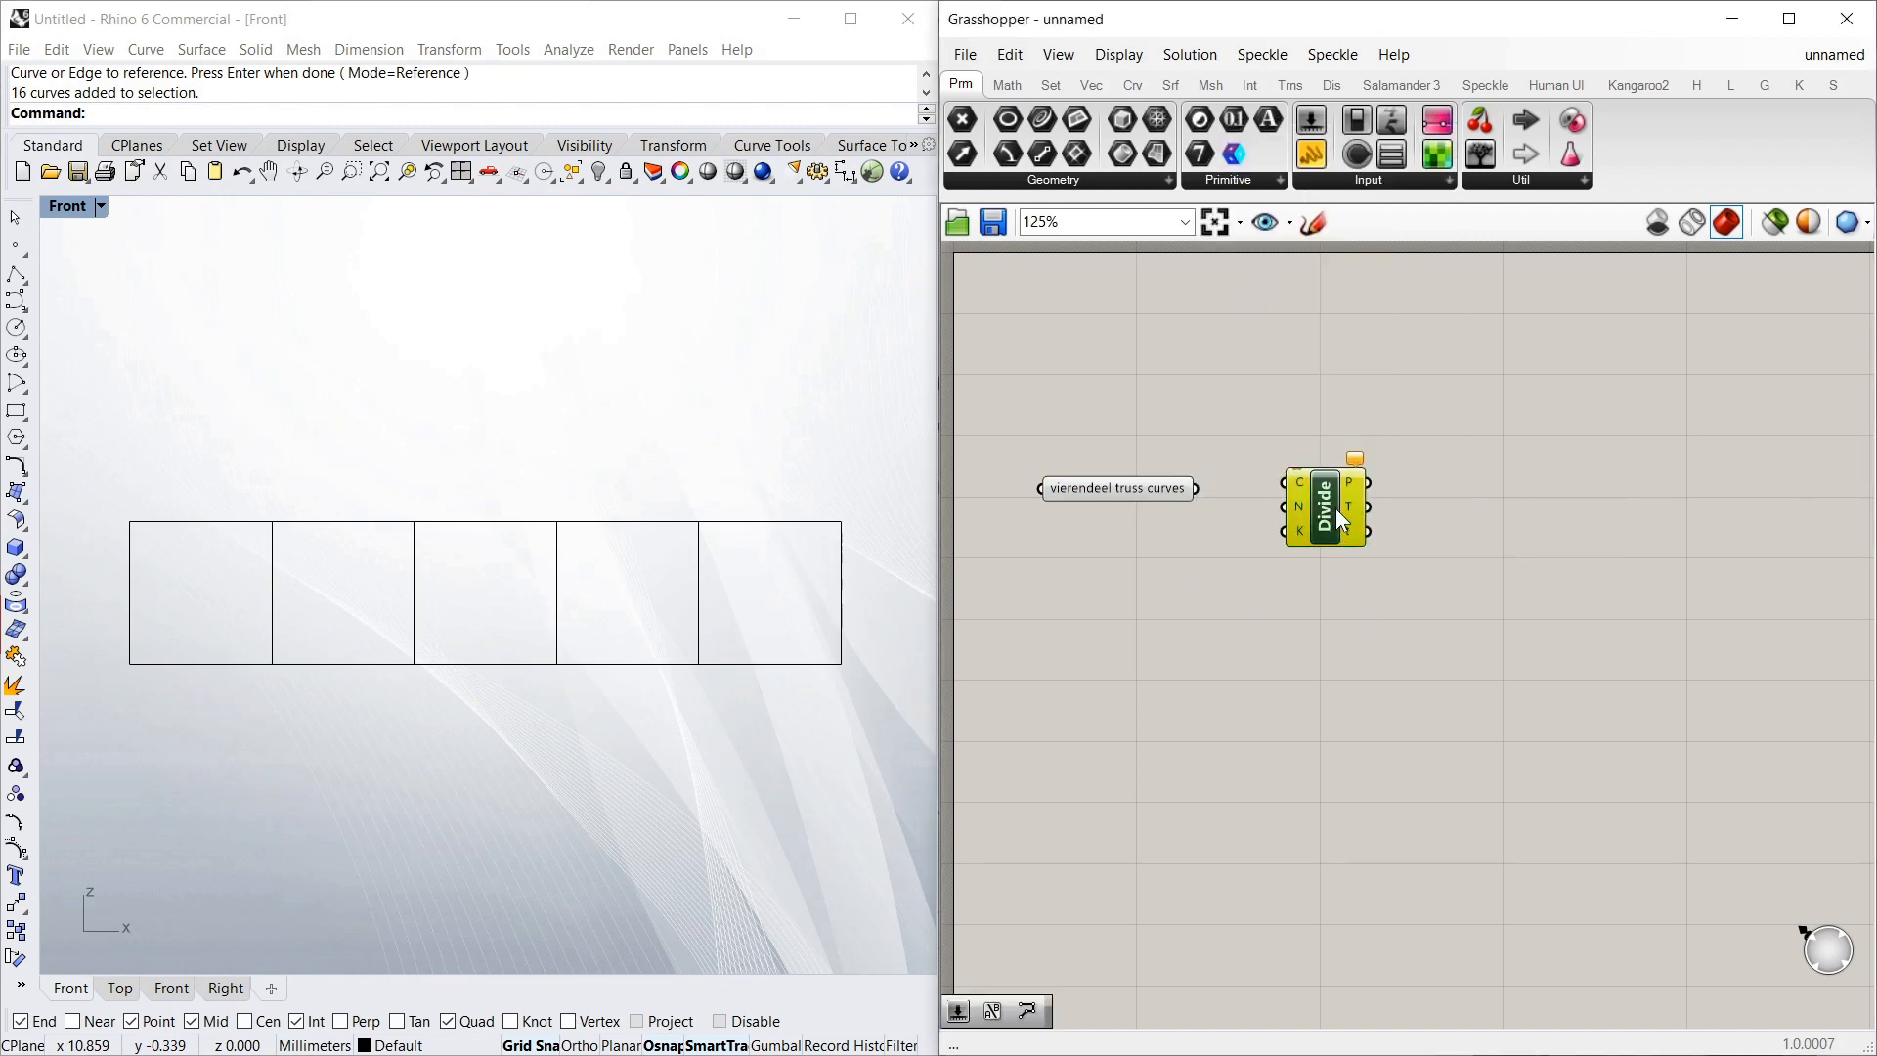
# Set the Divide Curve segment count N to 4 and feed the "vierendeel truss curves" into its curve input
pyautogui.rightClick(1315, 526)
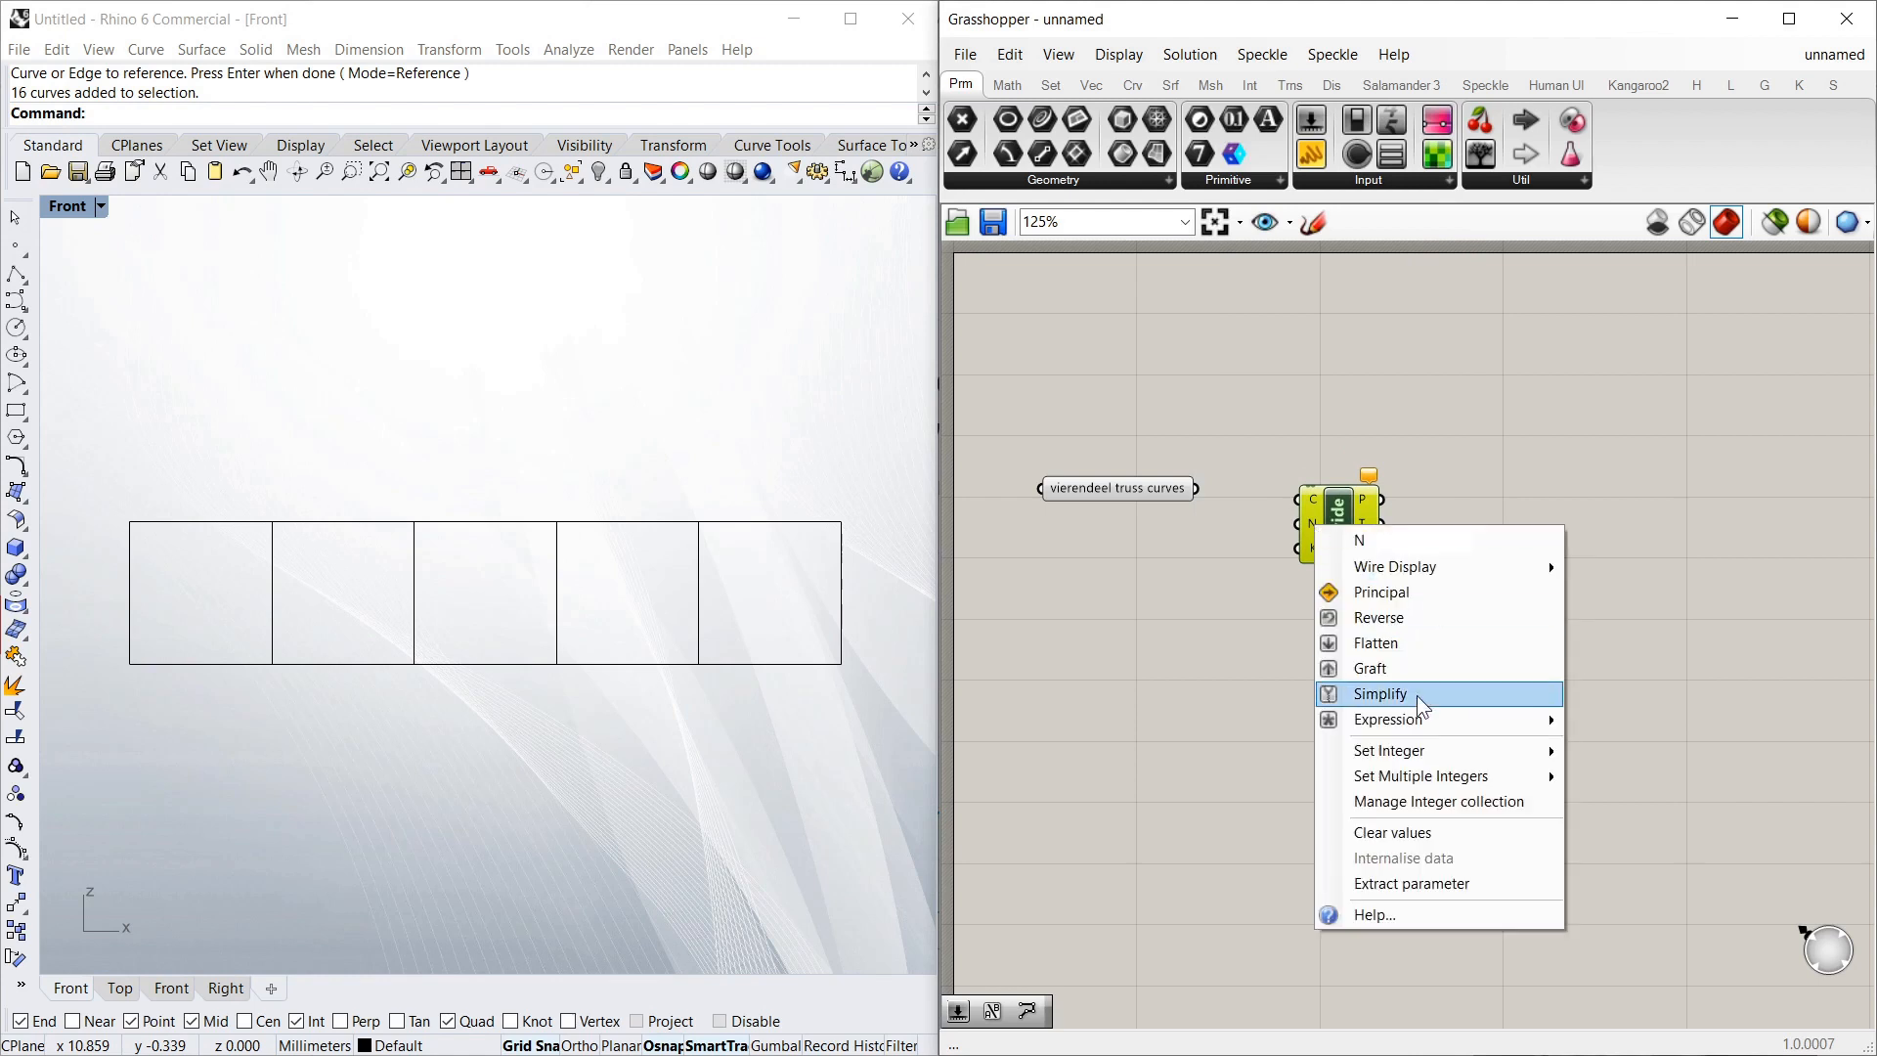
pyautogui.moveTo(1420, 751)
pyautogui.click(1677, 753)
pyautogui.write('4')
pyautogui.click(1623, 780)
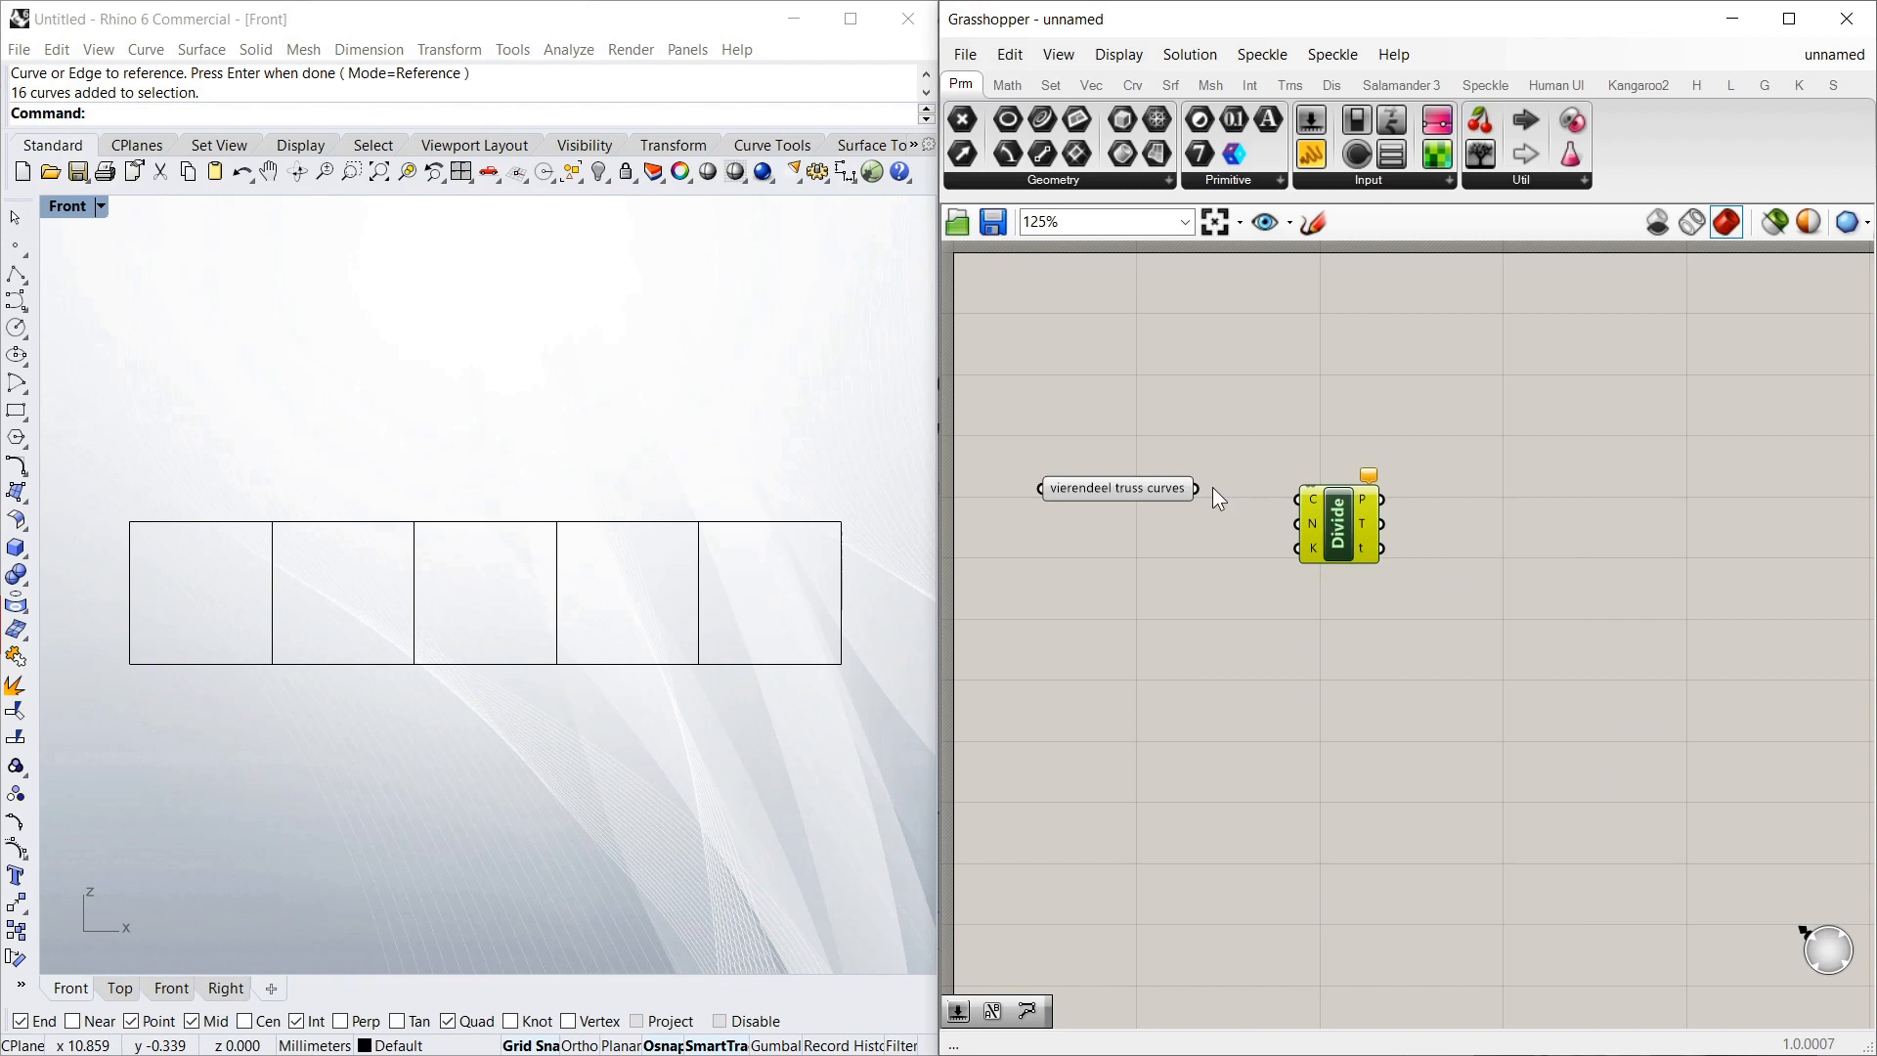
pyautogui.moveTo(1197, 488); pyautogui.dragTo(1295, 512)
pyautogui.click(1345, 529)
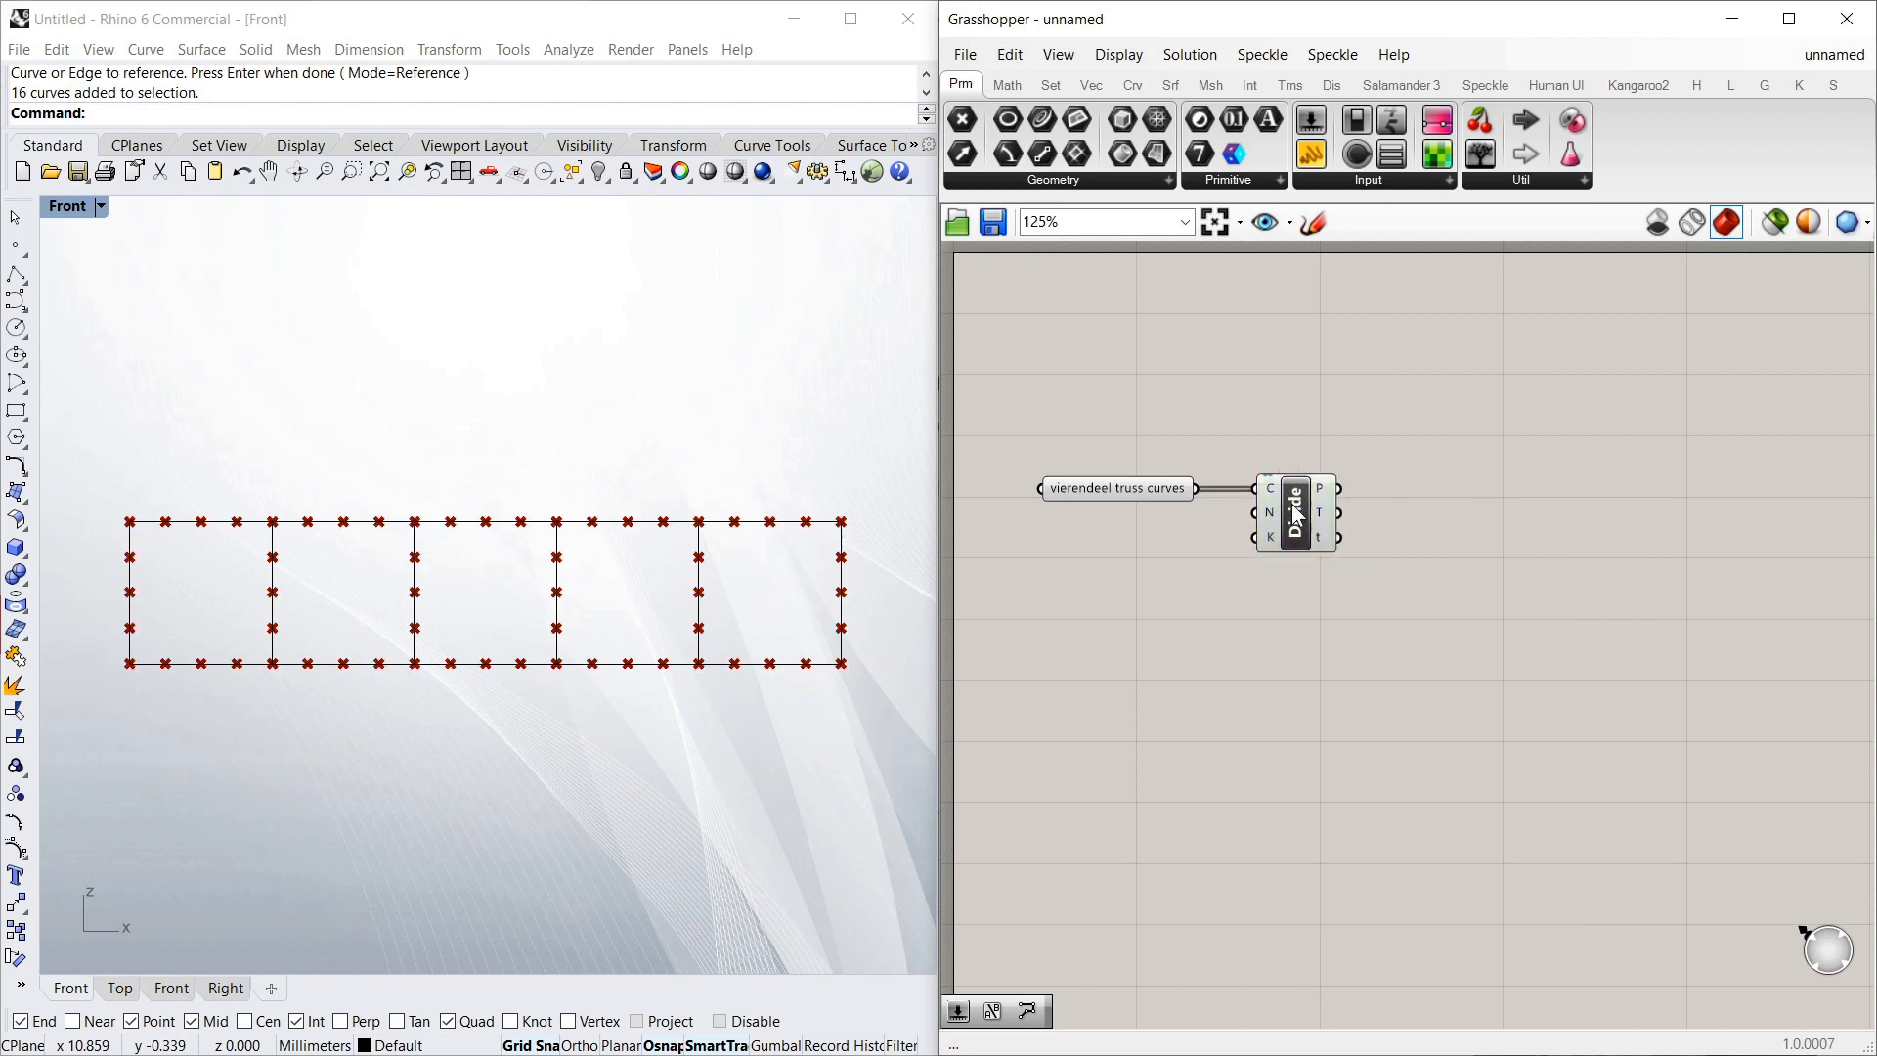
# Add a PolyLine component and feed the Divide Curve points output into its vertices input
pyautogui.doubleClick(1418, 494)
pyautogui.write('poly')
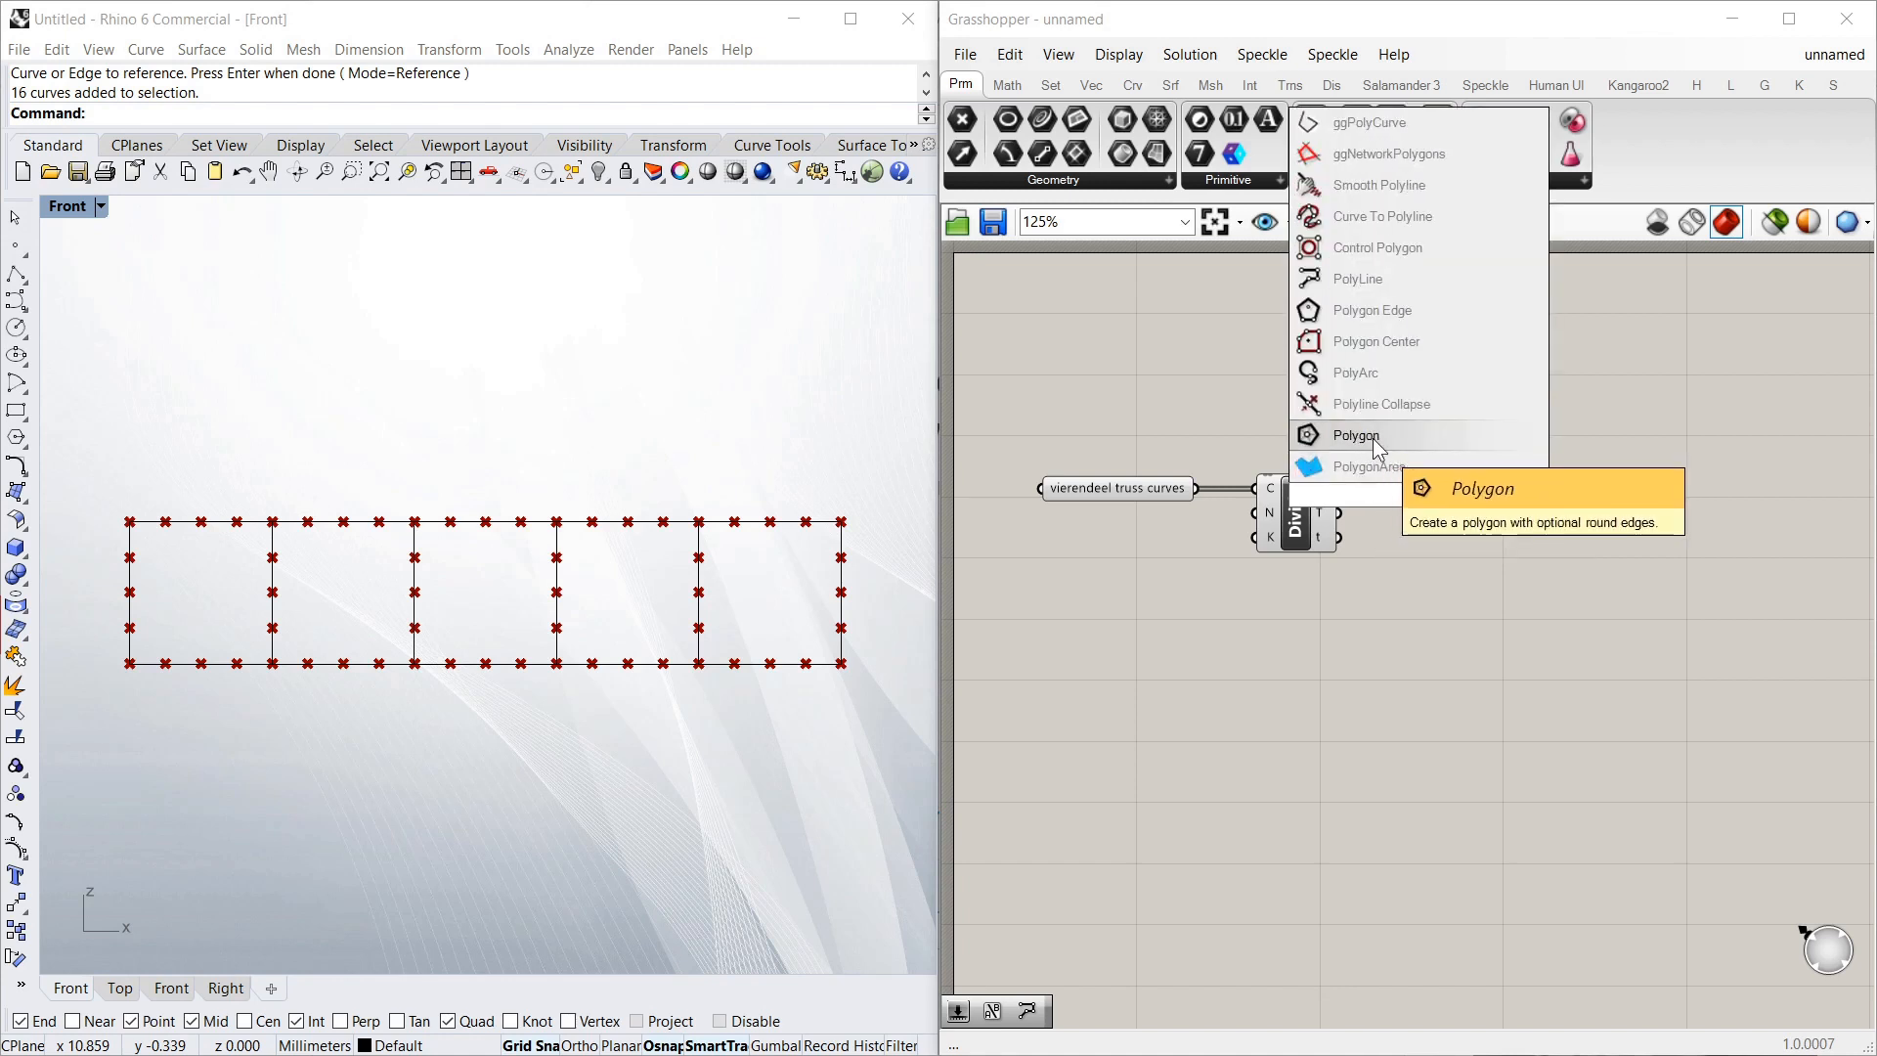
pyautogui.click(1357, 278)
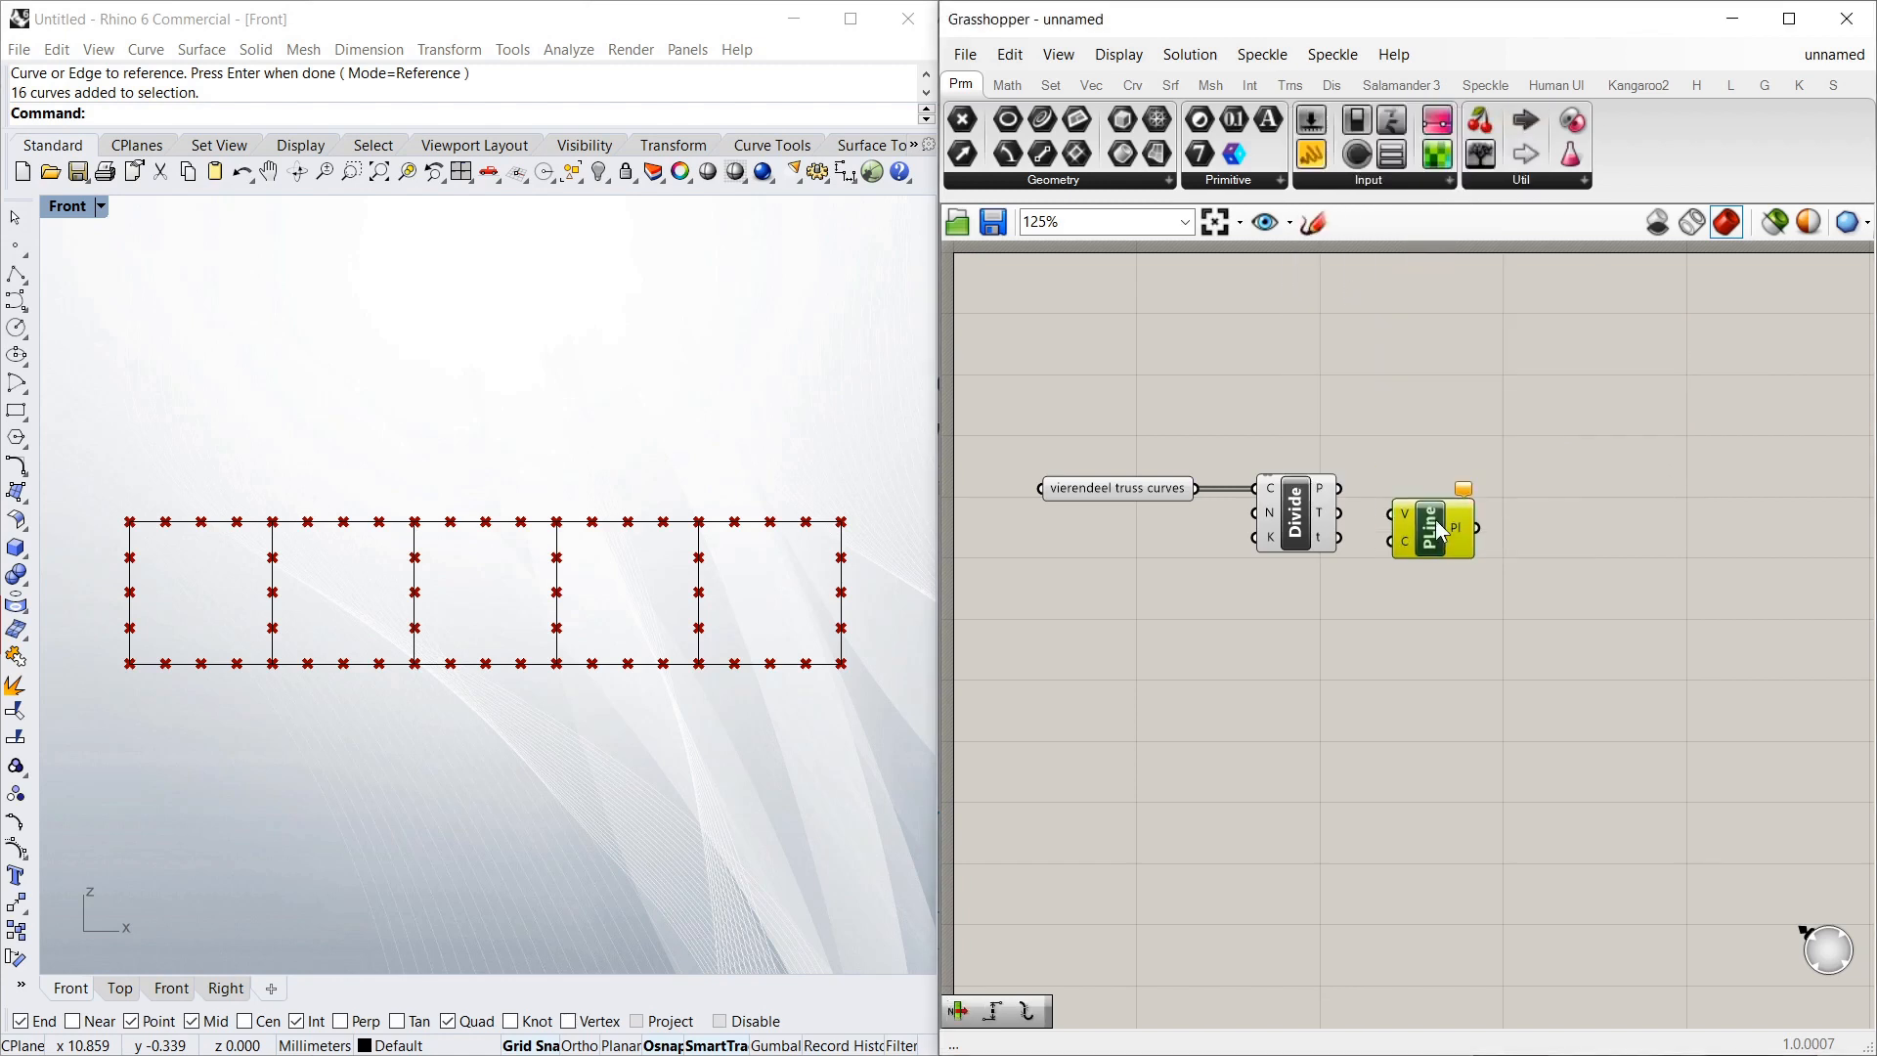
pyautogui.moveTo(1381, 492); pyautogui.dragTo(1384, 490)
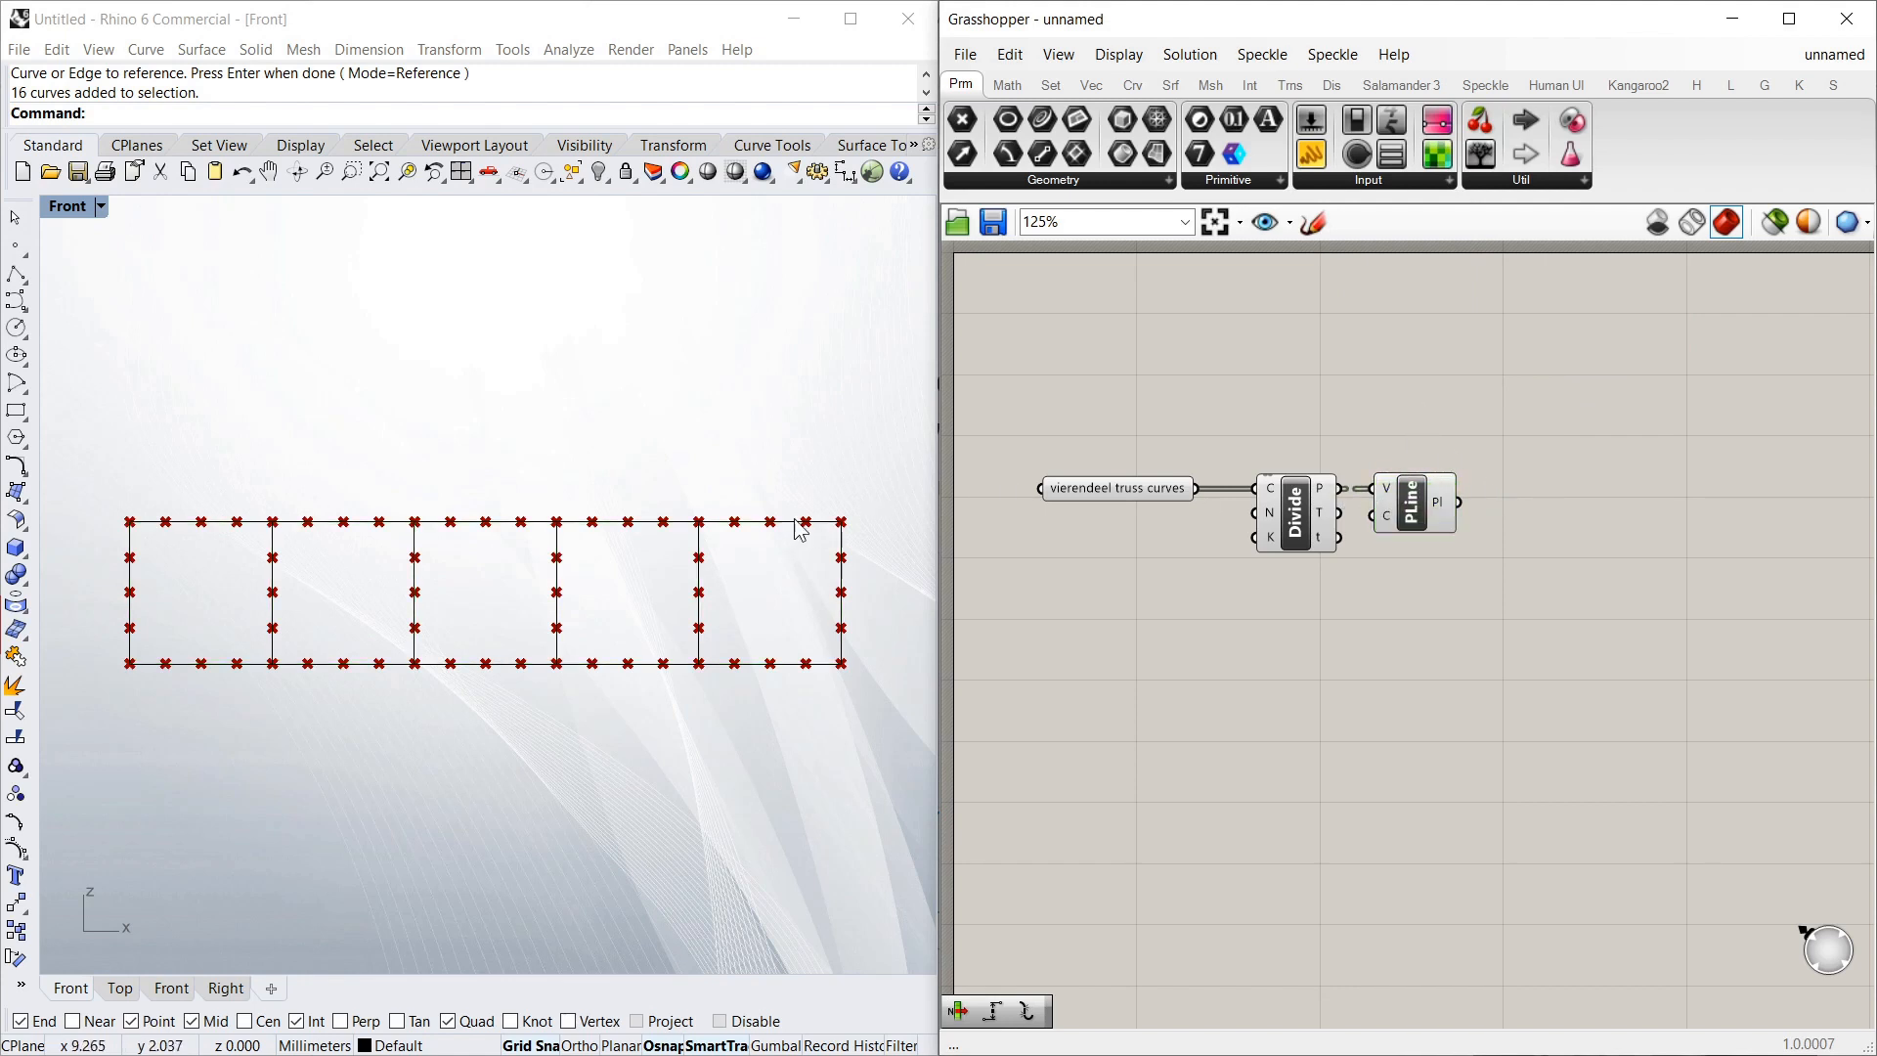
pyautogui.click(1412, 503)
# Add an Explode component after the PolyLine and feed the polylines into its curve input
pyautogui.doubleClick(1548, 515)
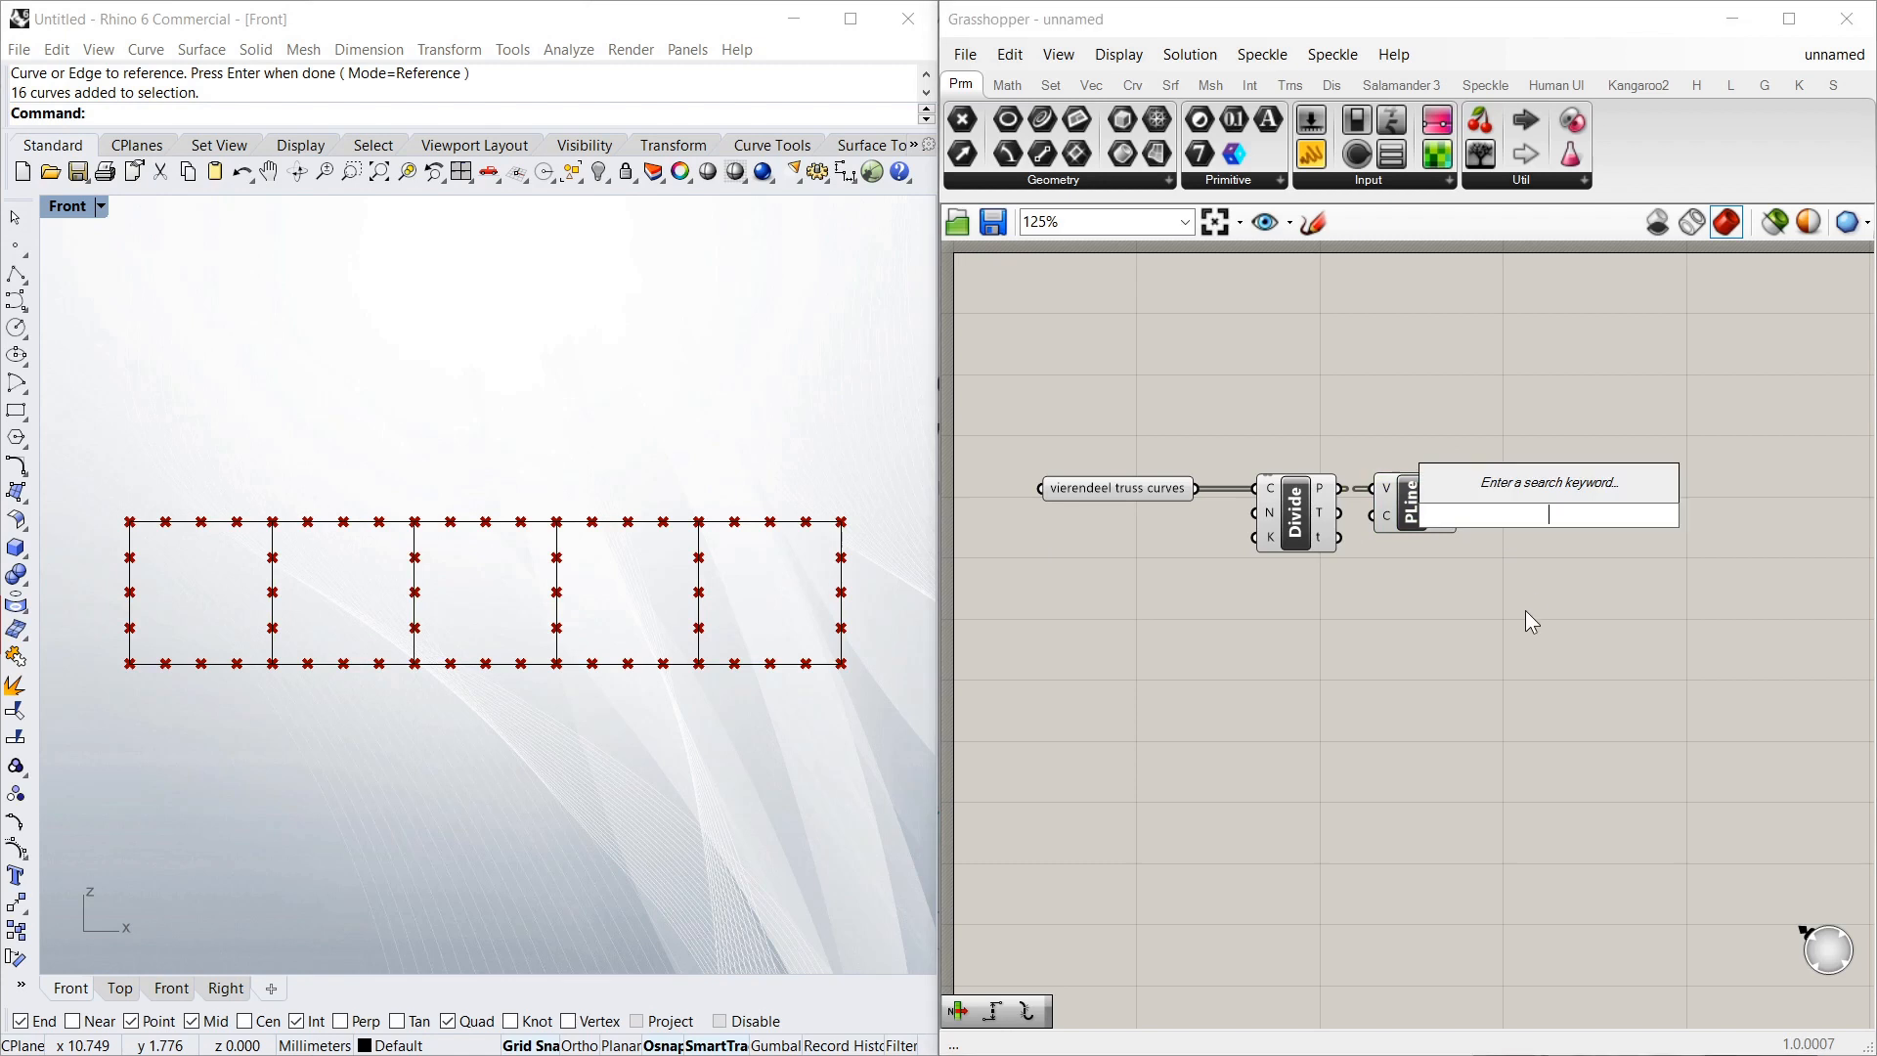
pyautogui.write('exp')
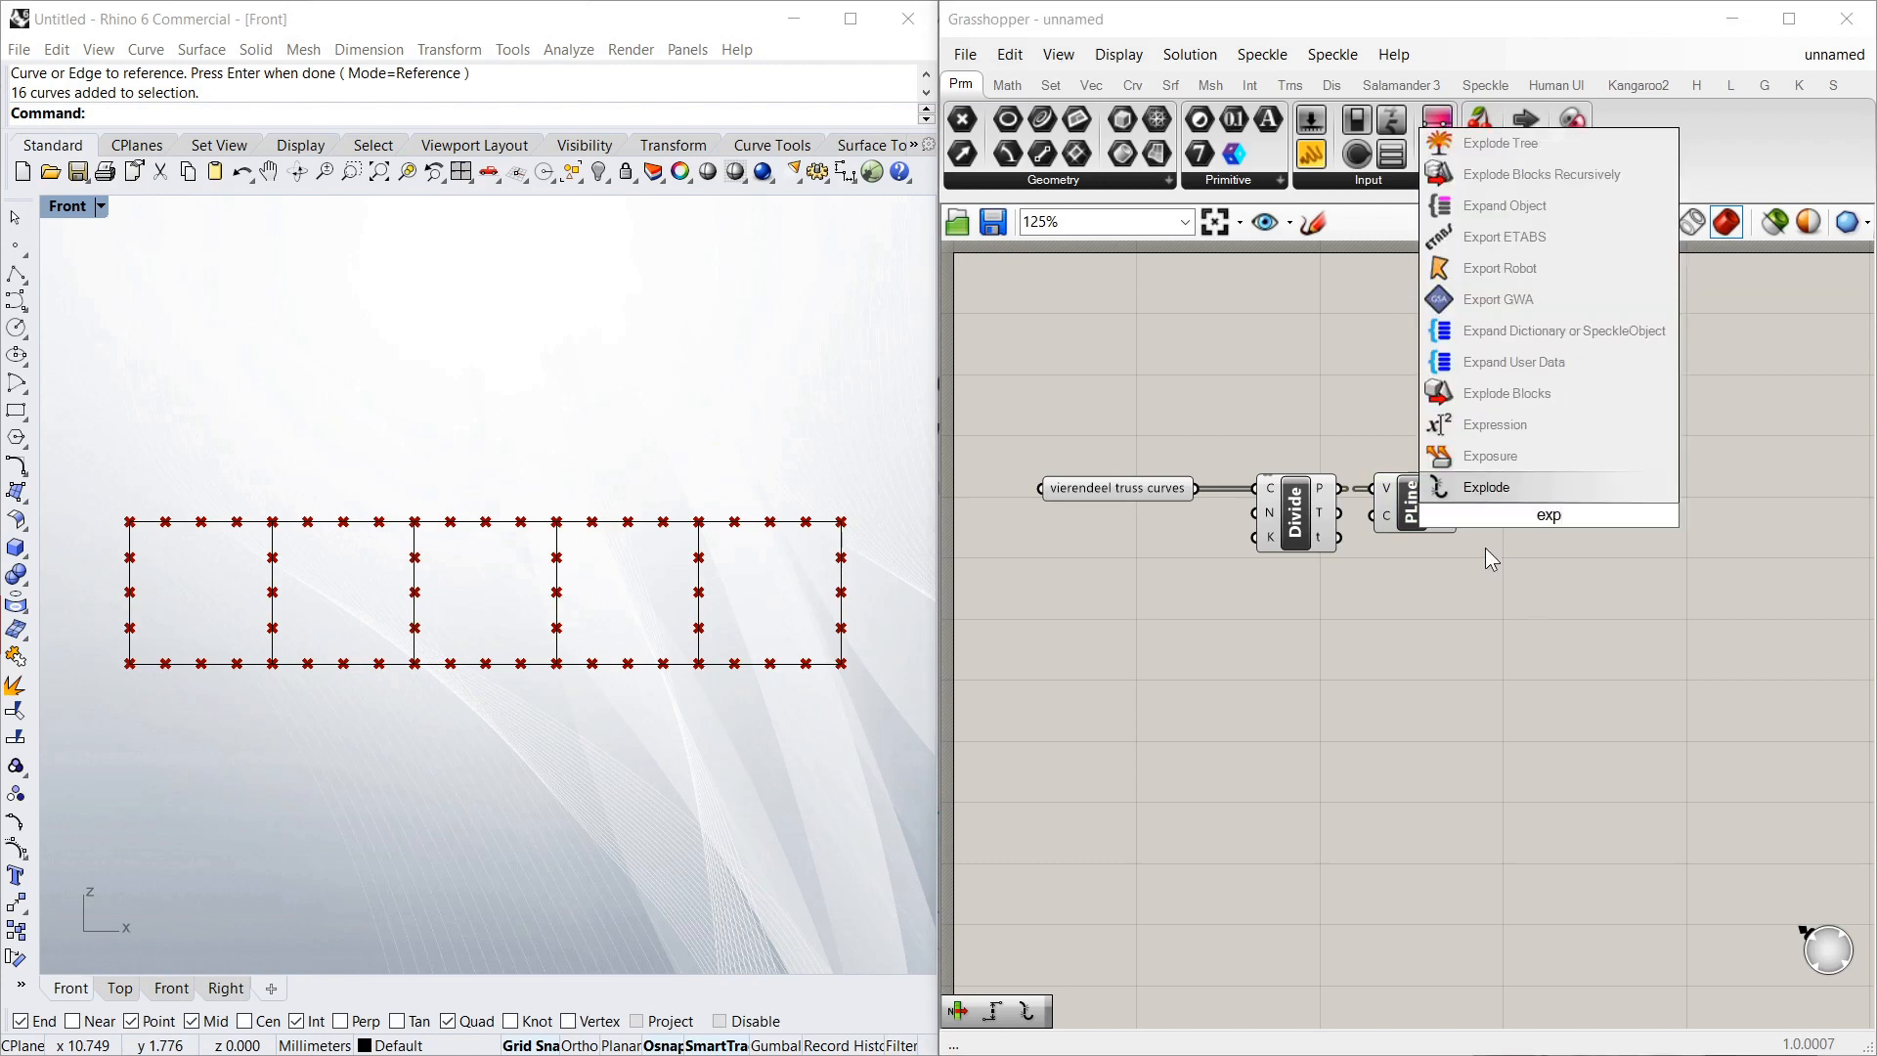
pyautogui.click(1501, 488)
pyautogui.moveTo(1542, 507)
pyautogui.mouseDown()
pyautogui.moveTo(1514, 494)
pyautogui.moveTo(1513, 516)
pyautogui.mouseUp()
pyautogui.click(1504, 462)
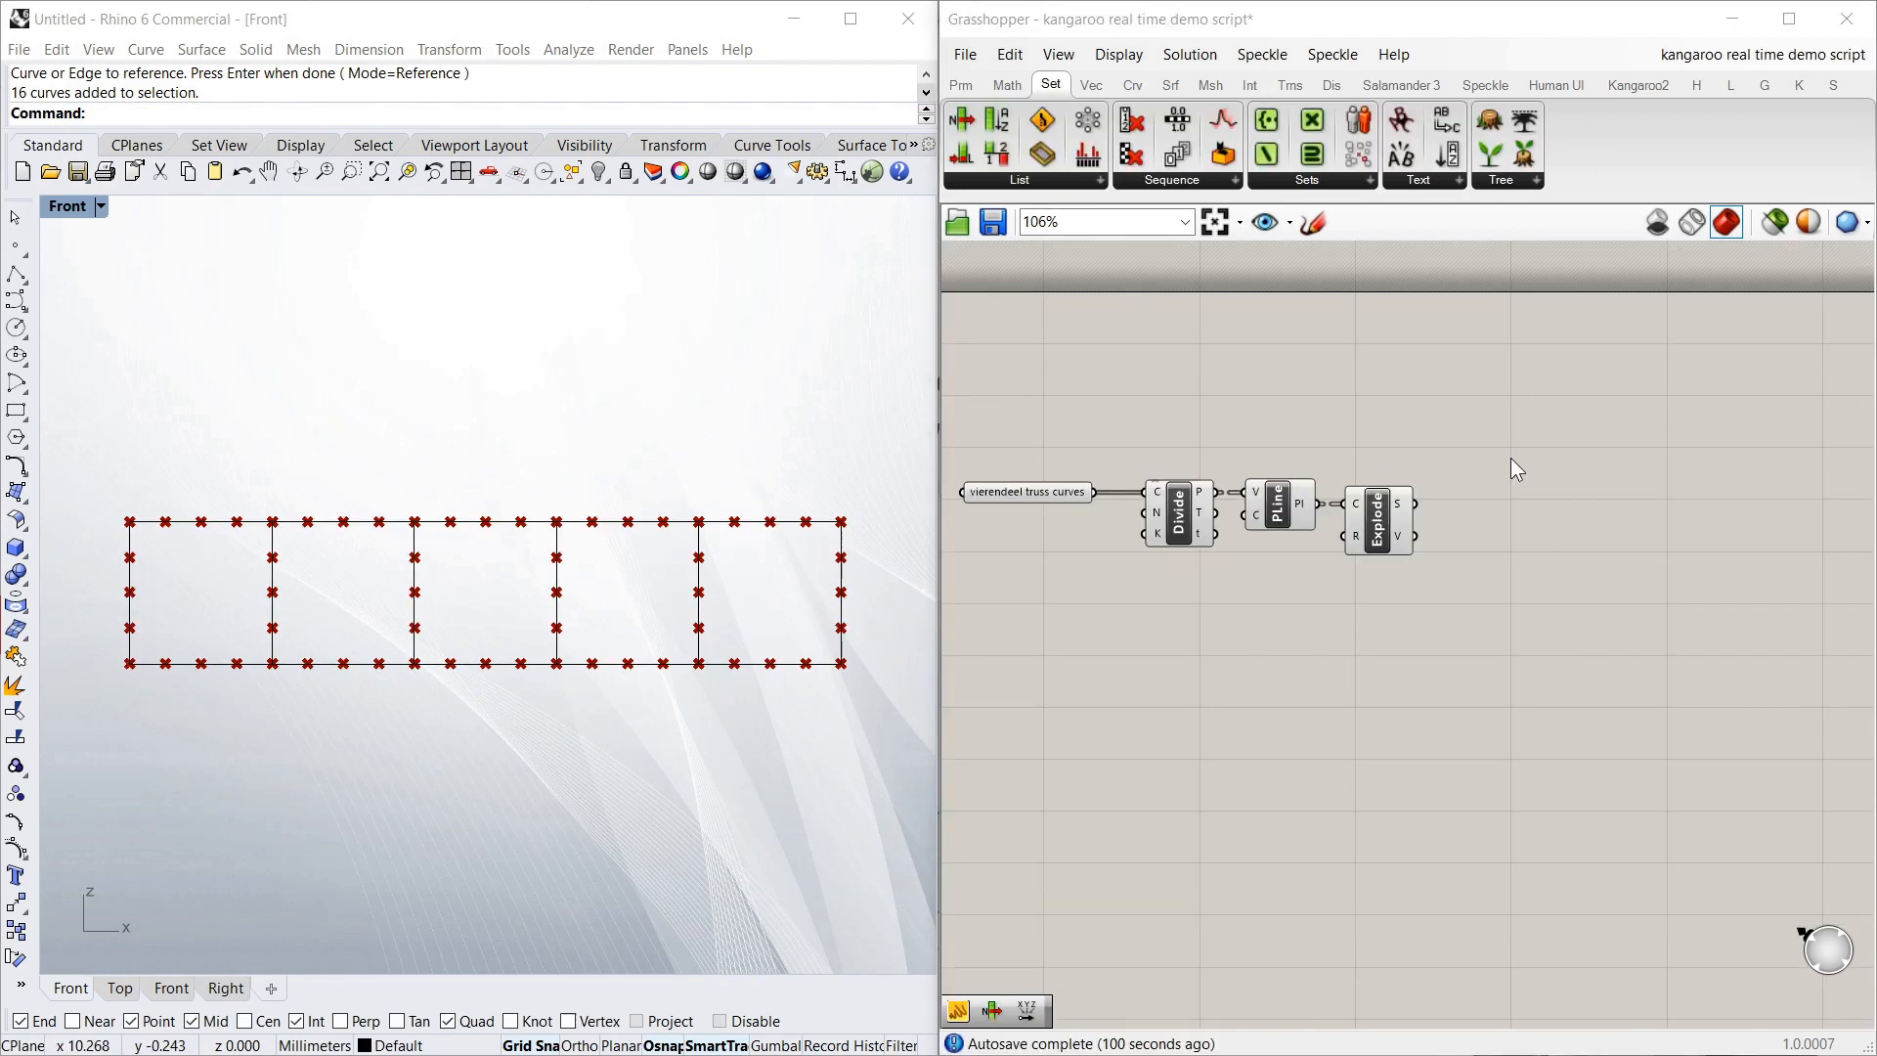
# Add a Kangaroo2 Beam goal component to the canvas, leaving space between it and the Explode component
pyautogui.click(1631, 84)
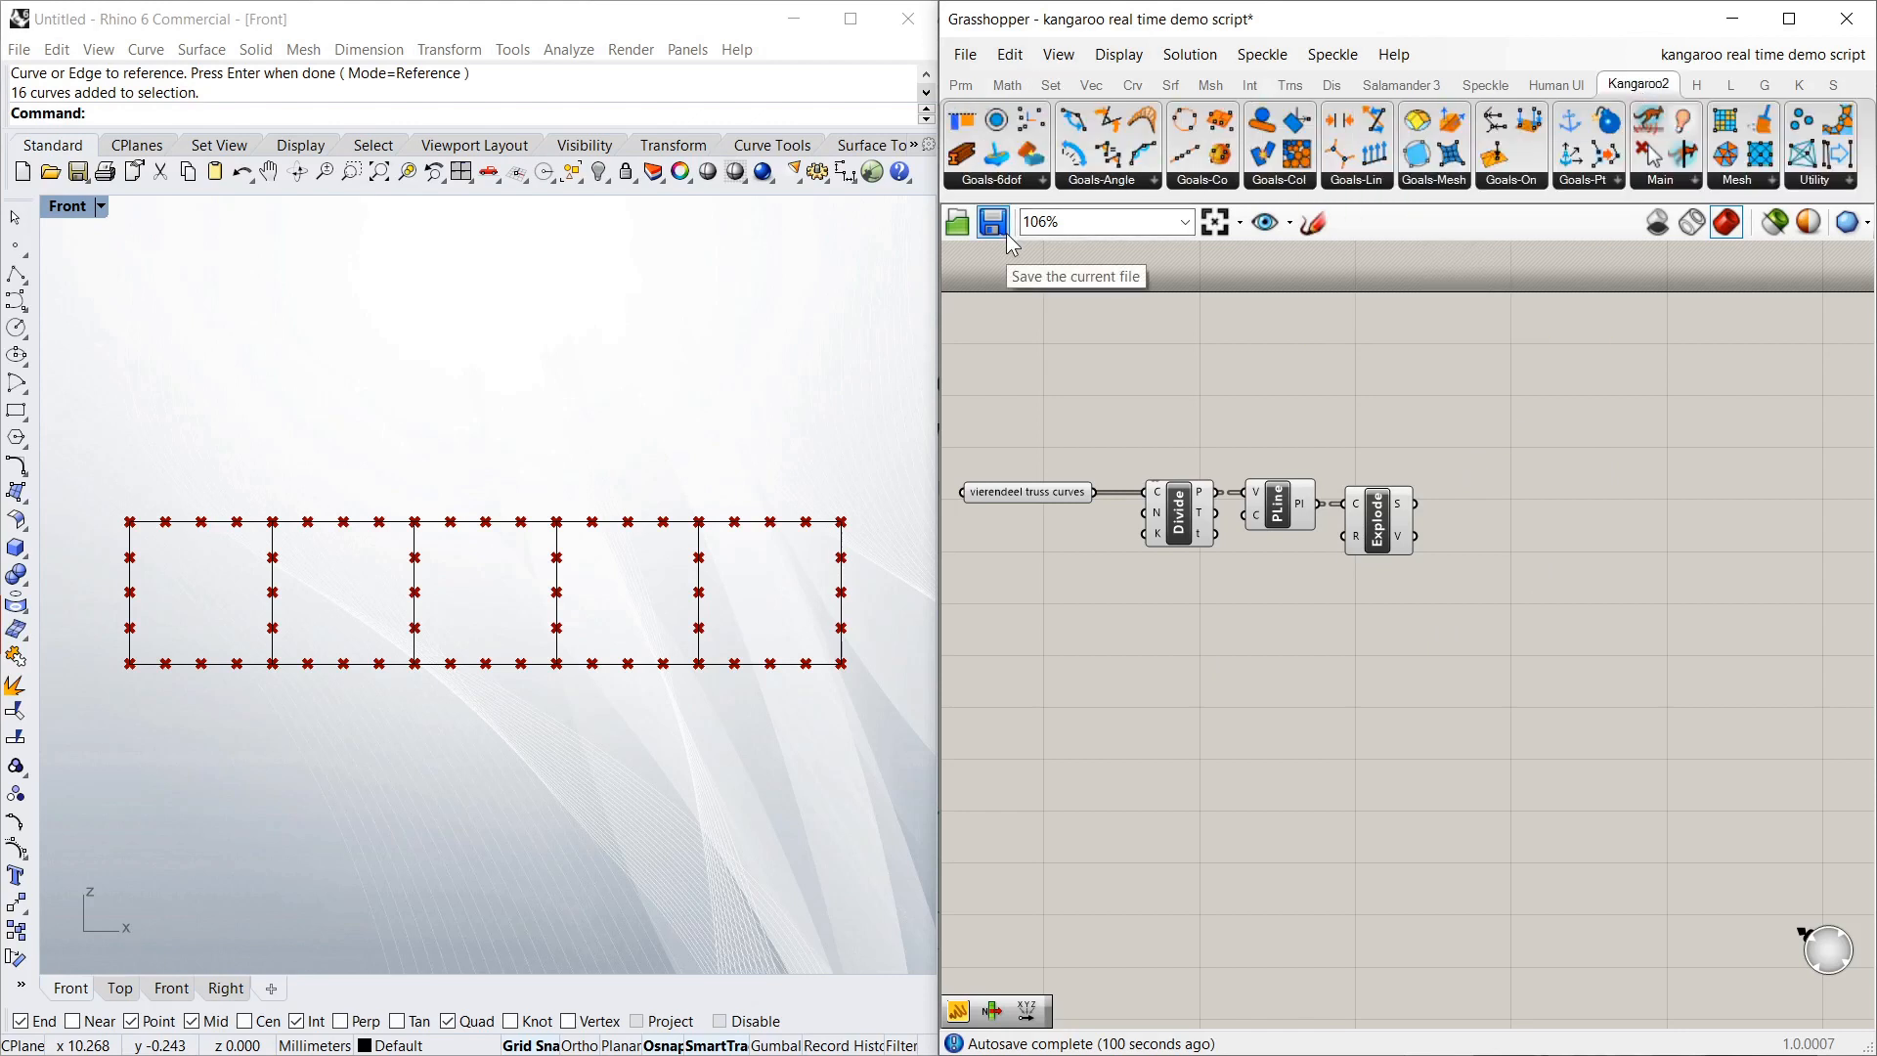
pyautogui.moveTo(964, 159); pyautogui.dragTo(1648, 565)
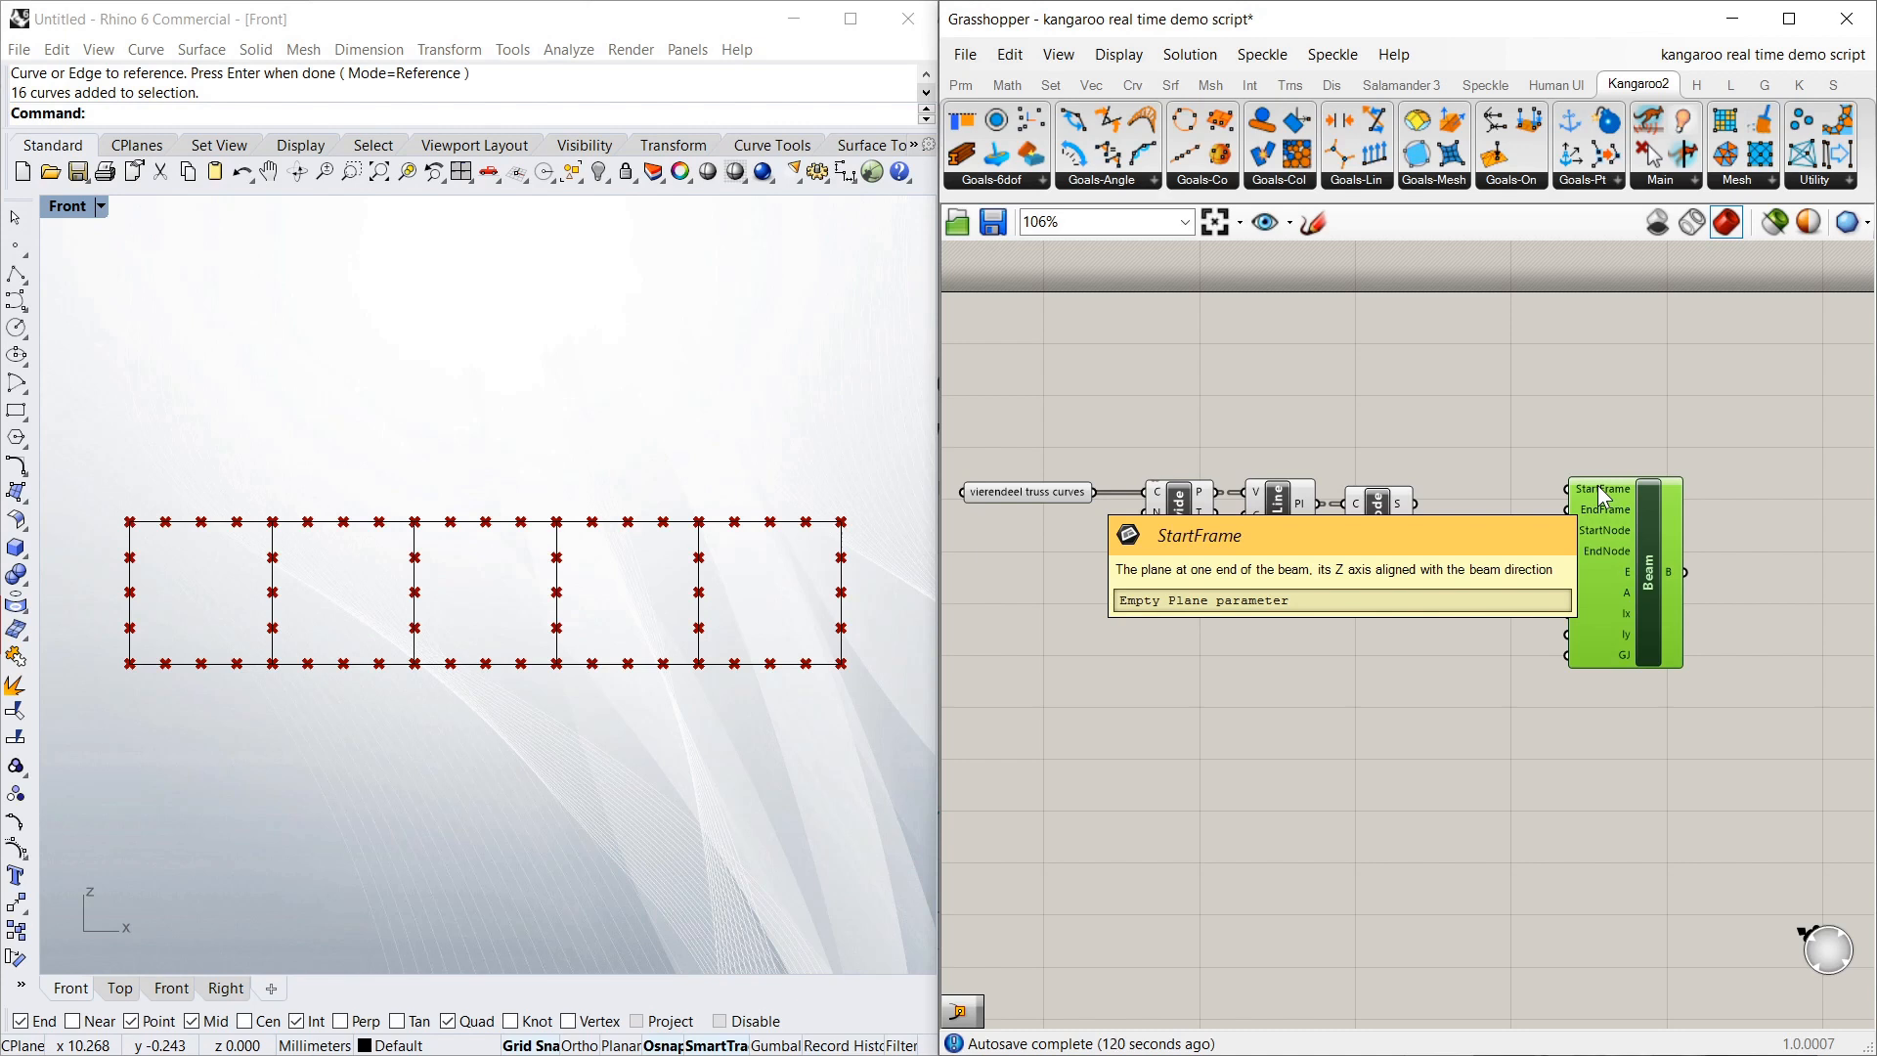
pyautogui.moveTo(1652, 512); pyautogui.dragTo(1706, 529)
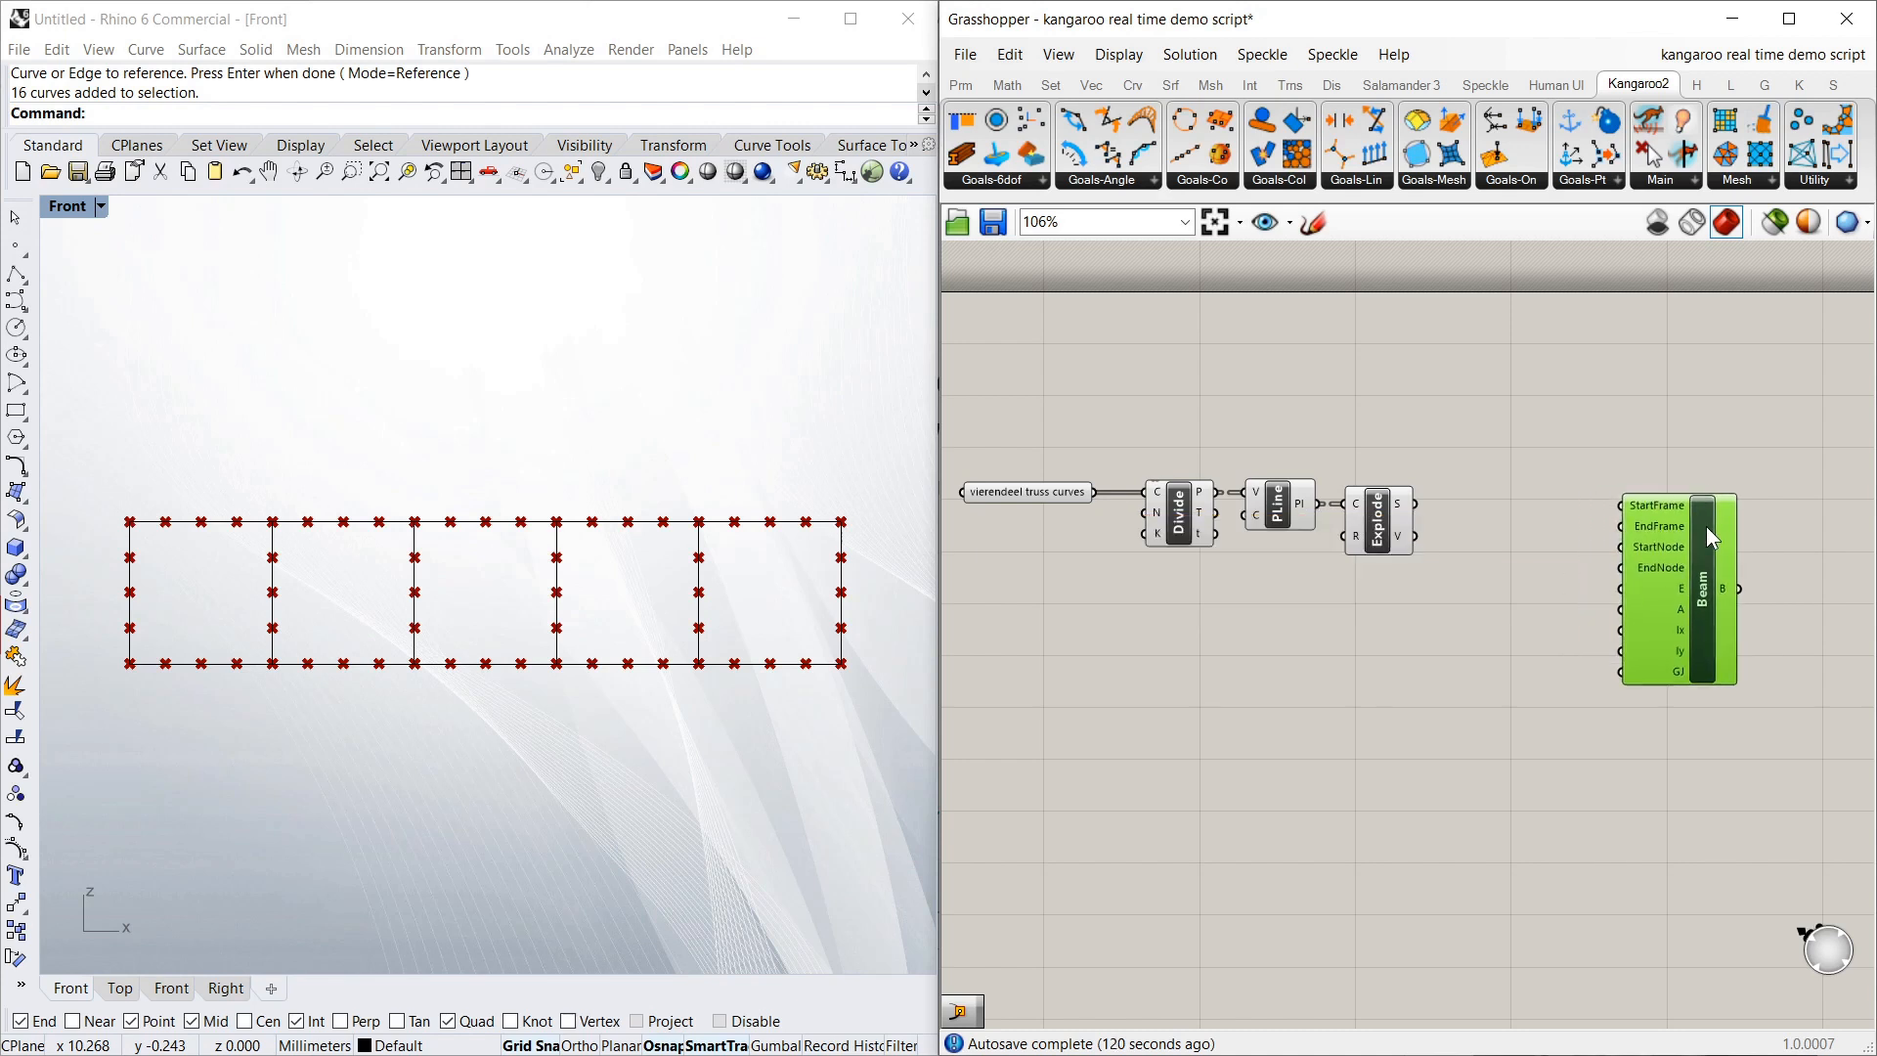
pyautogui.click(1432, 509)
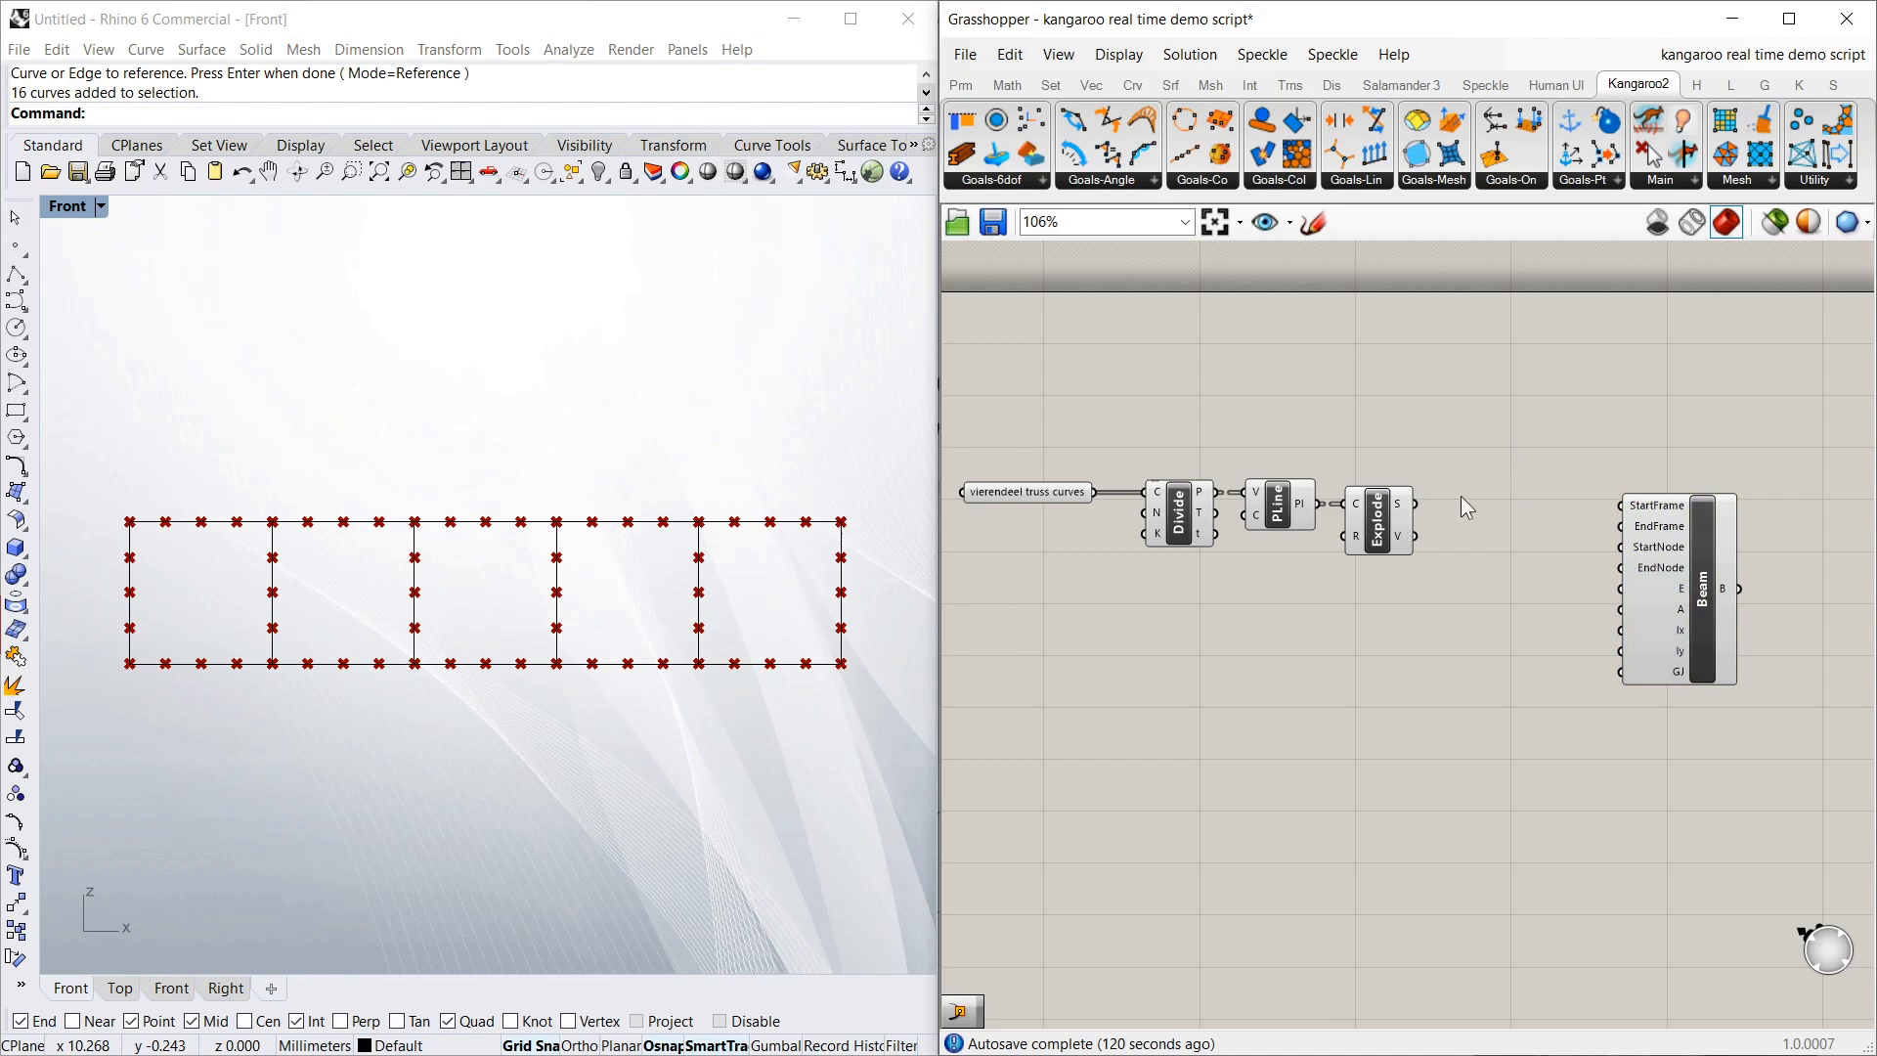
# Add a Perp Frame component between the Explode and Beam components
pyautogui.moveTo(1410, 516)
pyautogui.doubleClick(1492, 425)
pyautogui.write('plam')
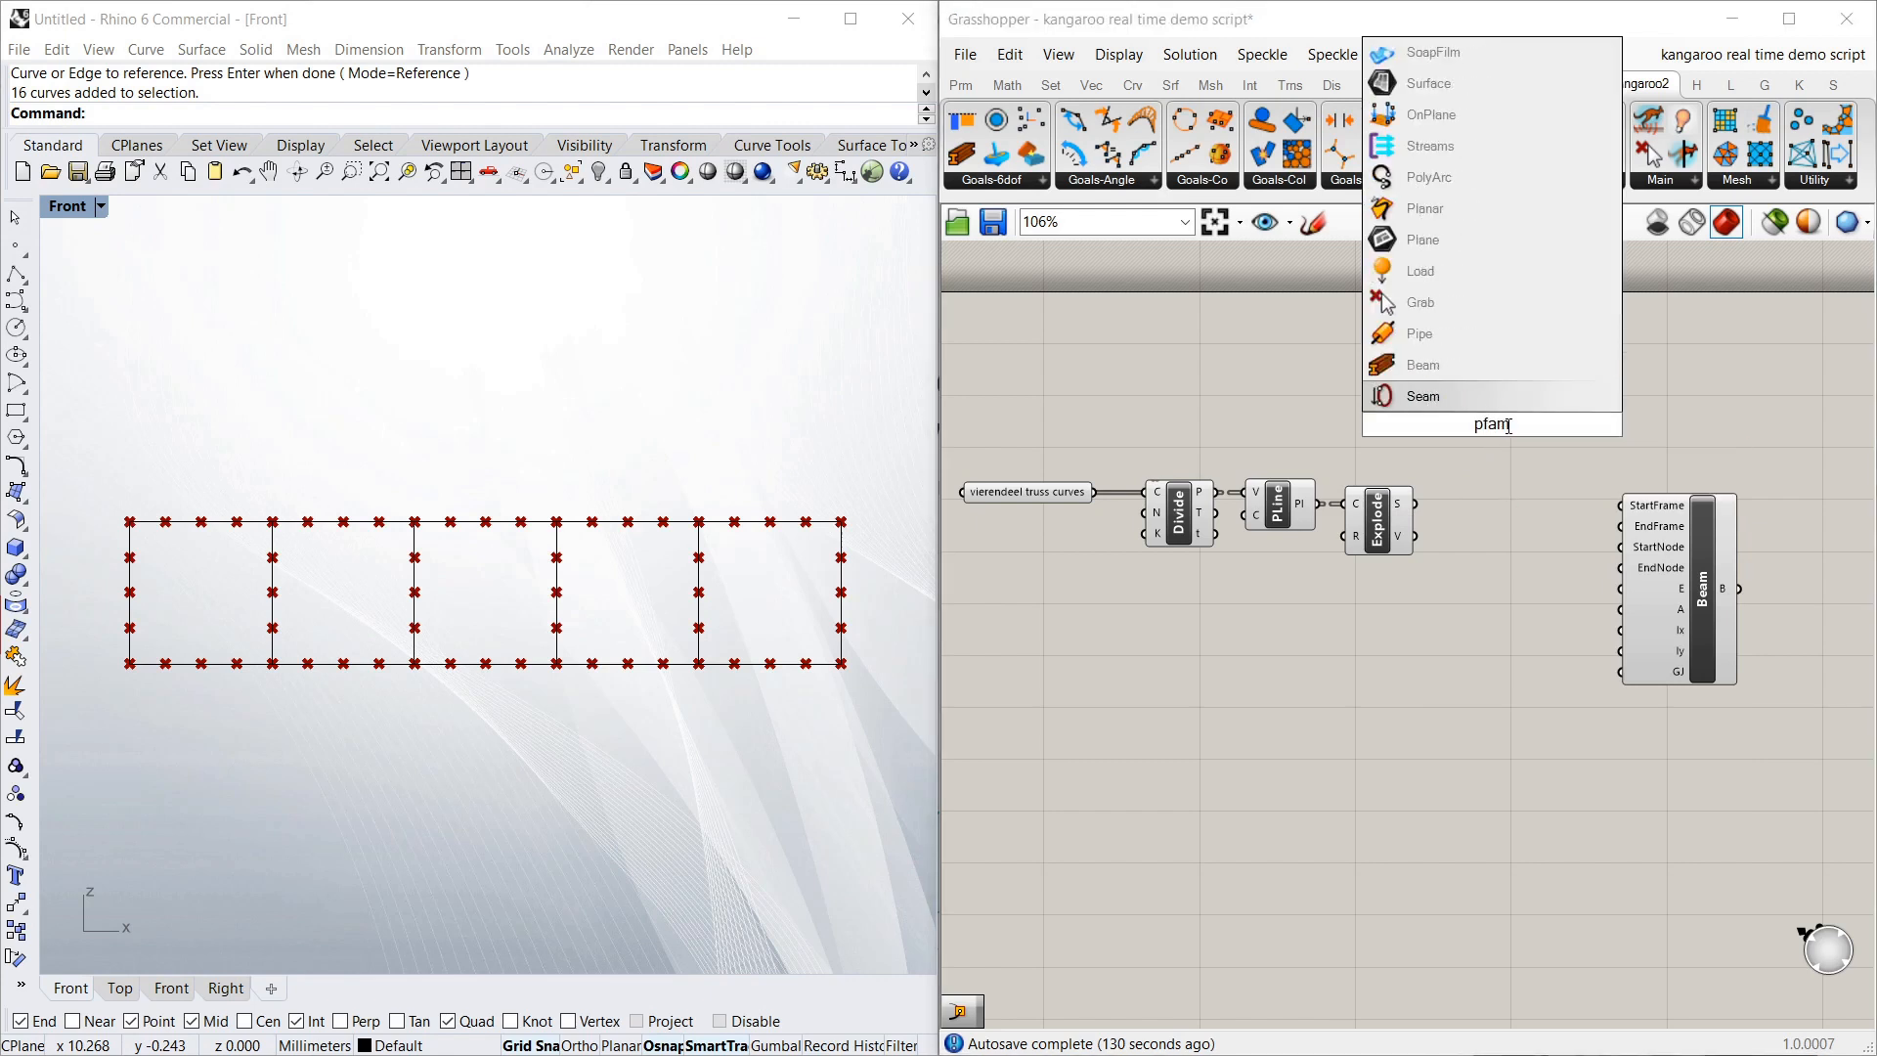
pyautogui.press('BackSpace')
pyautogui.press('BackSpace')
pyautogui.write('ra')
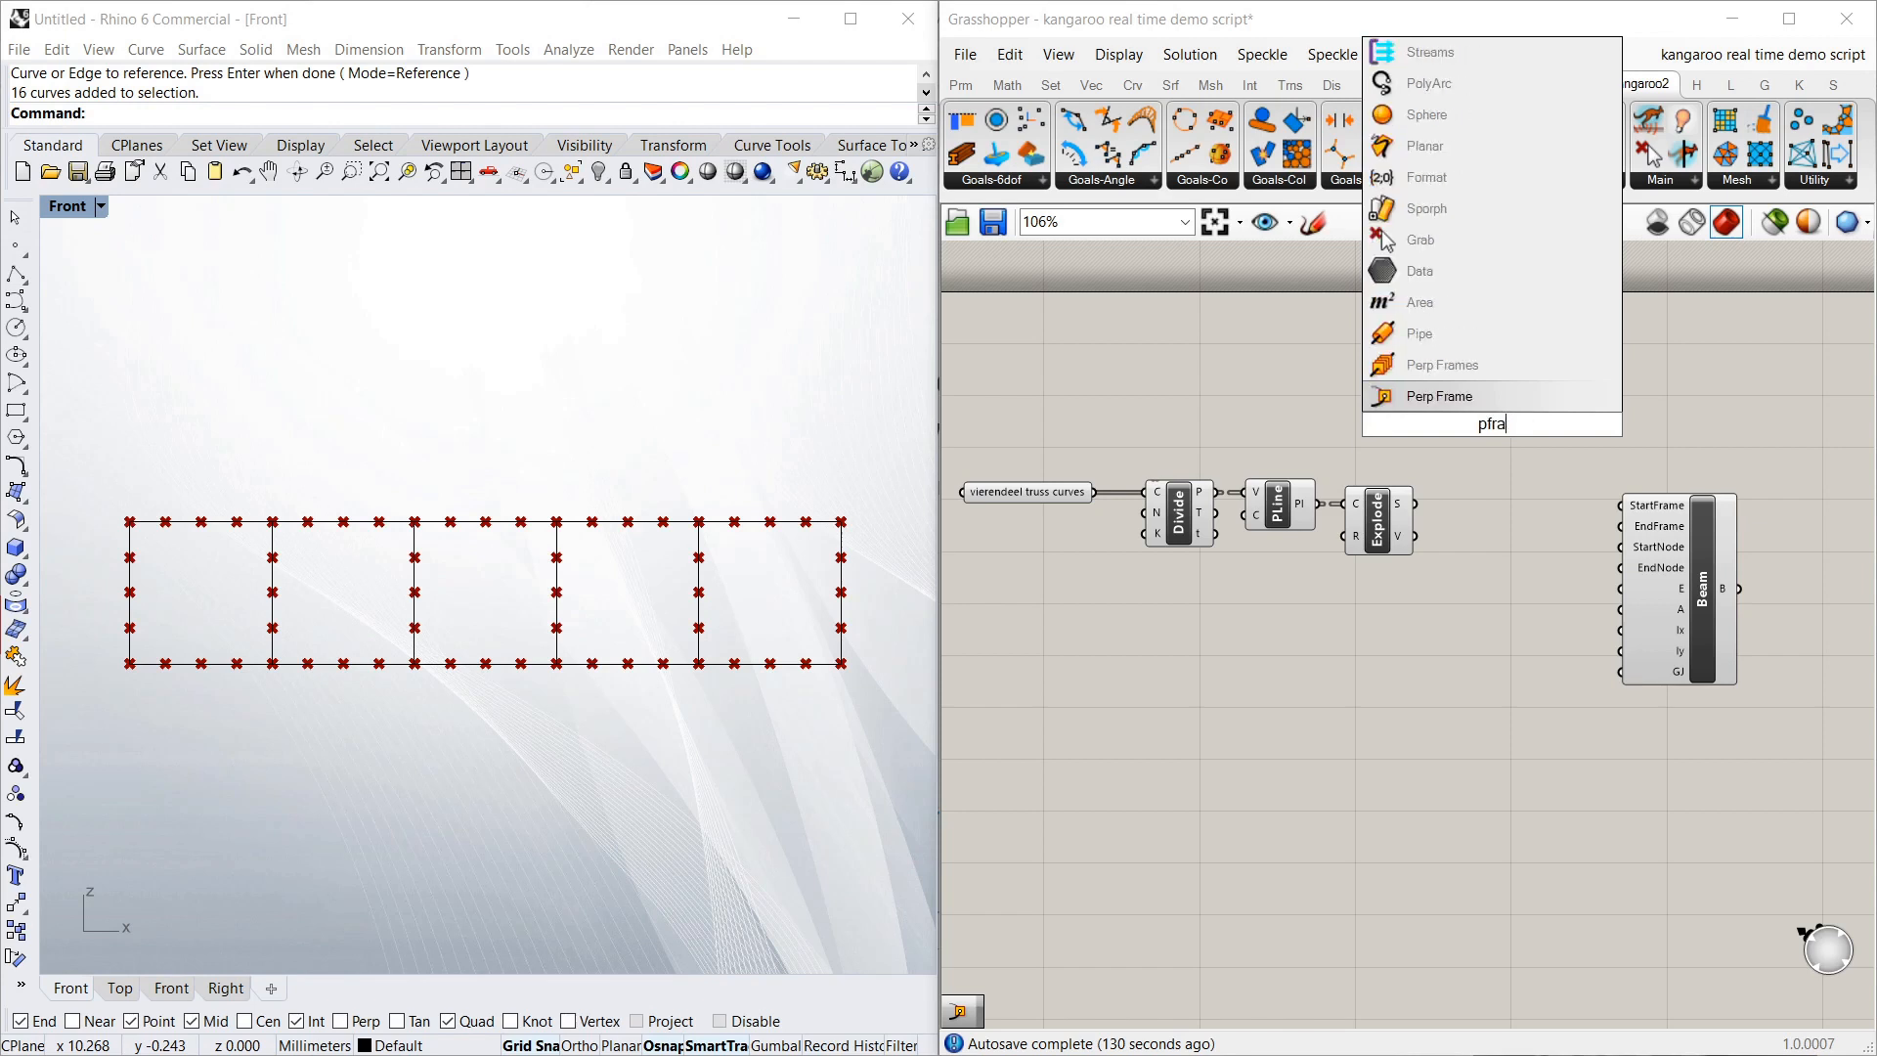
pyautogui.click(1469, 395)
pyautogui.moveTo(1501, 440); pyautogui.dragTo(1522, 443)
# Feed the Explode segments output into the Perp Frame curve input and reparameterize that input
pyautogui.moveTo(1416, 503); pyautogui.dragTo(1512, 455)
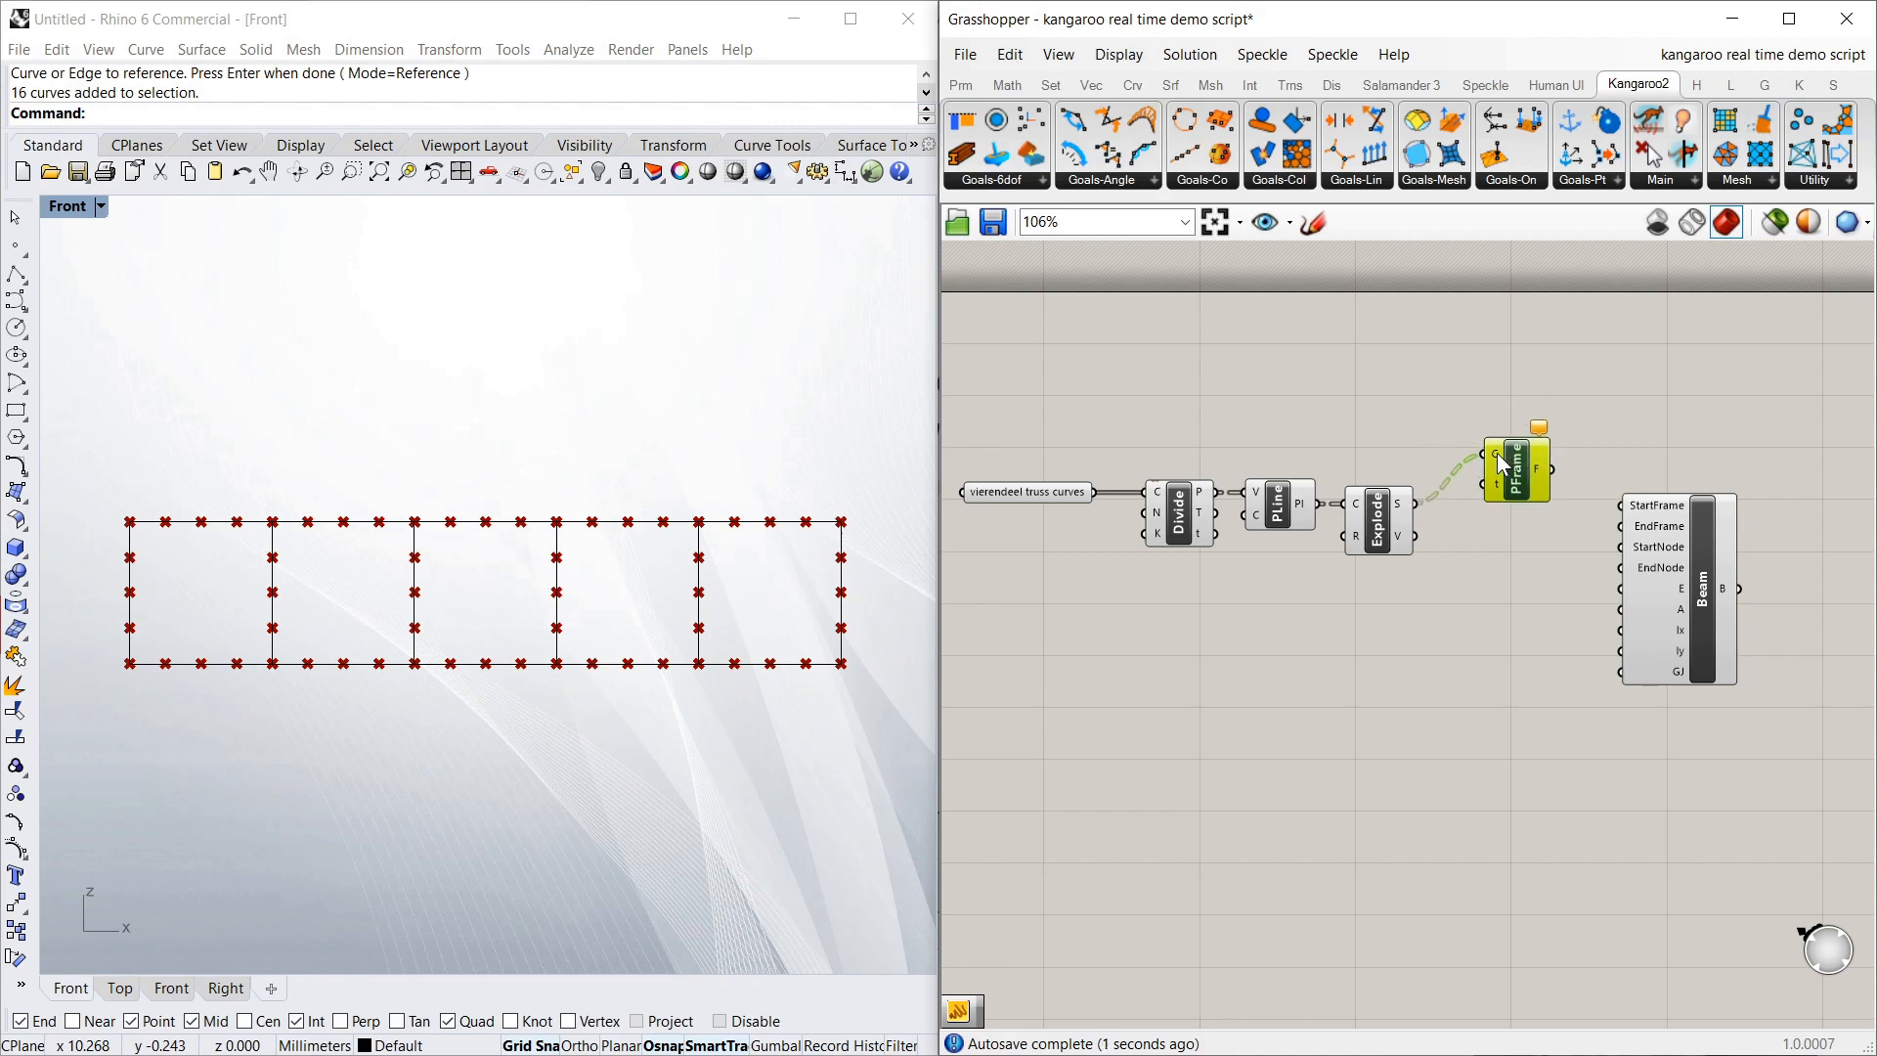
pyautogui.rightClick(1503, 464)
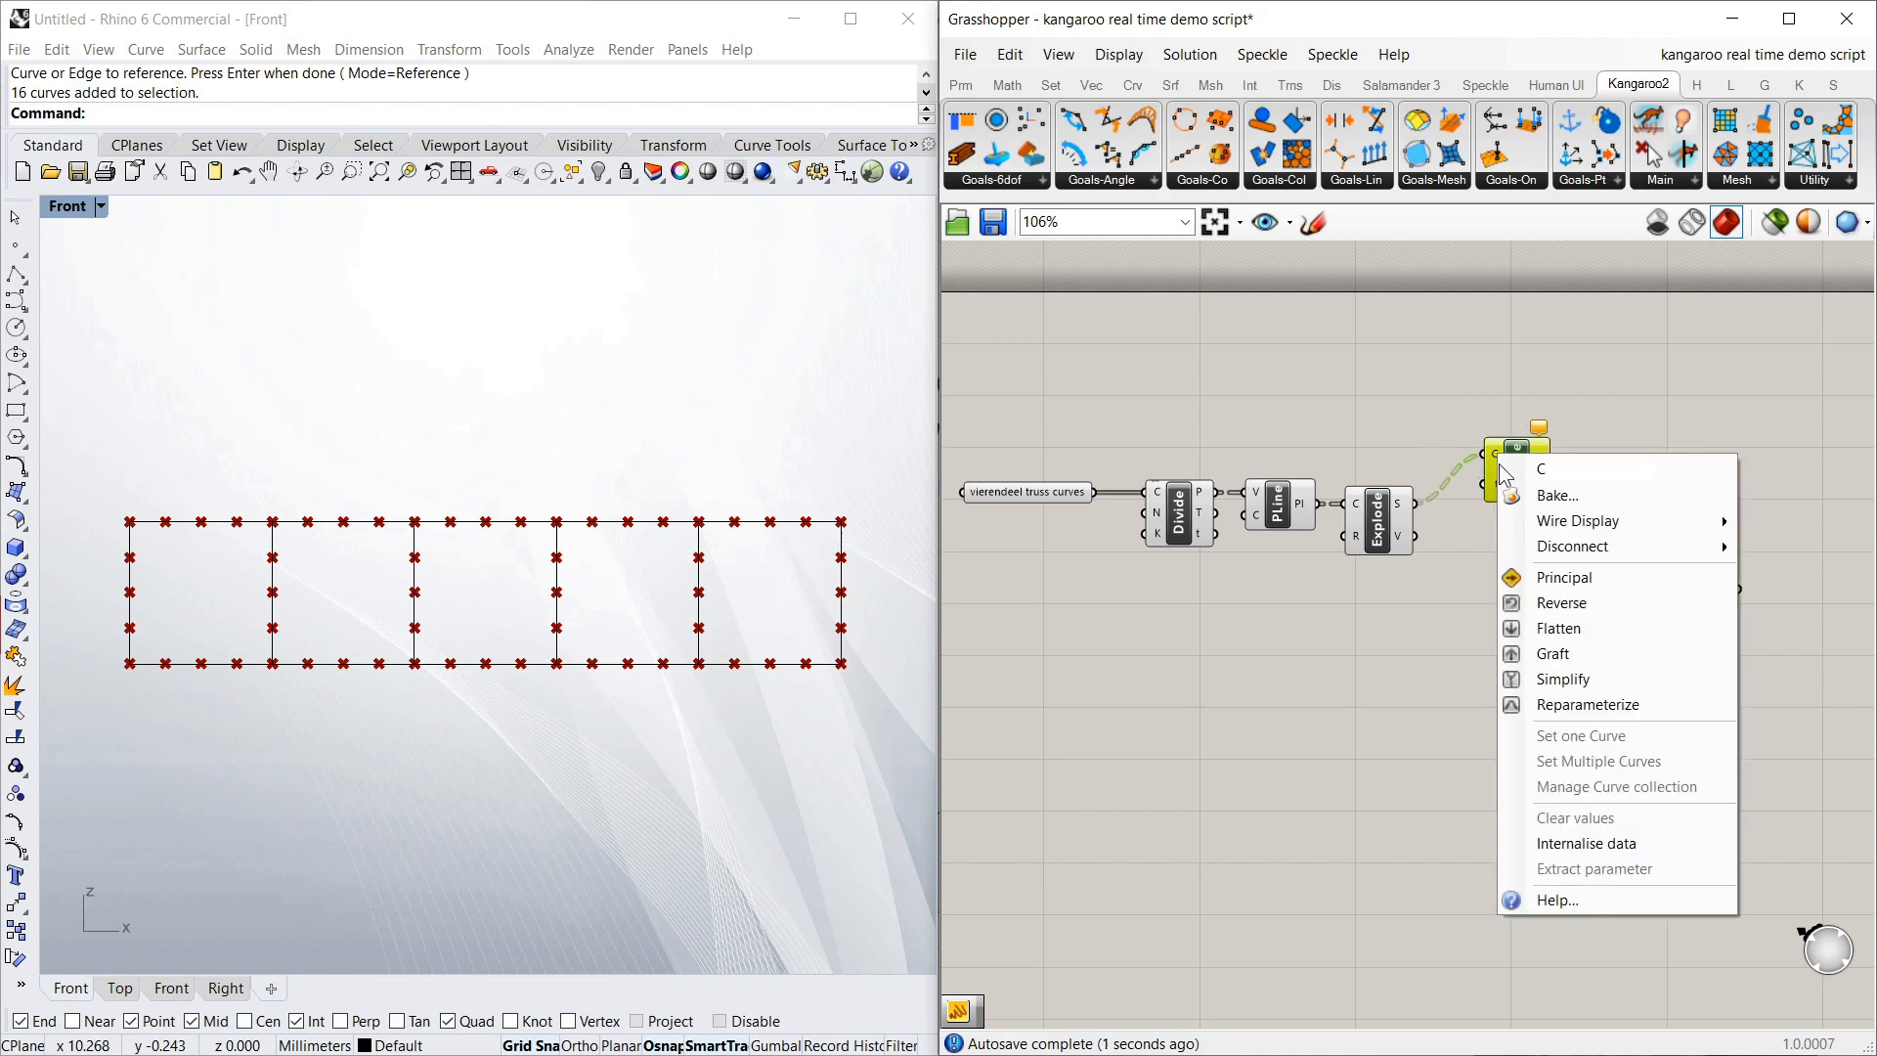
pyautogui.click(1566, 704)
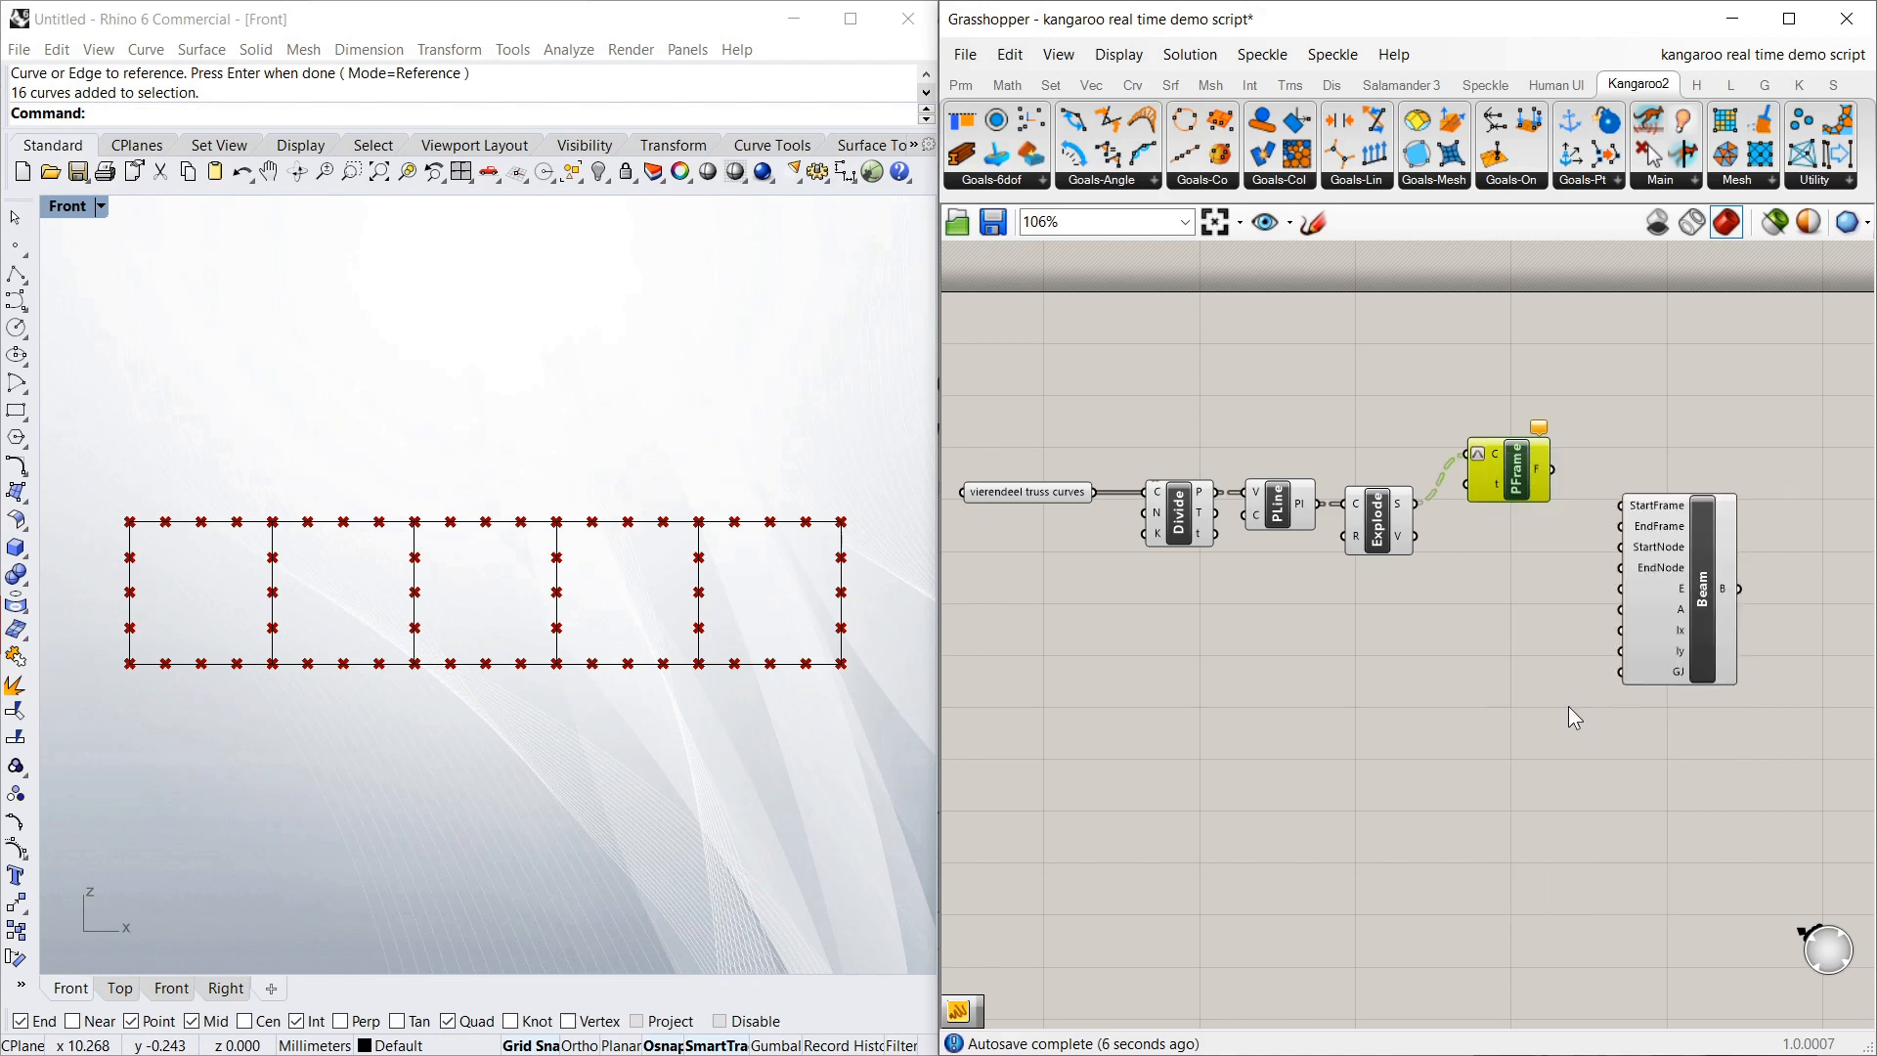
# Set the Perp Frame parameter t to 0 so frames are generated at the segment starts
pyautogui.rightClick(1522, 477)
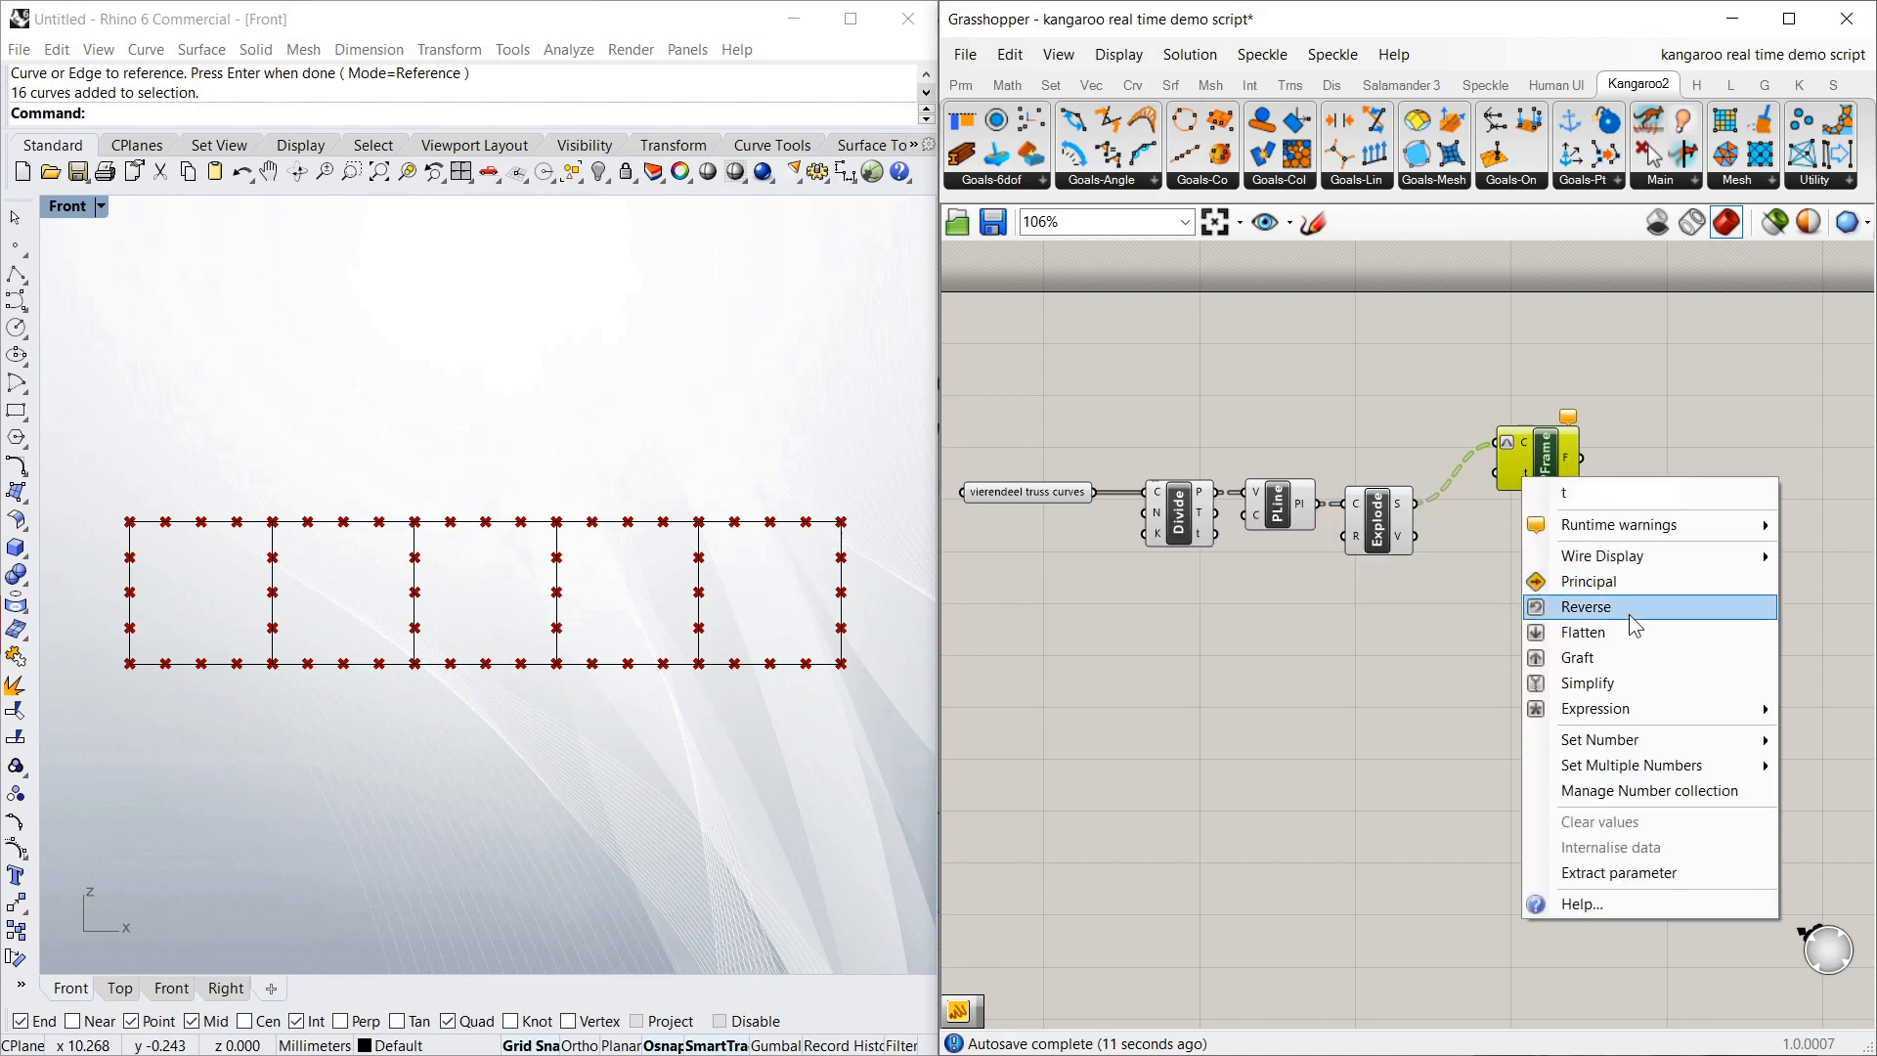
pyautogui.moveTo(1620, 754)
pyautogui.click(1483, 740)
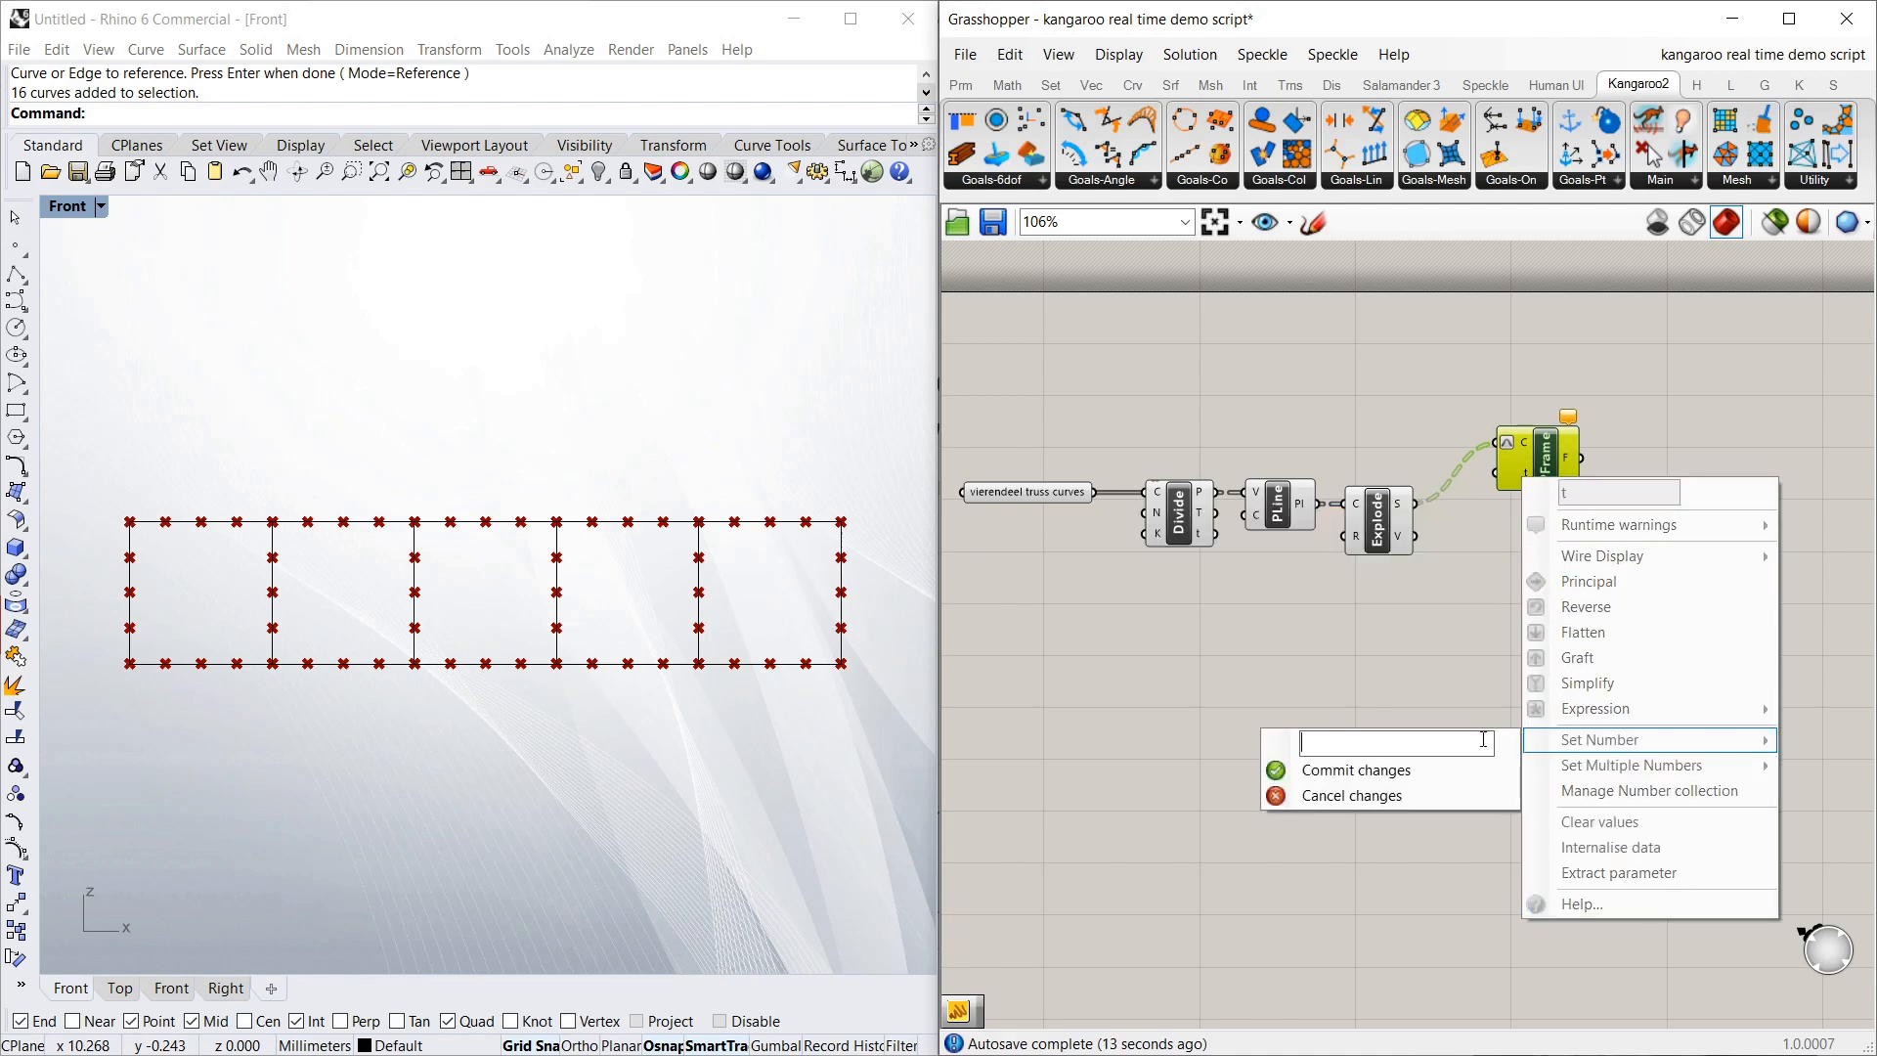
pyautogui.write('0')
pyautogui.click(1483, 772)
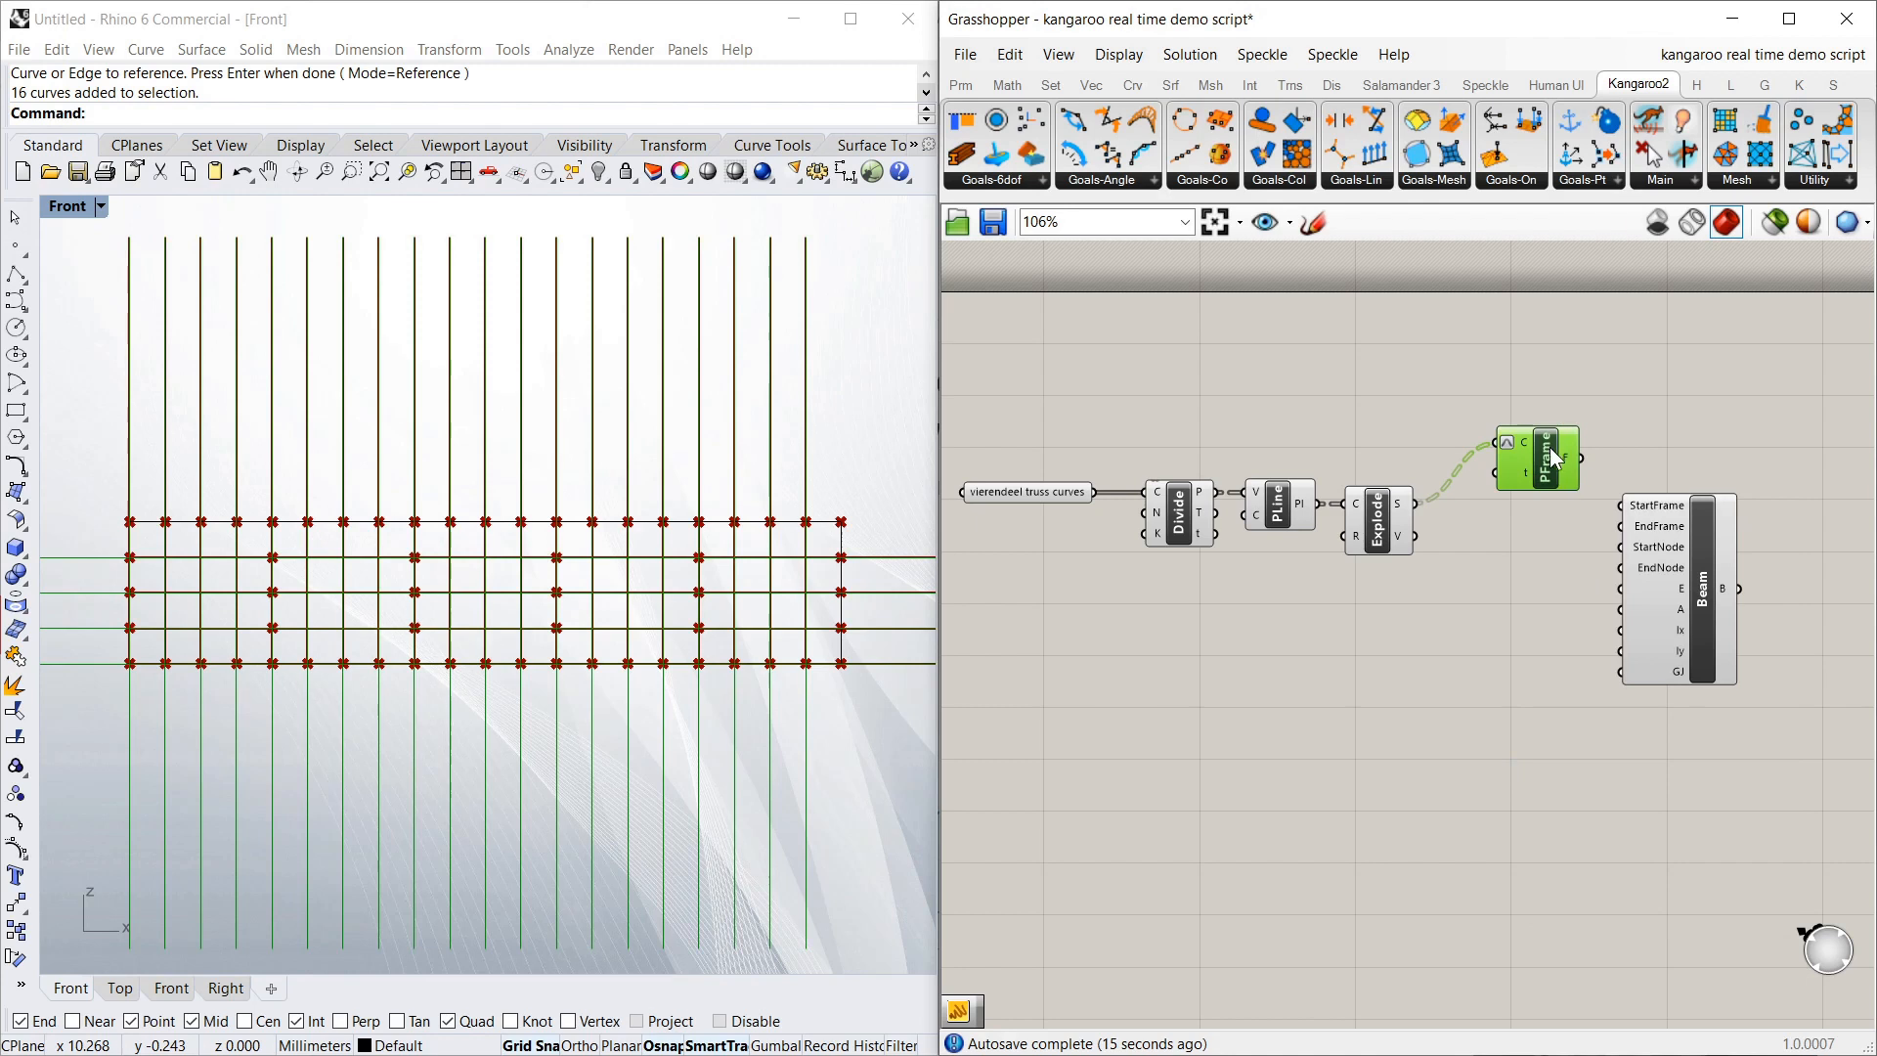
# Connect the Perp Frame output to the Beam StartFrame input and place a copy of the Perp Frame component below it
pyautogui.moveTo(1551, 460); pyautogui.dragTo(1530, 465)
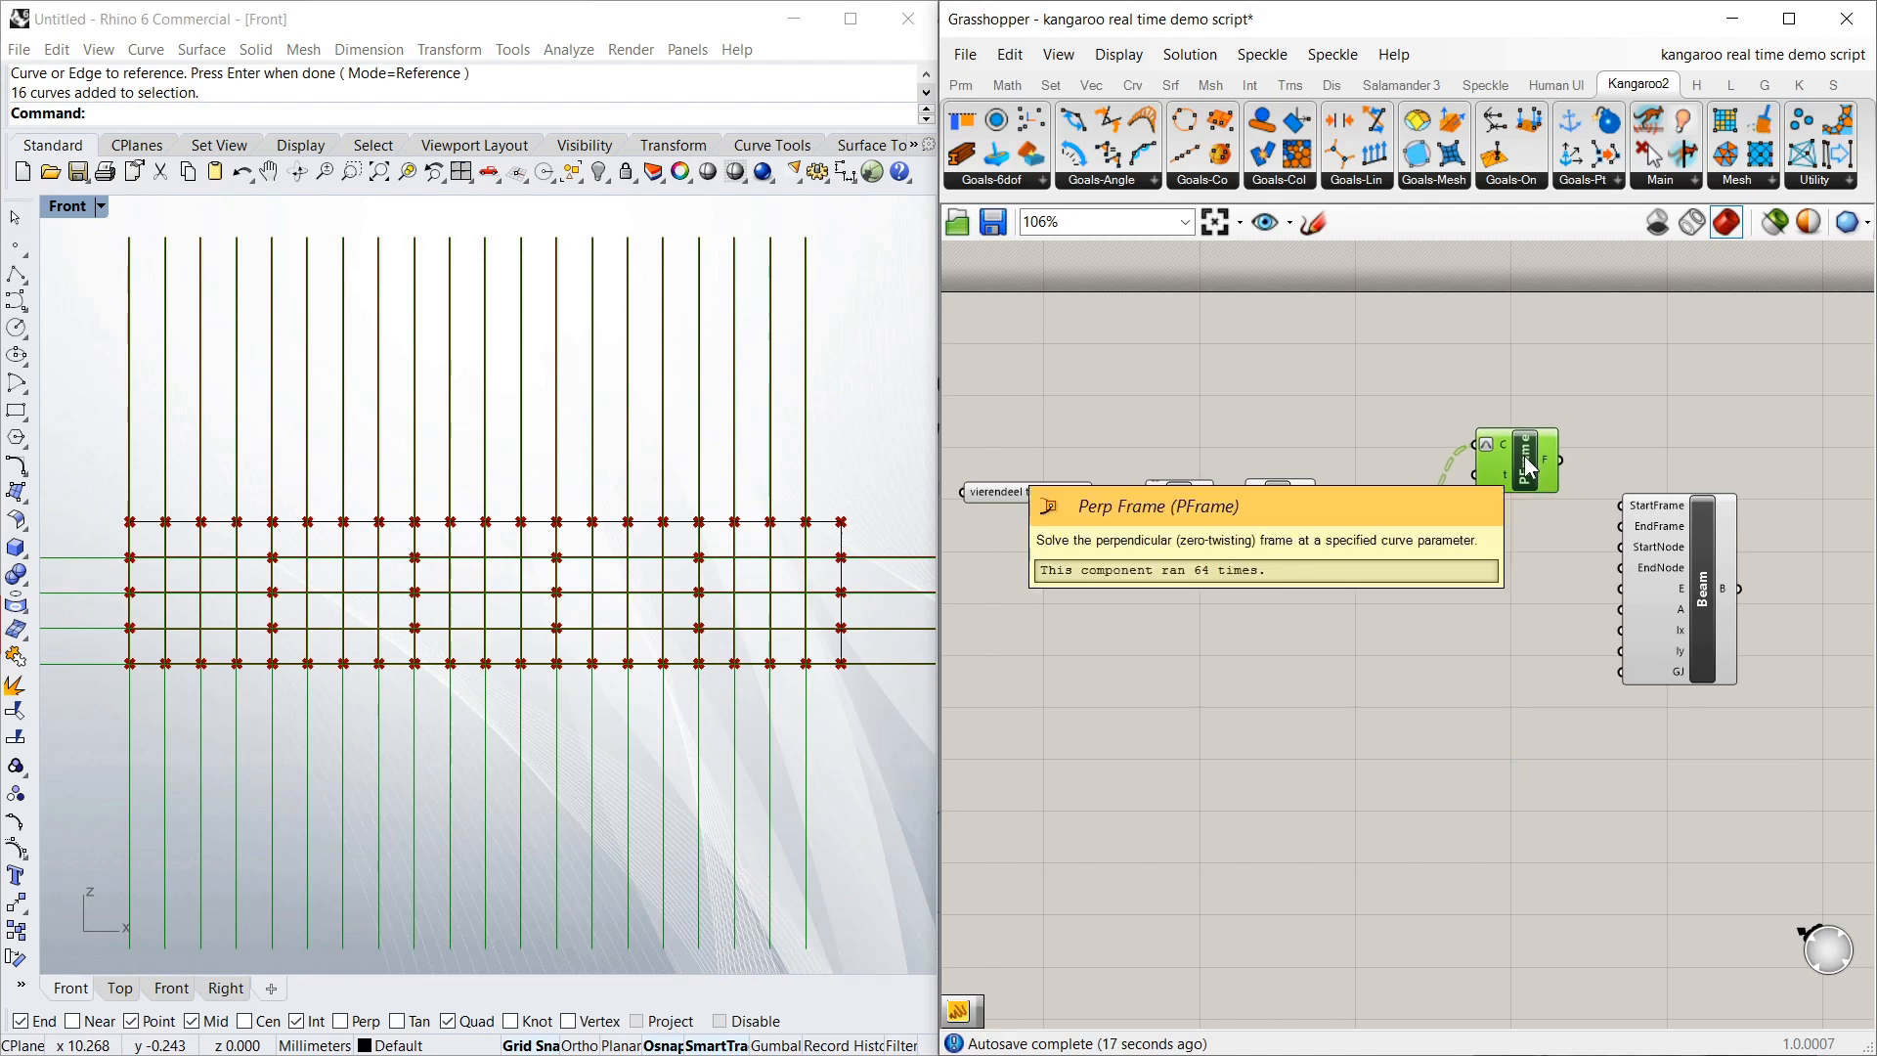
pyautogui.moveTo(1562, 461); pyautogui.dragTo(1620, 506)
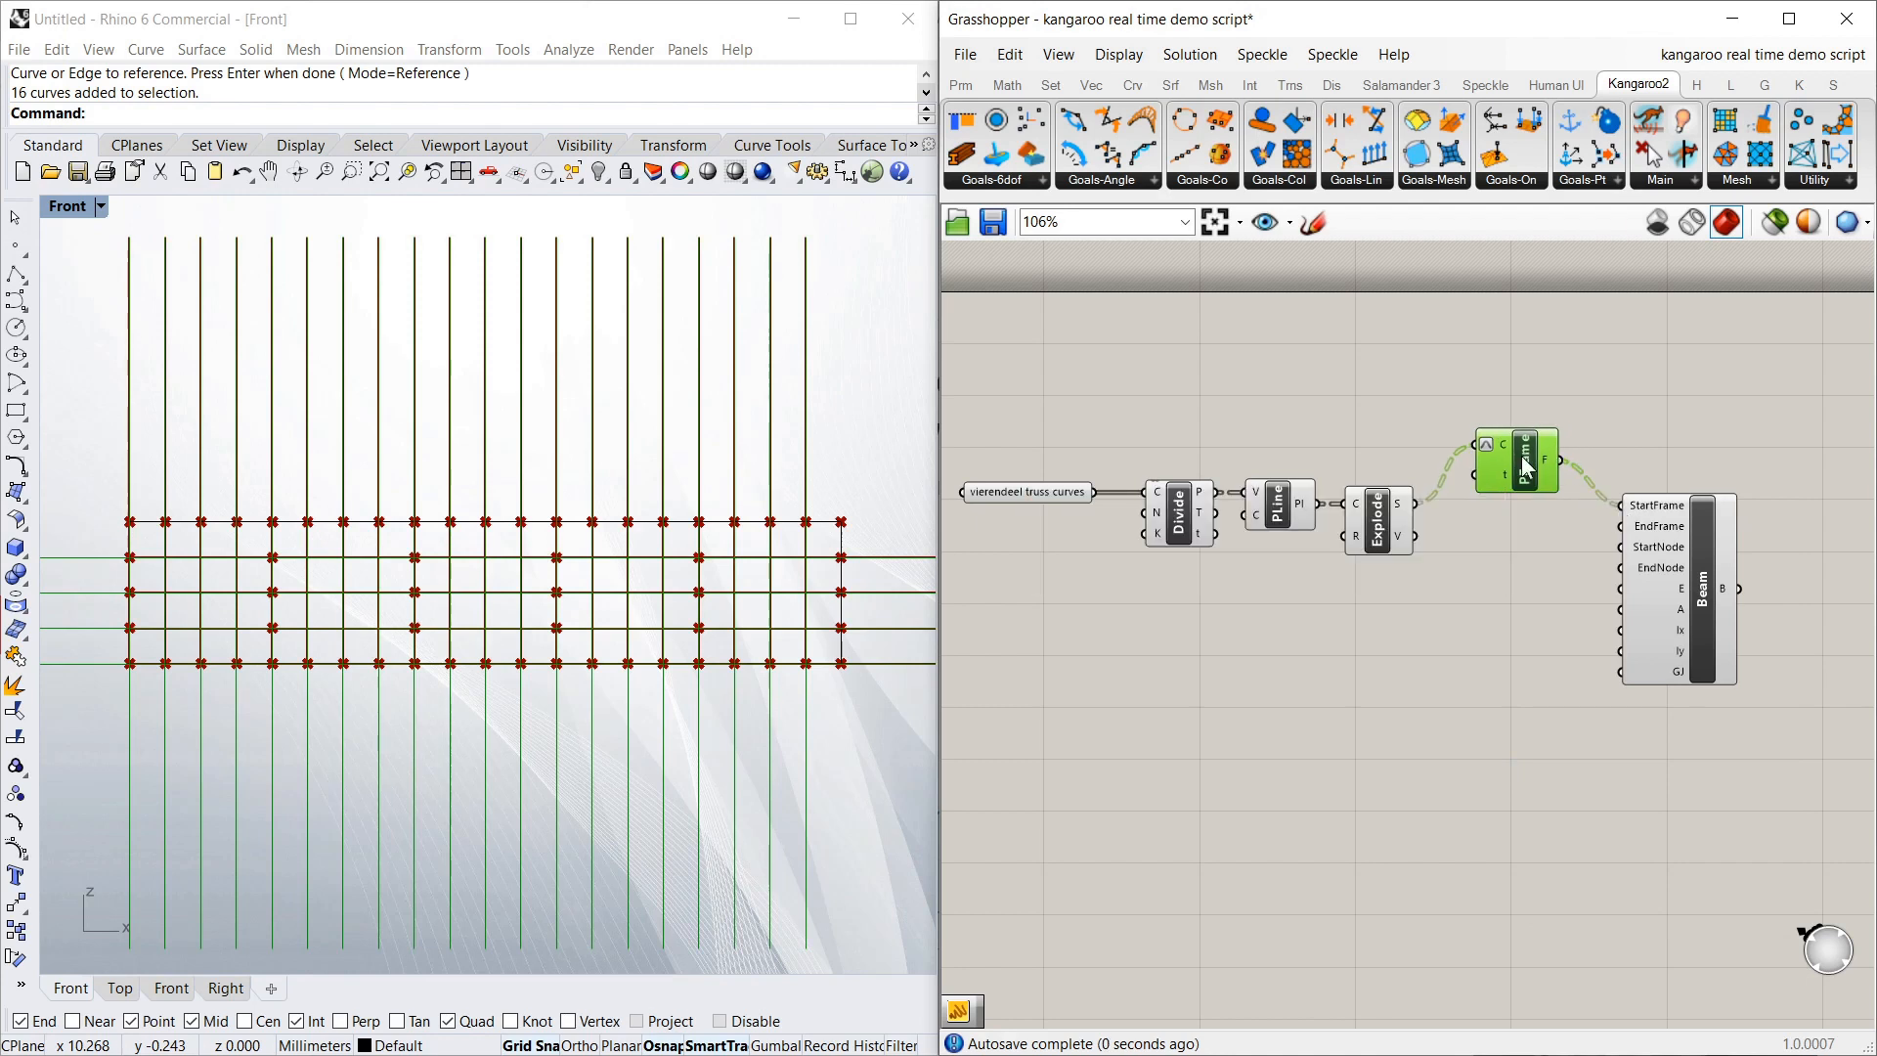
pyautogui.keyDown('alt'); pyautogui.moveTo(1527, 467); pyautogui.dragTo(1537, 555); pyautogui.keyUp('alt')
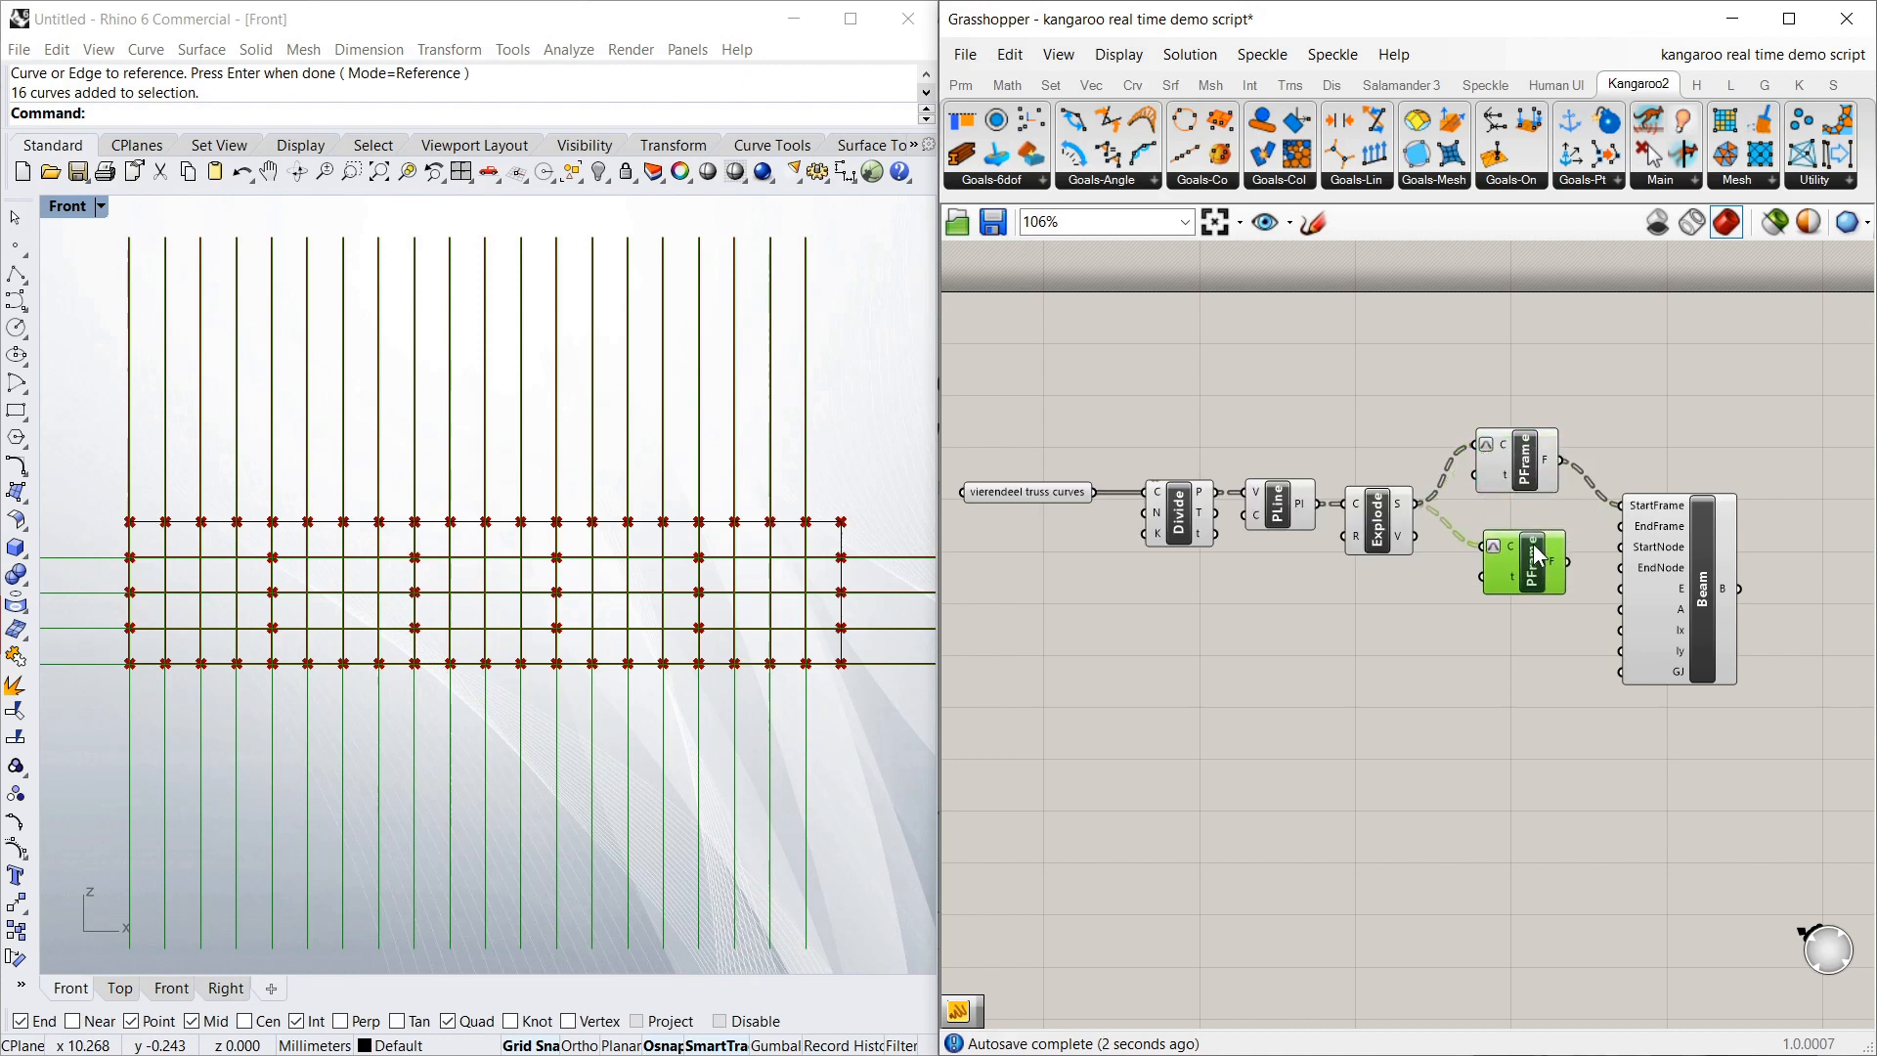
# Set the copied Perp Frame's parameter t for the segment ends and feed its frames into the Beam EndFrame input
pyautogui.rightClick(1510, 578)
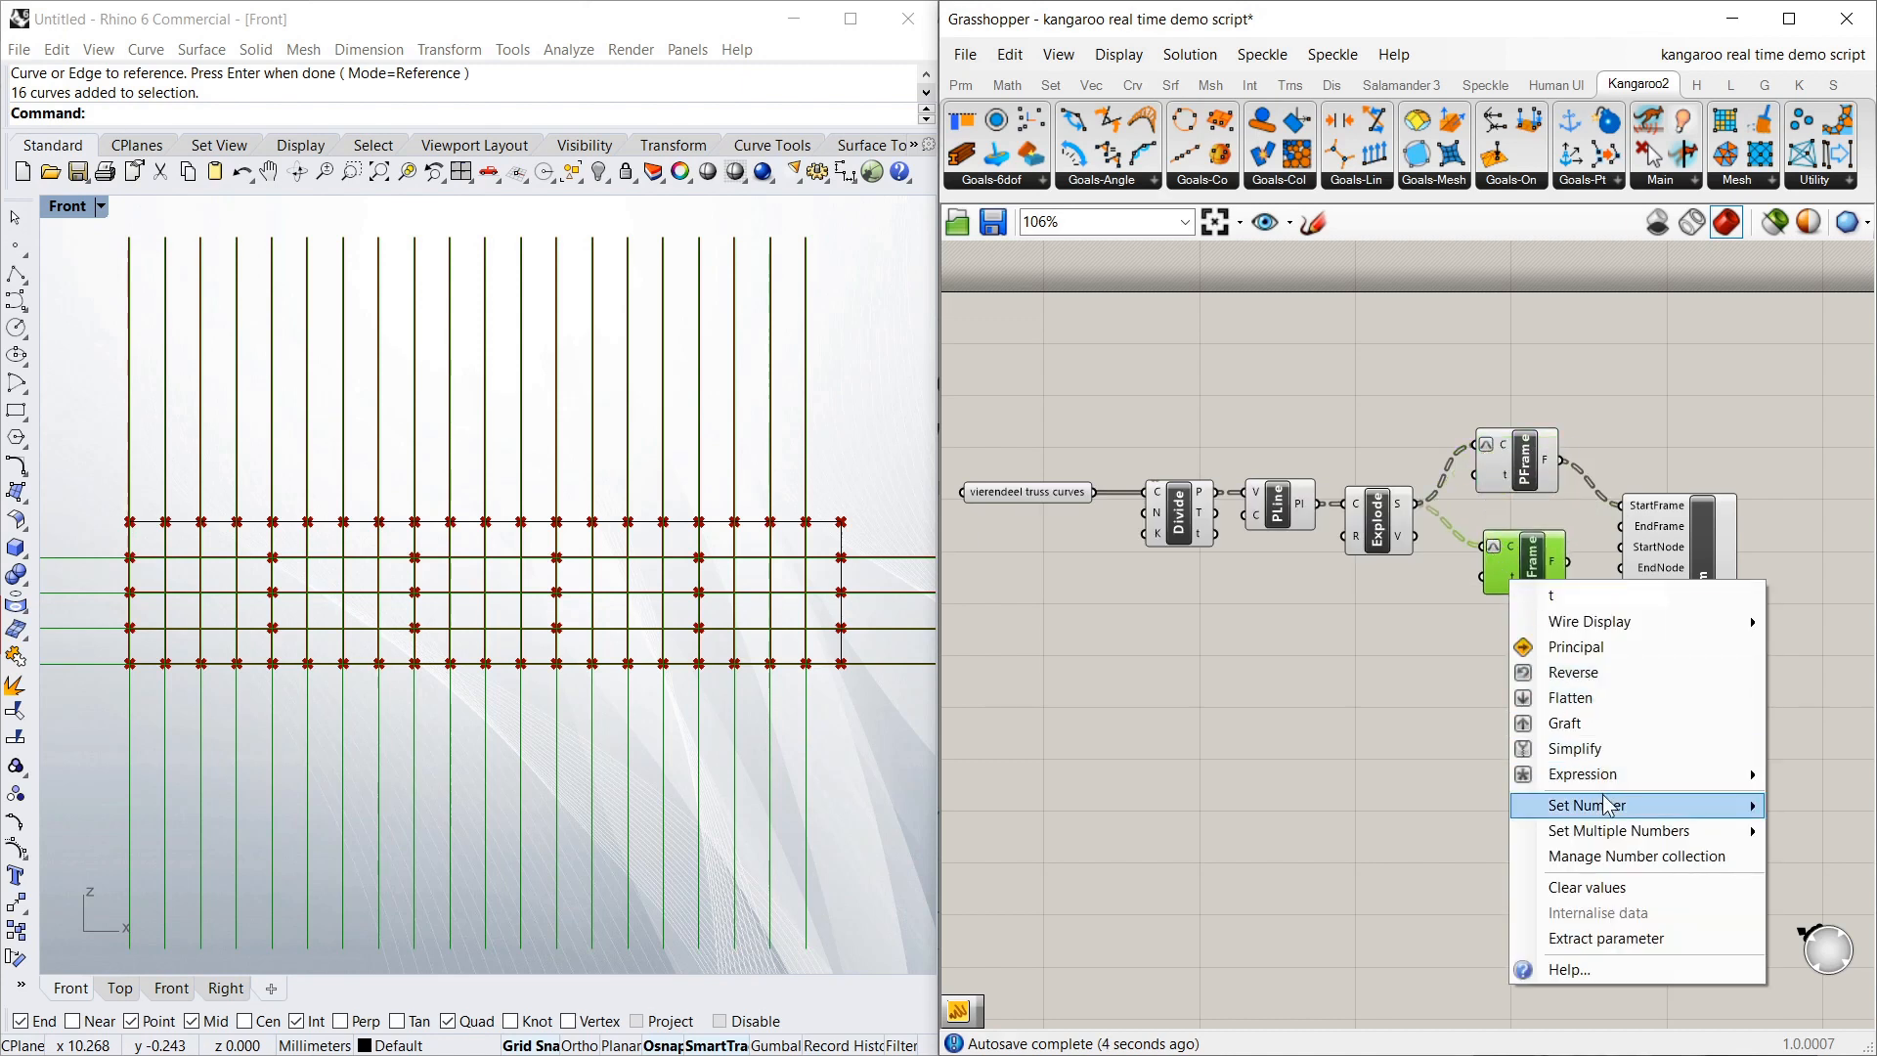
pyautogui.moveTo(1597, 804)
pyautogui.moveTo(1393, 807); pyautogui.dragTo(1256, 801)
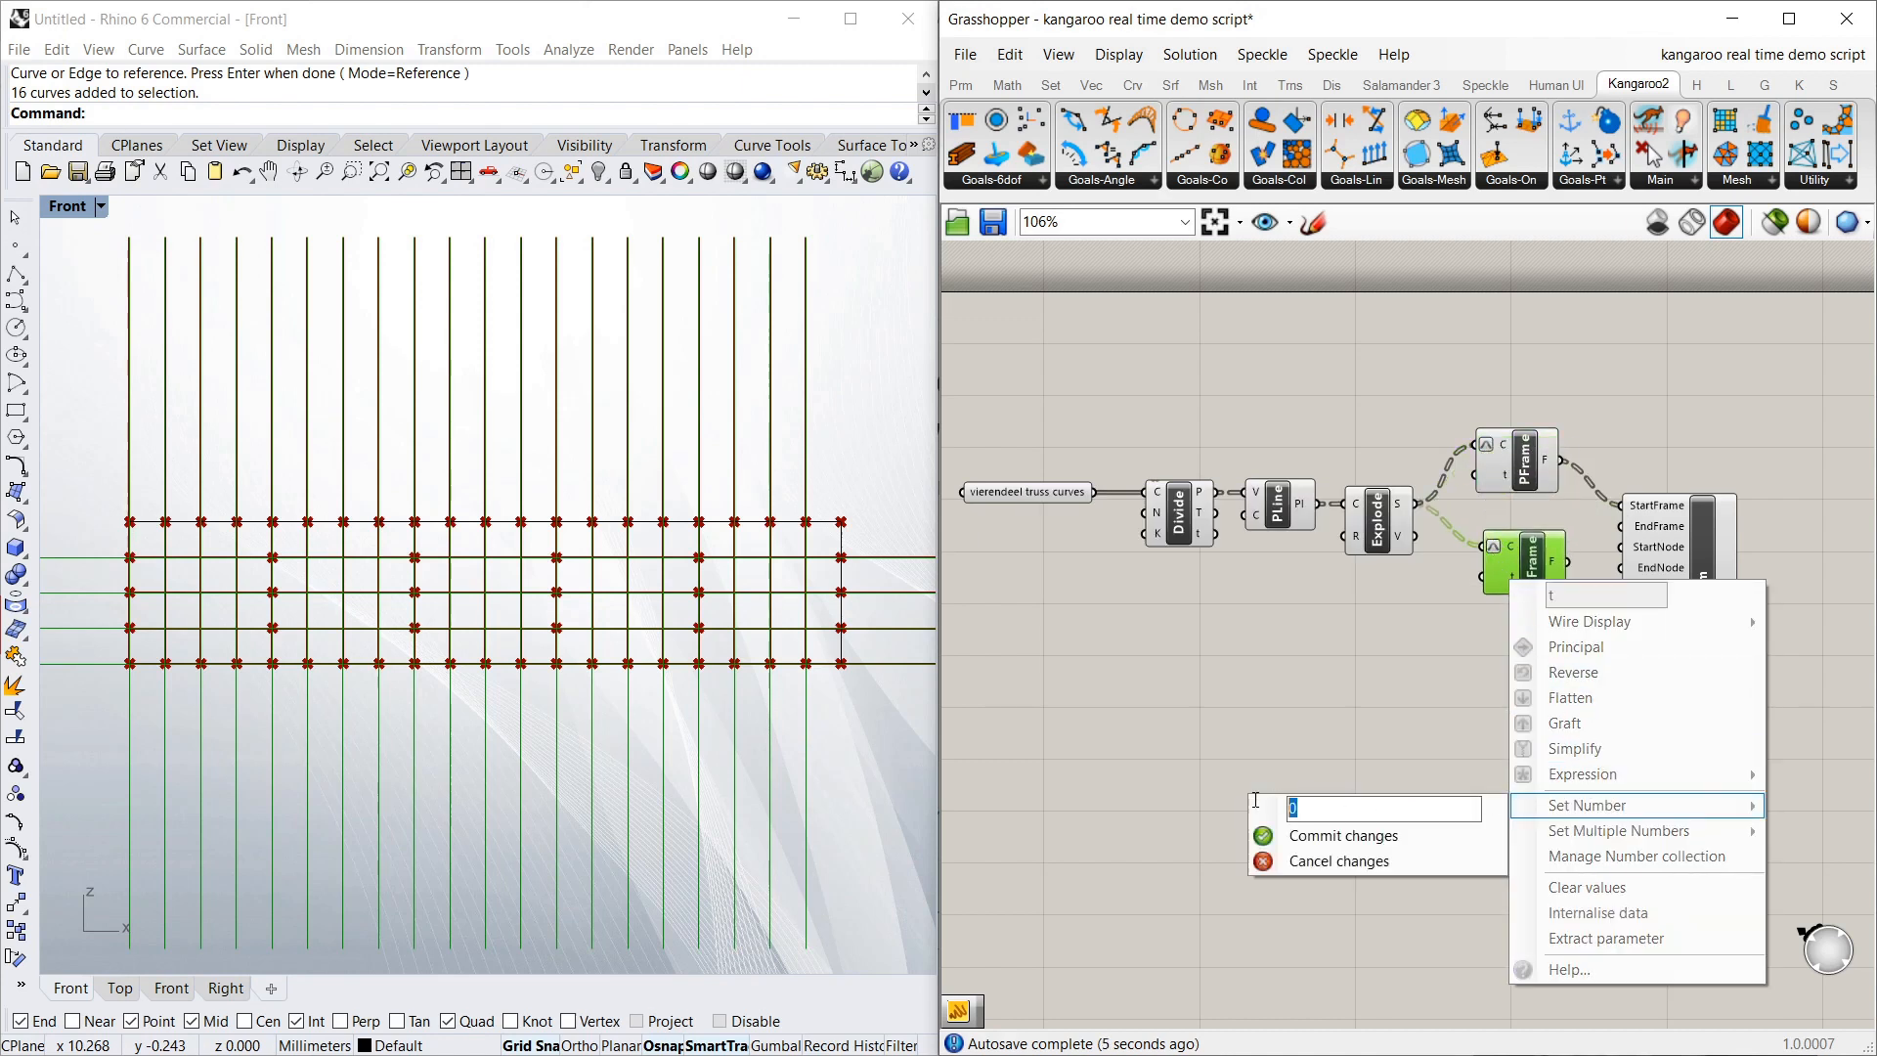
pyautogui.click(1300, 836)
pyautogui.moveTo(1569, 561); pyautogui.dragTo(1621, 526)
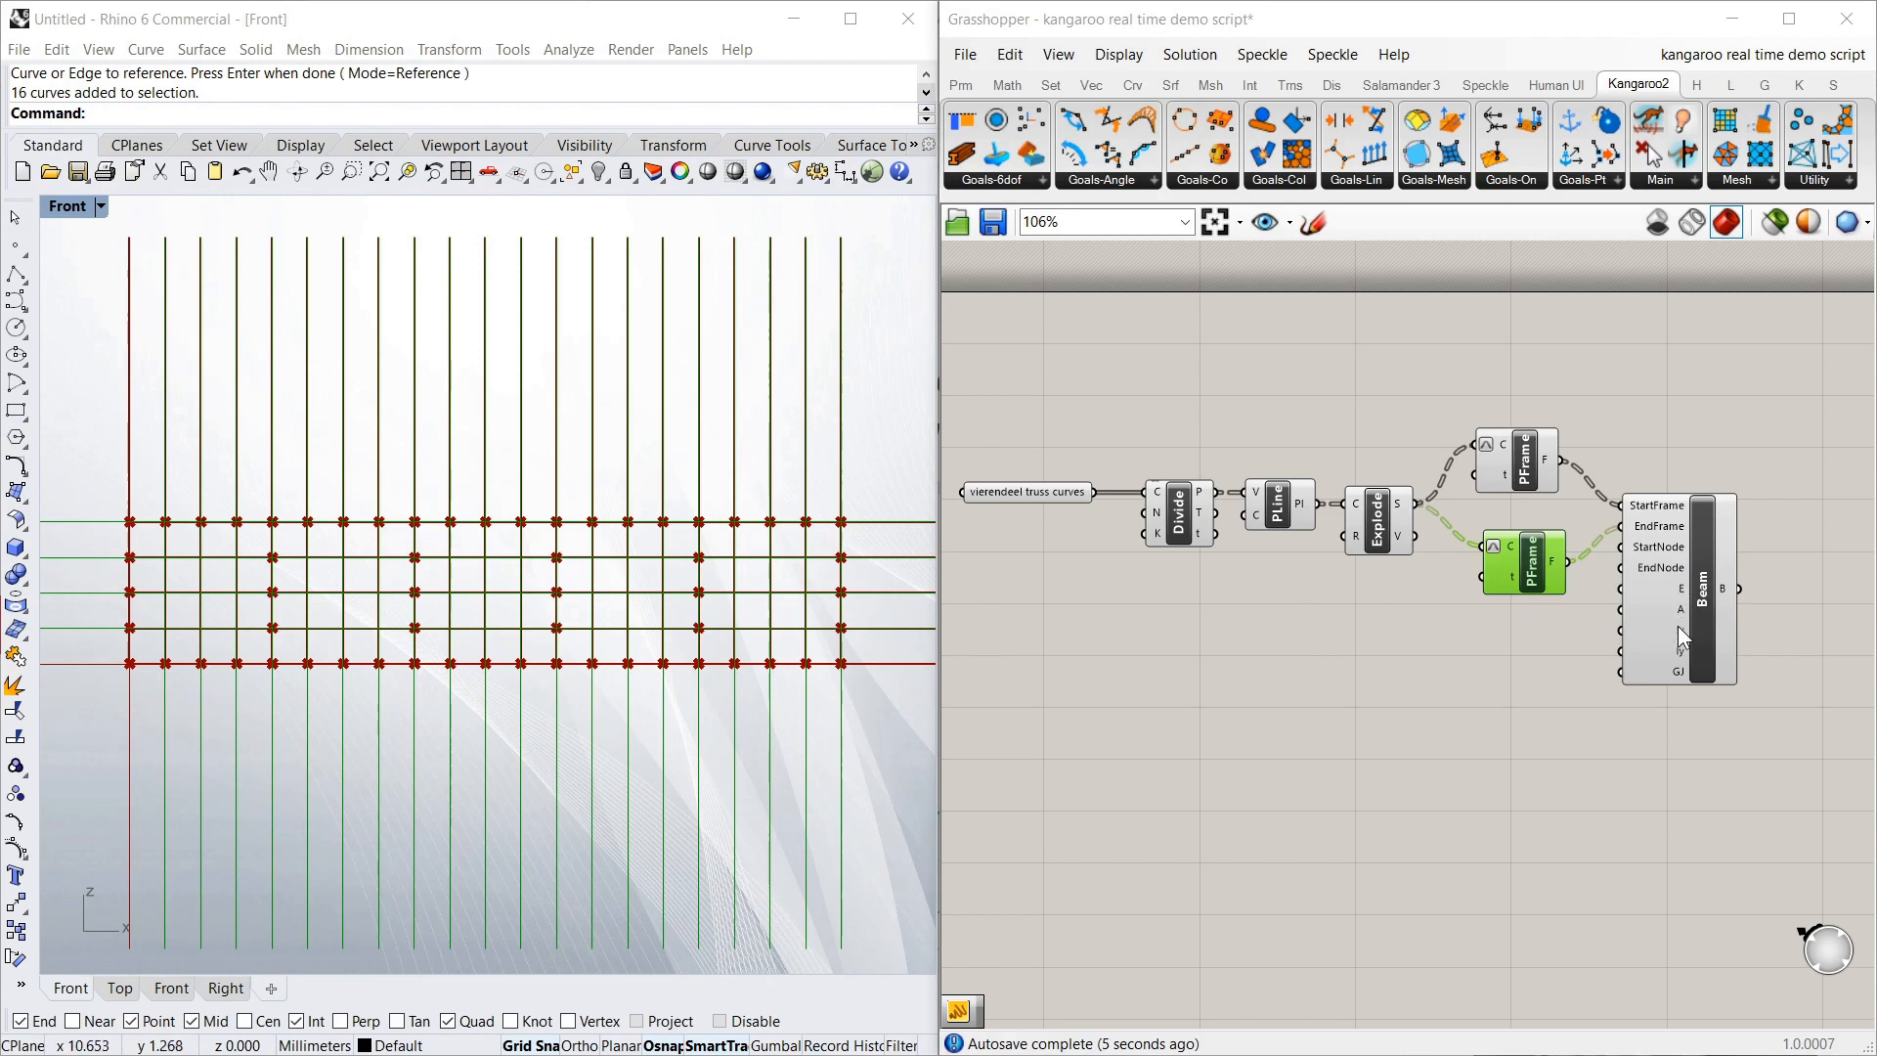
# Shift the Beam component slightly farther away from the two Perp Frame components
pyautogui.click(1701, 618)
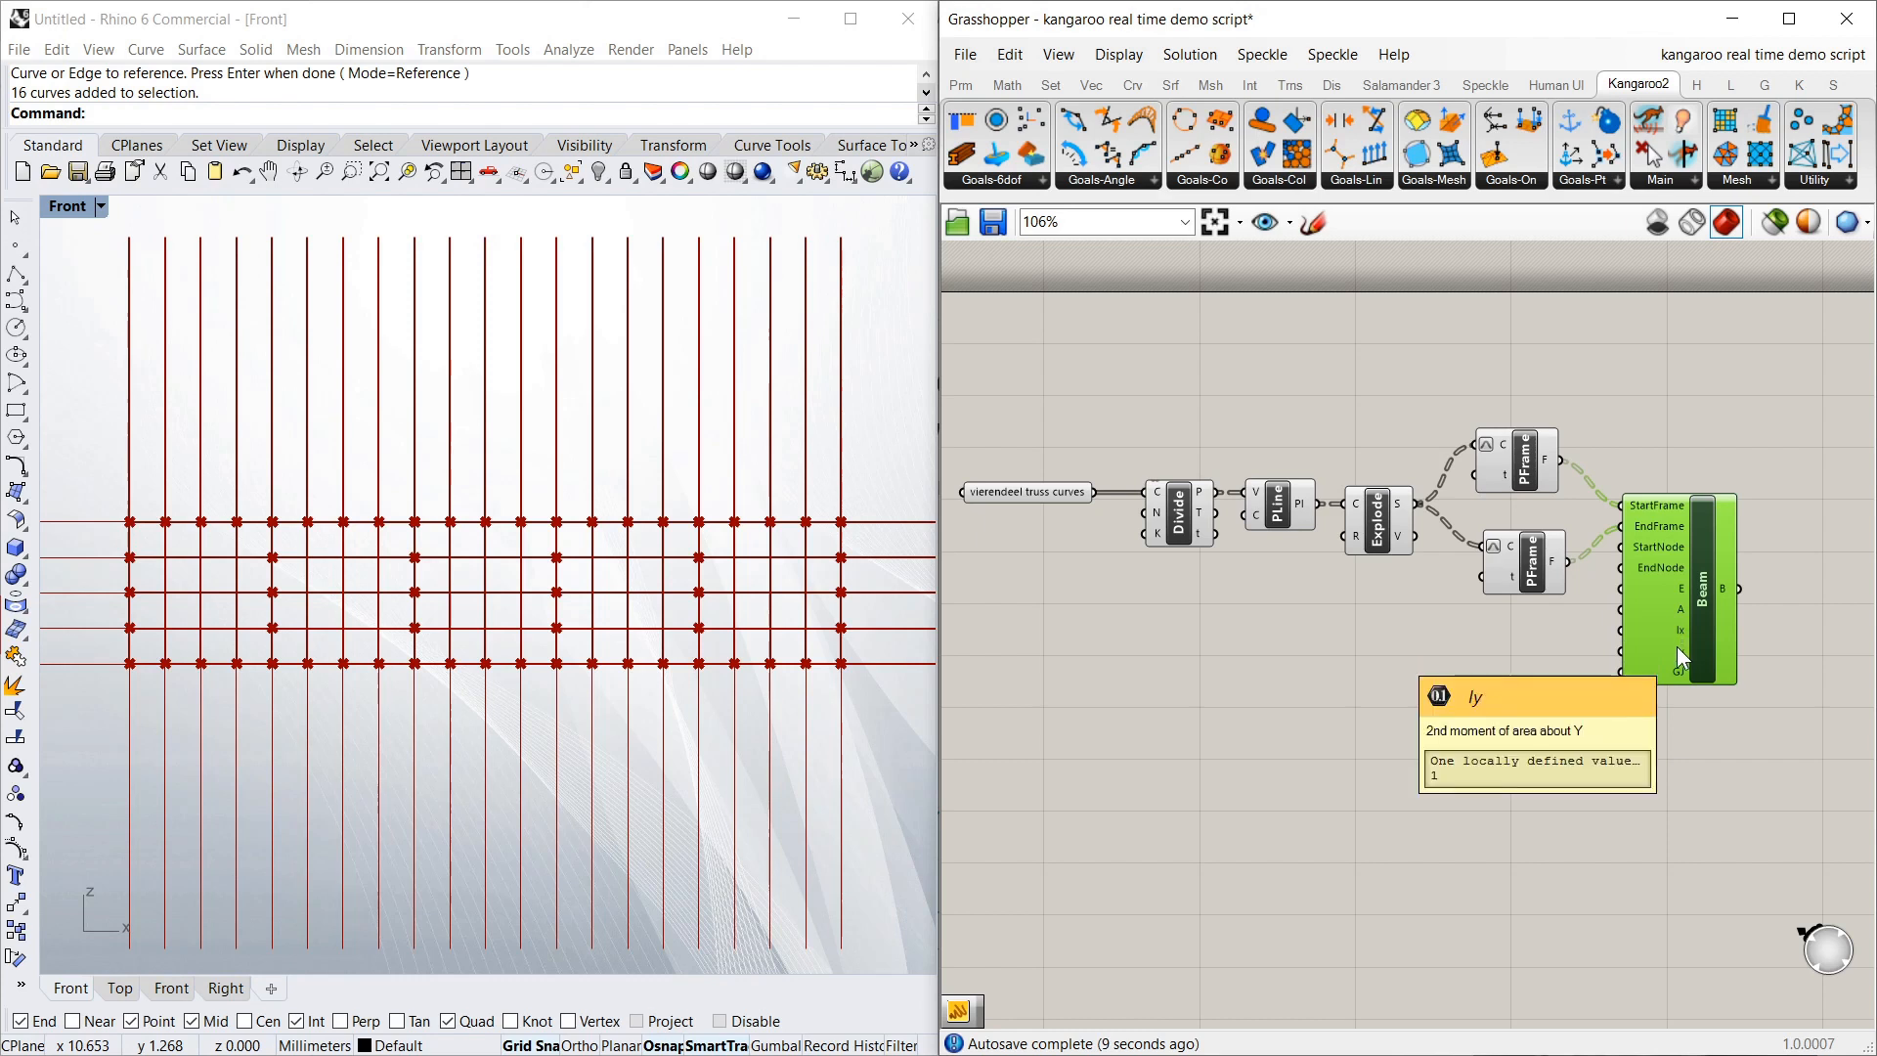
pyautogui.moveTo(1703, 604); pyautogui.dragTo(1735, 584)
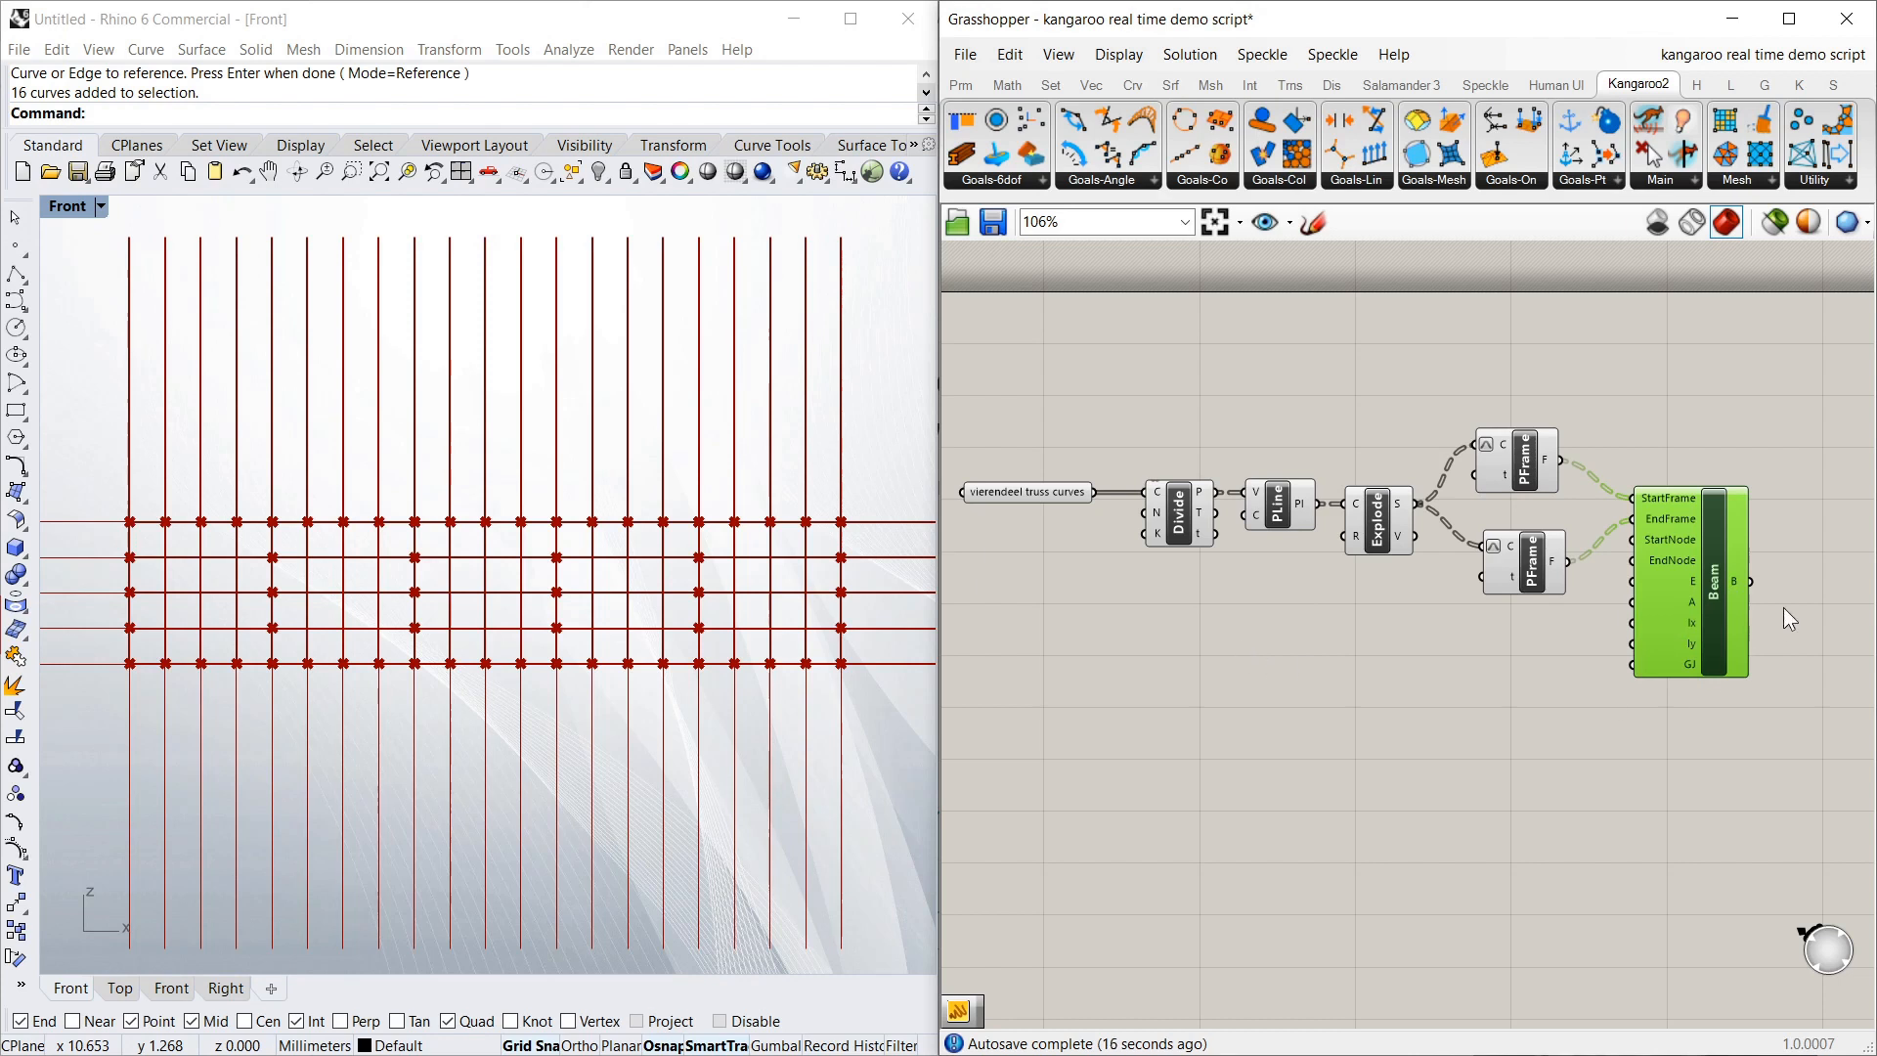
pyautogui.click(1477, 753)
pyautogui.moveTo(1725, 595); pyautogui.dragTo(1703, 589)
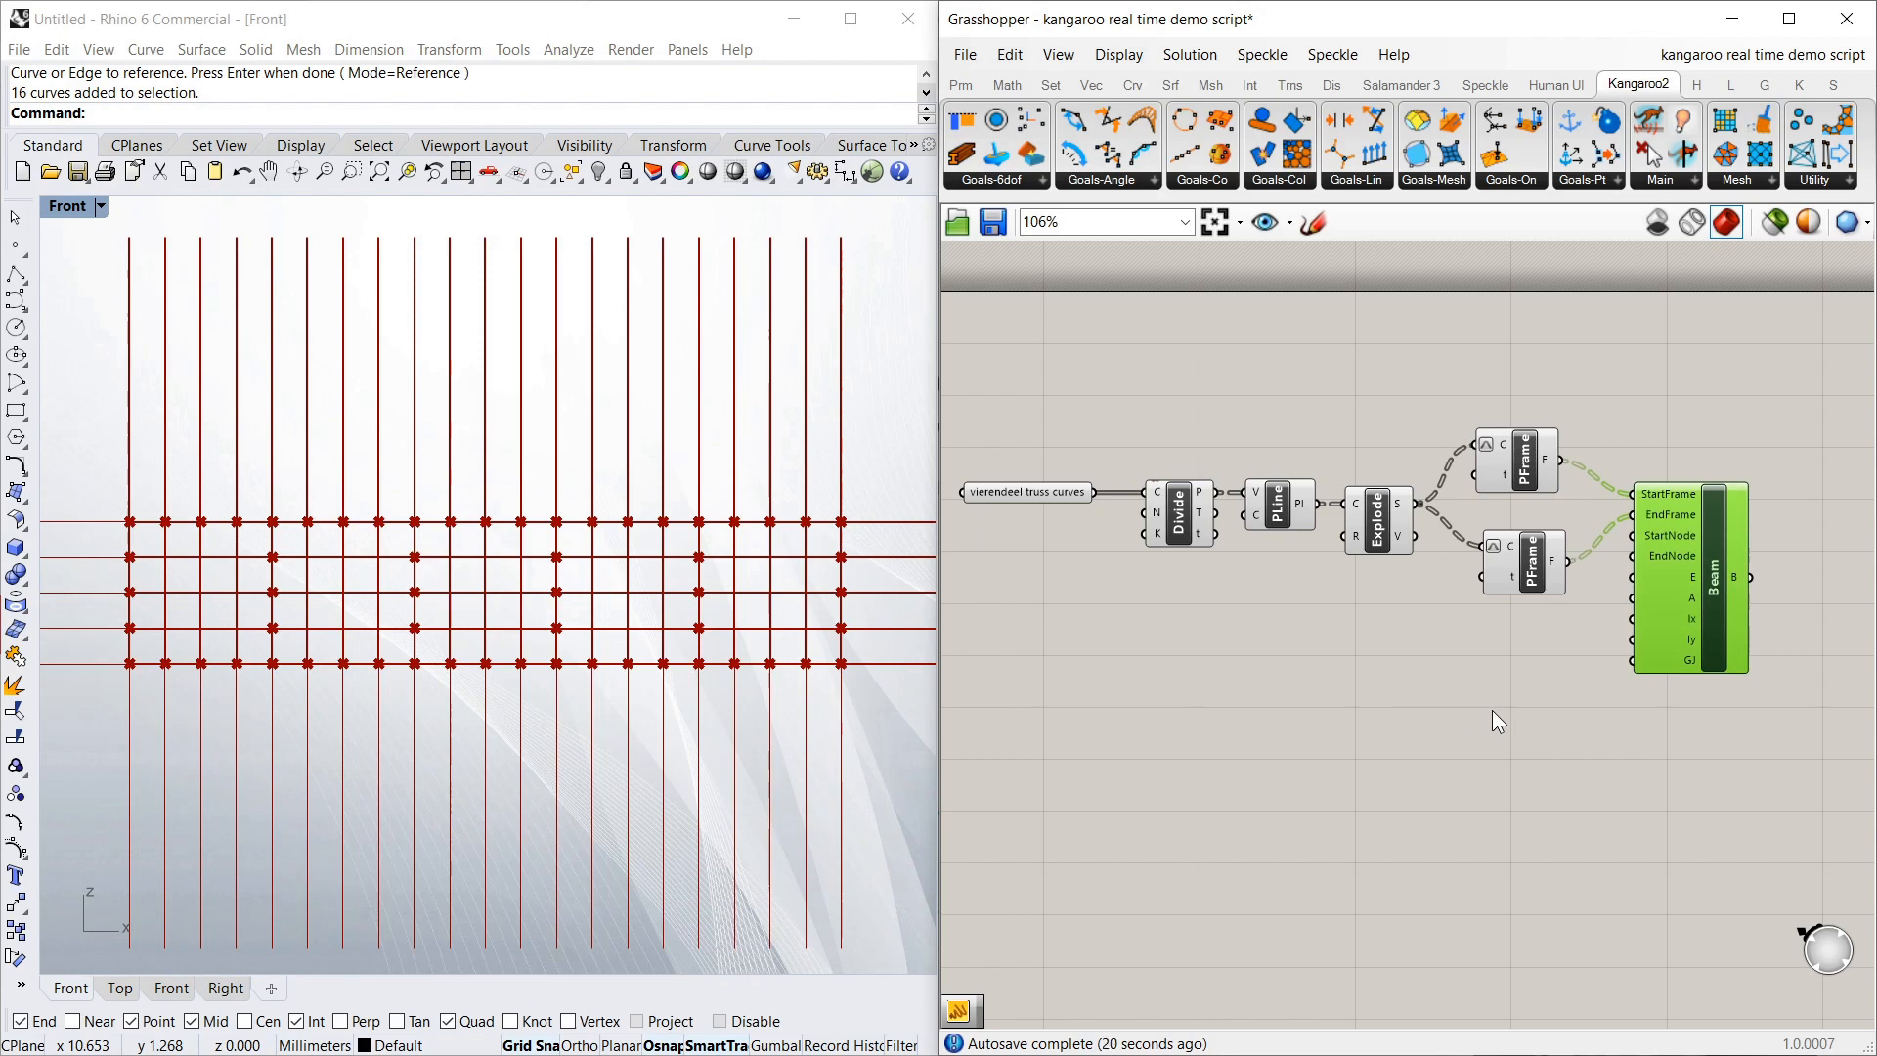
pyautogui.click(1352, 678)
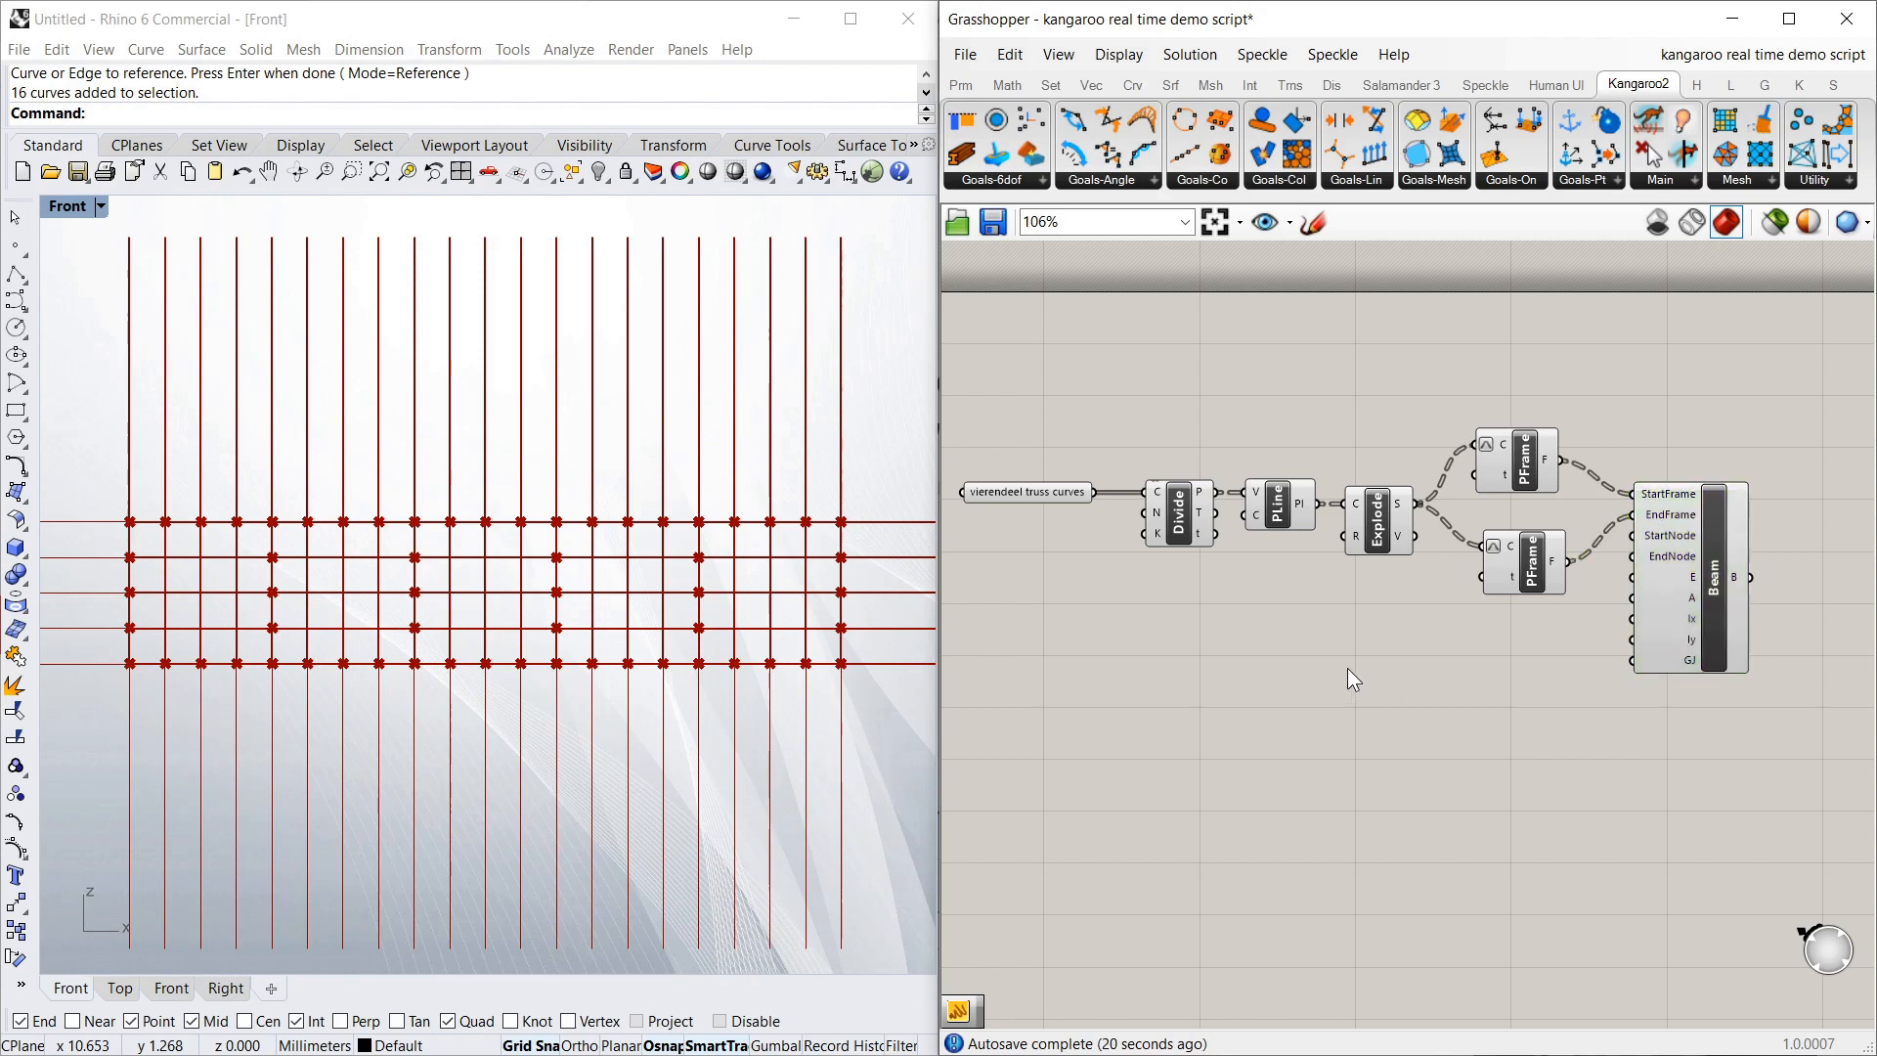
pyautogui.click(1721, 550)
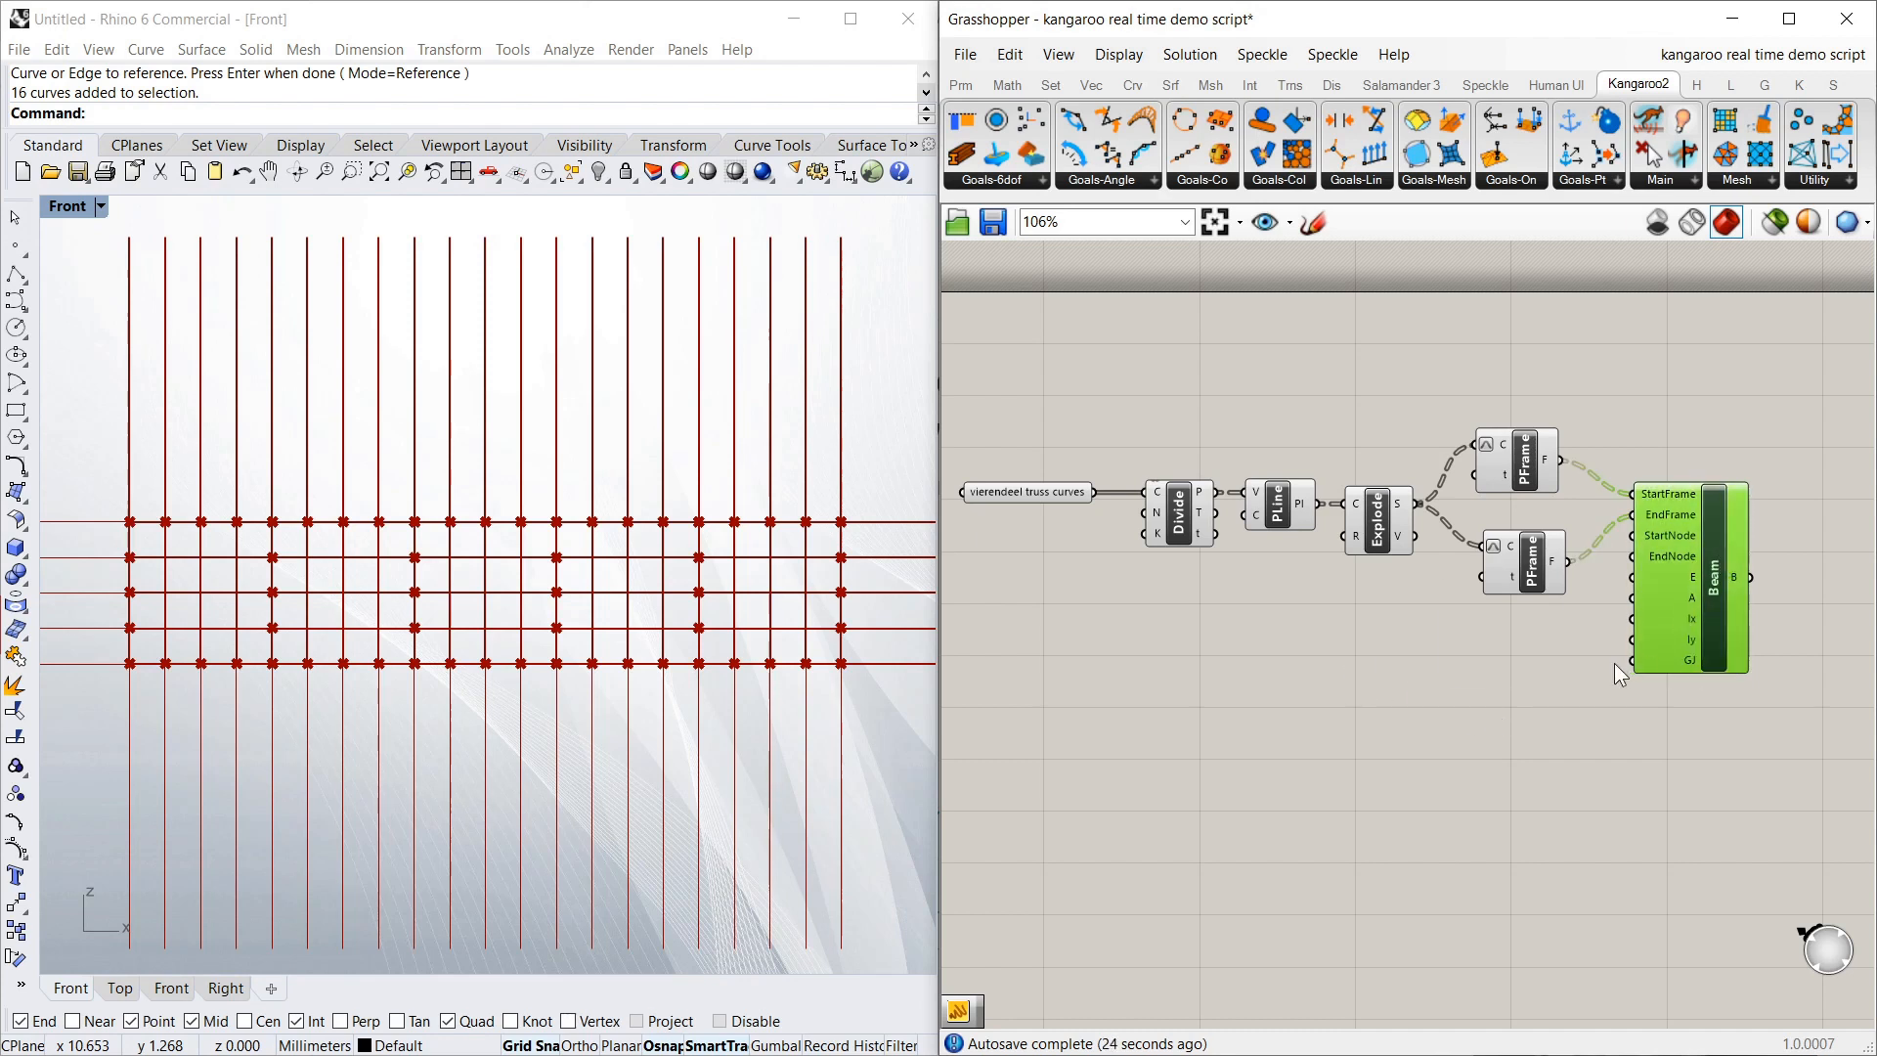
pyautogui.click(1521, 705)
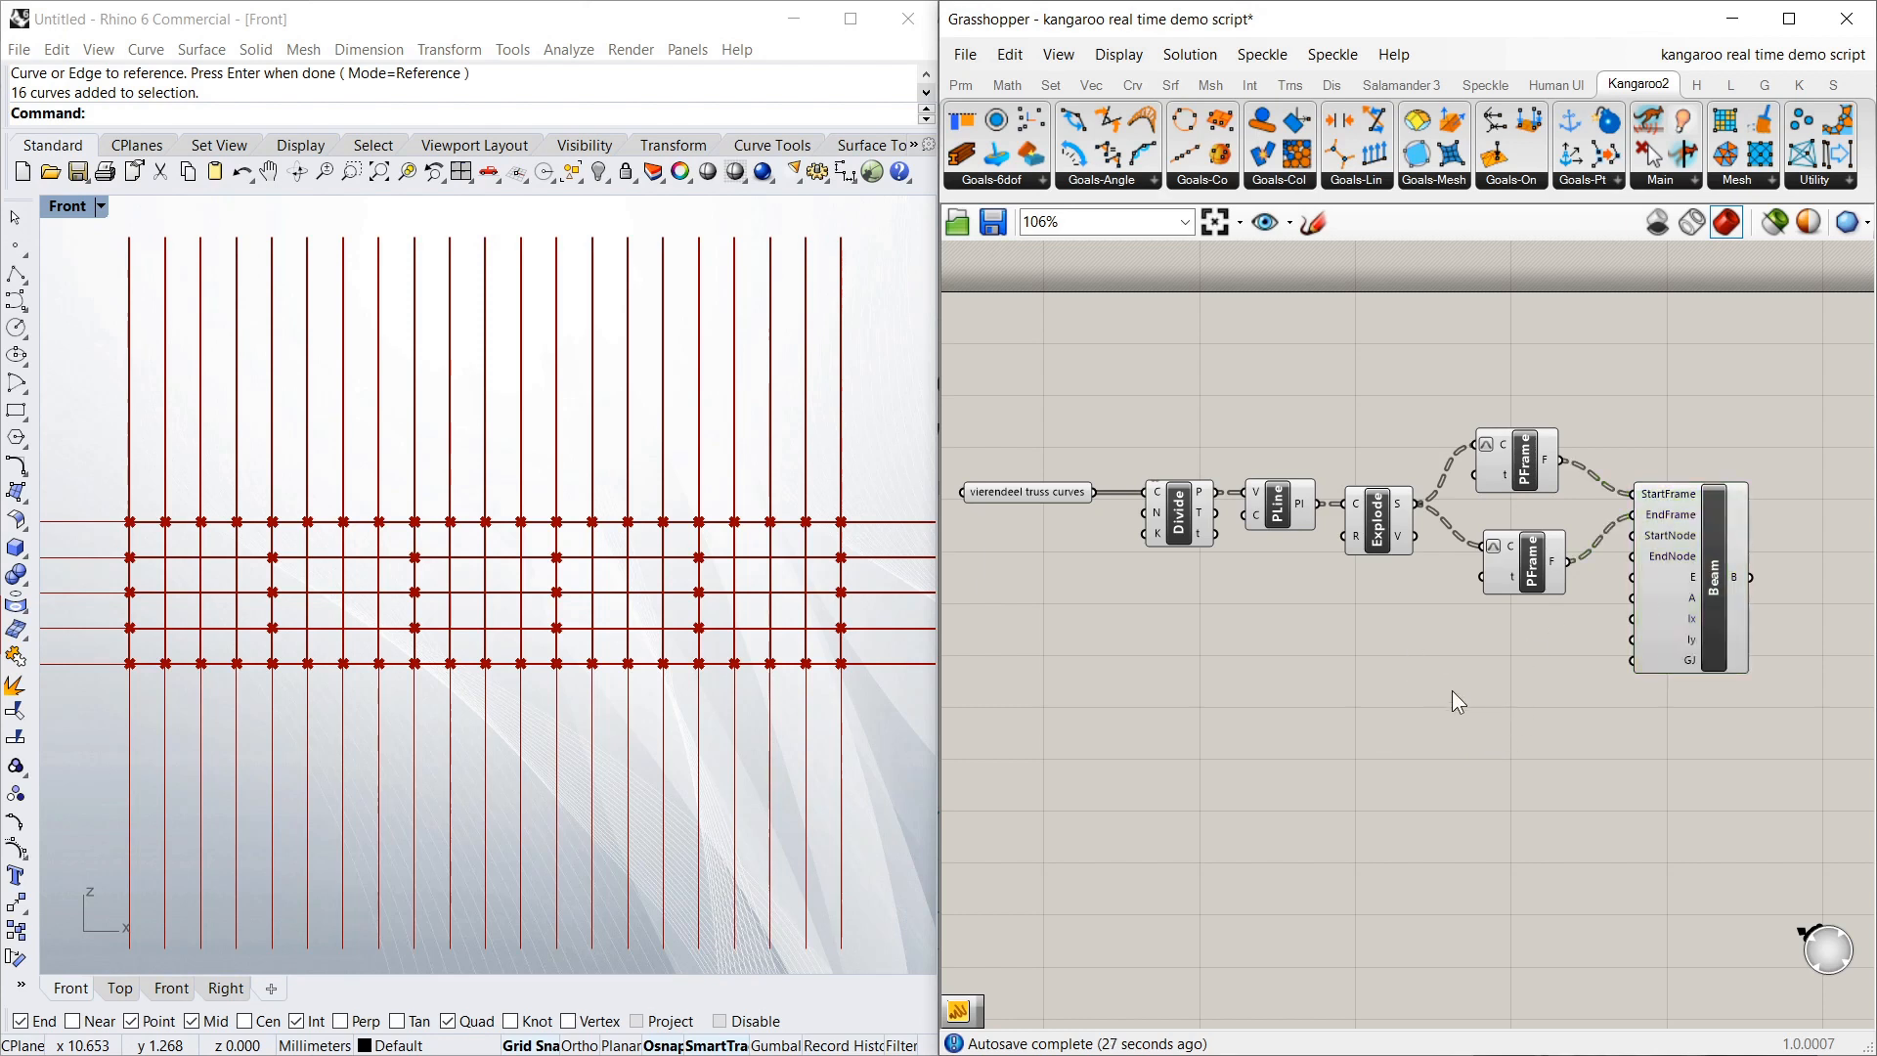
# Add a Kangaroo2 Solver component downstream of the Beam component, leaving space between the two
pyautogui.scroll(-3, 1453, 691)
pyautogui.scroll(3, 1725, 679)
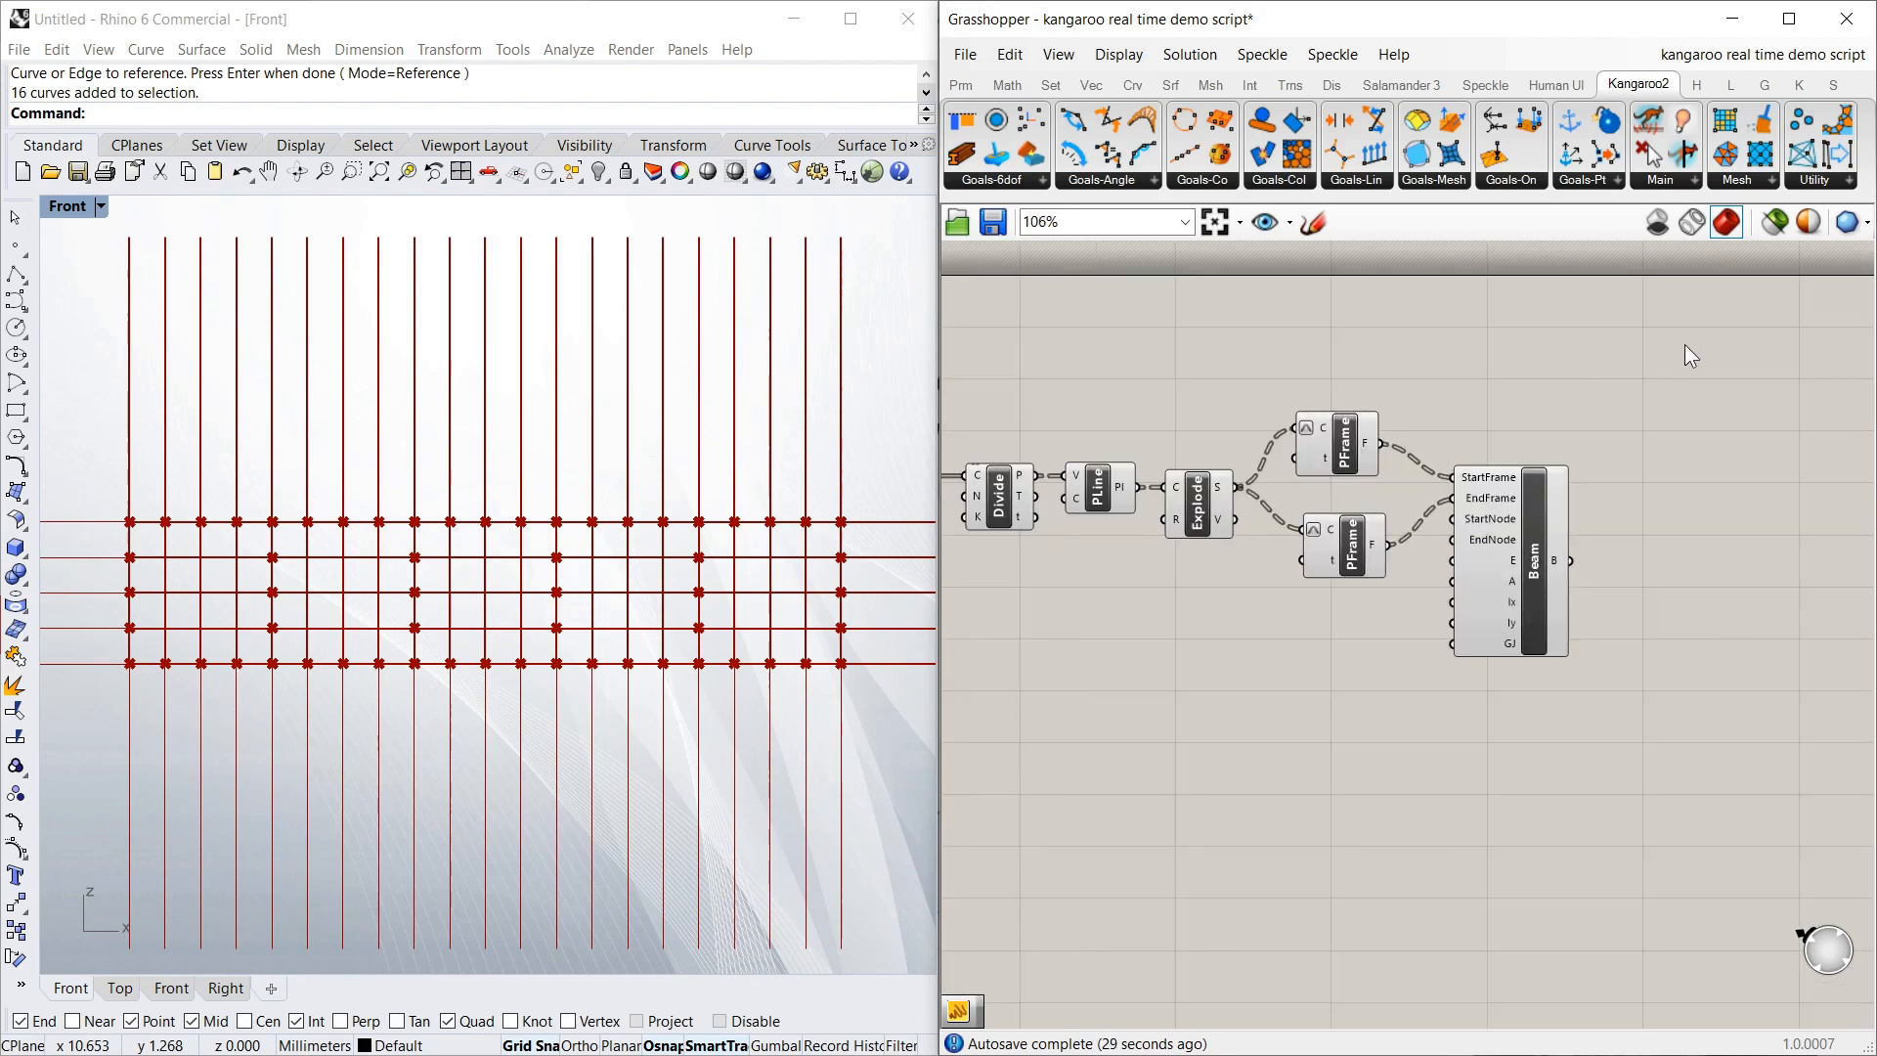
pyautogui.click(1668, 181)
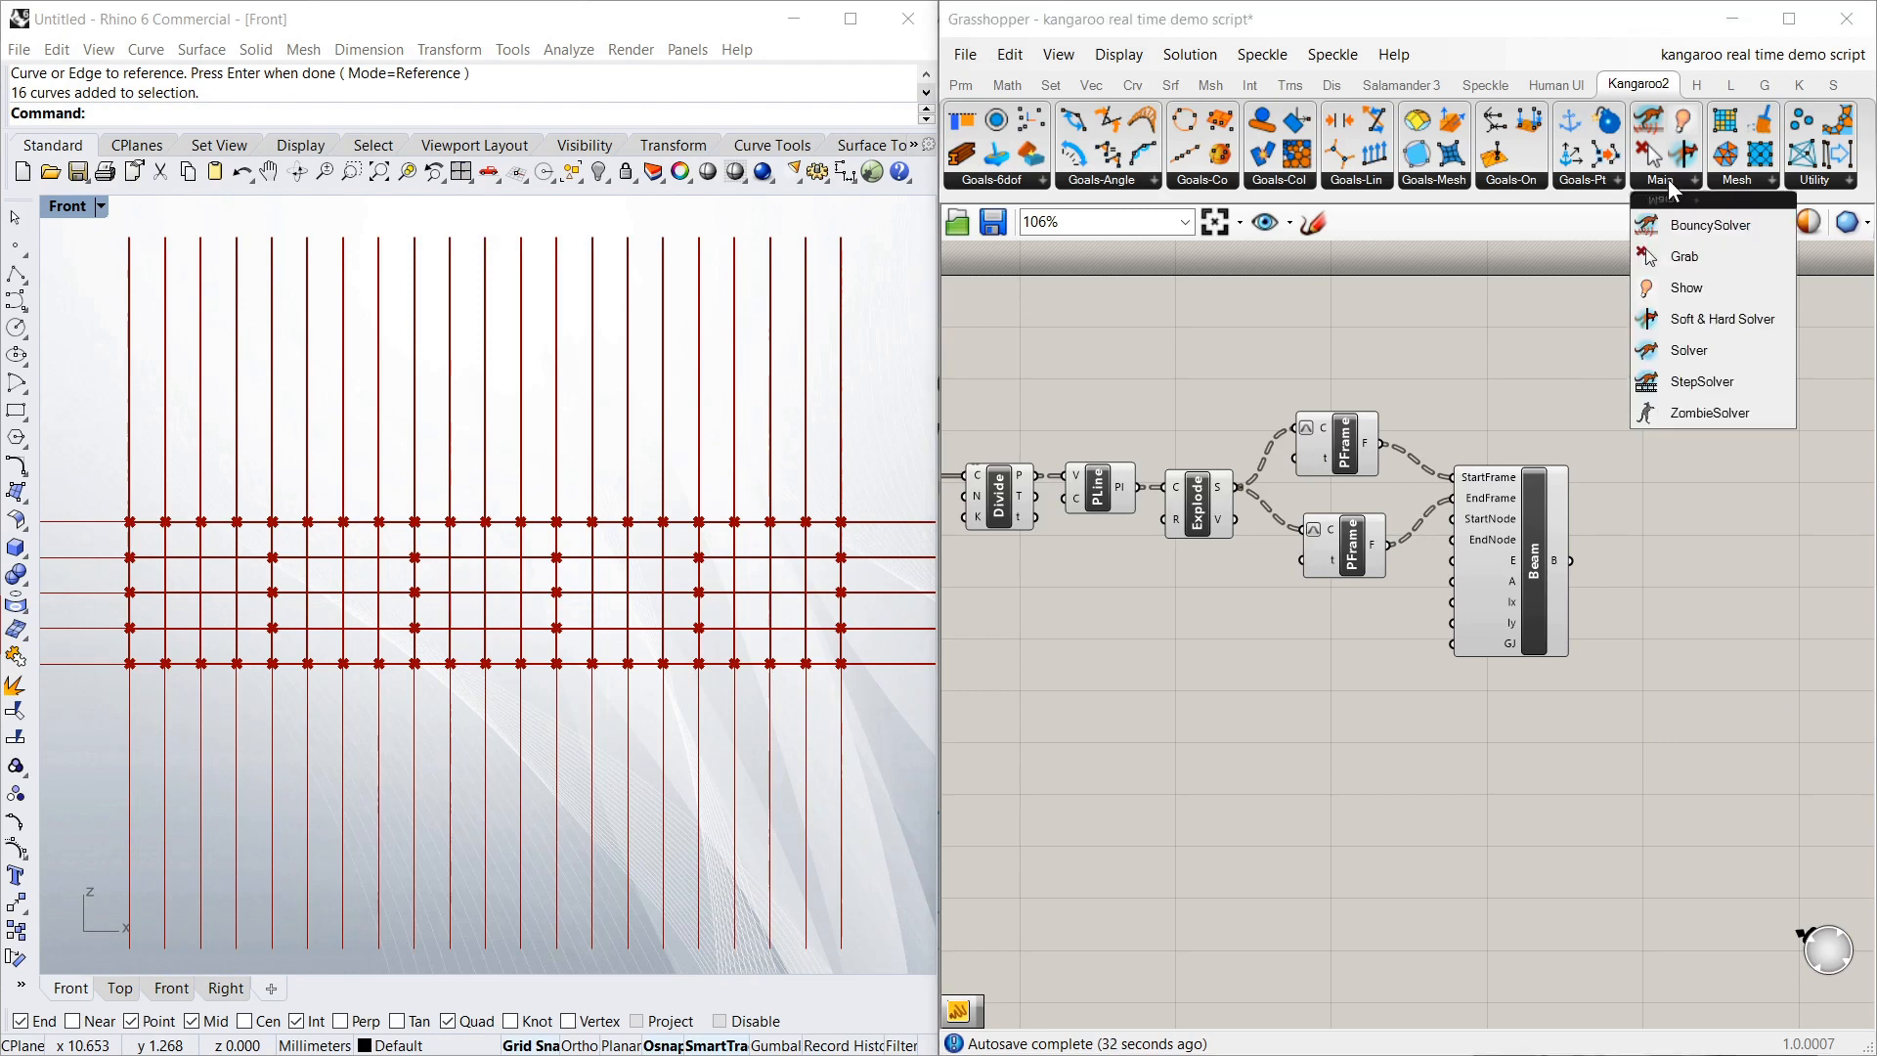
pyautogui.click(1726, 348)
pyautogui.click(1741, 557)
pyautogui.scroll(-3, 1558, 606)
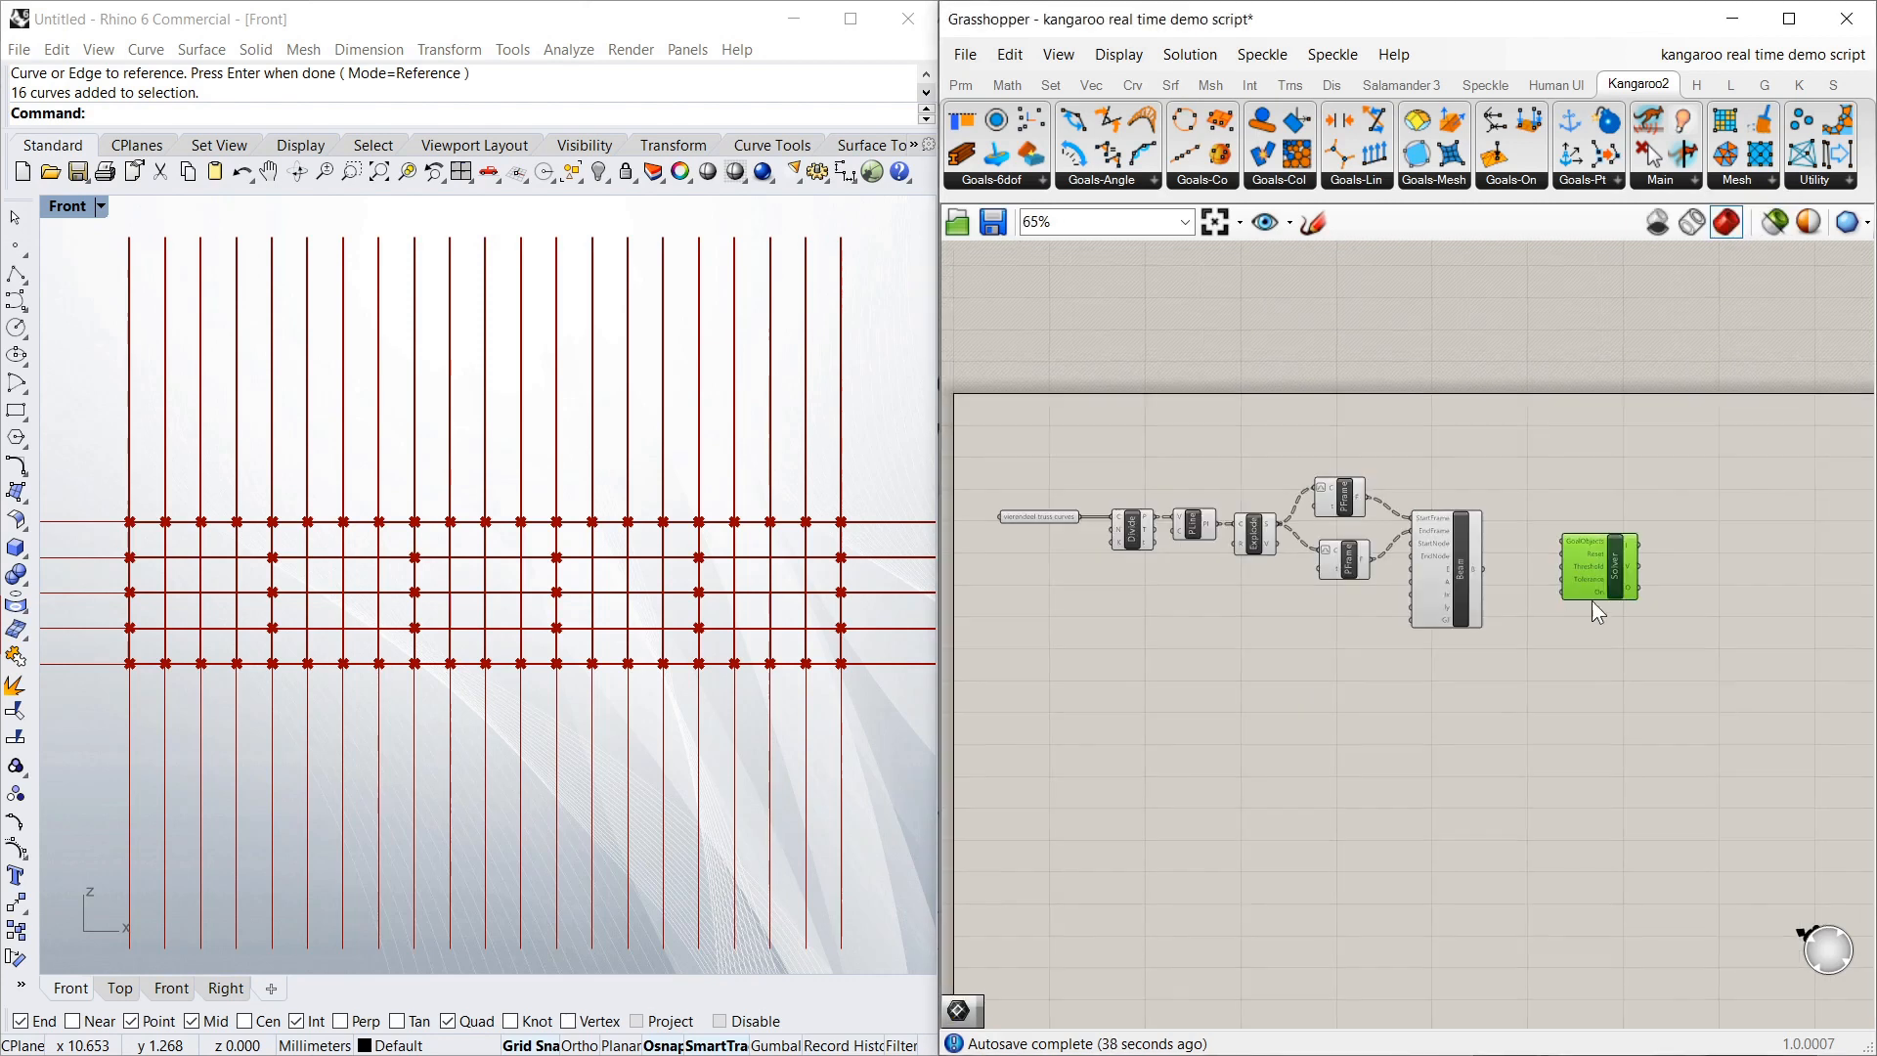
pyautogui.scroll(4, 1575, 577)
pyautogui.moveTo(1651, 544); pyautogui.dragTo(1718, 545)
pyautogui.click(1582, 372)
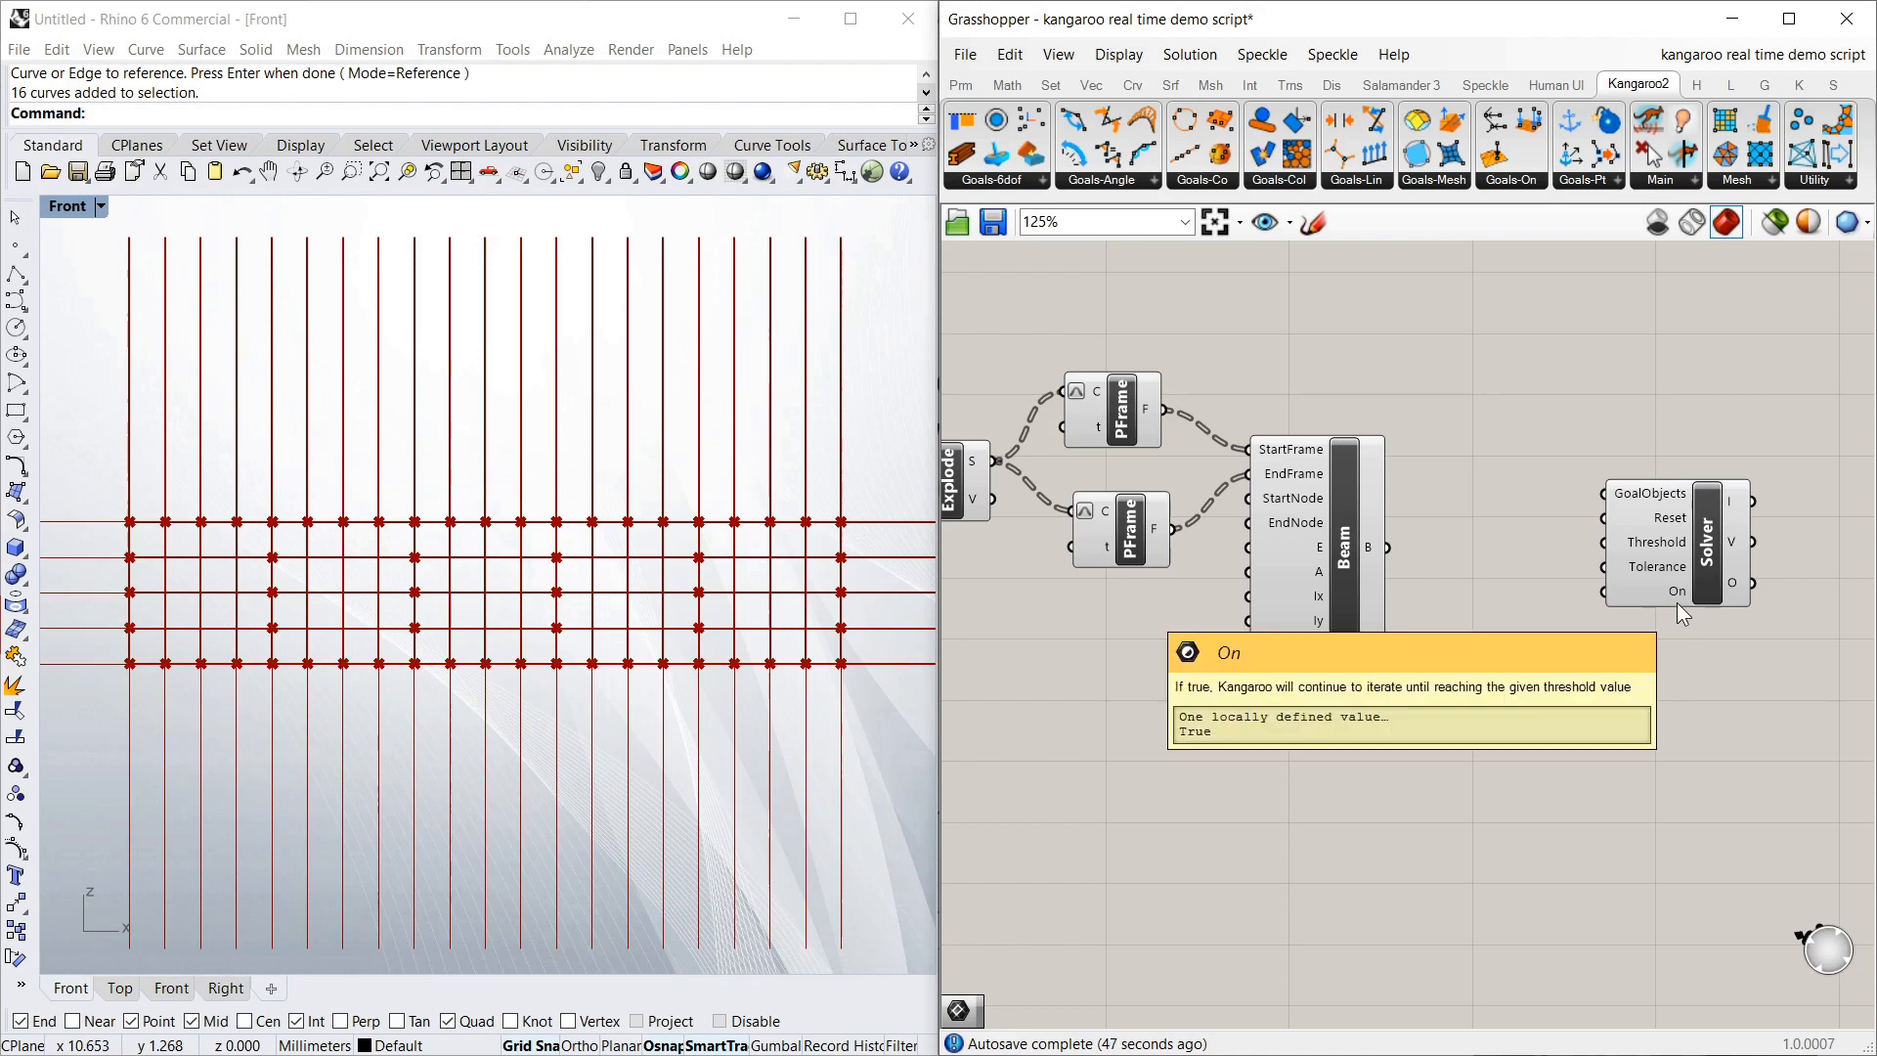
pyautogui.moveTo(1711, 550); pyautogui.dragTo(1739, 544)
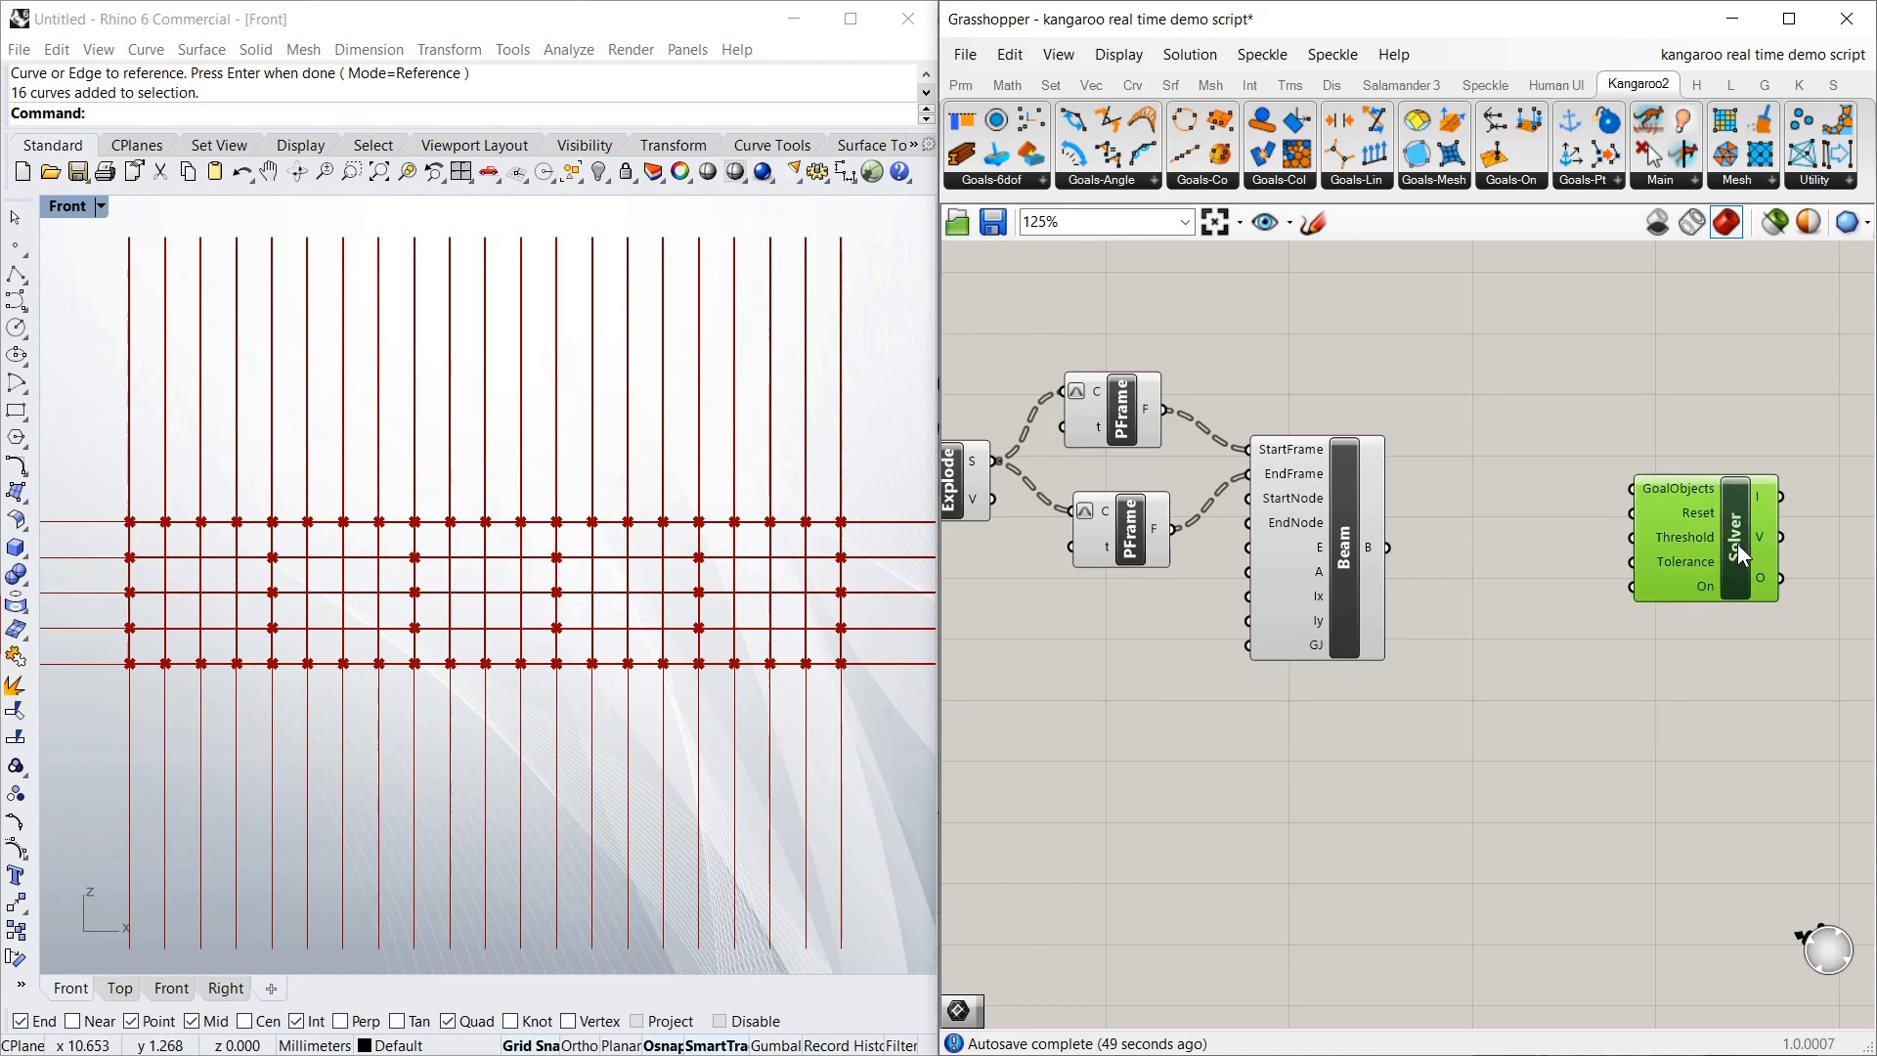
# Add a Boolean Toggle above the Beam component and connect it to the Solver On input
pyautogui.doubleClick(1399, 344)
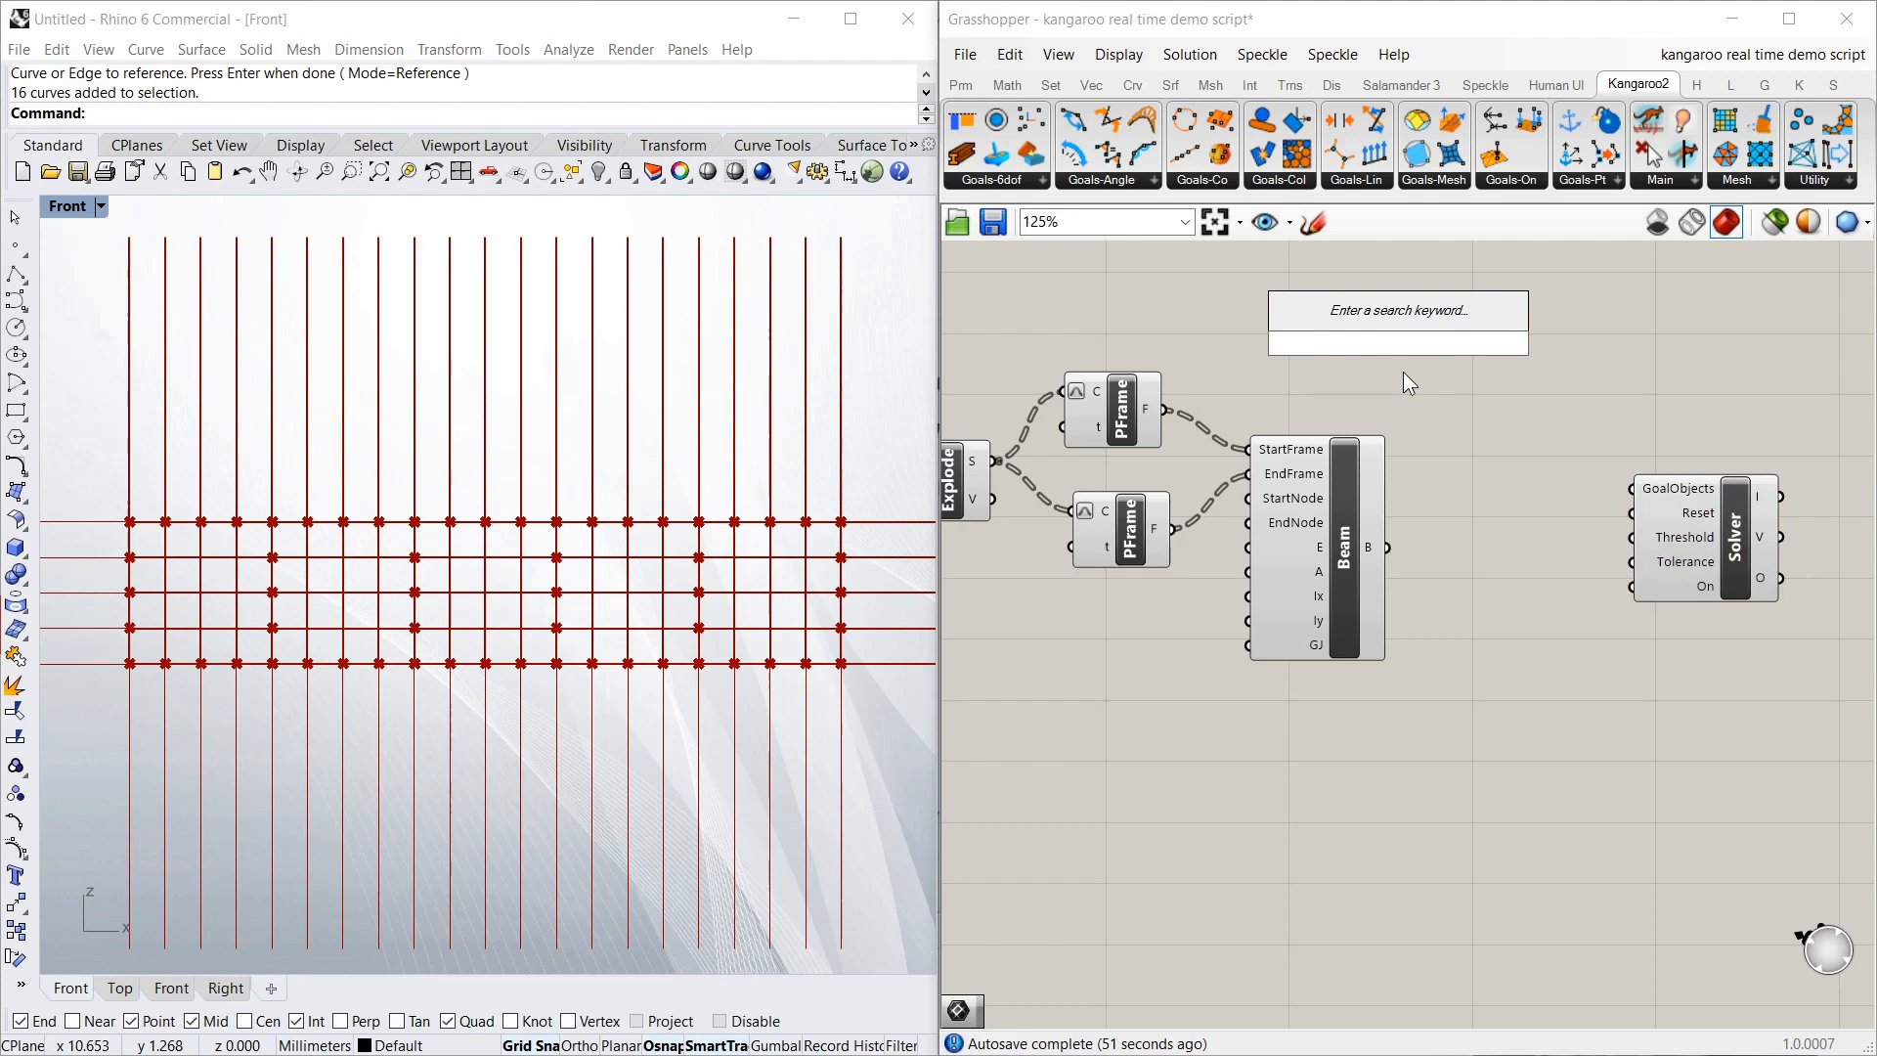
pyautogui.write('toggle')
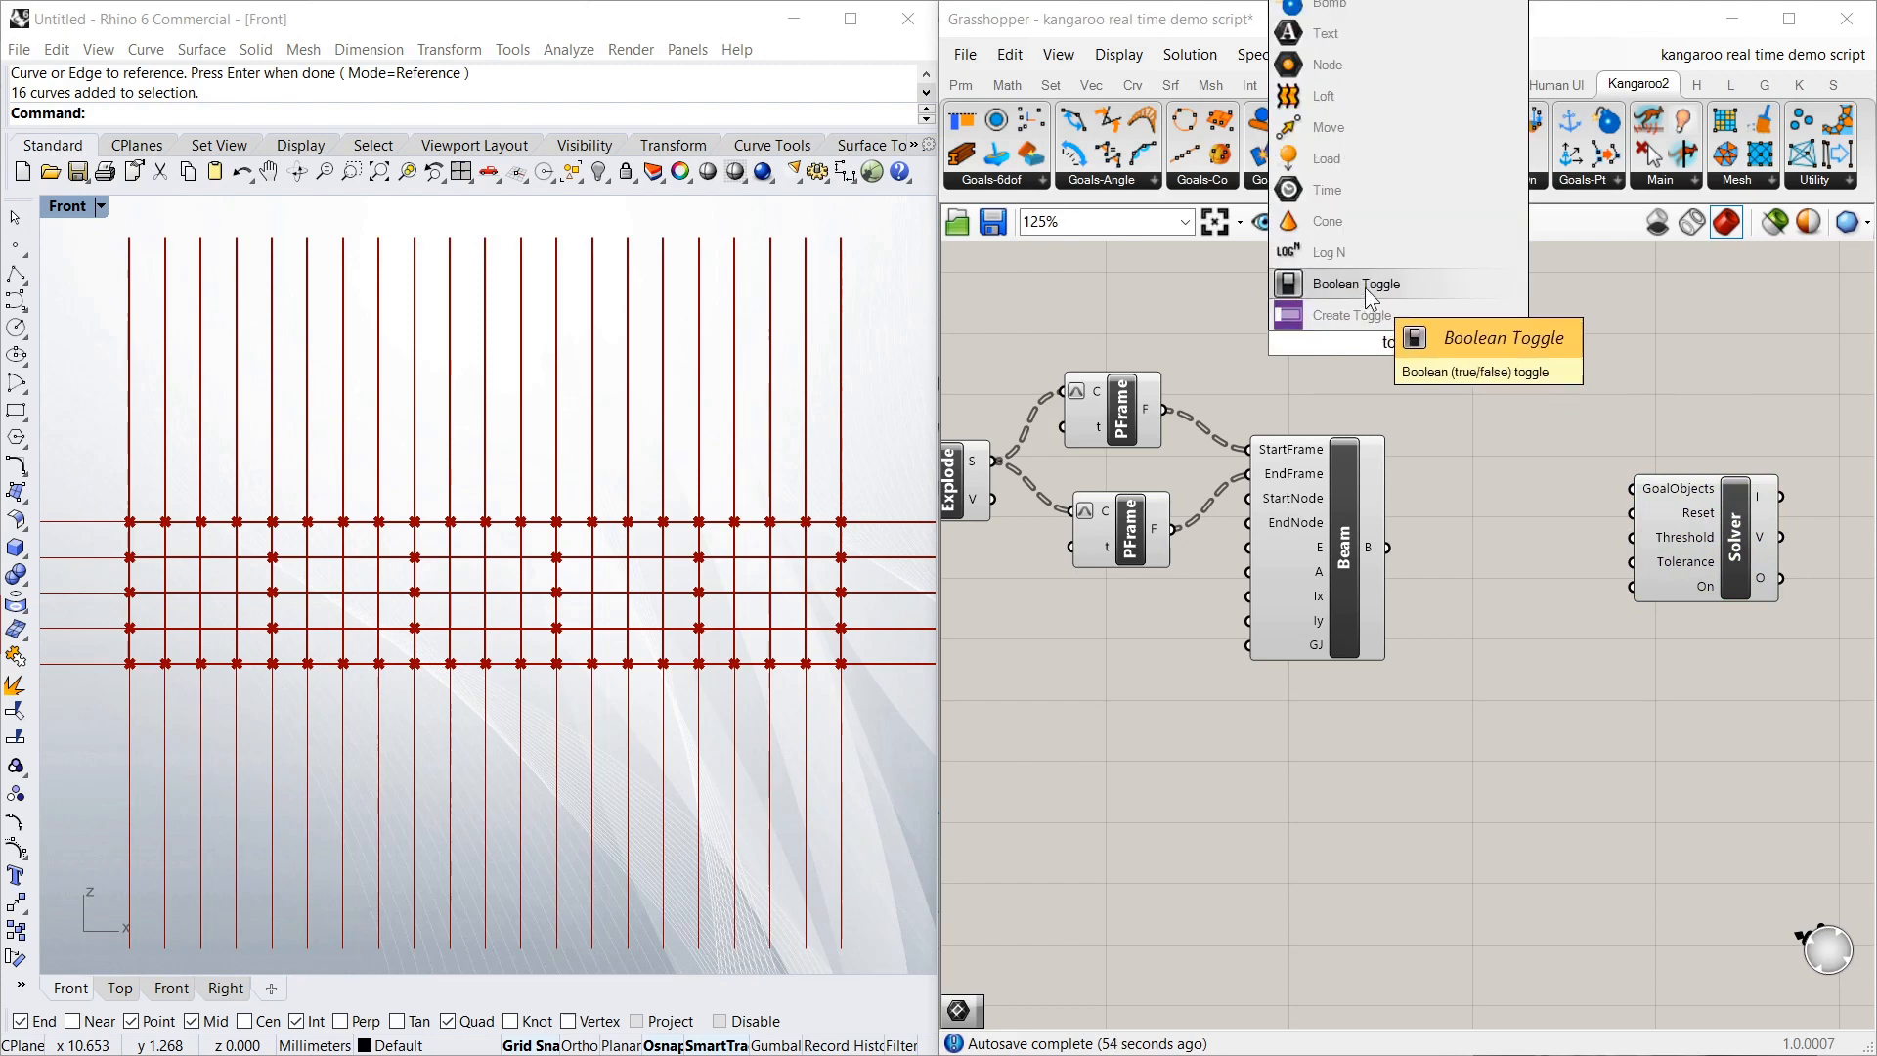
pyautogui.click(1365, 287)
pyautogui.moveTo(1379, 354); pyautogui.dragTo(1631, 587)
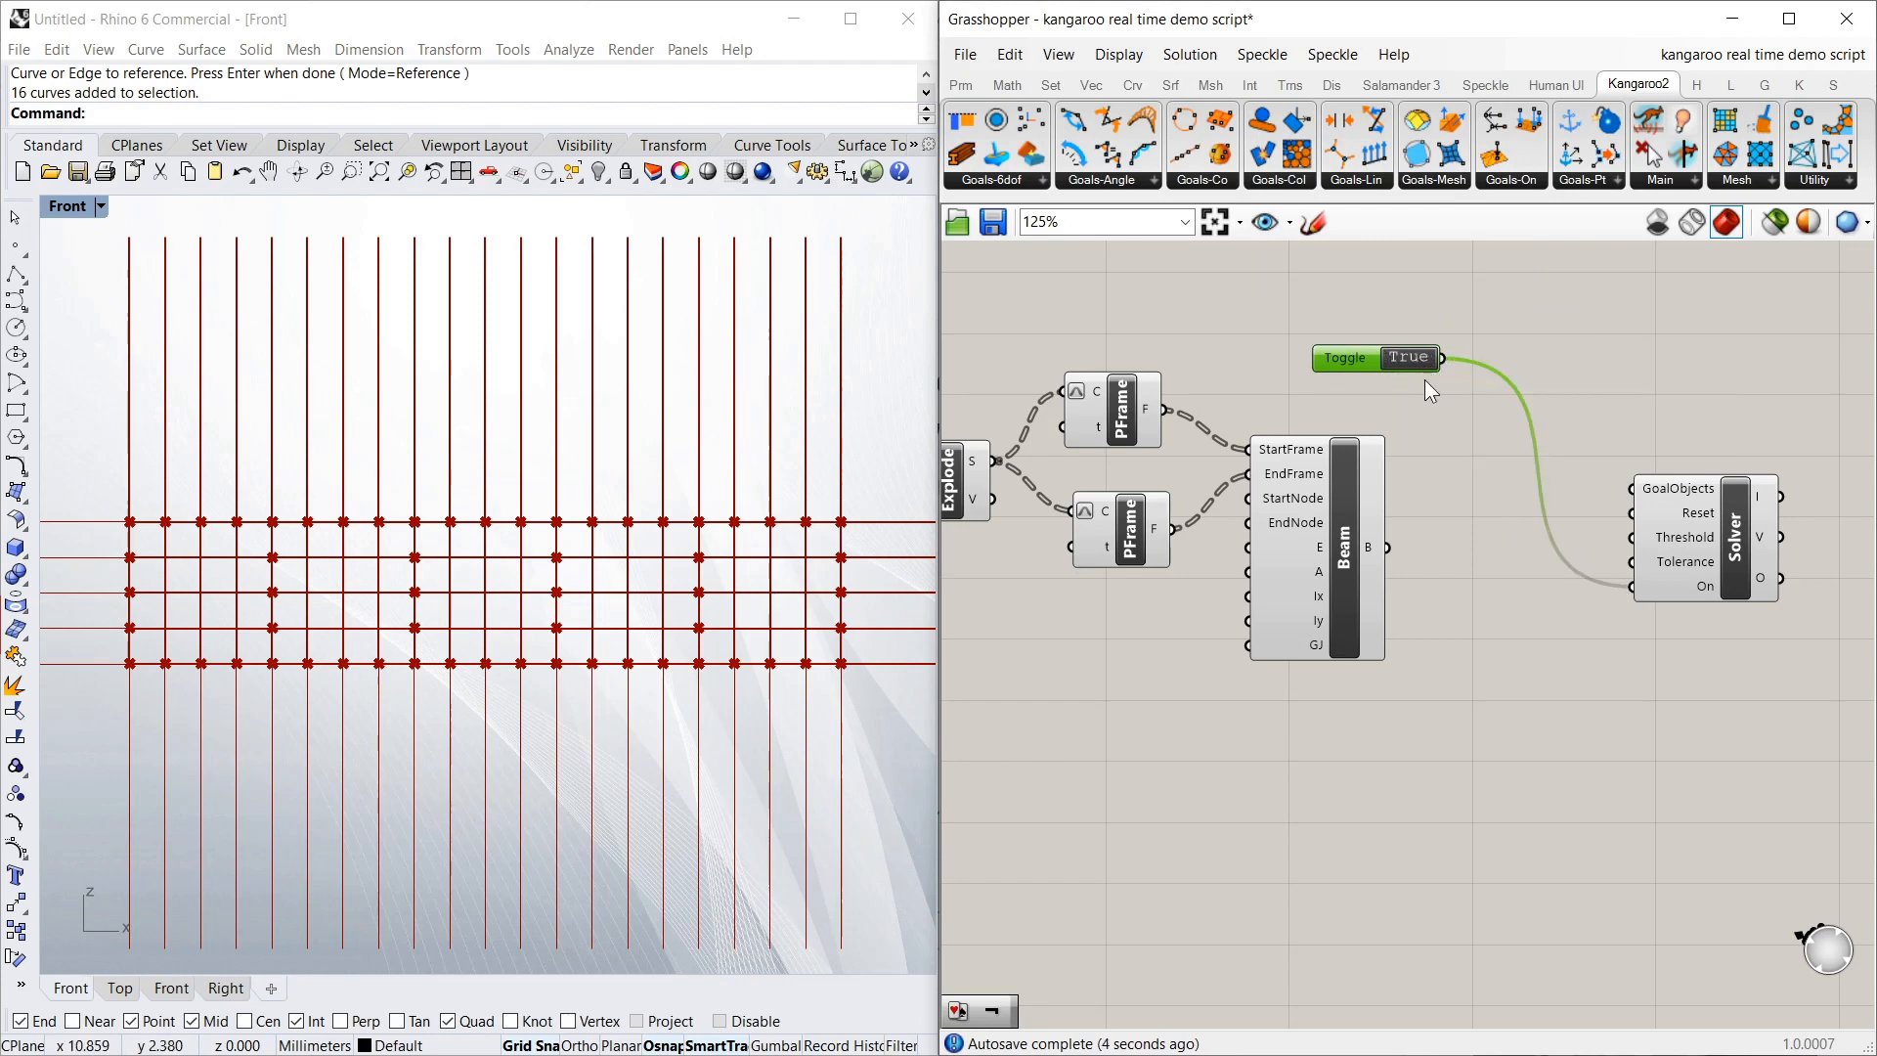
# Set the toggle to False and position it just above the Beam component
pyautogui.moveTo(1351, 363); pyautogui.dragTo(1322, 363)
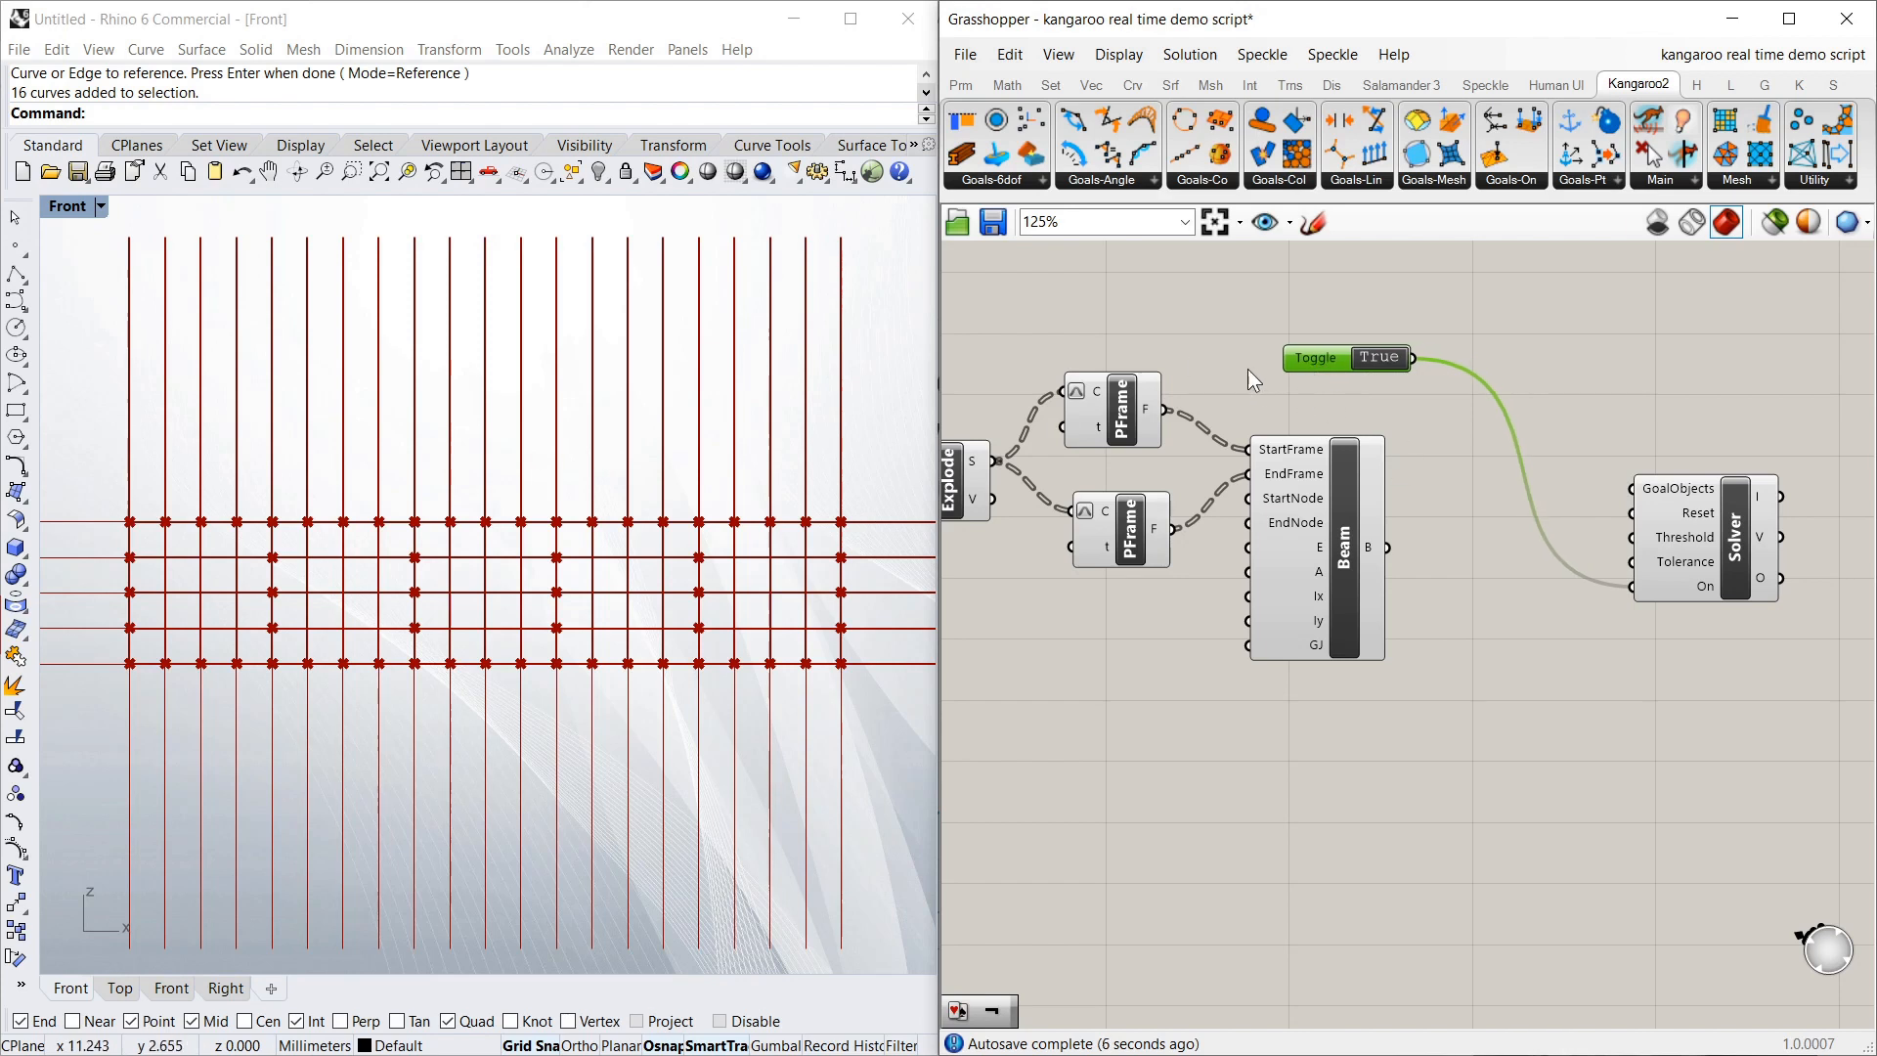
pyautogui.moveTo(1318, 360); pyautogui.dragTo(1318, 372)
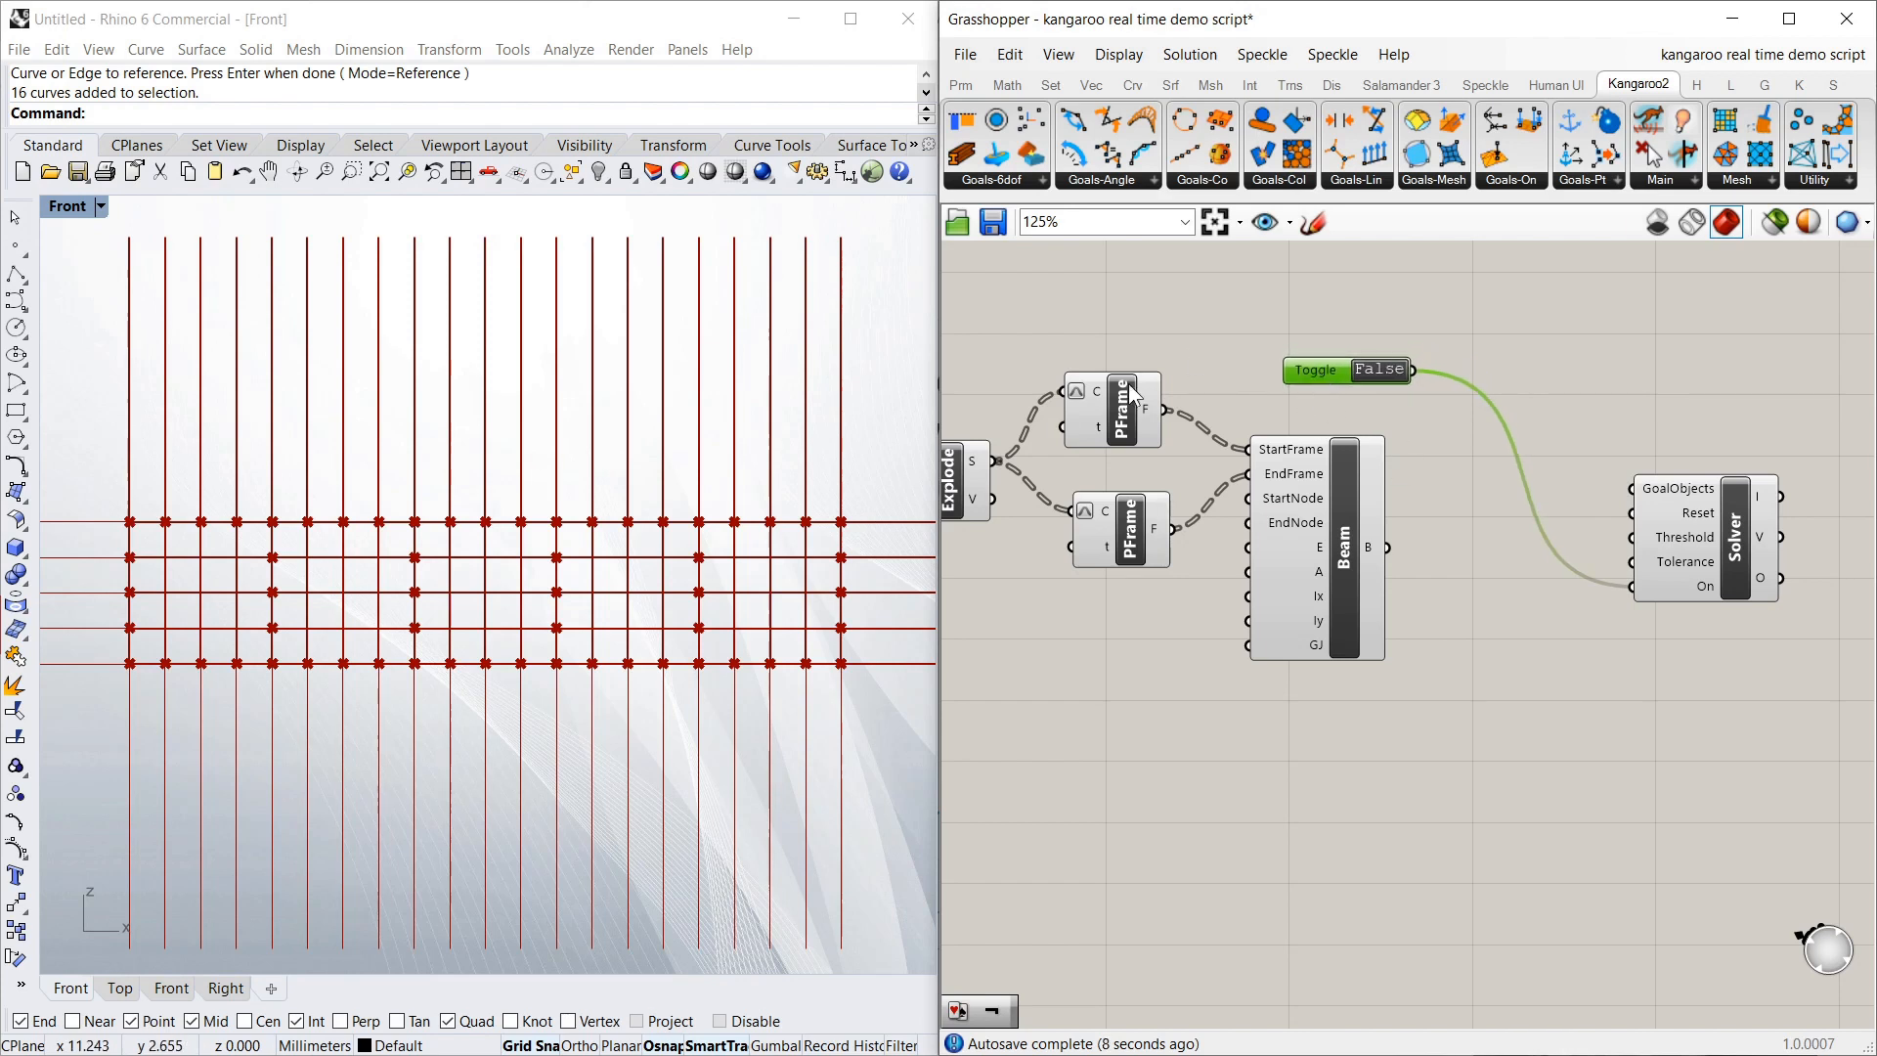
pyautogui.click(1570, 424)
pyautogui.moveTo(1331, 370); pyautogui.dragTo(1330, 377)
# Add a Button component above the toggle and connect it to the Solver Reset input
pyautogui.click(1343, 307)
pyautogui.doubleClick(1344, 307)
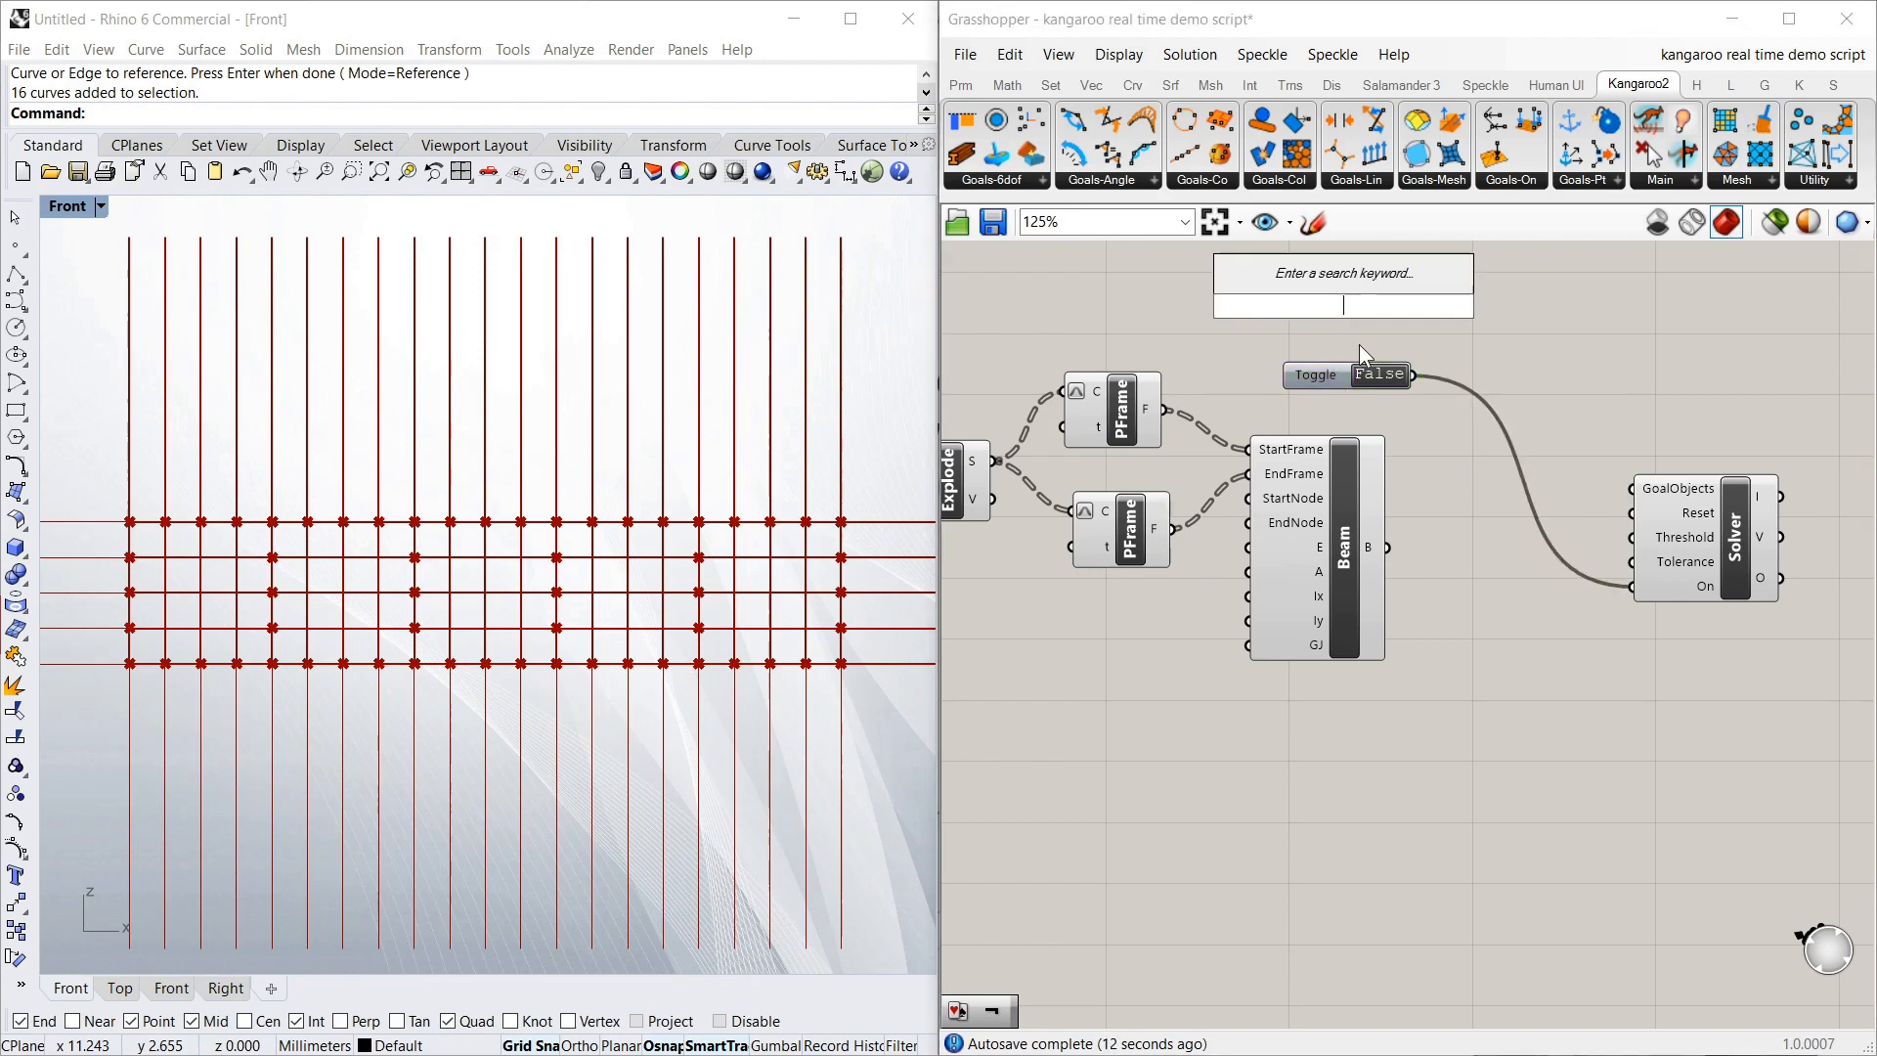
pyautogui.write('butto')
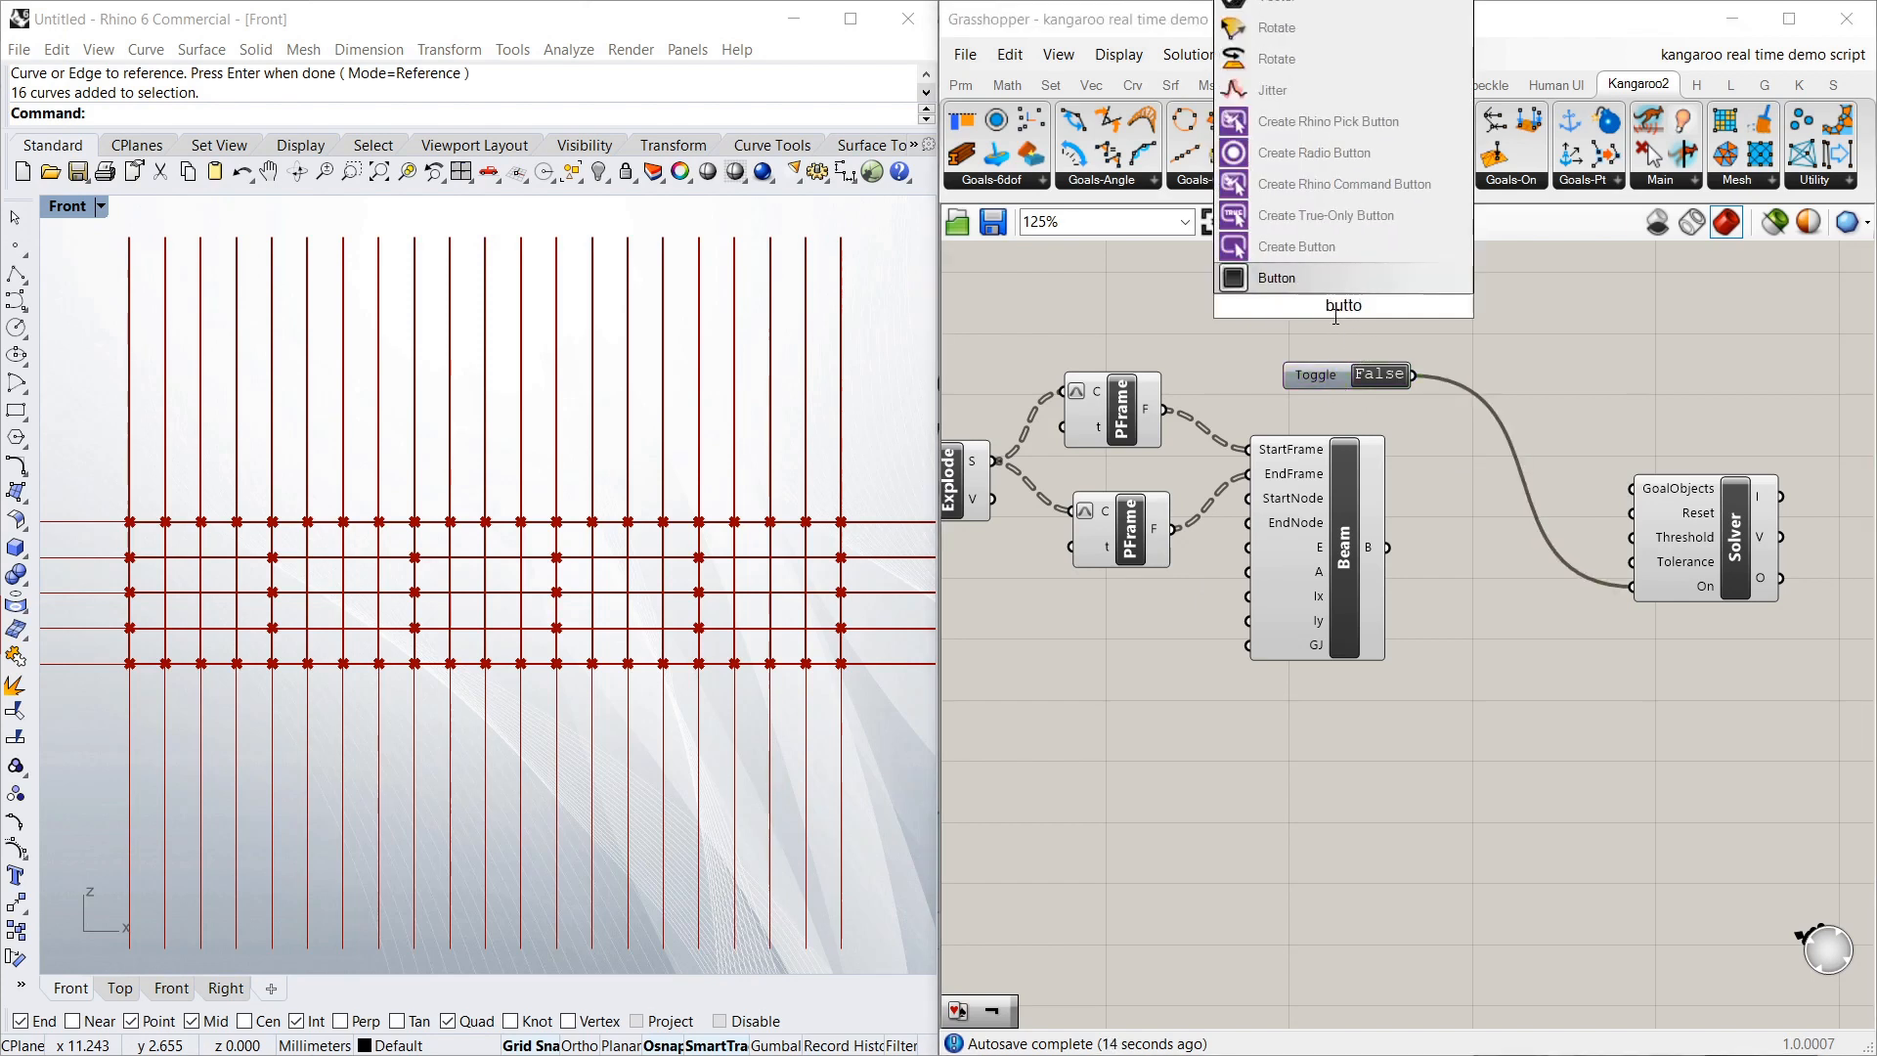
pyautogui.press('Return')
pyautogui.moveTo(1389, 307); pyautogui.dragTo(1733, 472)
# Stack the button directly above the toggle, clear of the Beam component, and group the two controls
pyautogui.moveTo(1300, 315); pyautogui.dragTo(1318, 336)
pyautogui.moveTo(1370, 420); pyautogui.dragTo(1313, 326)
pyautogui.moveTo(1314, 324); pyautogui.dragTo(1301, 299)
pyautogui.click(1539, 301)
pyautogui.moveTo(1381, 390); pyautogui.dragTo(1298, 301)
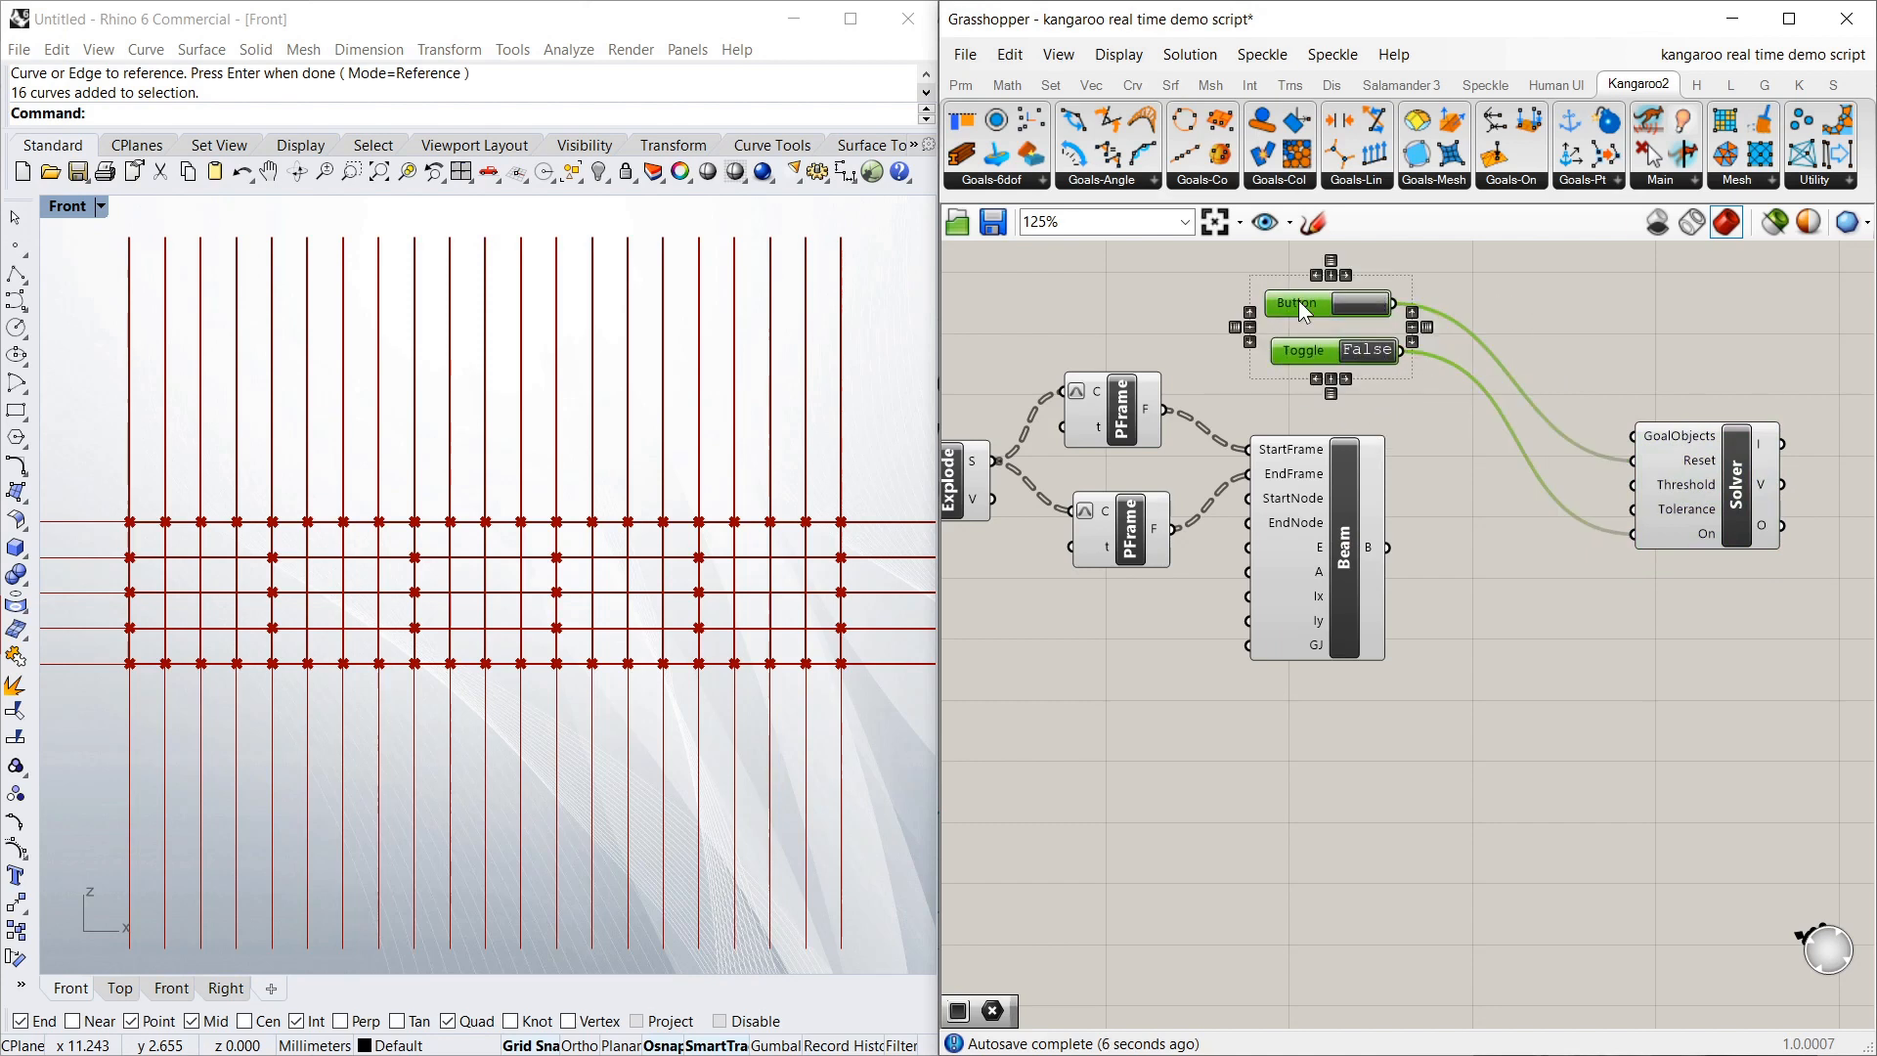
pyautogui.hotkey('ctrl', 'g')
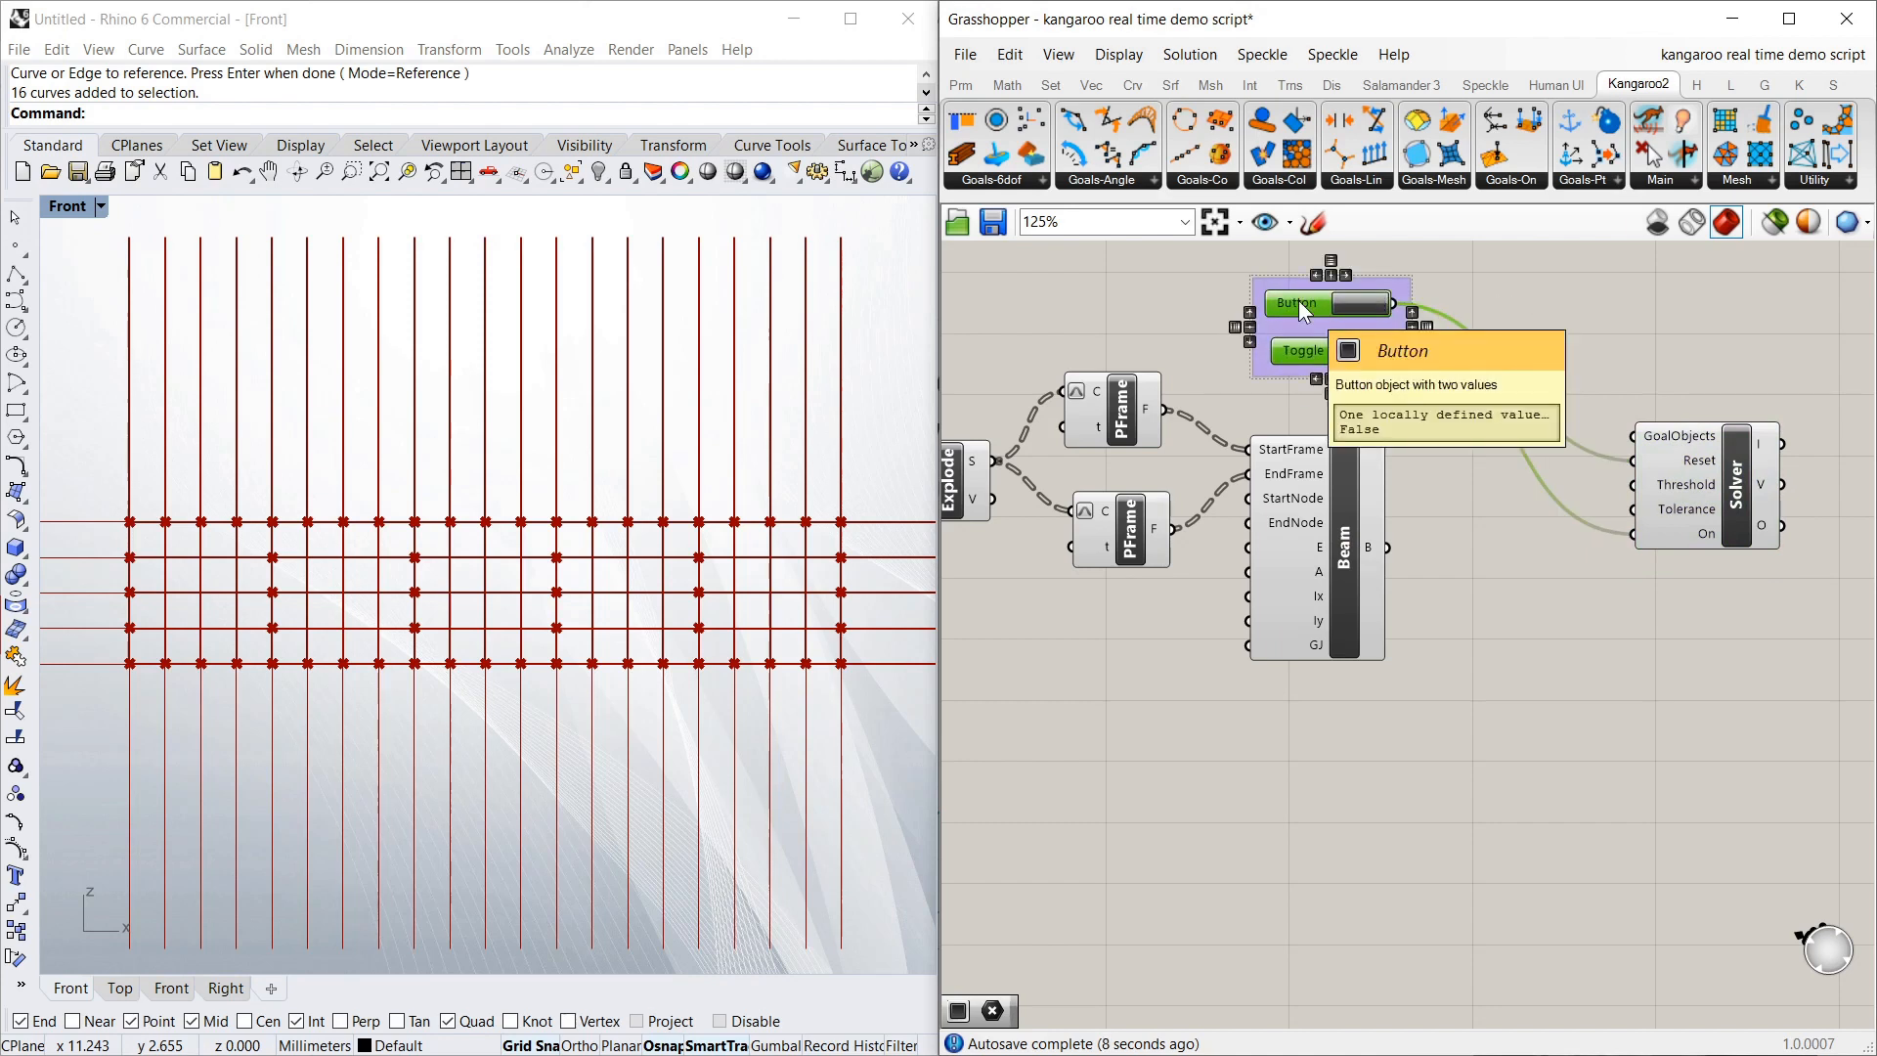
pyautogui.click(1476, 299)
# Reposition the Solver component farther from the Beam so that it sits level with the Beam inputs
pyautogui.moveTo(1737, 484); pyautogui.dragTo(1733, 502)
pyautogui.click(1618, 464)
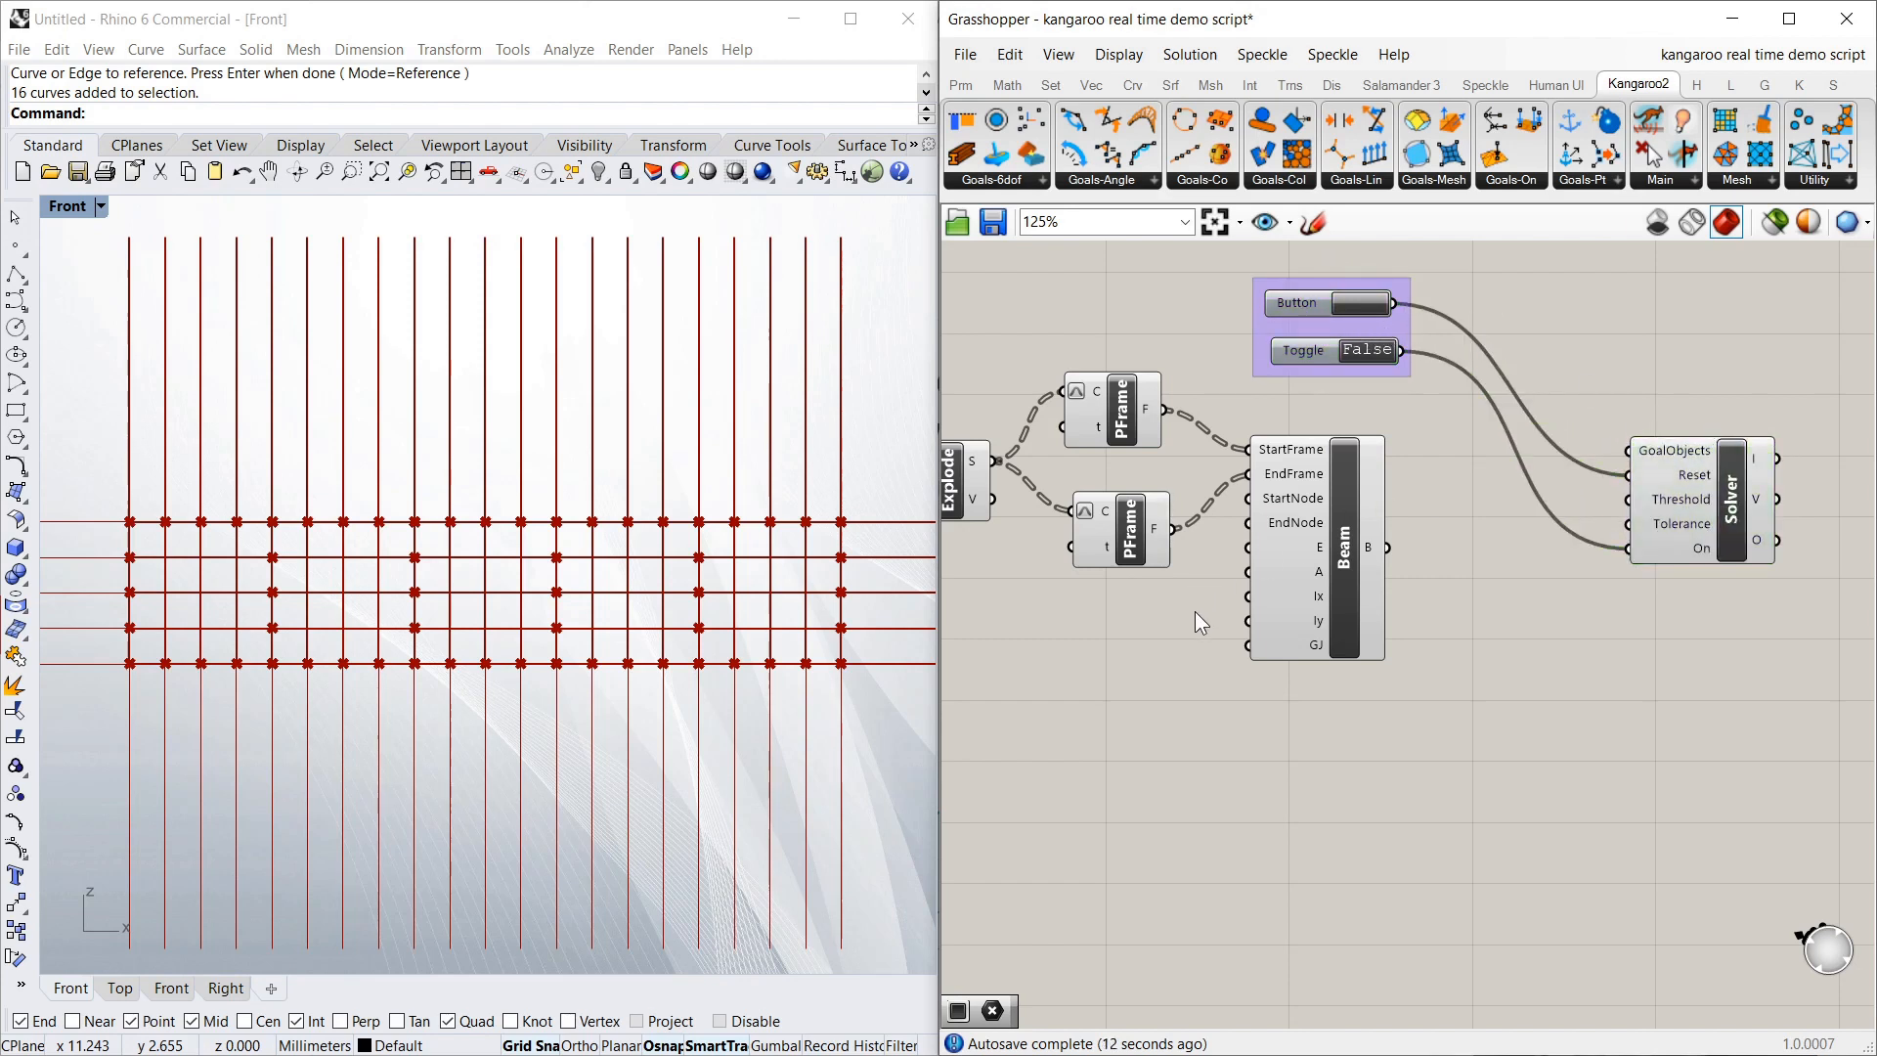
pyautogui.moveTo(1732, 507); pyautogui.dragTo(1748, 507)
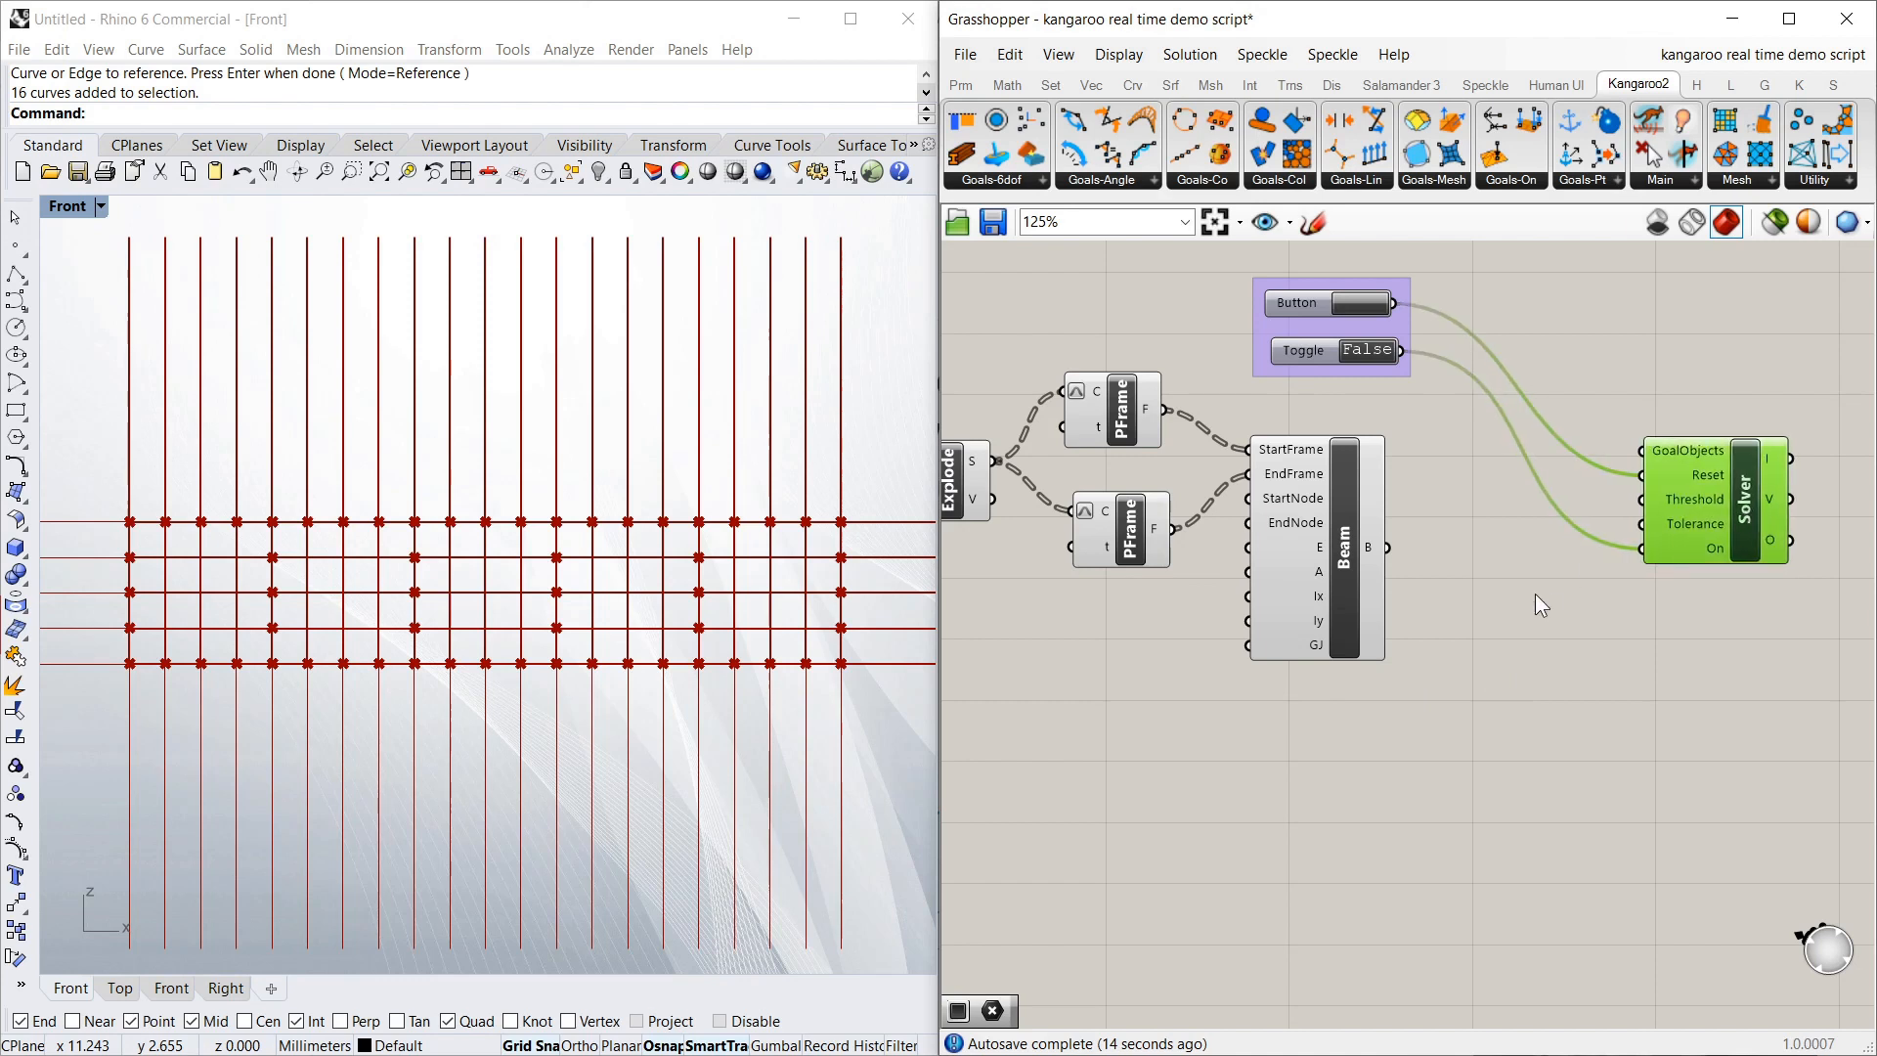
pyautogui.click(1535, 595)
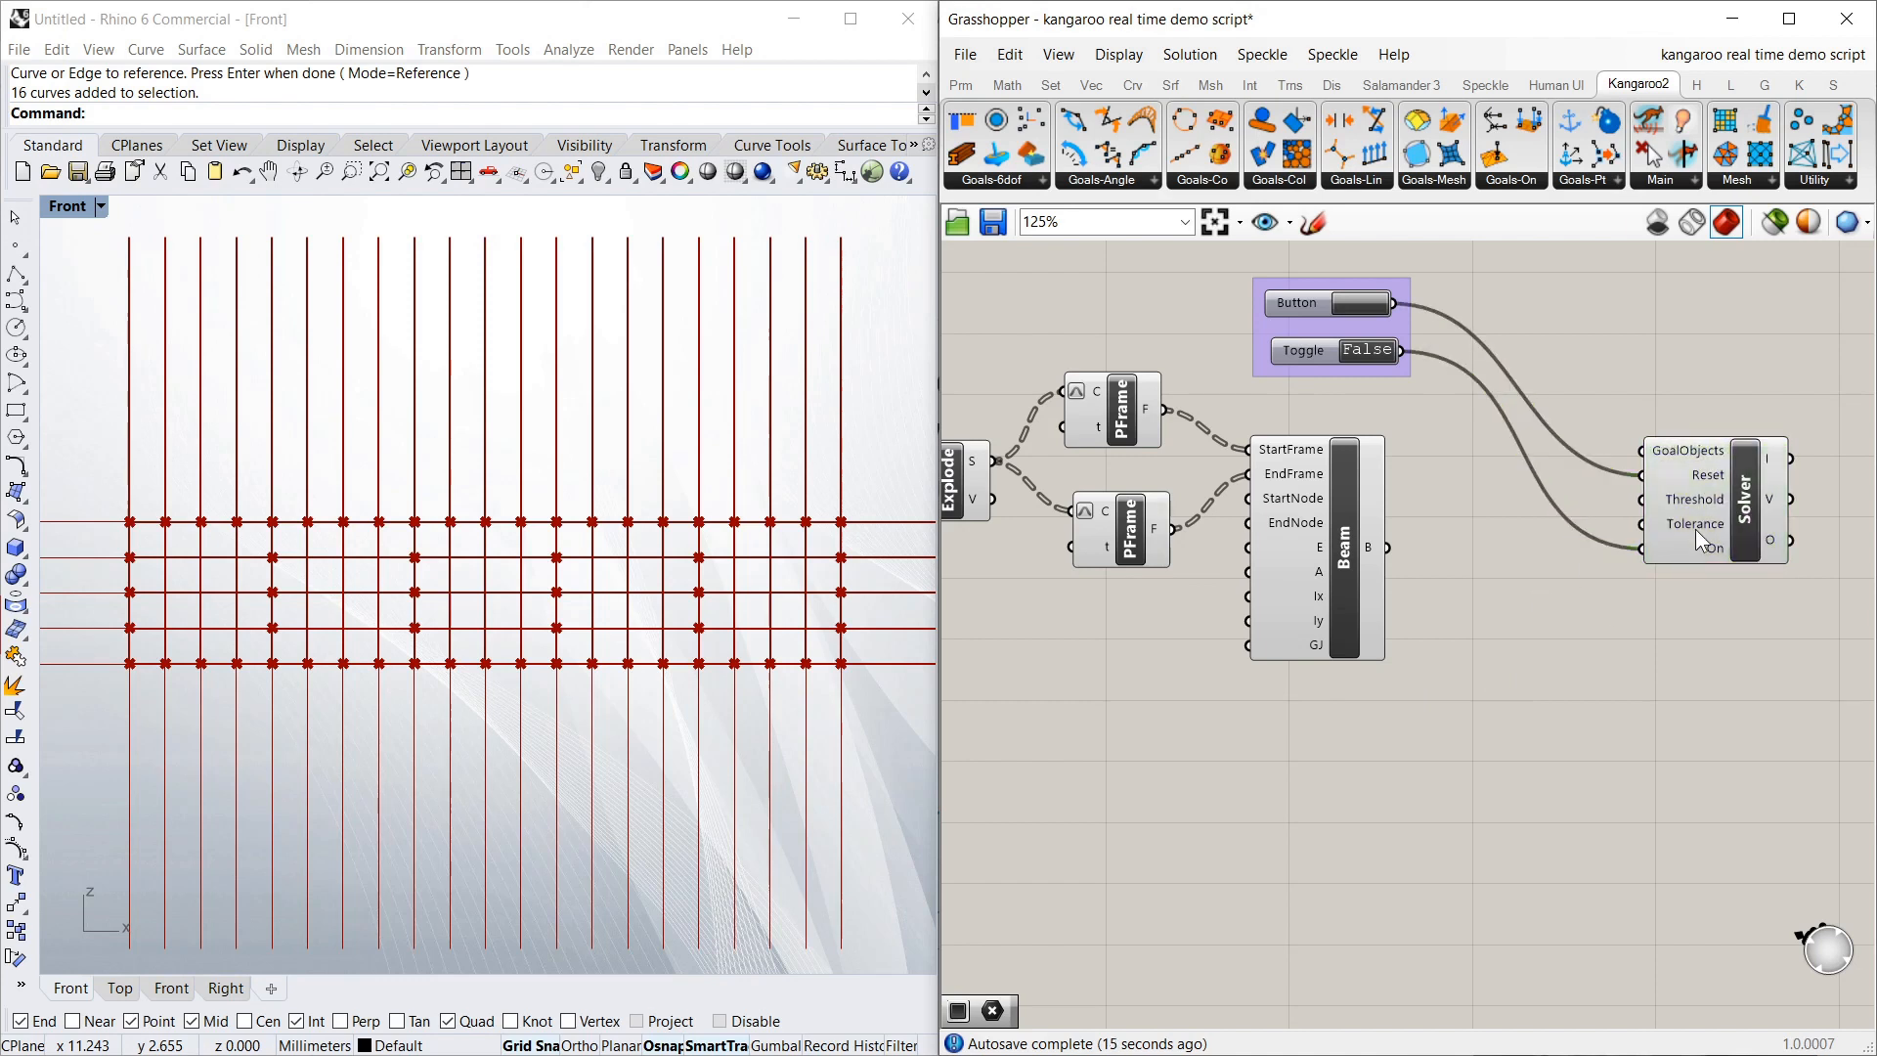
pyautogui.click(1354, 543)
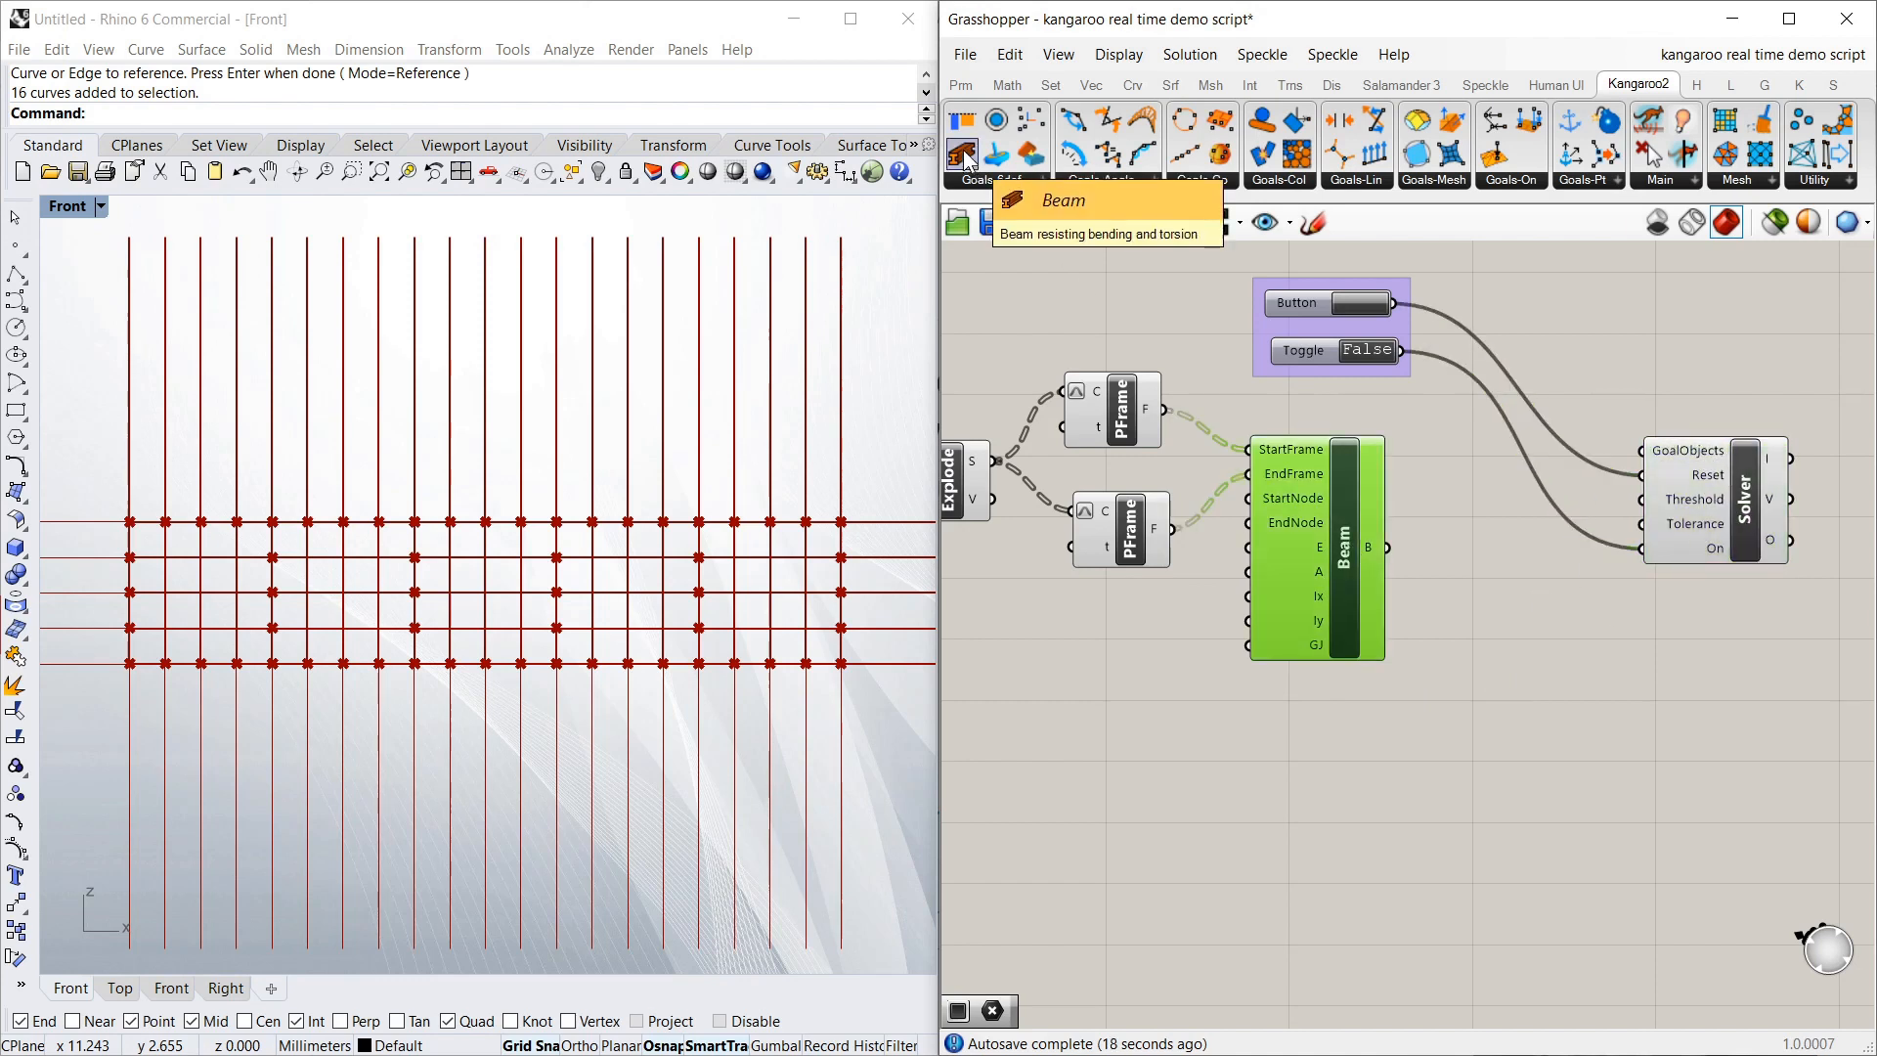
pyautogui.moveTo(1373, 548)
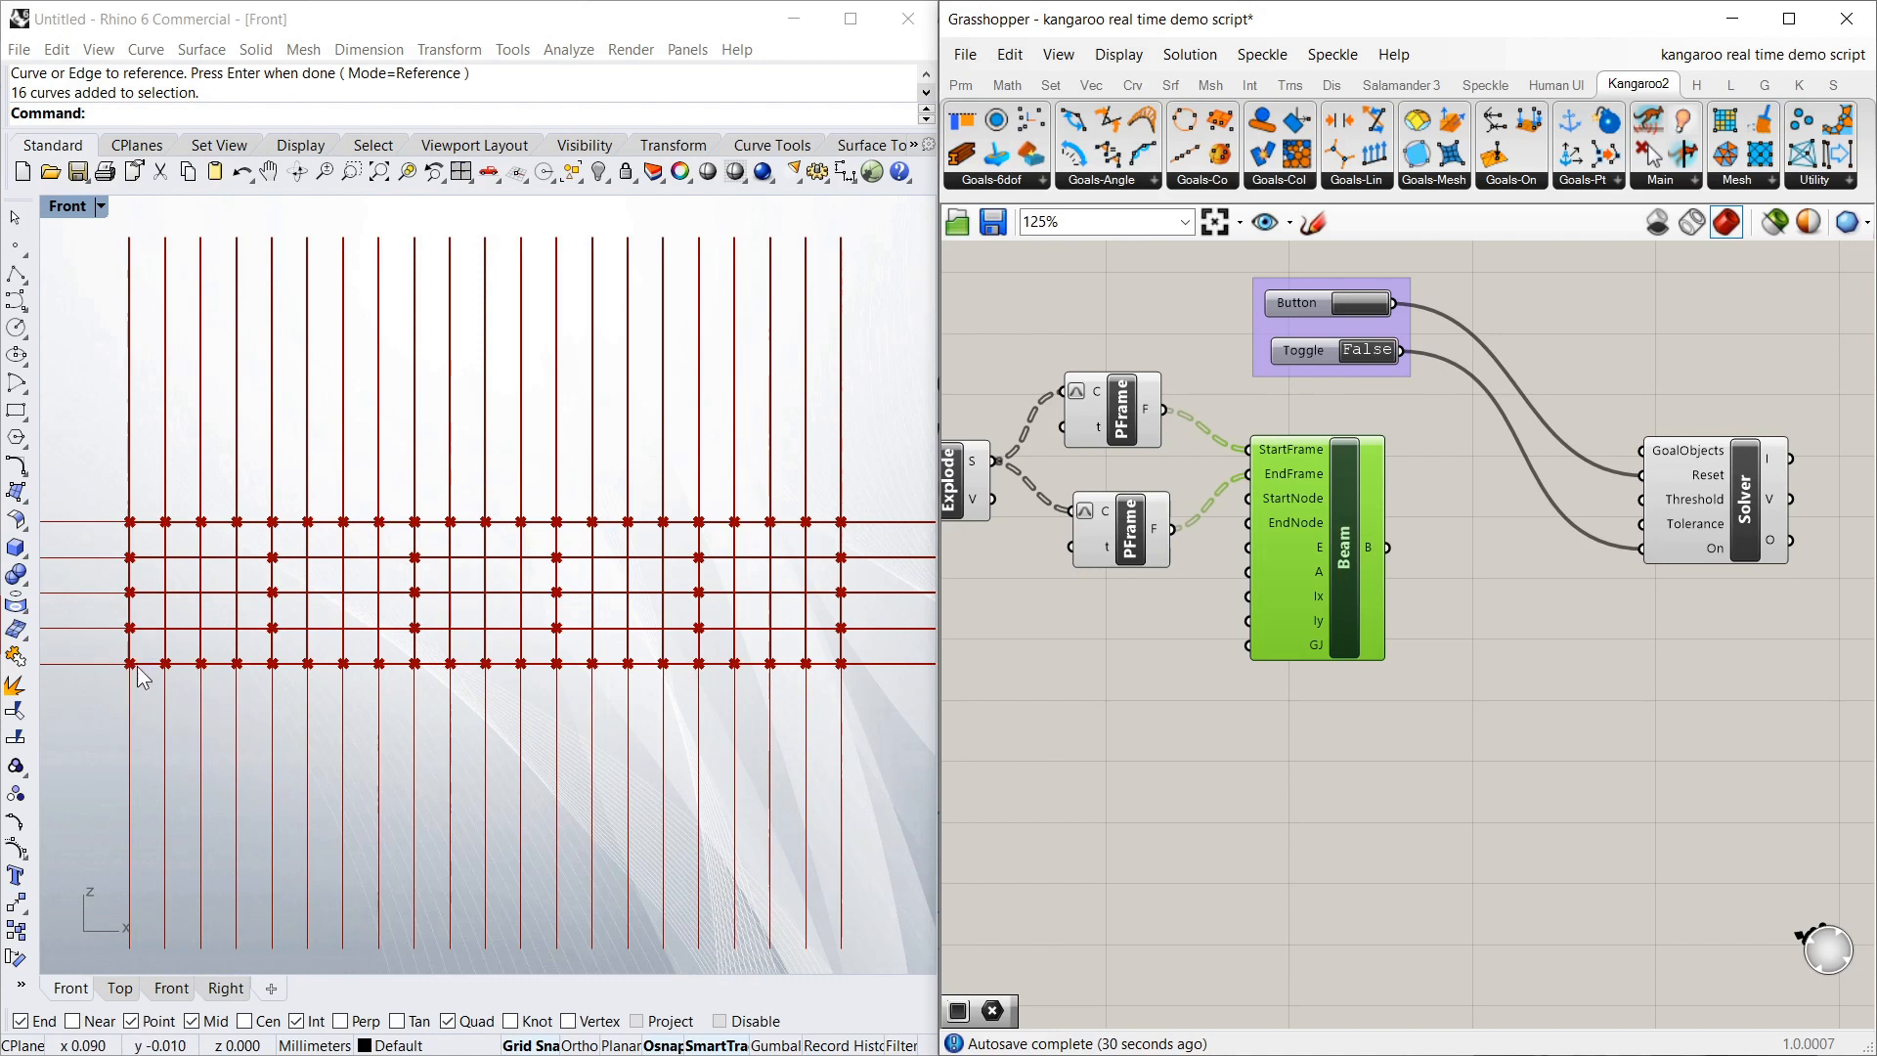
# Turn off the viewport preview of both Perp Frame components
pyautogui.click(1125, 407)
pyautogui.rightClick(1125, 407)
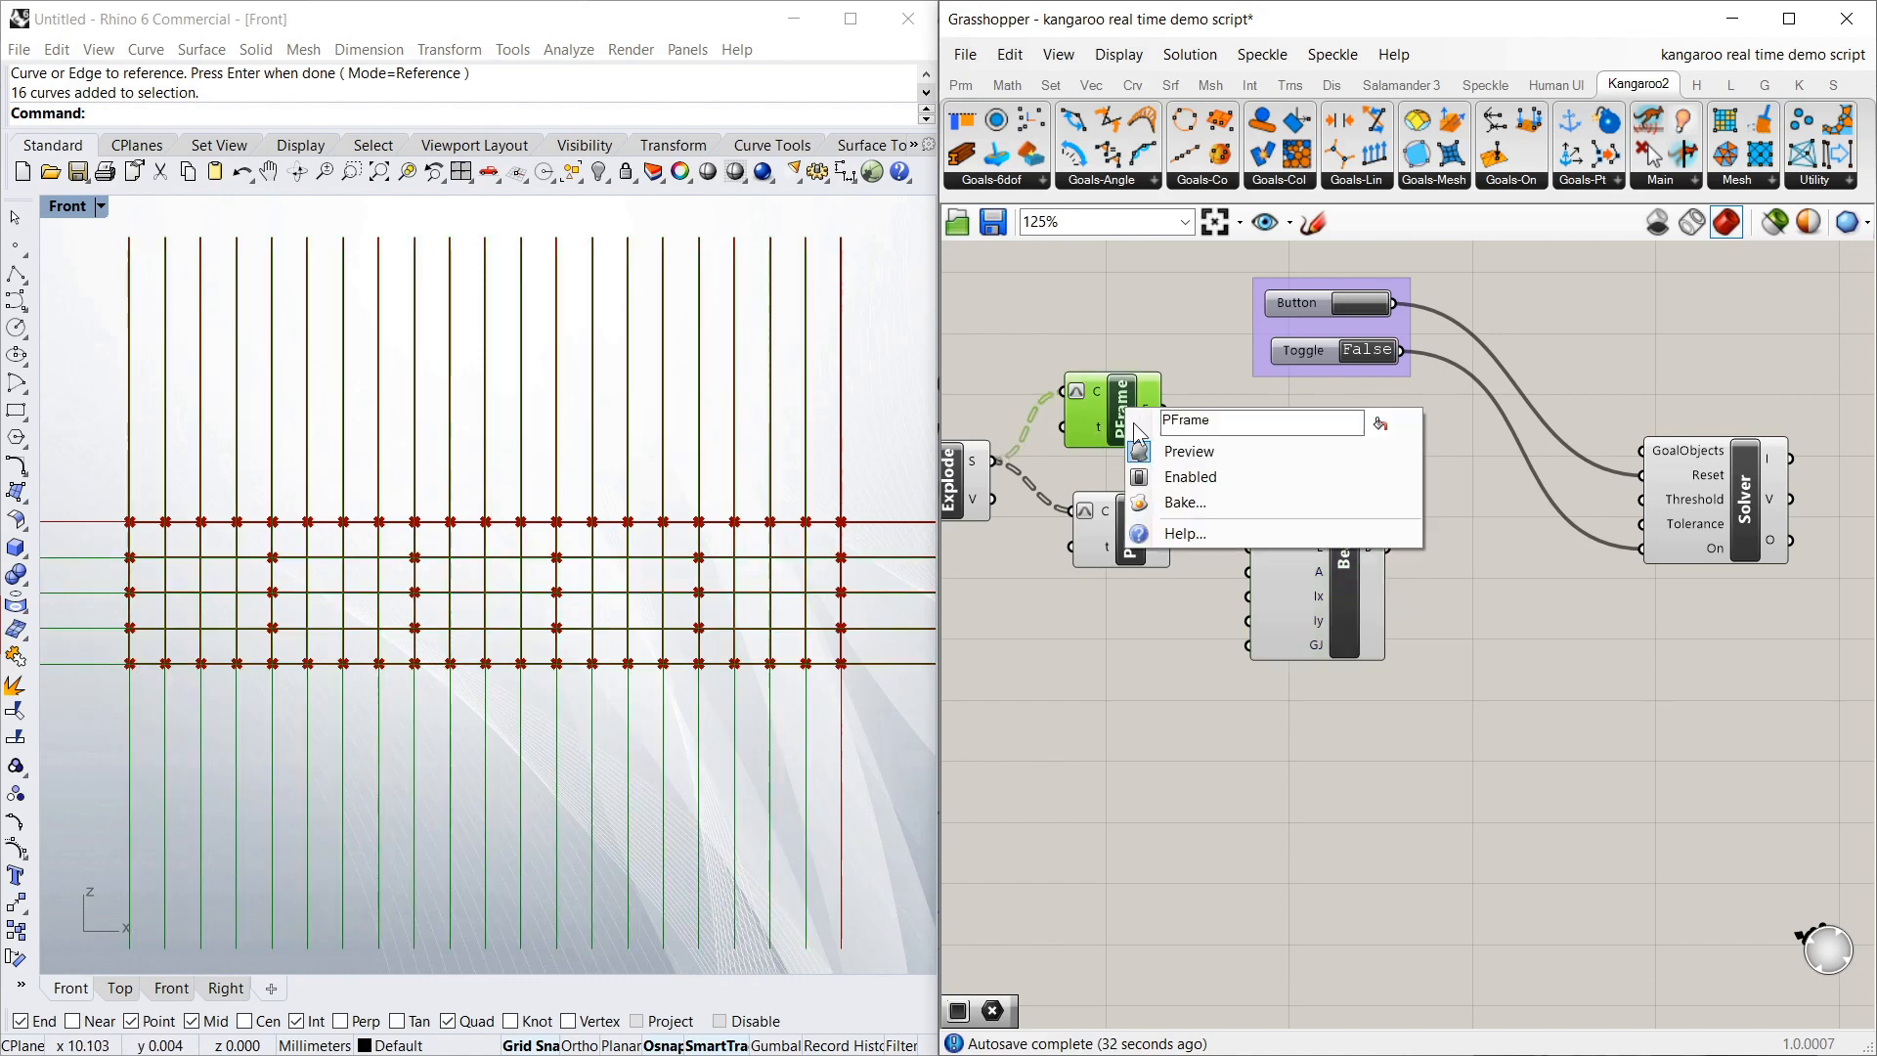
pyautogui.click(1198, 454)
pyautogui.click(1128, 530)
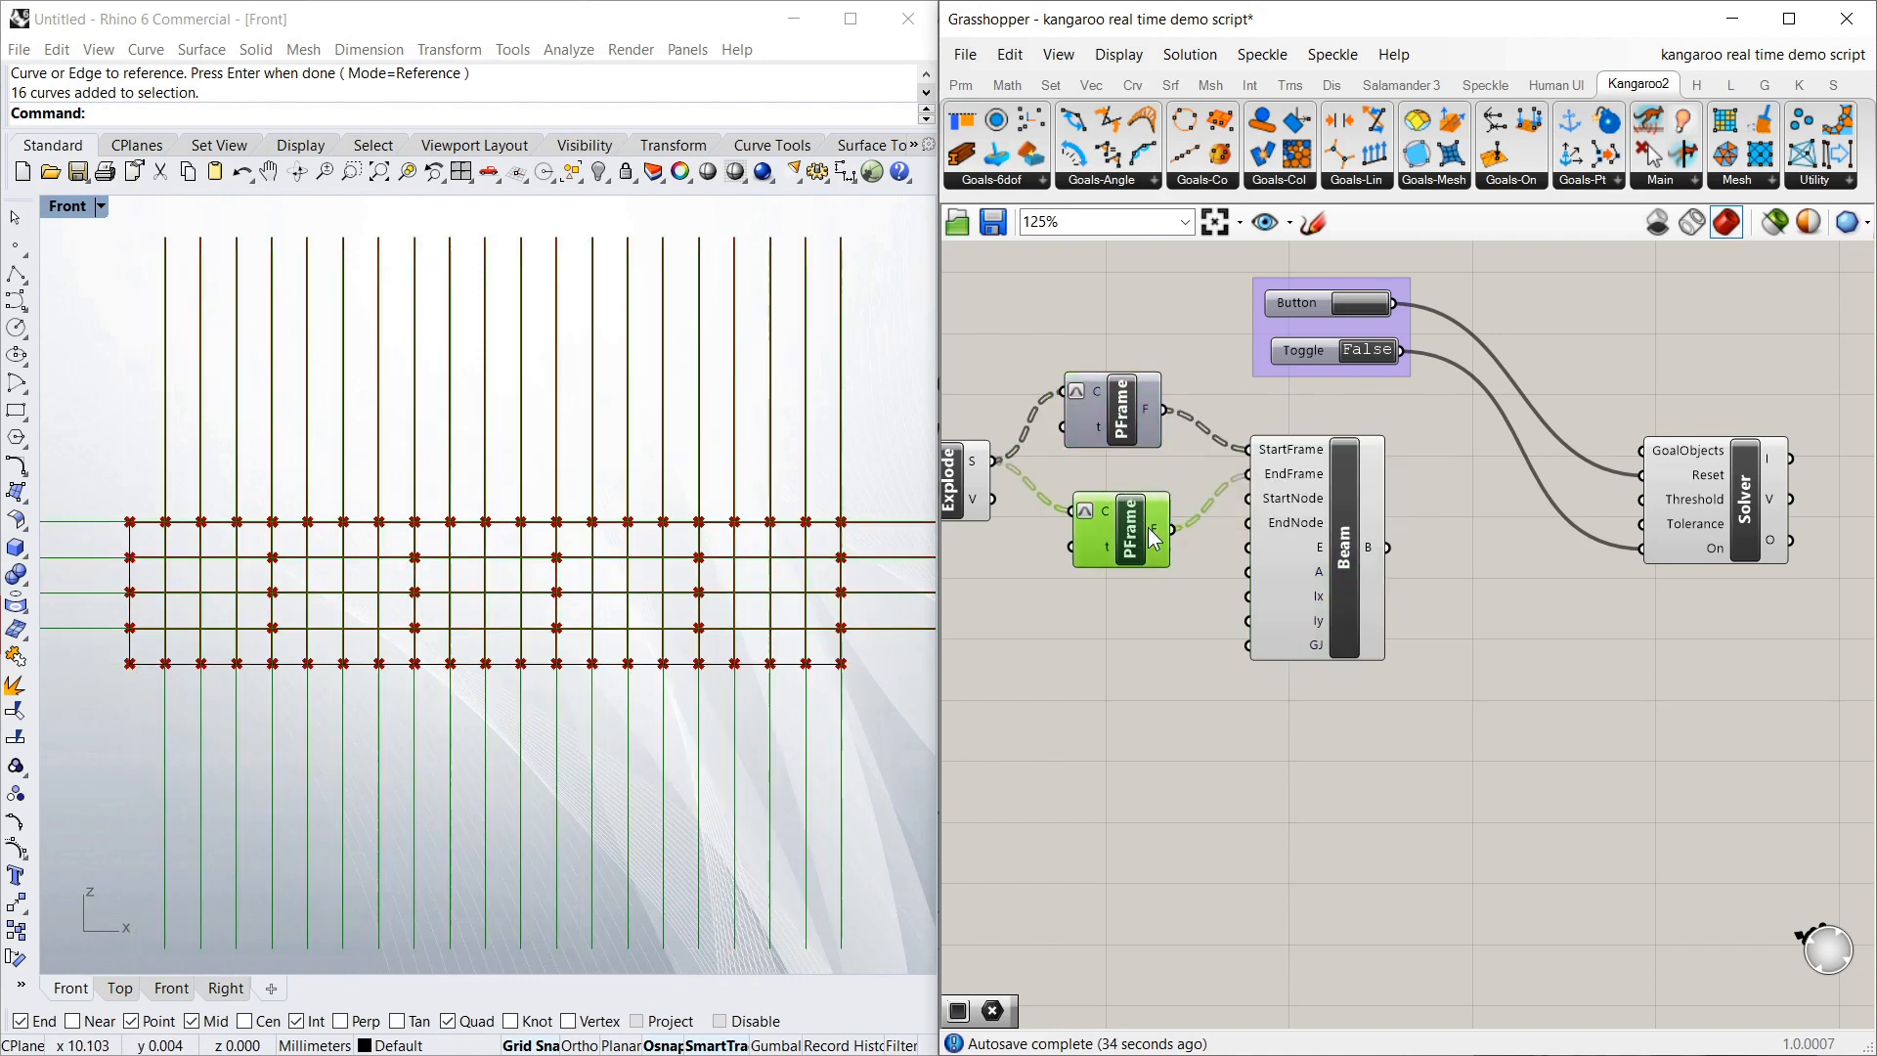
pyautogui.rightClick(1128, 530)
pyautogui.click(1197, 575)
pyautogui.click(1451, 571)
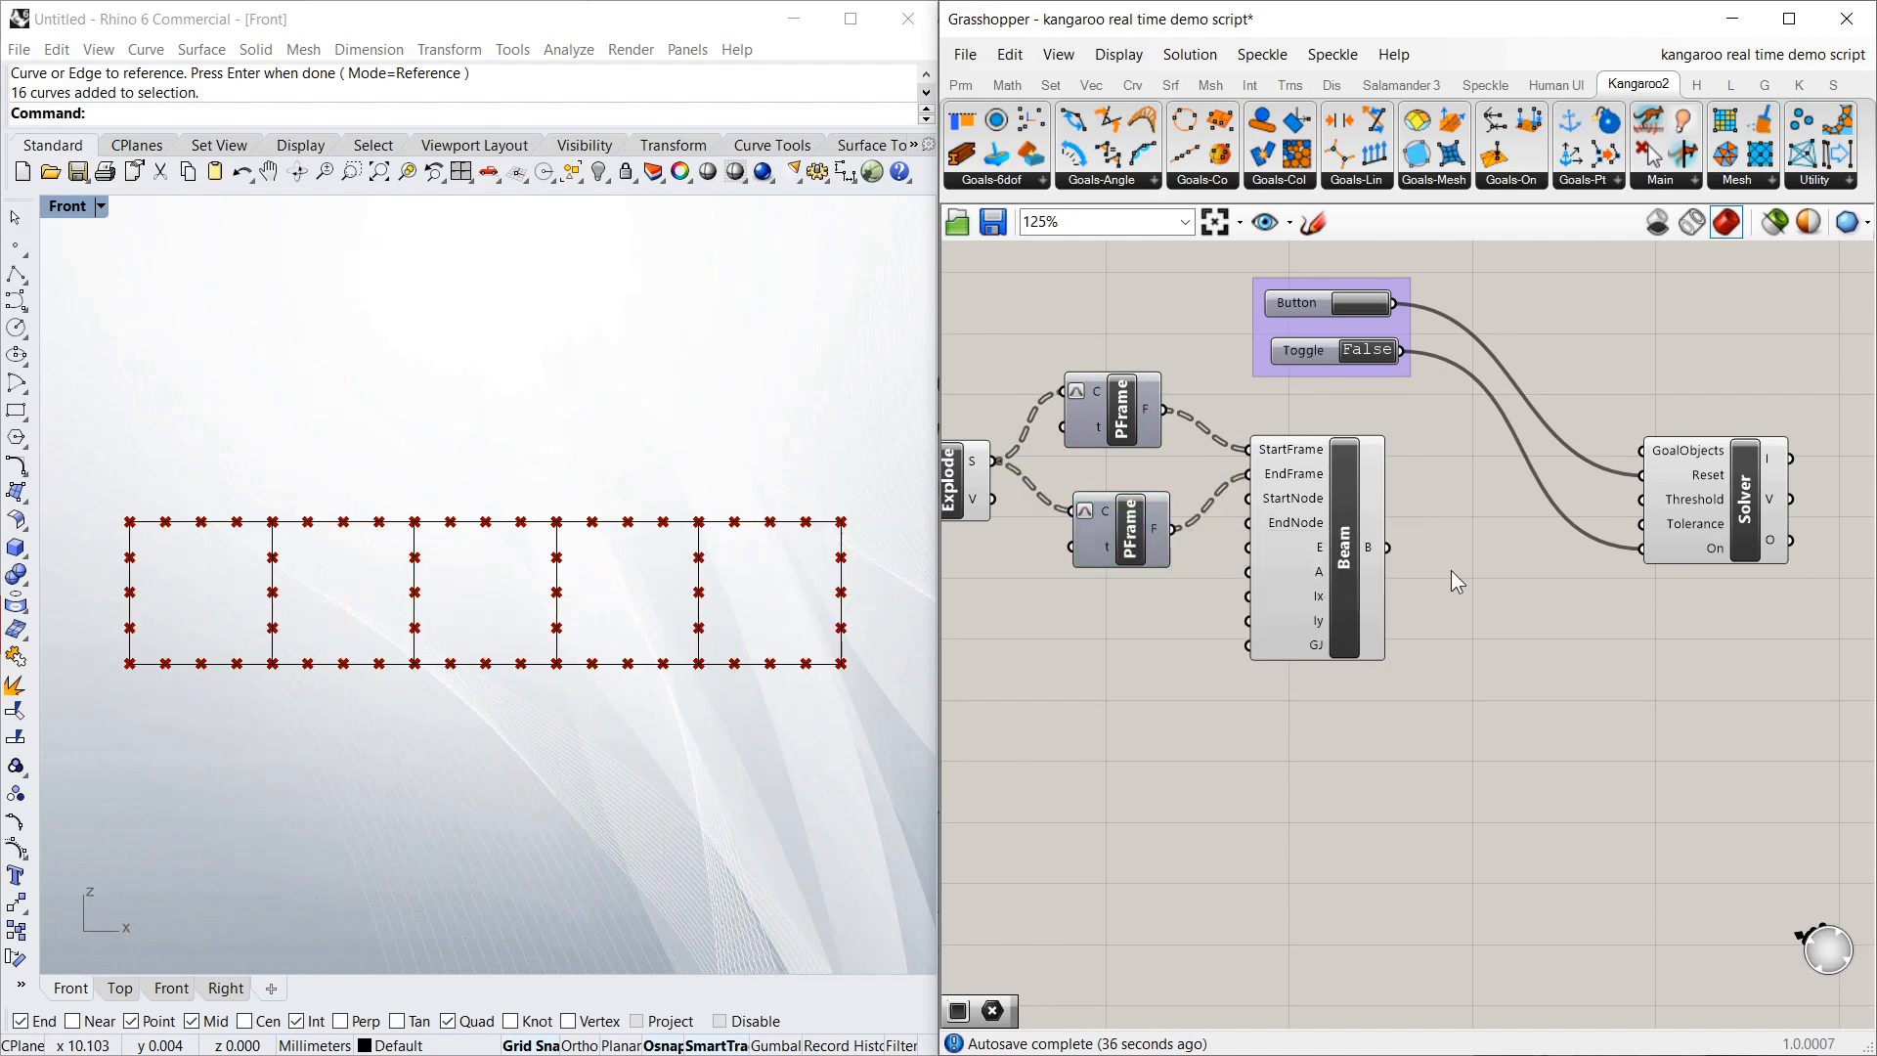
# Turn off the viewport preview of the Explode, PolyLine and Divide components
pyautogui.scroll(-2, 1451, 571)
pyautogui.scroll(3, 996, 532)
pyautogui.click(1166, 472)
pyautogui.rightClick(1166, 471)
pyautogui.click(1217, 521)
pyautogui.click(1027, 452)
pyautogui.rightClick(1027, 452)
pyautogui.click(1080, 496)
pyautogui.click(1091, 376)
pyautogui.moveTo(1287, 448); pyautogui.dragTo(1474, 458, button='right')
pyautogui.rightClick(1088, 489)
pyautogui.click(1149, 532)
pyautogui.click(1138, 344)
pyautogui.scroll(-3, 1189, 489)
pyautogui.scroll(-3, 1341, 518)
pyautogui.scroll(4, 1082, 495)
pyautogui.scroll(-3, 1081, 495)
pyautogui.scroll(4, 1515, 502)
pyautogui.scroll(-3, 1053, 393)
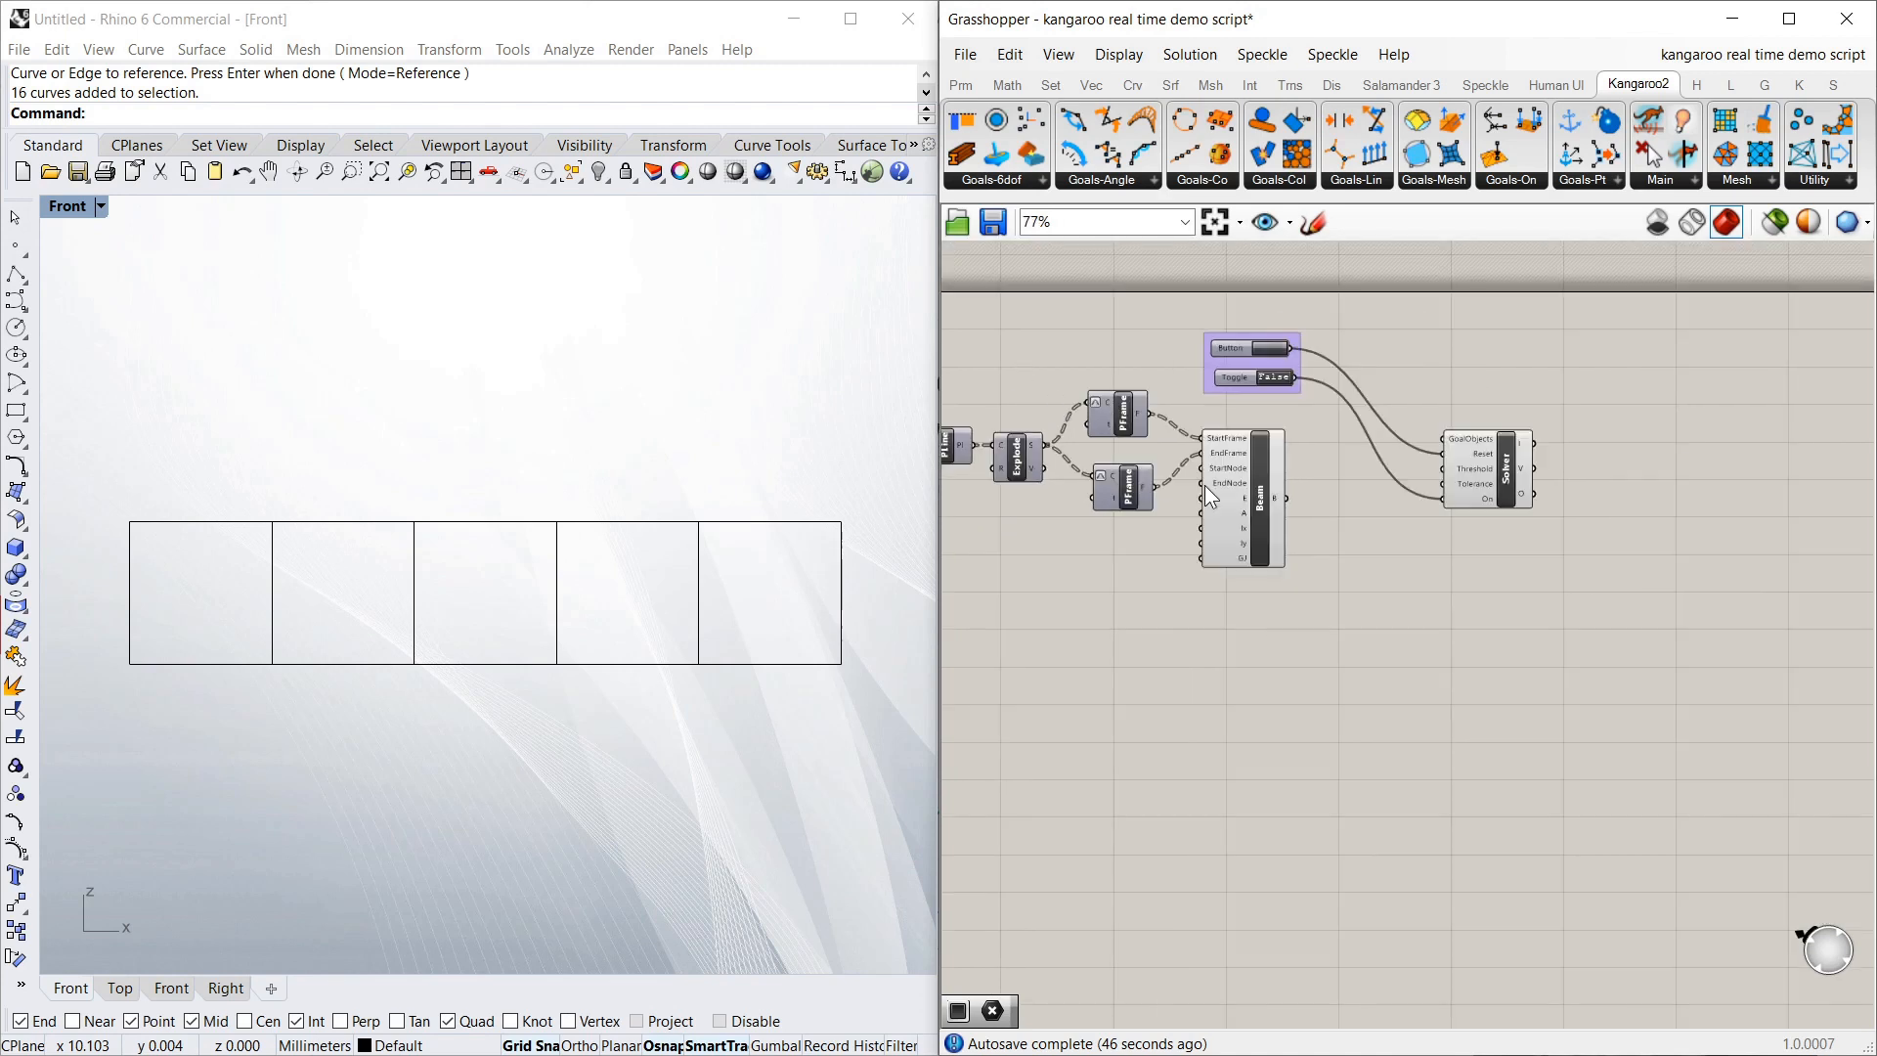
# Add a Kangaroo2 Support goal component and place it below the Beam component
pyautogui.scroll(2, 1246, 542)
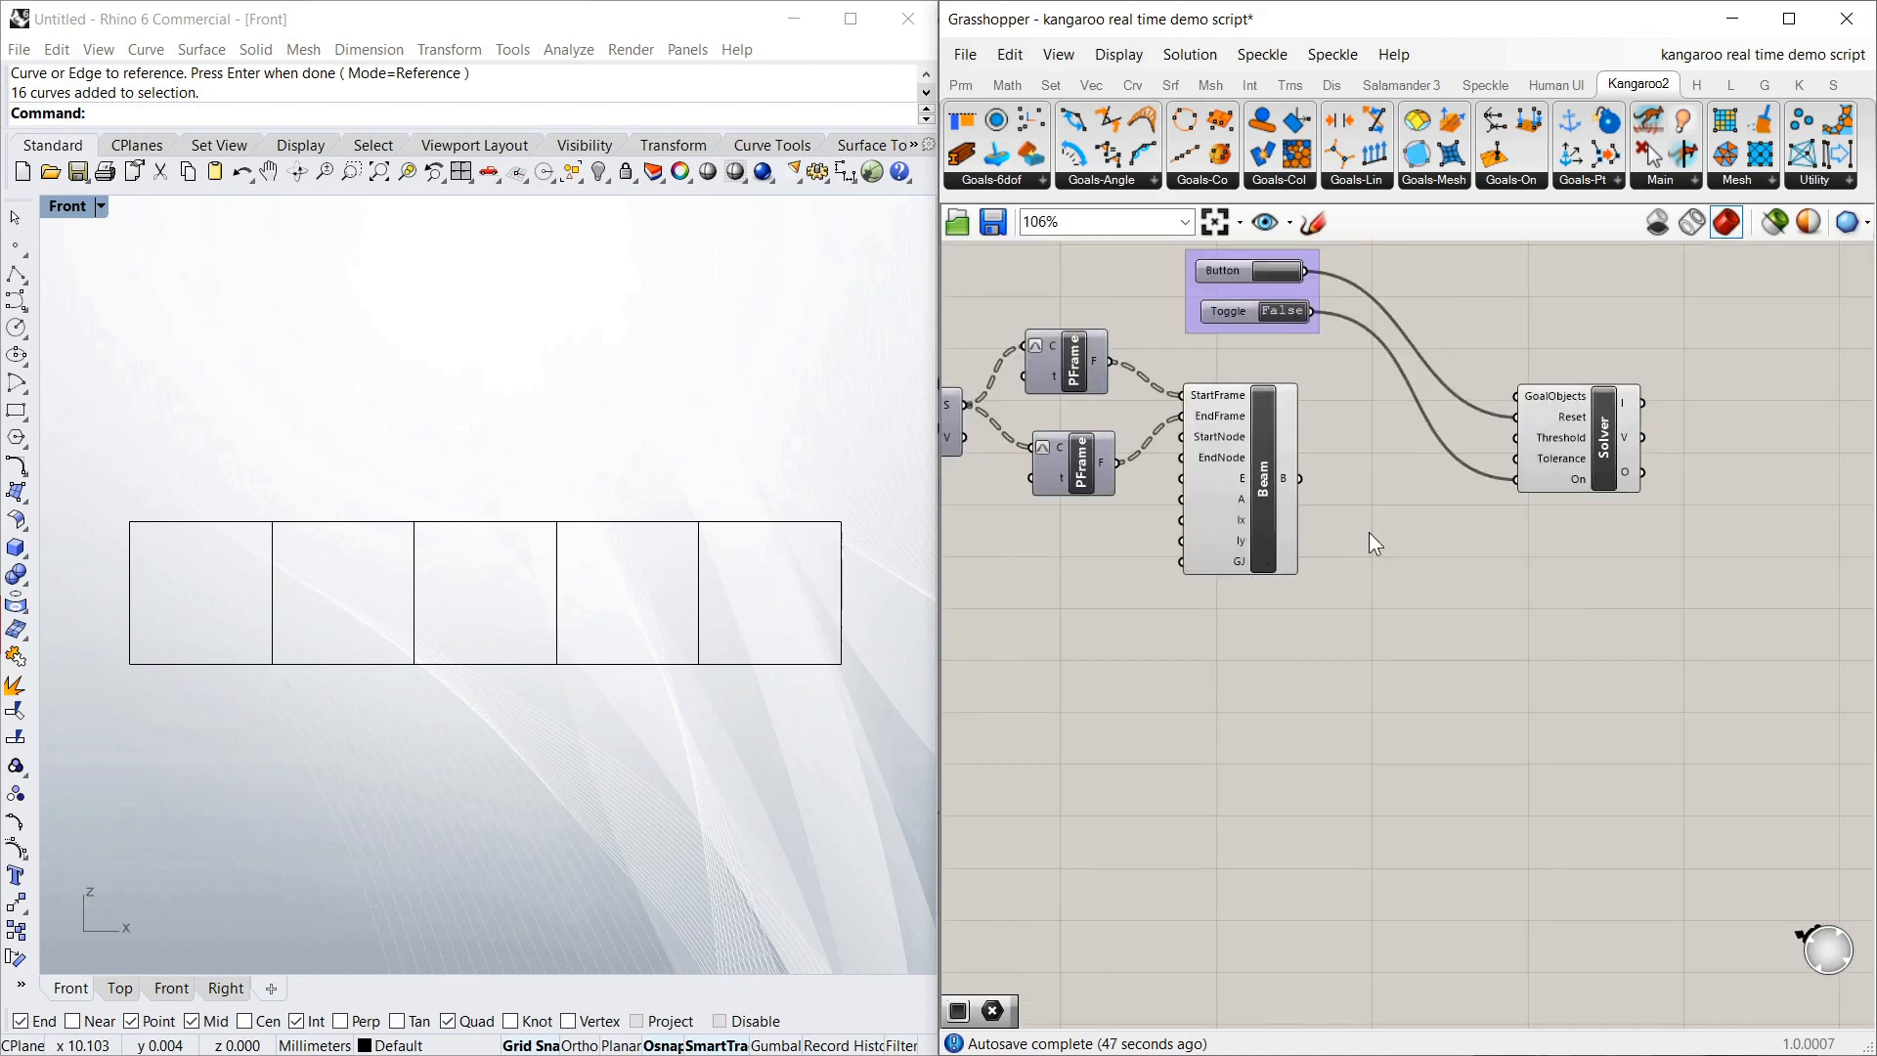
pyautogui.click(128, 655)
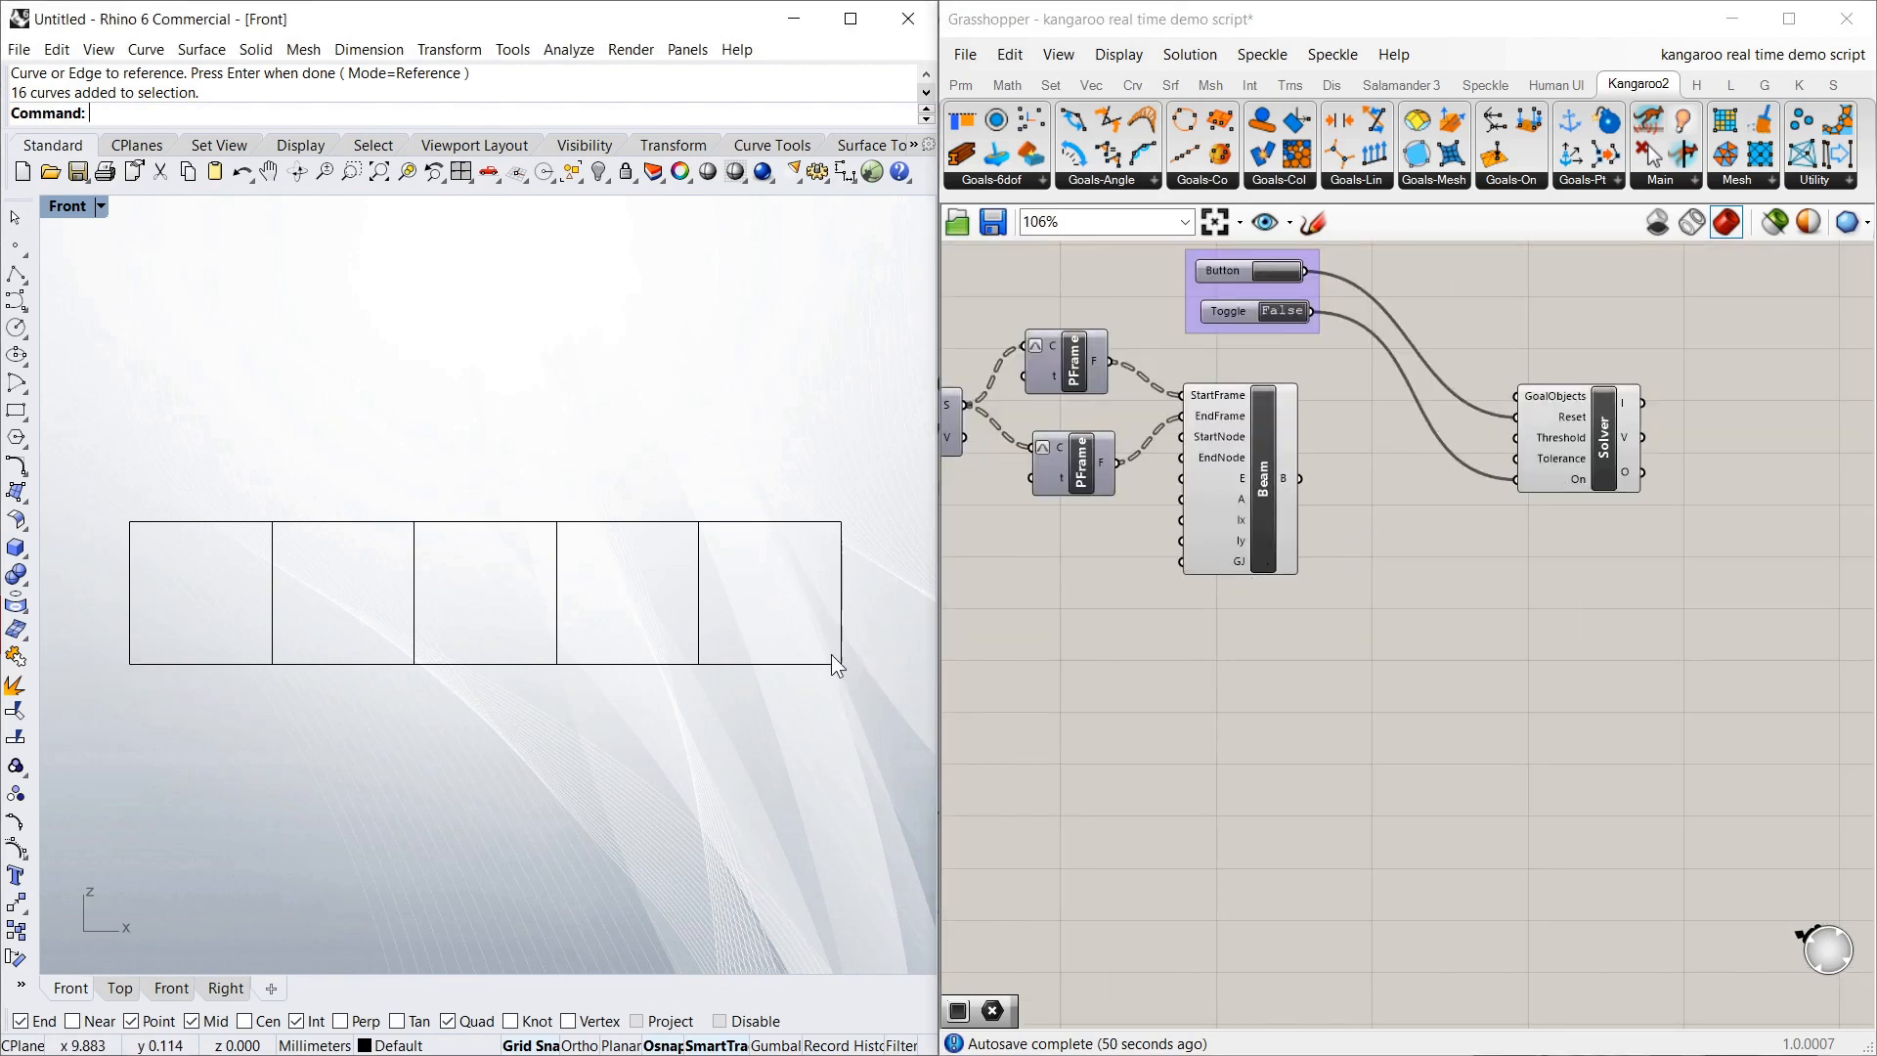
pyautogui.click(1308, 632)
pyautogui.scroll(-1, 1306, 627)
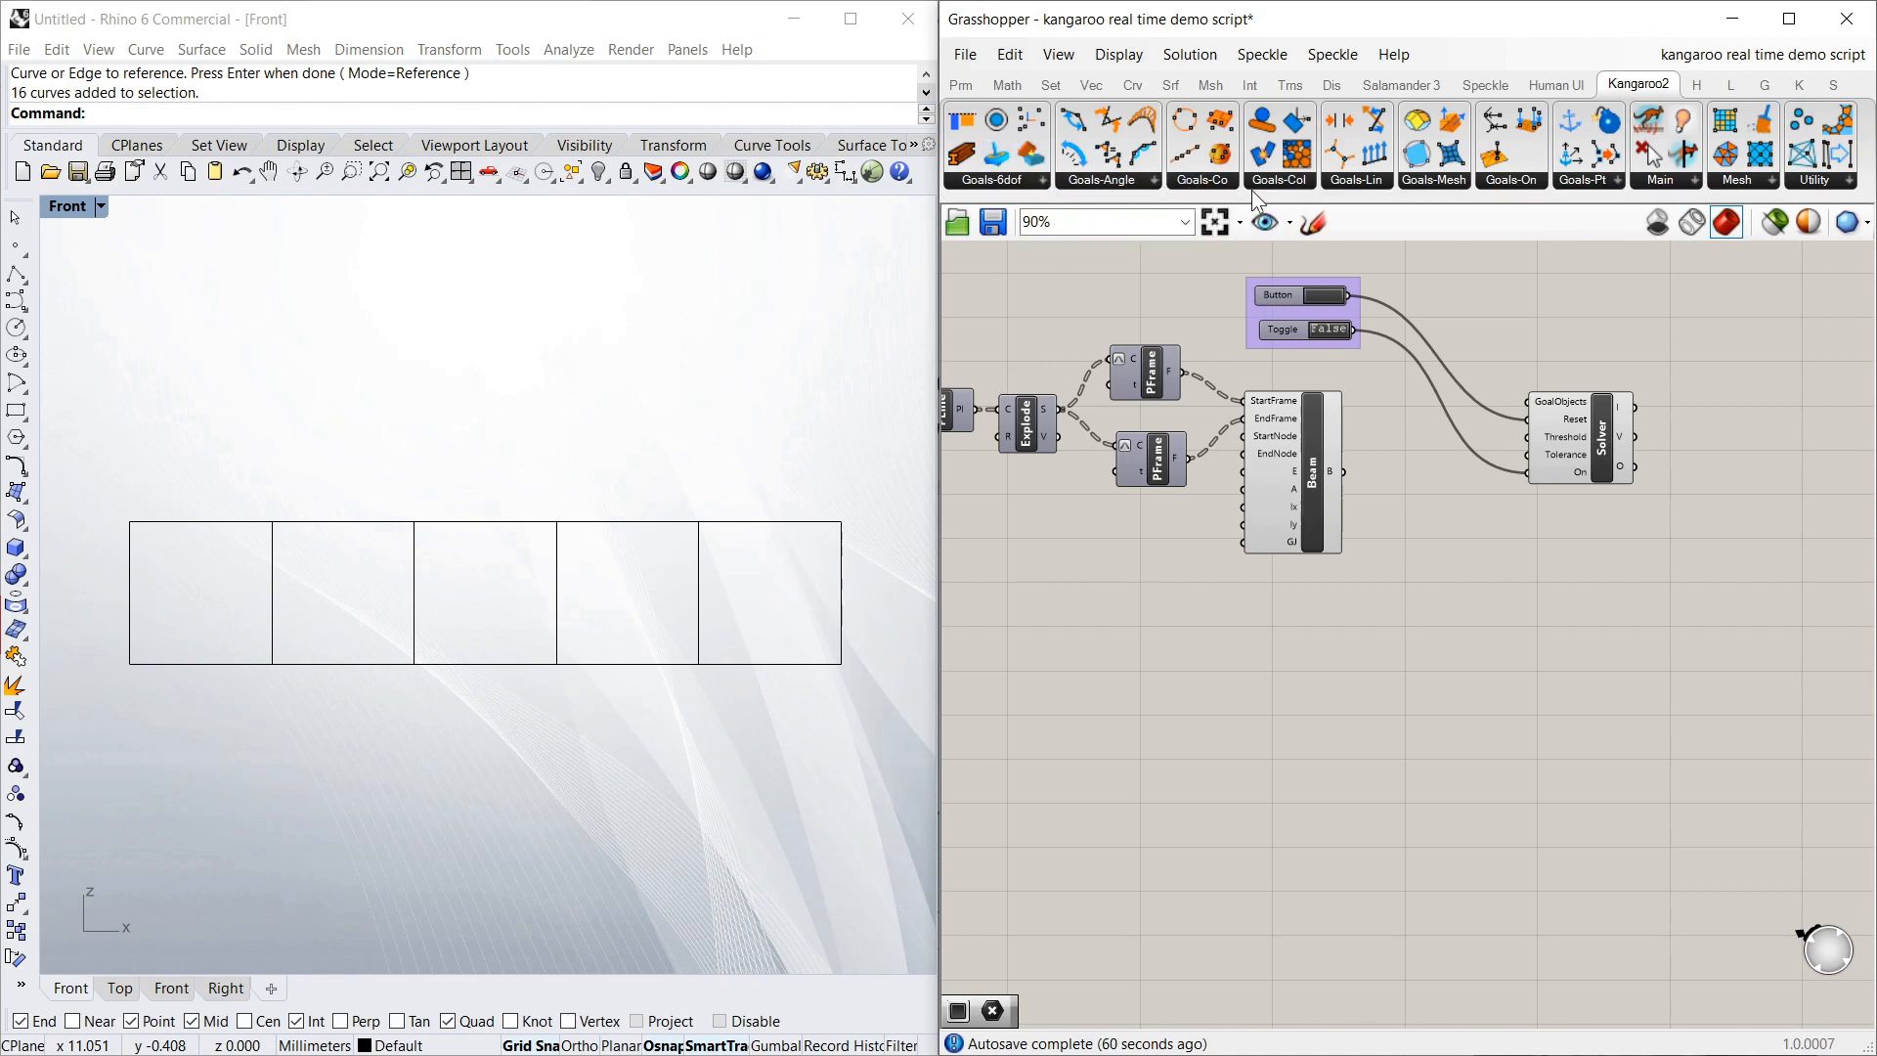
pyautogui.doubleClick(1480, 592)
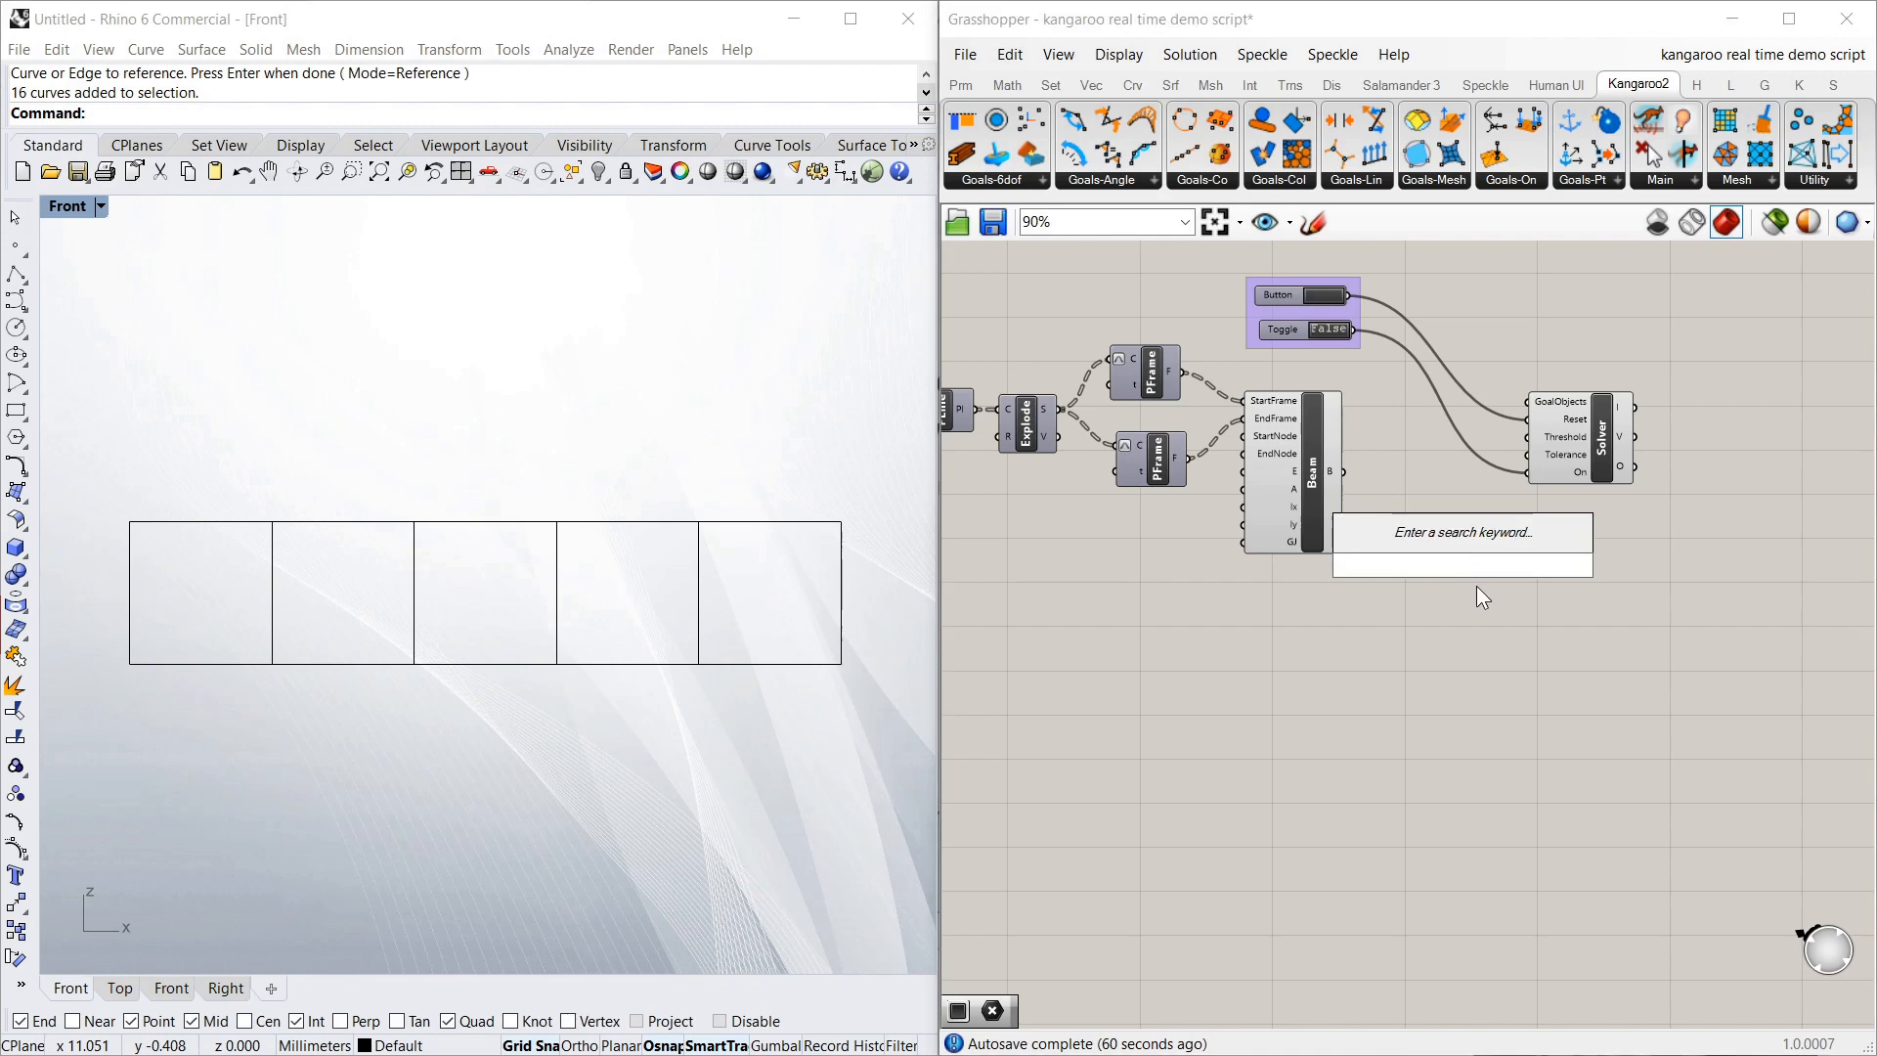
pyautogui.write('suppo')
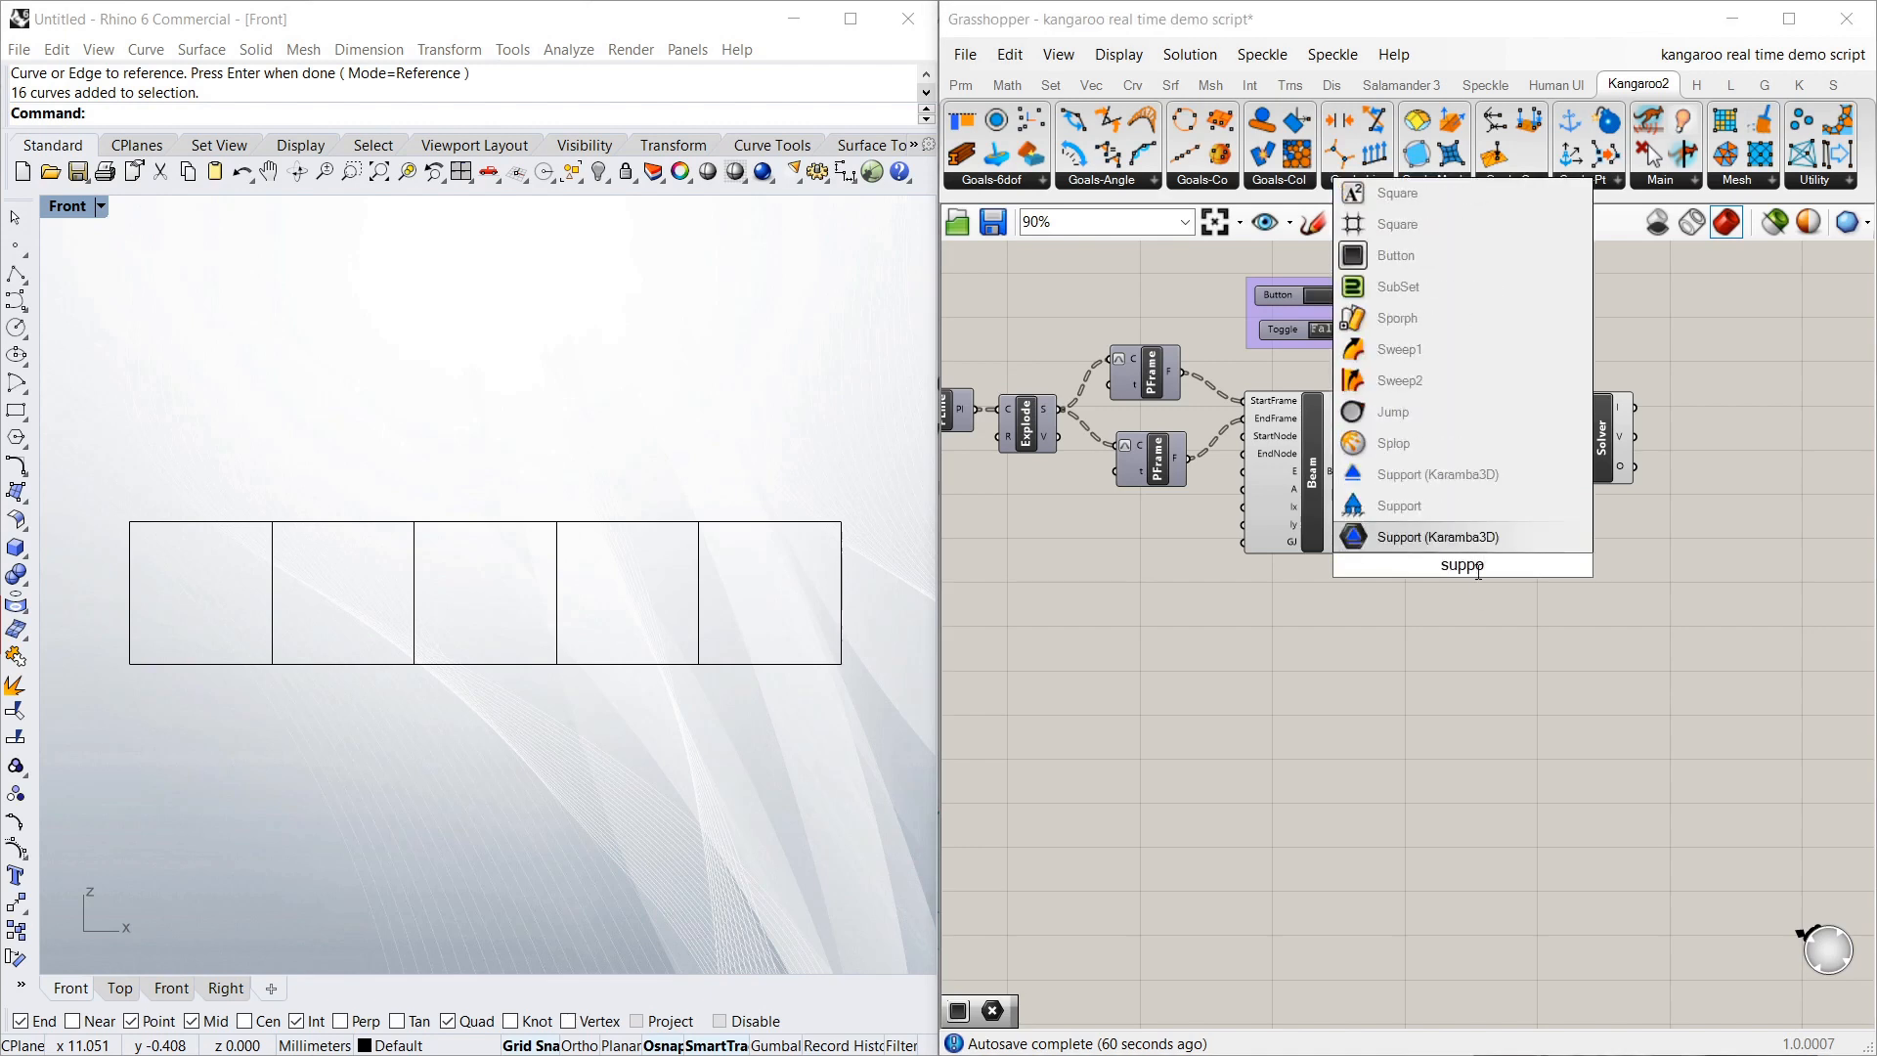
pyautogui.click(1435, 510)
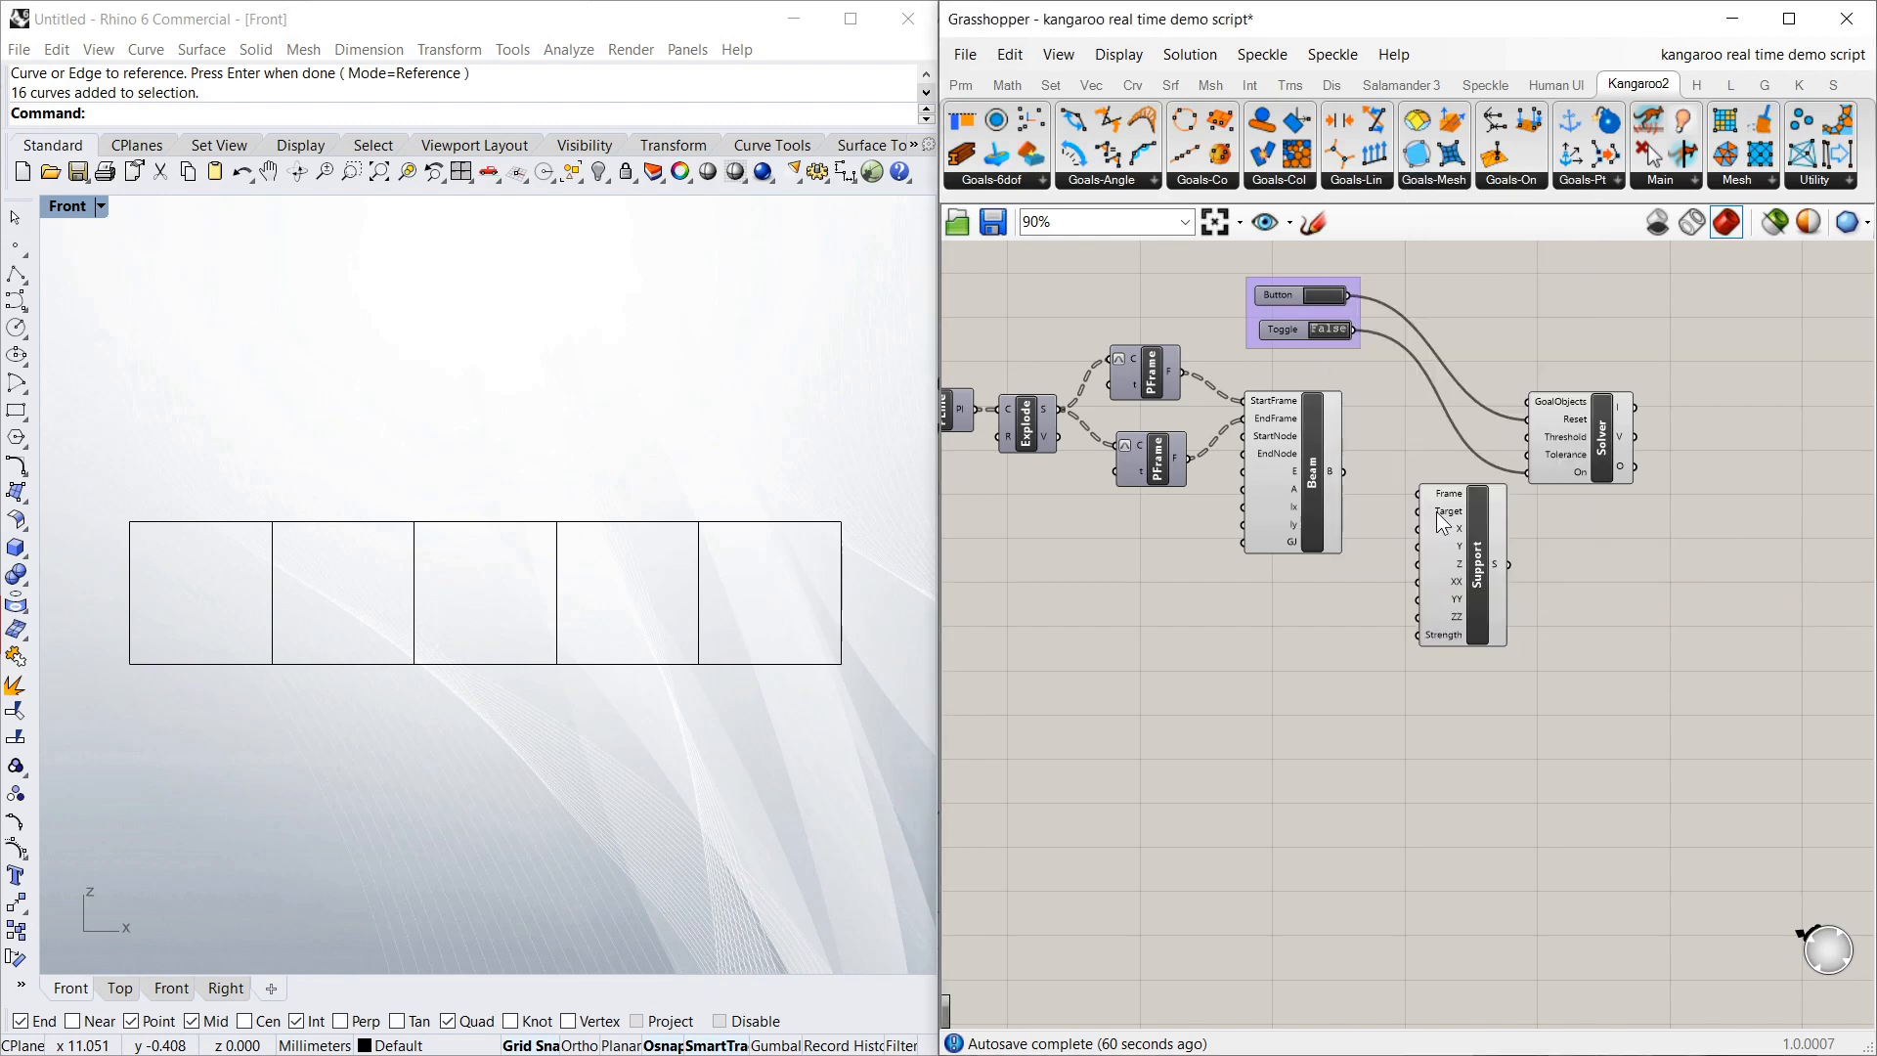
pyautogui.moveTo(1476, 547); pyautogui.dragTo(1300, 681)
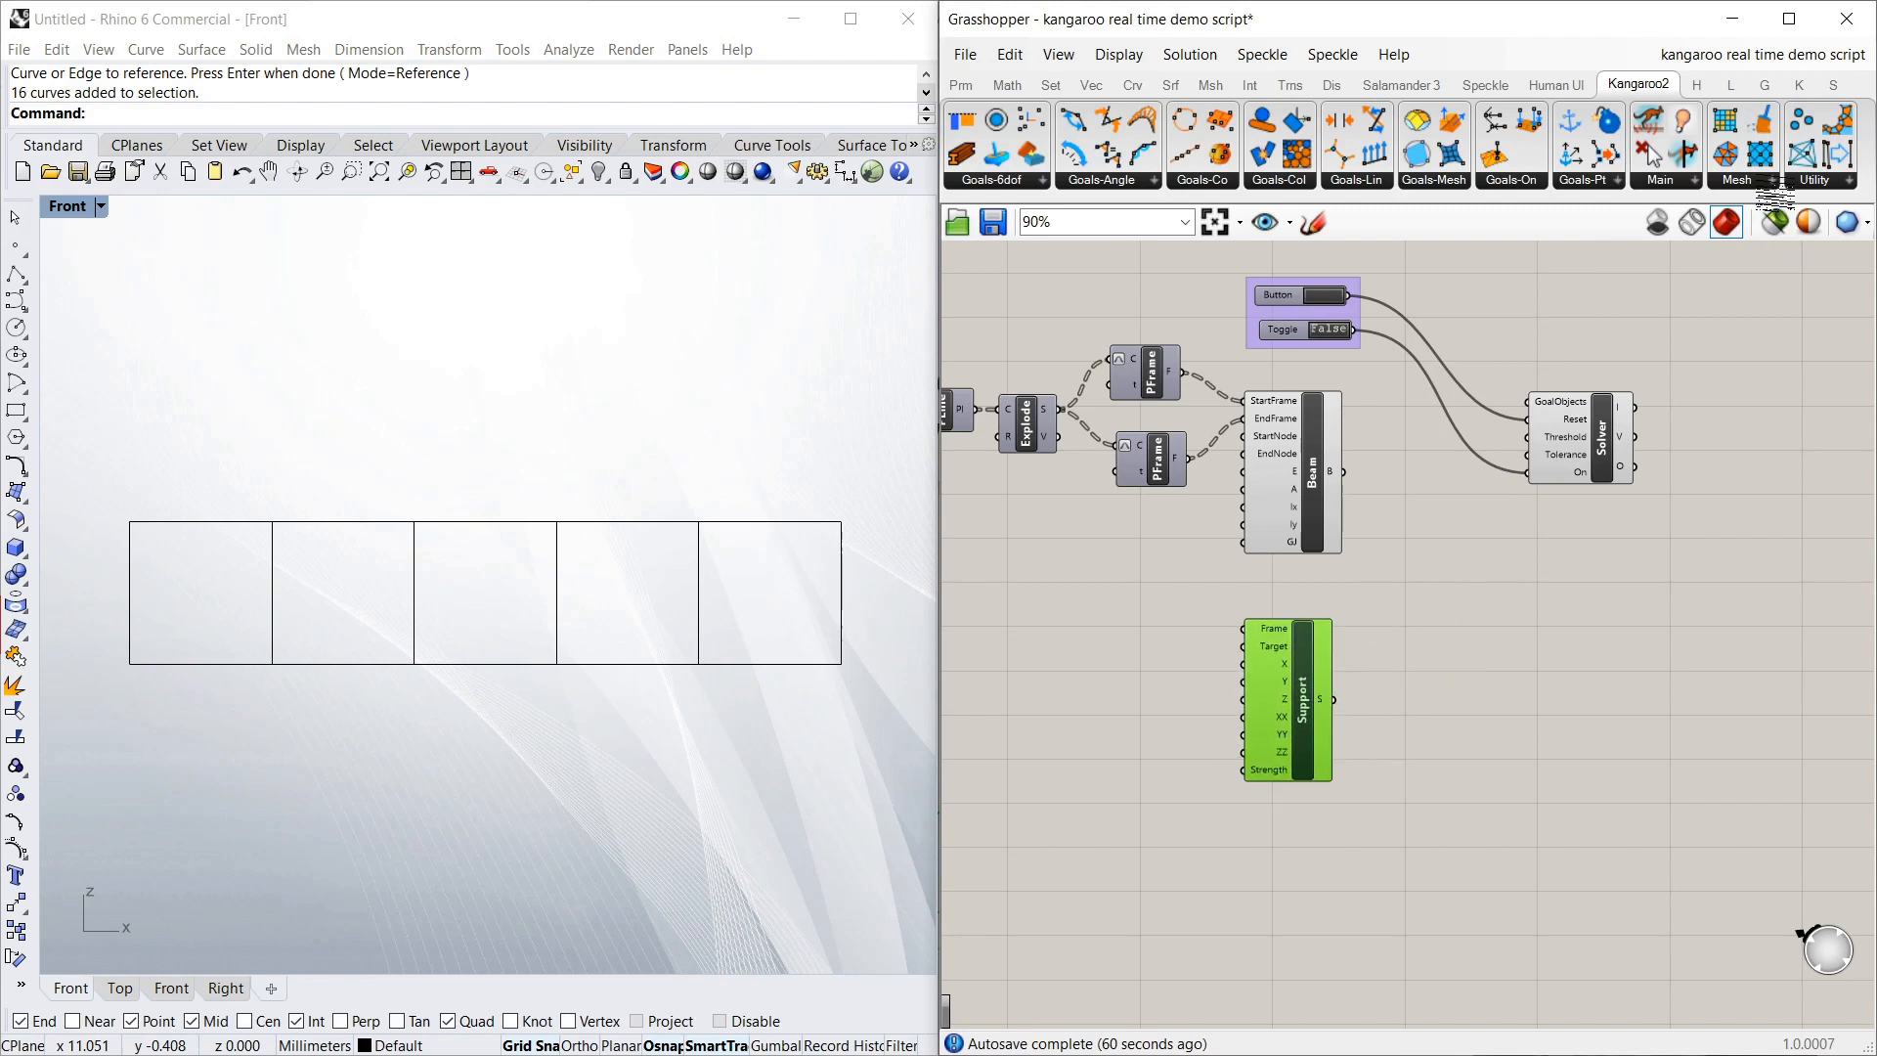
pyautogui.click(1599, 180)
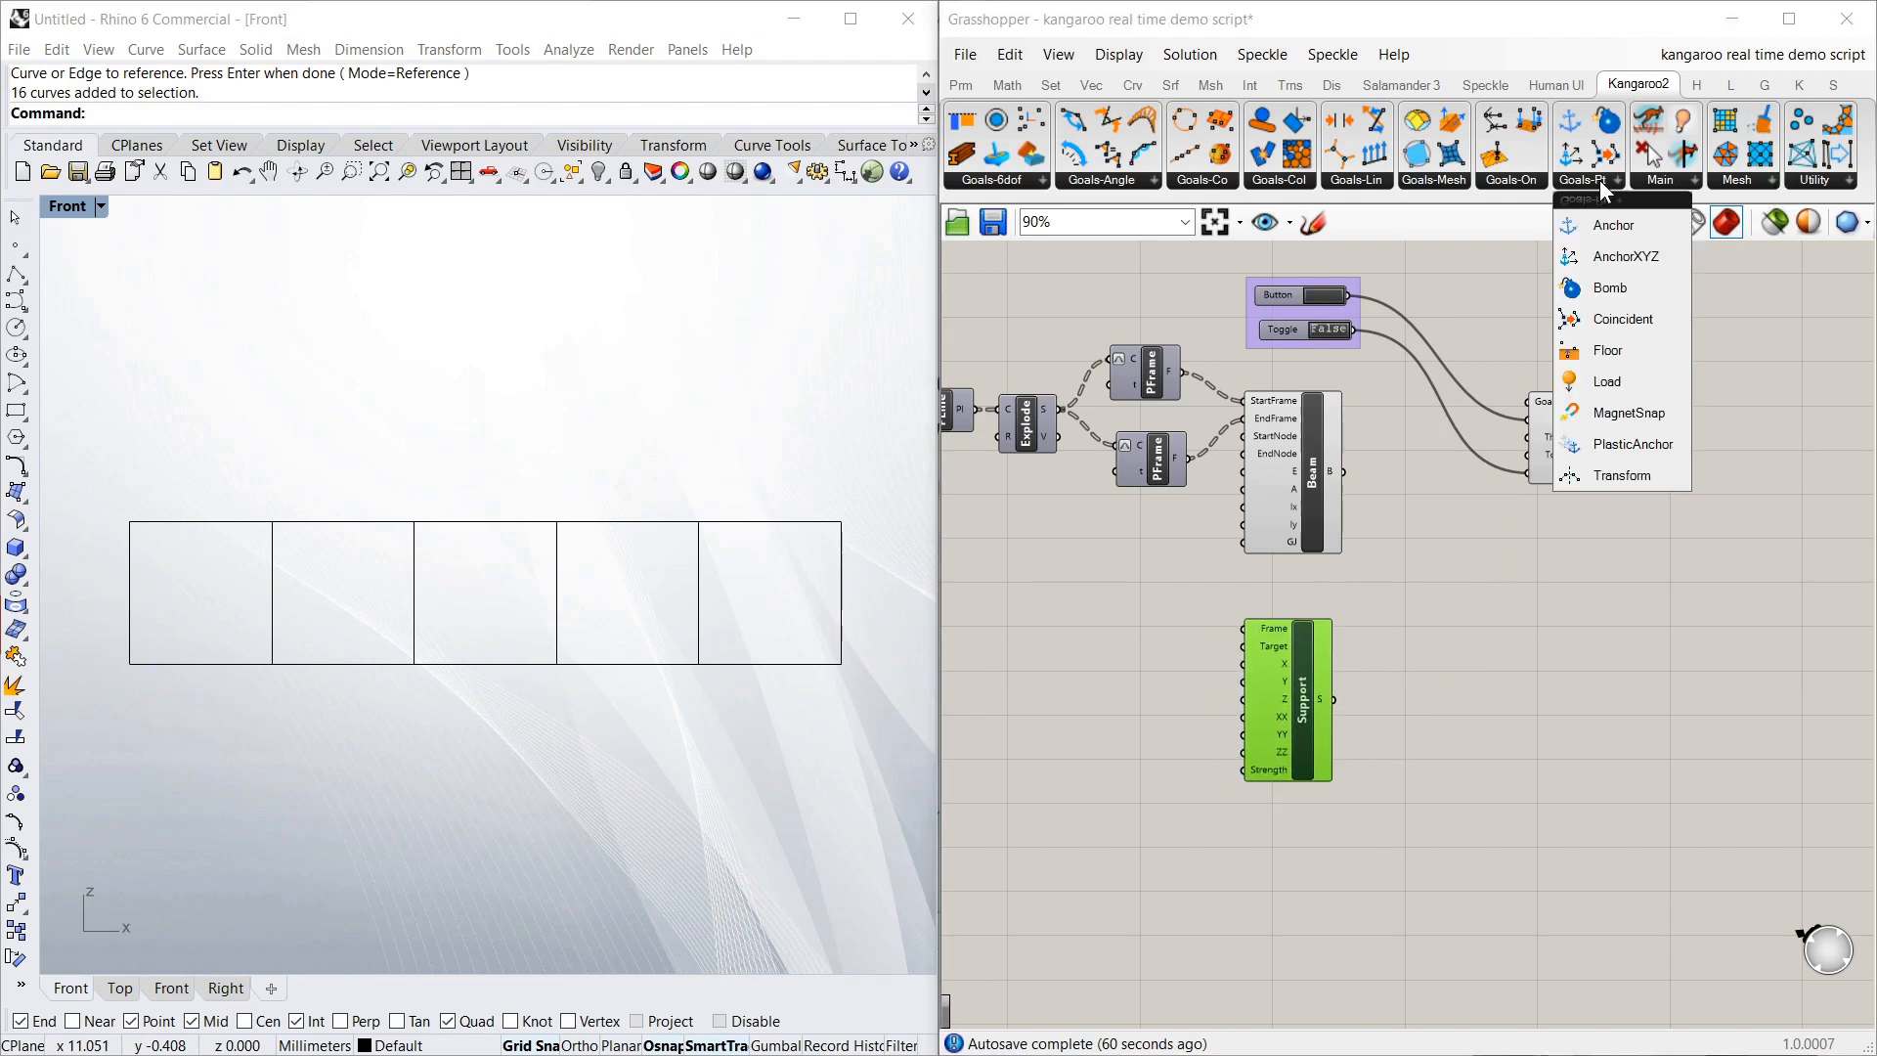
pyautogui.click(1531, 186)
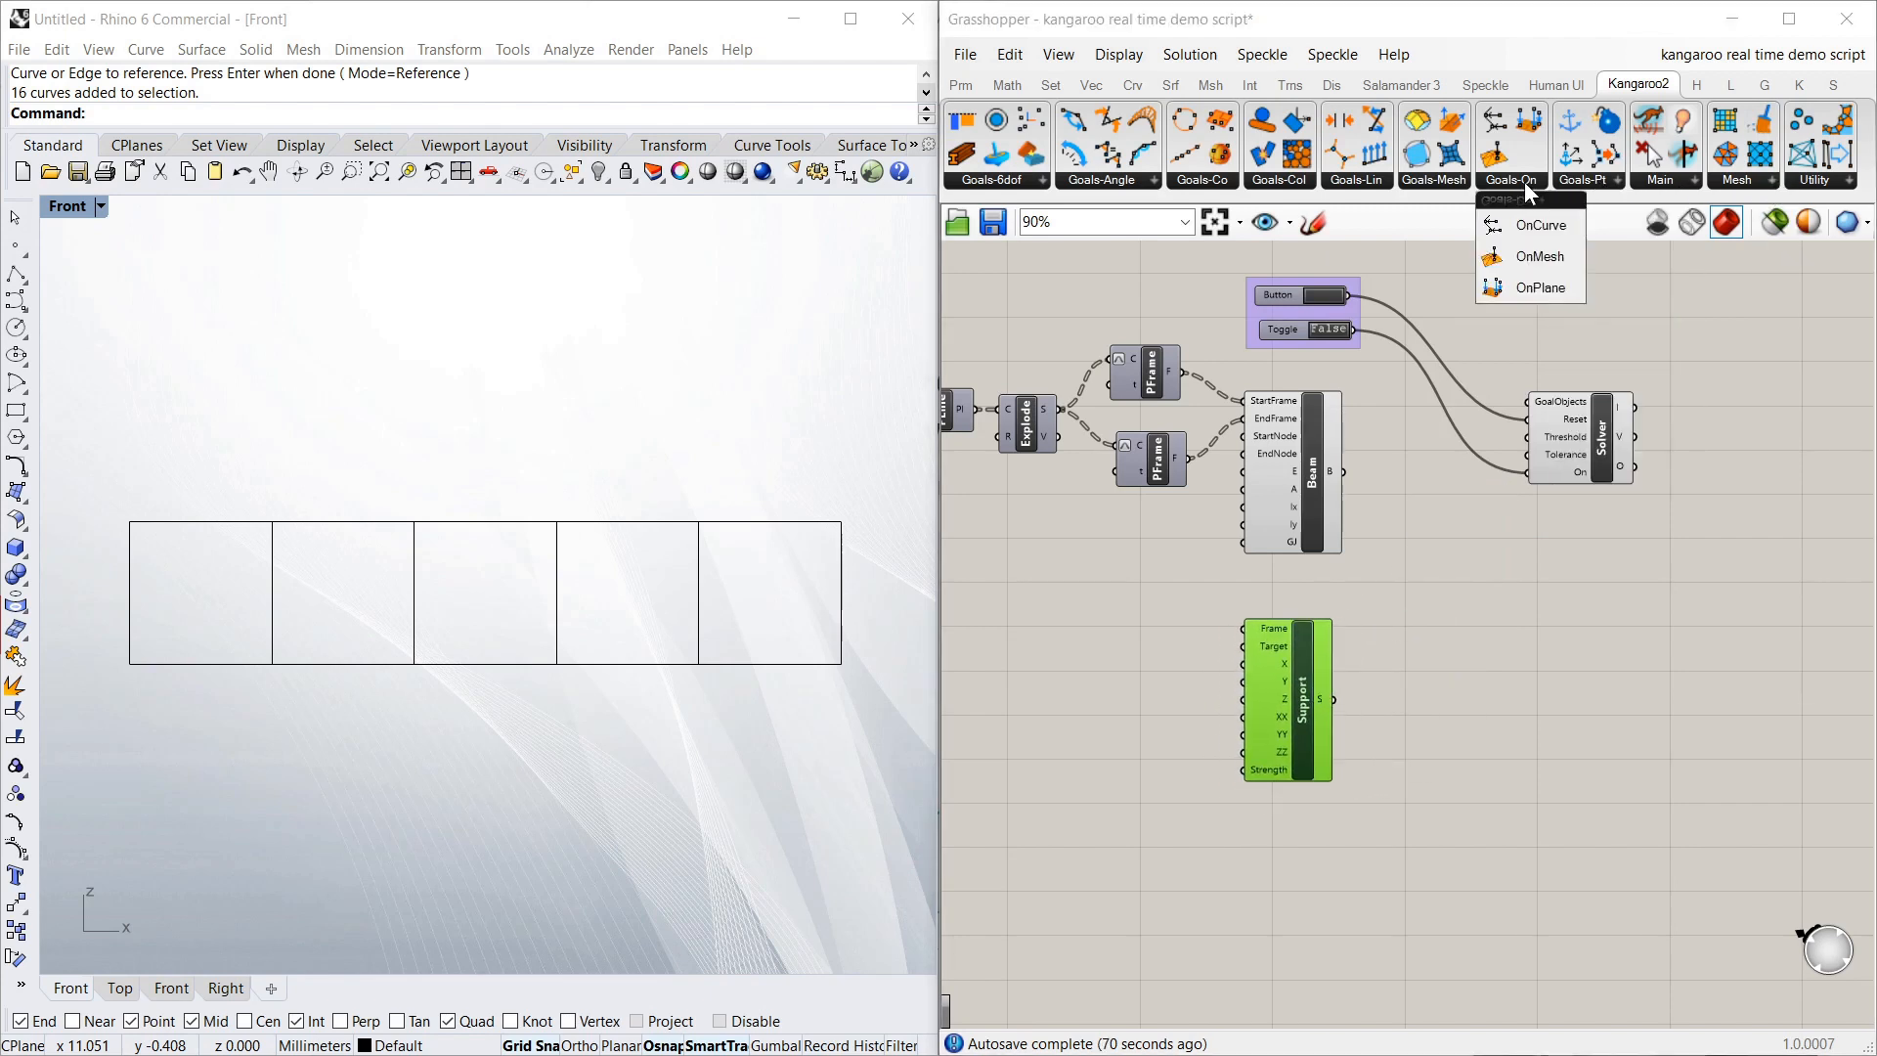
pyautogui.click(1035, 180)
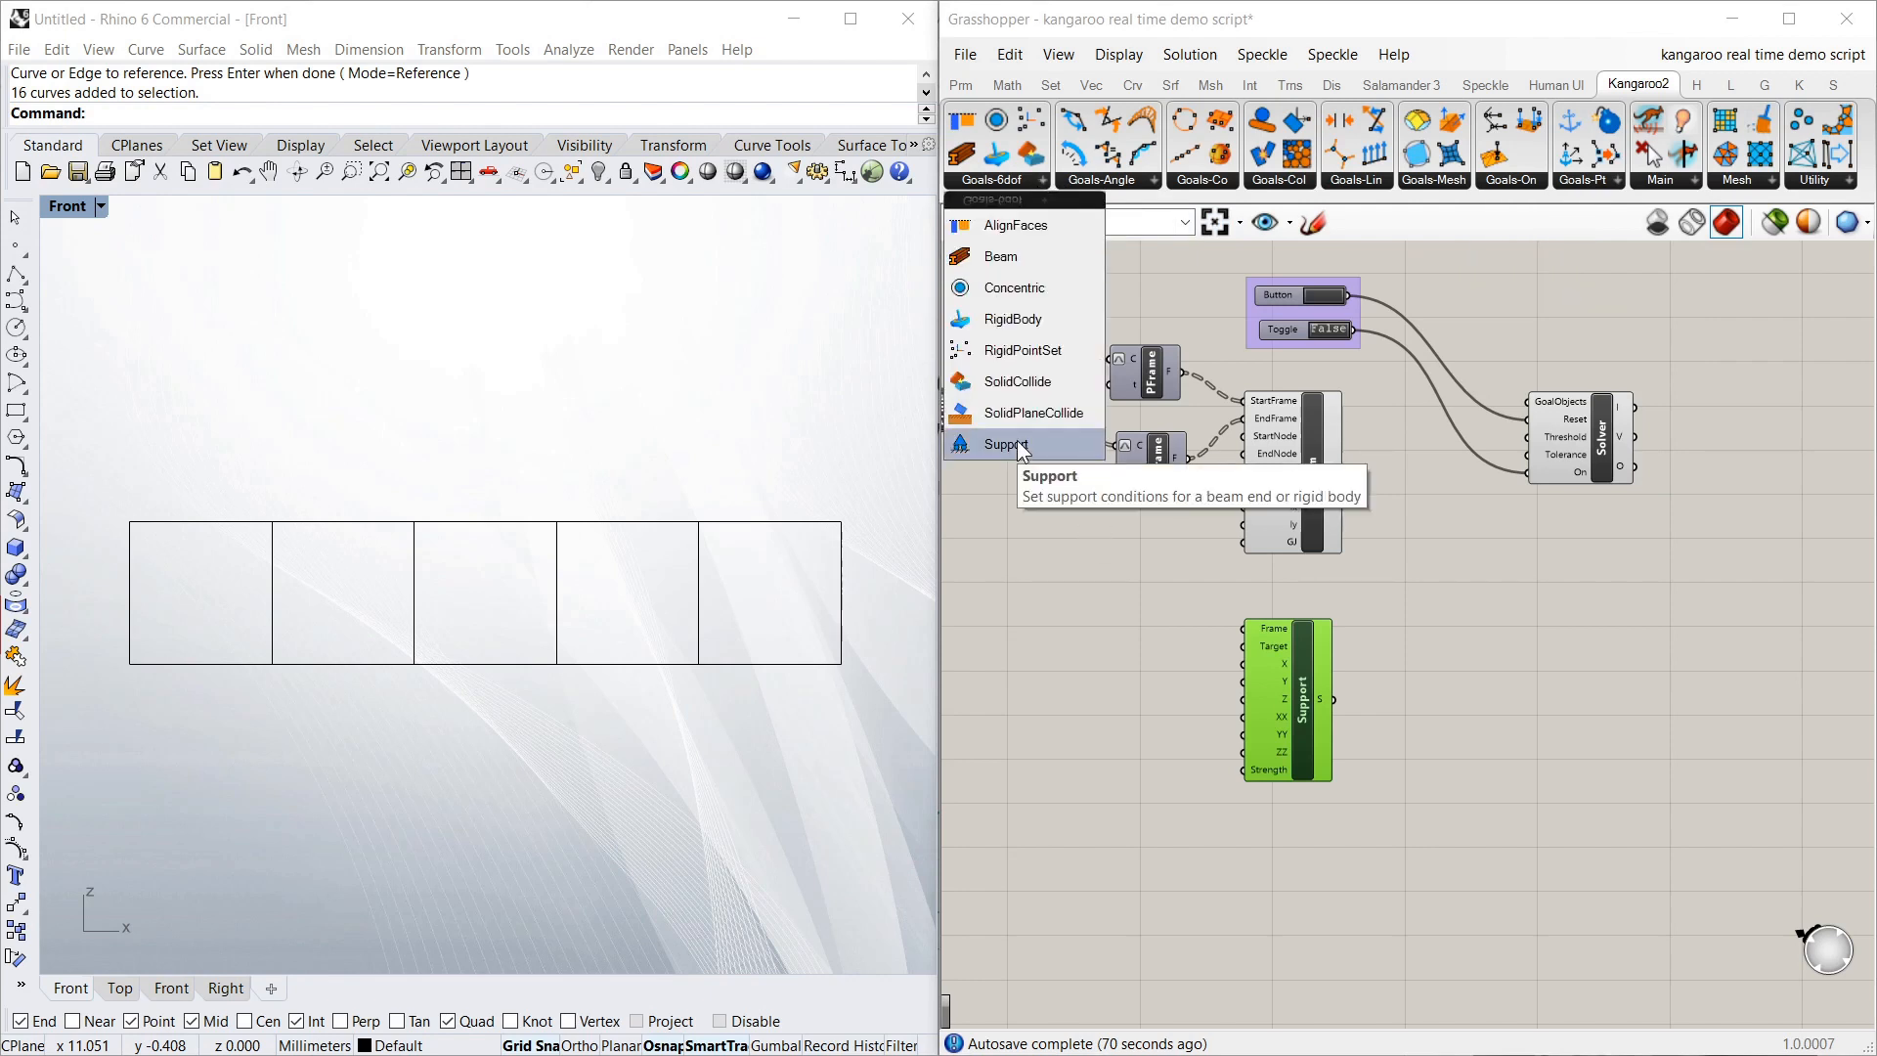
pyautogui.click(1442, 631)
# Adjust the position of the Support component so that it sits roughly in line beneath the Beam
pyautogui.moveTo(1306, 695)
pyautogui.mouseDown()
pyautogui.moveTo(1346, 673)
pyautogui.moveTo(1326, 673)
pyautogui.mouseUp()
pyautogui.click(1440, 674)
pyautogui.click(1478, 661)
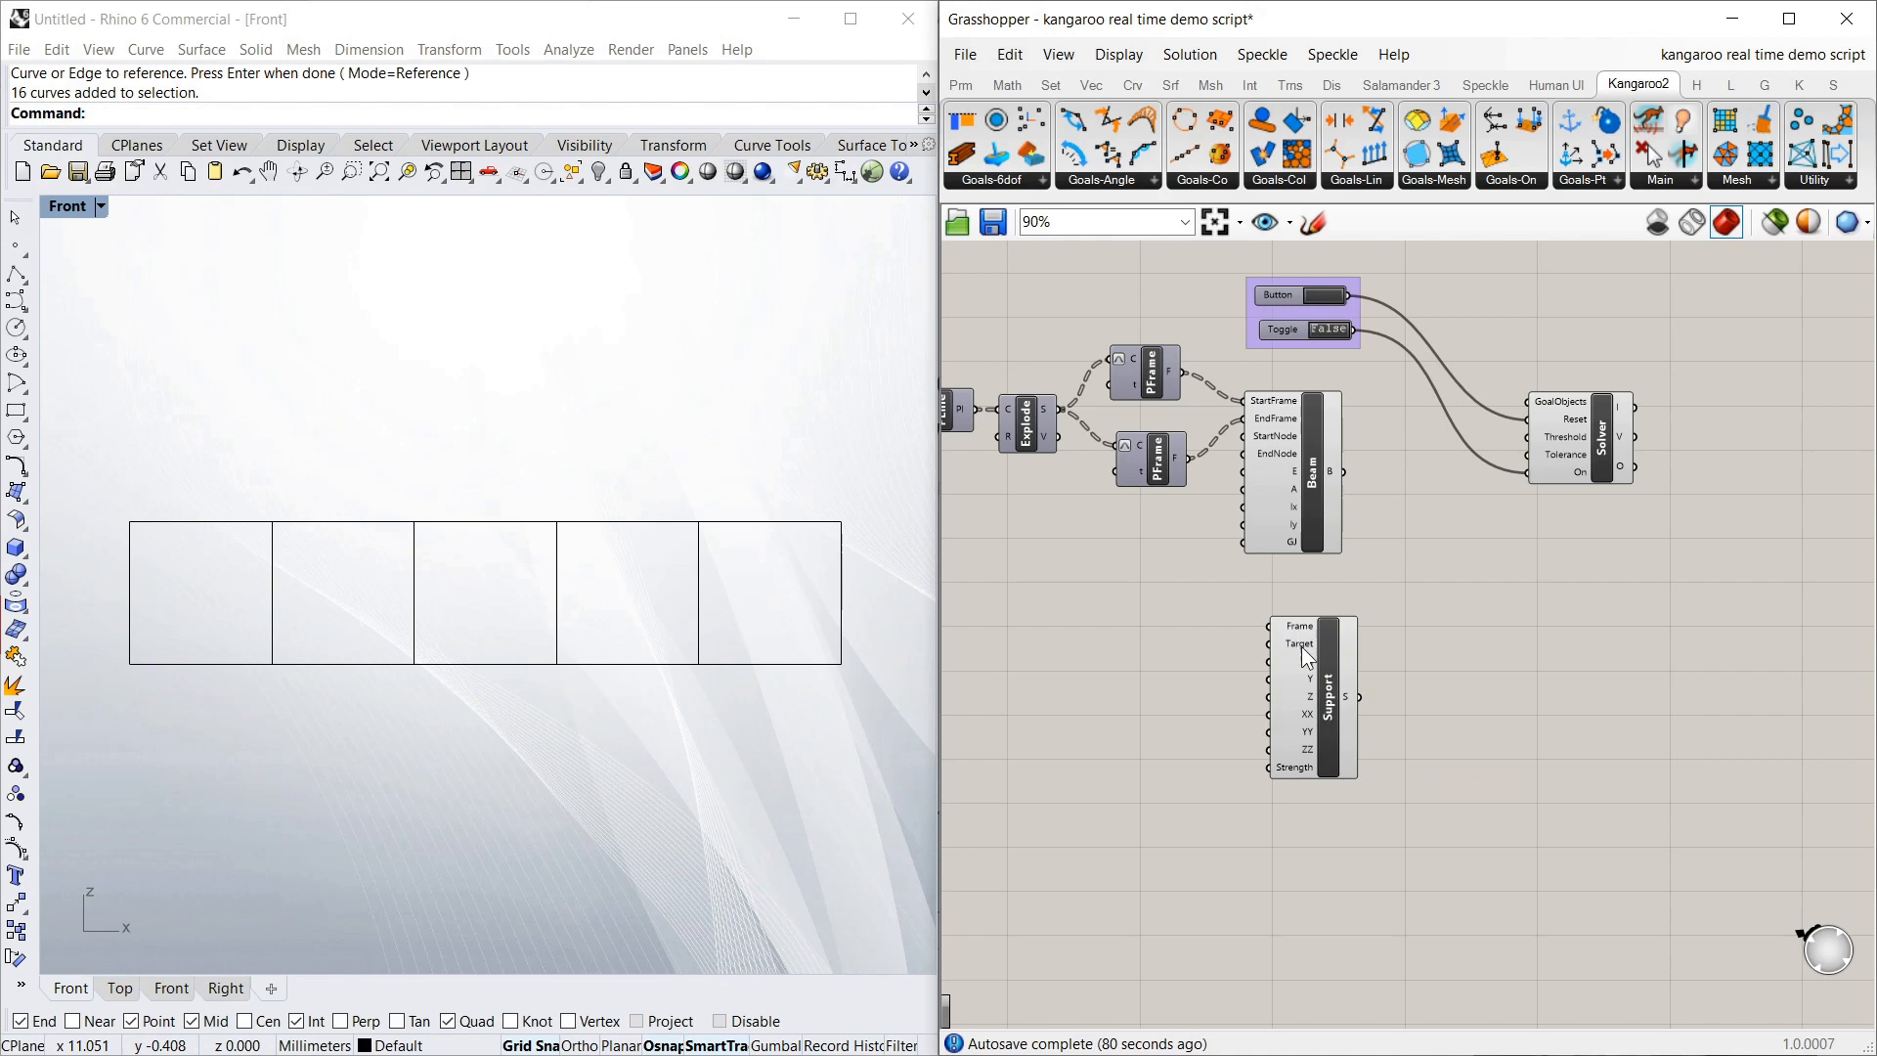
pyautogui.moveTo(1336, 673); pyautogui.dragTo(1316, 672)
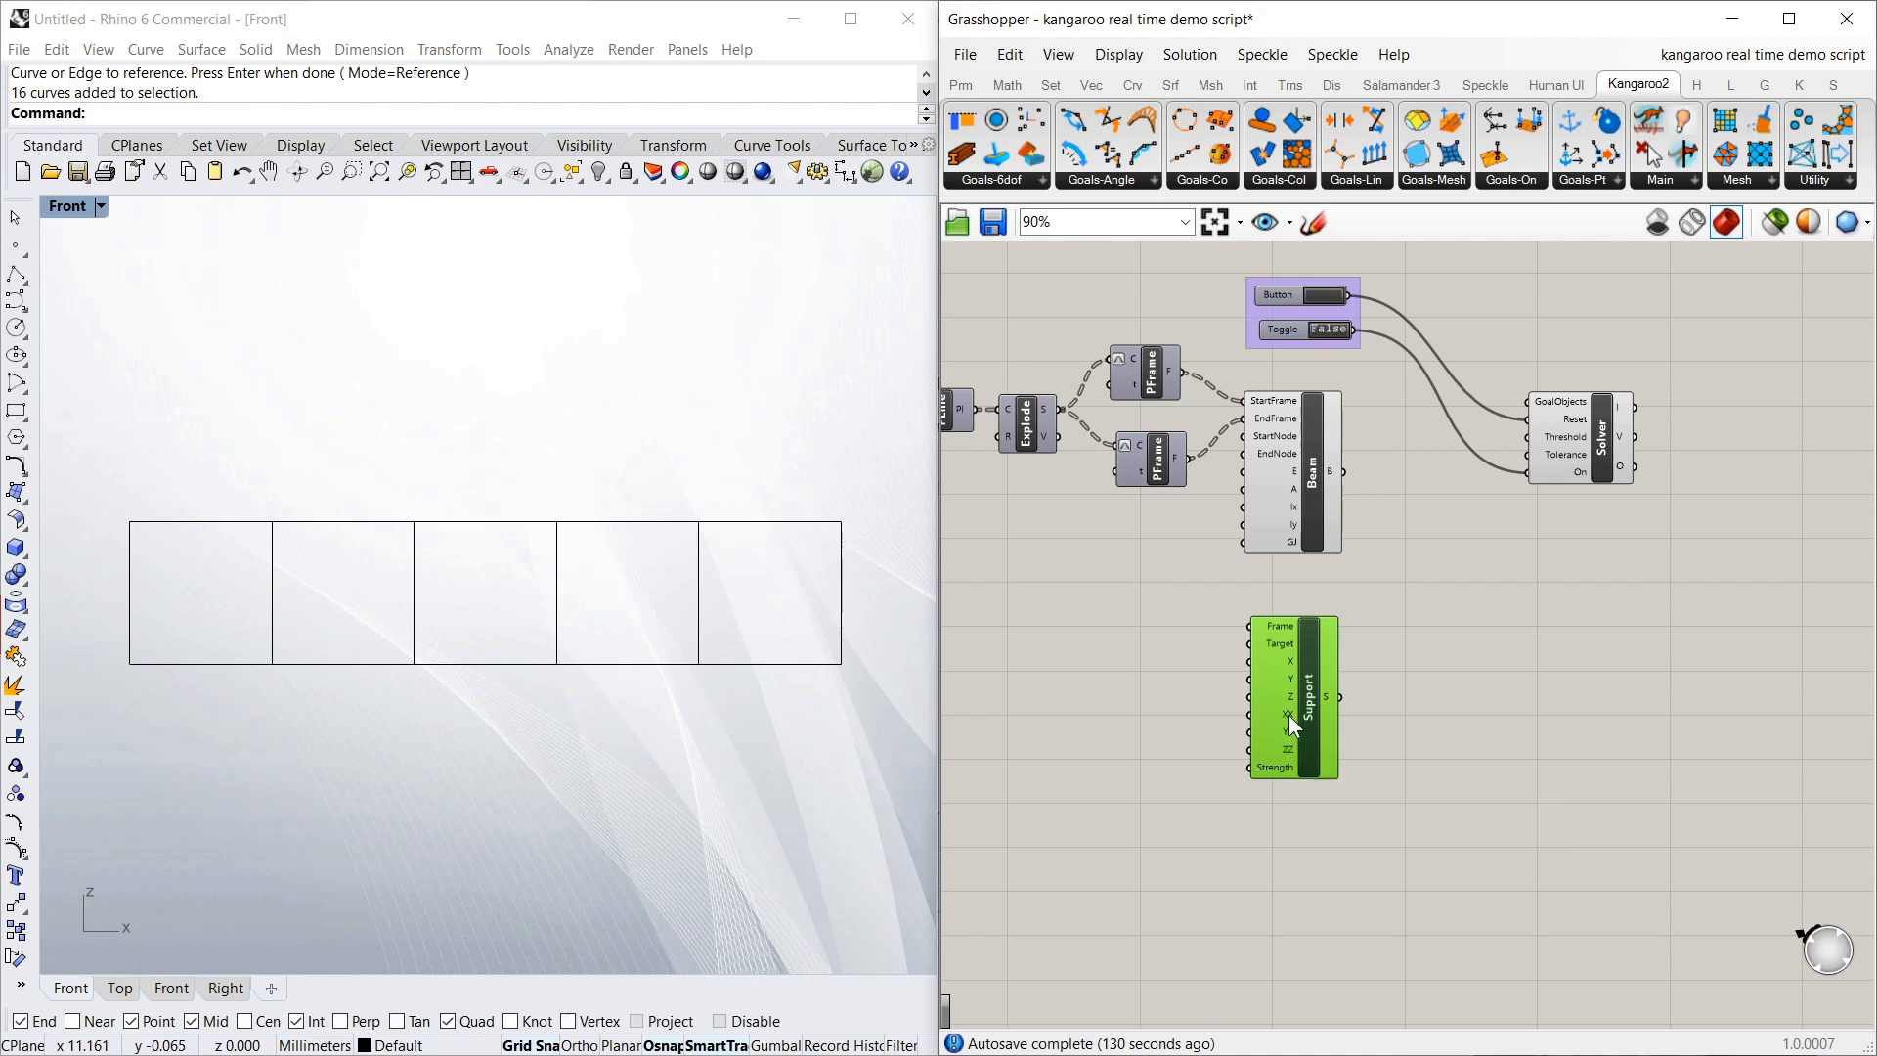
pyautogui.moveTo(1294, 736); pyautogui.dragTo(1299, 739)
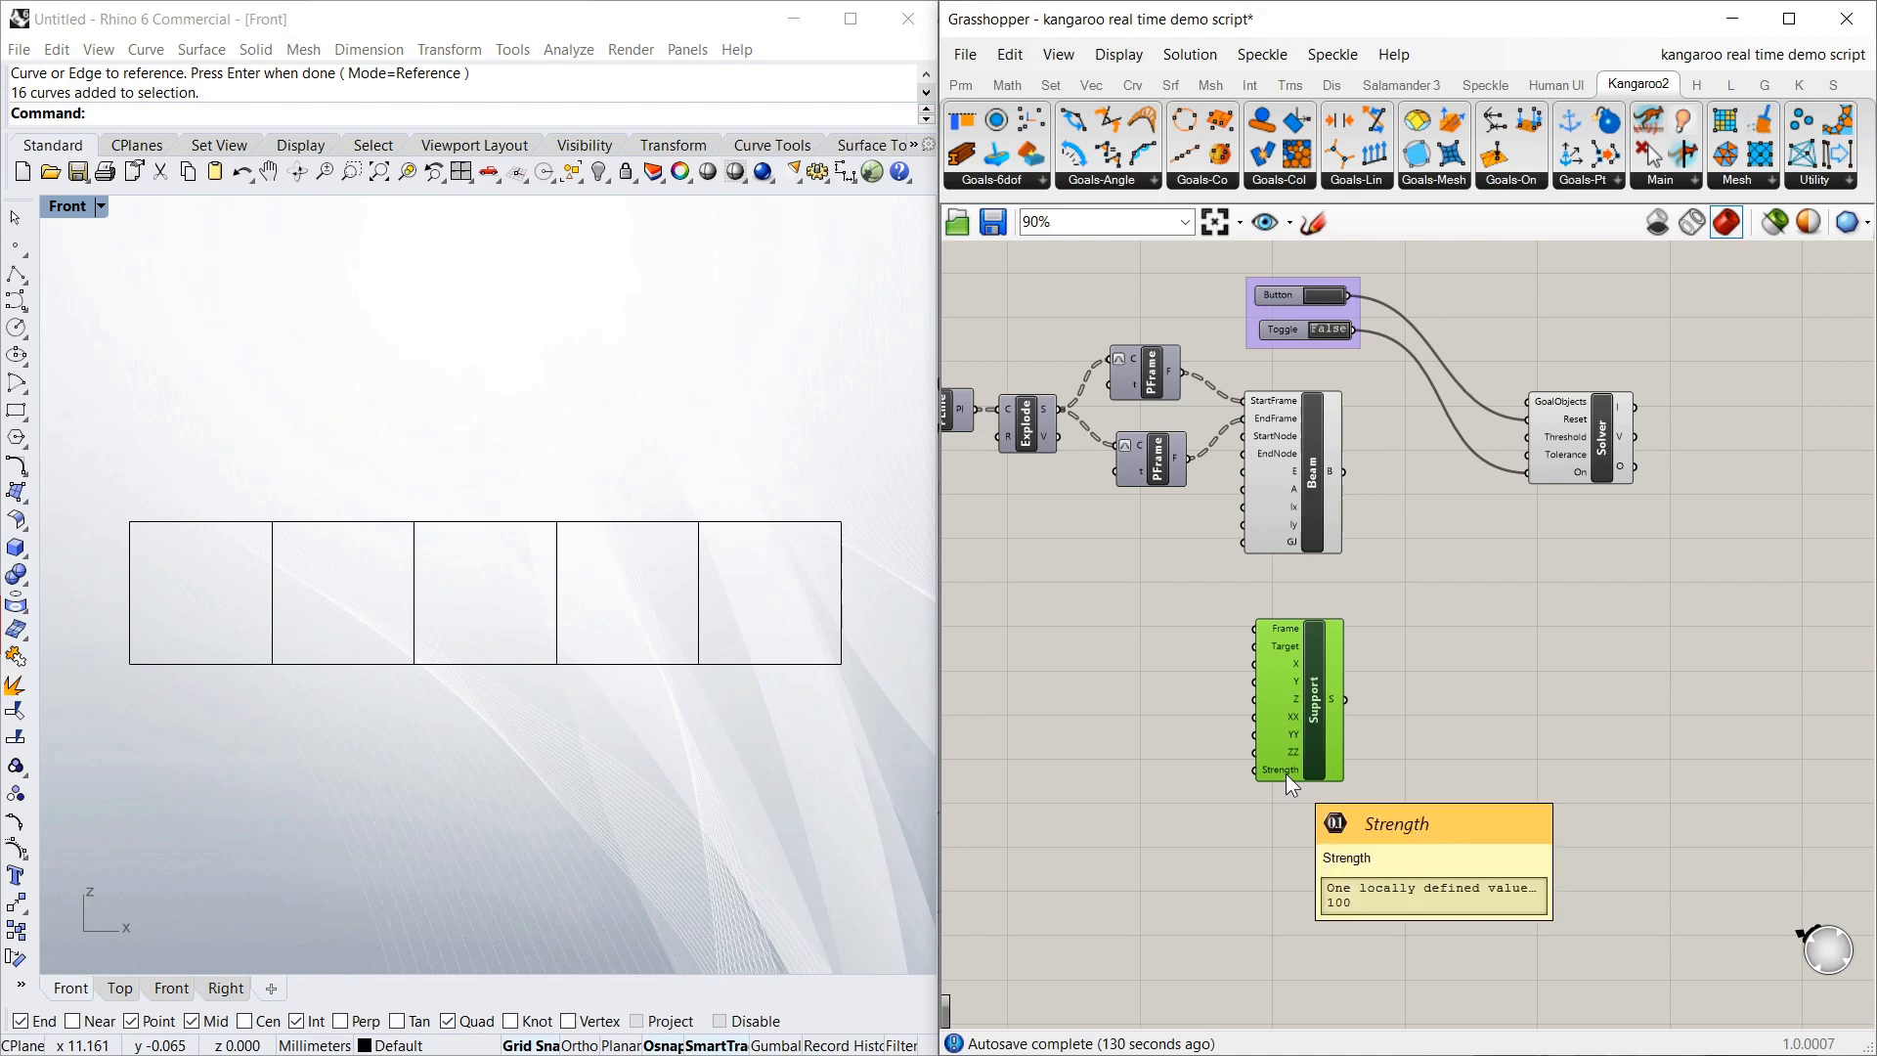
pyautogui.moveTo(1312, 725); pyautogui.dragTo(1317, 738)
pyautogui.click(1181, 676)
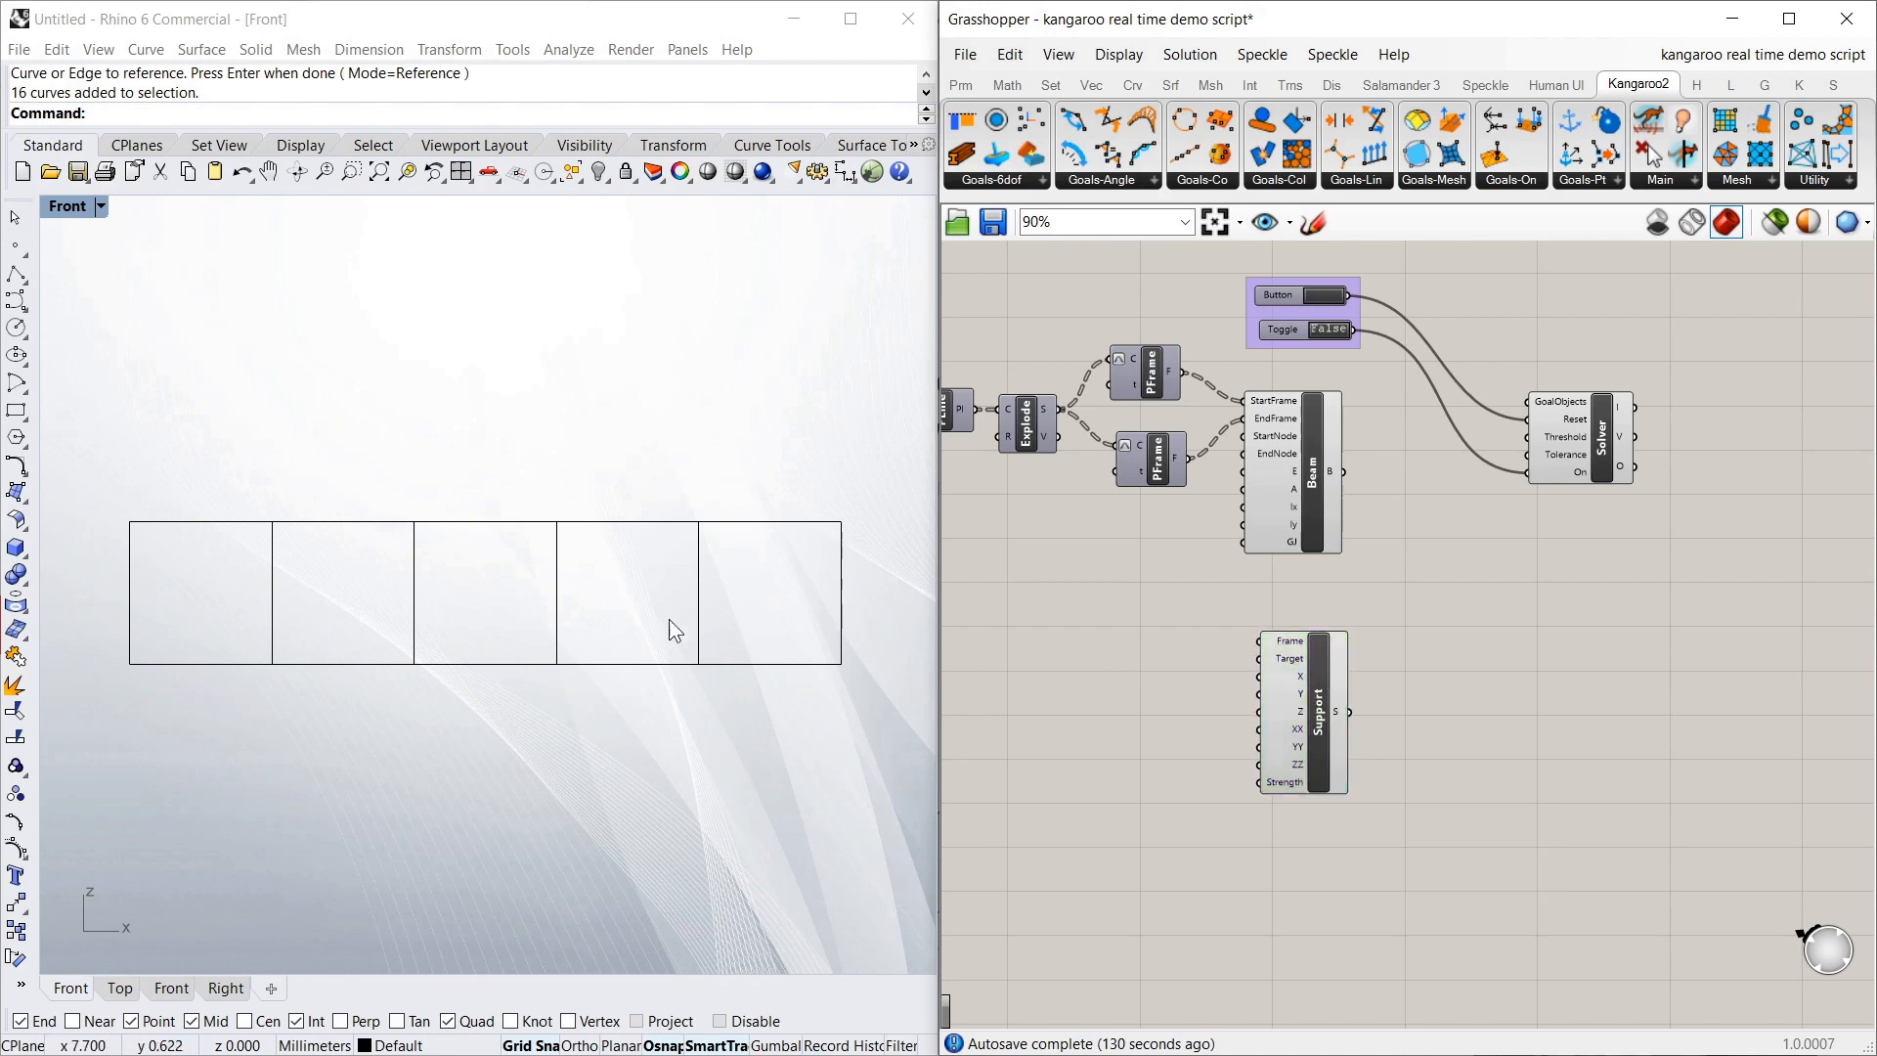
# Add a Boolean Toggle set to True, wire it to the Support's X input and place it level with that input
pyautogui.doubleClick(1088, 681)
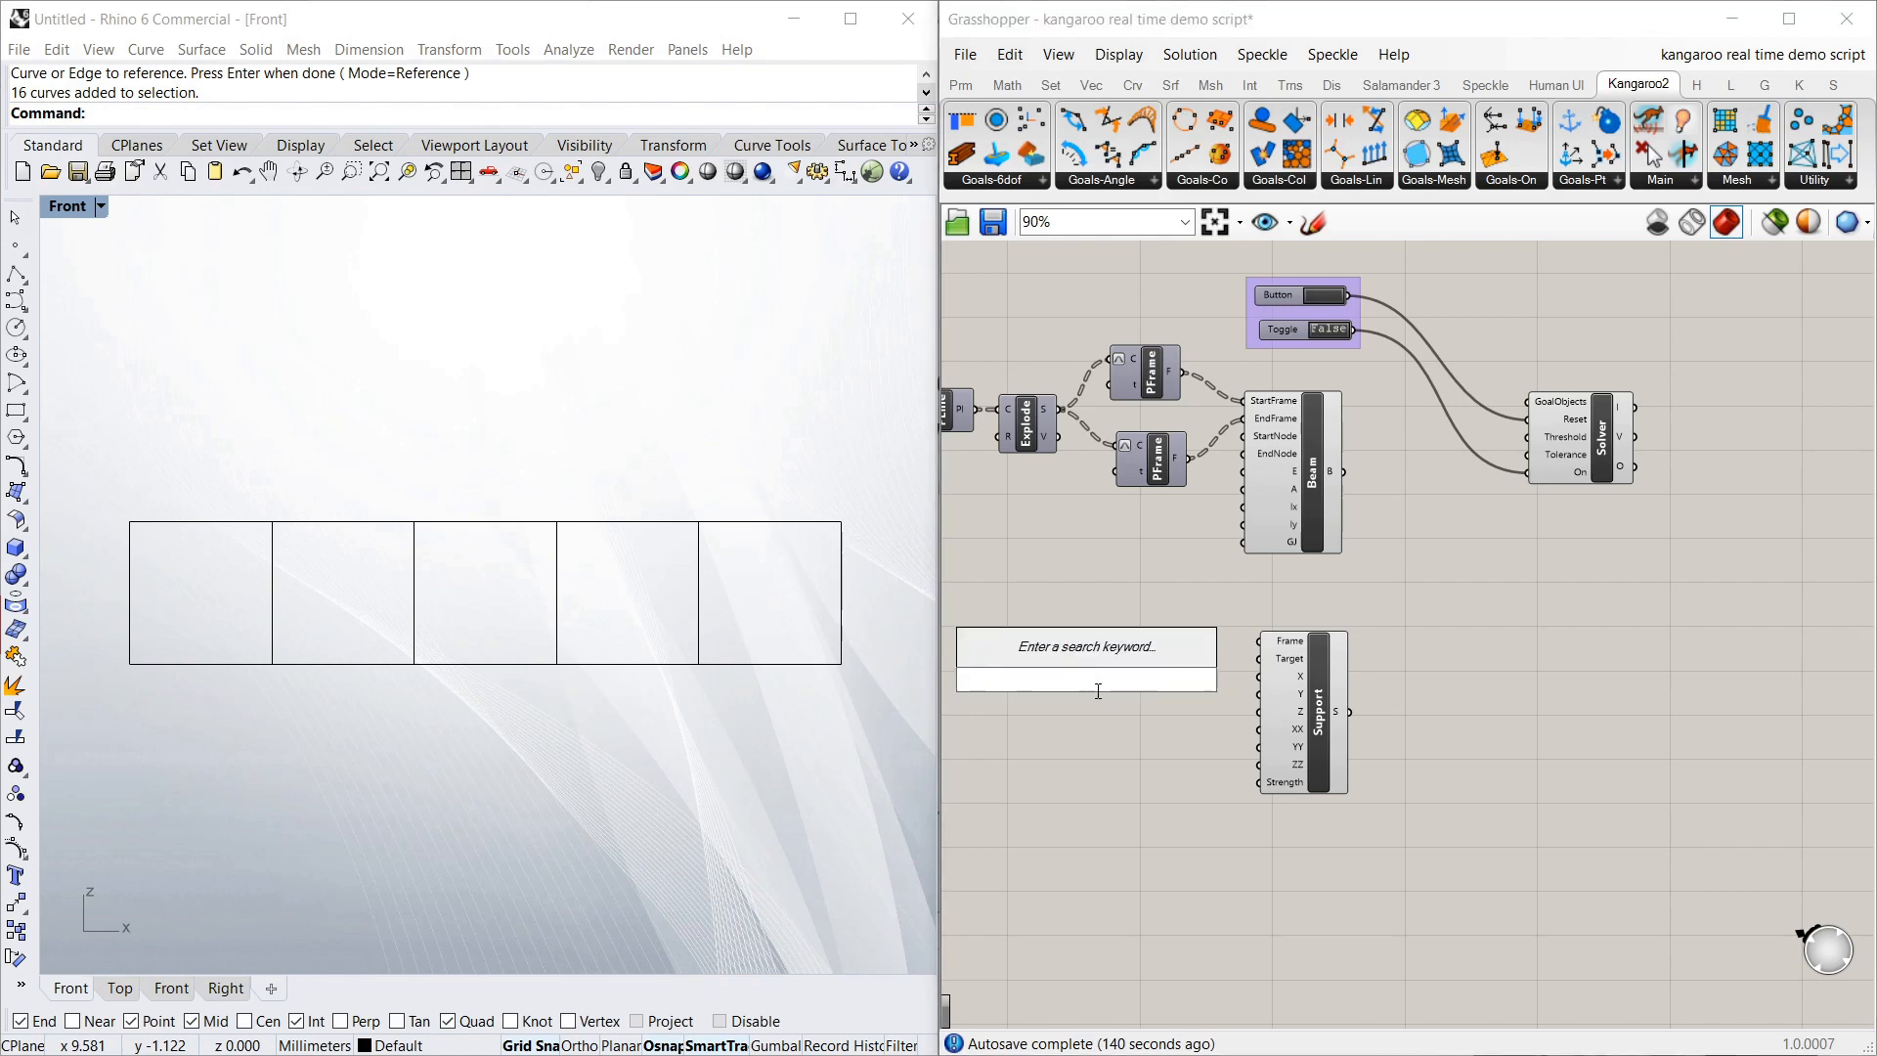
pyautogui.write('to')
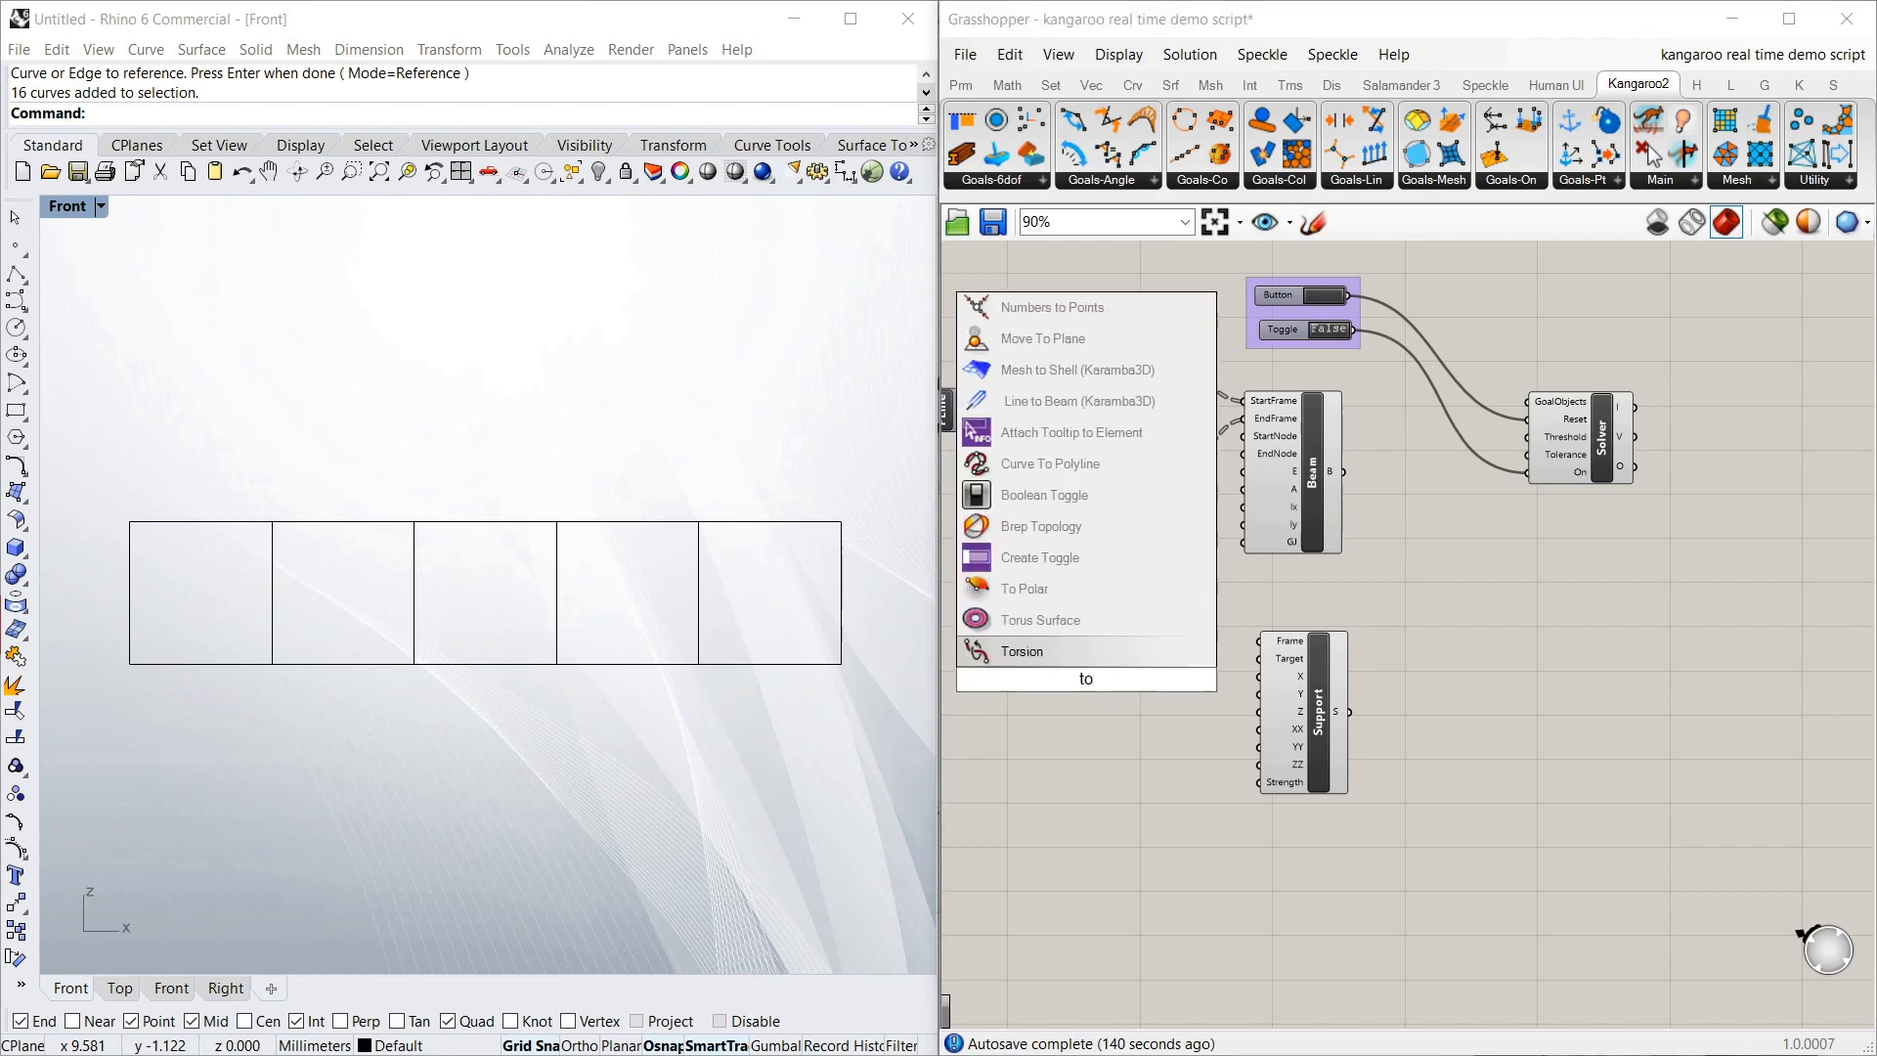
pyautogui.write('gg')
pyautogui.click(1047, 620)
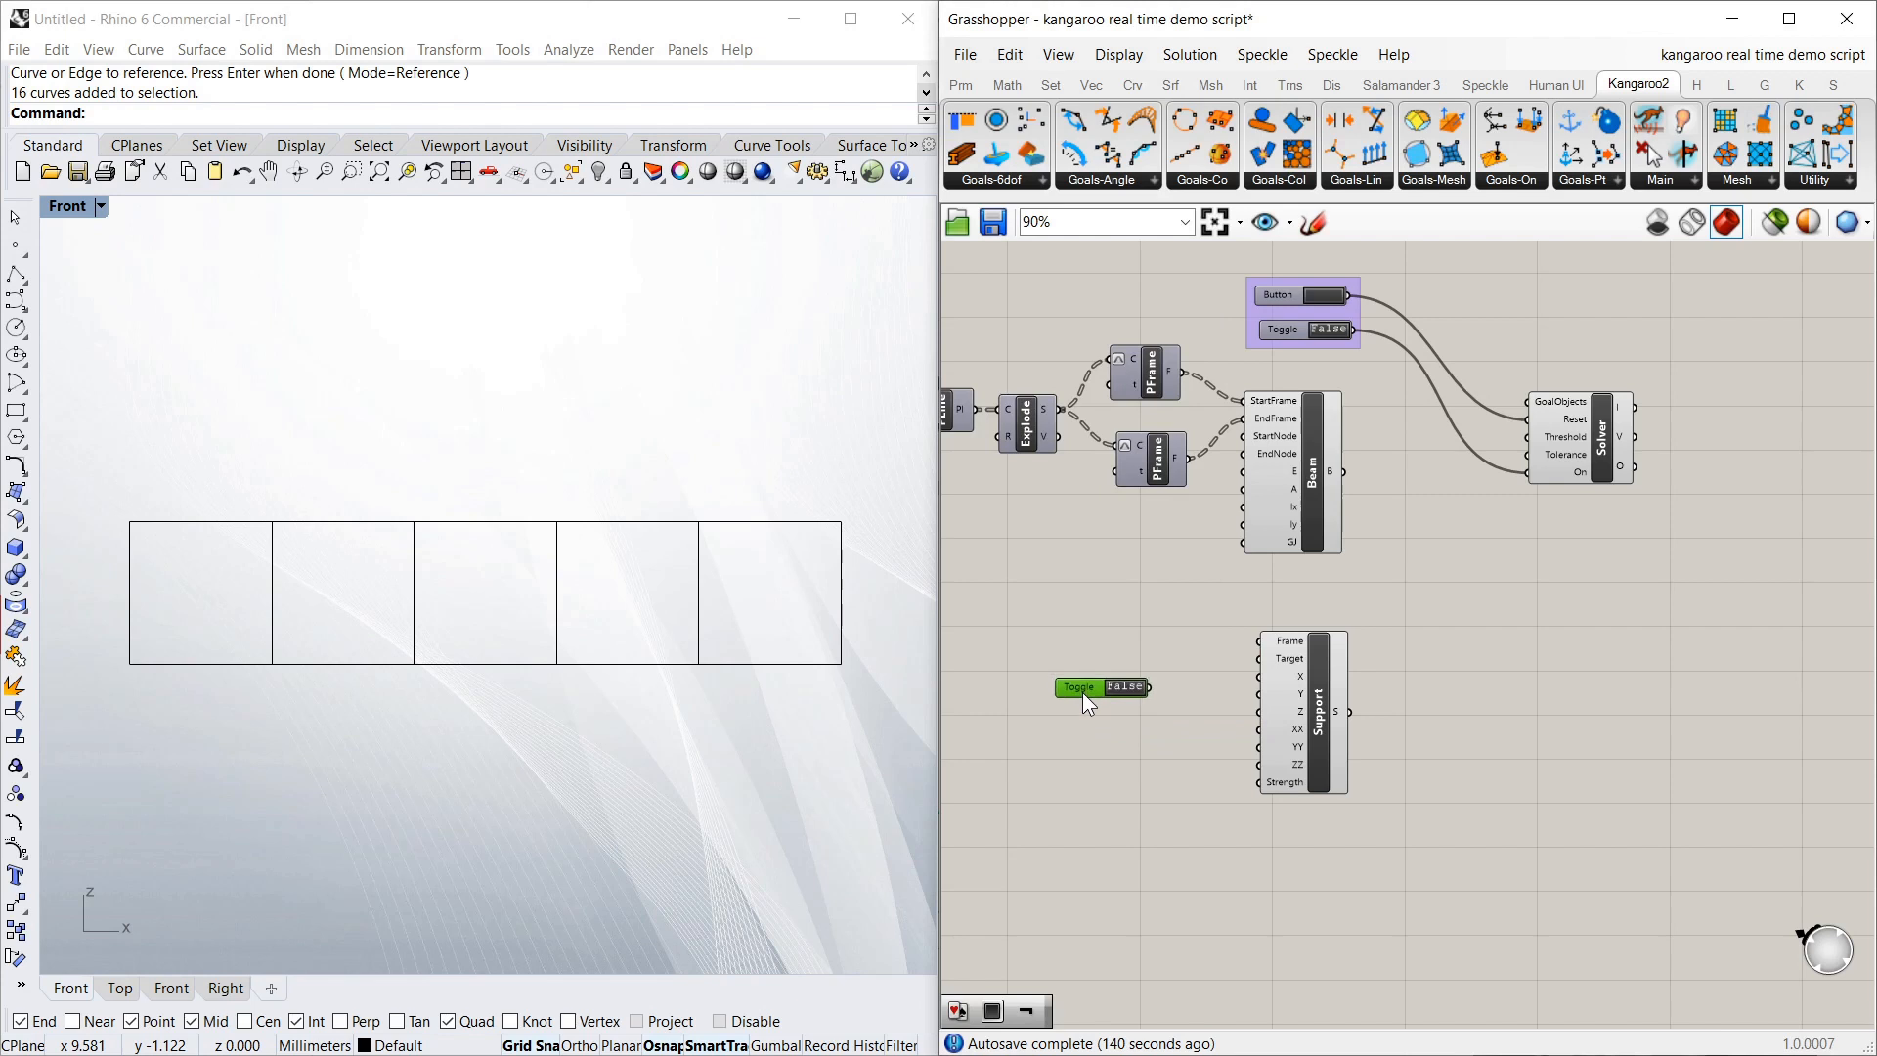
pyautogui.moveTo(1153, 692); pyautogui.dragTo(1258, 676)
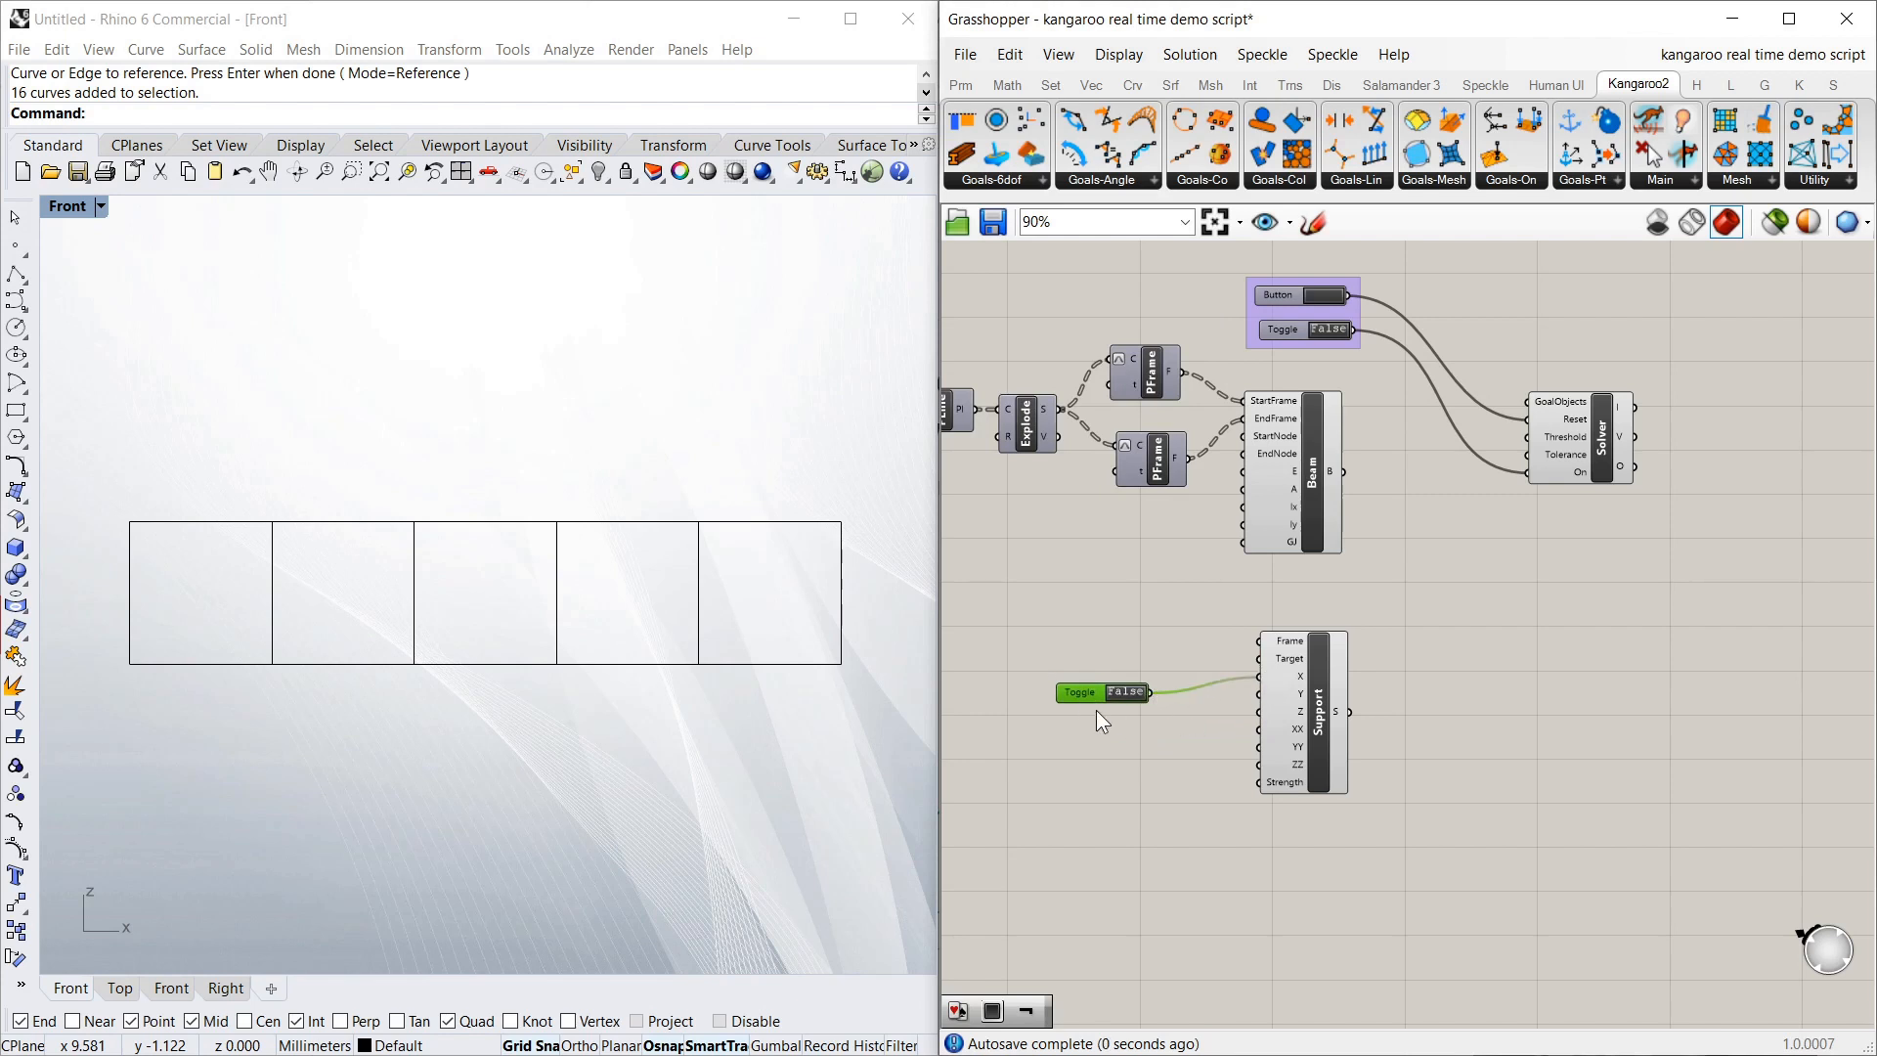
pyautogui.moveTo(1087, 695); pyautogui.dragTo(1083, 679)
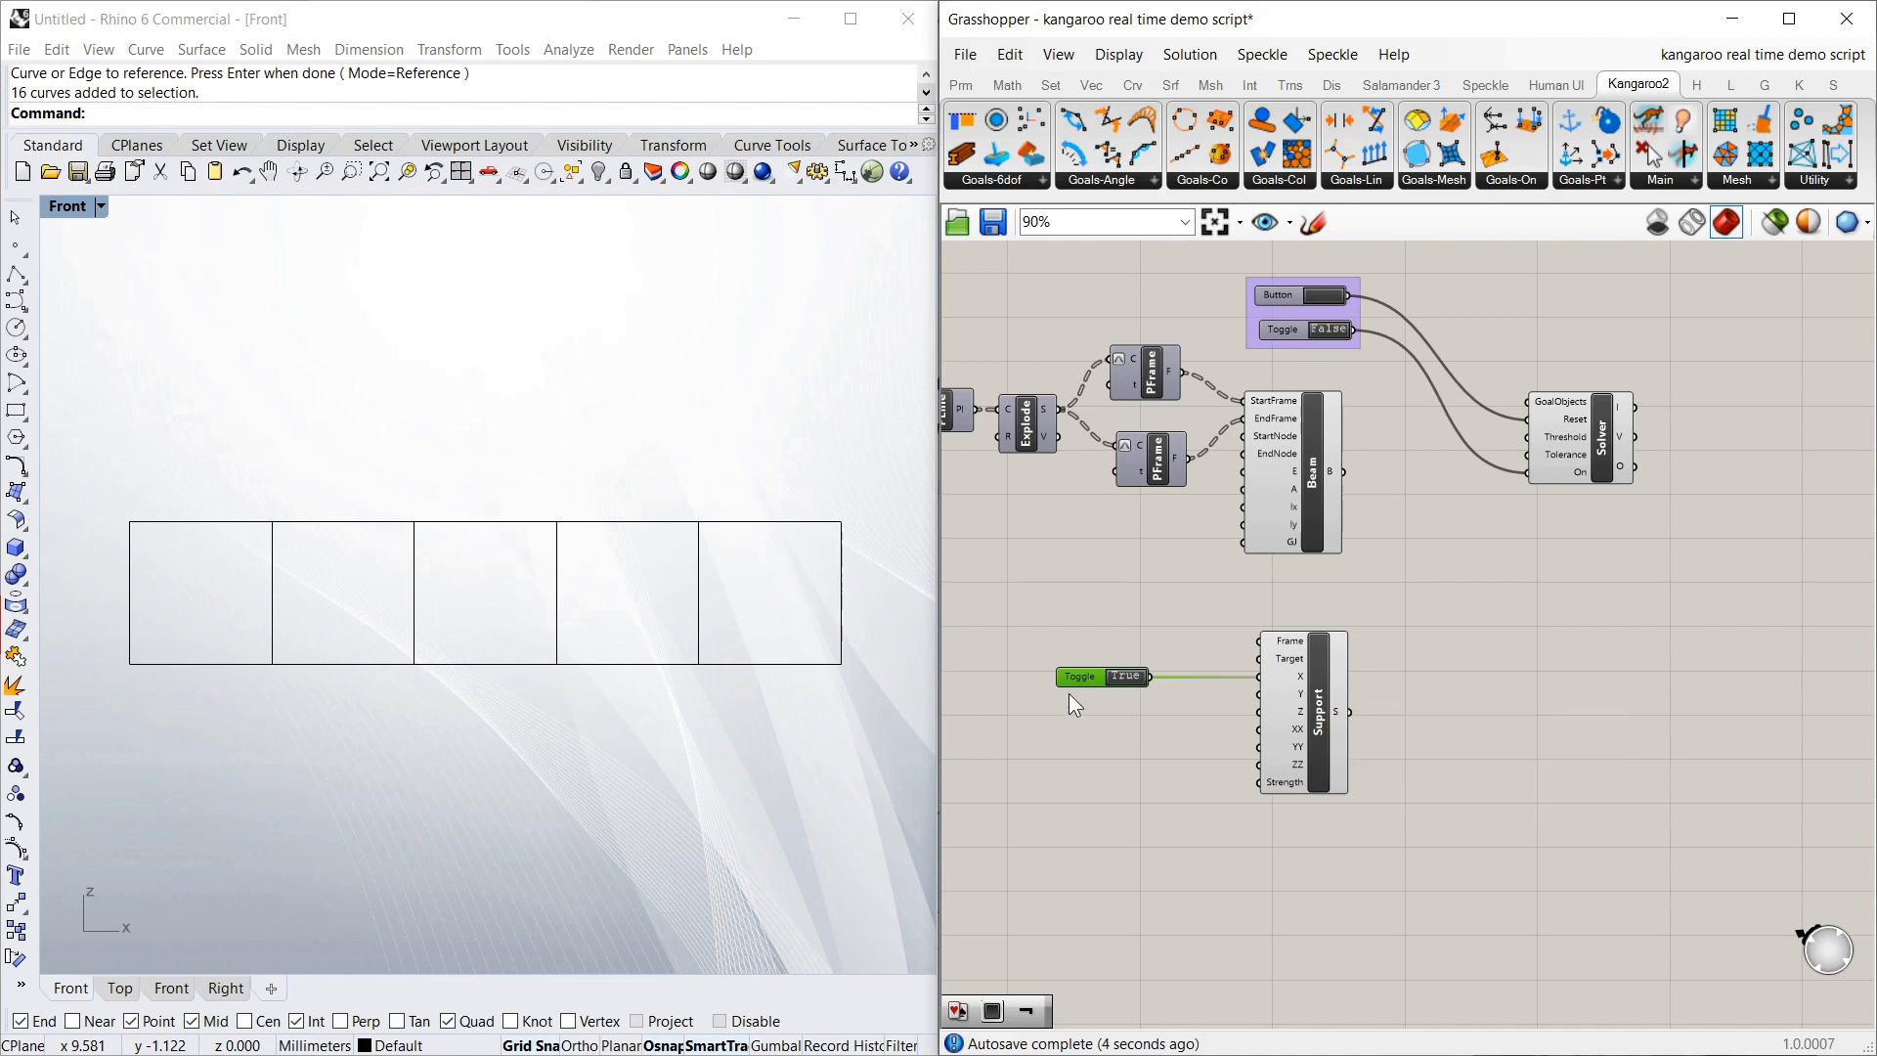
# Duplicate the True toggle for the Support's Y and Z inputs, wire both, and shift the three toggles up
pyautogui.hotkey('ctrl', 'c')
pyautogui.hotkey('ctrl', 'v')
pyautogui.moveTo(1094, 688); pyautogui.dragTo(1258, 693)
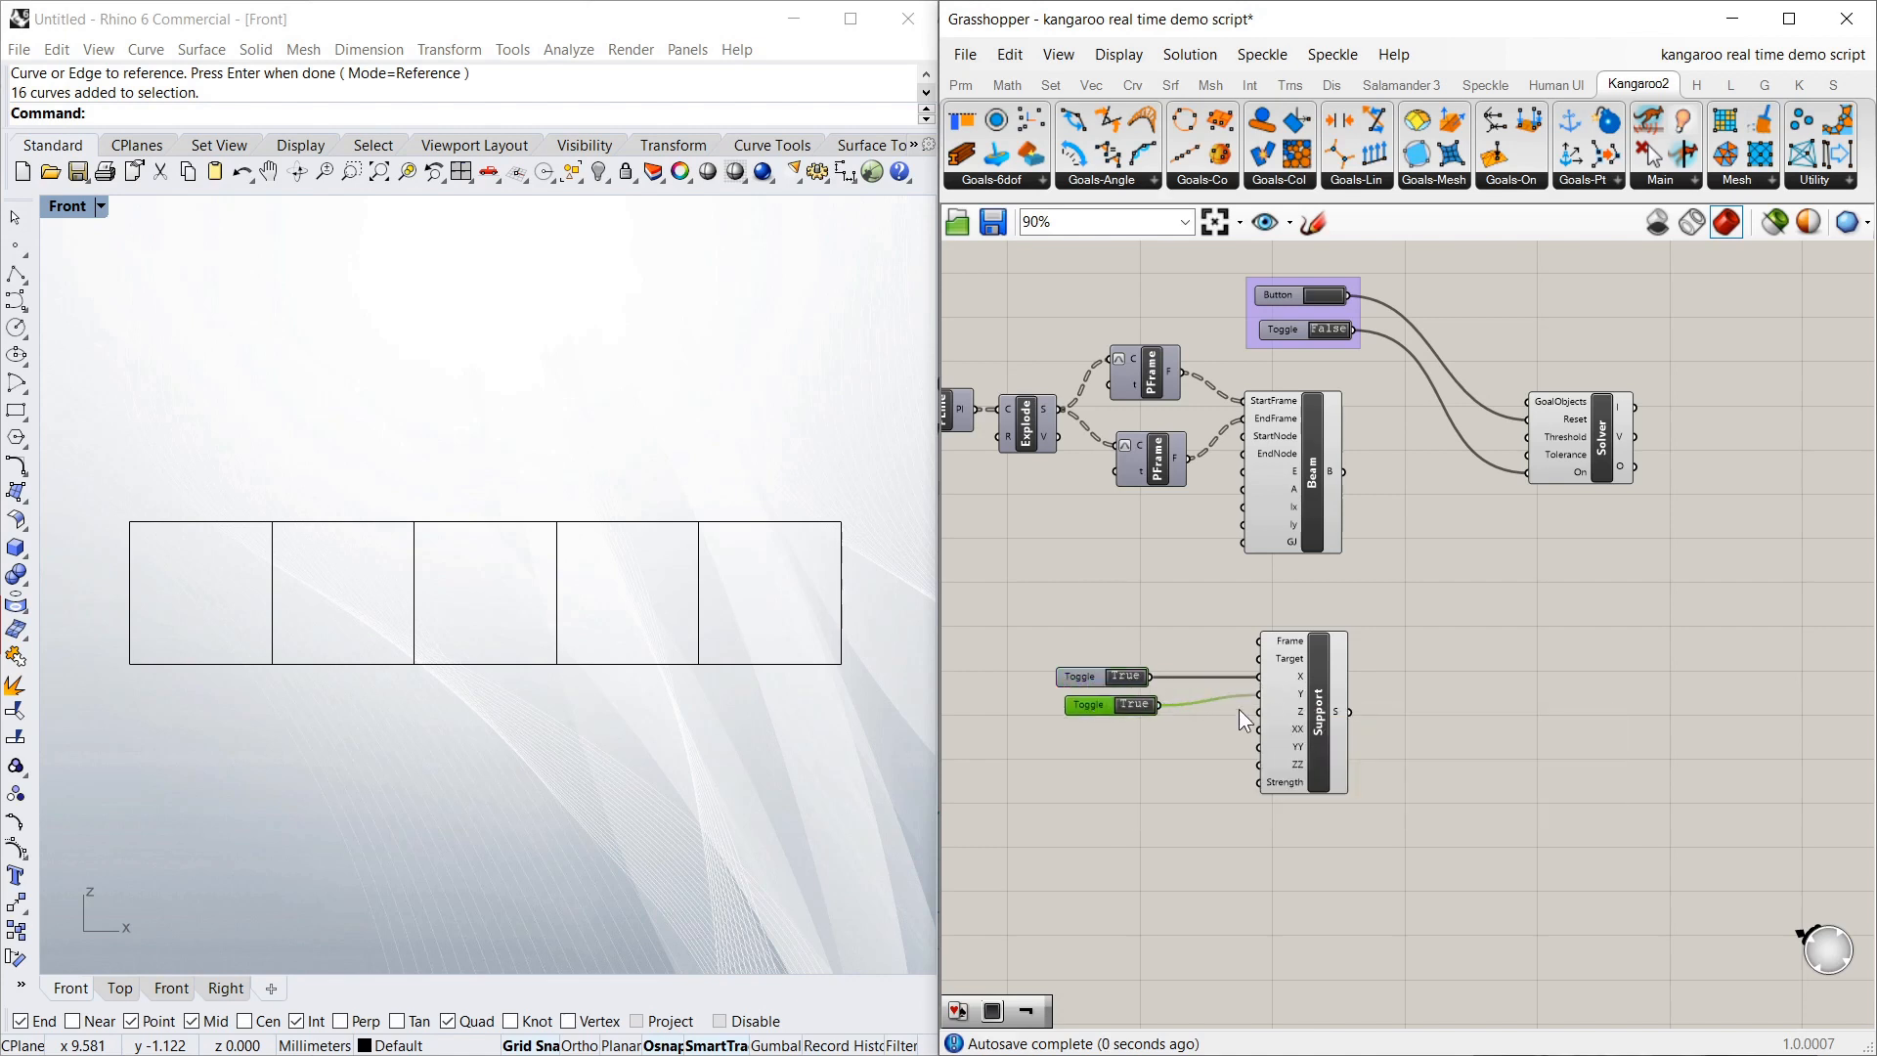
pyautogui.hotkey('ctrl', 'c')
pyautogui.hotkey('ctrl', 'v')
pyautogui.moveTo(1080, 702); pyautogui.dragTo(1259, 711)
pyautogui.moveTo(1136, 759); pyautogui.dragTo(1081, 665)
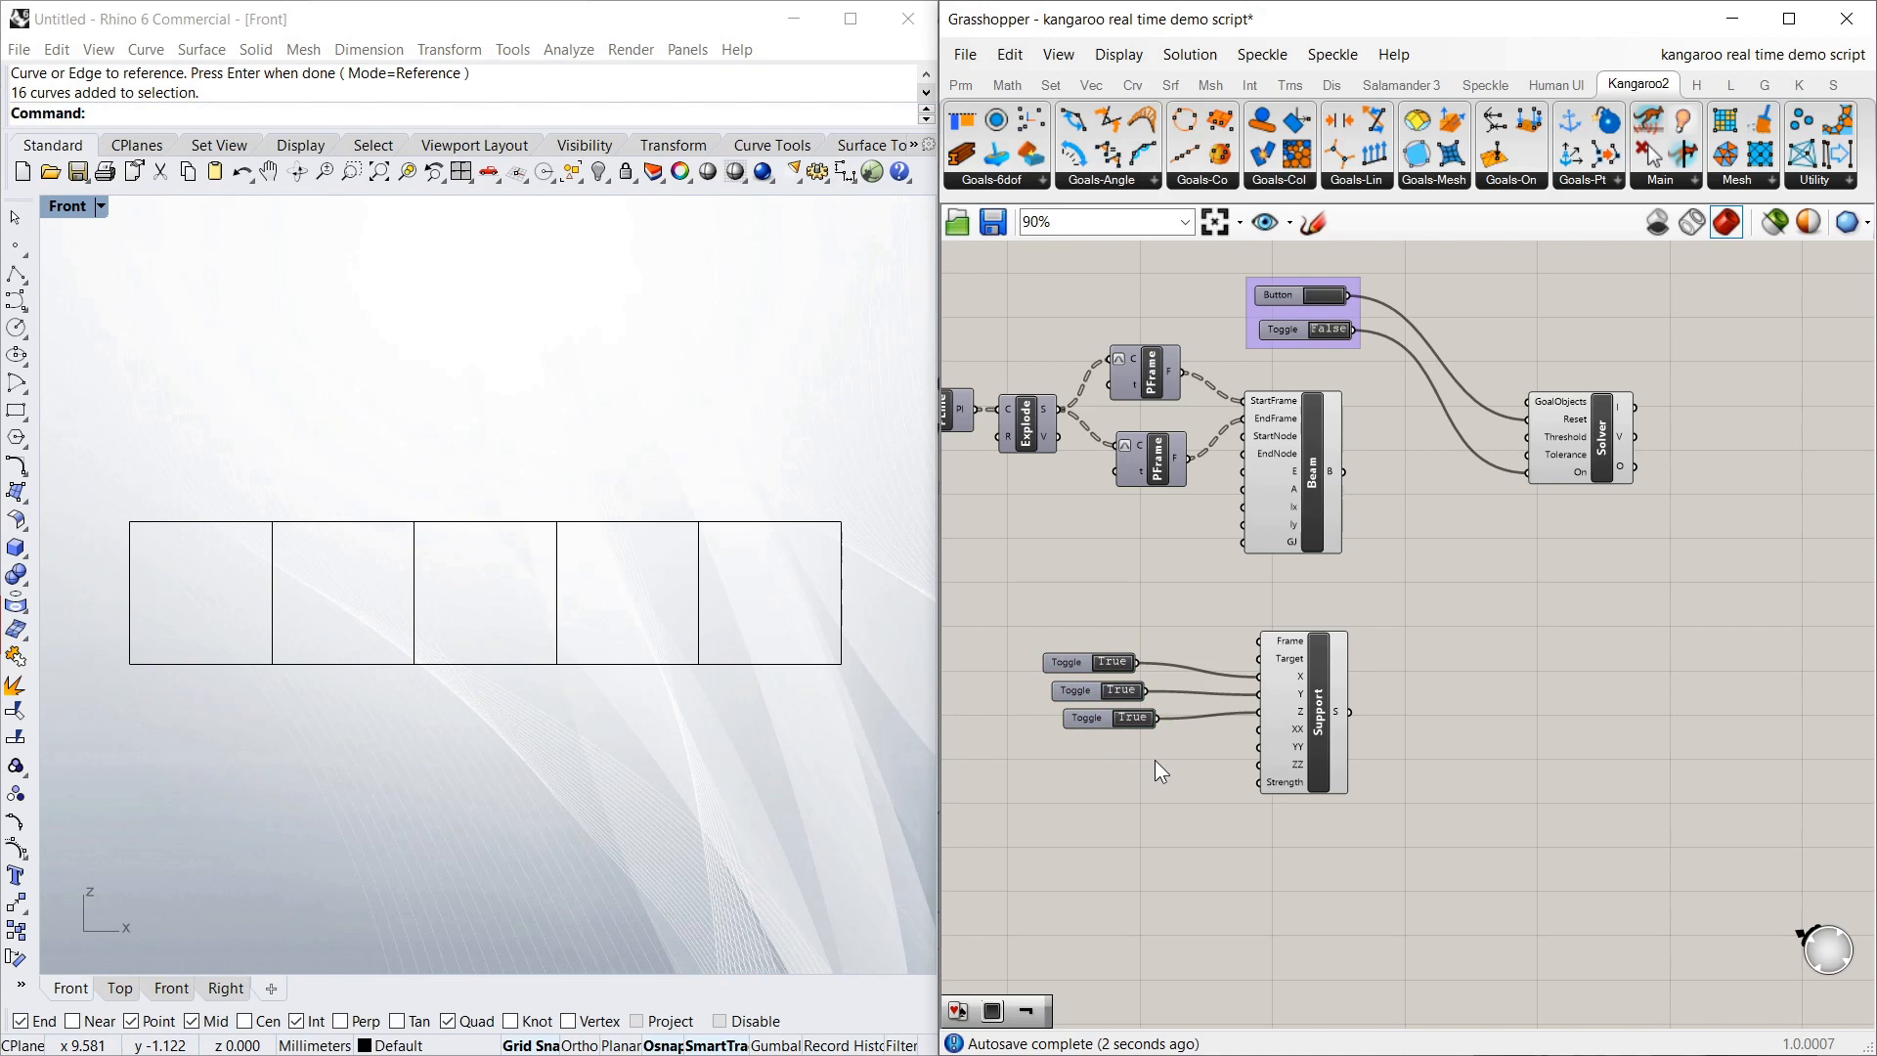
# Add two more toggle copies below, wiring a True one to the Support's XX input and a False one to YY
pyautogui.hotkey('ctrl', 'v')
pyautogui.moveTo(1115, 708); pyautogui.dragTo(1260, 729)
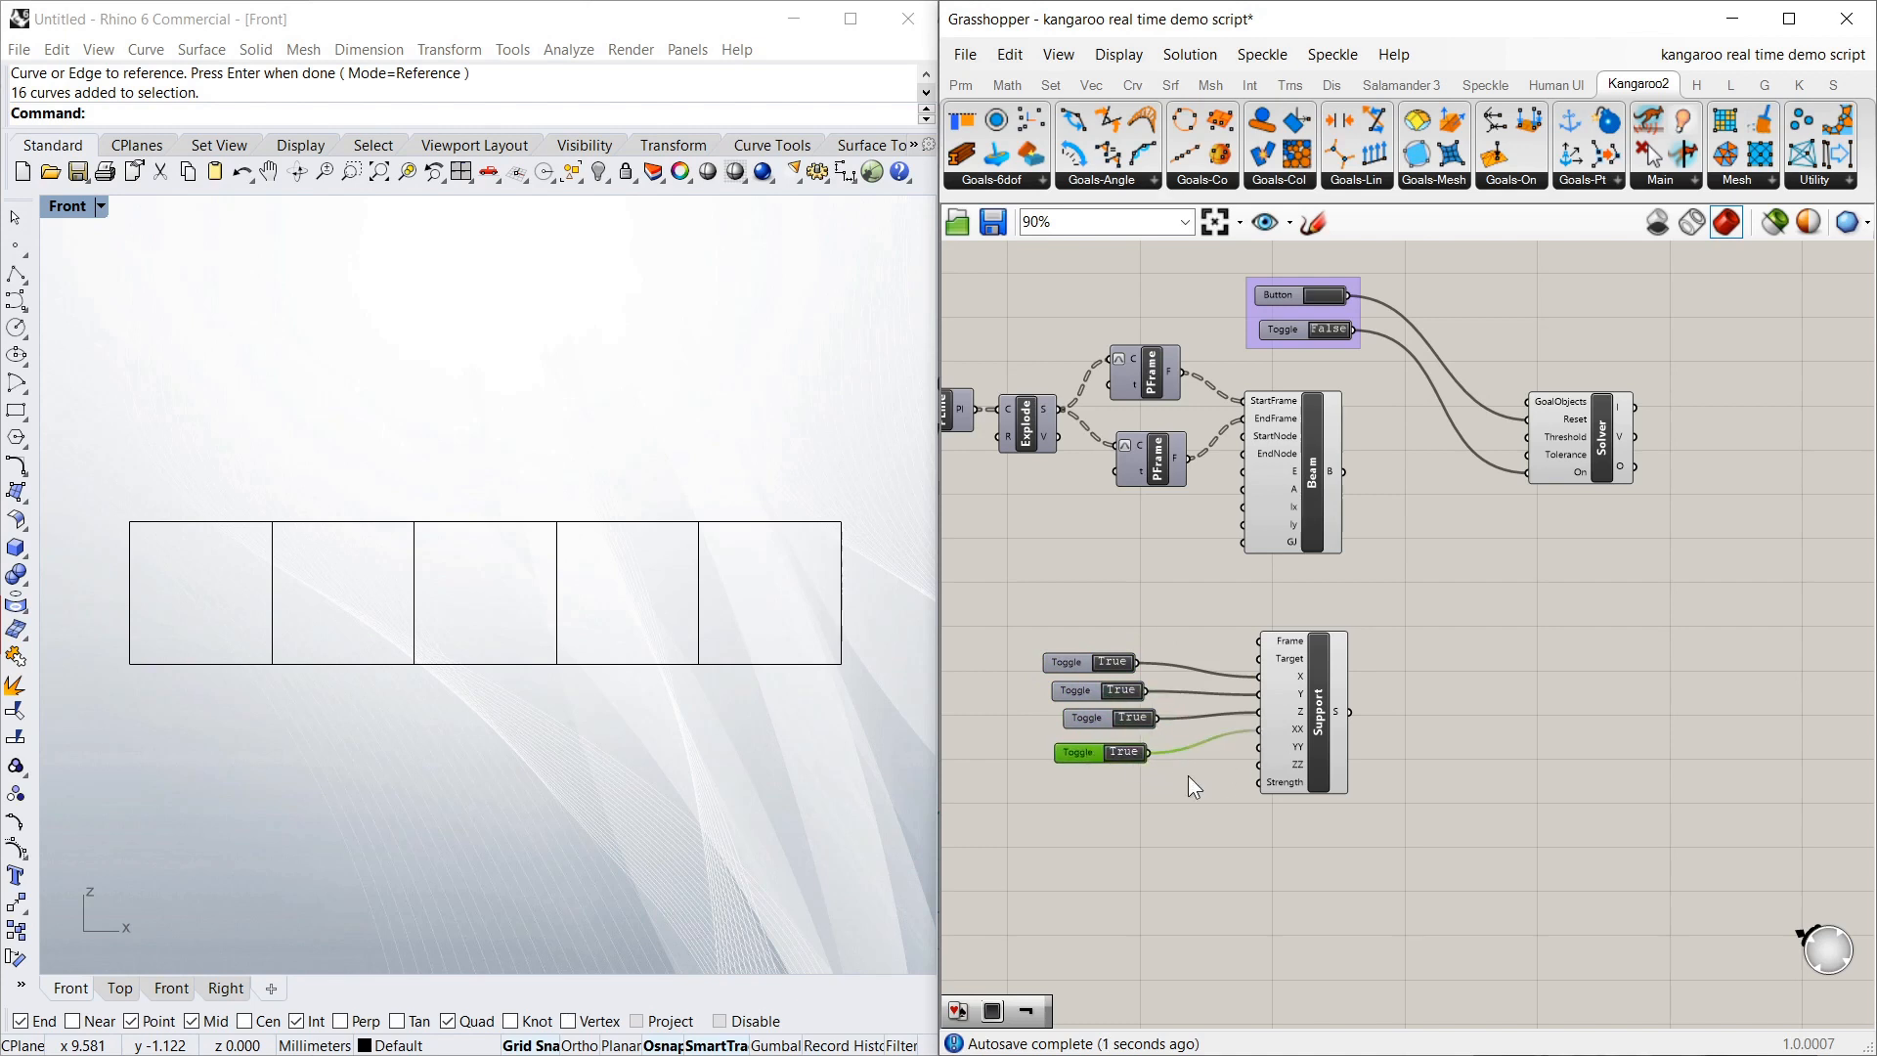
pyautogui.click(1180, 779)
pyautogui.moveTo(1109, 725); pyautogui.dragTo(1264, 747)
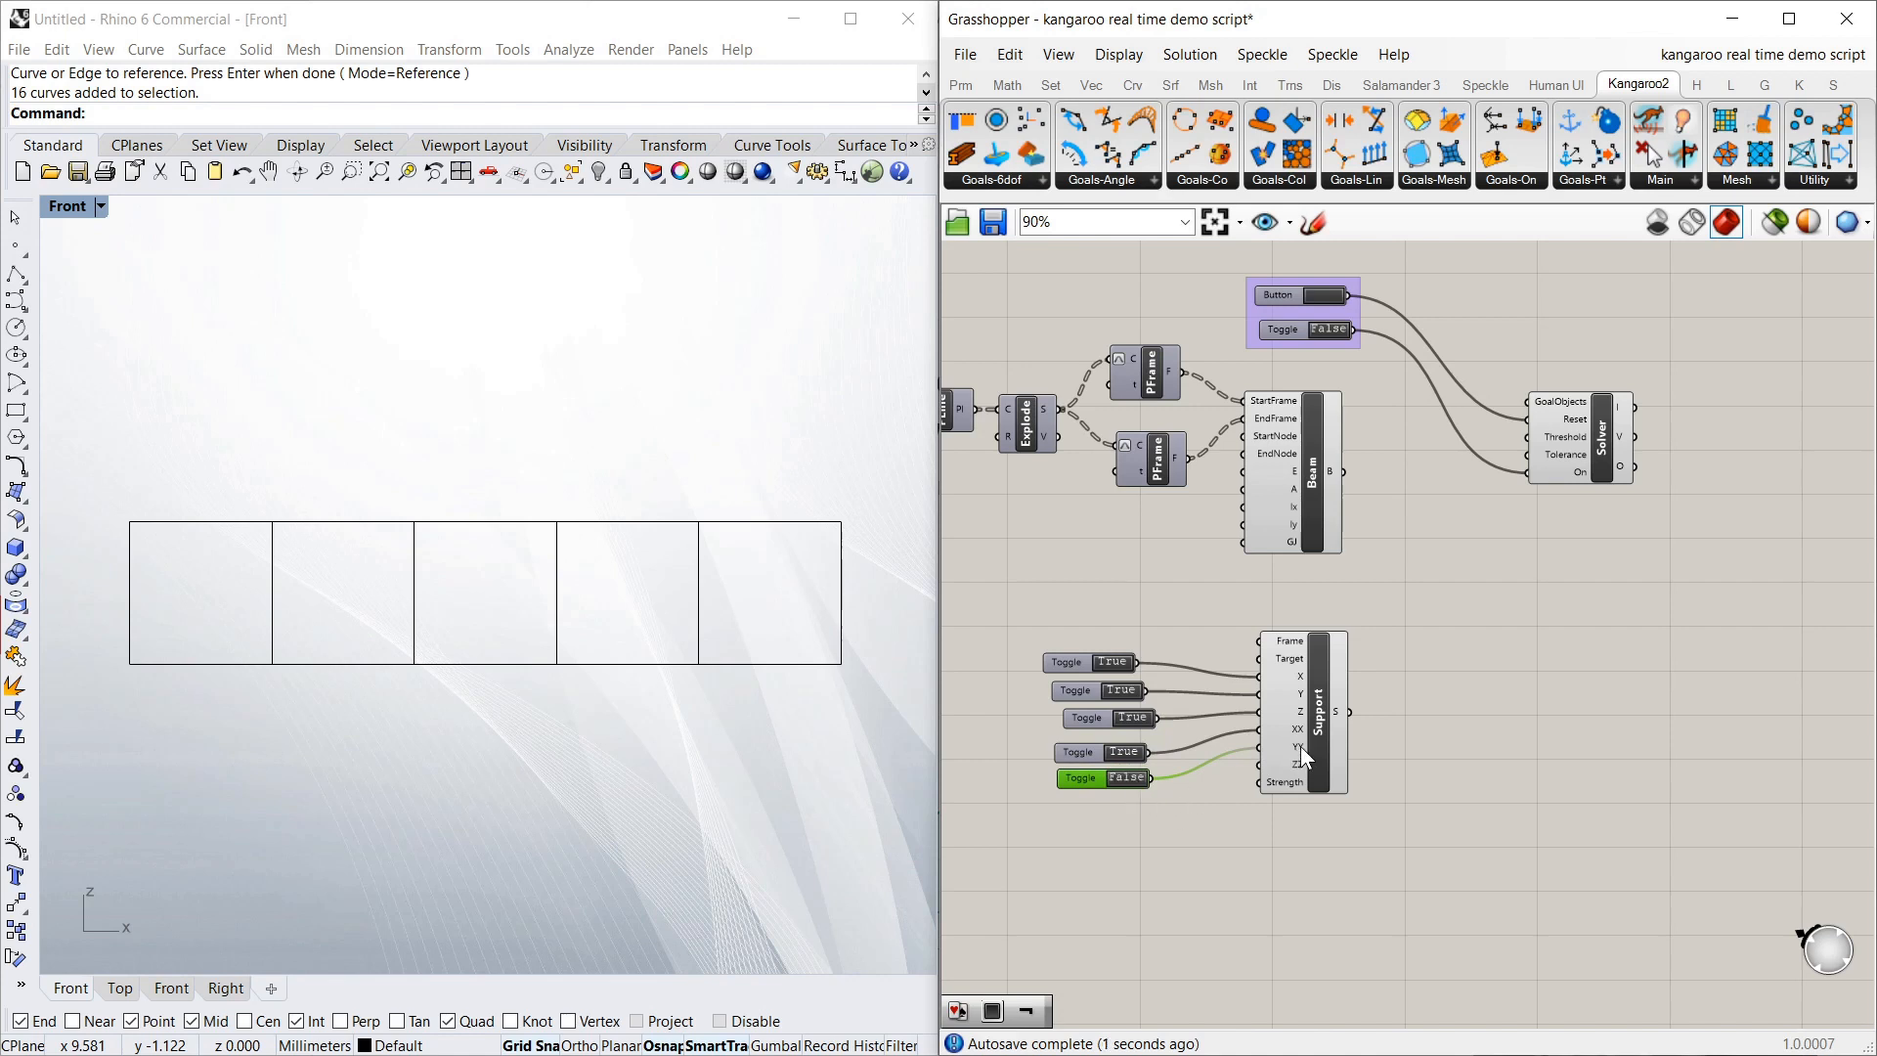
# Paste a sixth toggle set to True below the others and connect it to the Support's Strength input
pyautogui.moveTo(1299, 747)
pyautogui.click(1121, 848)
pyautogui.hotkey('ctrl', 'v')
pyautogui.moveTo(1130, 725); pyautogui.dragTo(1255, 782)
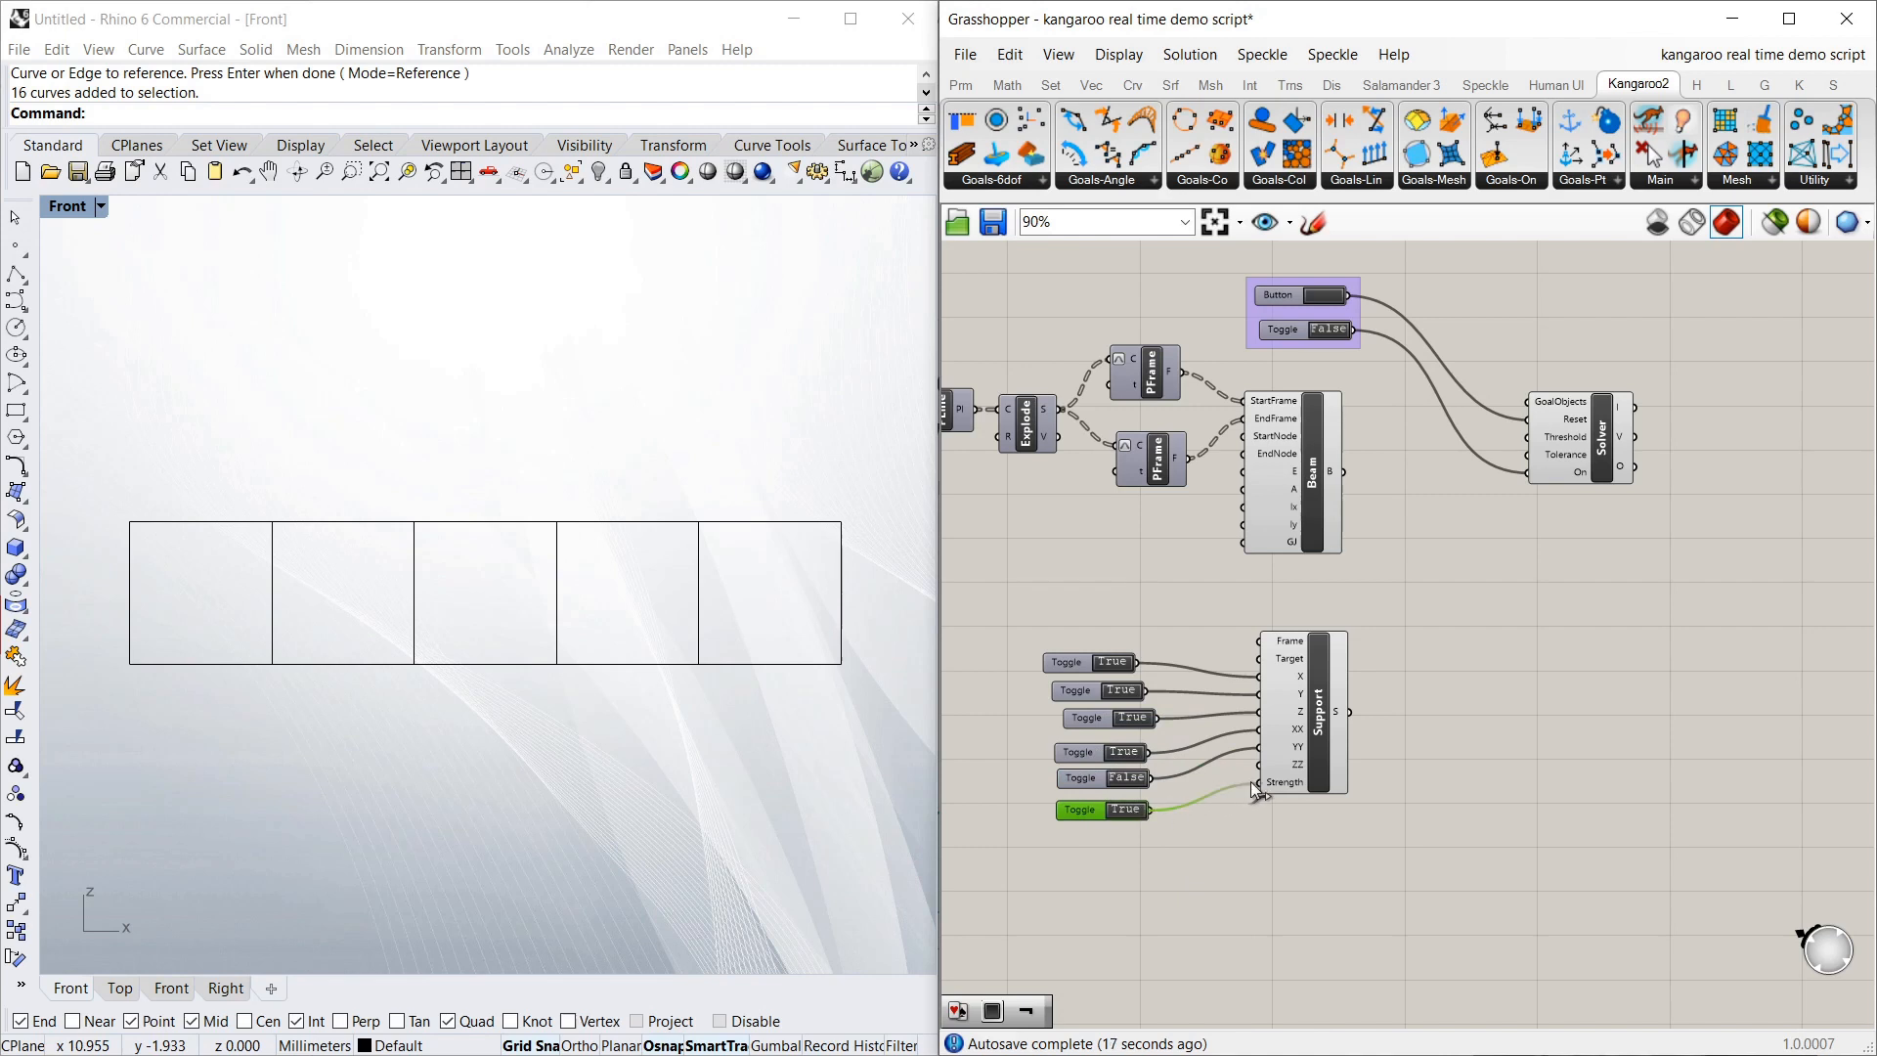
pyautogui.click(1247, 846)
# Align the six toggles along their left edges and distribute them evenly in the vertical direction
pyautogui.moveTo(1098, 831); pyautogui.dragTo(1011, 637)
pyautogui.click(1085, 638)
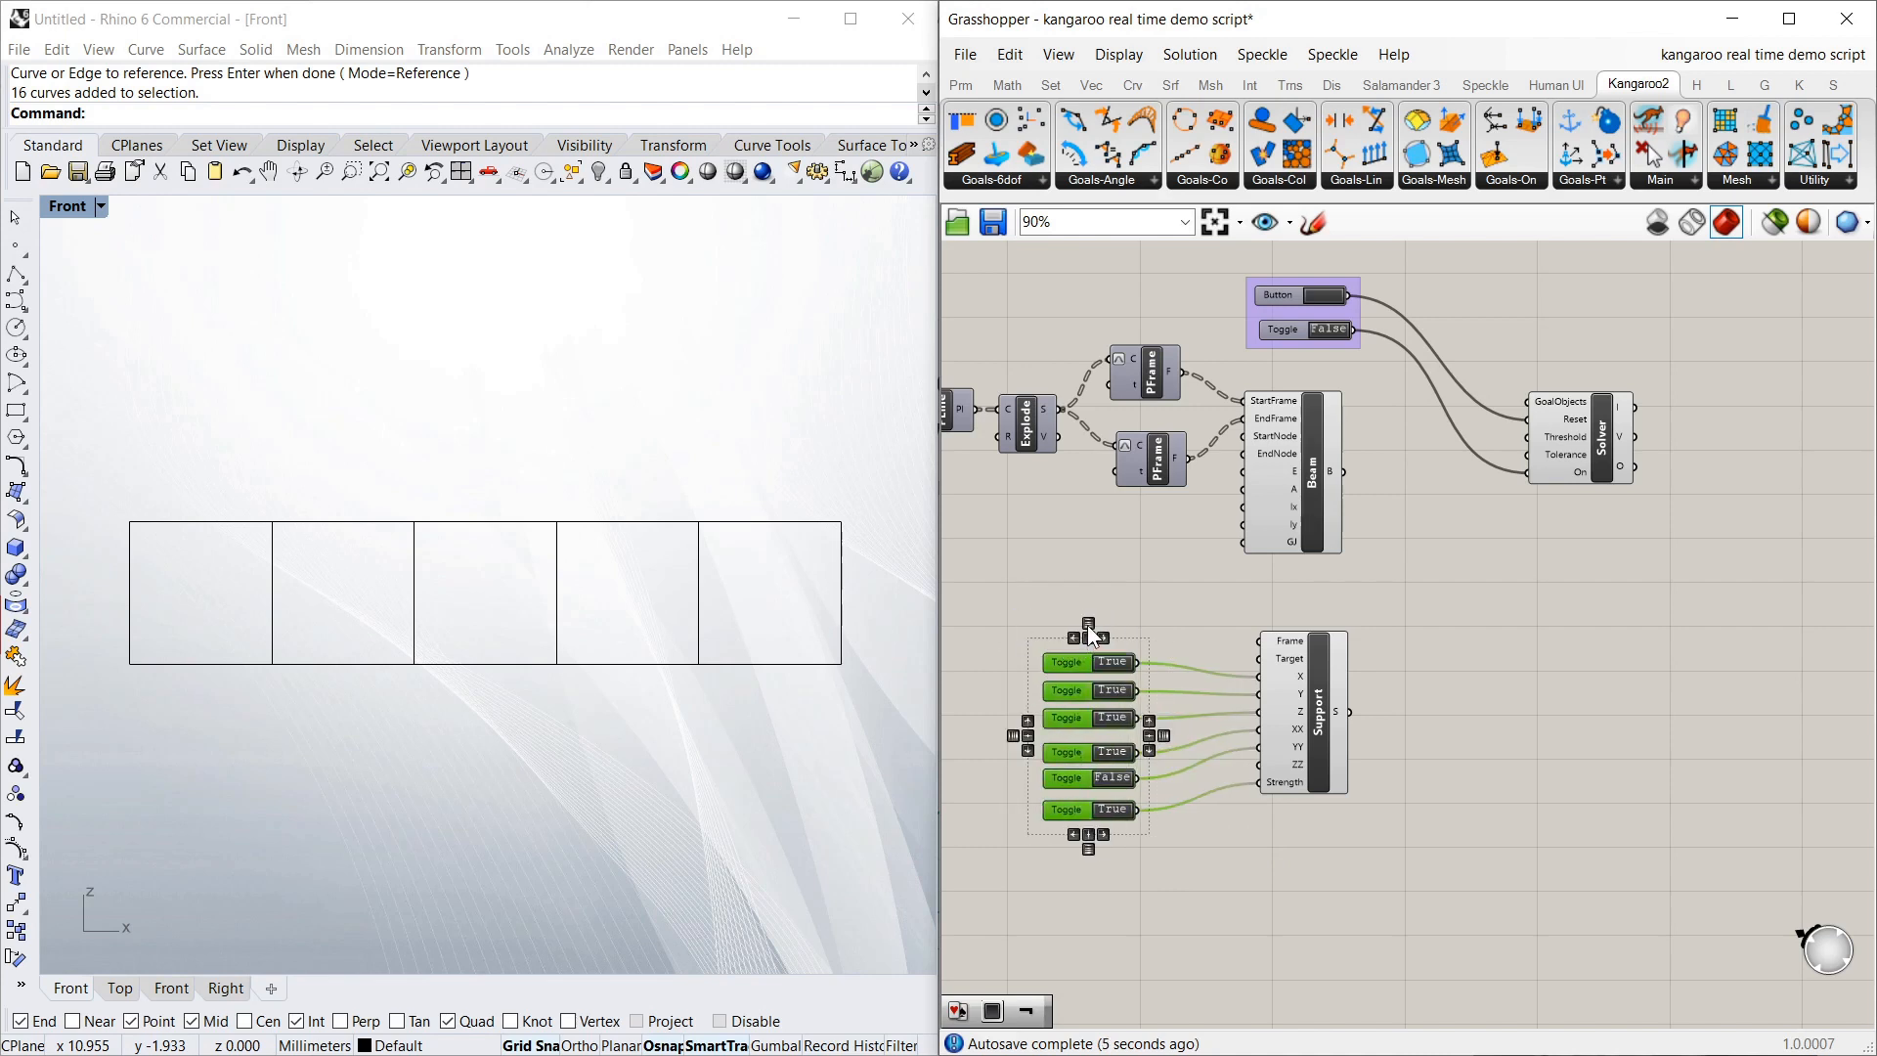
pyautogui.click(1087, 624)
pyautogui.click(1152, 665)
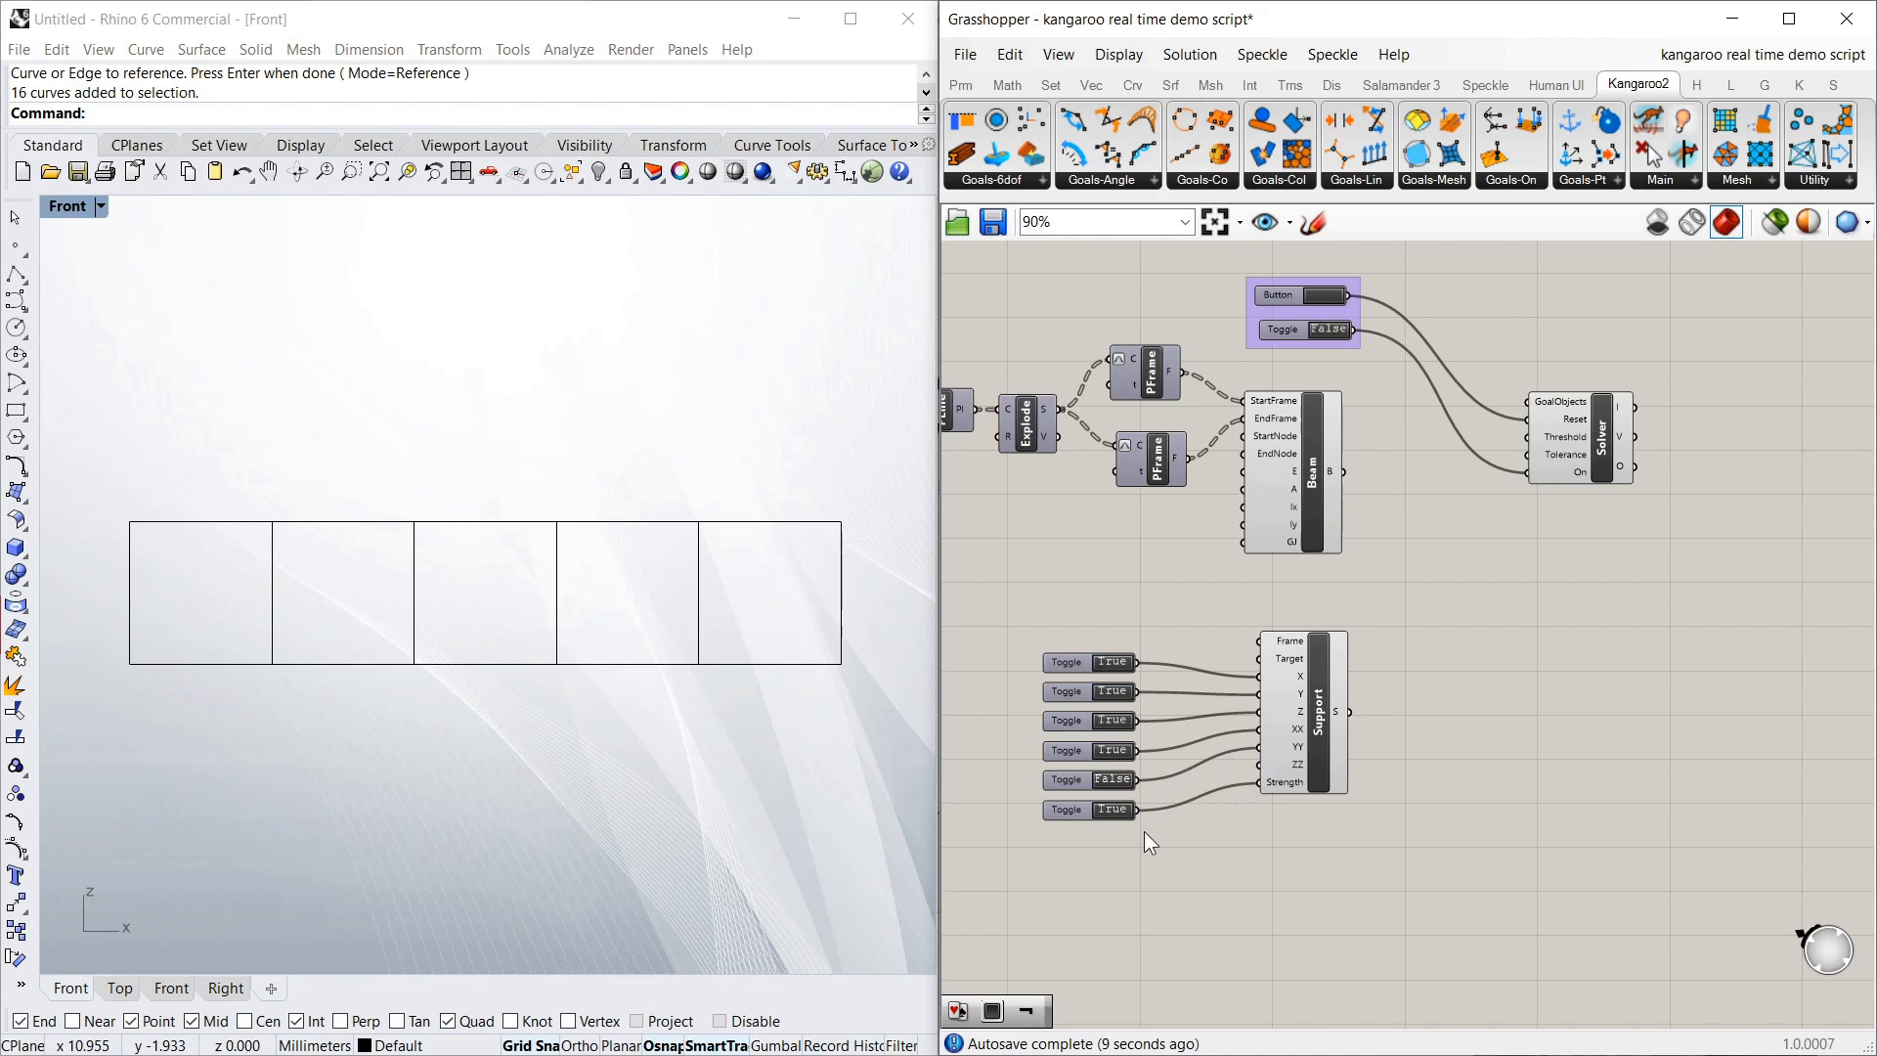
# Move the lowest toggle's wire from the Support's Strength input to ZZ and lower the component level with its toggles
pyautogui.rightClick(1277, 783)
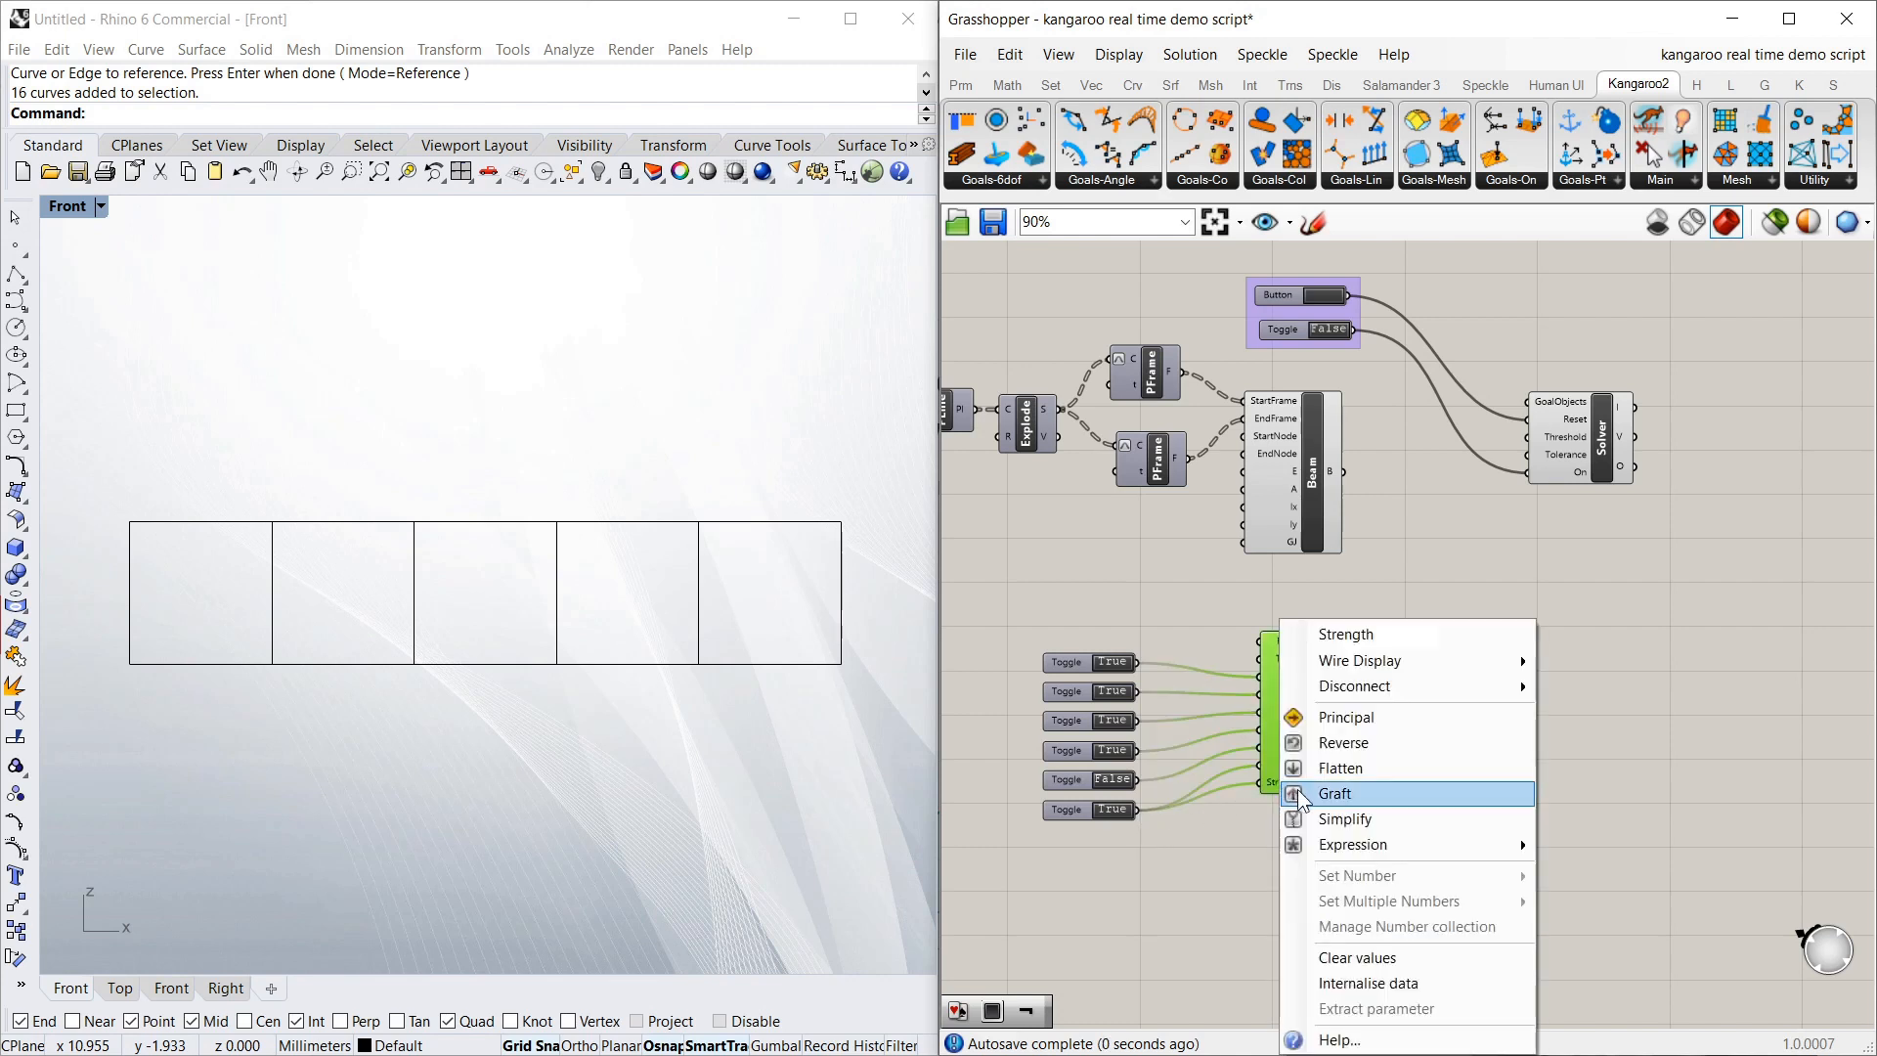
pyautogui.click(1563, 686)
pyautogui.moveTo(1316, 704); pyautogui.dragTo(1312, 725)
pyautogui.click(1353, 736)
pyautogui.click(1353, 735)
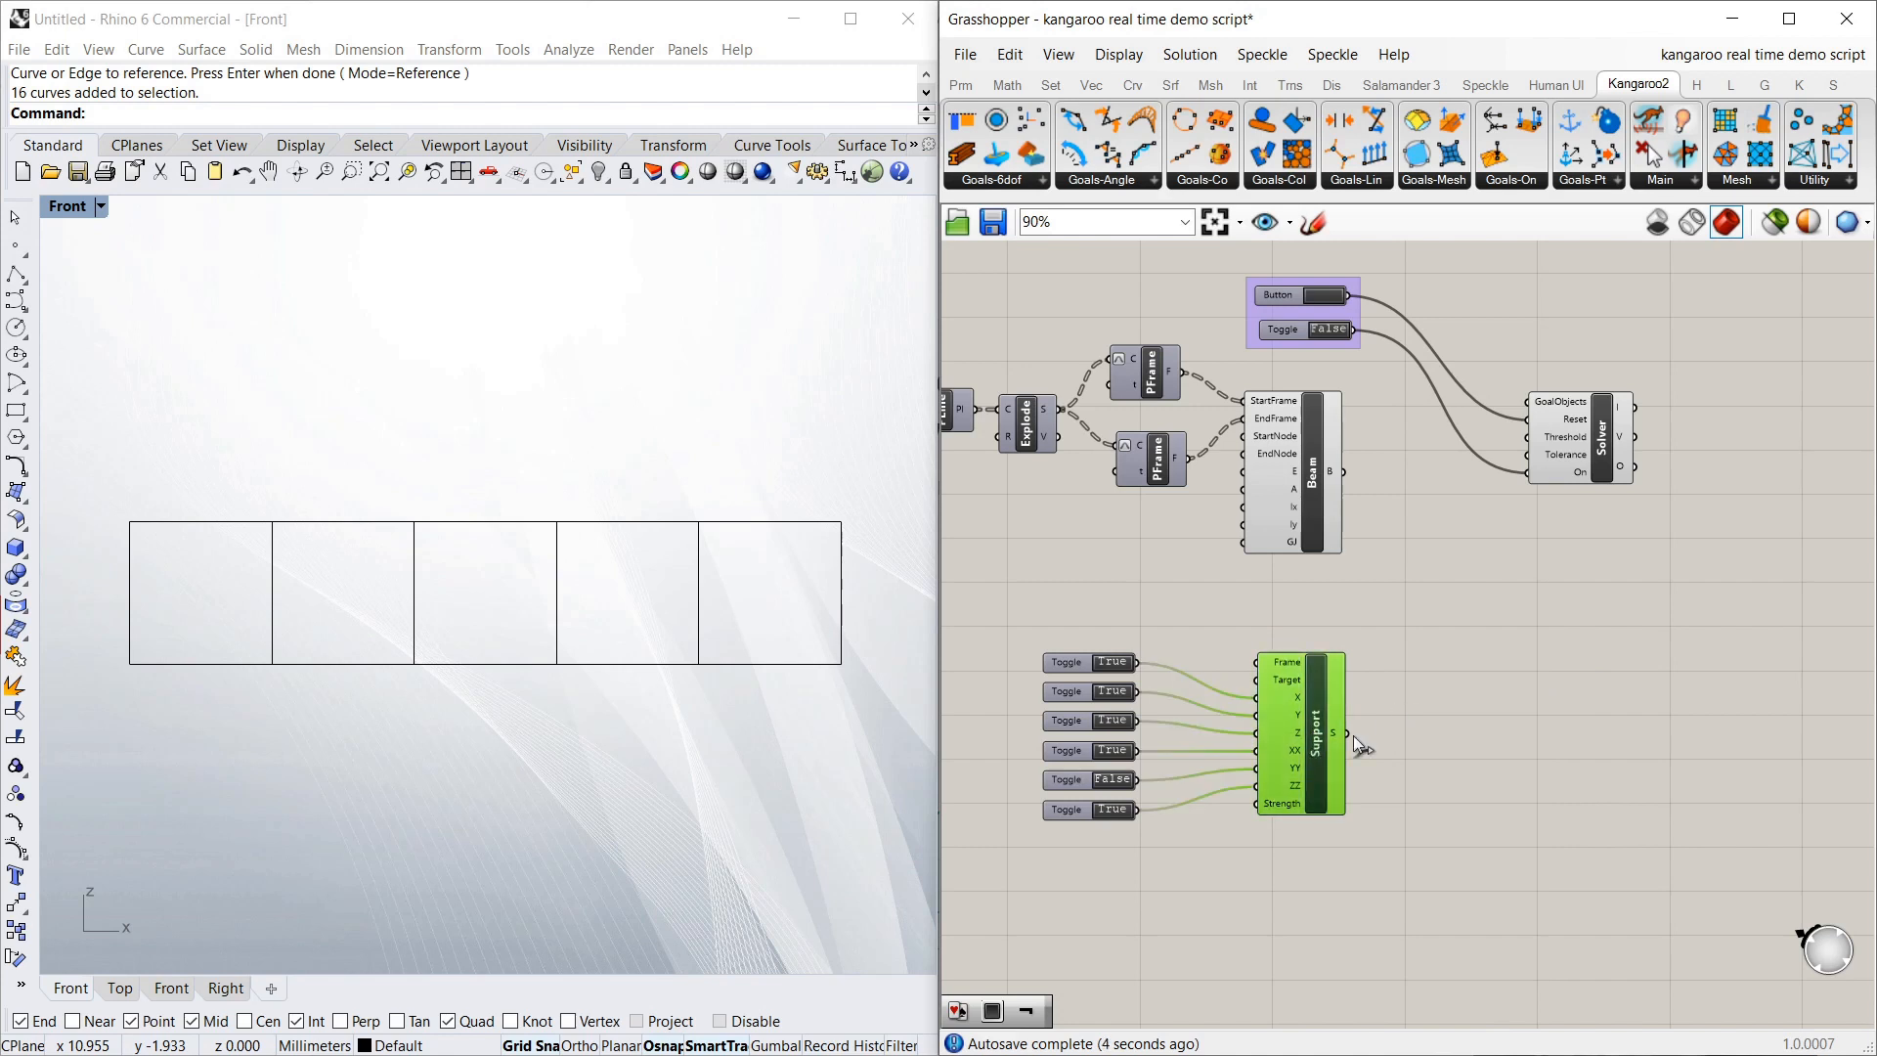
pyautogui.click(1418, 728)
# Duplicate the Support component together with its six toggles and place the copy directly below the original
pyautogui.scroll(-1, 1417, 727)
pyautogui.moveTo(1403, 772); pyautogui.dragTo(1115, 601)
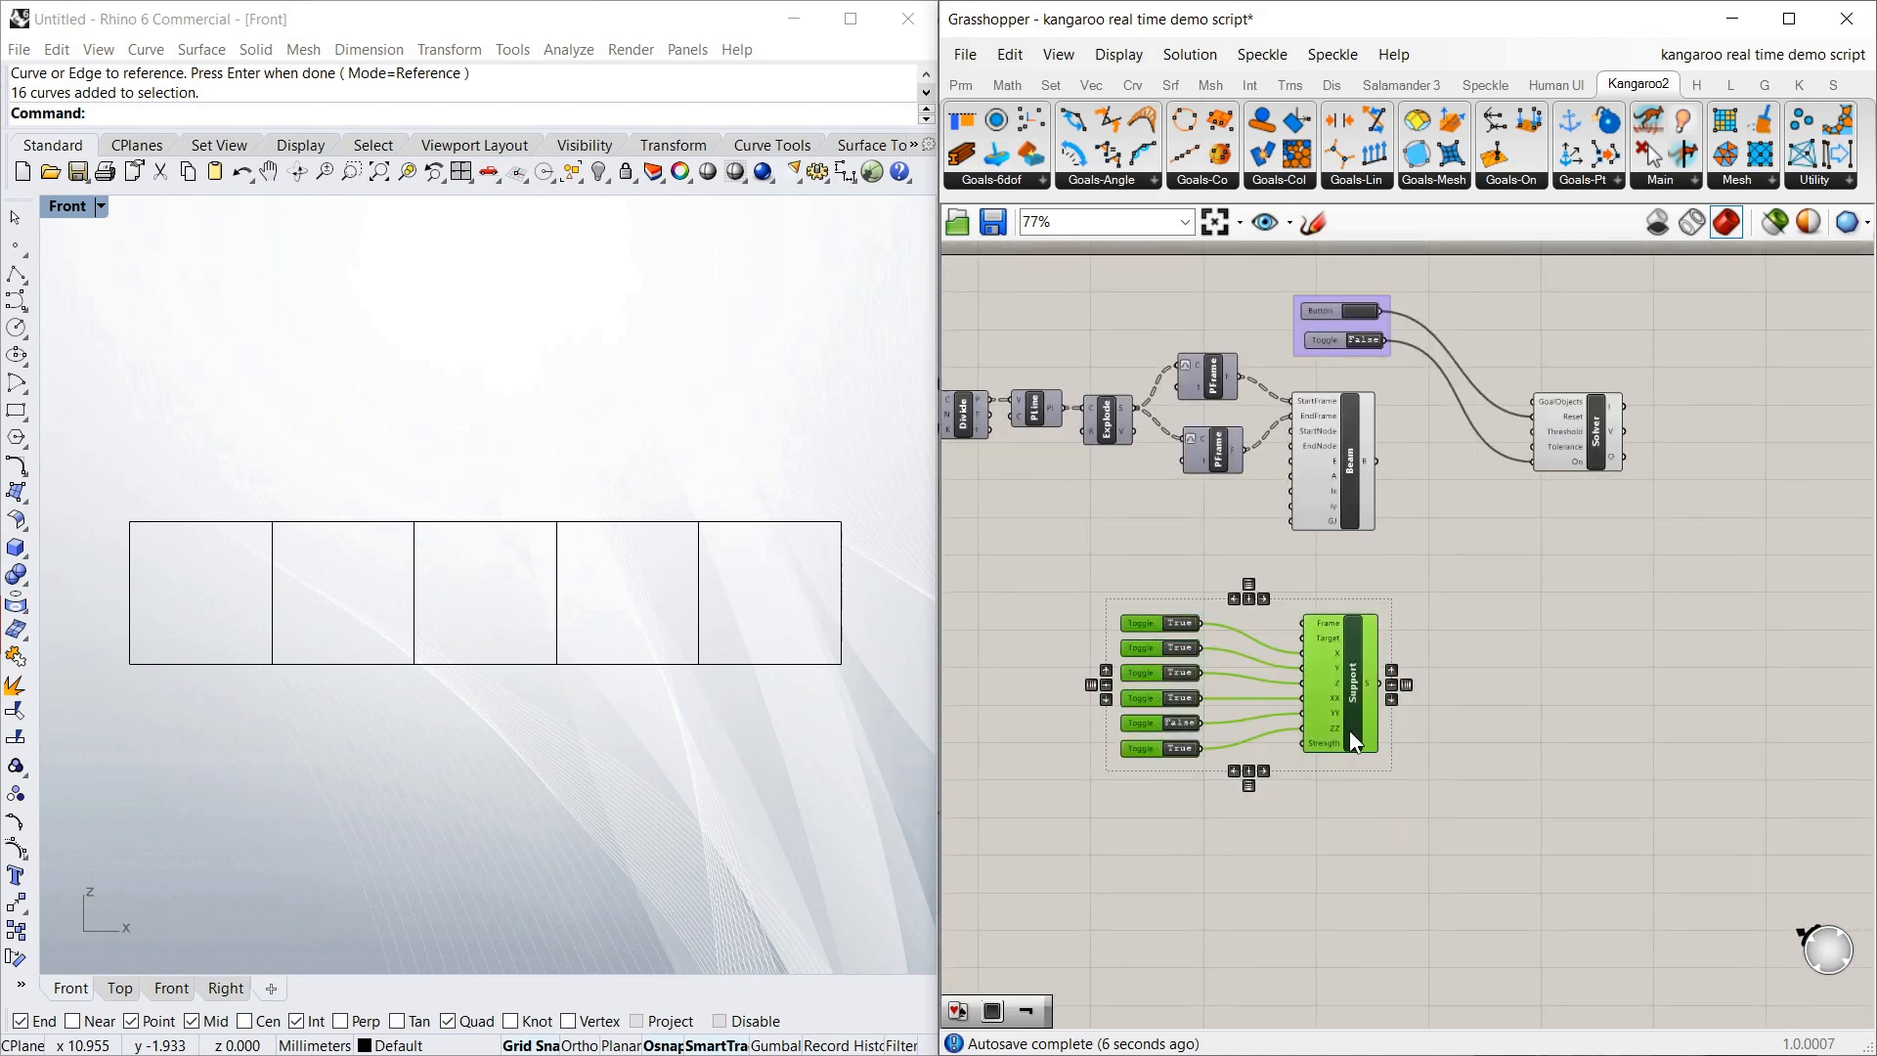
pyautogui.click(1394, 743)
pyautogui.moveTo(1430, 790); pyautogui.dragTo(1141, 629)
pyautogui.moveTo(1321, 653); pyautogui.dragTo(1359, 842)
pyautogui.click(1191, 577)
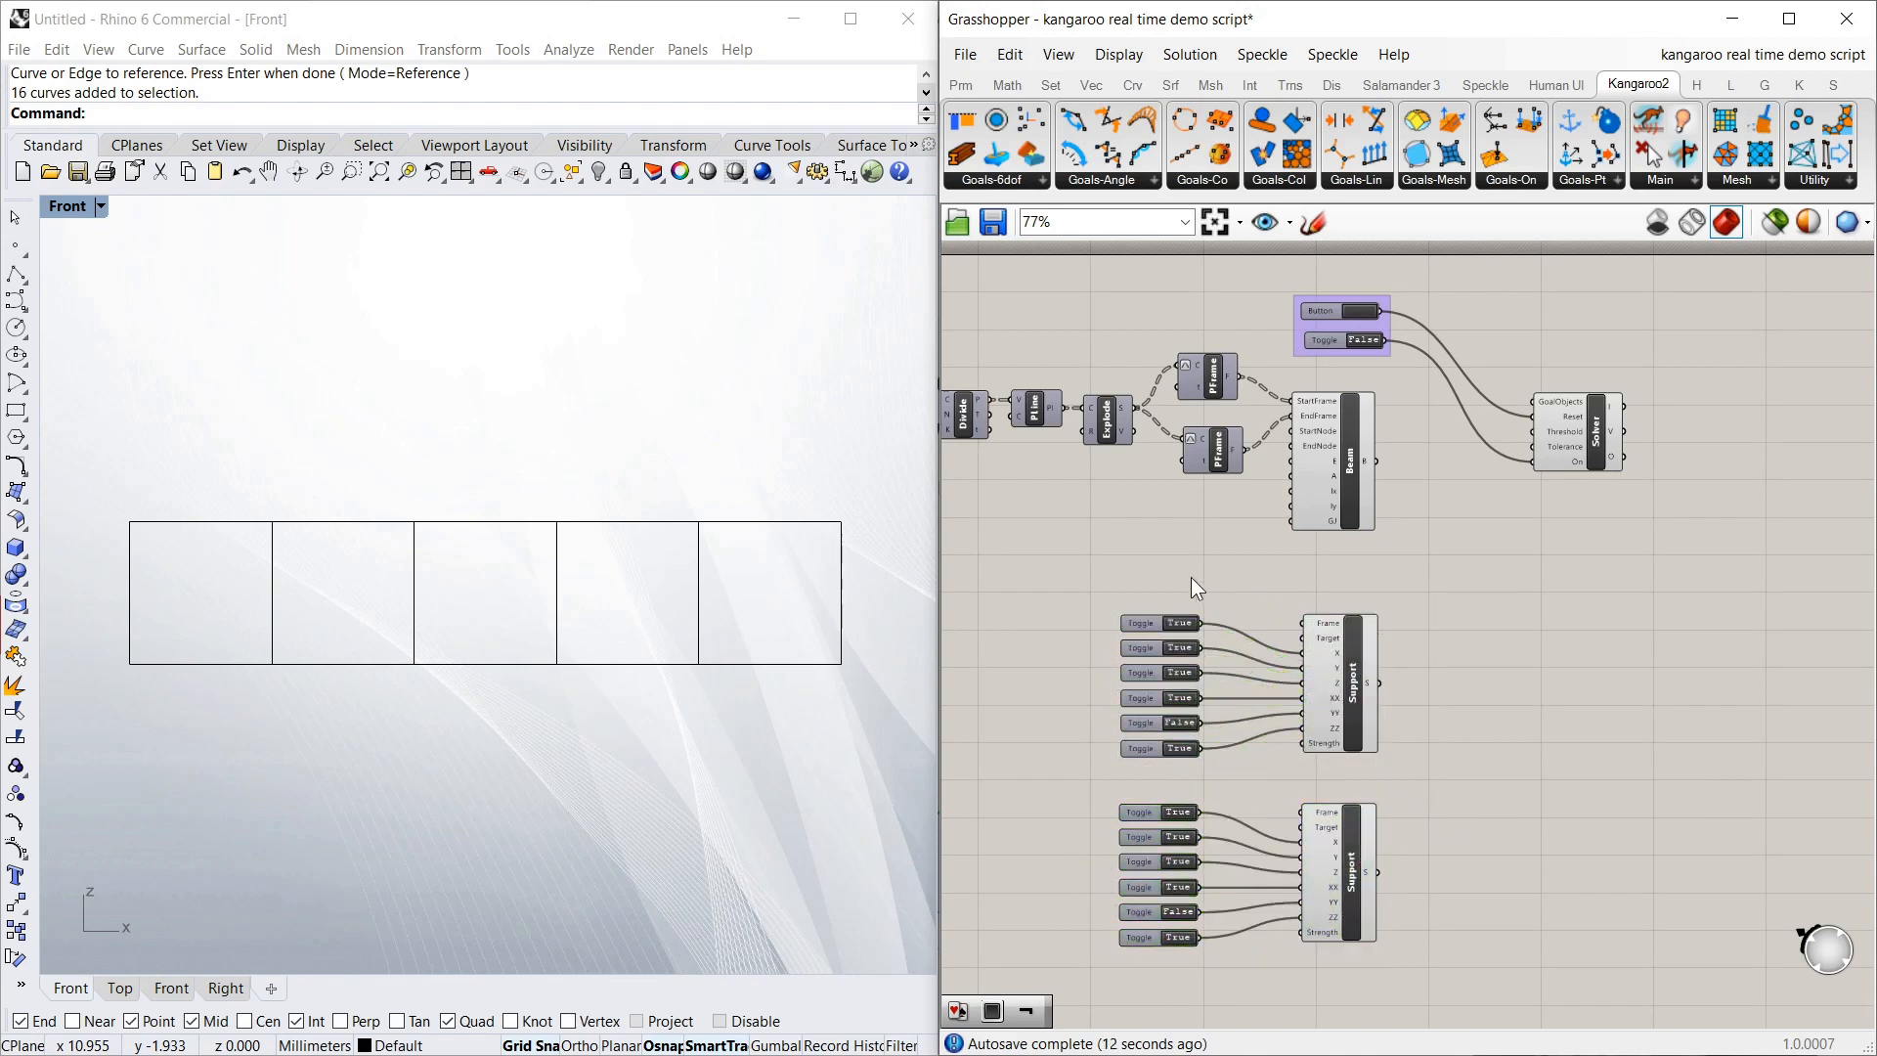
# Add a Point parameter and place it to the upper left of the first Support's toggles
pyautogui.doubleClick(1129, 567)
pyautogui.write('po')
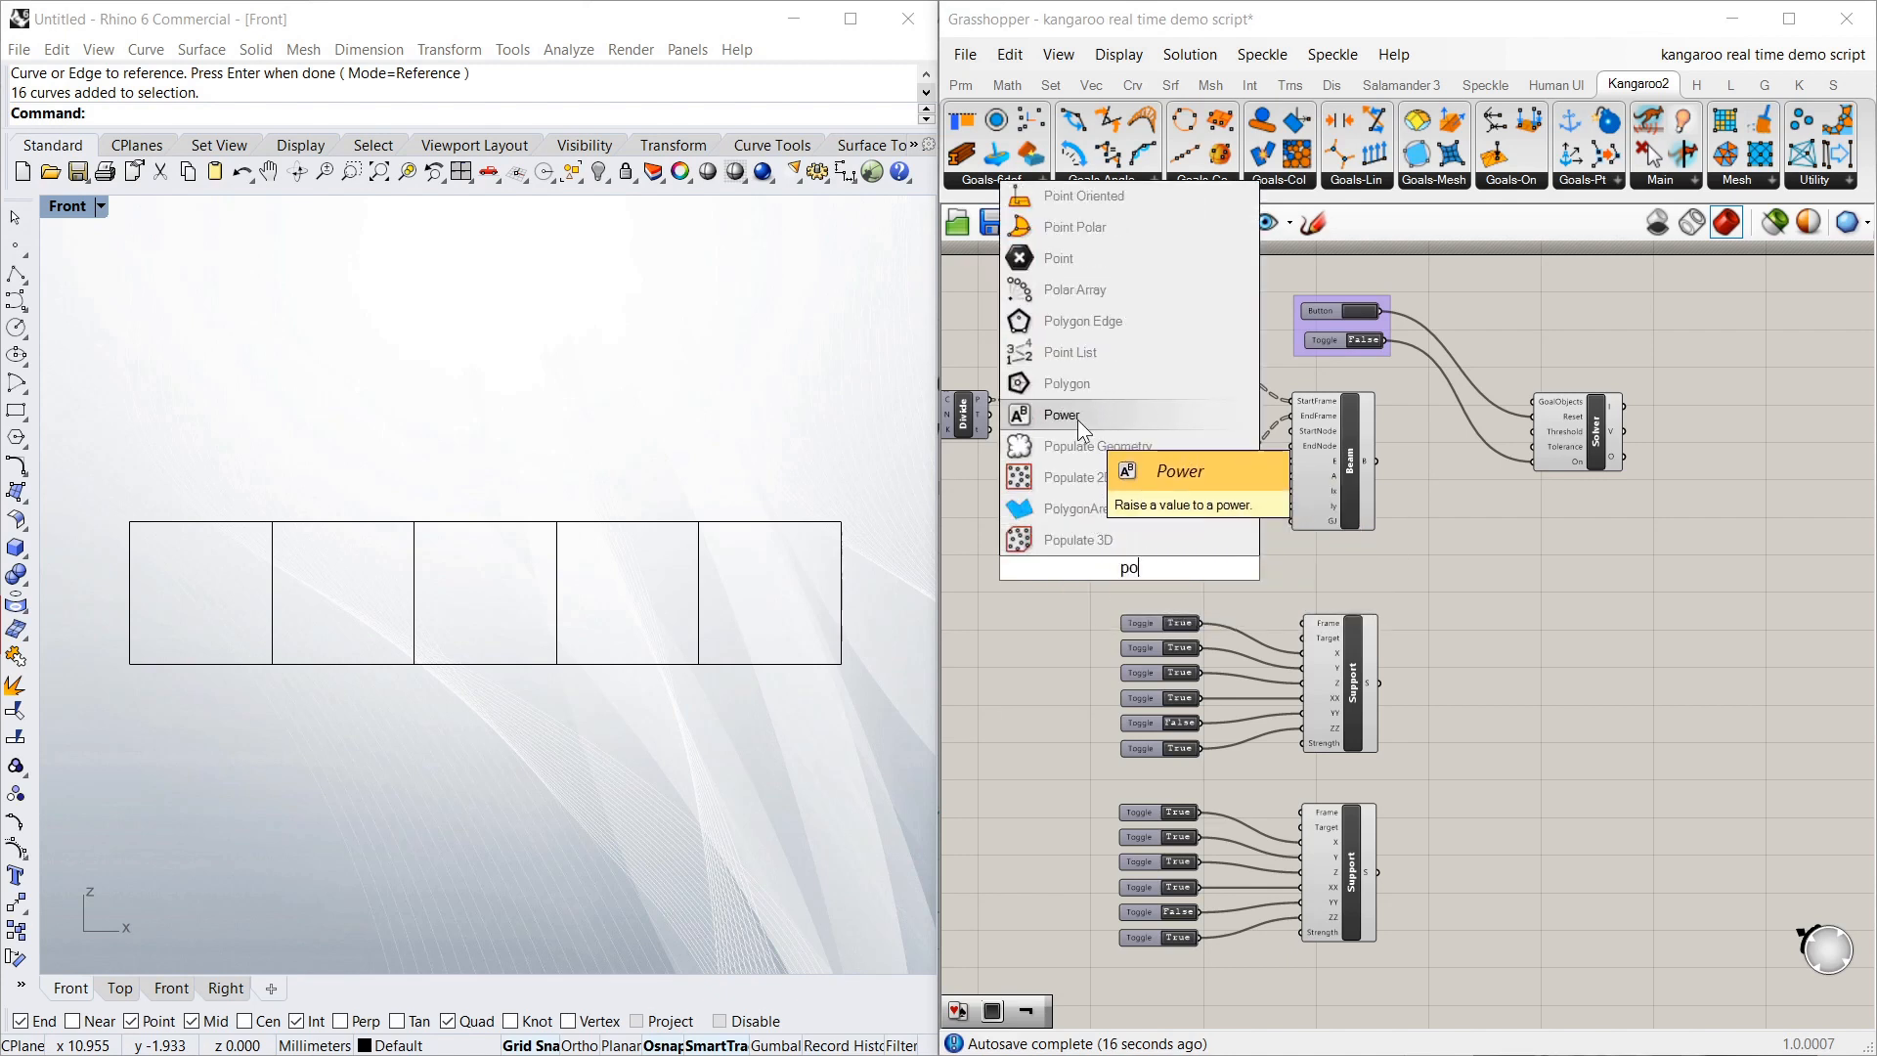
pyautogui.click(1061, 258)
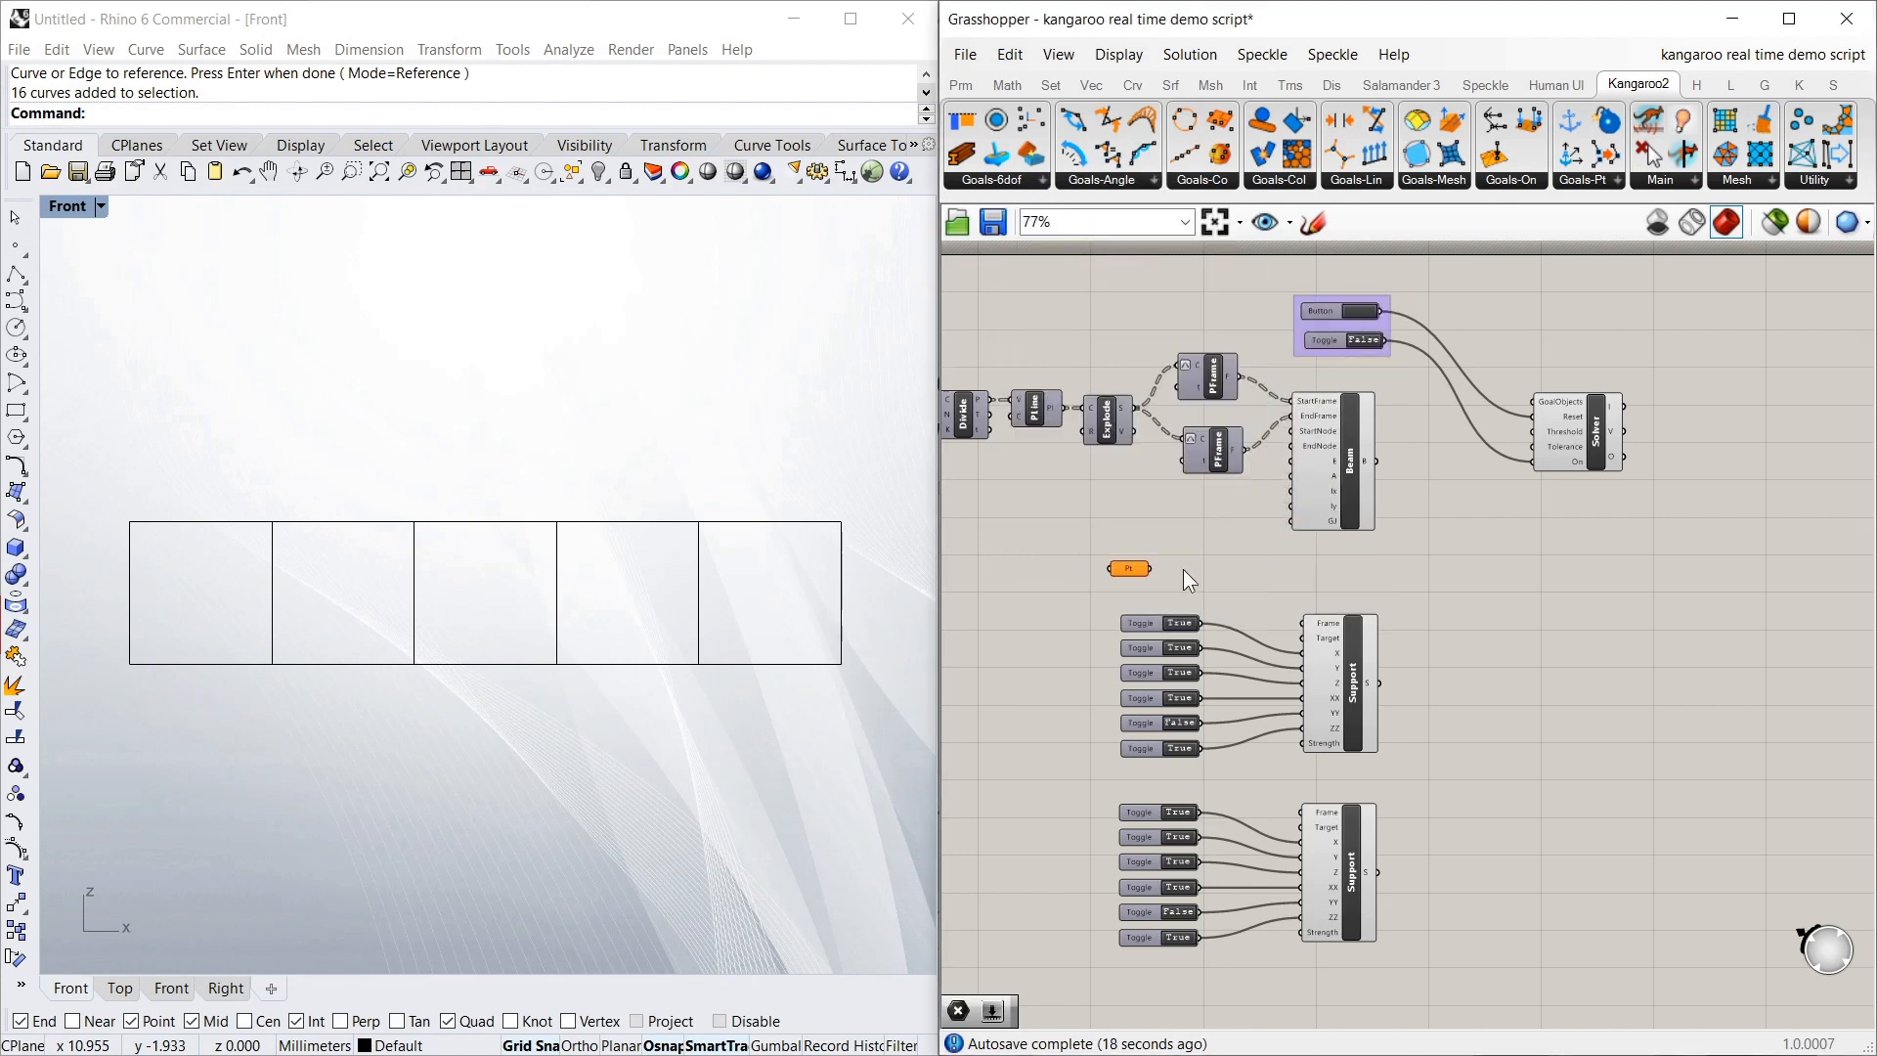
pyautogui.moveTo(1125, 576); pyautogui.dragTo(1054, 598)
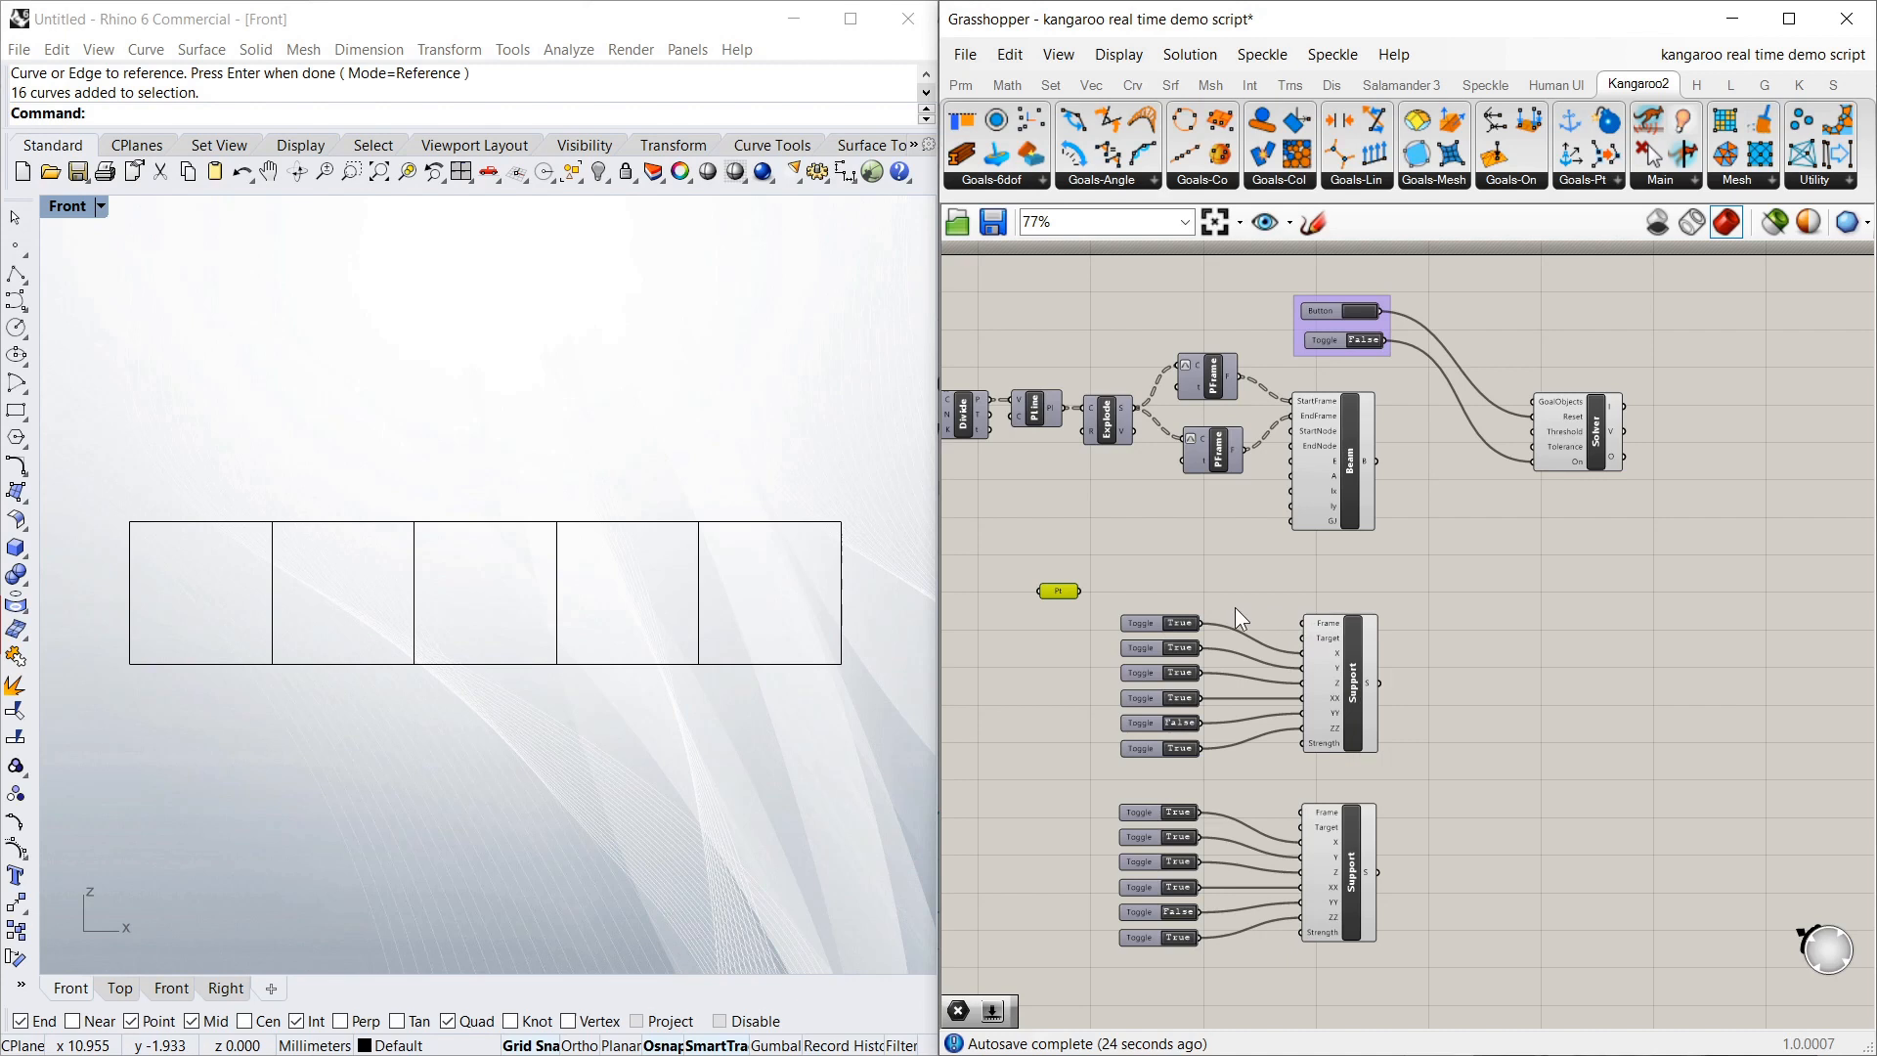
# Add an XY Plane component and place it between the Point parameter and the first Support component
pyautogui.doubleClick(1177, 568)
pyautogui.doubleClick(1164, 543)
pyautogui.write('xy')
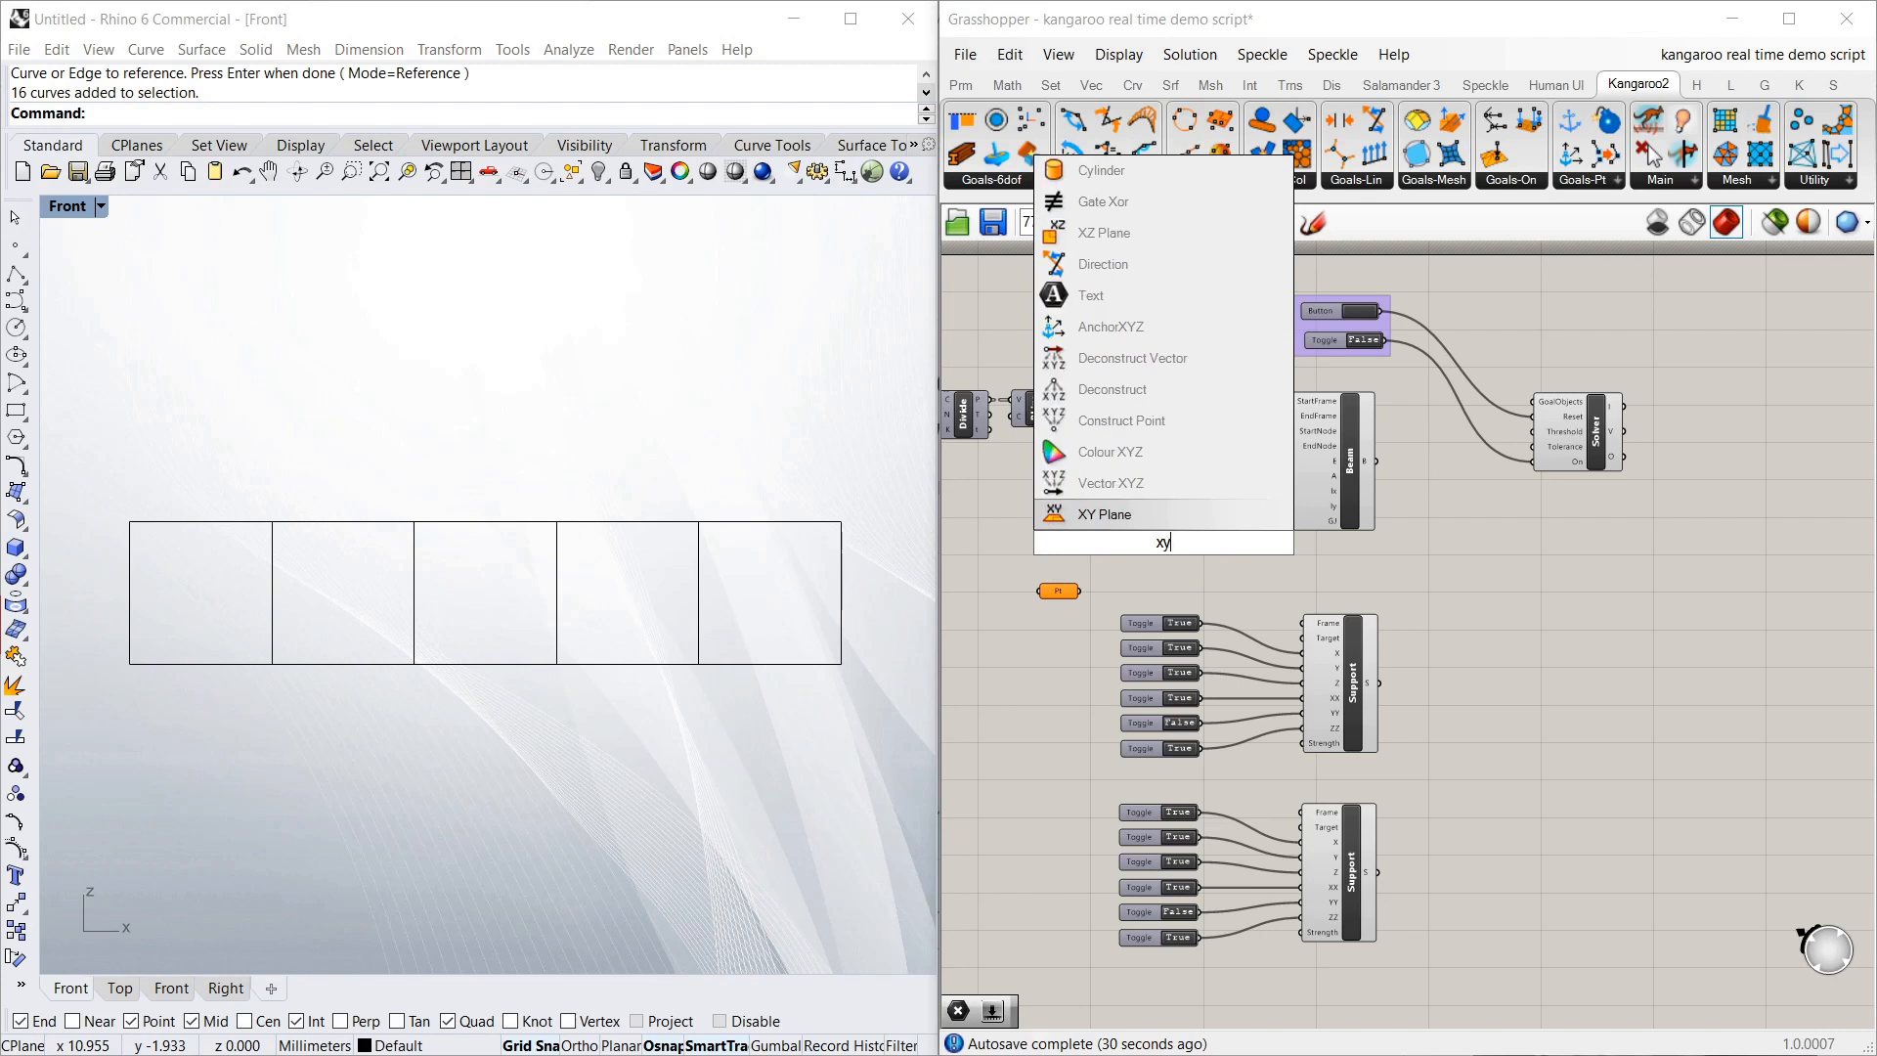
pyautogui.click(1136, 518)
pyautogui.moveTo(1172, 548); pyautogui.dragTo(1176, 567)
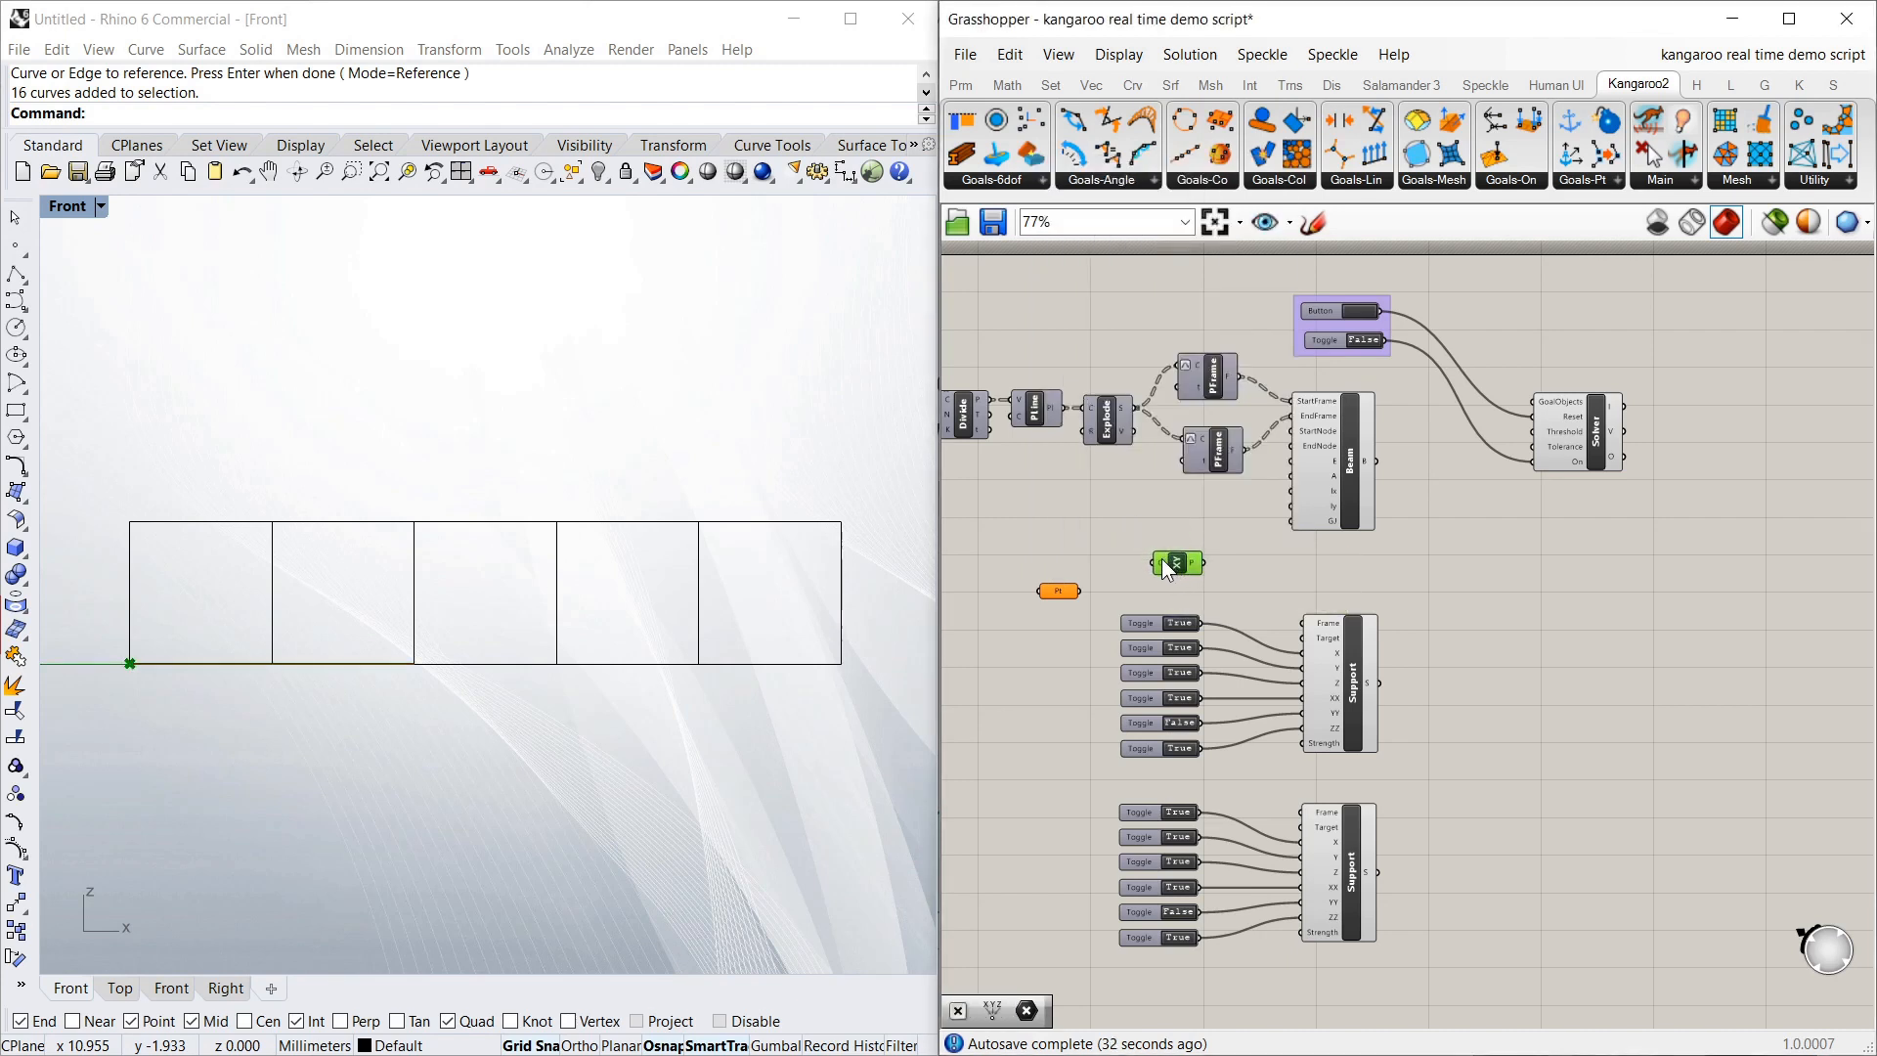
# Set the Point parameter to the truss's lower-left corner and wire it through the XY Plane into the first Support's Frame input
pyautogui.click(1056, 591)
pyautogui.rightClick(1064, 592)
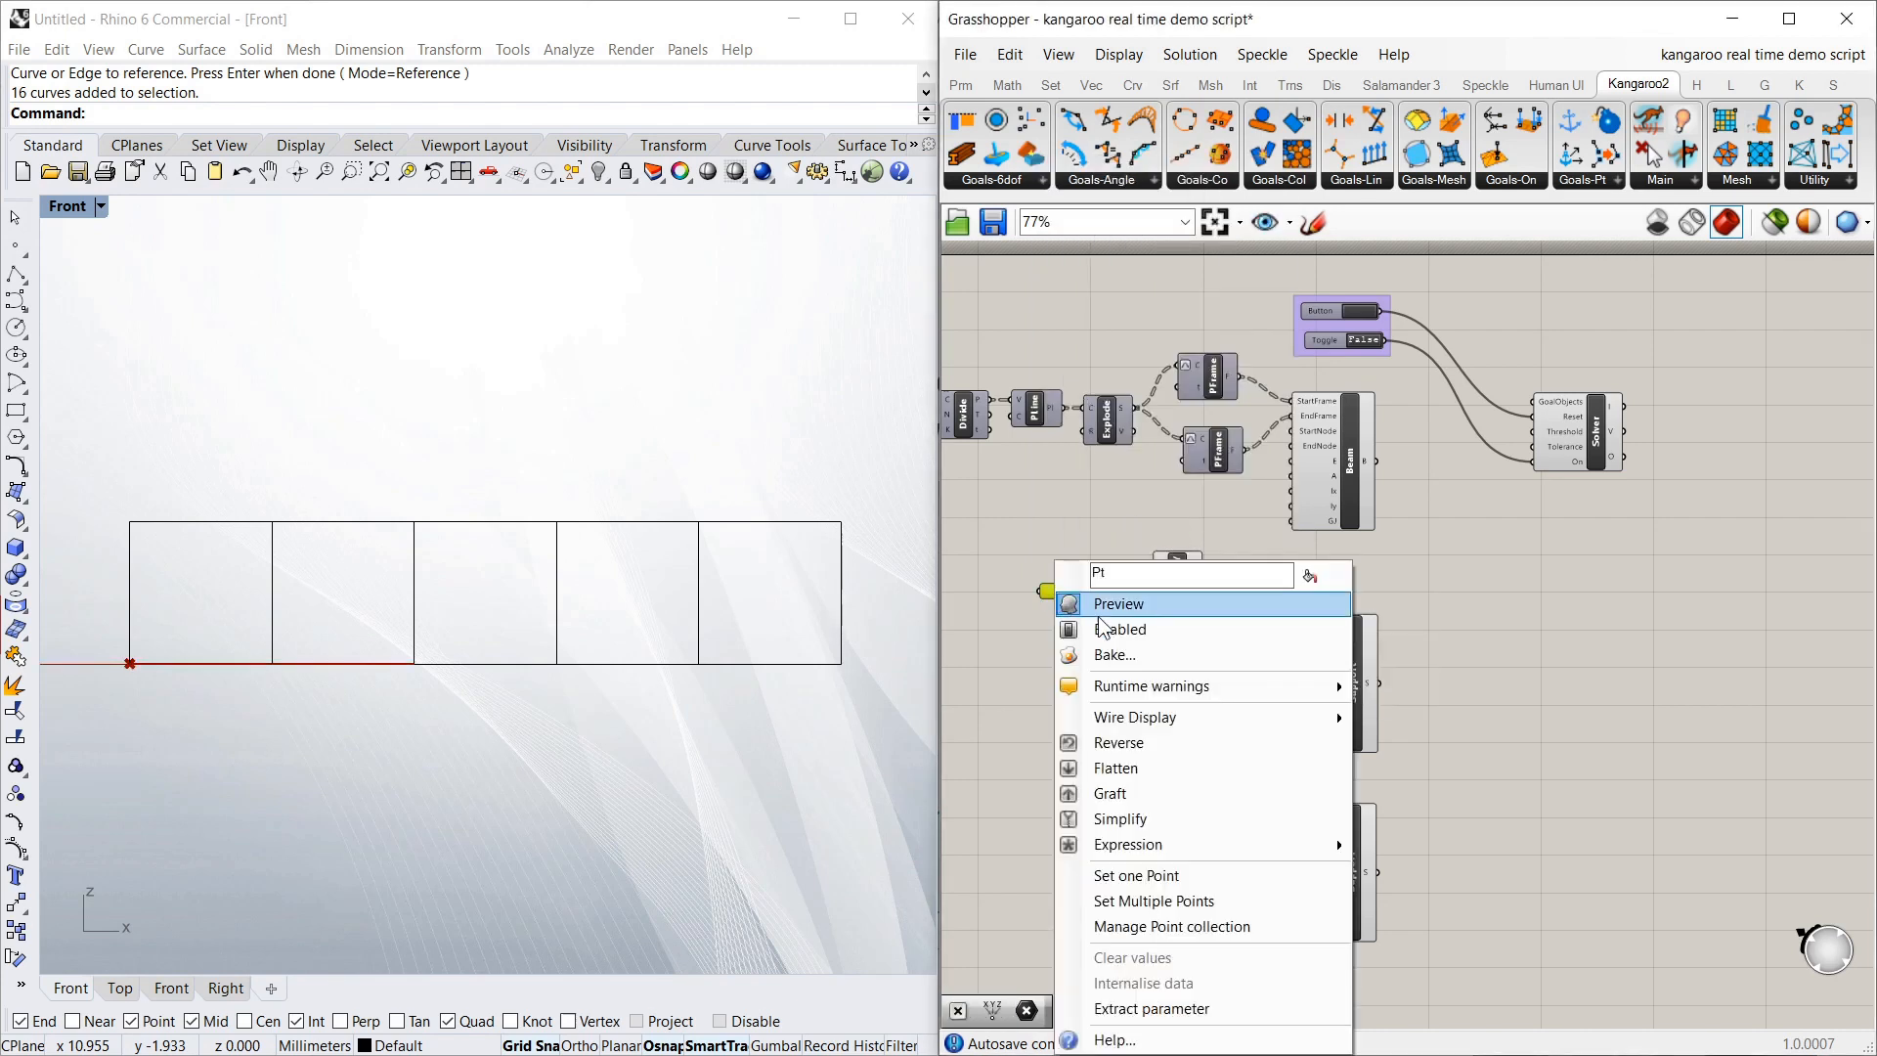
pyautogui.click(1140, 875)
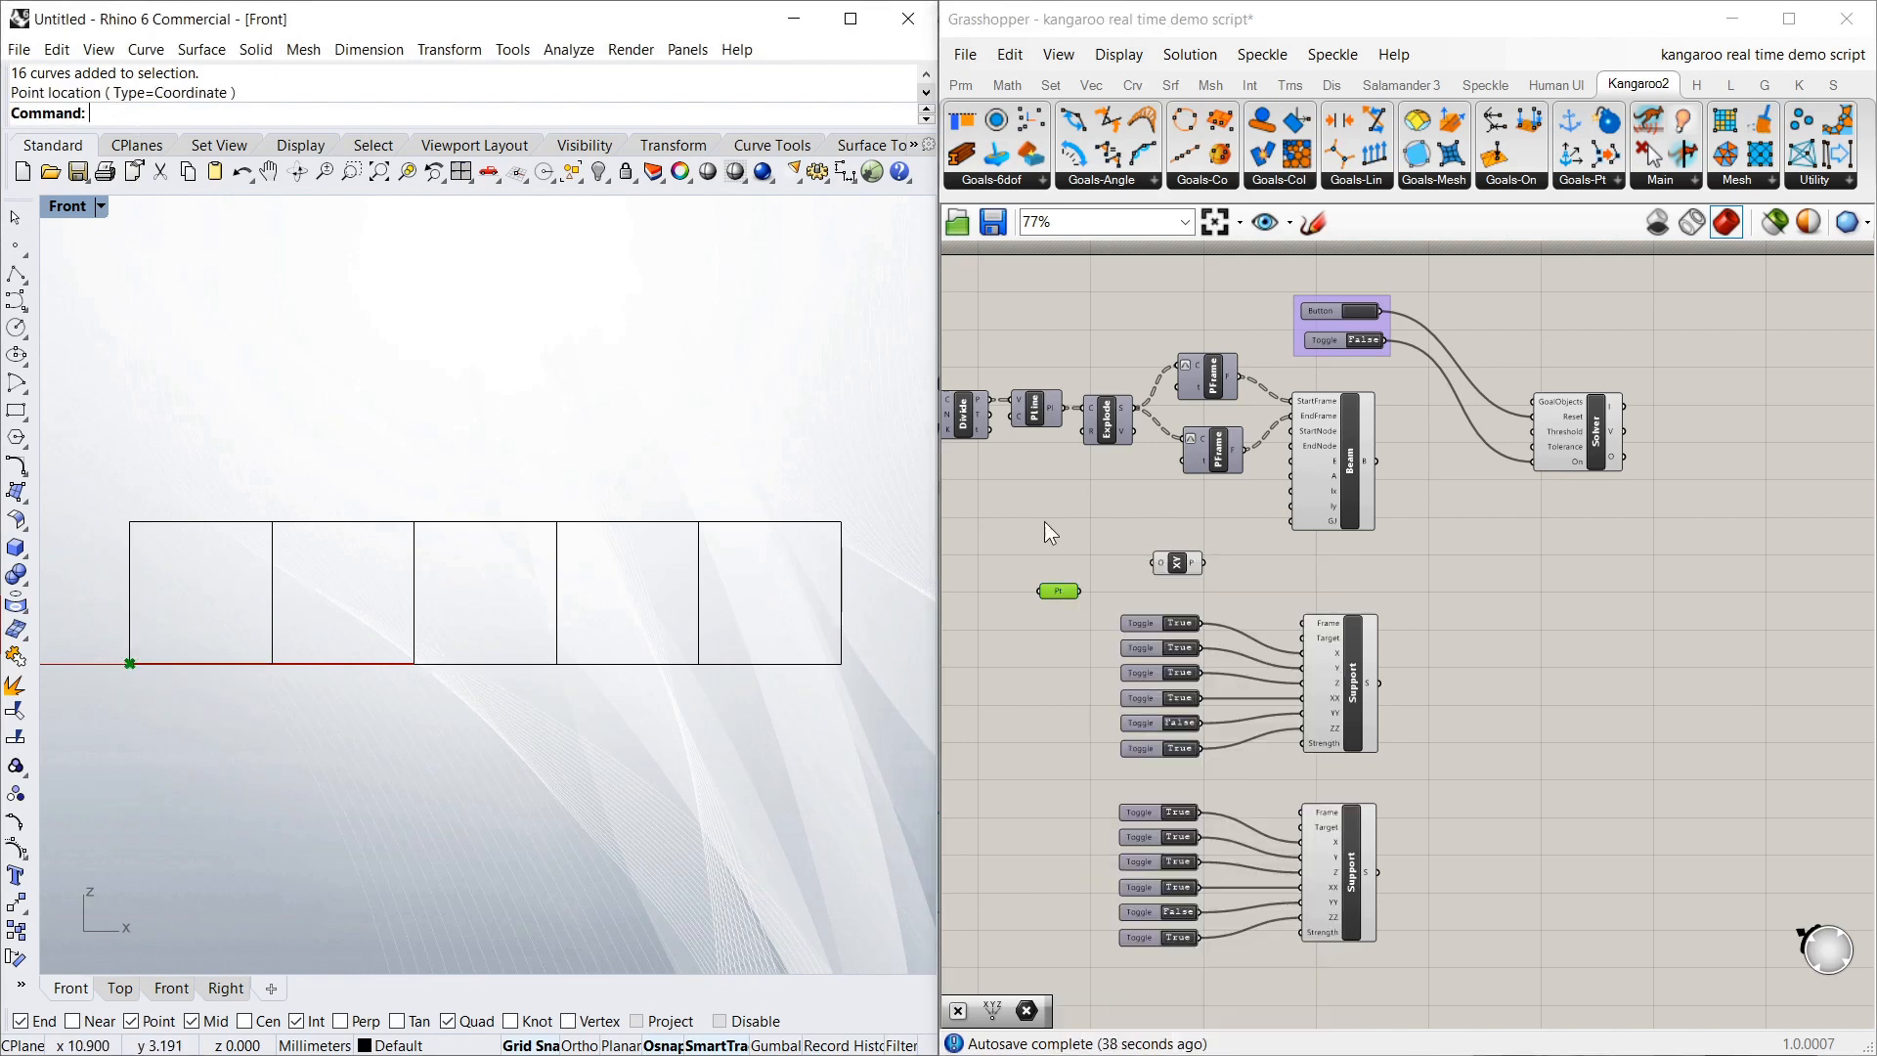
pyautogui.moveTo(1081, 591); pyautogui.dragTo(1302, 623)
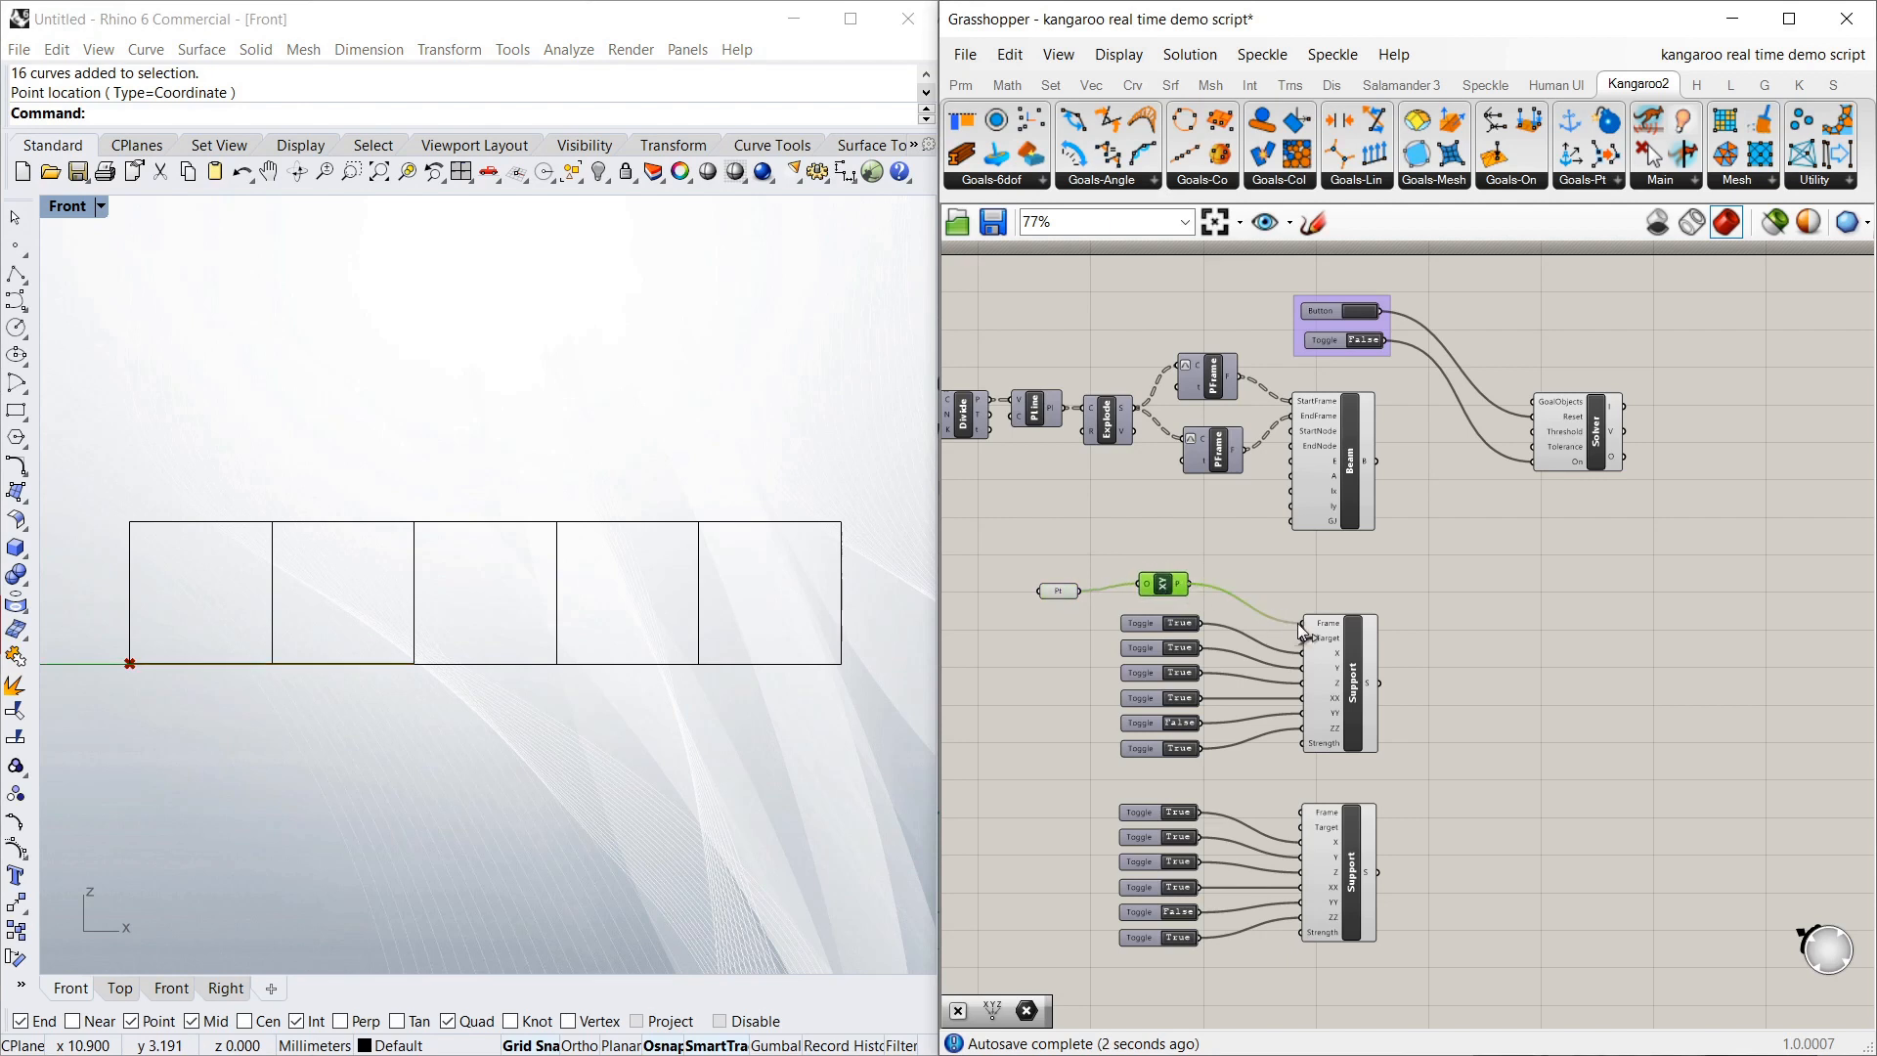
pyautogui.click(1351, 665)
# Duplicate the Point parameter with its XY Plane and wire the copied plane into the second Support's Frame input
pyautogui.click(1202, 598)
pyautogui.moveTo(1162, 589); pyautogui.dragTo(1305, 813)
pyautogui.hotkey('ctrl', 'c')
pyautogui.hotkey('ctrl', 'v')
# Set the duplicated Point parameter to the truss's lower-right corner
pyautogui.click(1044, 747)
pyautogui.rightClick(1048, 800)
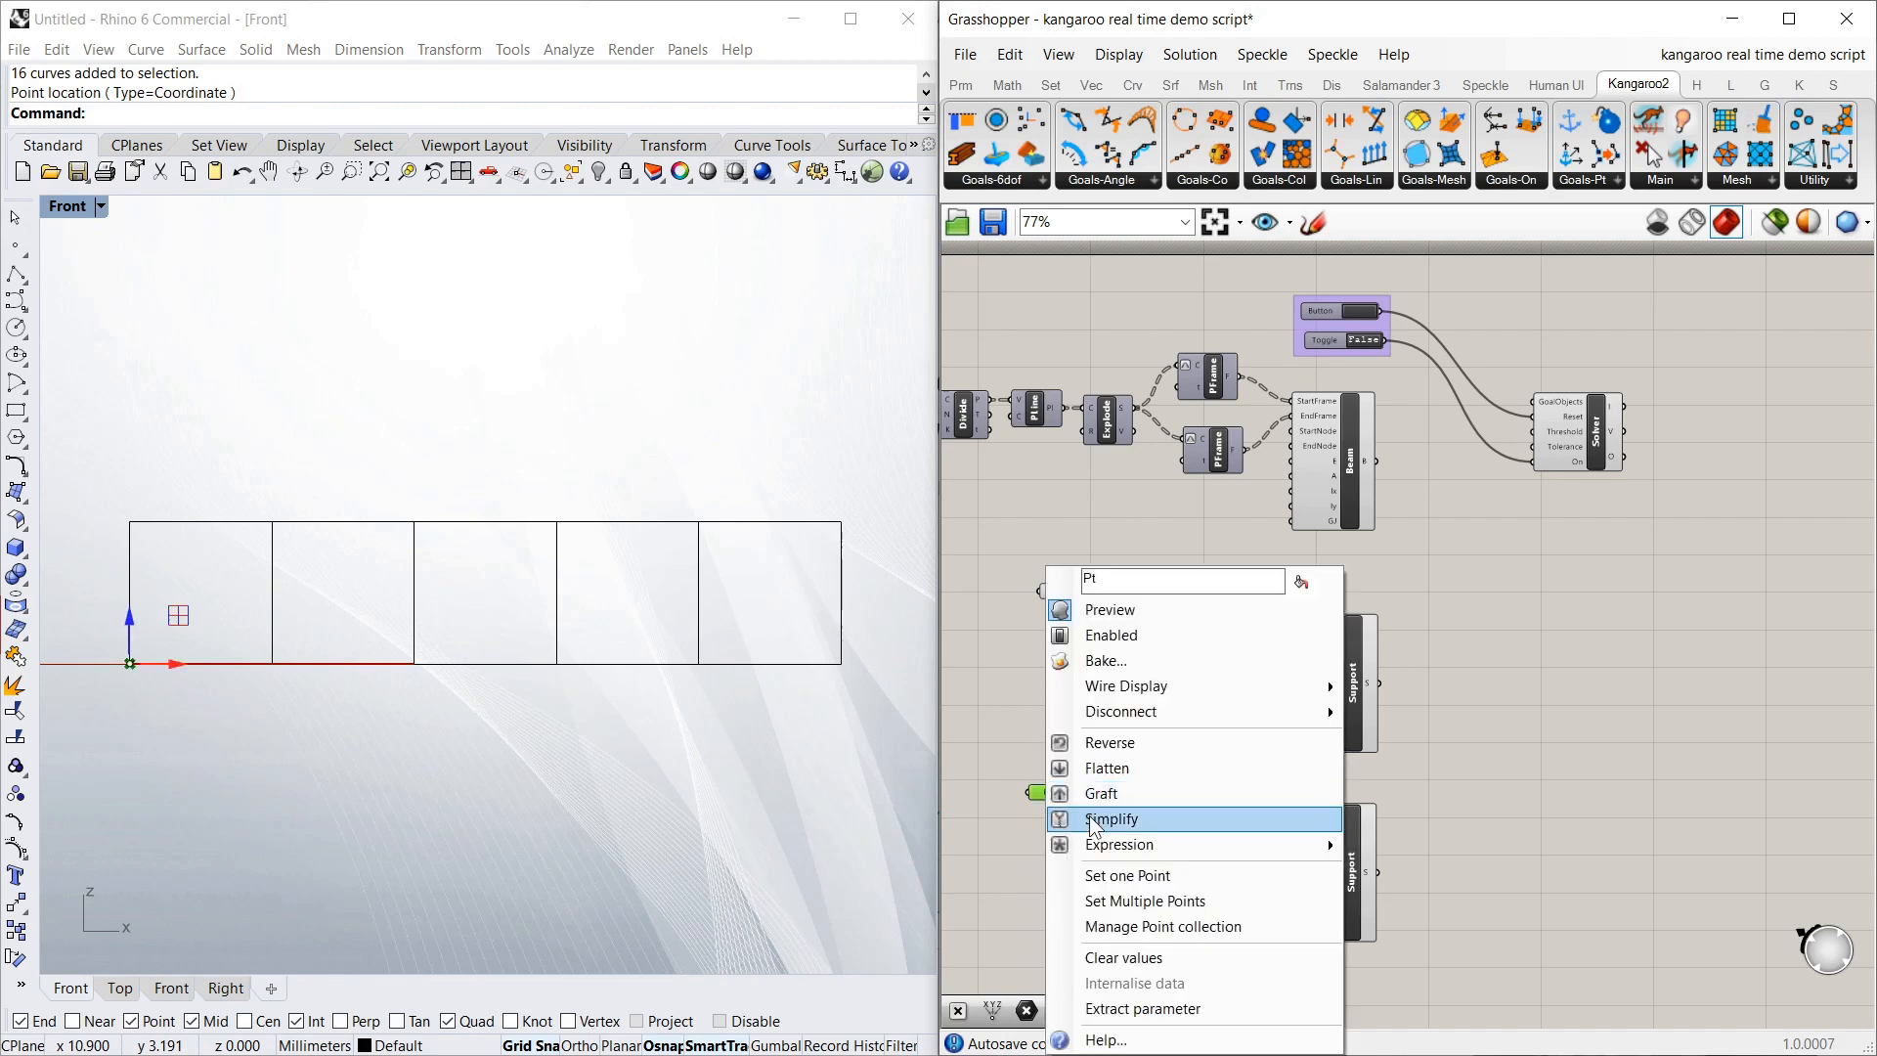
pyautogui.click(1125, 871)
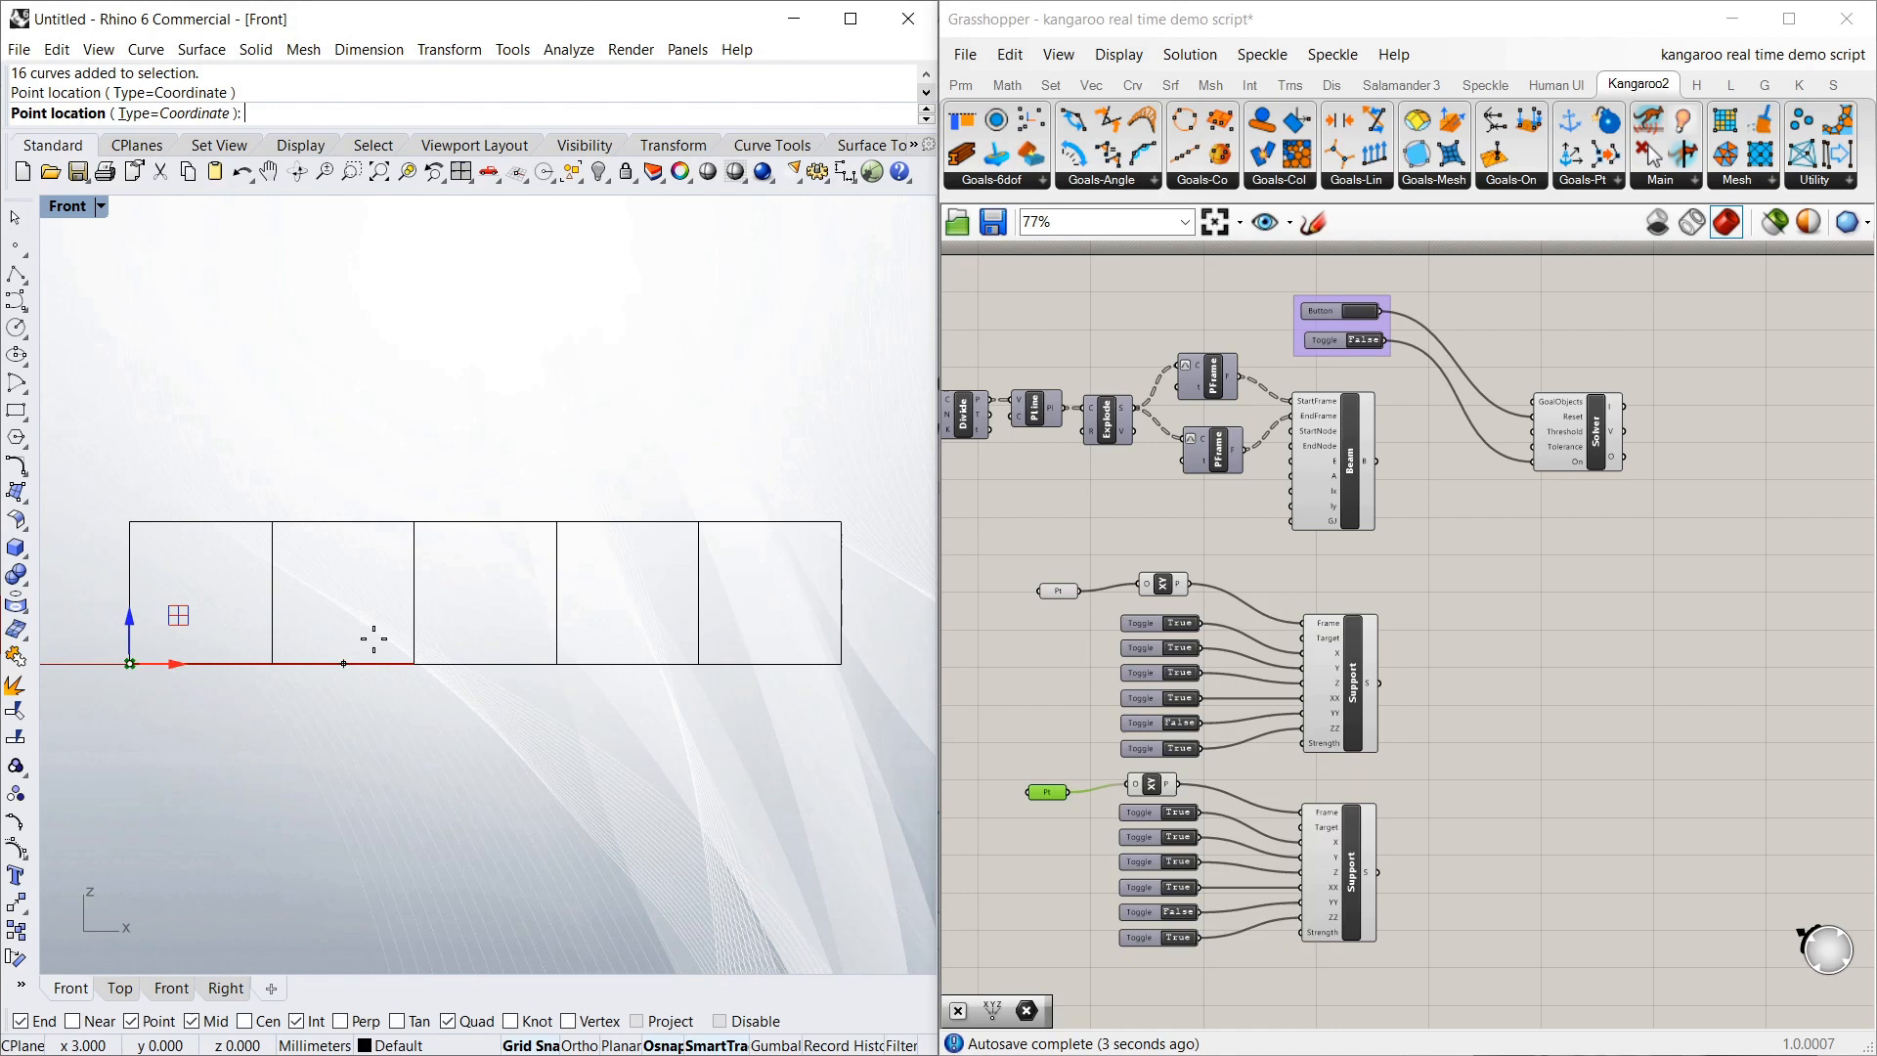
pyautogui.click(841, 664)
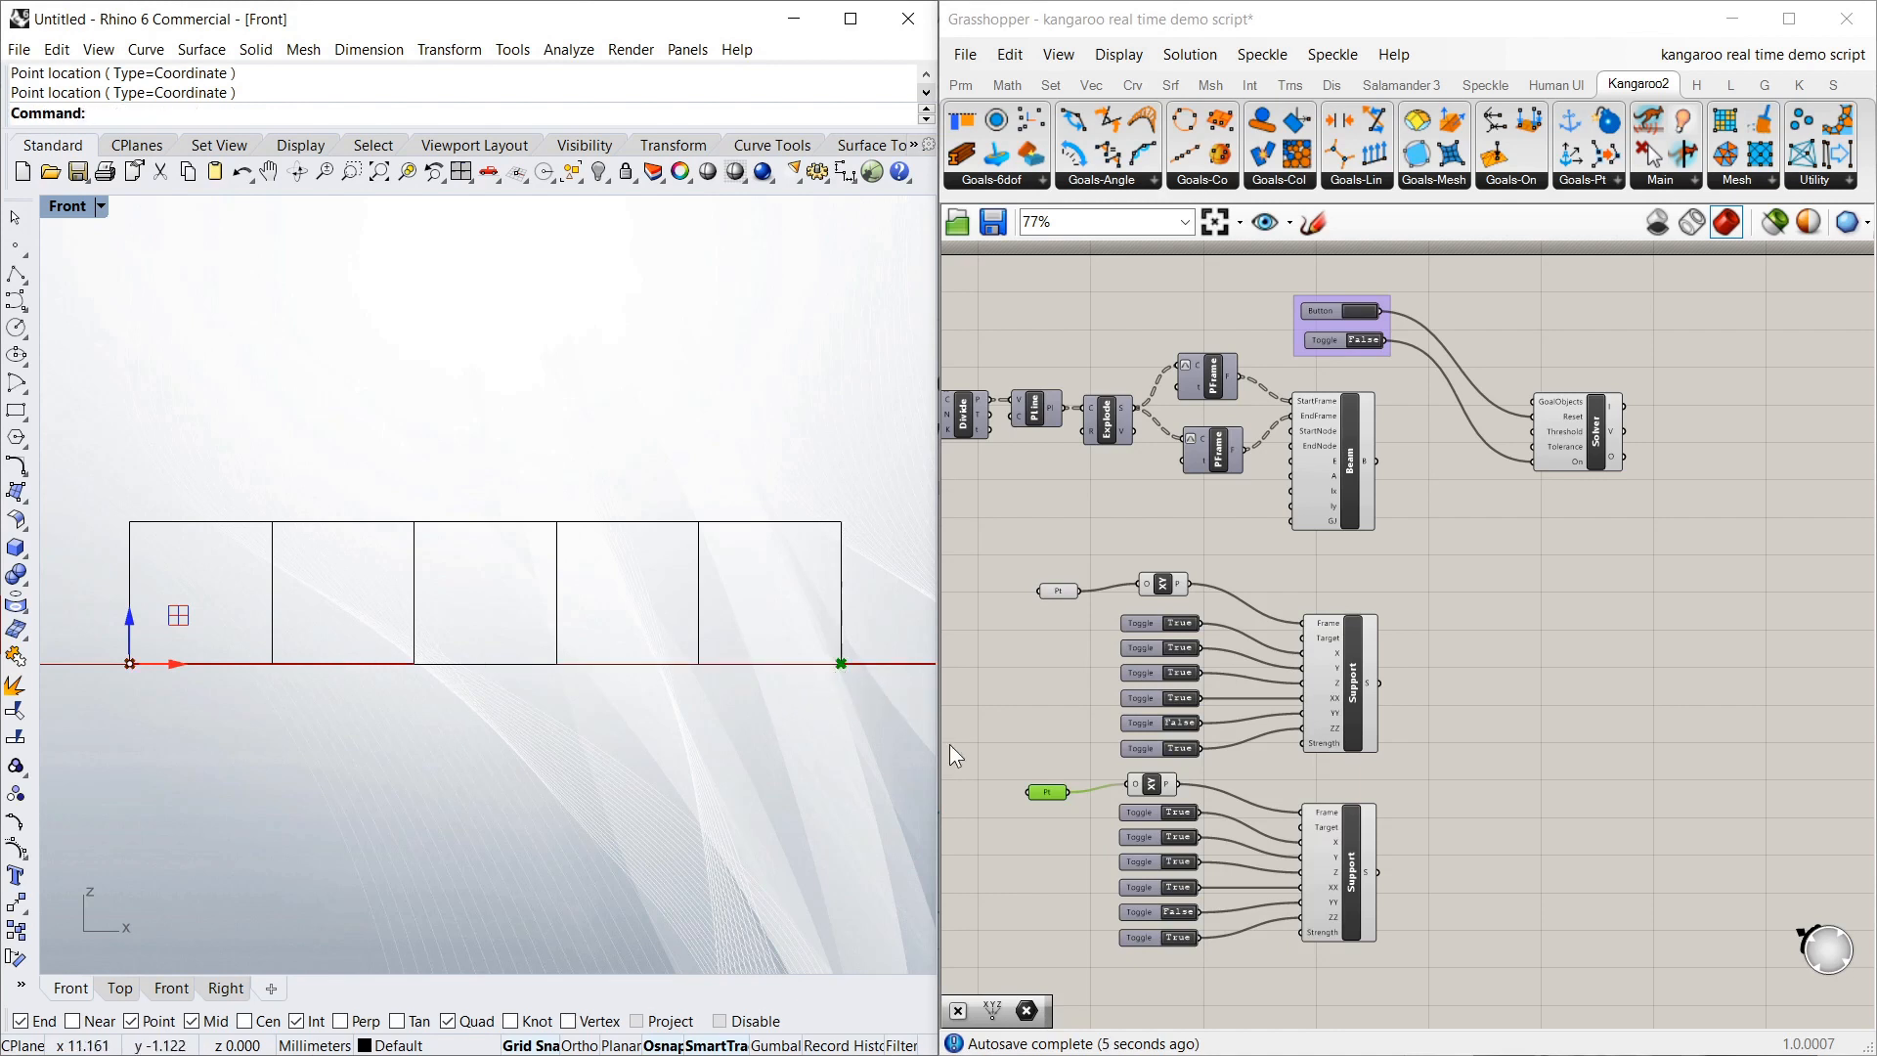
# Turn off the preview of both XY Plane components
pyautogui.click(1367, 666)
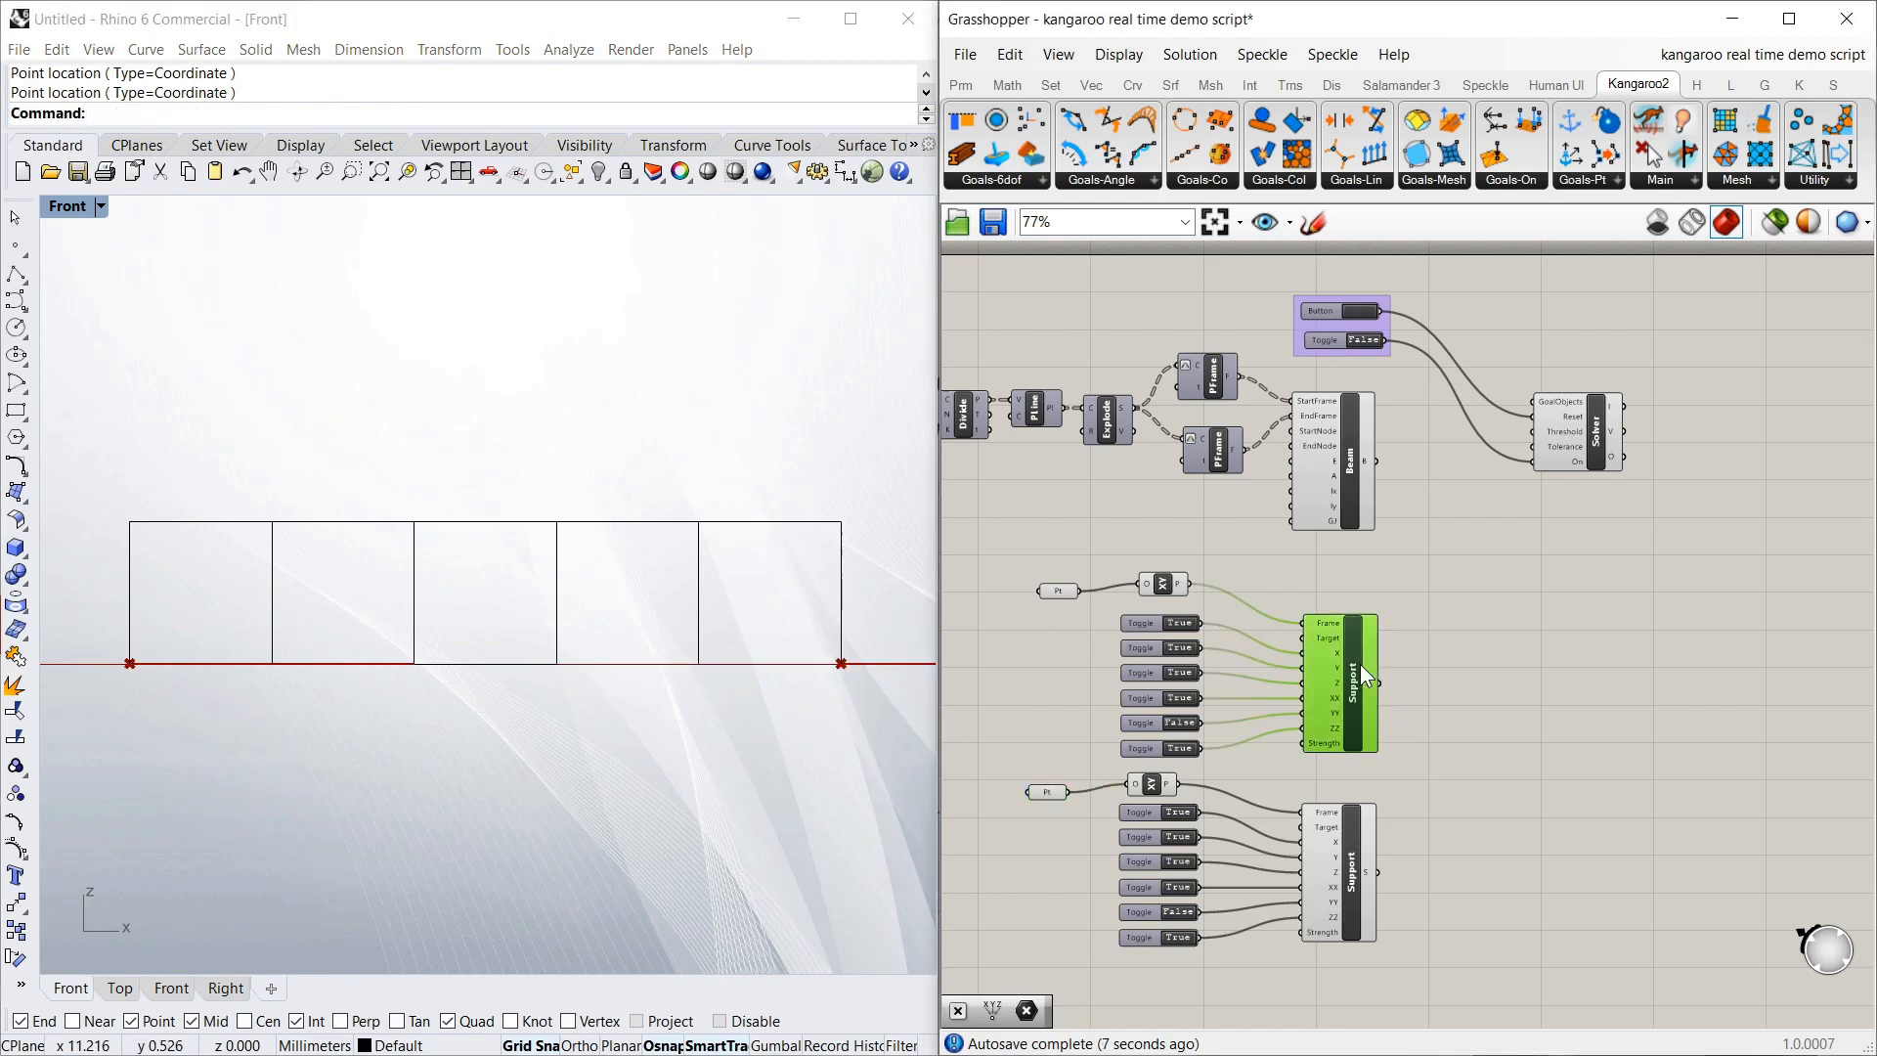
pyautogui.rightClick(1172, 589)
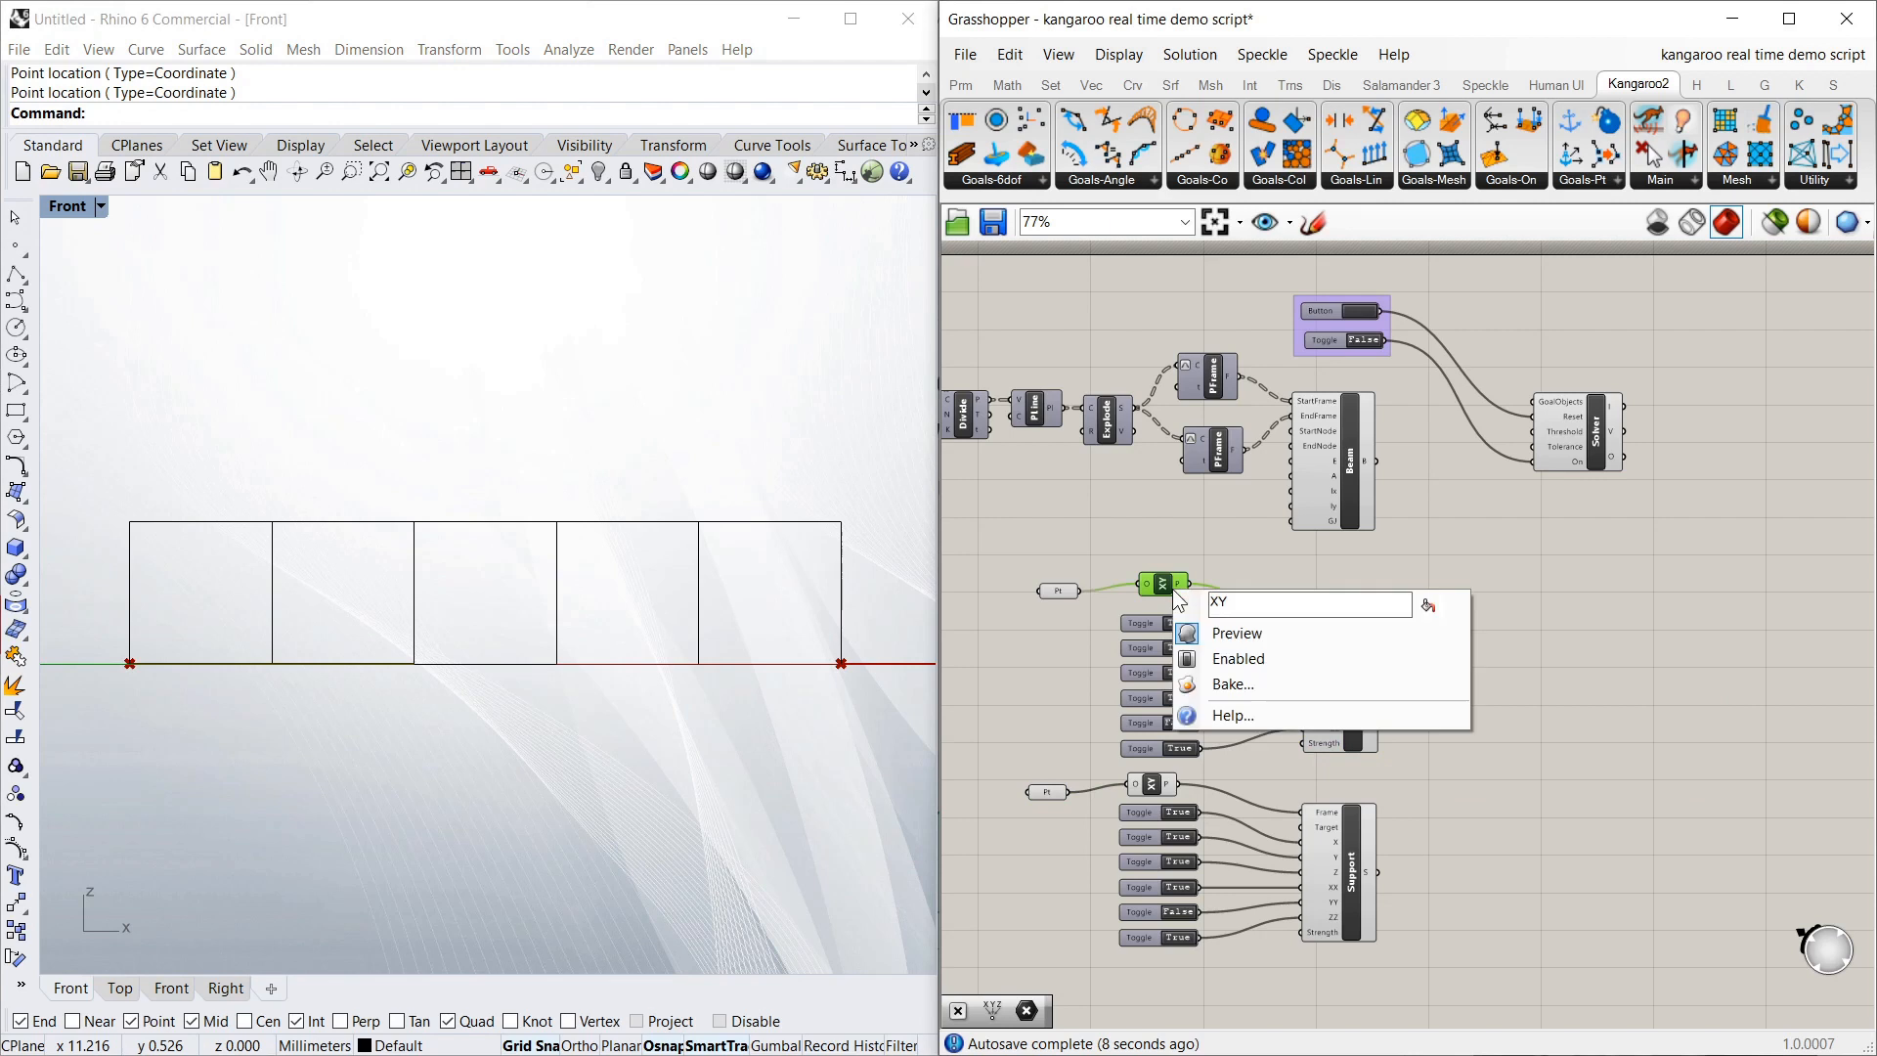
pyautogui.click(1213, 637)
pyautogui.rightClick(1157, 783)
pyautogui.click(1228, 827)
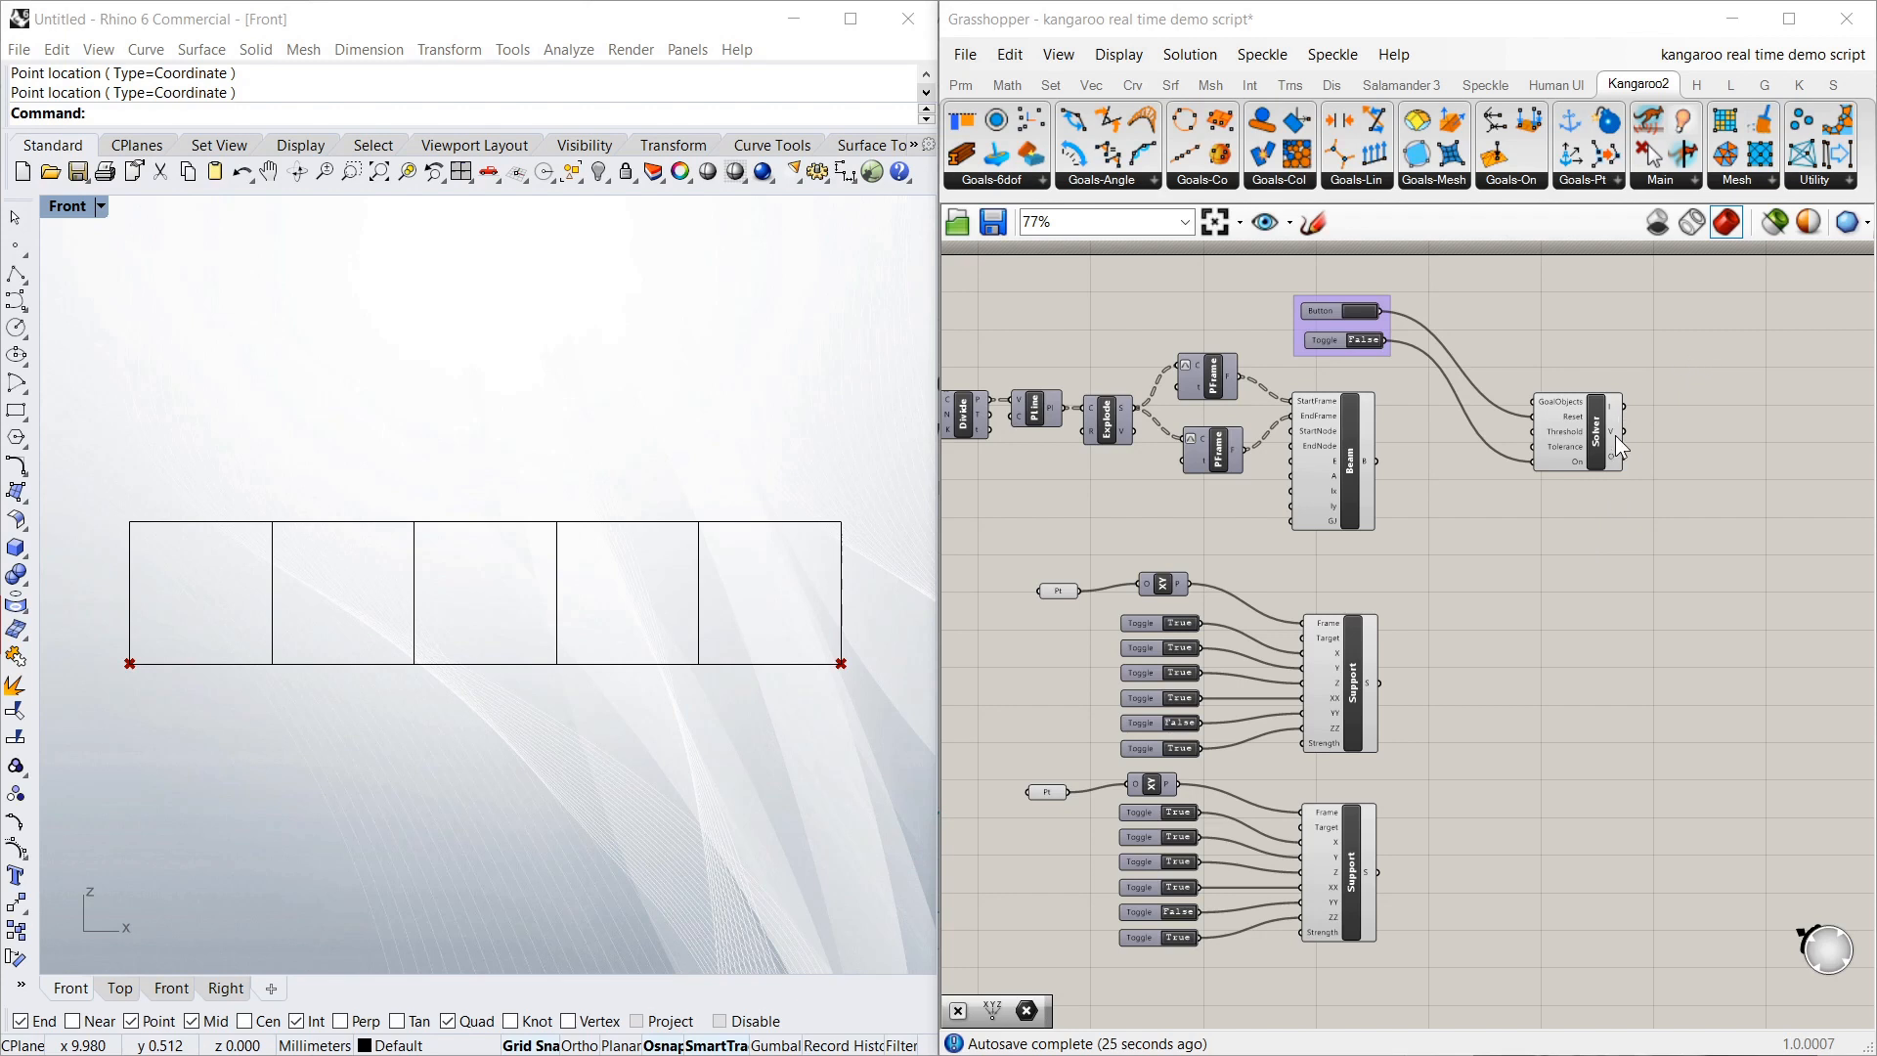
# Move the Solver component further to the right of the Beam component to free up space between them
pyautogui.moveTo(1618, 438); pyautogui.dragTo(1647, 384)
pyautogui.click(1492, 477)
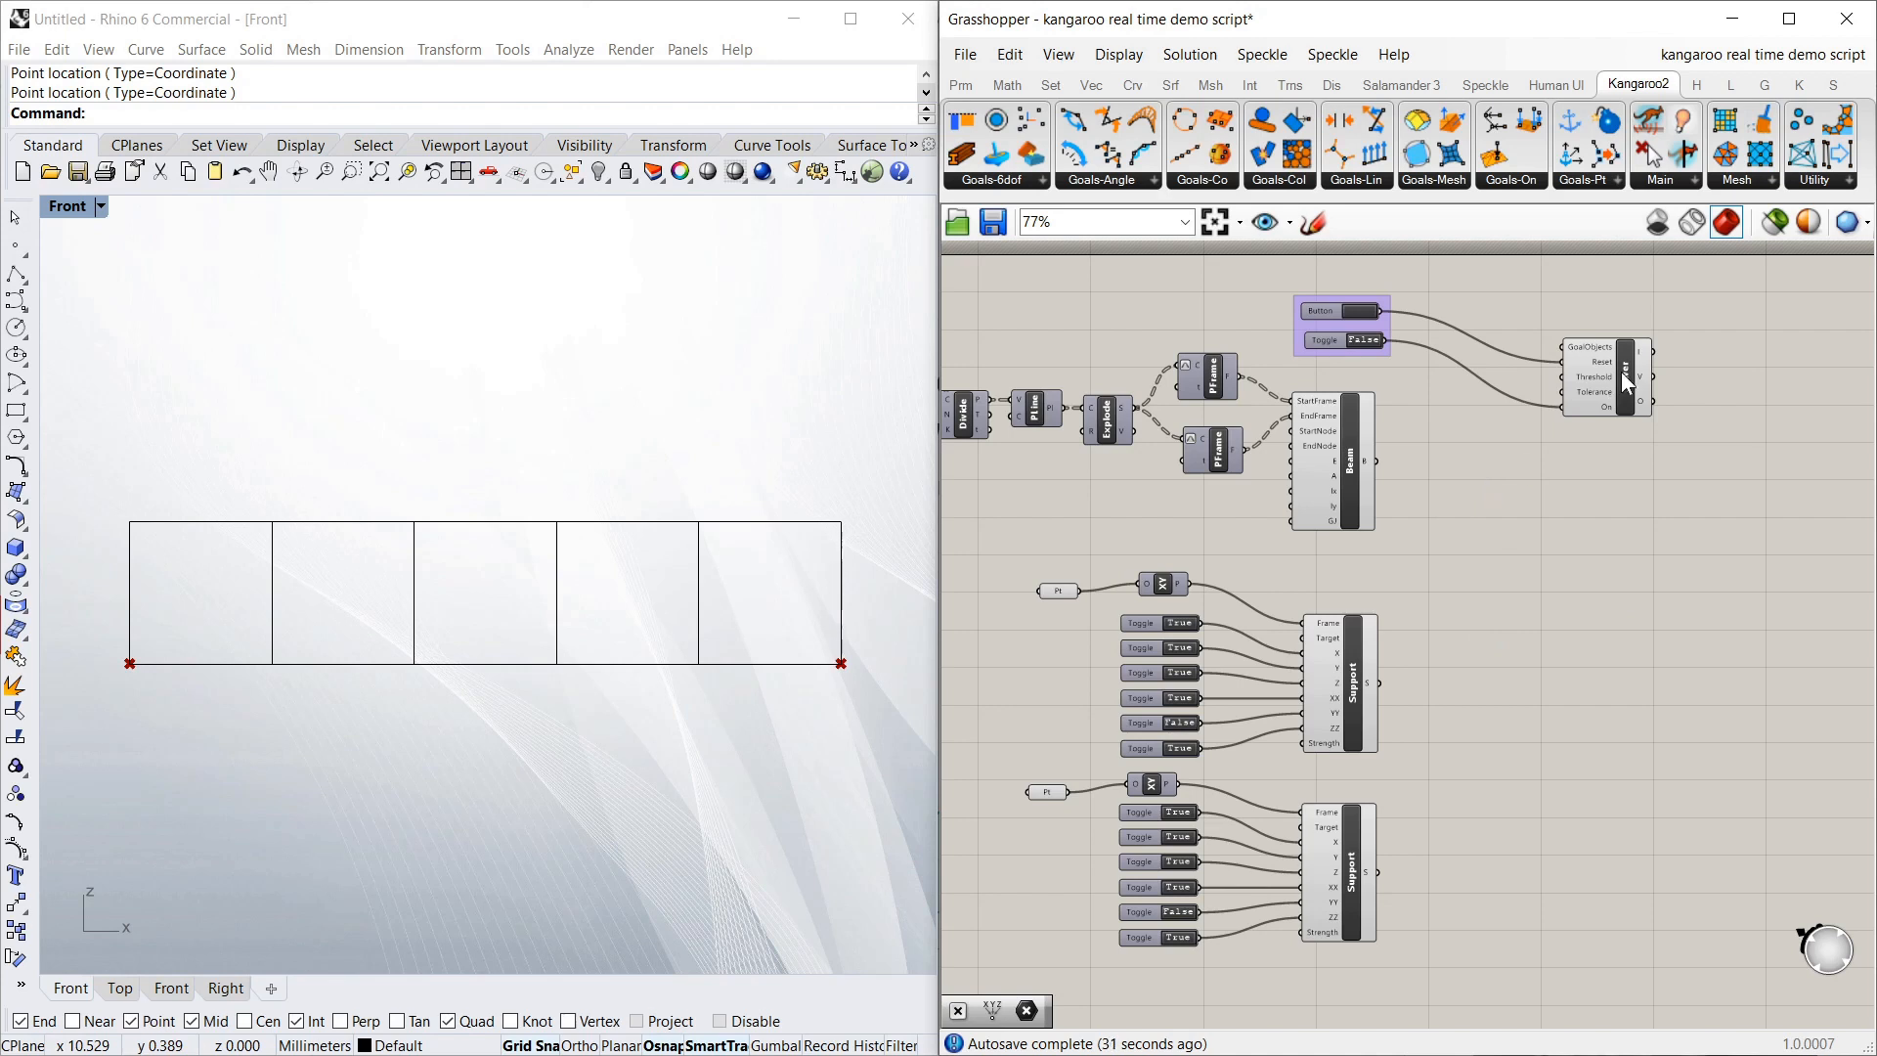
pyautogui.moveTo(1621, 371); pyautogui.dragTo(1643, 427)
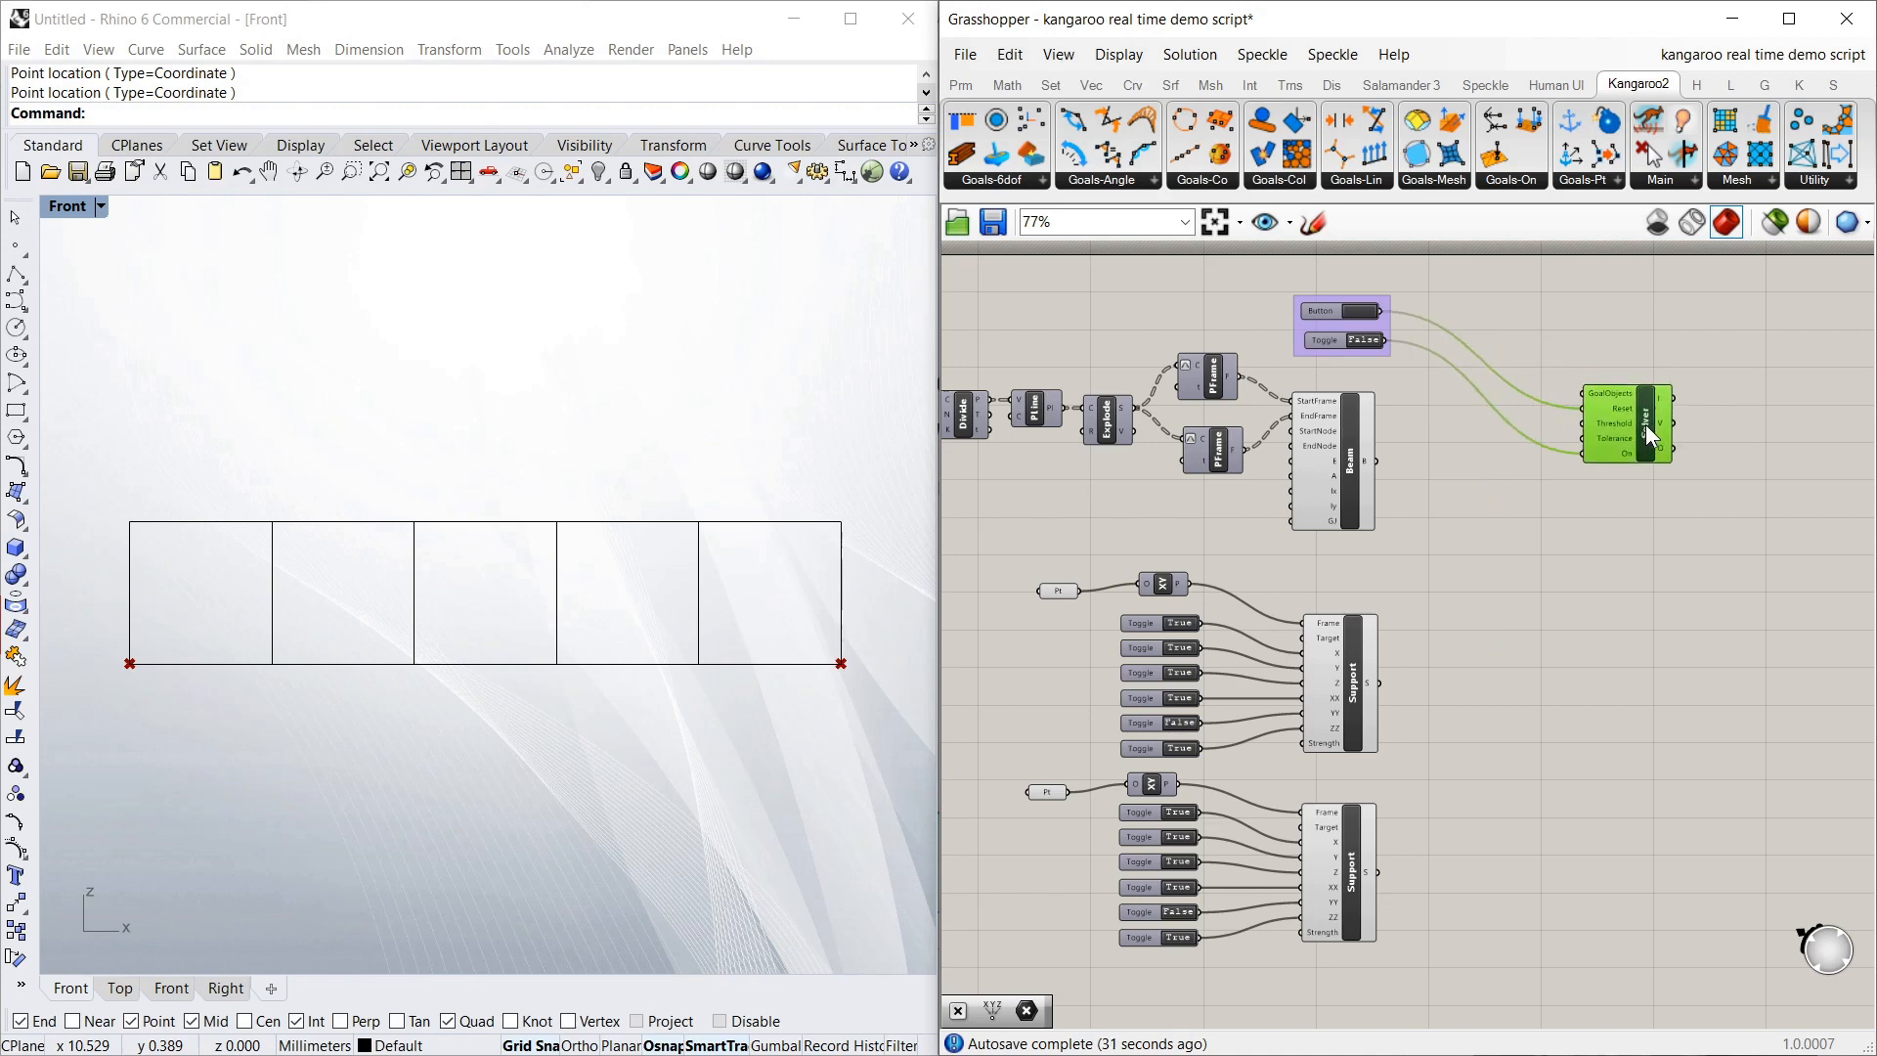
# Add an Entwine component between the Beam and the Solver
pyautogui.doubleClick(1483, 525)
pyautogui.write('ent')
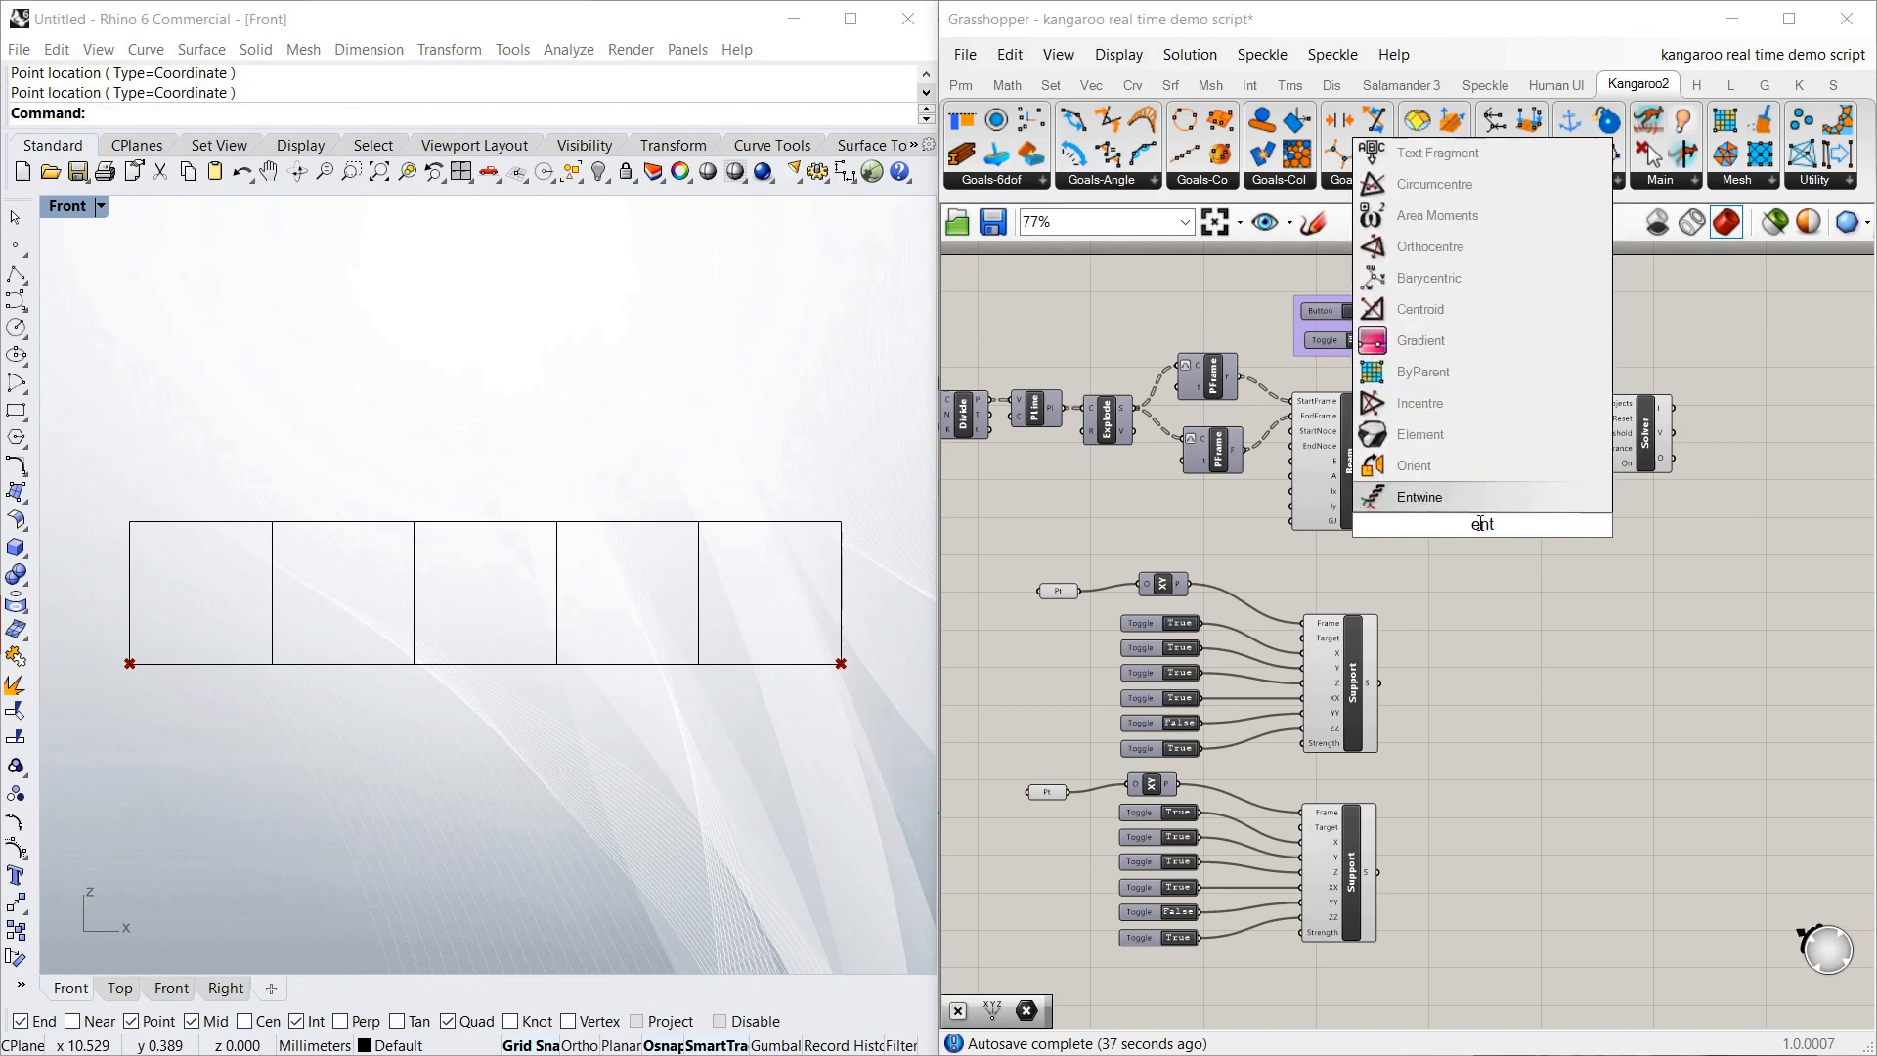
pyautogui.press('Return')
pyautogui.click(1511, 513)
# Remove the {0;2} input from the Entwine component and adjust its placement beside the Beam
pyautogui.scroll(5, 1511, 513)
pyautogui.scroll(4, 1504, 508)
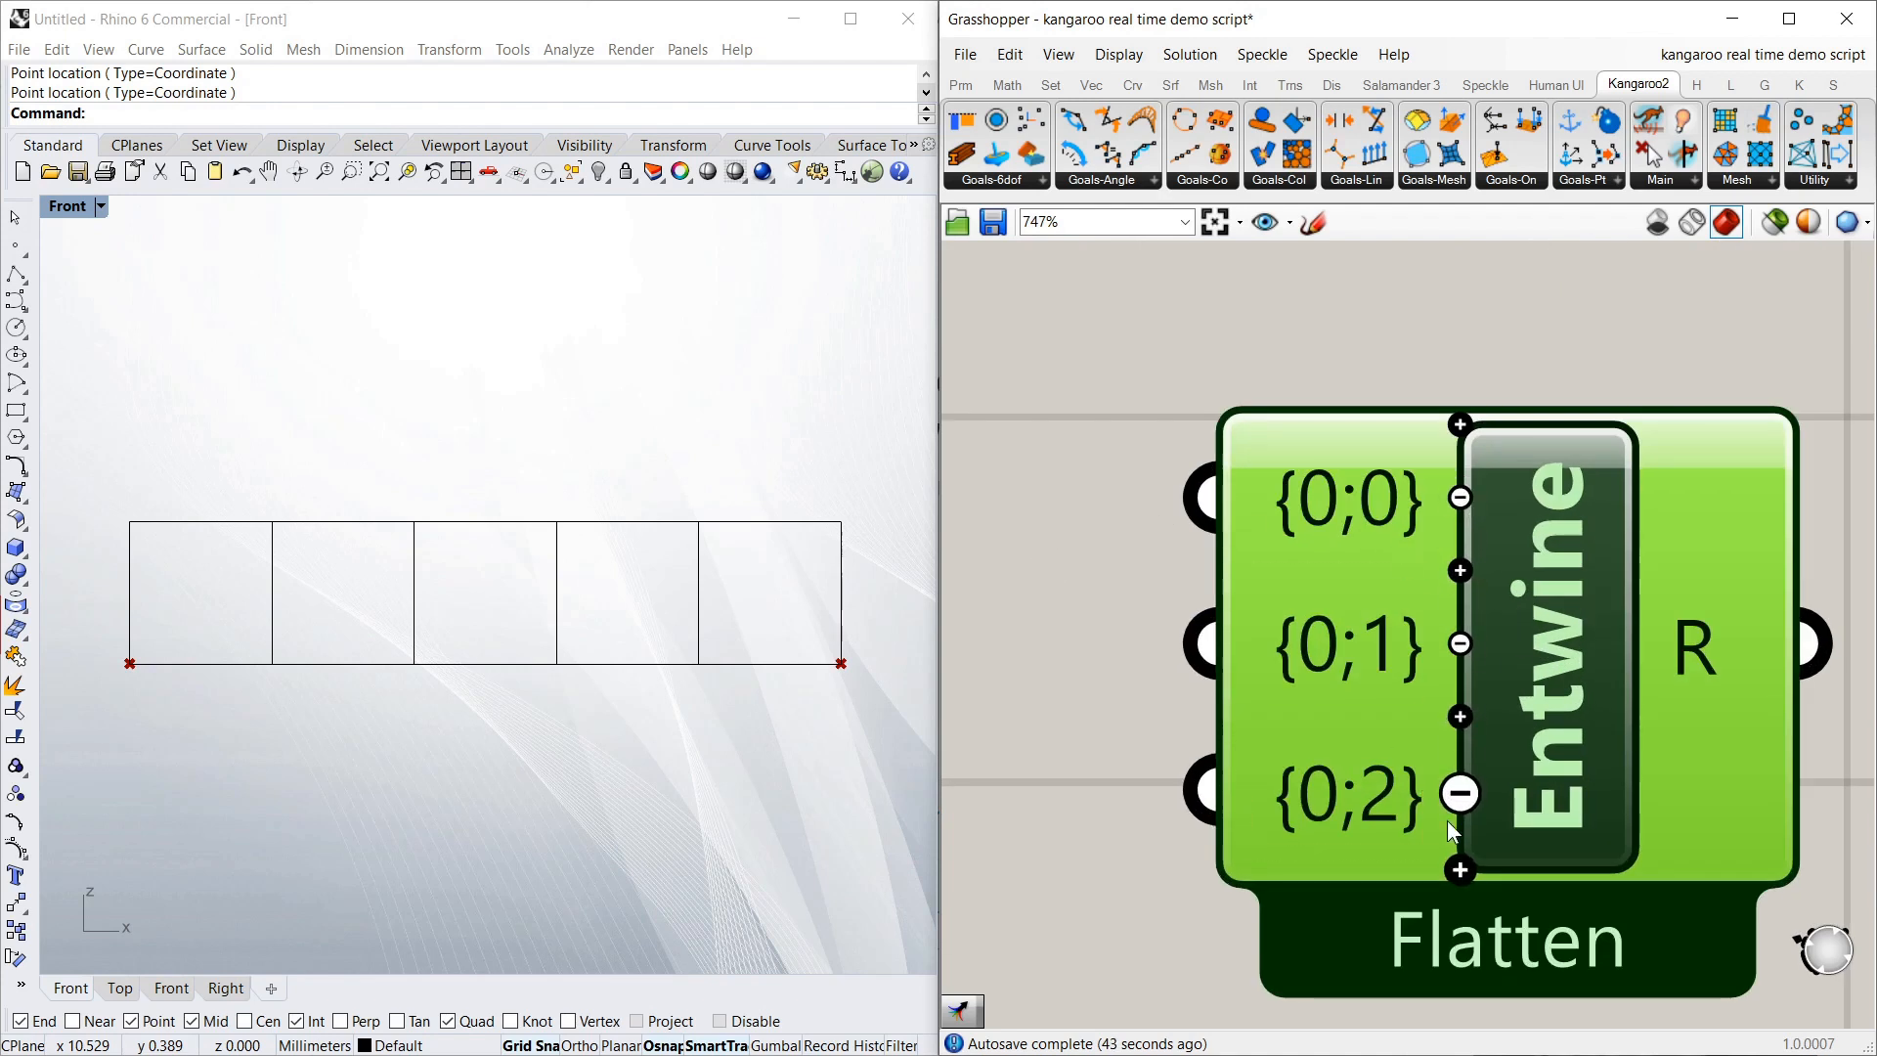
pyautogui.click(1461, 794)
pyautogui.scroll(-4, 1375, 650)
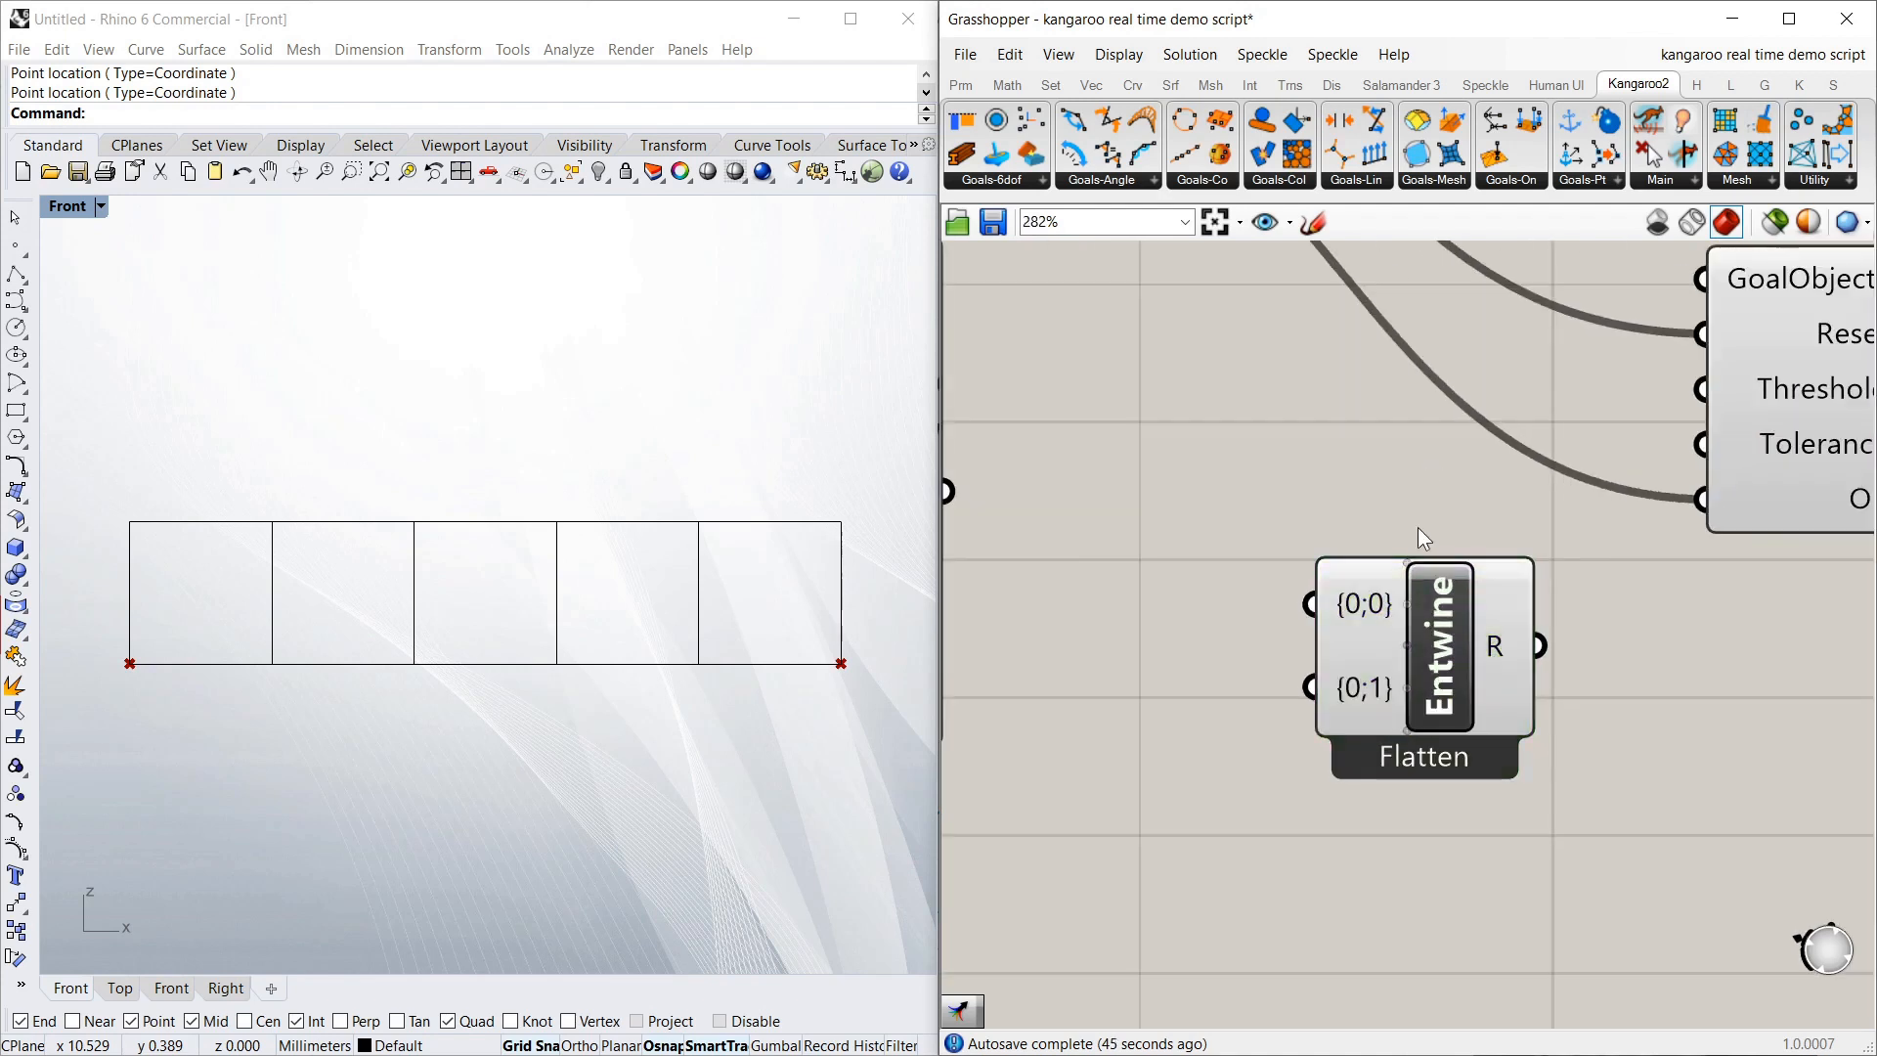
pyautogui.scroll(-3, 1462, 607)
pyautogui.moveTo(1462, 646); pyautogui.dragTo(1472, 635)
pyautogui.click(1341, 540)
pyautogui.scroll(-1, 1326, 579)
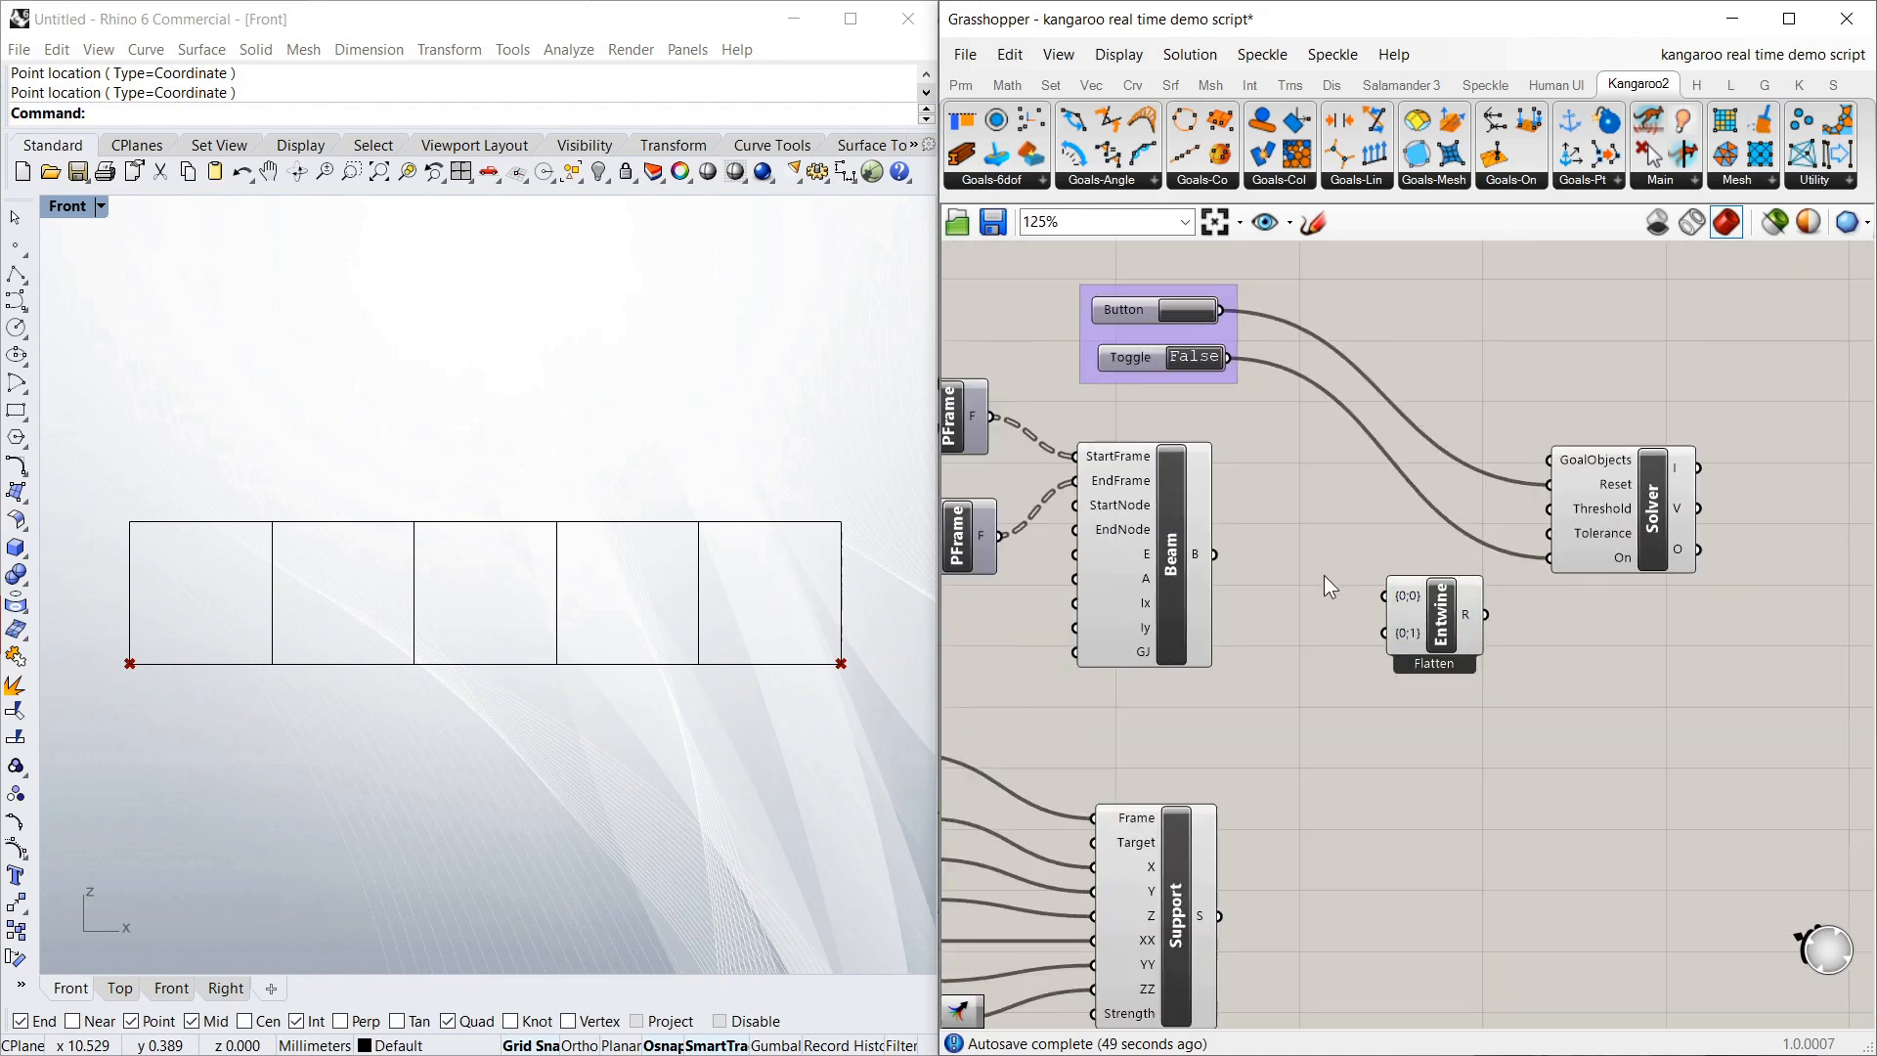
# Wire the Beam's B output into the Entwine's {0;0} input
pyautogui.moveTo(1199, 555)
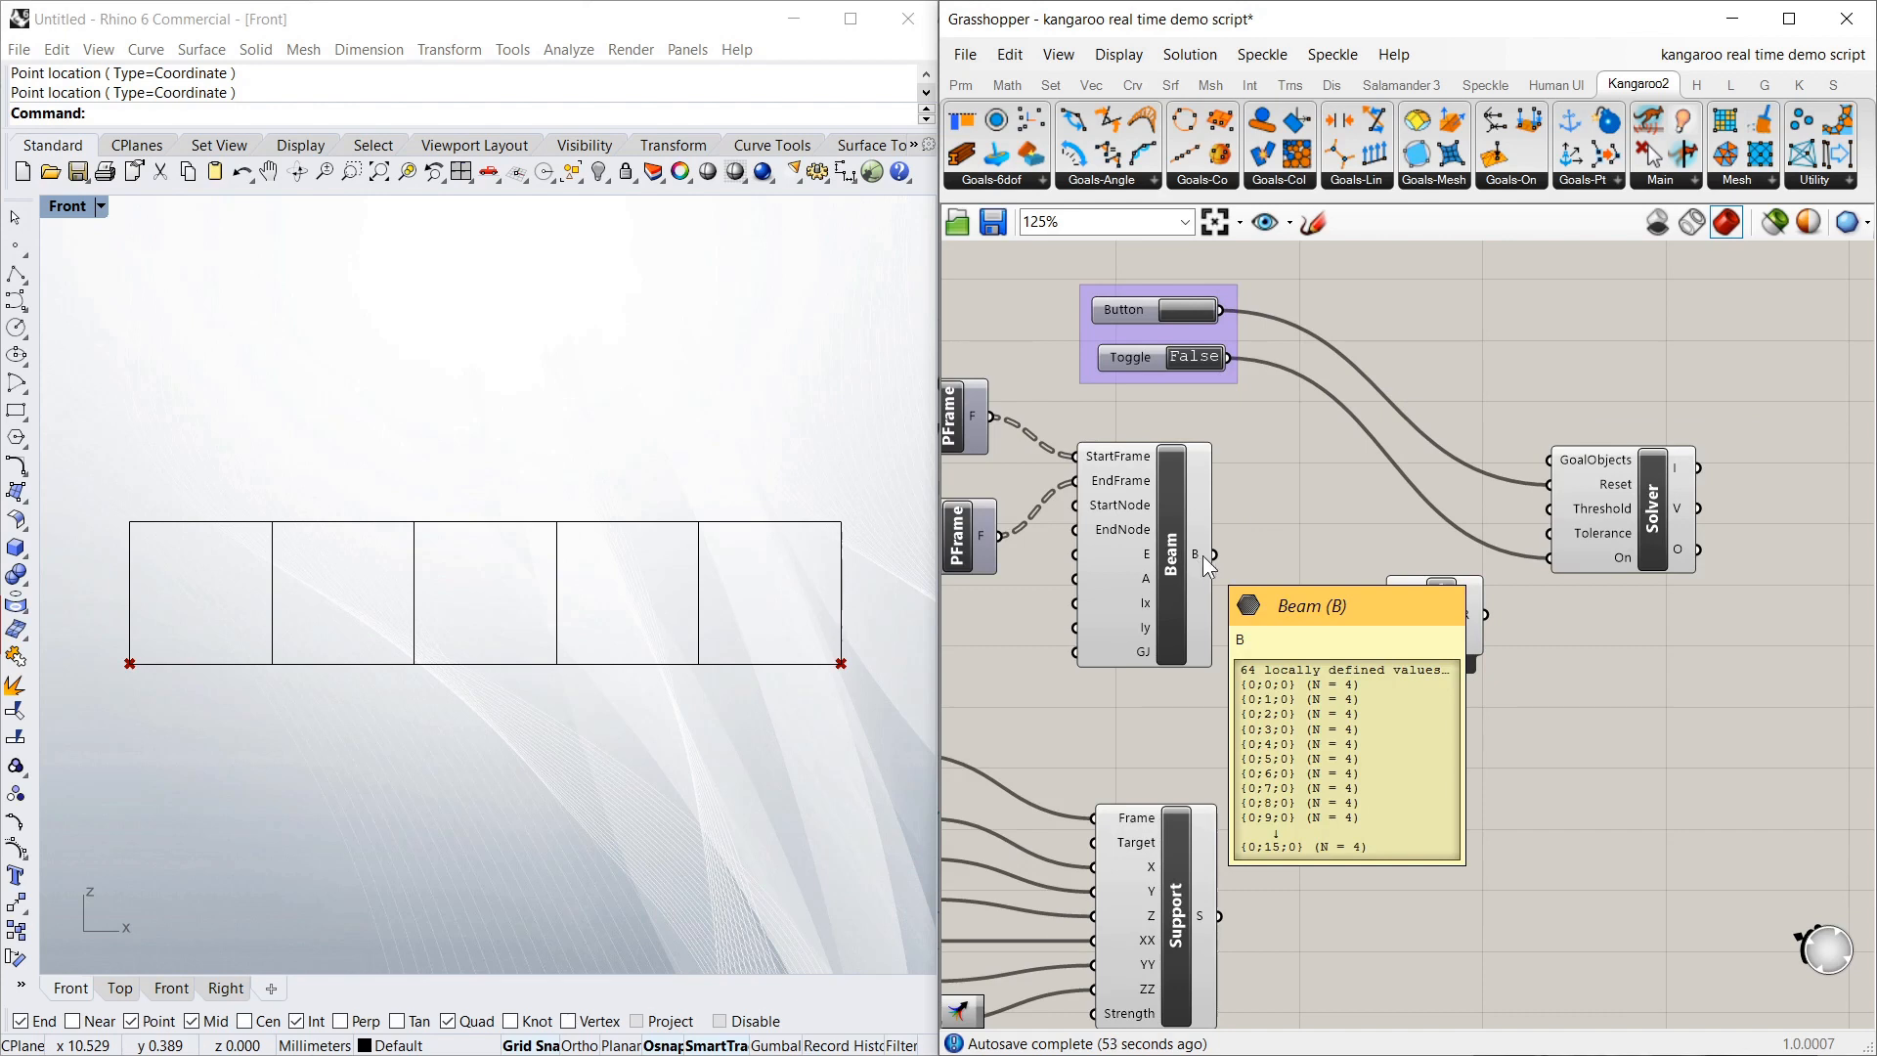
pyautogui.scroll(-2, 1198, 555)
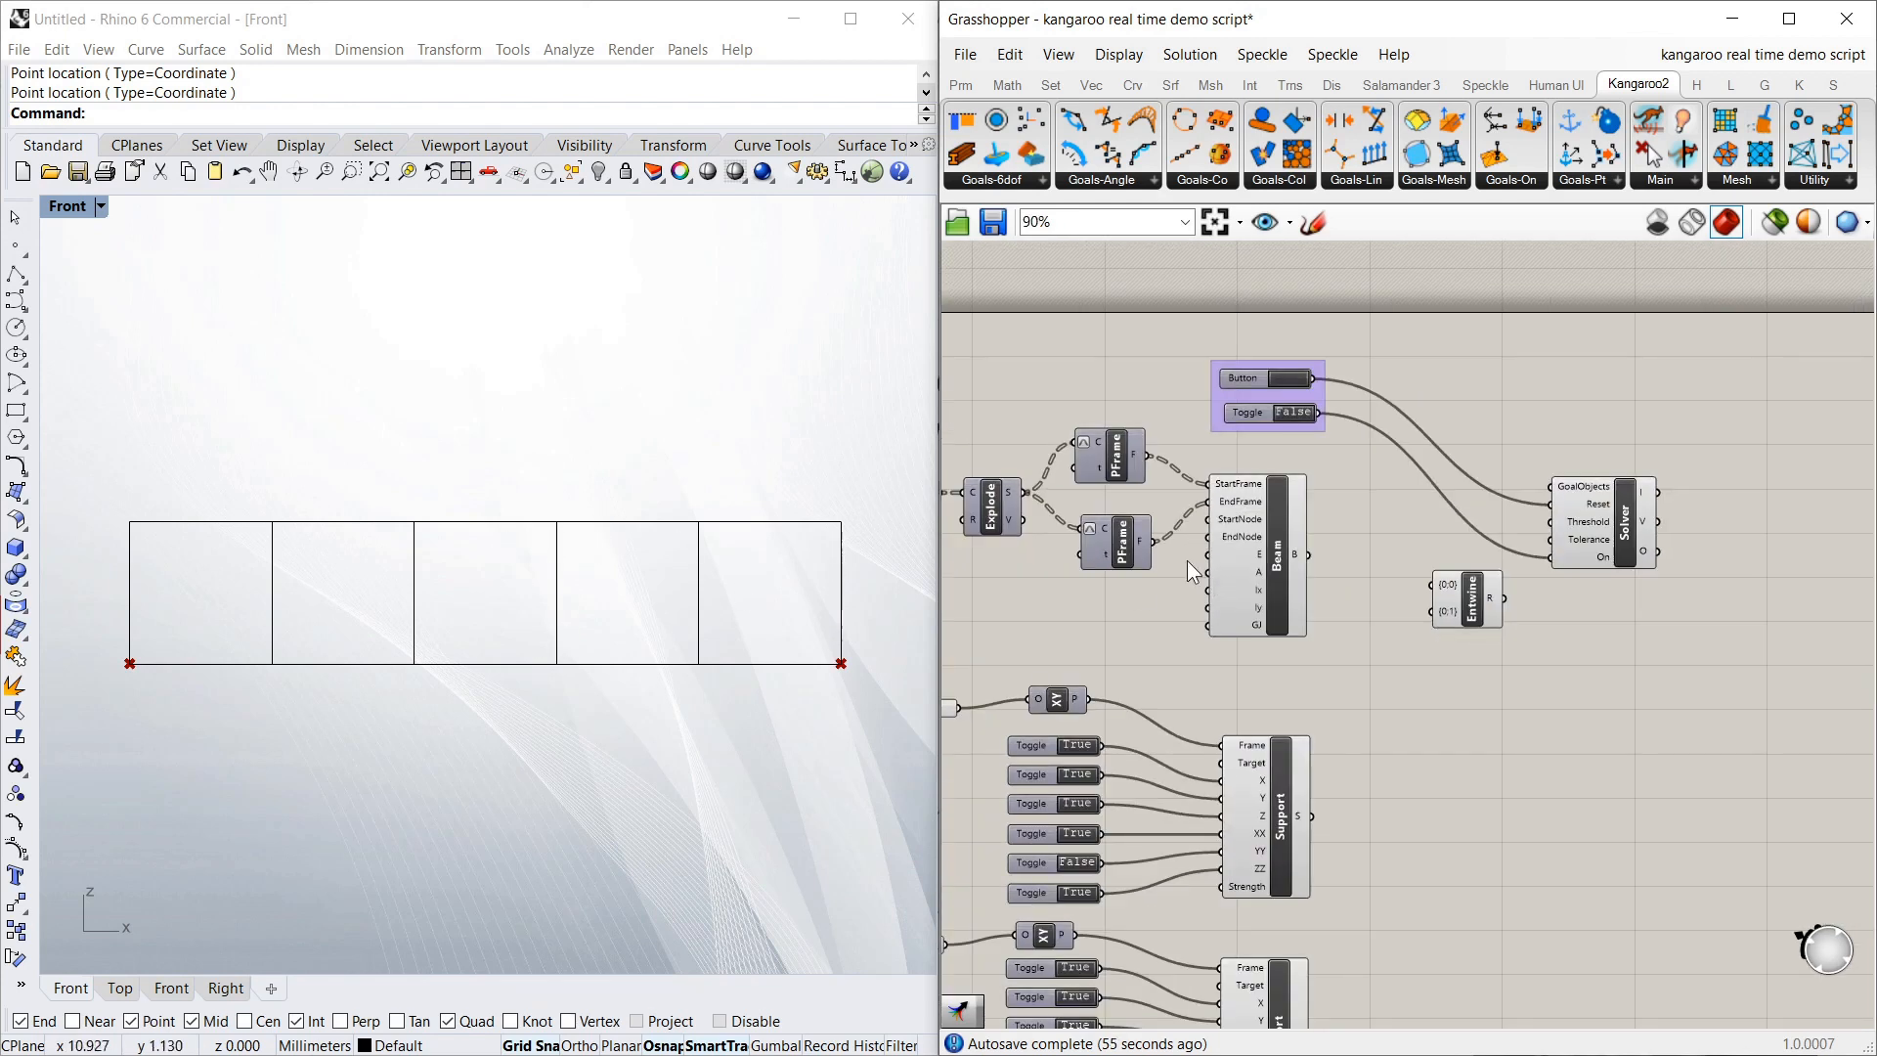
pyautogui.scroll(3, 1340, 554)
pyautogui.moveTo(1288, 555); pyautogui.dragTo(1512, 584)
pyautogui.click(1459, 508)
pyautogui.scroll(-2, 1502, 611)
pyautogui.scroll(1, 1518, 641)
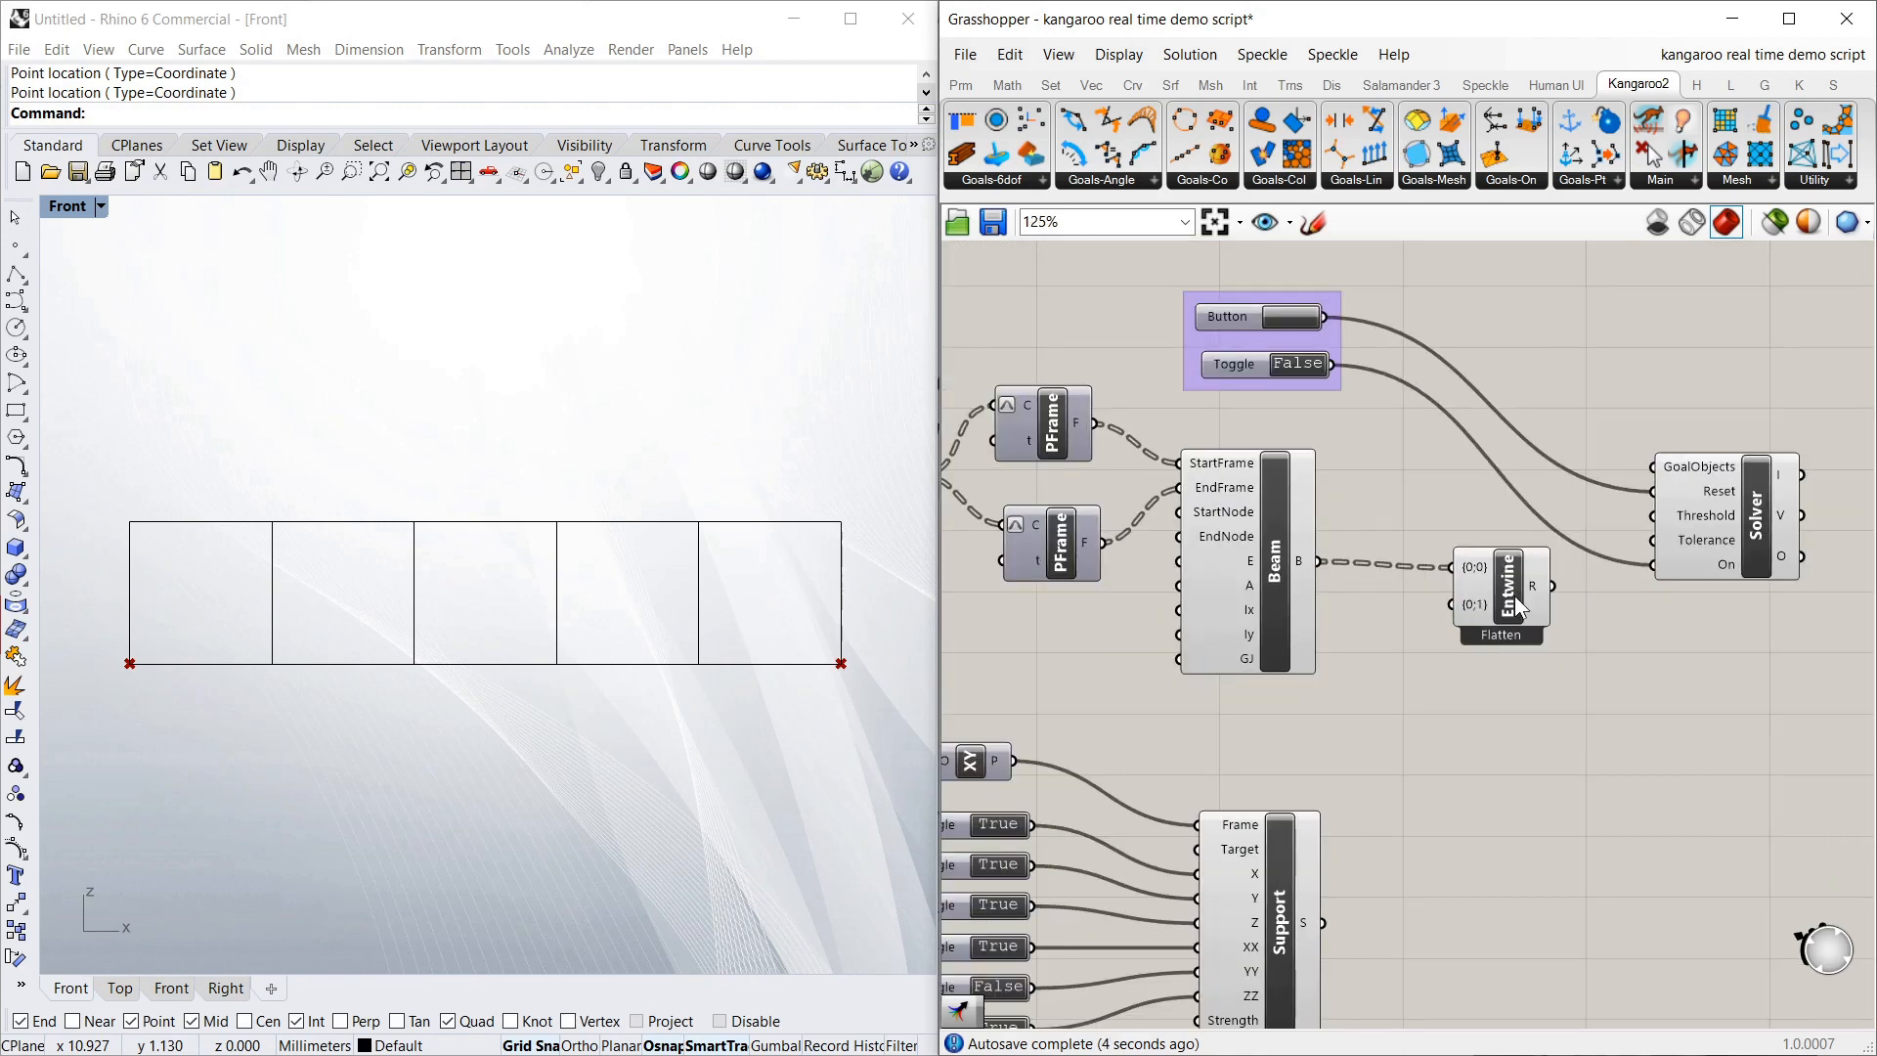
# Wire the S outputs of both Support components into the Entwine's {0;1} input
pyautogui.scroll(-3, 1430, 716)
pyautogui.scroll(3, 1416, 735)
pyautogui.moveTo(1263, 793); pyautogui.dragTo(1390, 476)
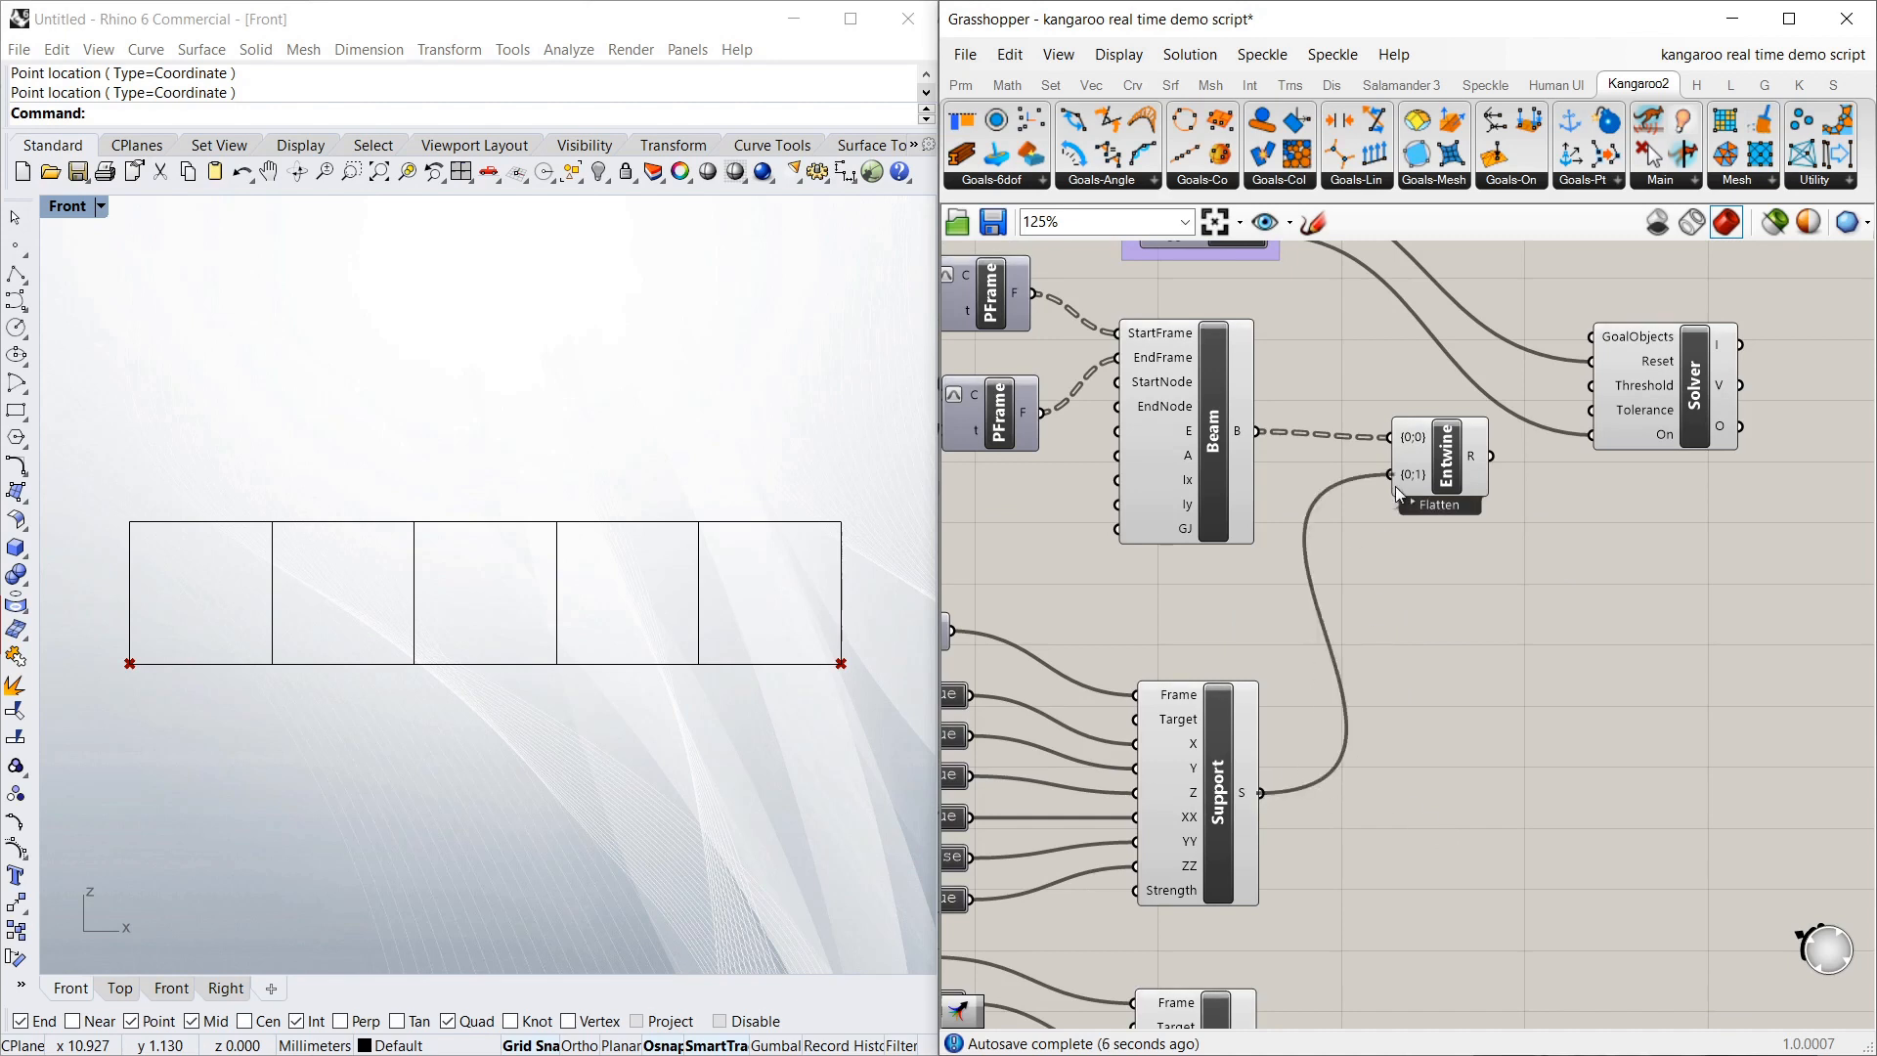
pyautogui.scroll(-4, 1316, 543)
pyautogui.moveTo(1288, 838); pyautogui.dragTo(1369, 524)
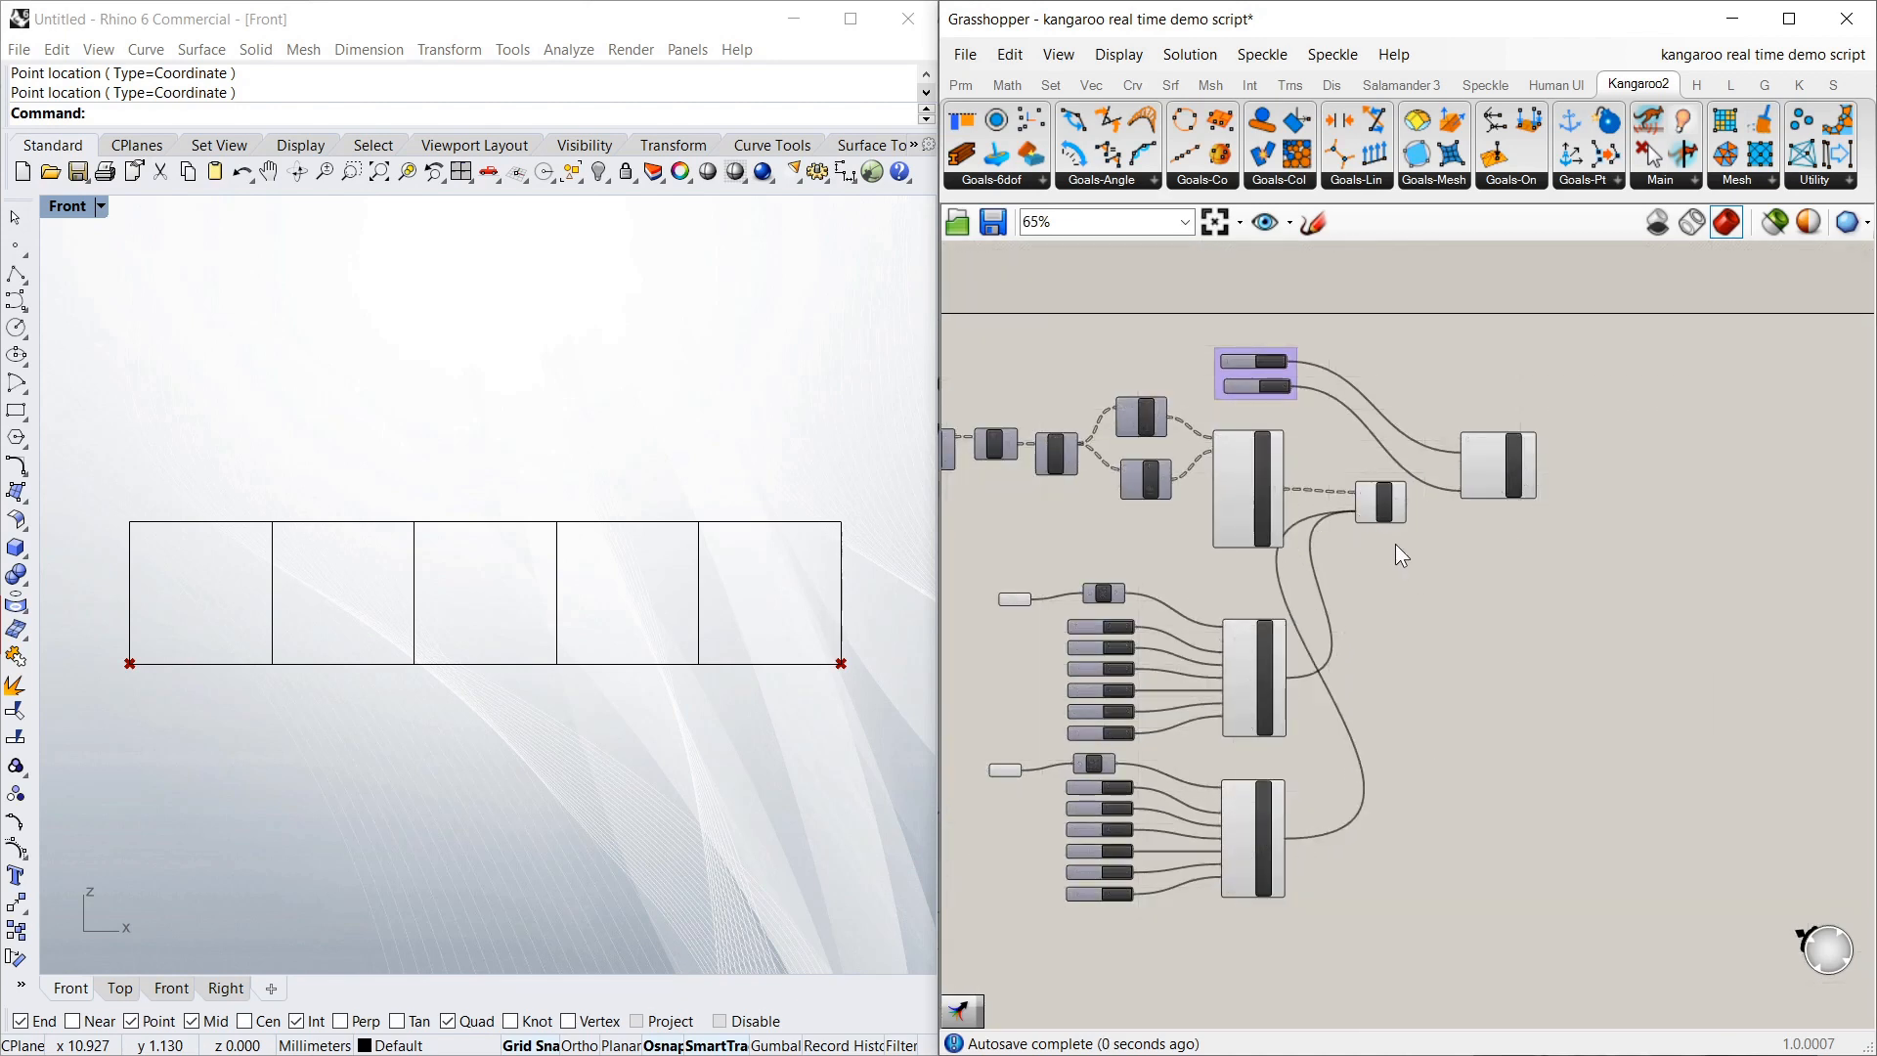
# Rearrange the canvas by raising the Button and Toggle group, shifting the Solver further right and lowering the Entwine
pyautogui.scroll(3, 1435, 625)
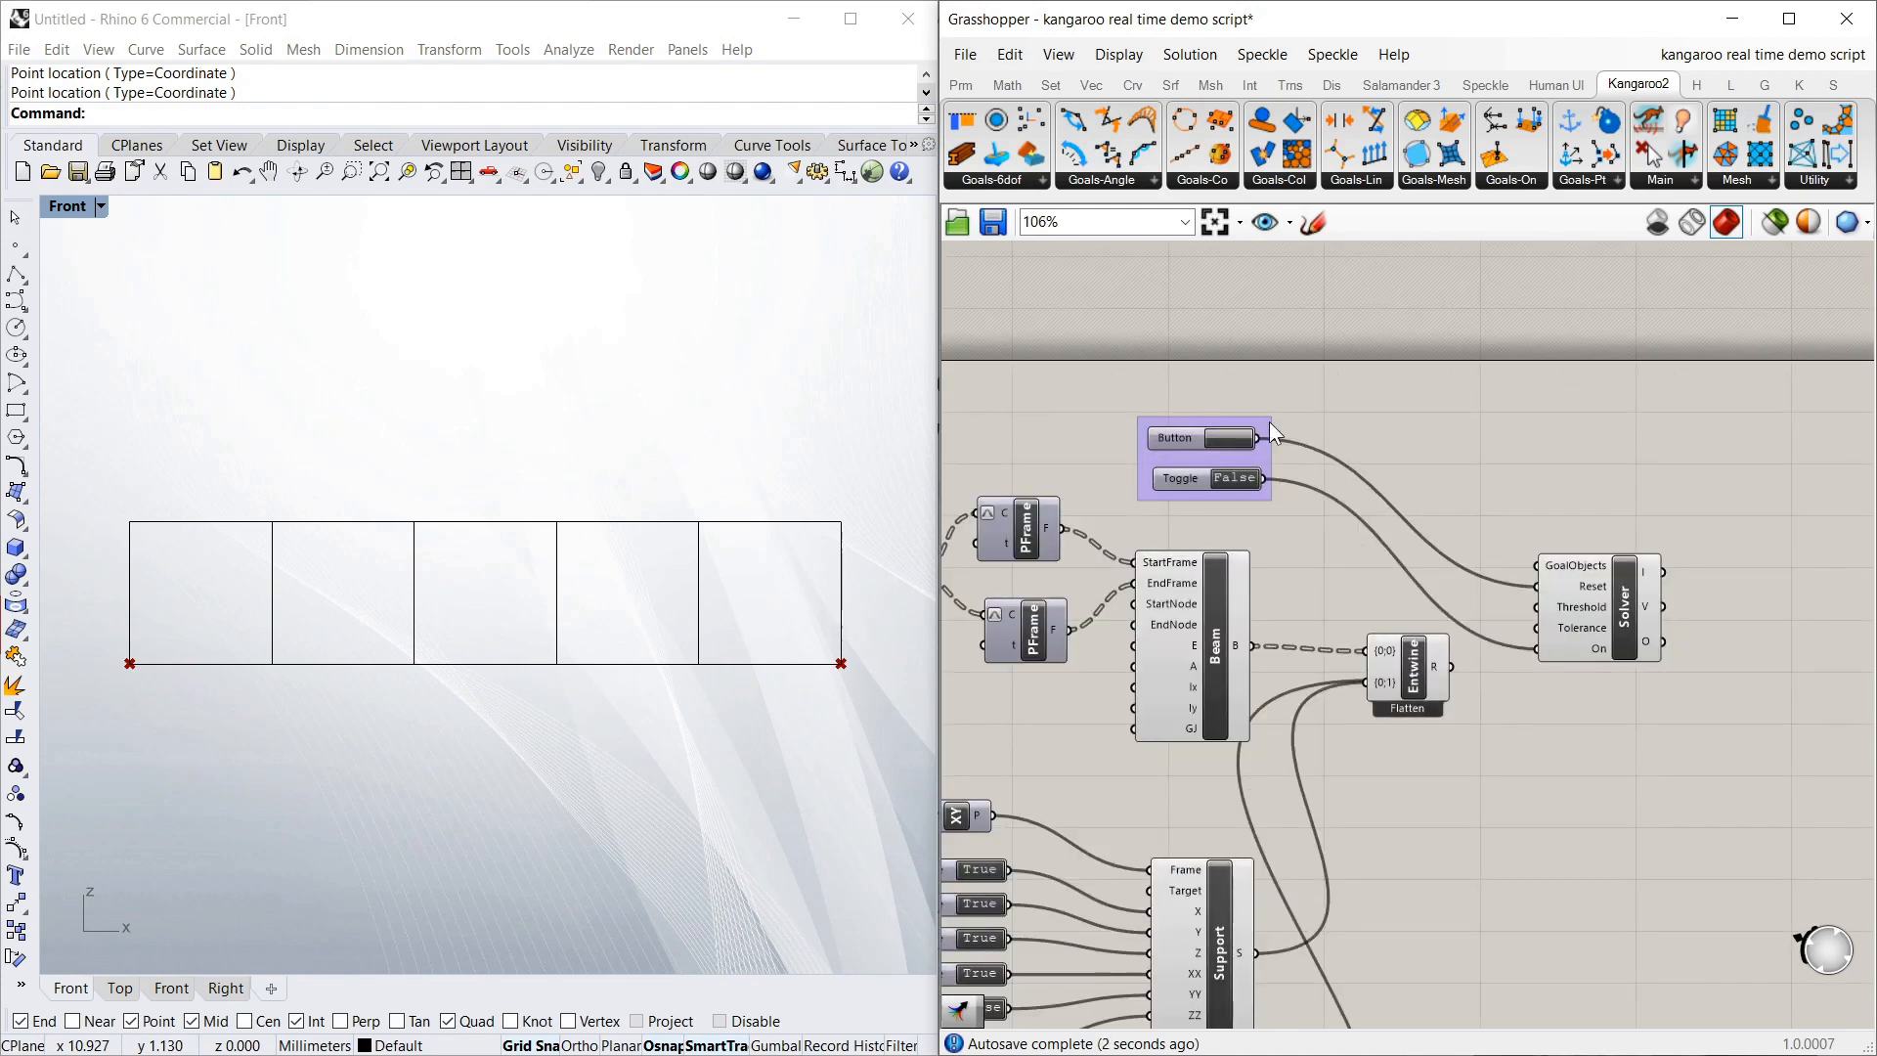
pyautogui.moveTo(1265, 421); pyautogui.dragTo(1277, 373)
pyautogui.click(1408, 430)
pyautogui.scroll(-2, 1534, 496)
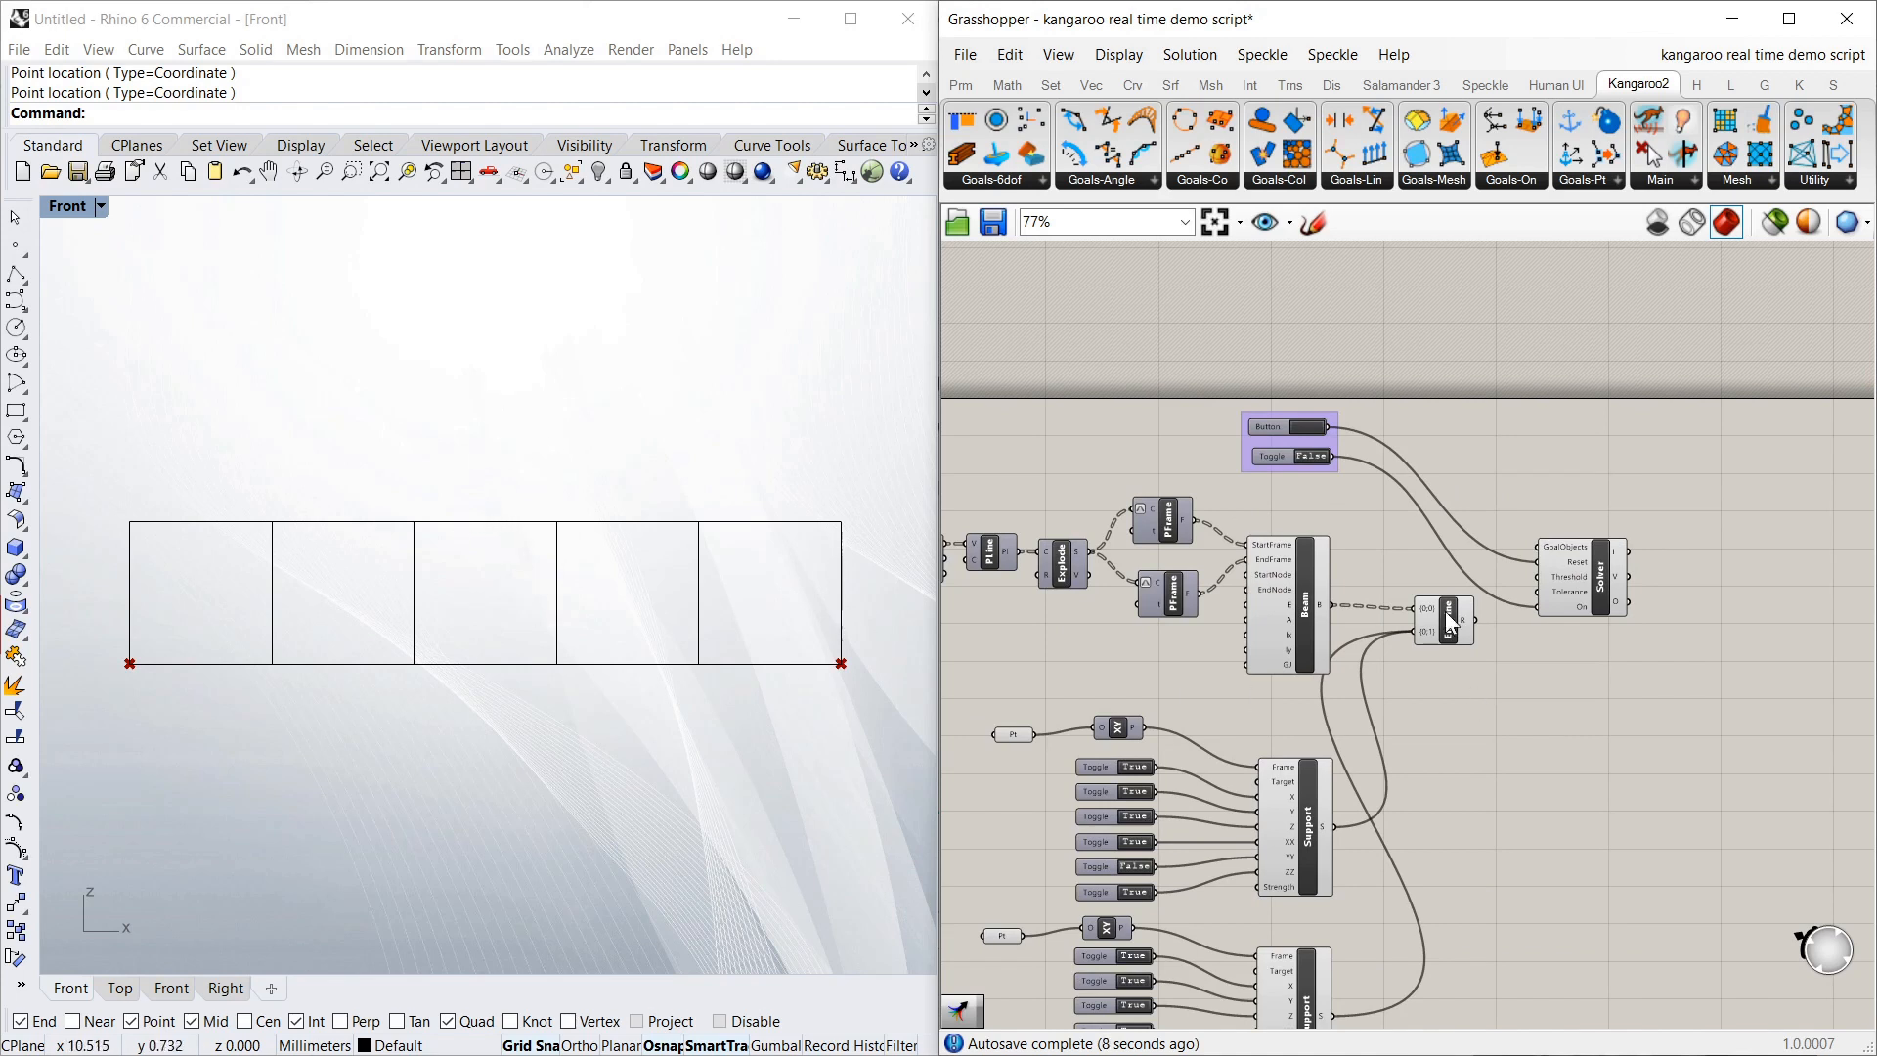
pyautogui.moveTo(1606, 577); pyautogui.dragTo(1659, 559)
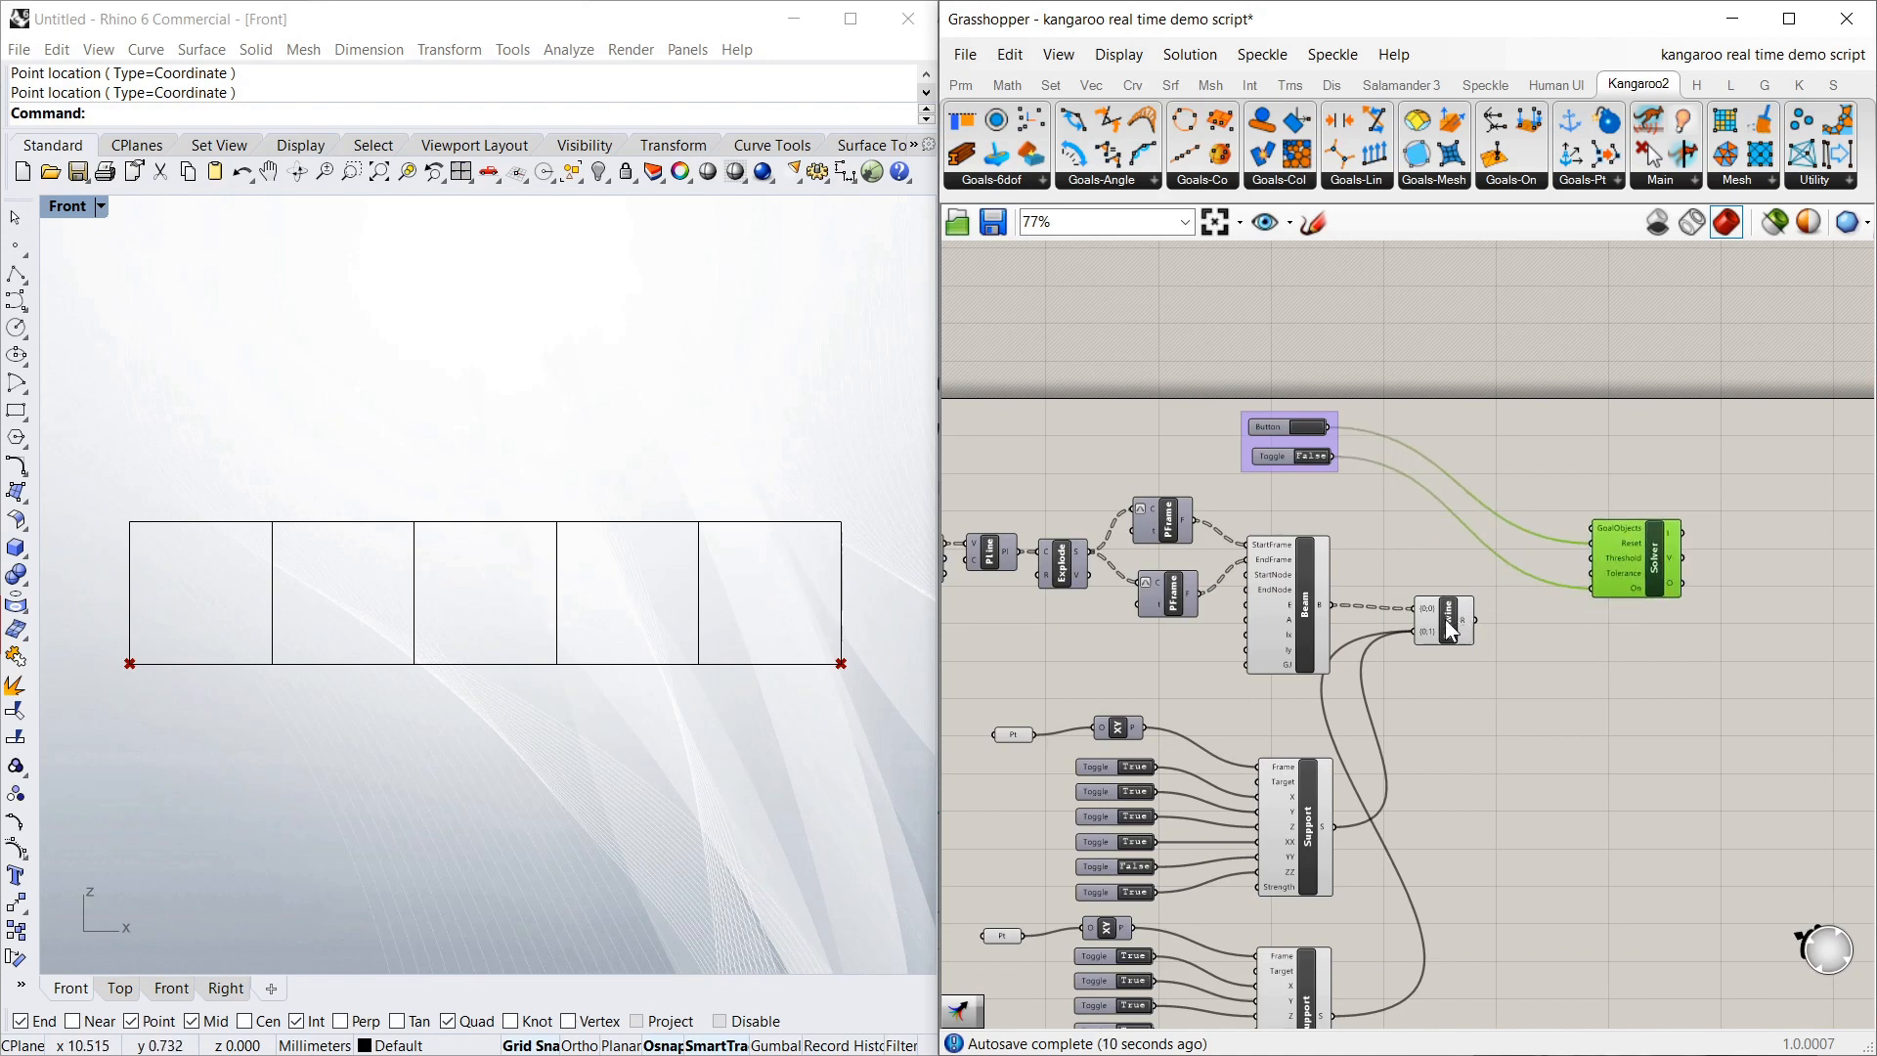
pyautogui.moveTo(1449, 631); pyautogui.dragTo(1462, 672)
pyautogui.click(1405, 522)
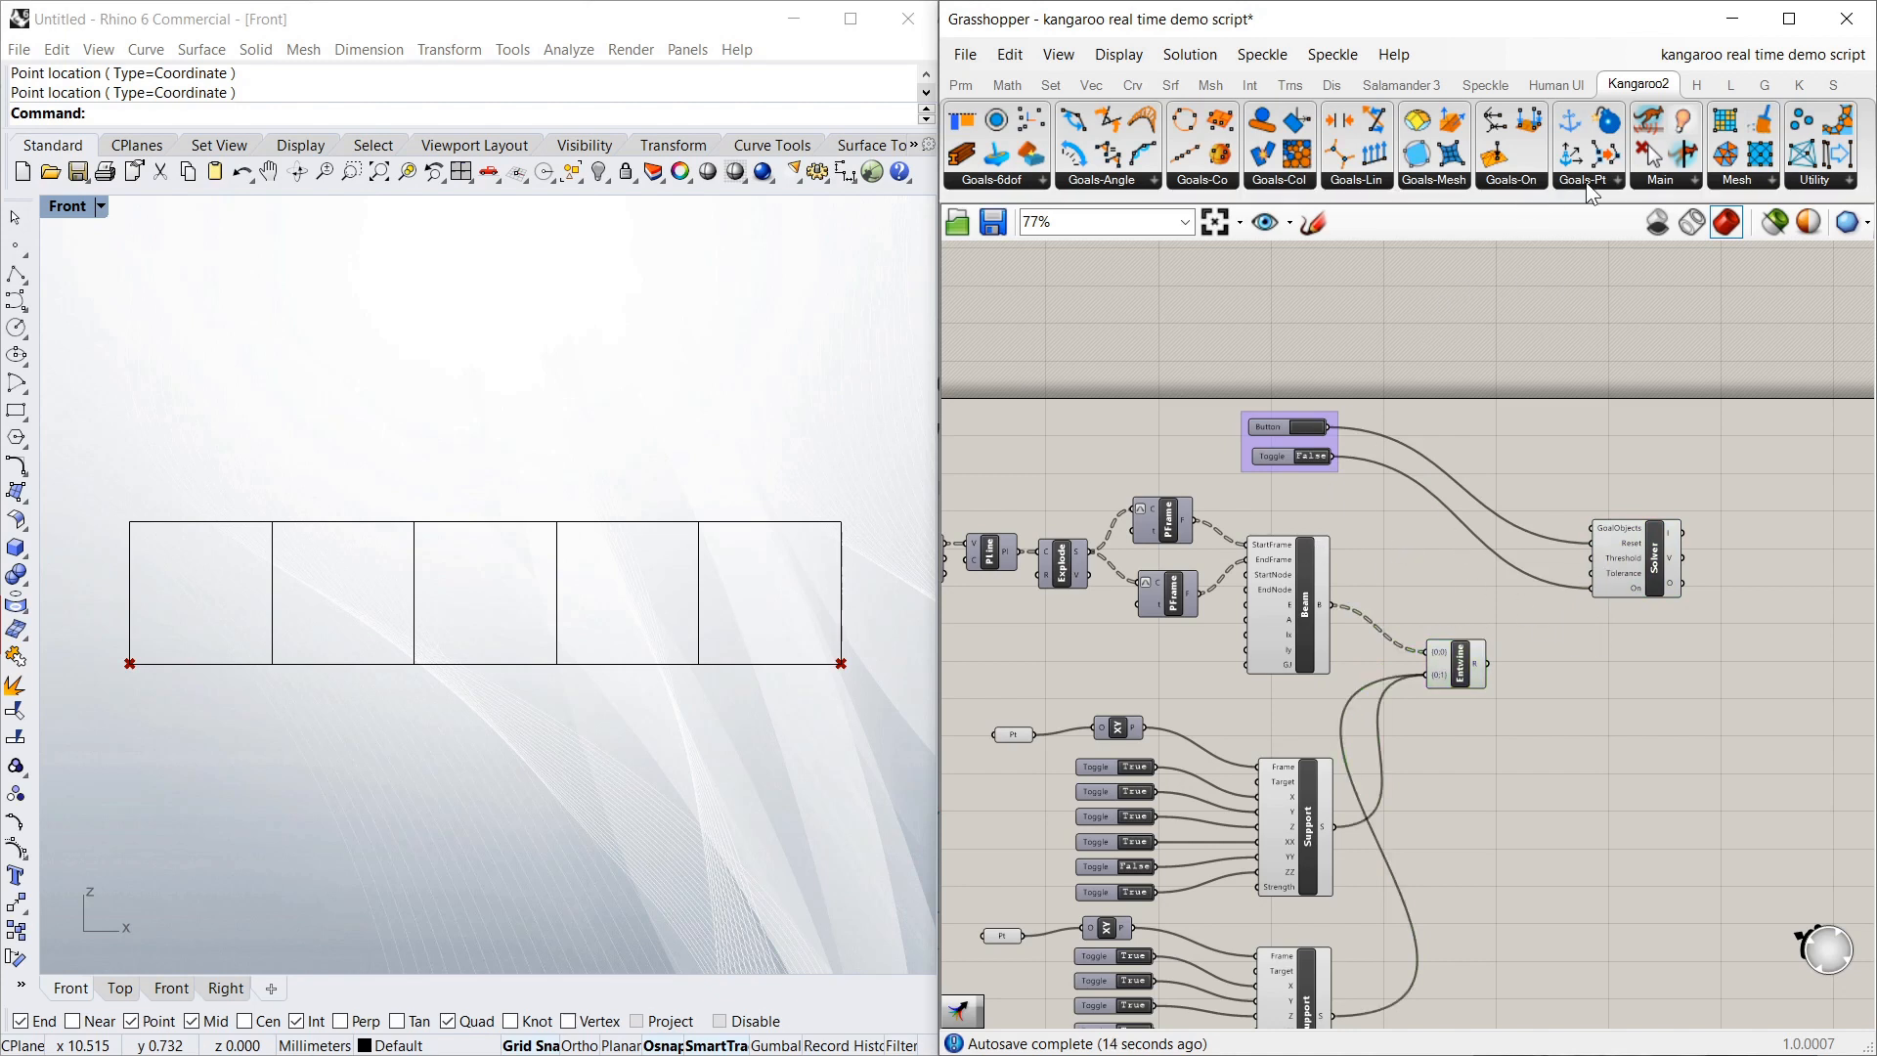
# Add a Kangaroo2 Grab component between the Beam and first Support, and add its output to the Entwine's {0;1} input
pyautogui.click(1666, 187)
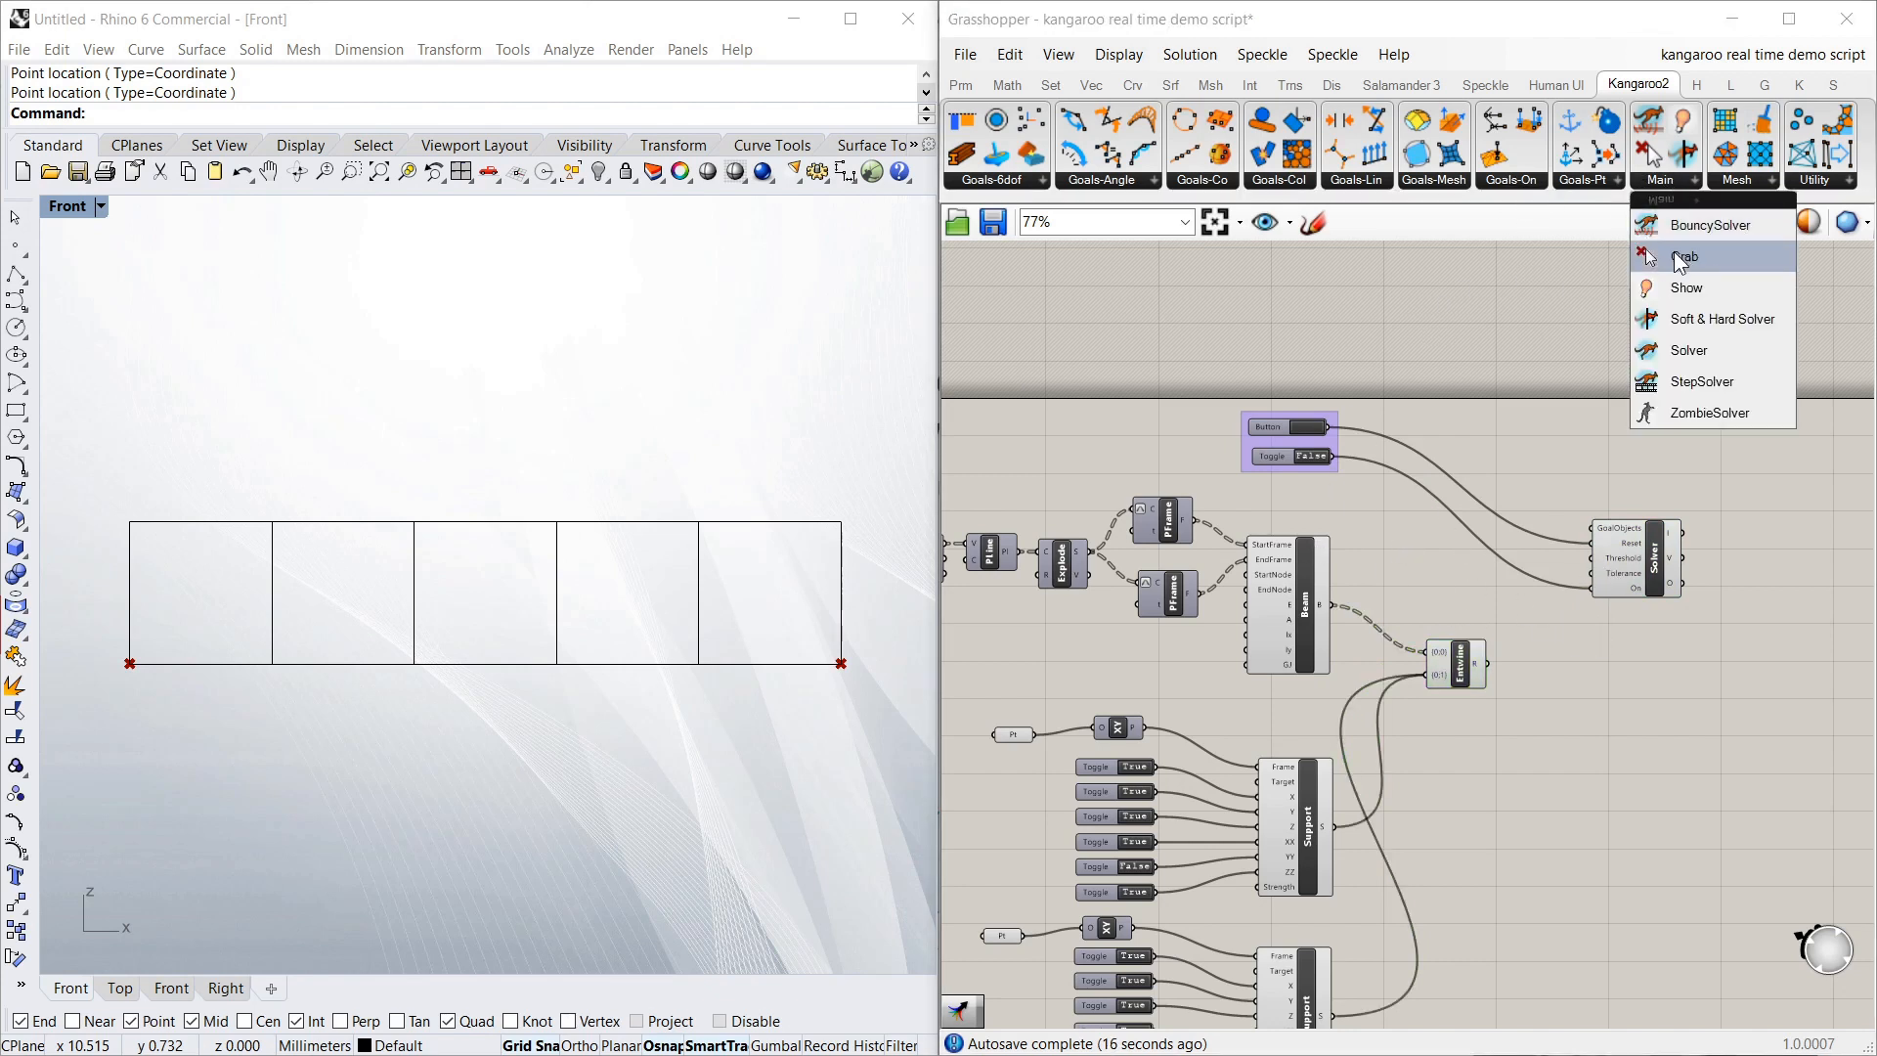
pyautogui.moveTo(1678, 257); pyautogui.dragTo(1302, 706)
pyautogui.scroll(3, 1304, 714)
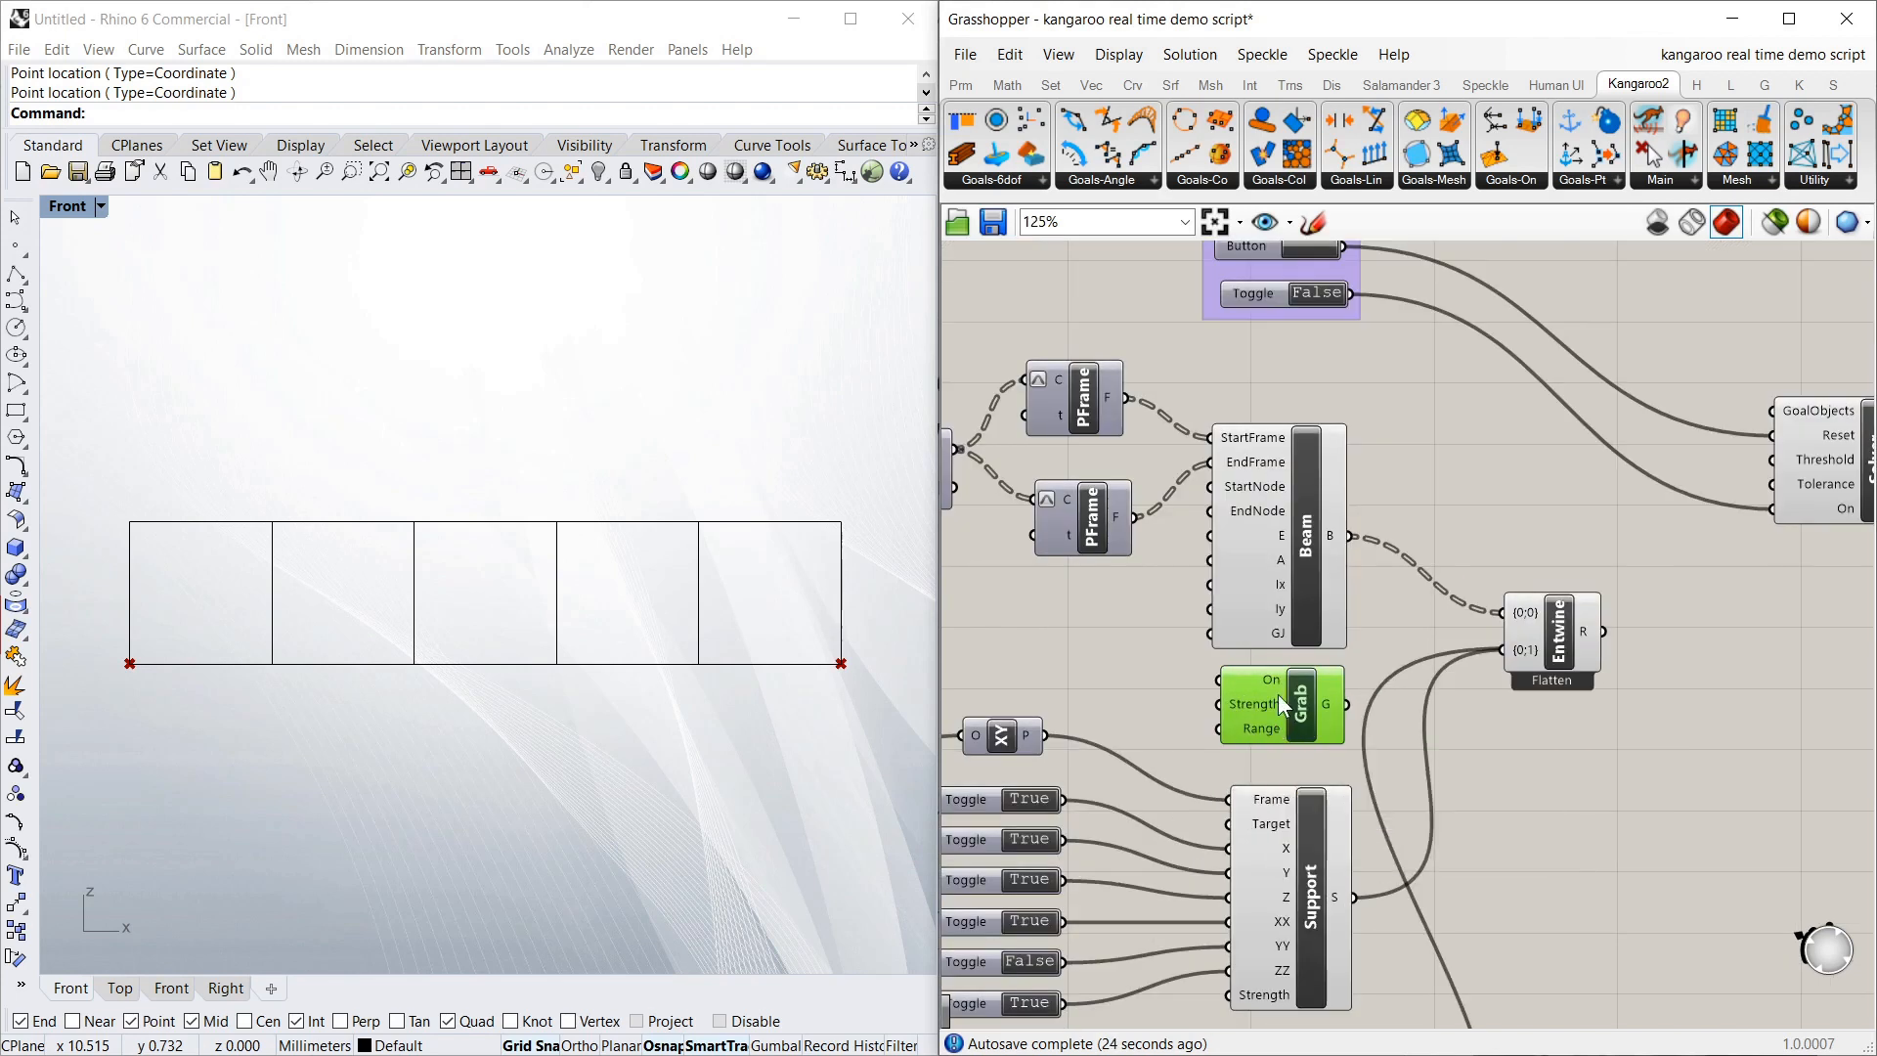
pyautogui.keyDown('shift'); pyautogui.moveTo(1382, 706); pyautogui.dragTo(1499, 668); pyautogui.keyUp('shift')
# Wire the Entwine's R output into the Solver's GoalObjects input
pyautogui.moveTo(1533, 615)
pyautogui.moveTo(1529, 658)
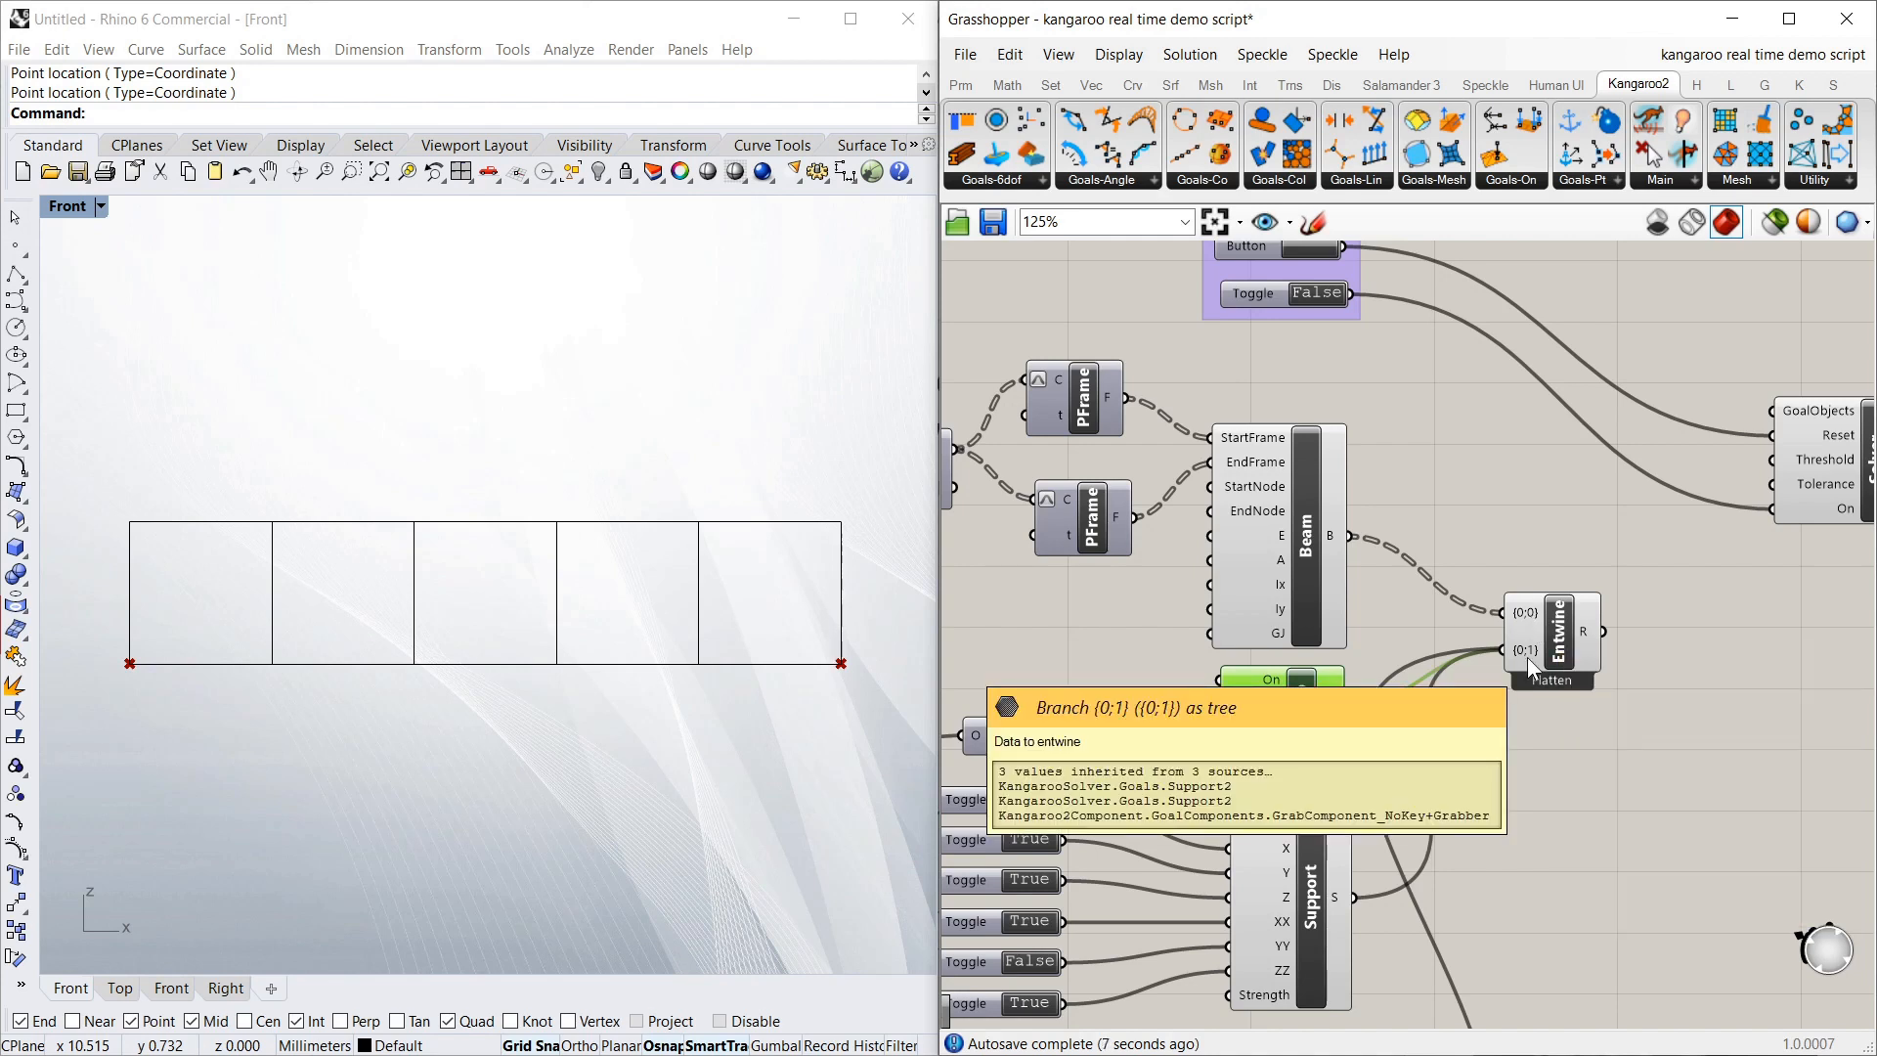
pyautogui.scroll(-1, 1486, 641)
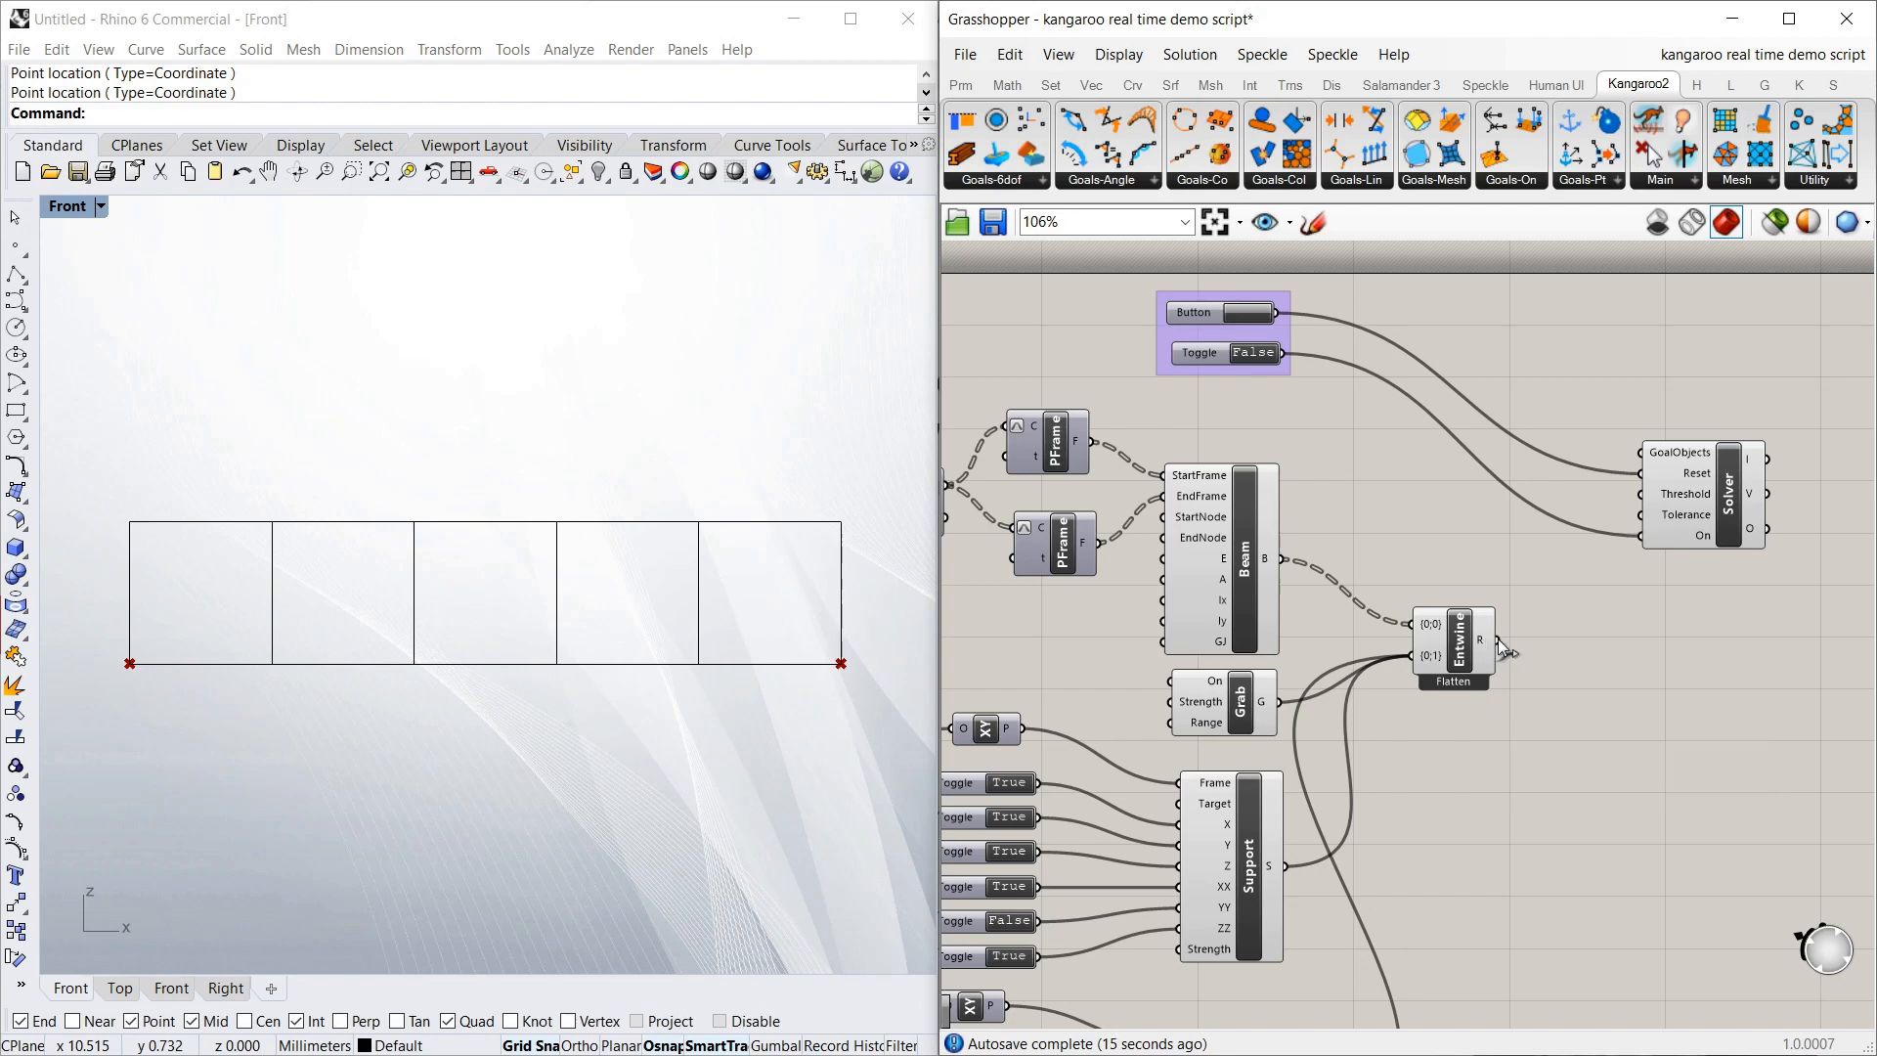
pyautogui.moveTo(1498, 642); pyautogui.dragTo(1639, 453)
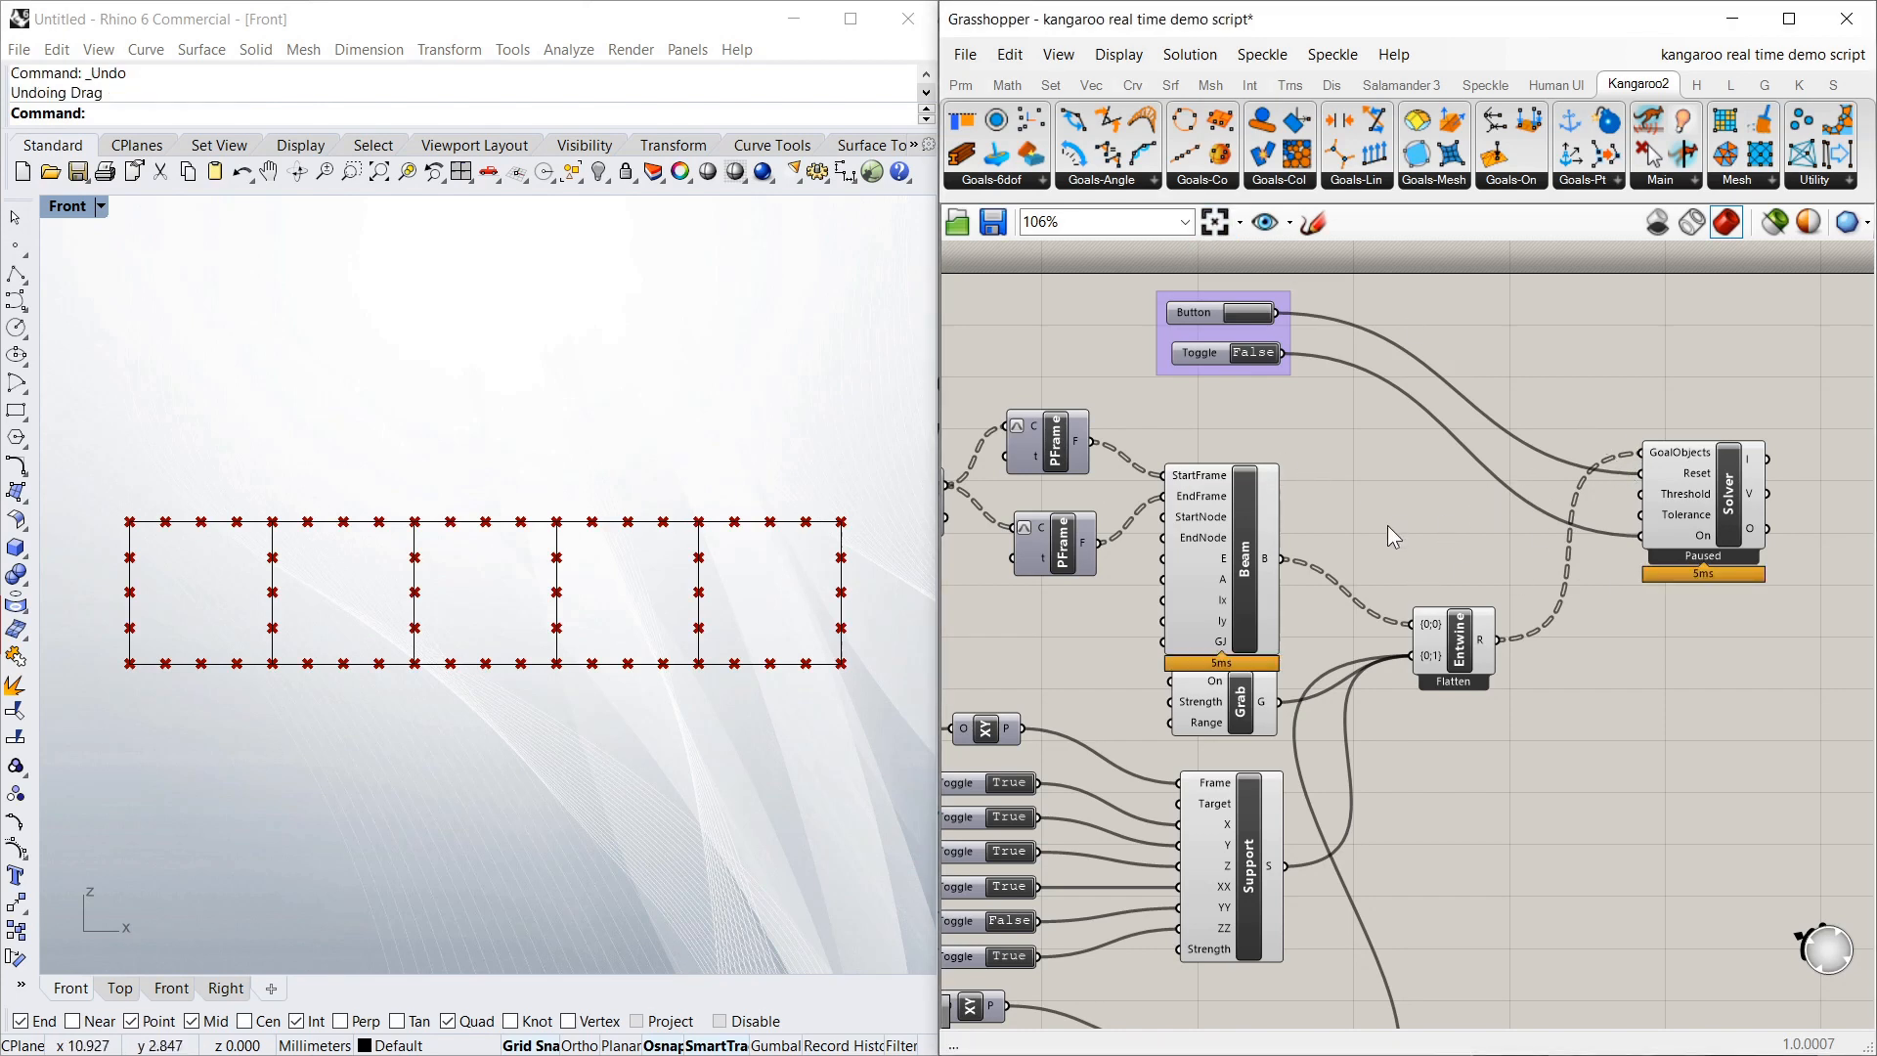
# Internalise the curve data in the vierendeel truss curves parameter
pyautogui.scroll(-3, 1187, 608)
pyautogui.scroll(5, 1024, 483)
pyautogui.click(1077, 479)
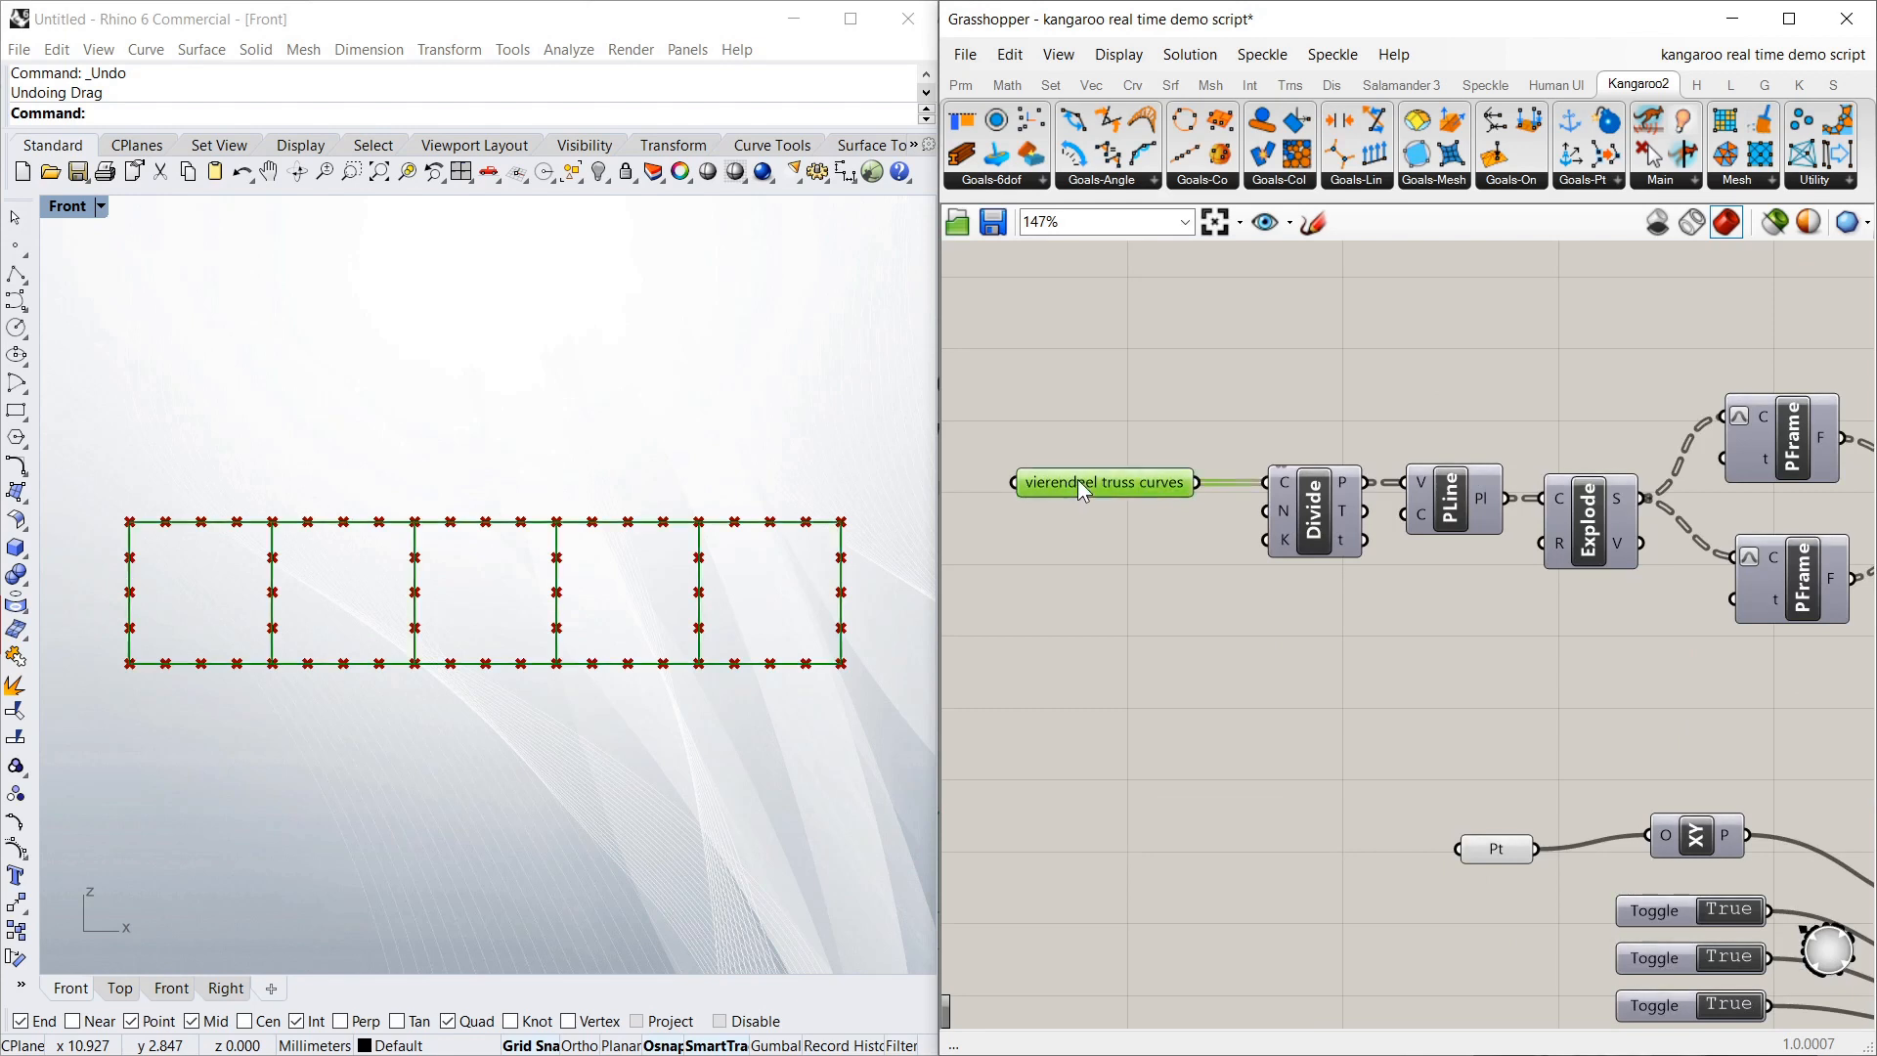
pyautogui.rightClick(1097, 482)
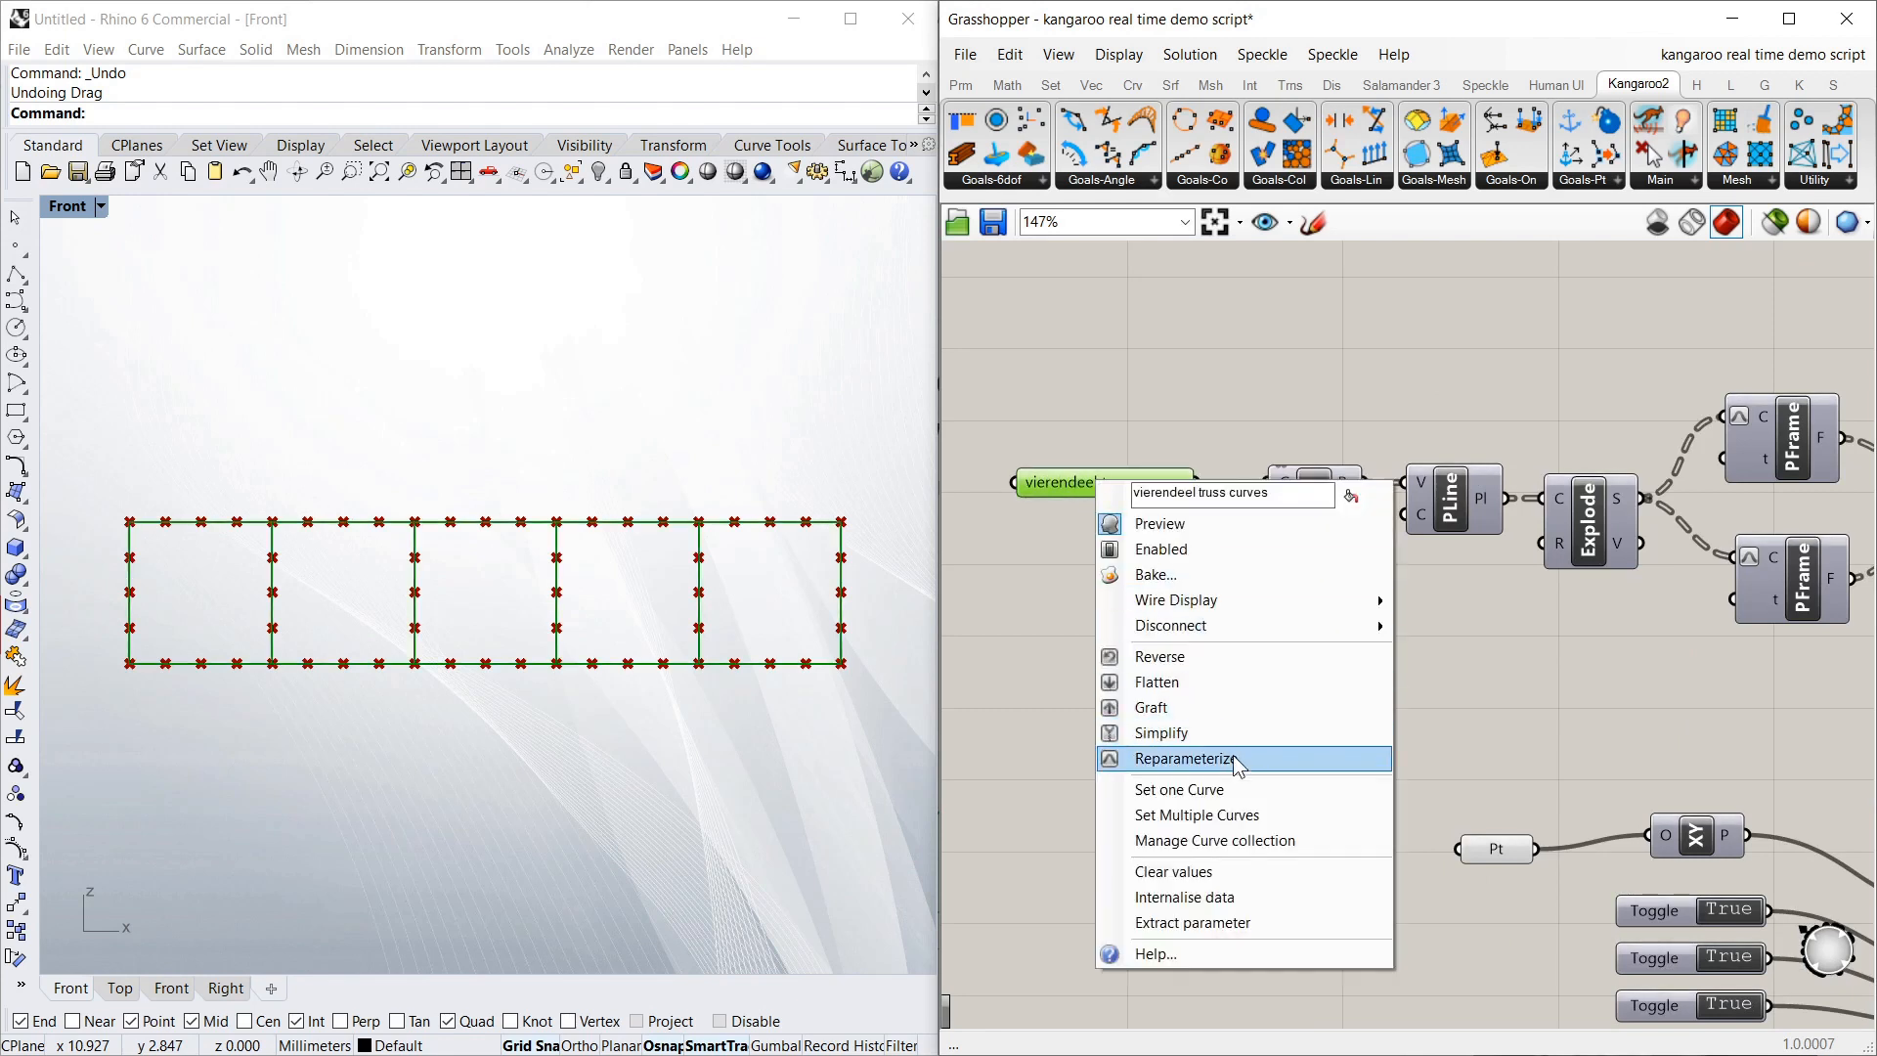
pyautogui.click(1220, 907)
# Delete all the original truss curves from the Rhino Front view
pyautogui.moveTo(91, 426); pyautogui.dragTo(864, 796)
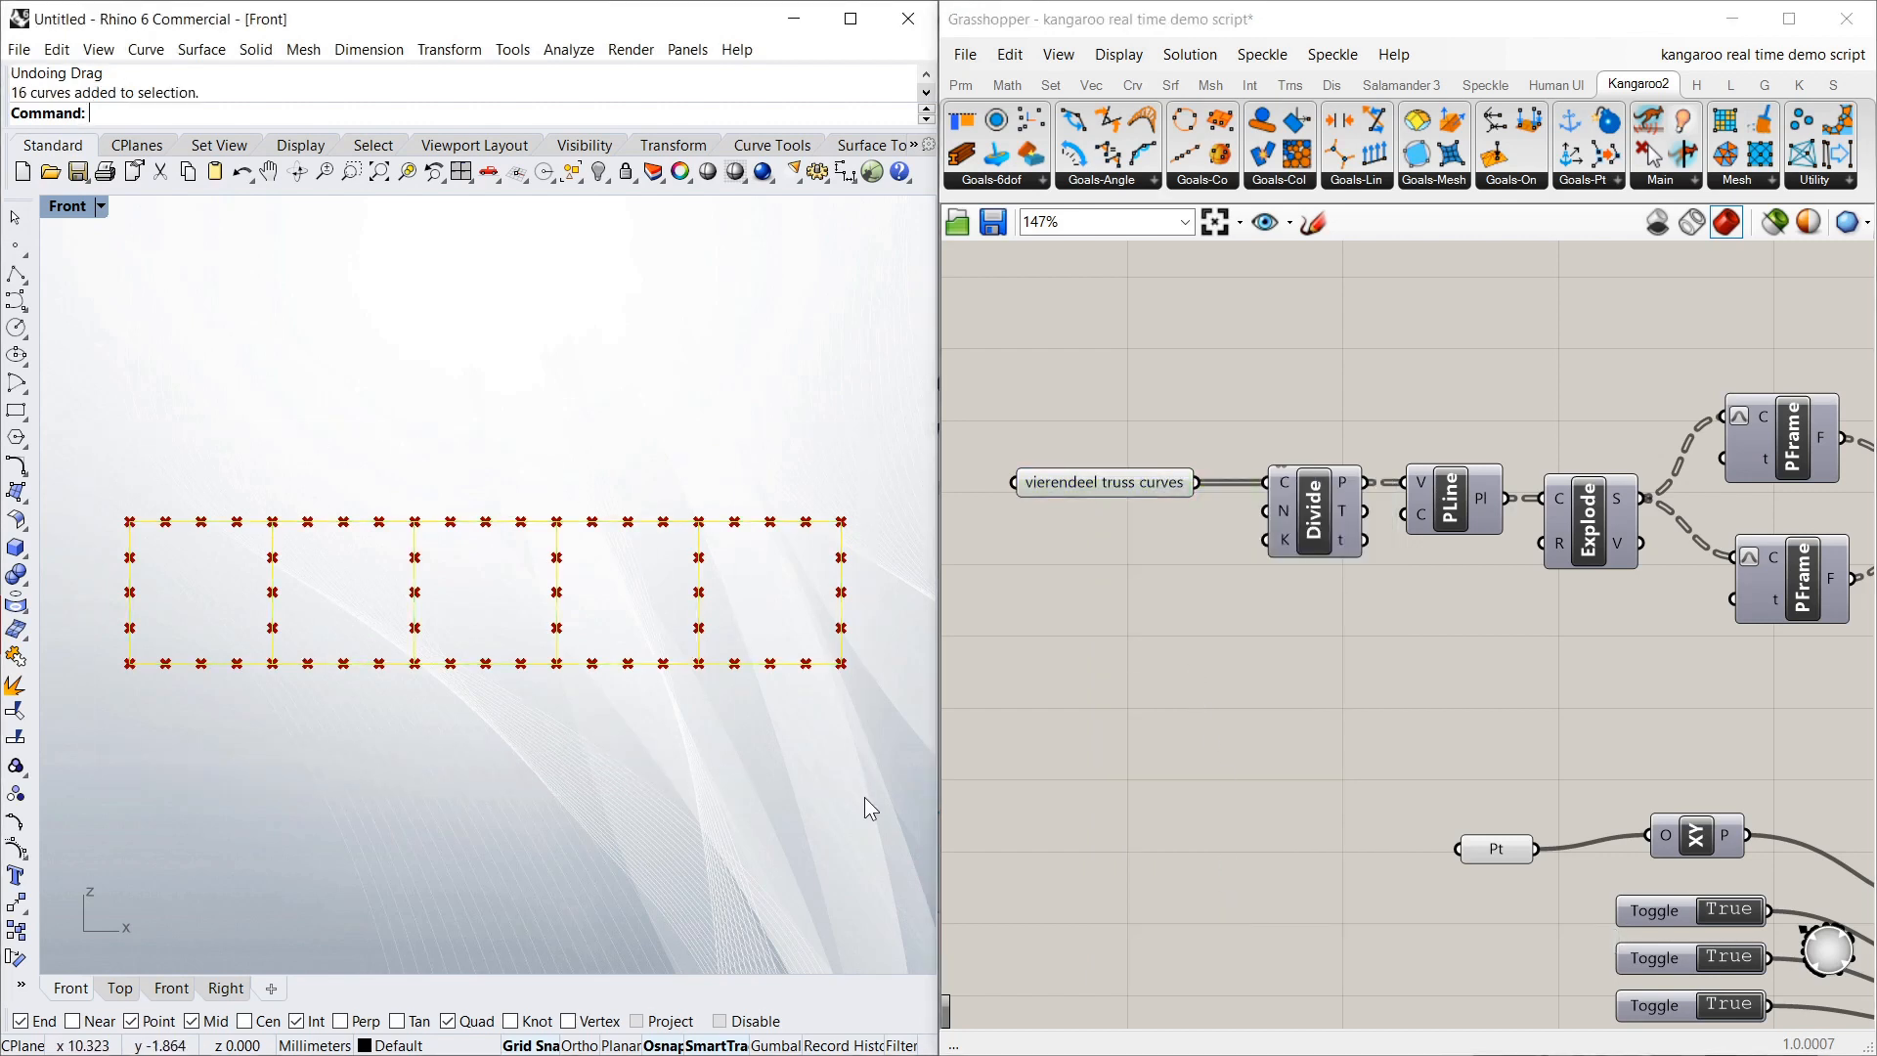
pyautogui.press('Delete')
pyautogui.click(1109, 635)
pyautogui.click(1086, 487)
pyautogui.click(1138, 618)
# Start the simulation by switching the Solver's On toggle to True
pyautogui.scroll(-5, 1085, 538)
pyautogui.scroll(4, 1677, 578)
pyautogui.scroll(2, 1676, 577)
pyautogui.scroll(-3, 1301, 430)
pyautogui.scroll(1, 1154, 345)
pyautogui.click(1169, 344)
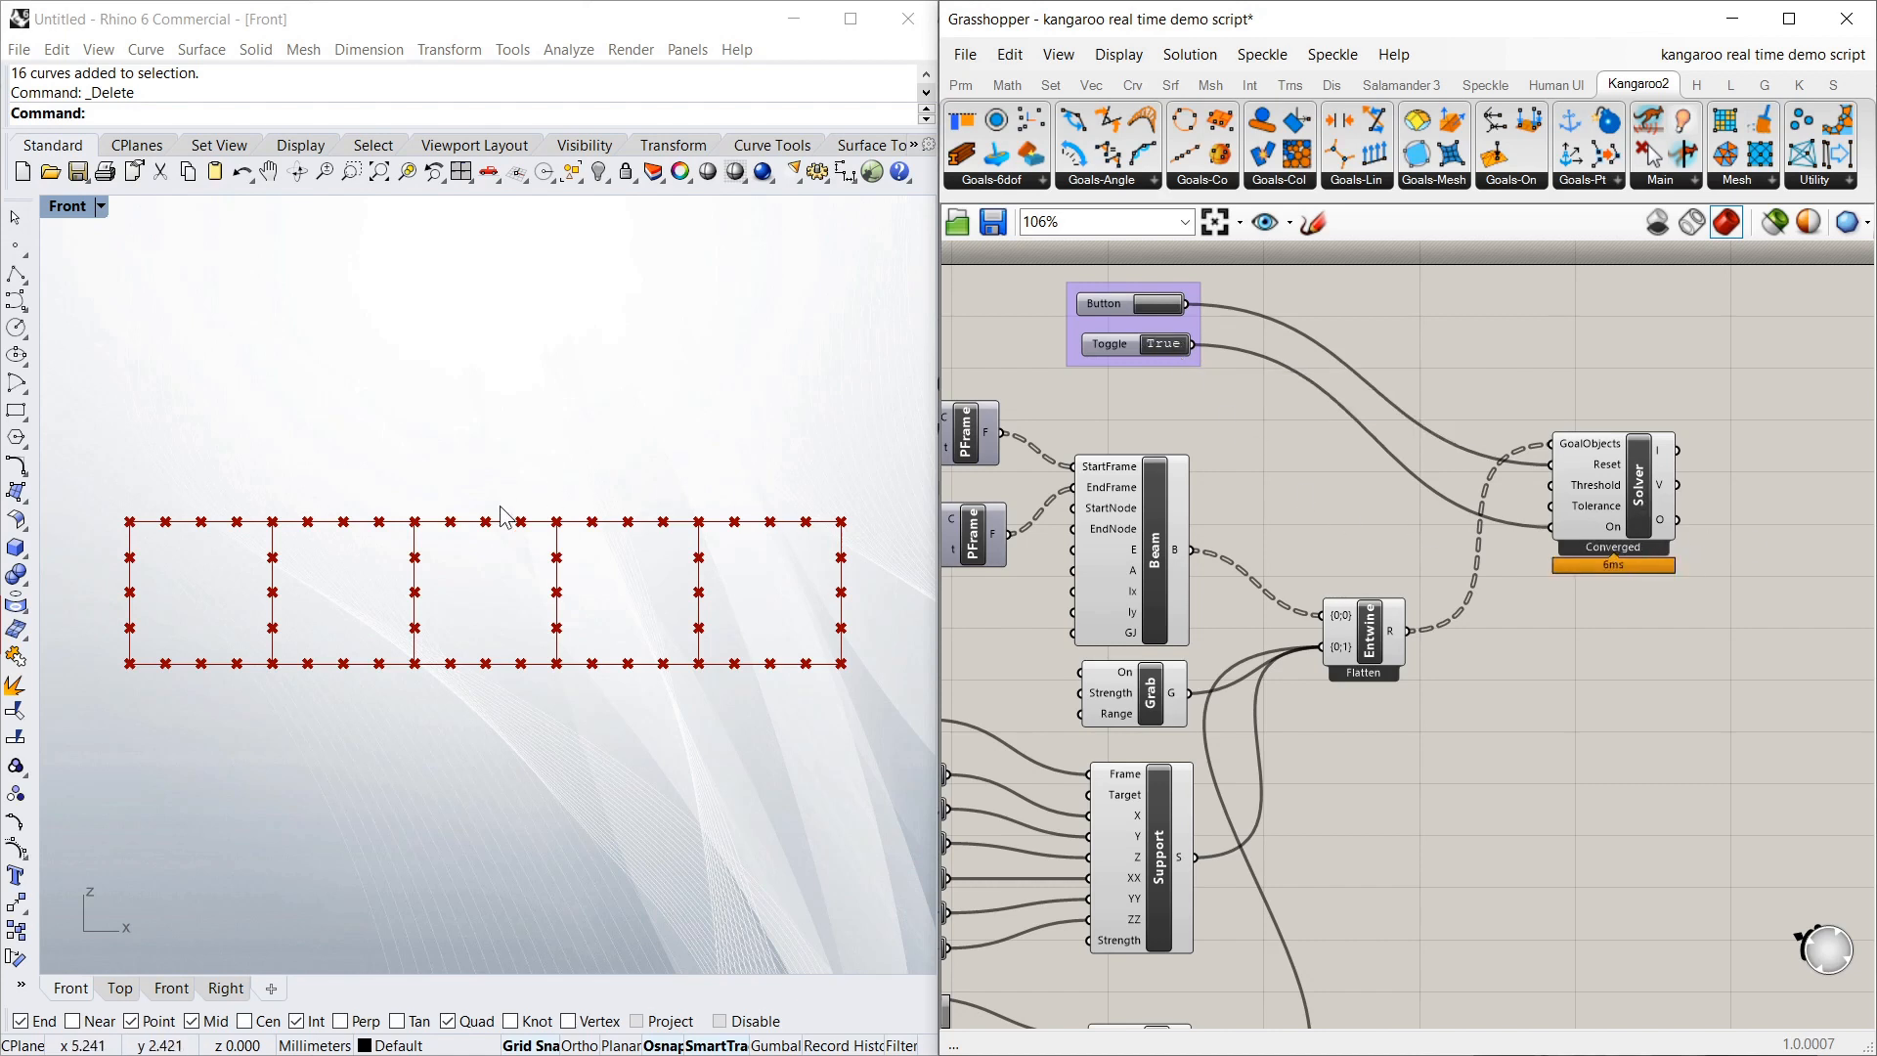
# Test the live simulation by pulling several nodes of the truss's upper chord upward and one lower chord node downward
pyautogui.moveTo(501, 531); pyautogui.dragTo(391, 430)
pyautogui.moveTo(620, 528); pyautogui.dragTo(697, 441)
pyautogui.moveTo(240, 533); pyautogui.dragTo(180, 440)
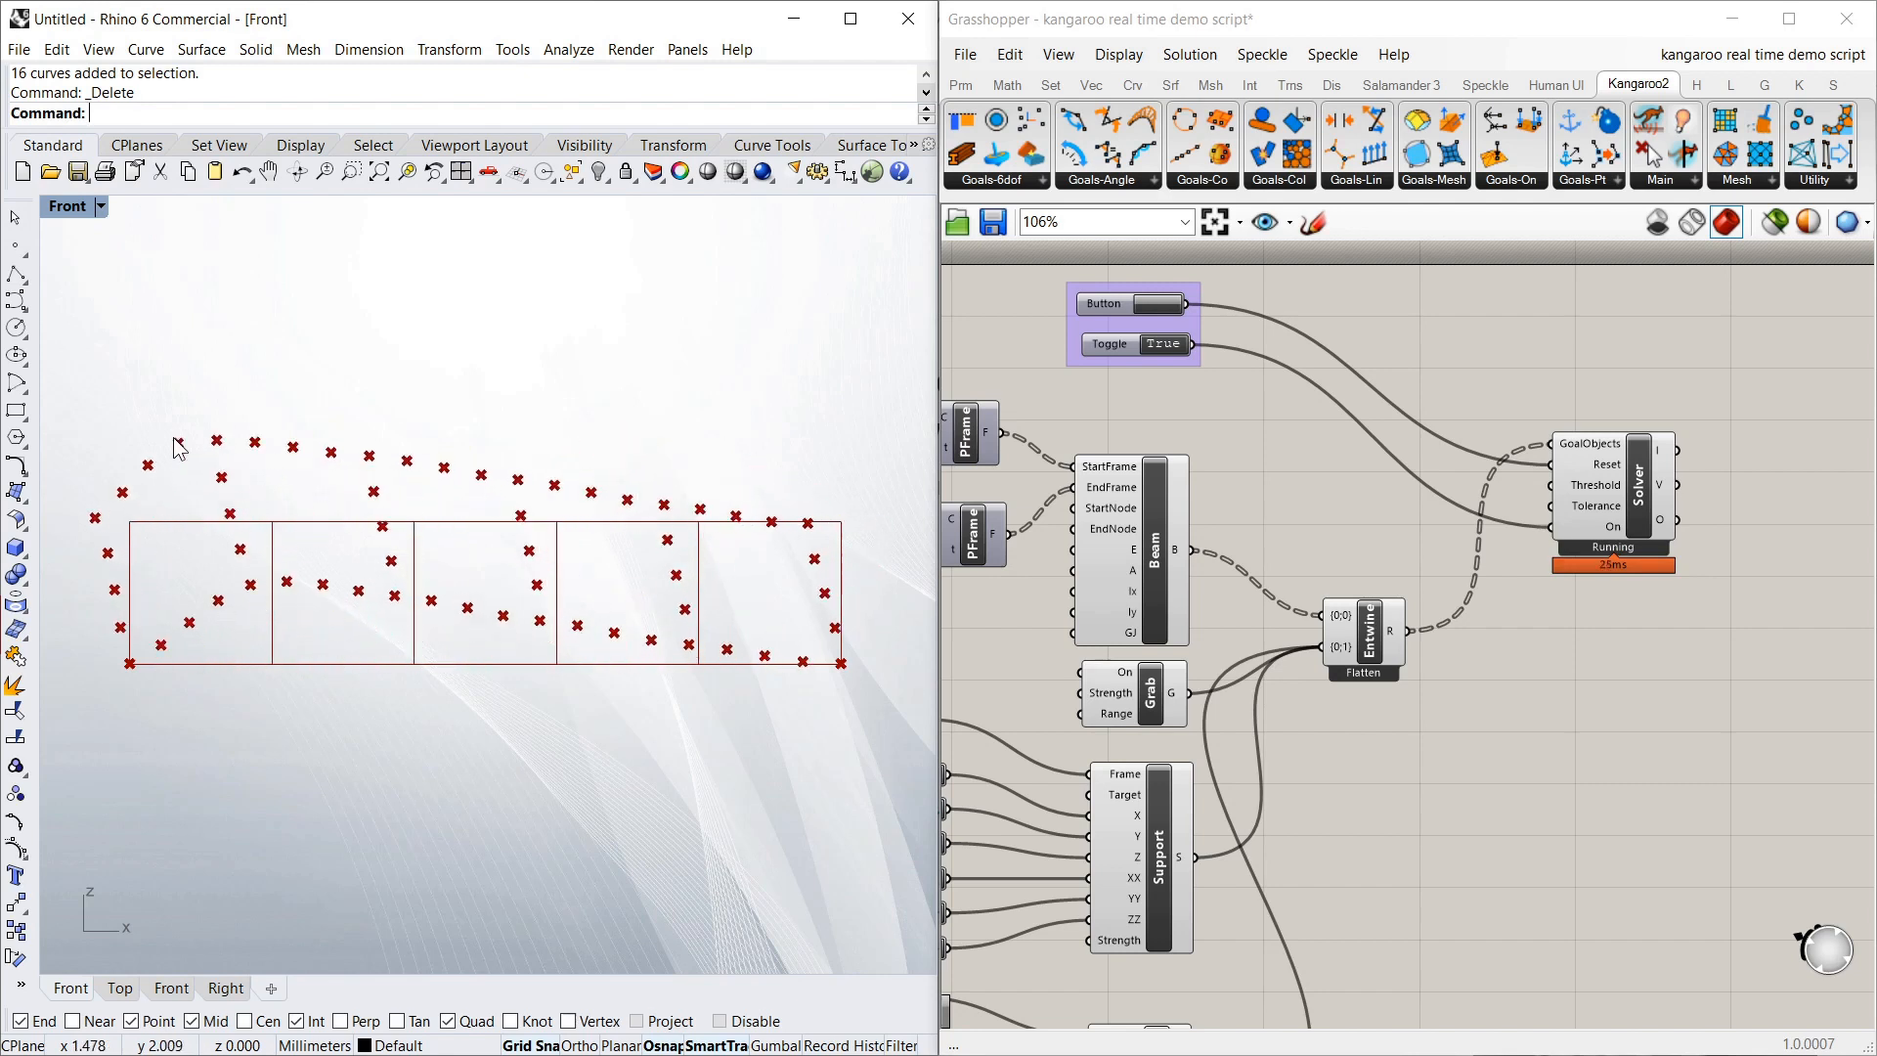
pyautogui.moveTo(372, 665); pyautogui.dragTo(348, 738)
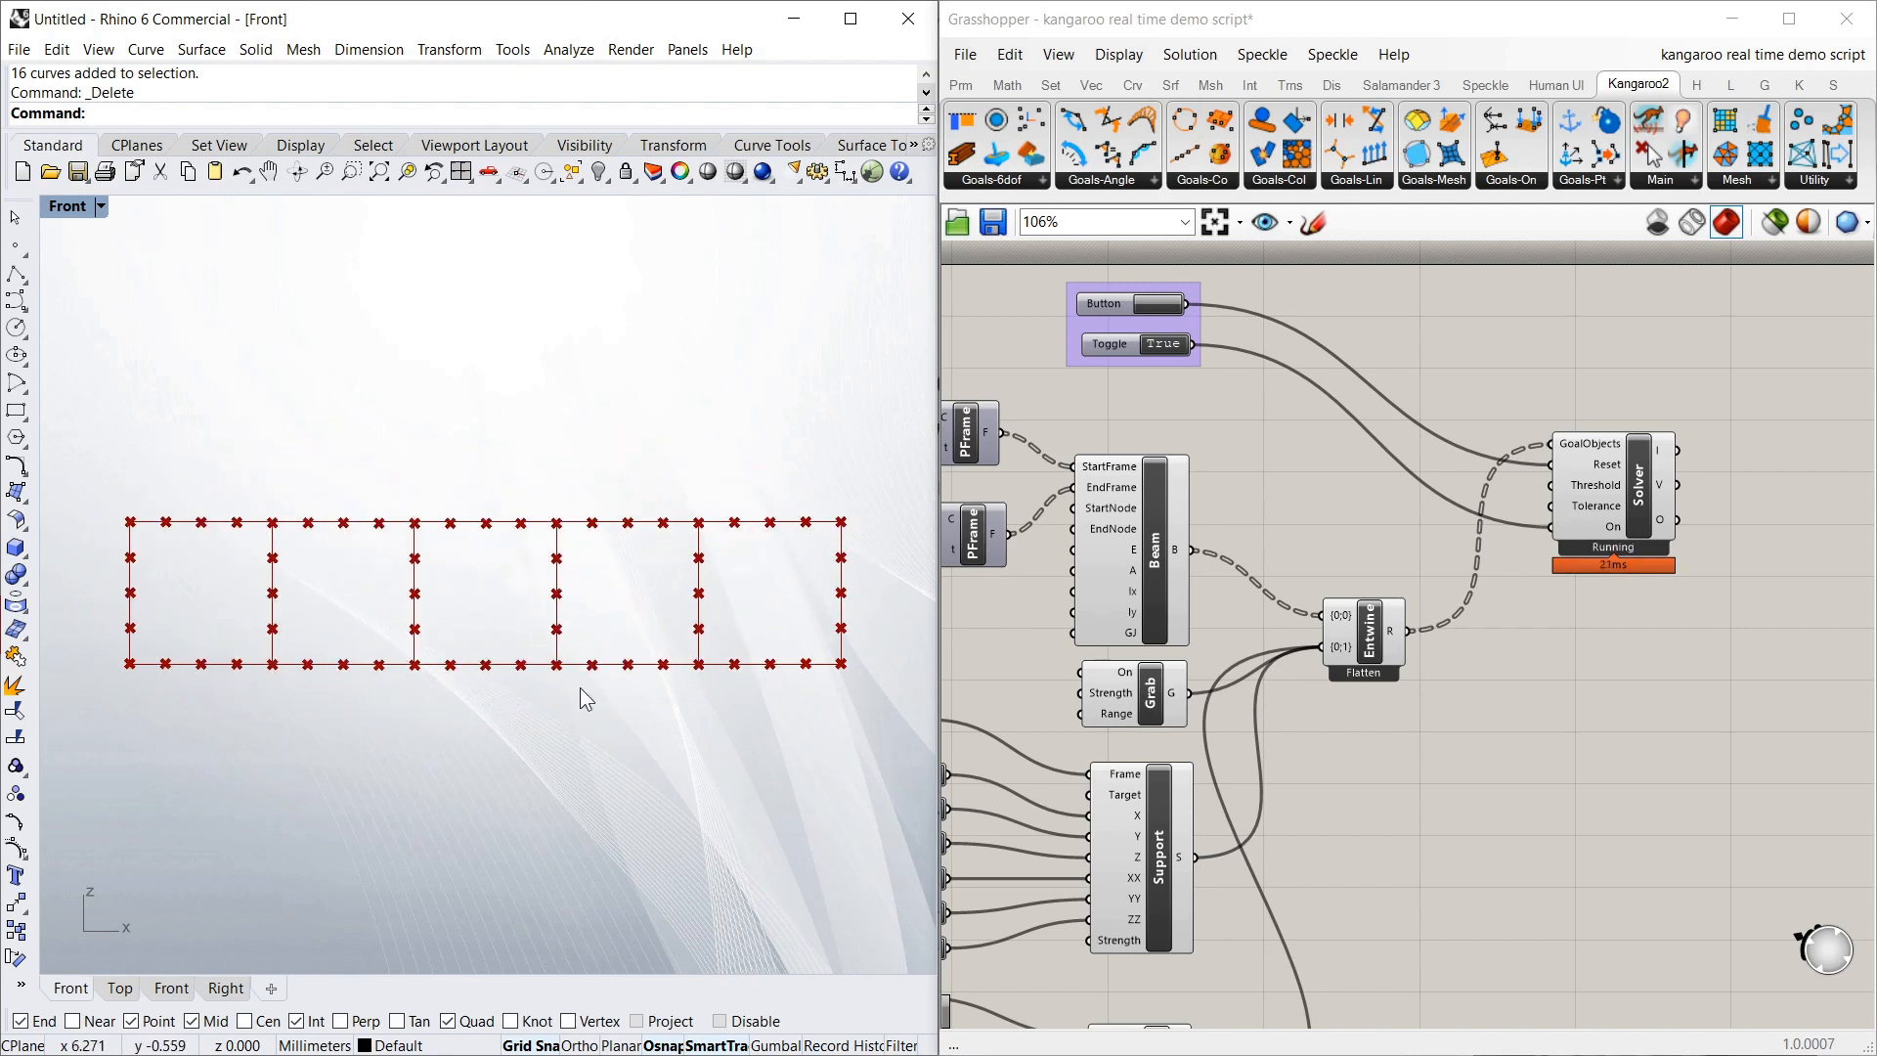
# Pull nodes along the truss's lower chord, end post and upper chord in several directions to test its real-time deformation
pyautogui.moveTo(589, 669); pyautogui.dragTo(643, 777)
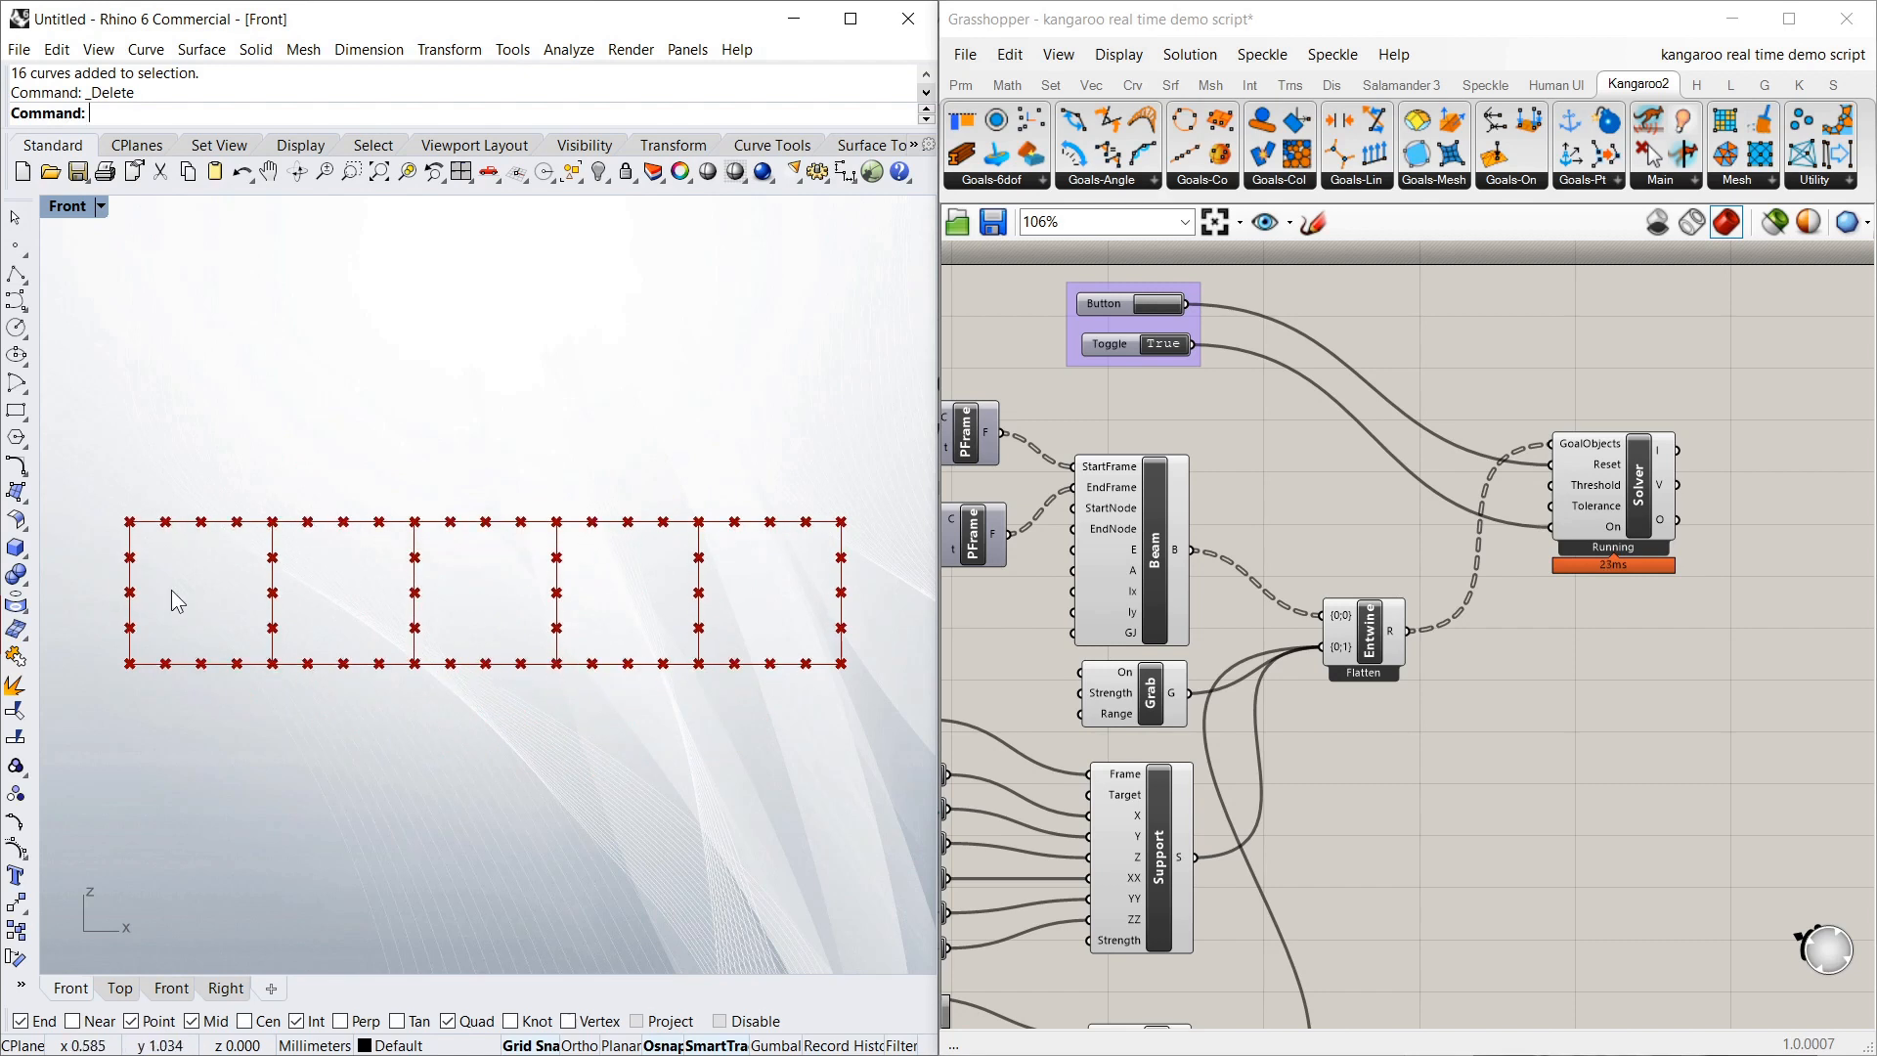
pyautogui.moveTo(128, 571); pyautogui.dragTo(226, 579)
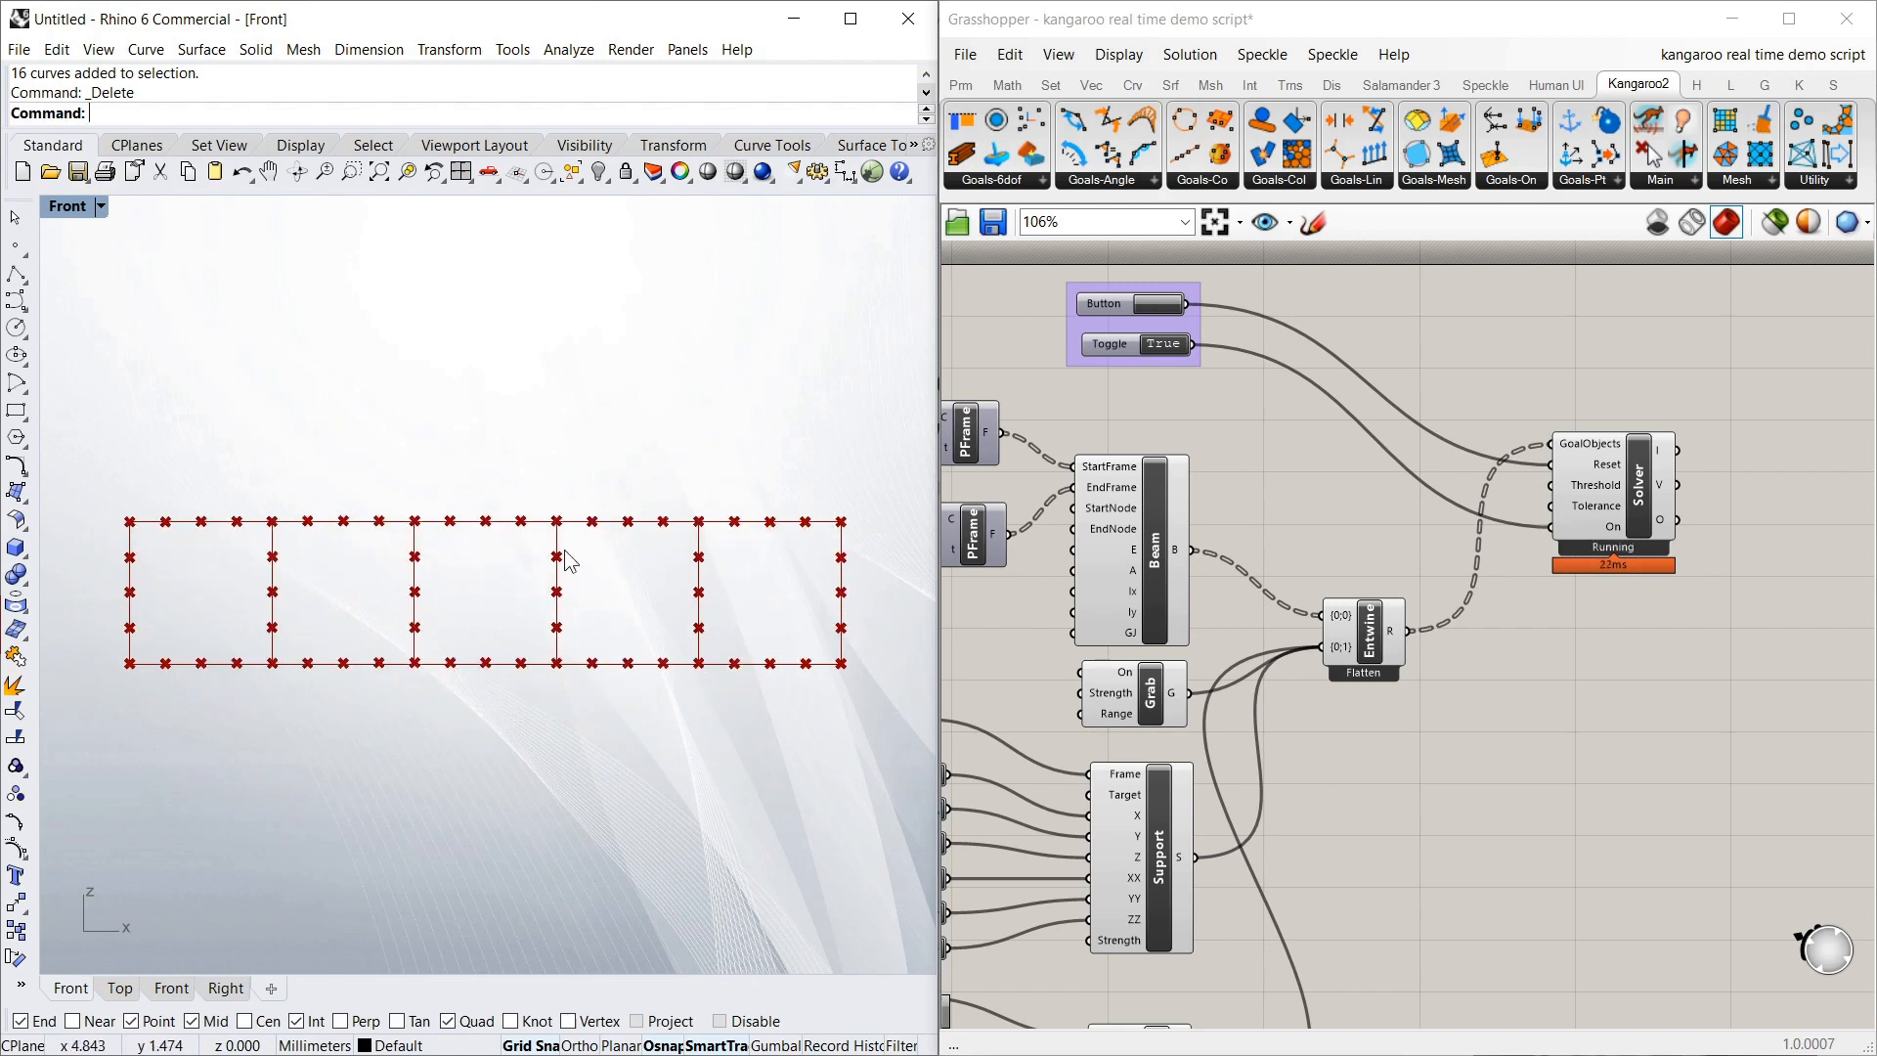
pyautogui.moveTo(629, 523); pyautogui.dragTo(564, 462)
pyautogui.moveTo(767, 522); pyautogui.dragTo(824, 482)
pyautogui.moveTo(583, 704); pyautogui.dragTo(544, 738)
pyautogui.moveTo(332, 674); pyautogui.dragTo(274, 735)
pyautogui.moveTo(128, 526); pyautogui.dragTo(333, 479)
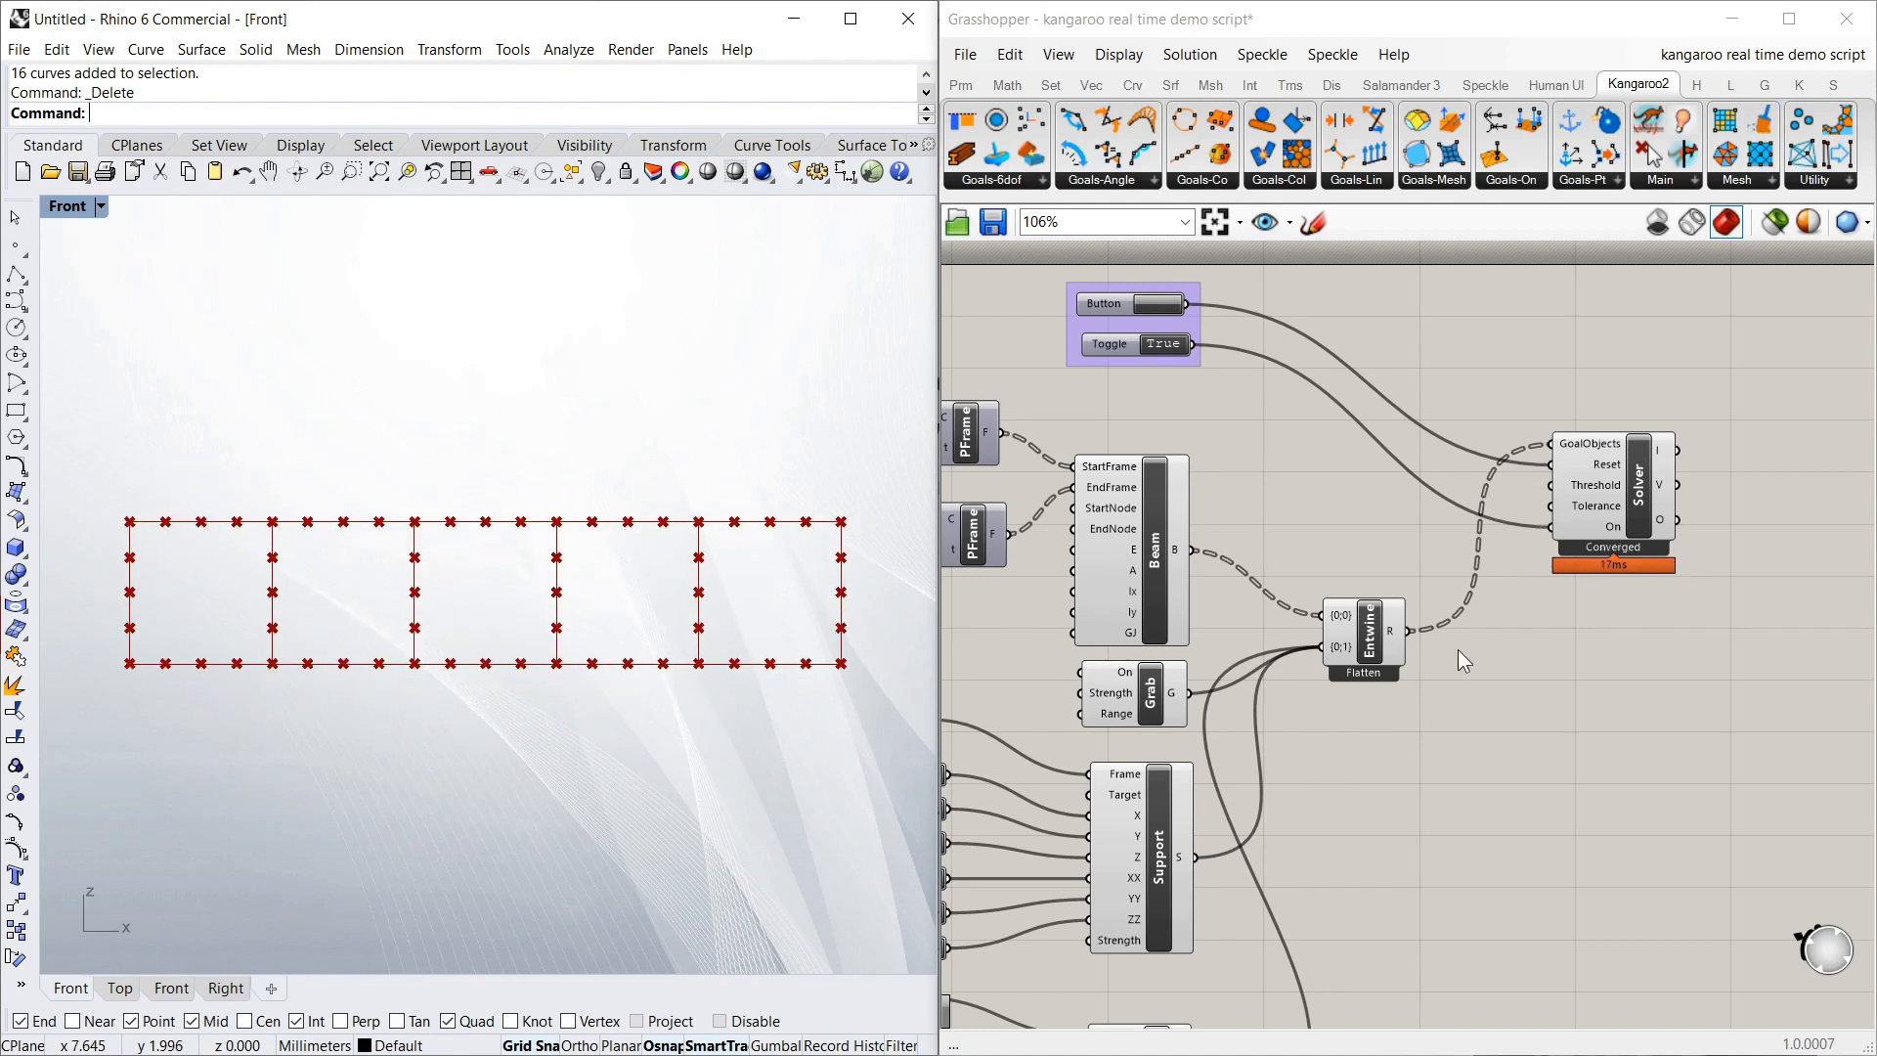
# Reposition the Solver component slightly on the canvas, beside the Entwine component
pyautogui.scroll(-1, 1470, 525)
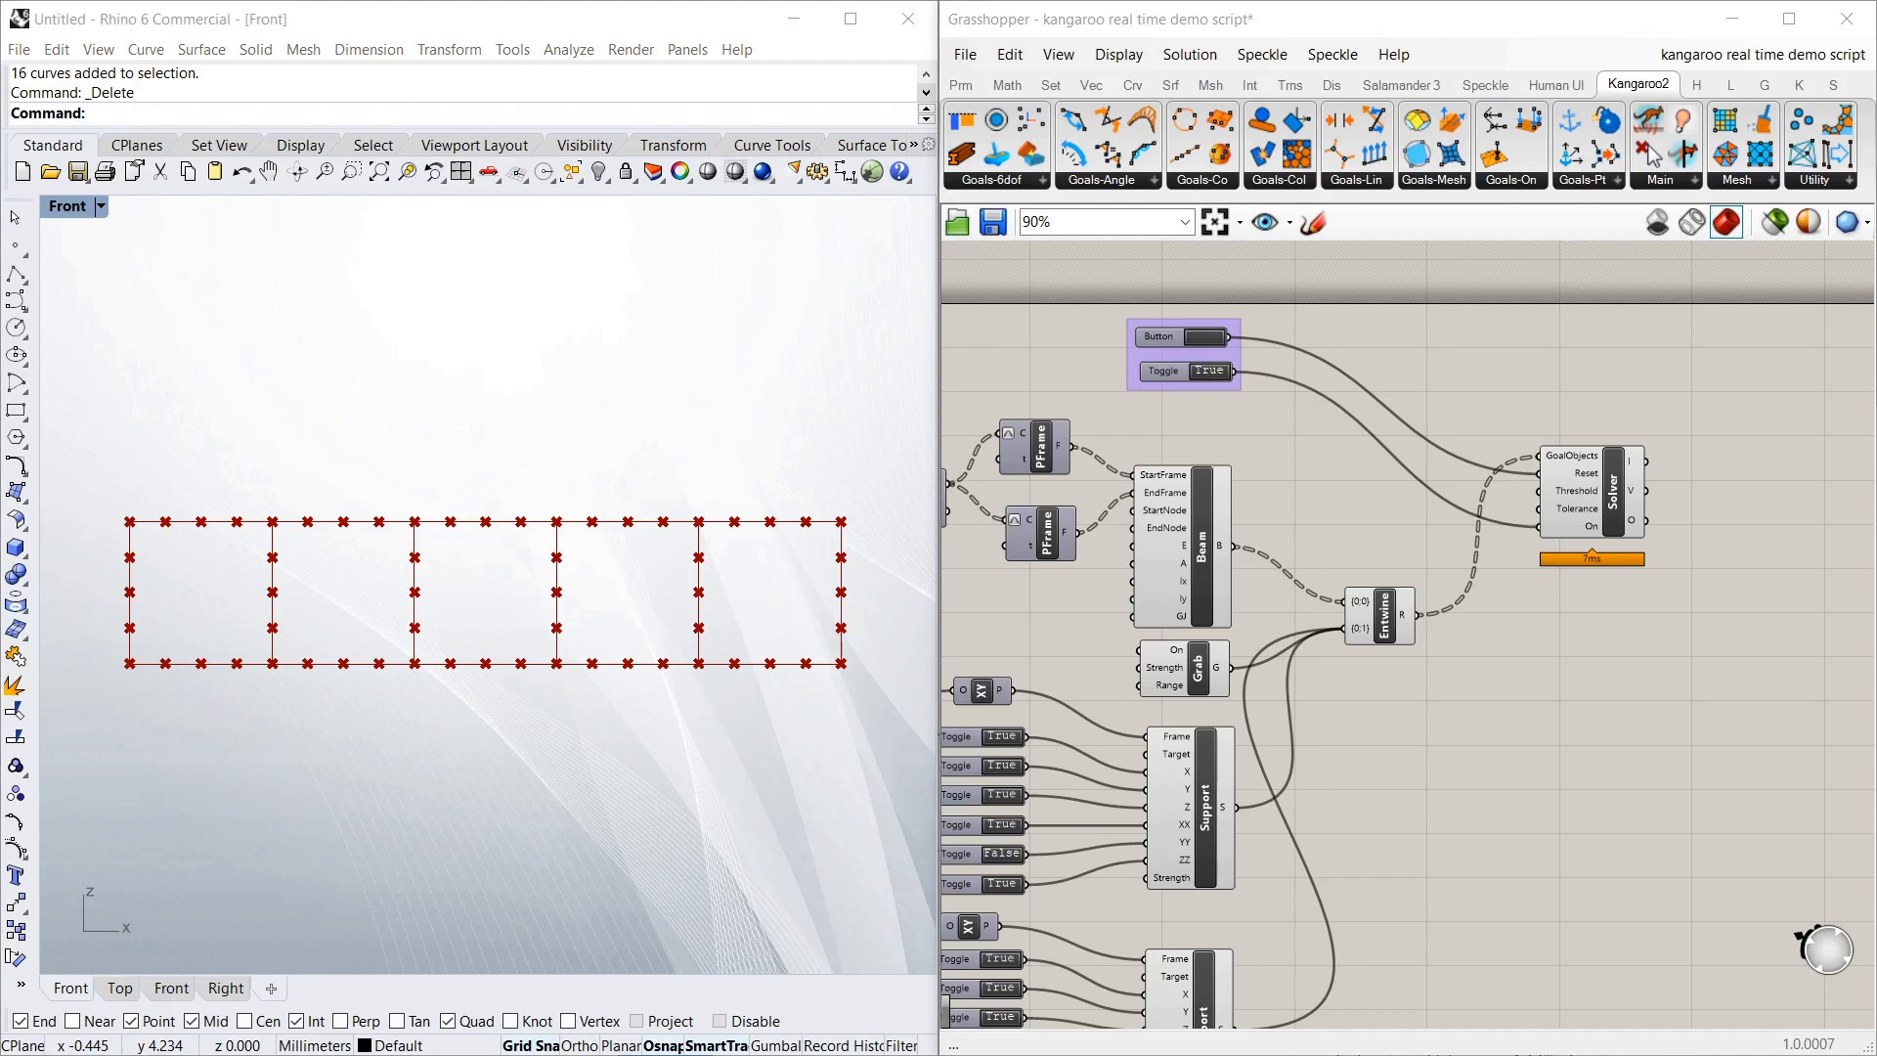
pyautogui.click(1216, 32)
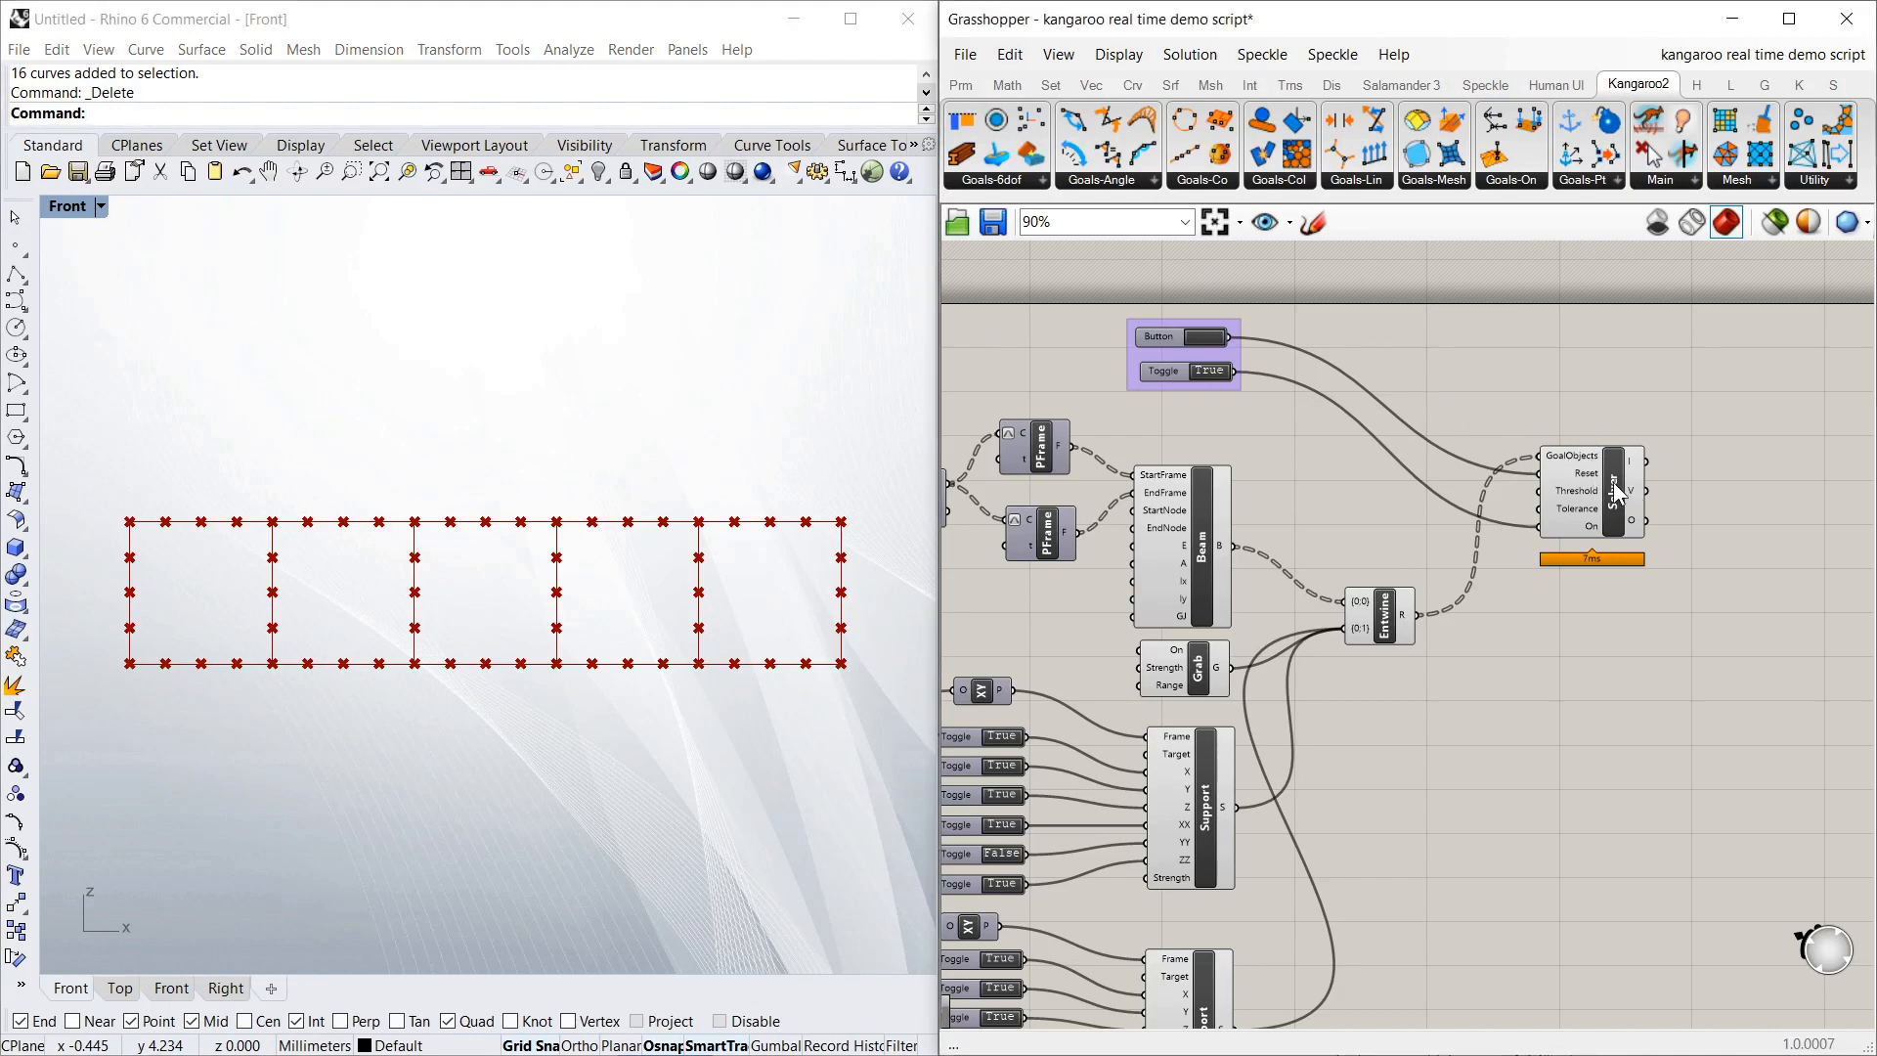
pyautogui.moveTo(1614, 484); pyautogui.dragTo(1609, 488)
pyautogui.click(1693, 505)
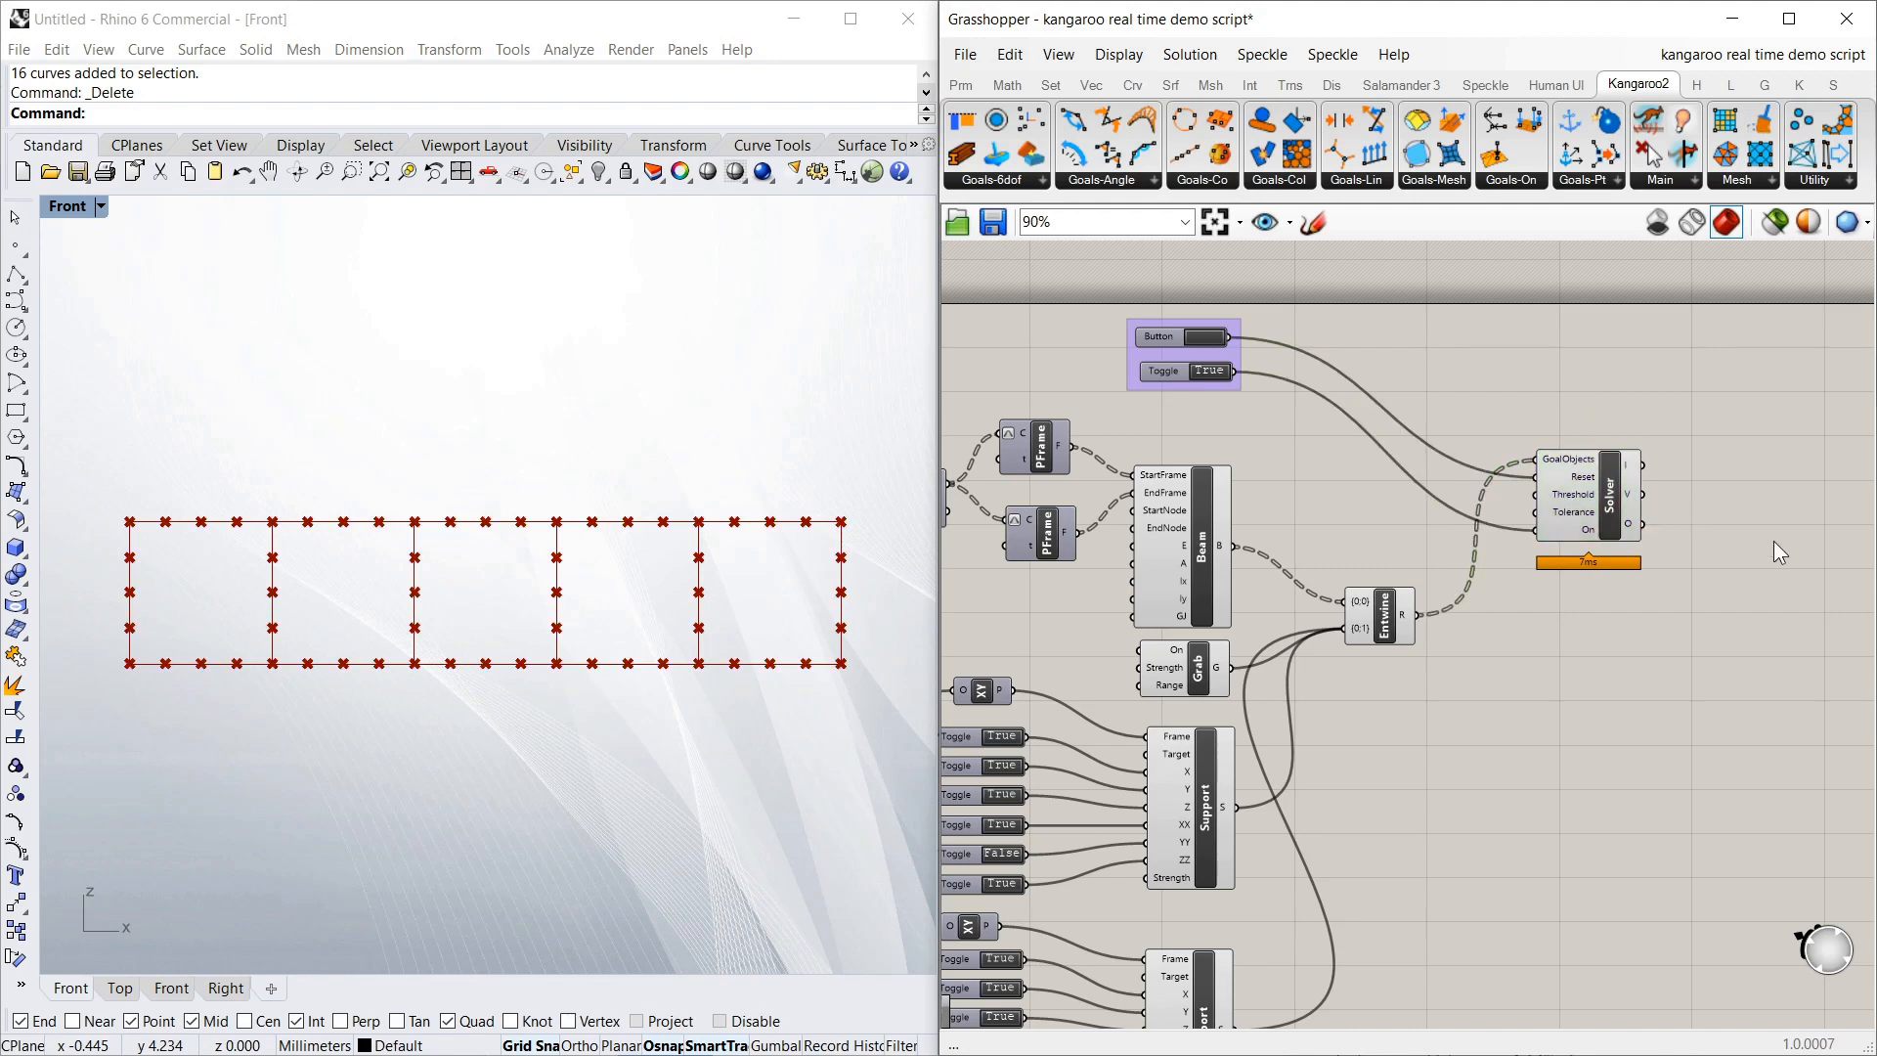
pyautogui.scroll(-3, 1542, 687)
pyautogui.scroll(4, 1770, 624)
pyautogui.scroll(-4, 1437, 577)
pyautogui.scroll(2, 1000, 597)
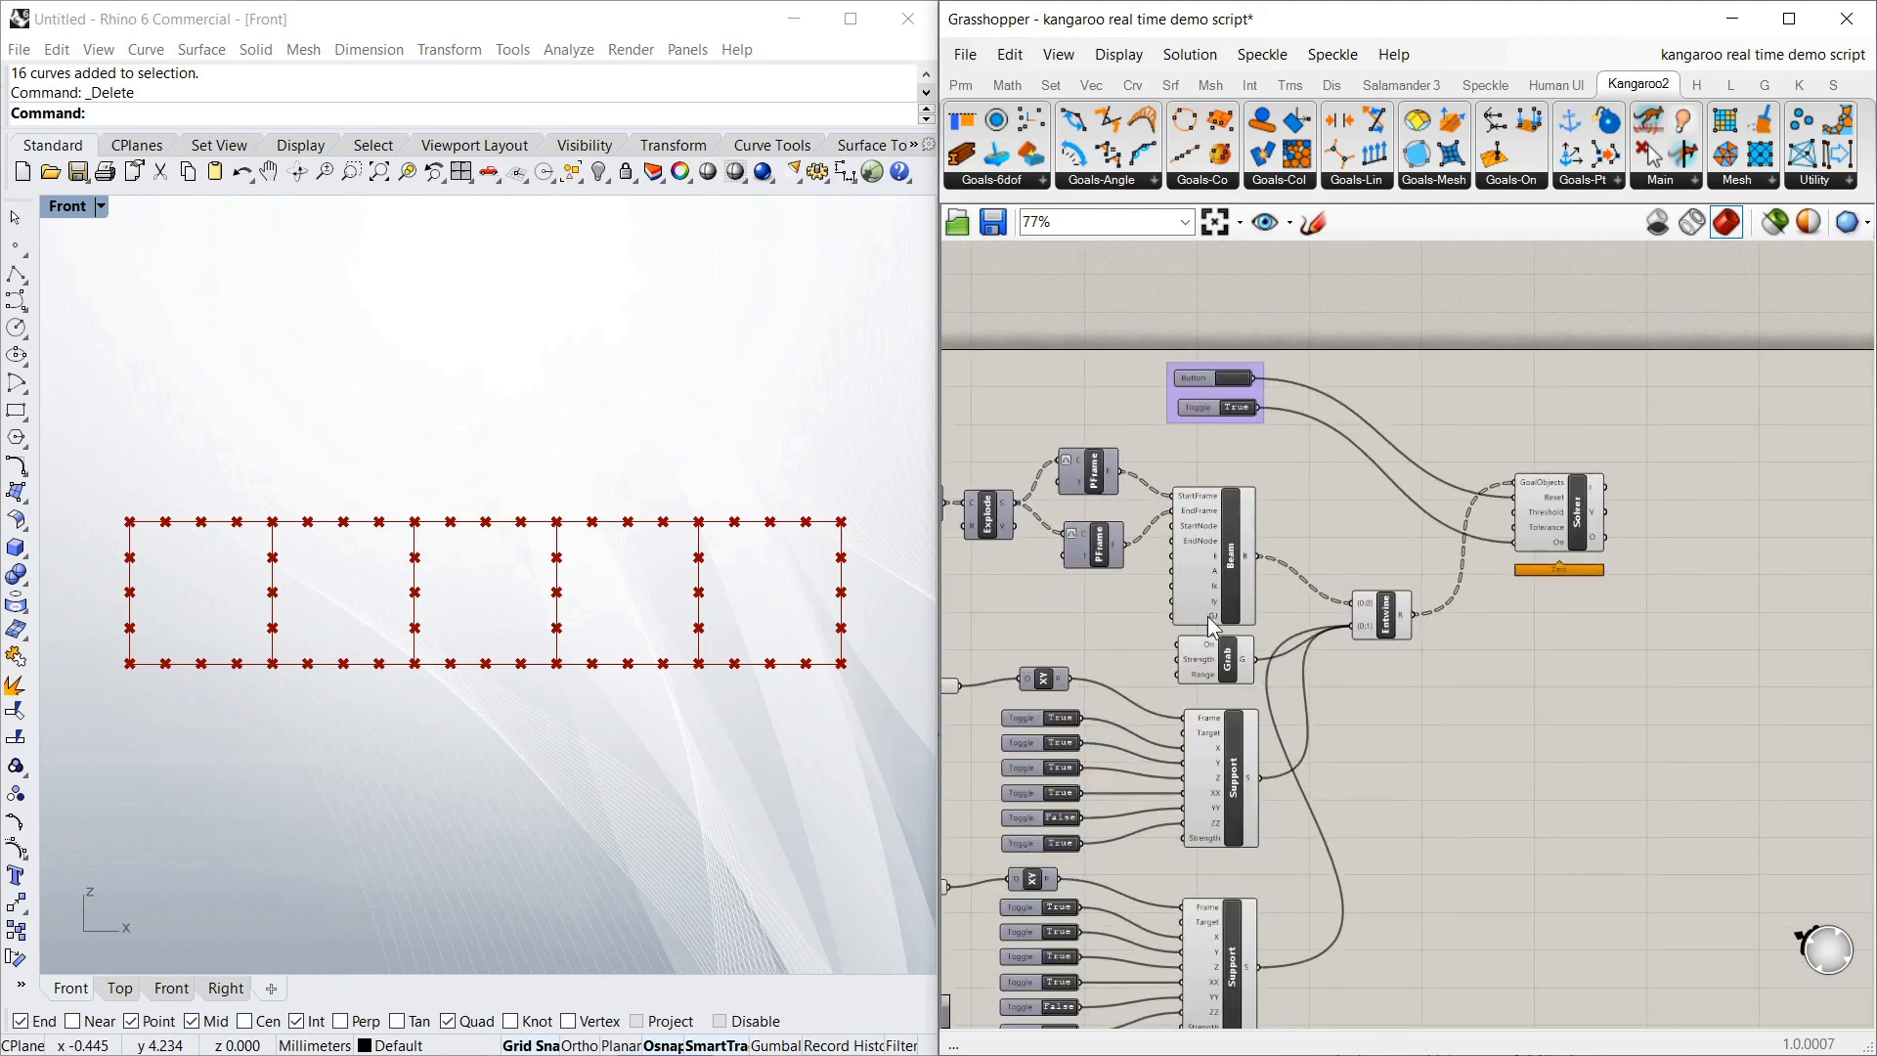
pyautogui.click(1578, 520)
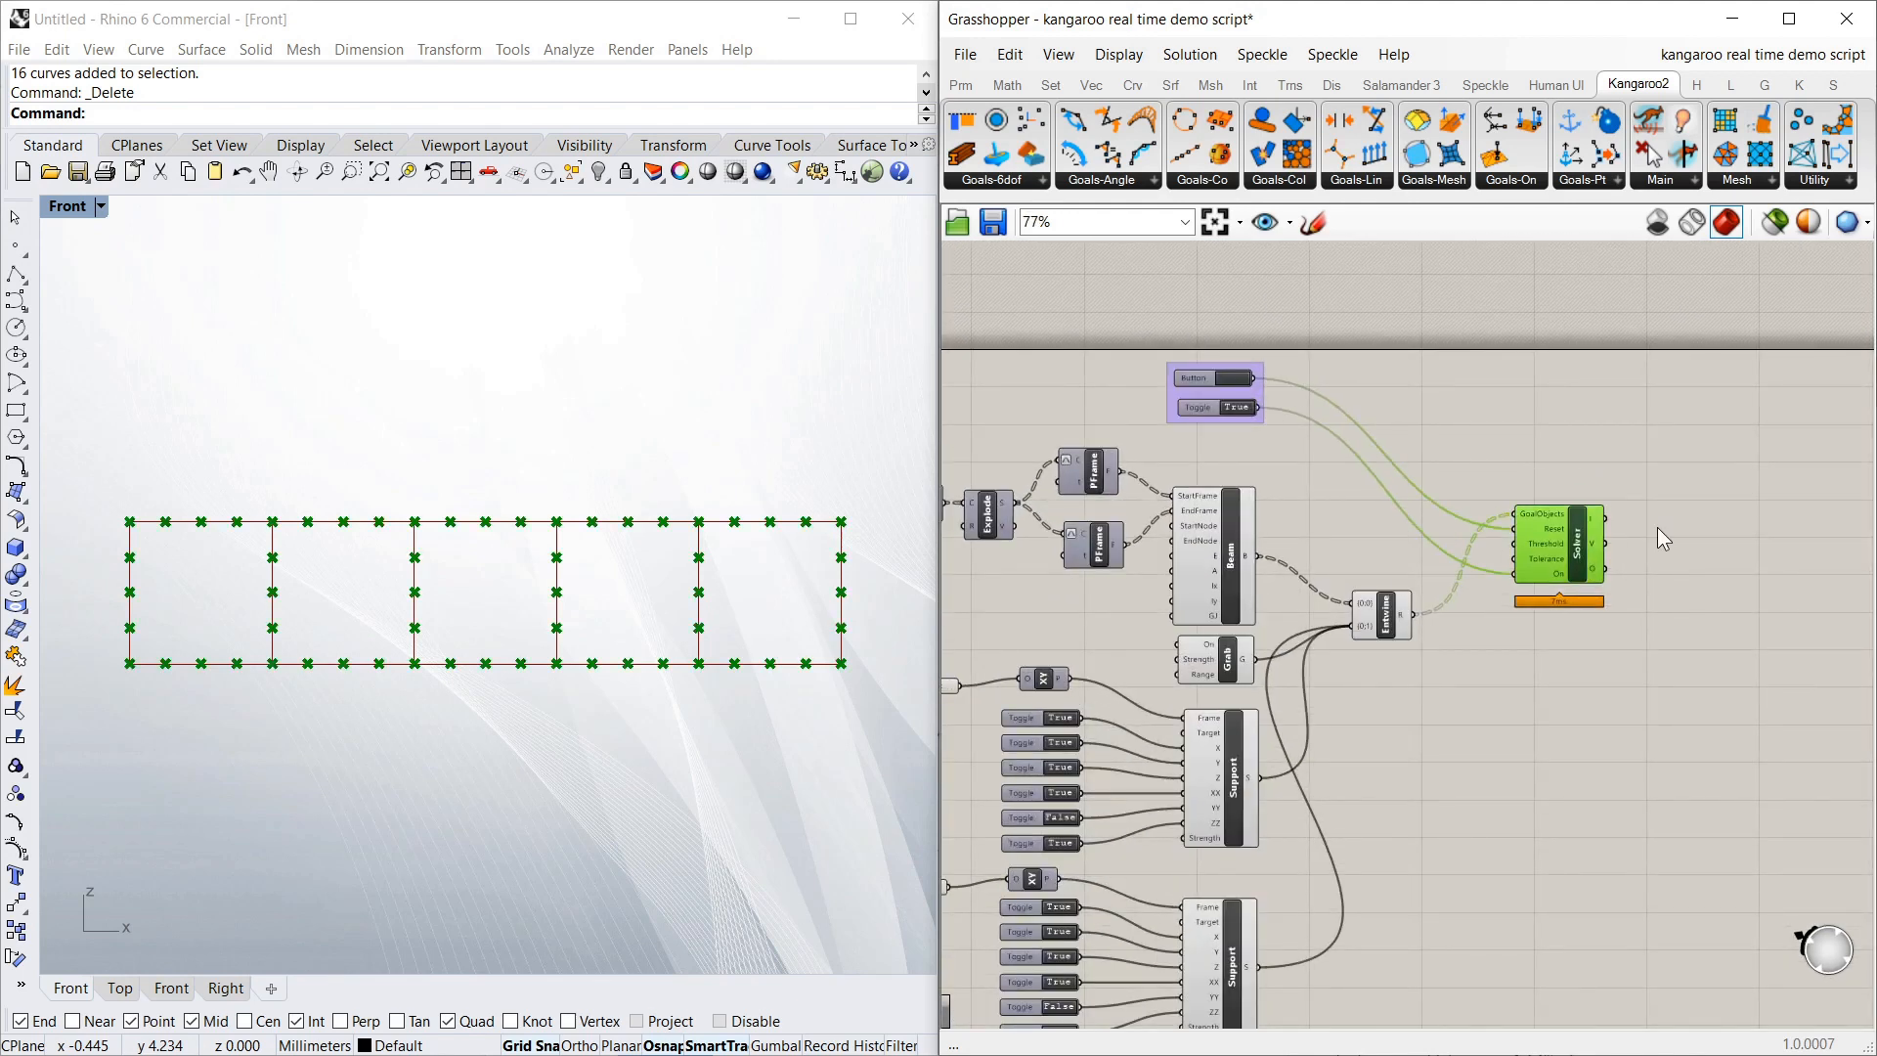
pyautogui.click(1711, 582)
# Inspect the data on the Solver's I, V and O outputs
pyautogui.scroll(-3, 1764, 631)
pyautogui.scroll(5, 1399, 478)
pyautogui.scroll(-3, 1283, 409)
pyautogui.scroll(3, 1281, 407)
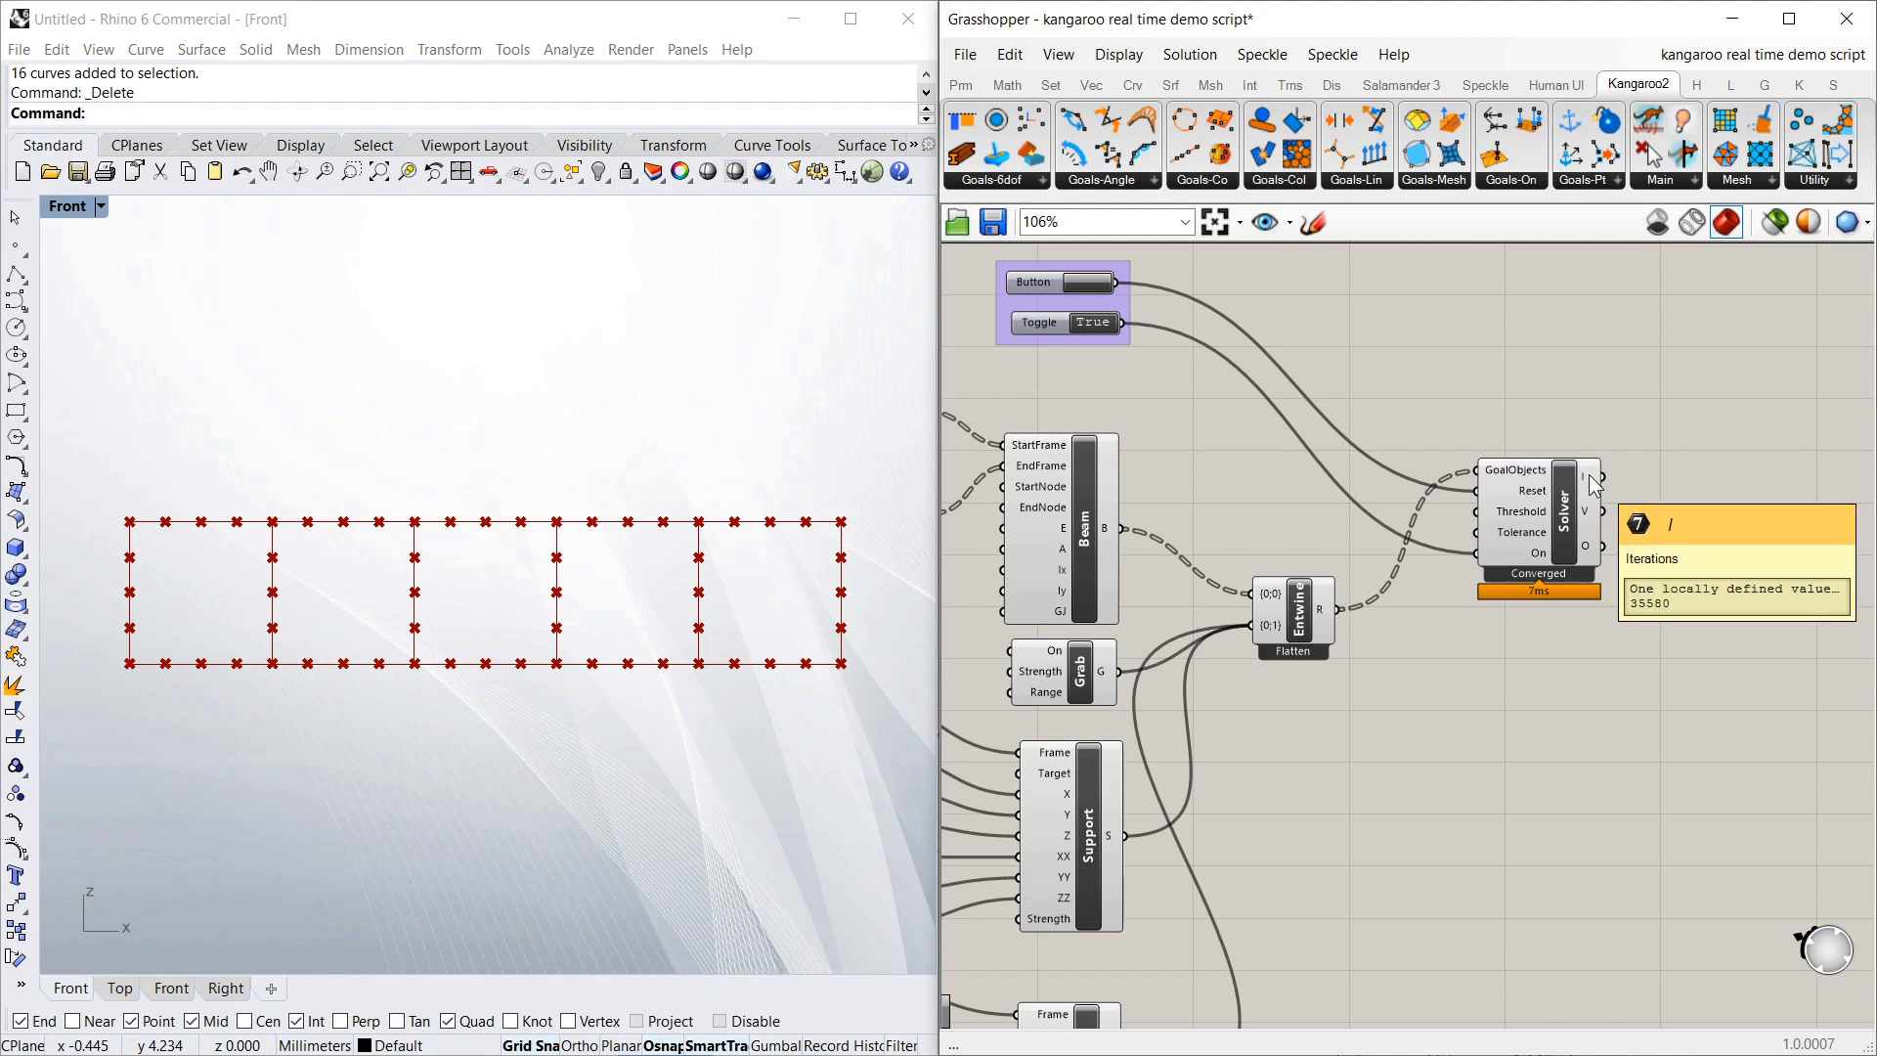
pyautogui.moveTo(1599, 478)
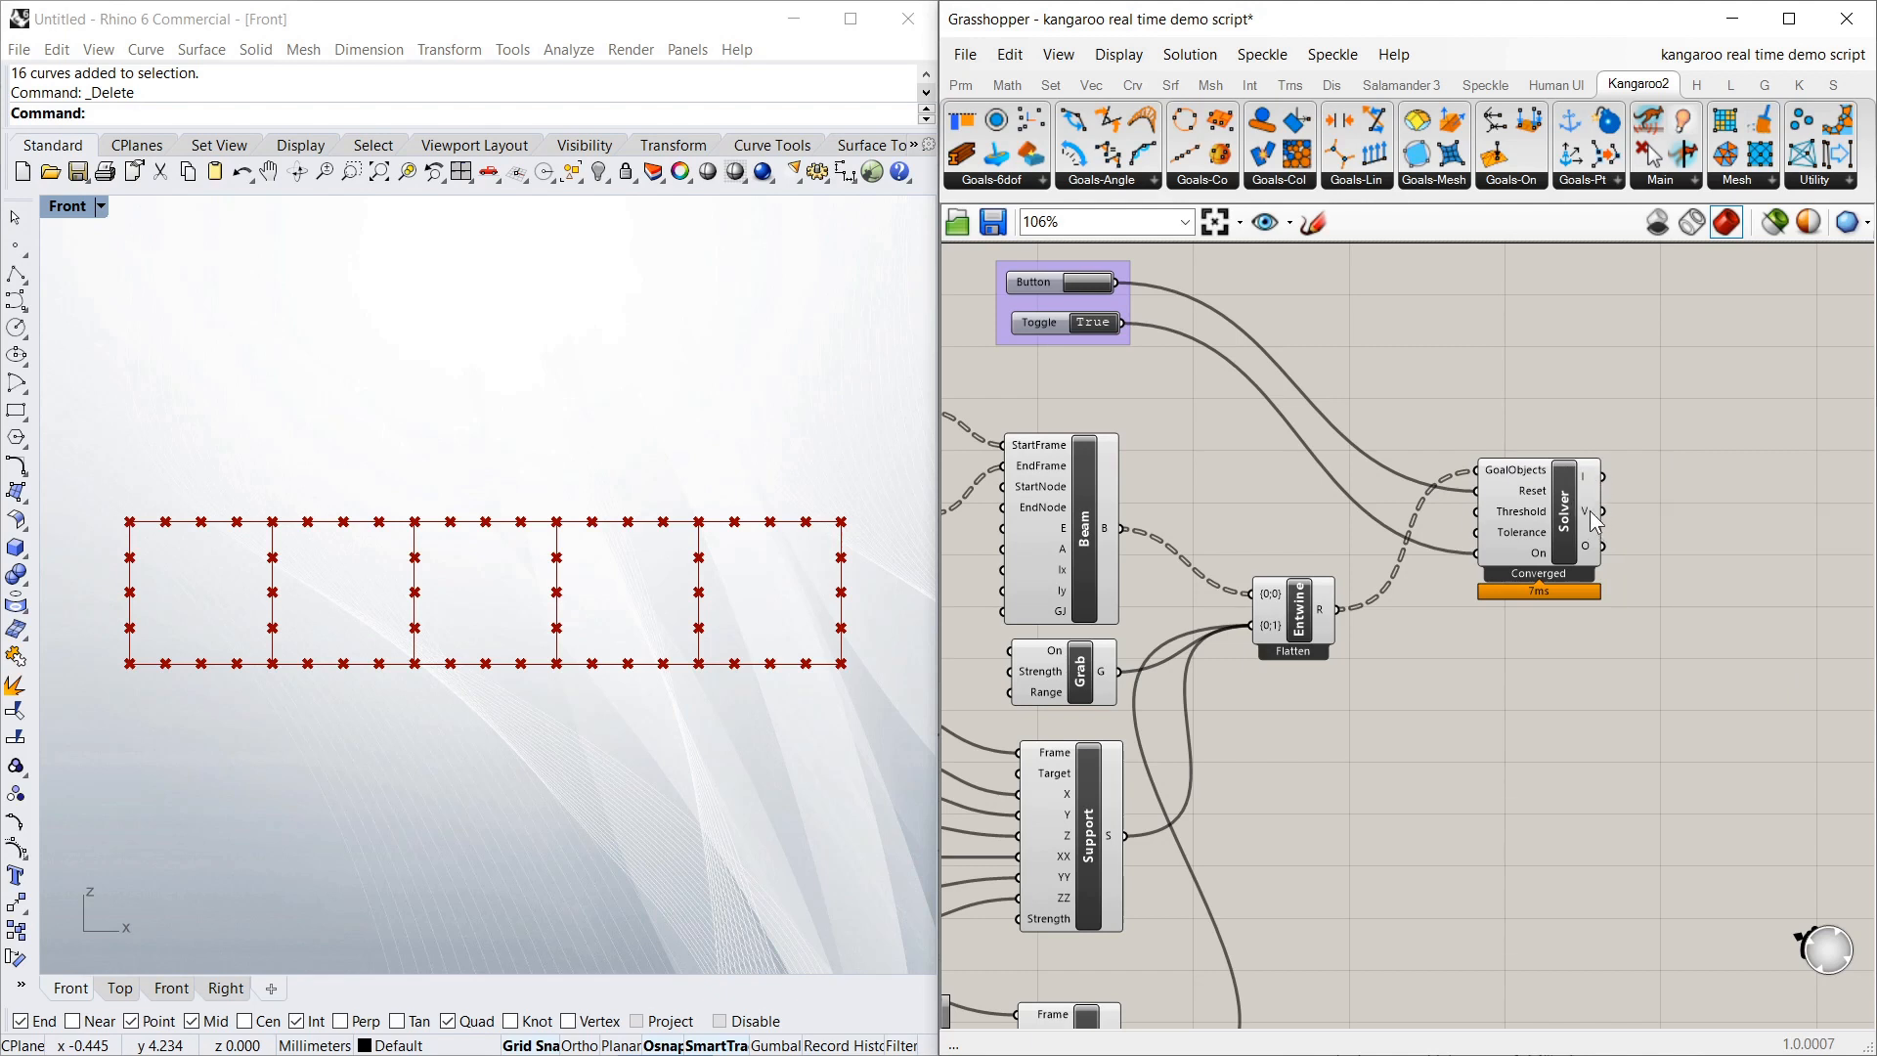
pyautogui.moveTo(1591, 523)
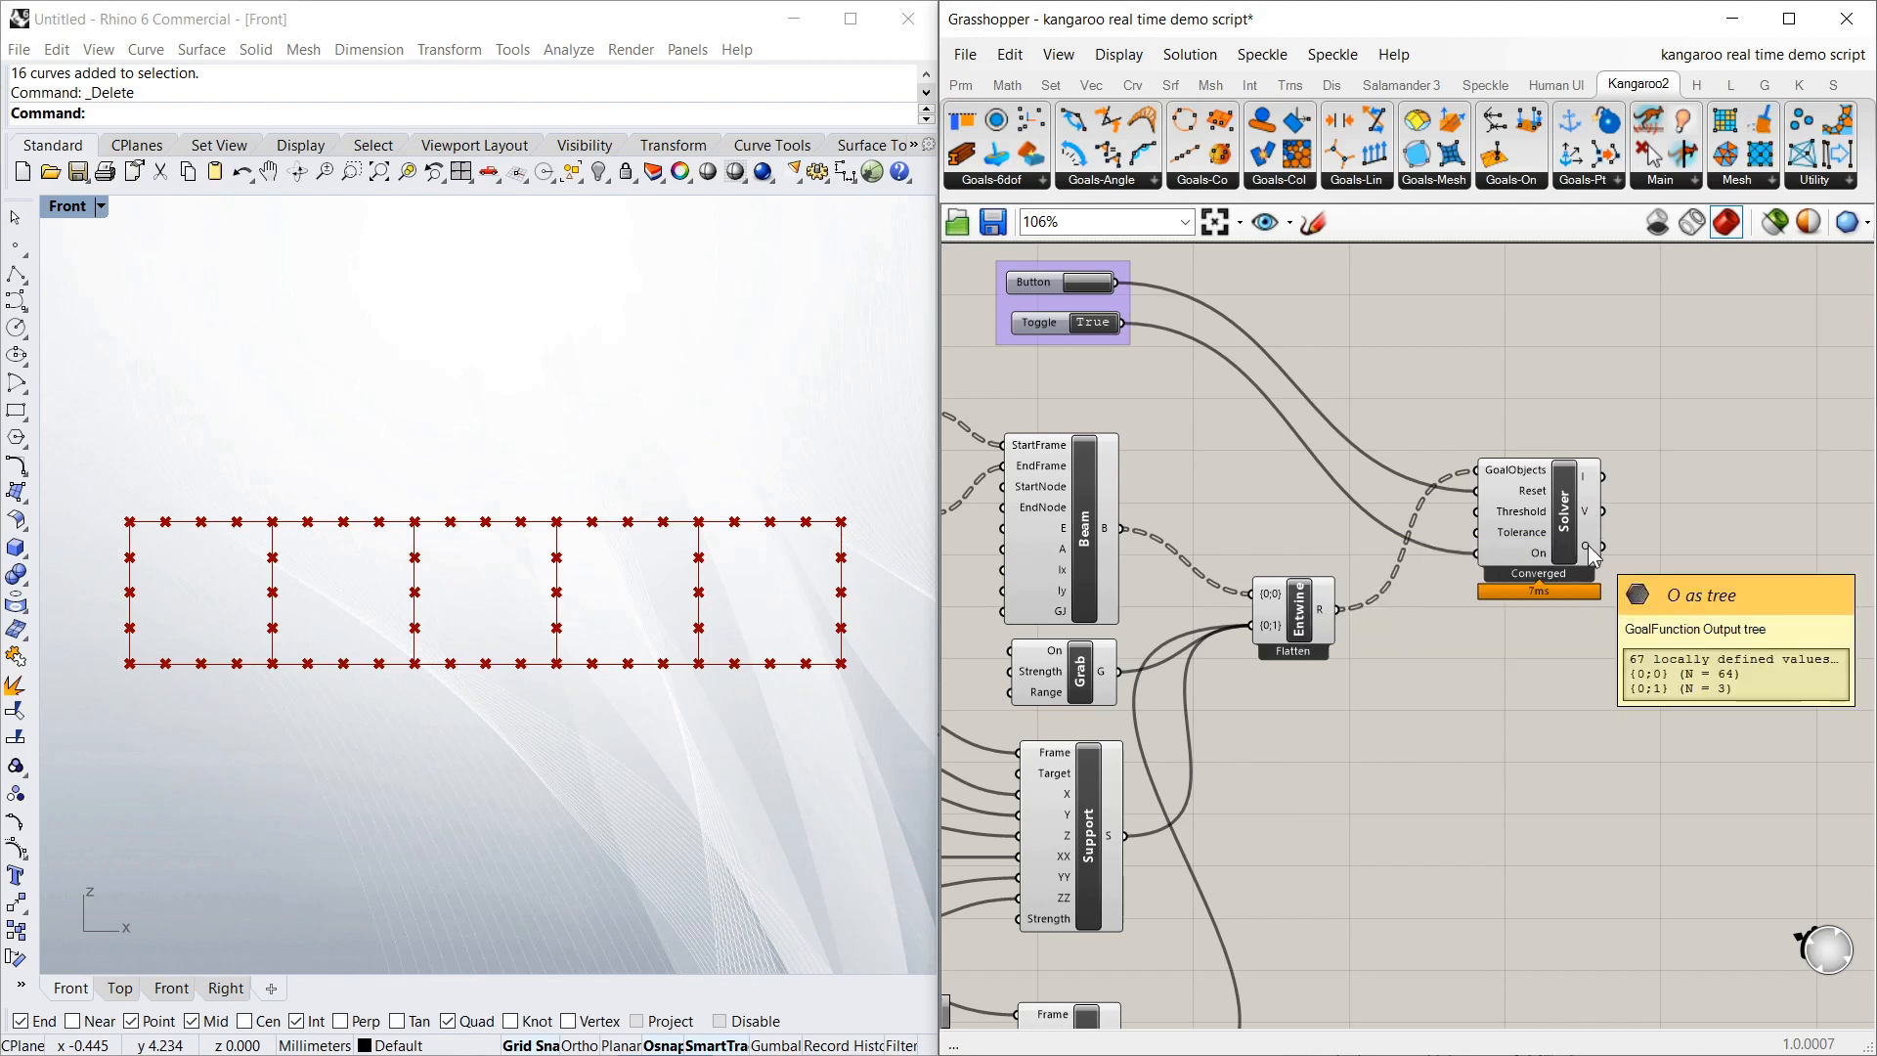
# Add a Panel fed by the Solver's O output, widen it to read the list, and place it below the Solver
pyautogui.moveTo(1753, 636); pyautogui.dragTo(1591, 659, button='right')
pyautogui.doubleClick(1578, 656)
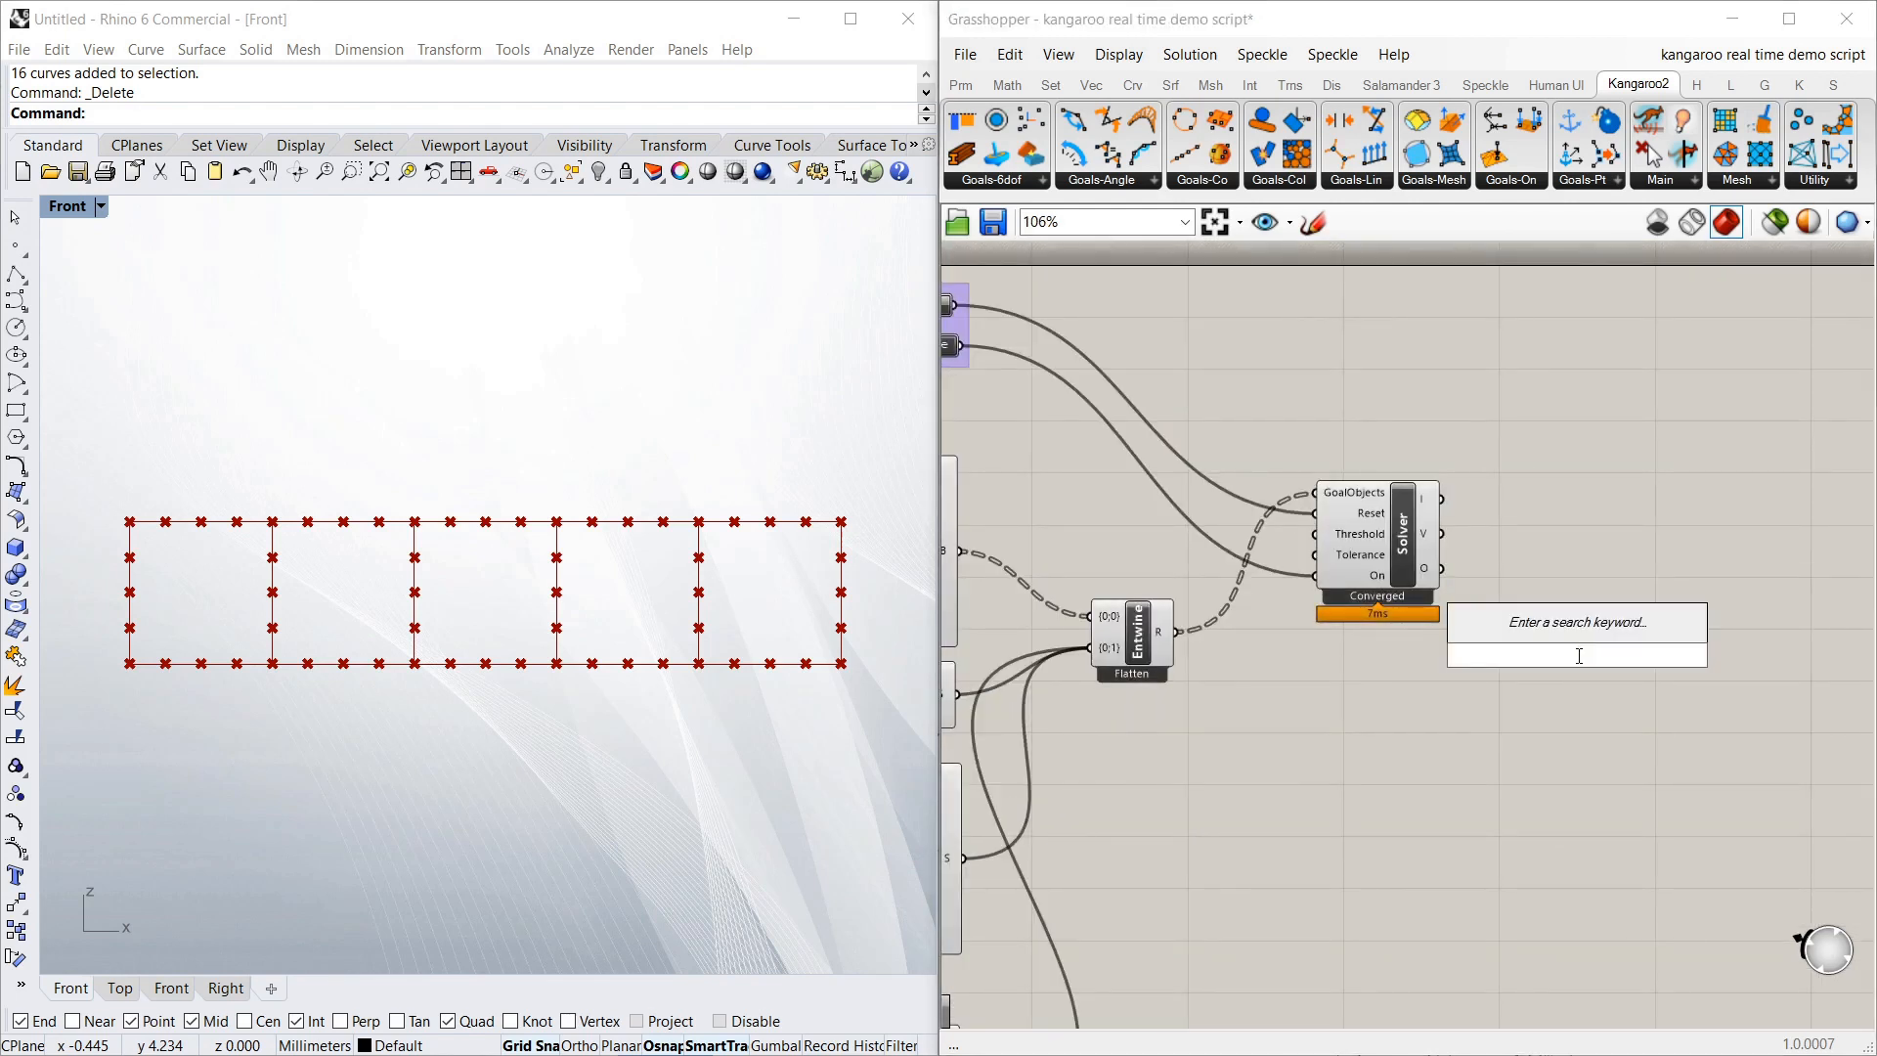
pyautogui.write('pan')
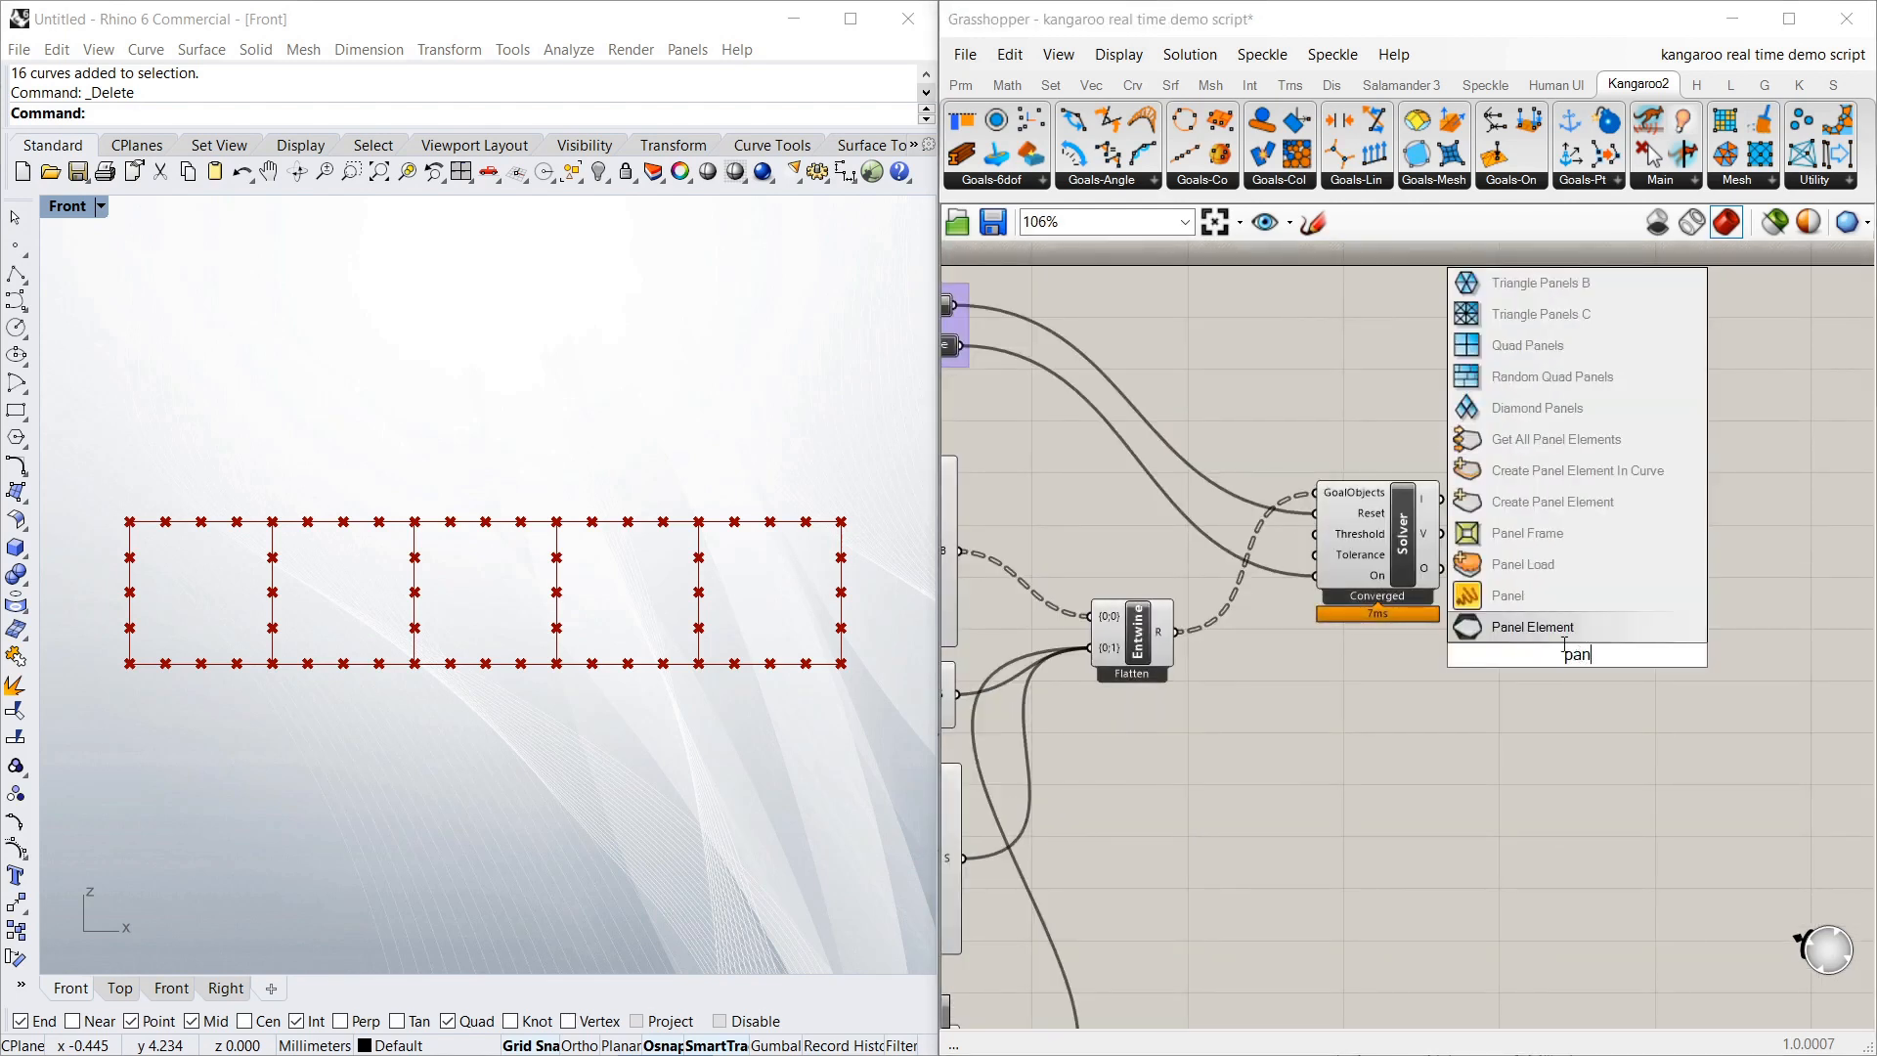
pyautogui.click(1506, 595)
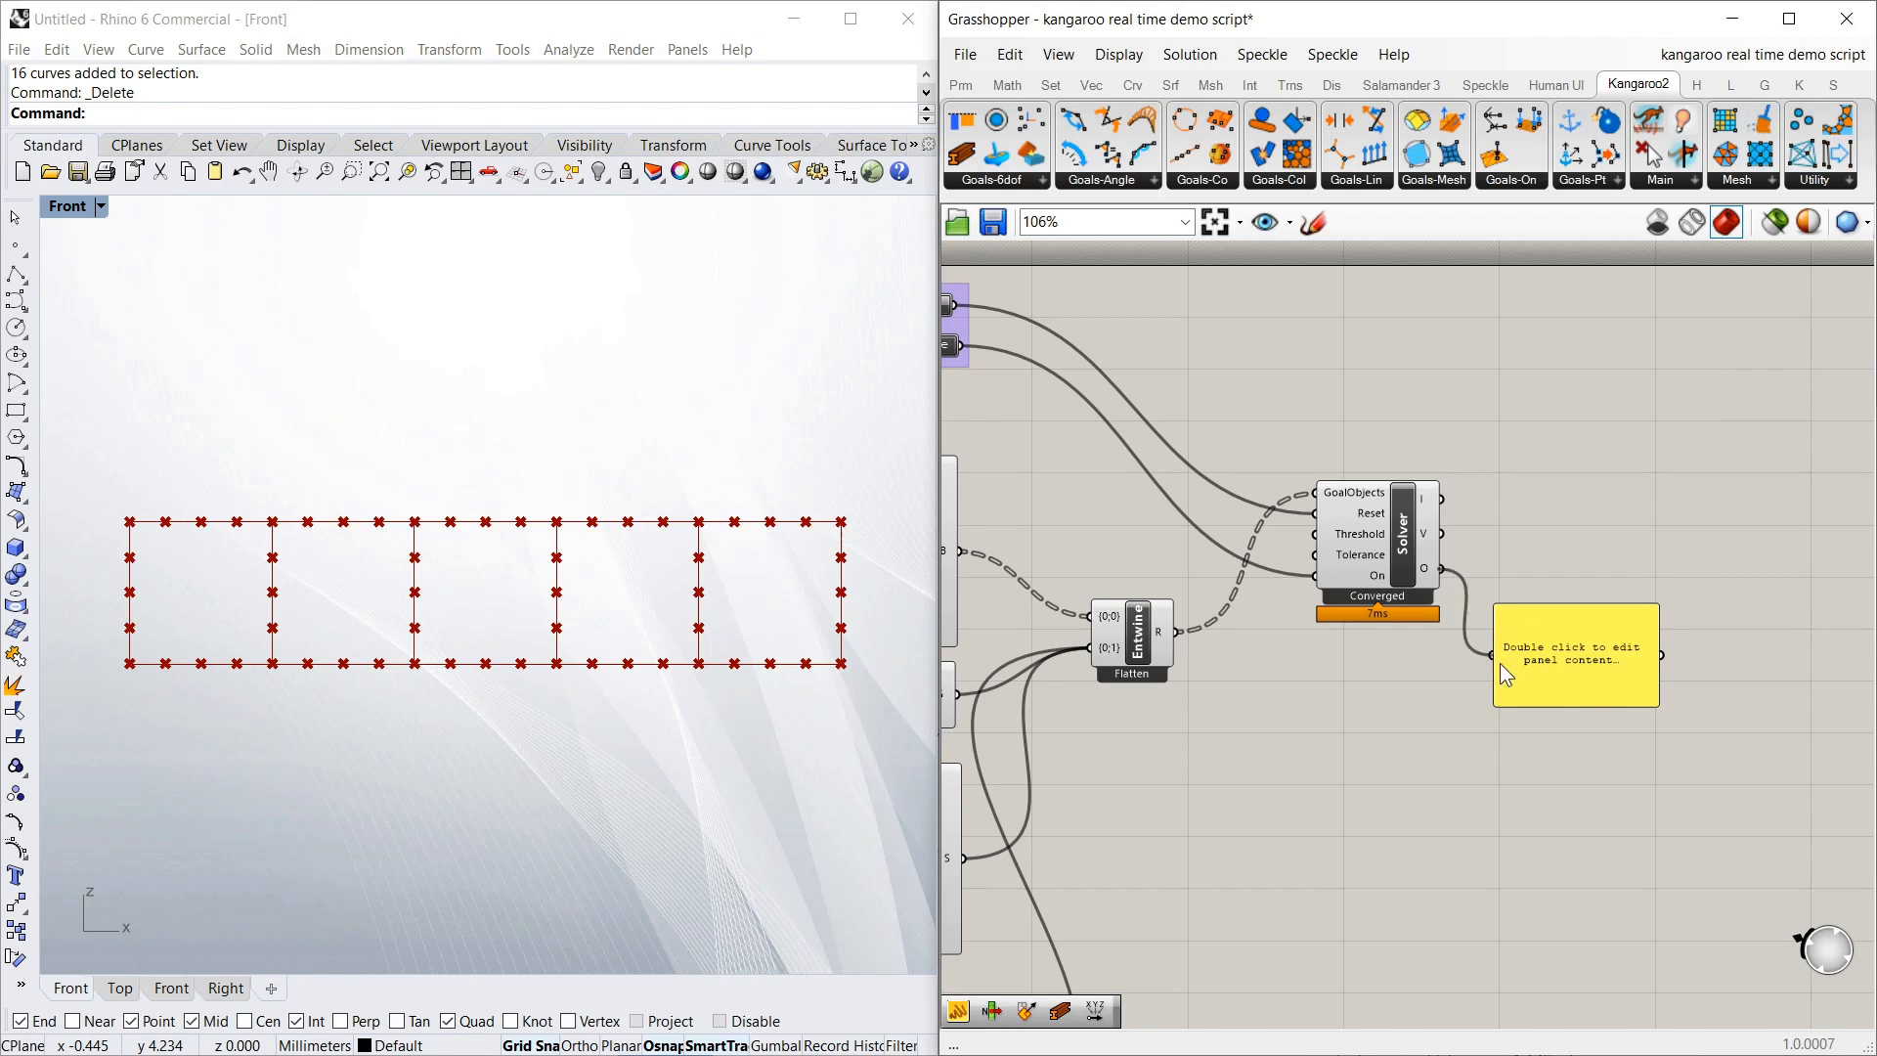
pyautogui.moveTo(1660, 641); pyautogui.dragTo(1848, 639)
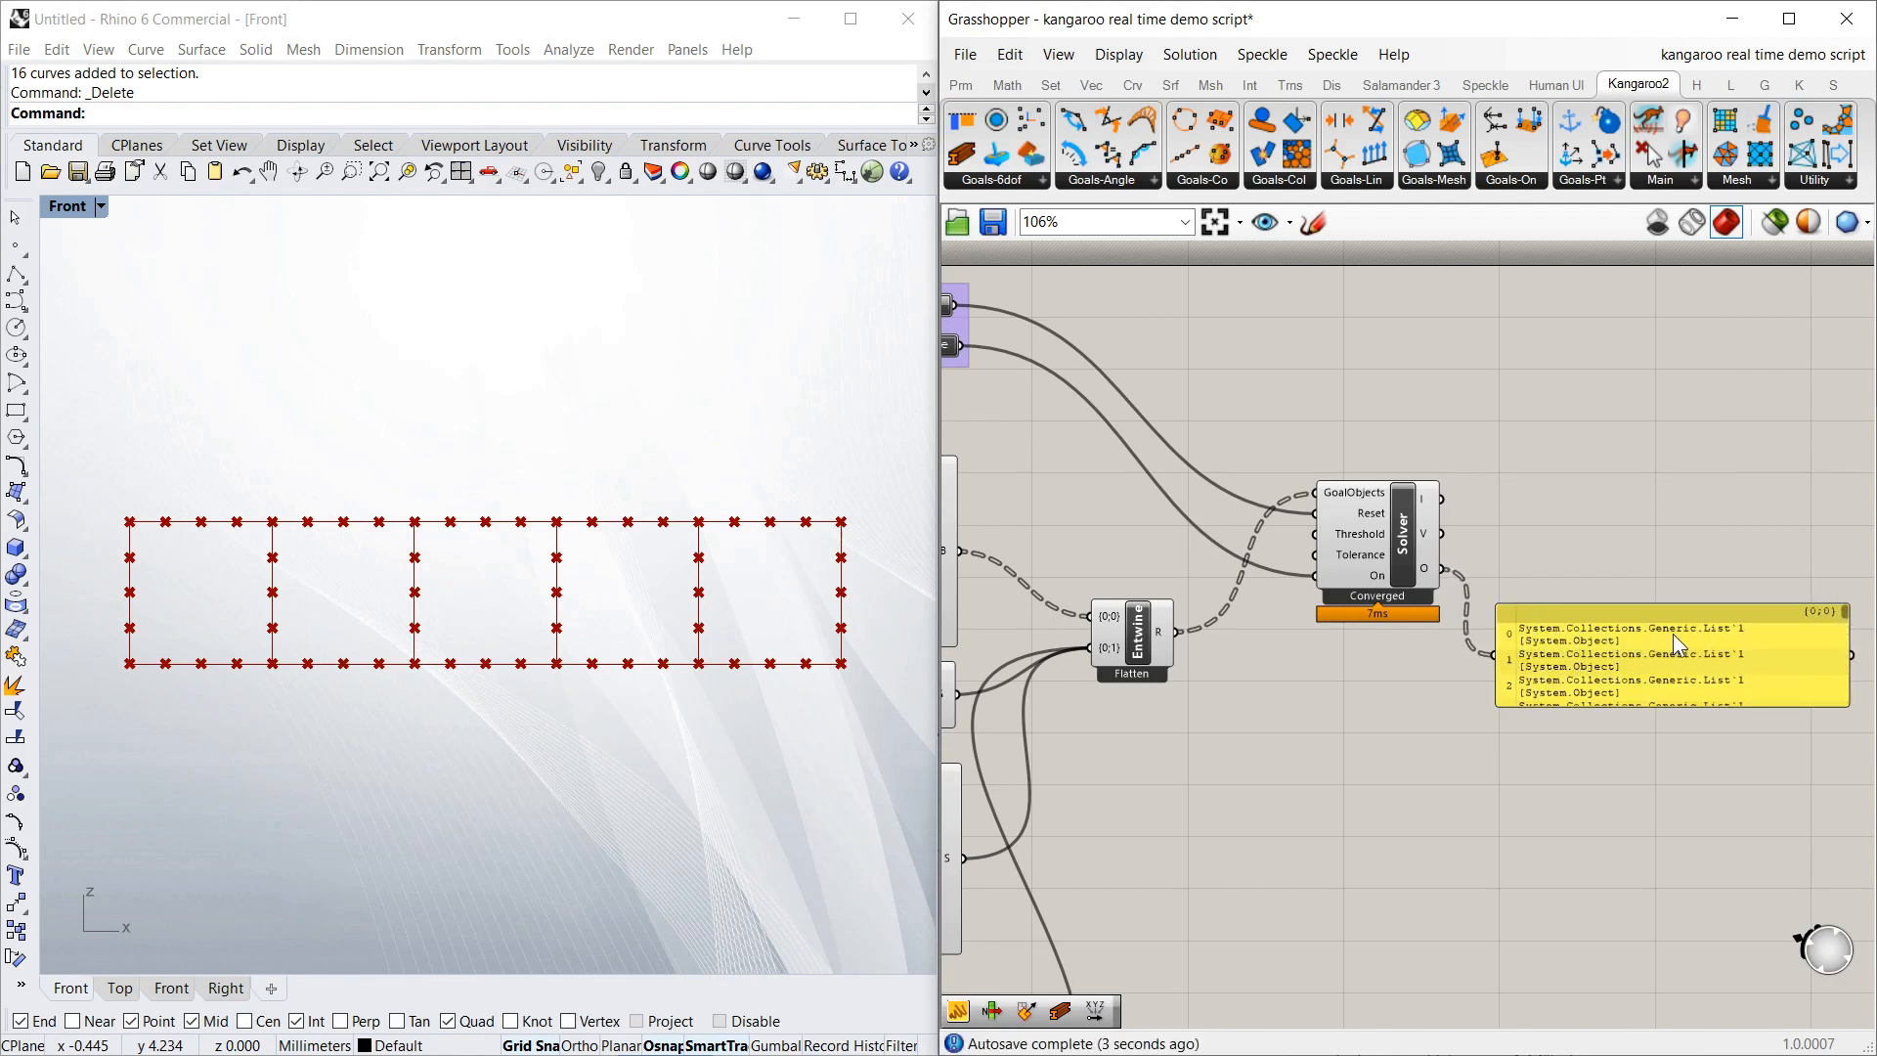
pyautogui.moveTo(1674, 633); pyautogui.dragTo(1553, 812)
pyautogui.click(1479, 665)
pyautogui.scroll(-2, 1475, 655)
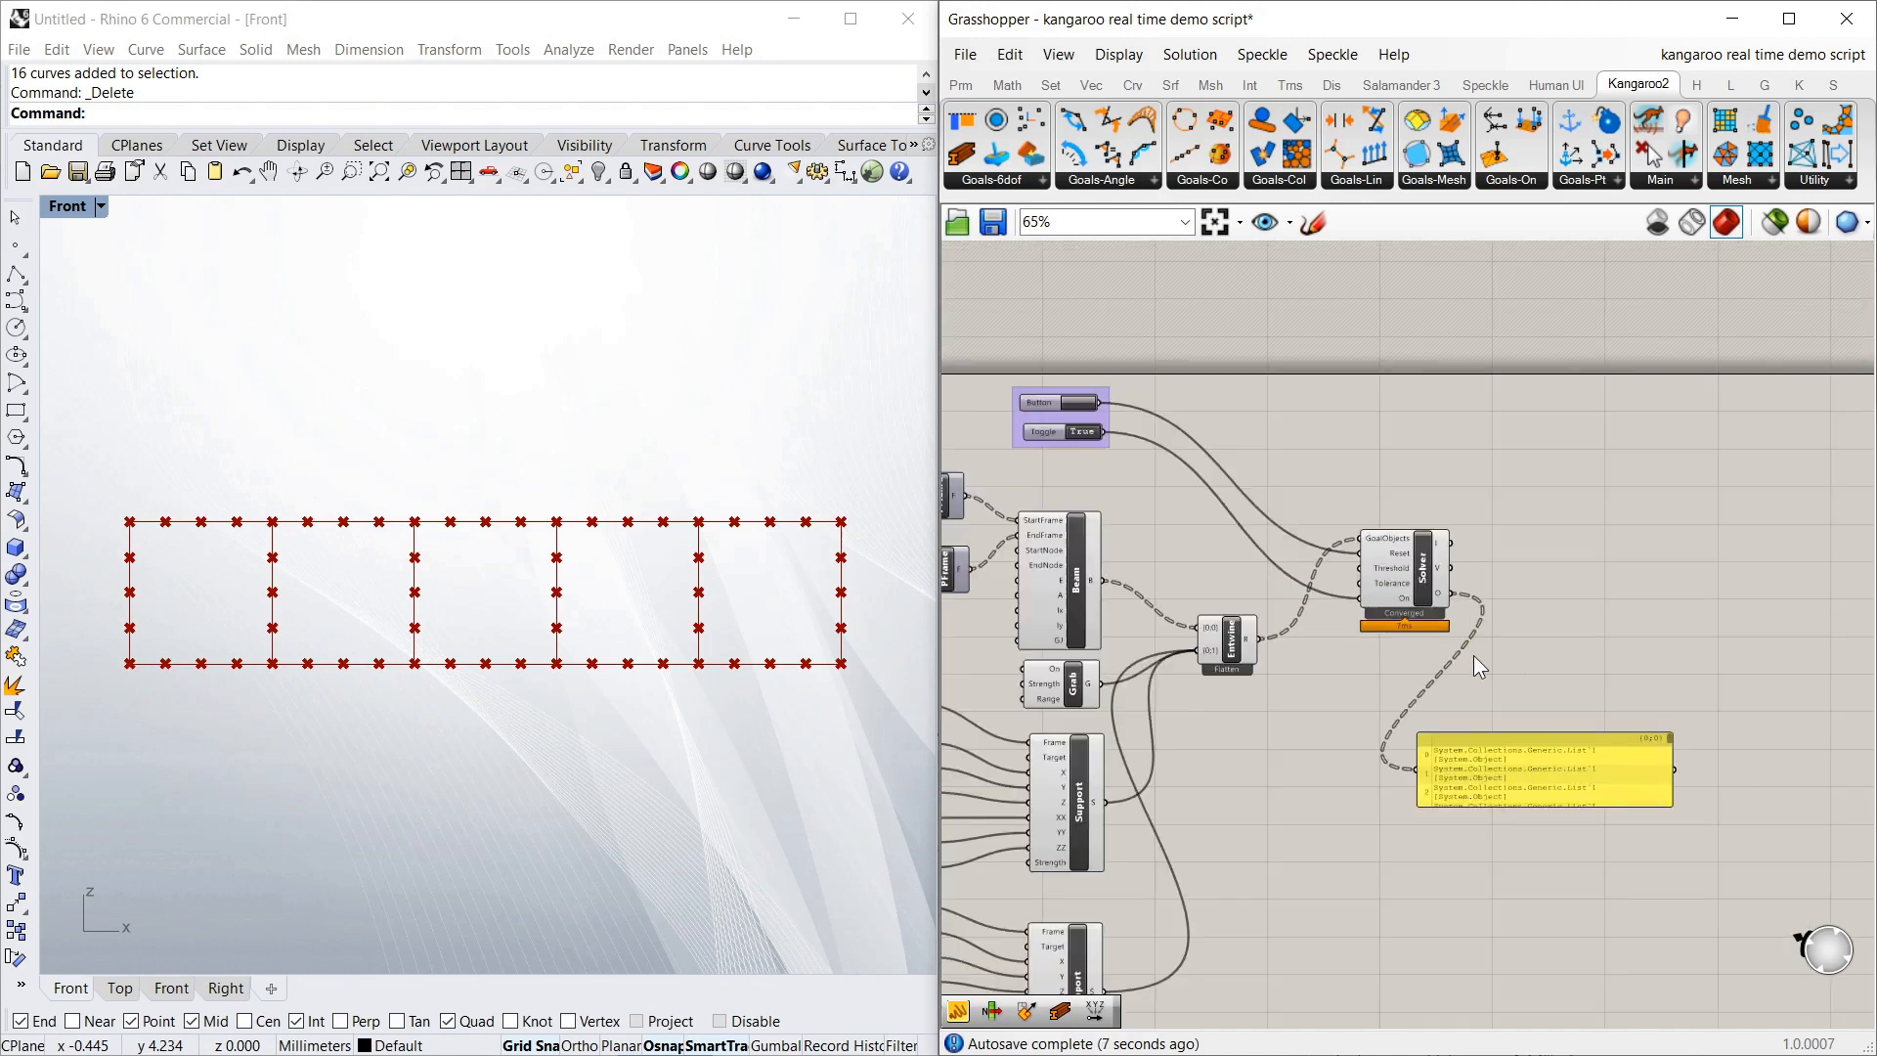
pyautogui.scroll(2, 1478, 709)
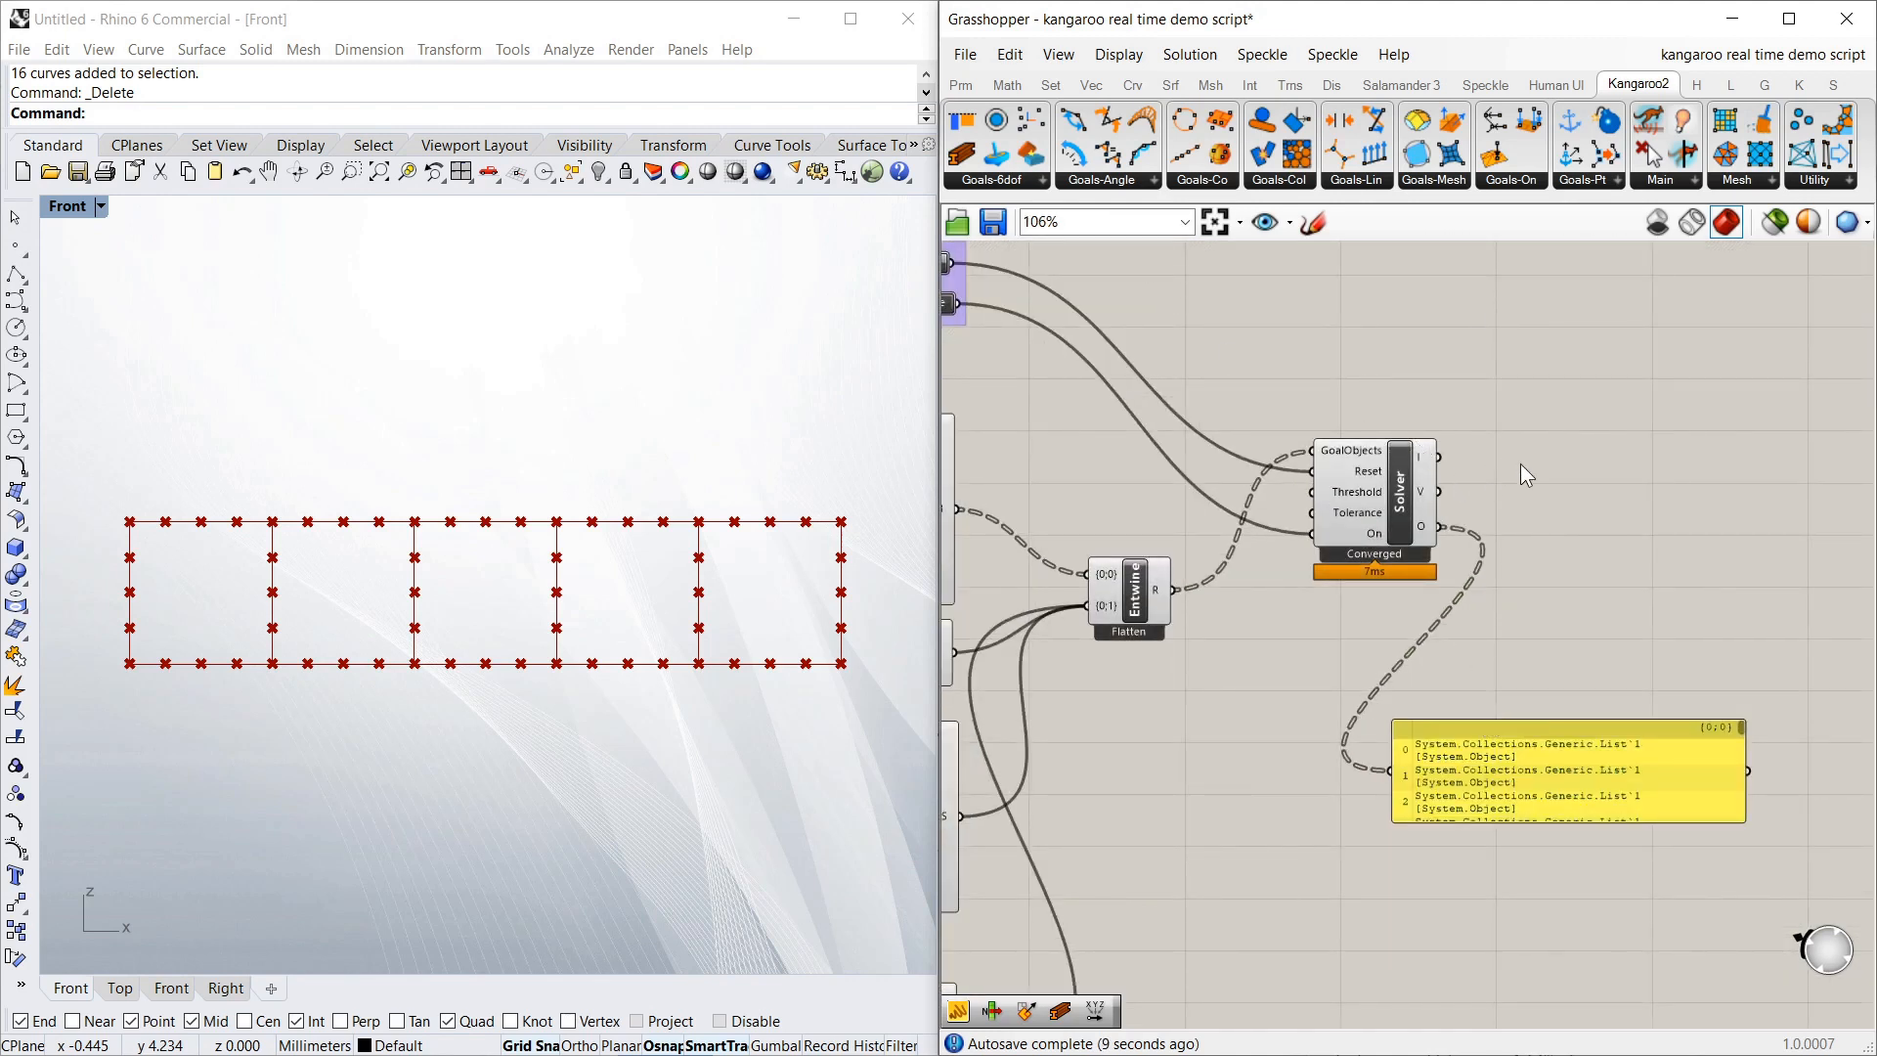
# Add an Explode Tree component, connect the Solver's O output to its D input, and check the branch data
pyautogui.doubleClick(1570, 532)
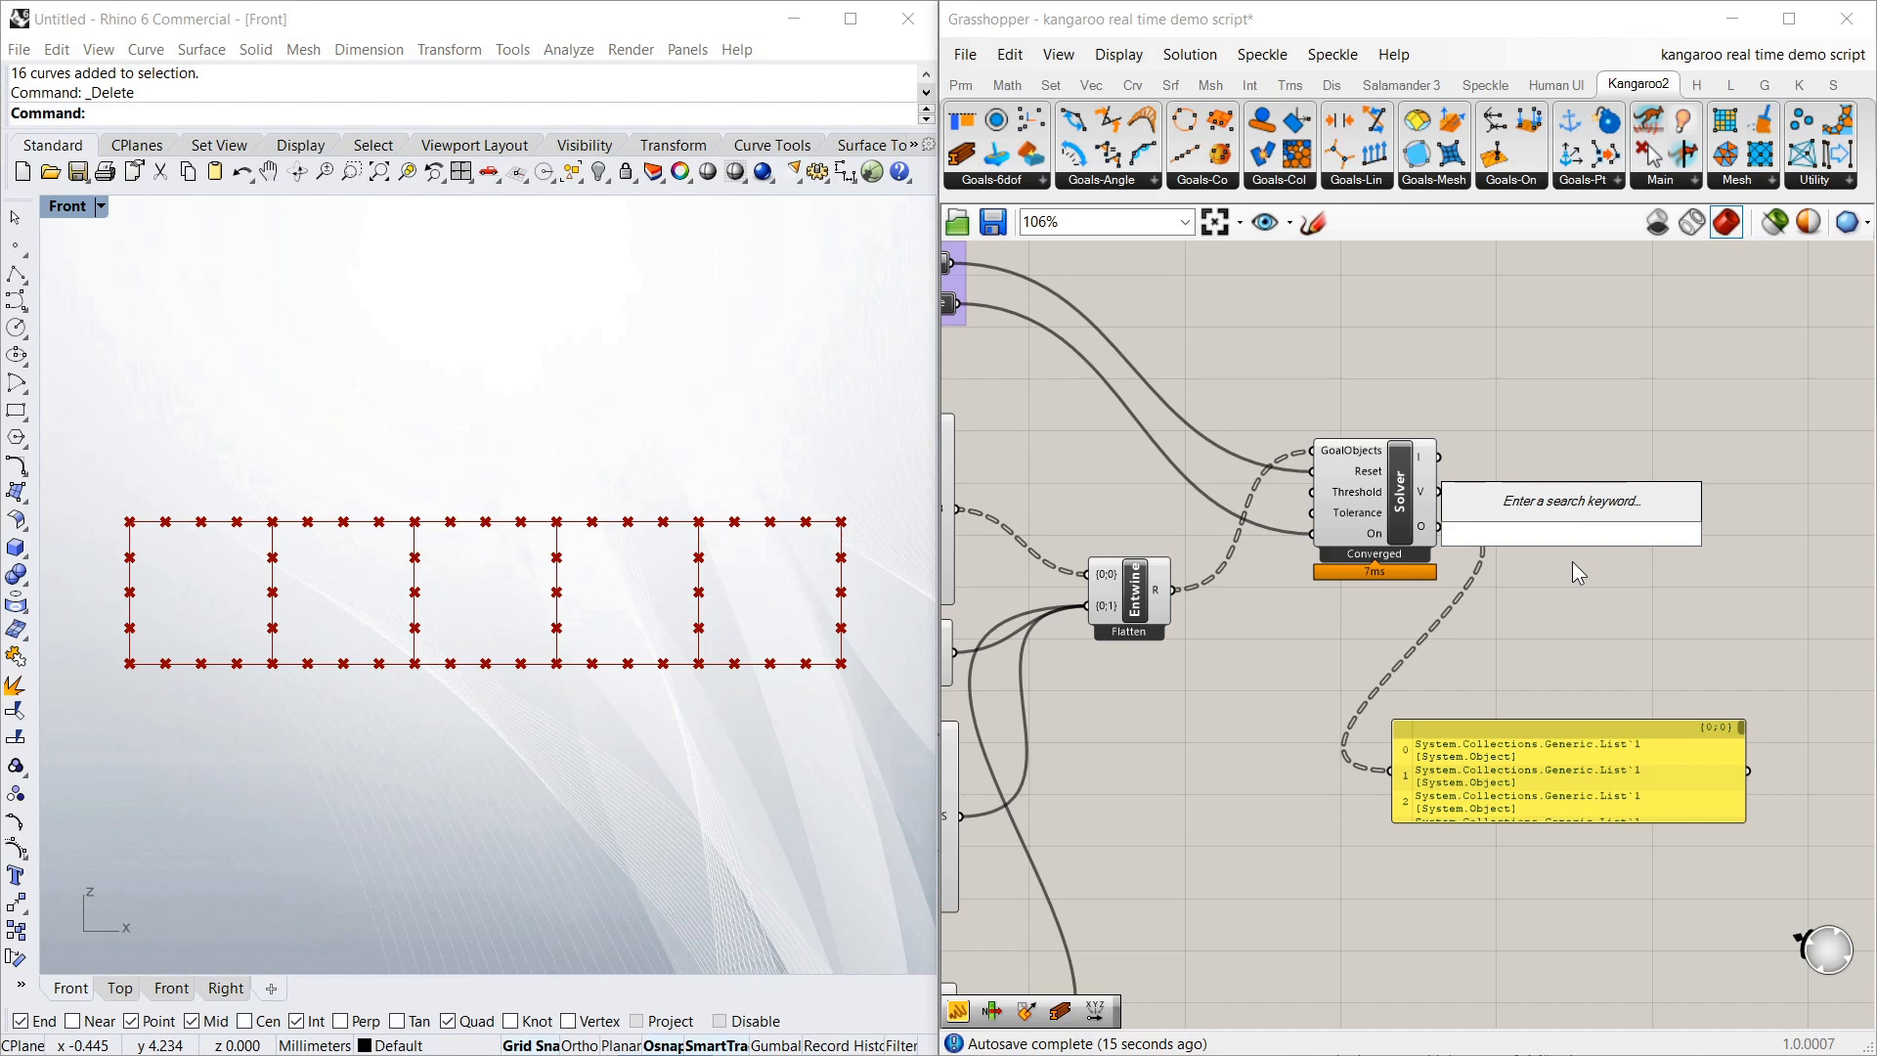
pyautogui.write('bang')
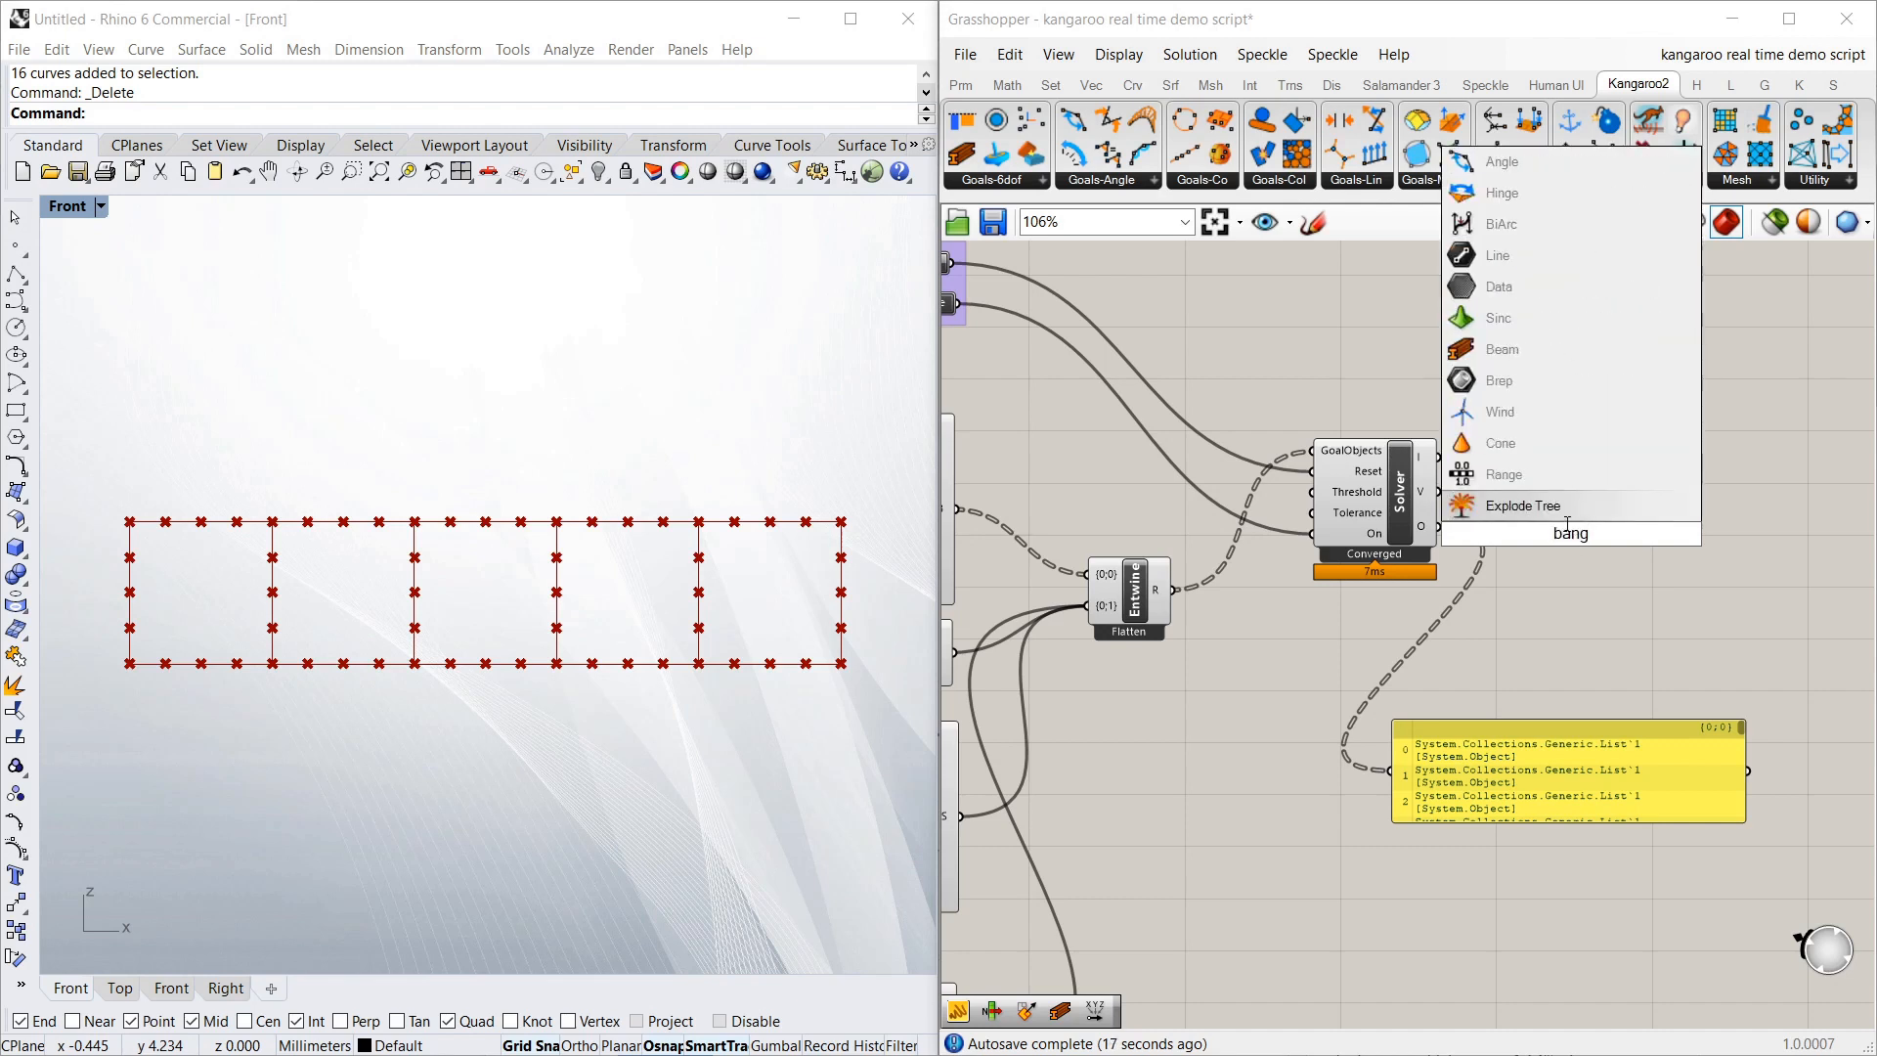
pyautogui.press('Return')
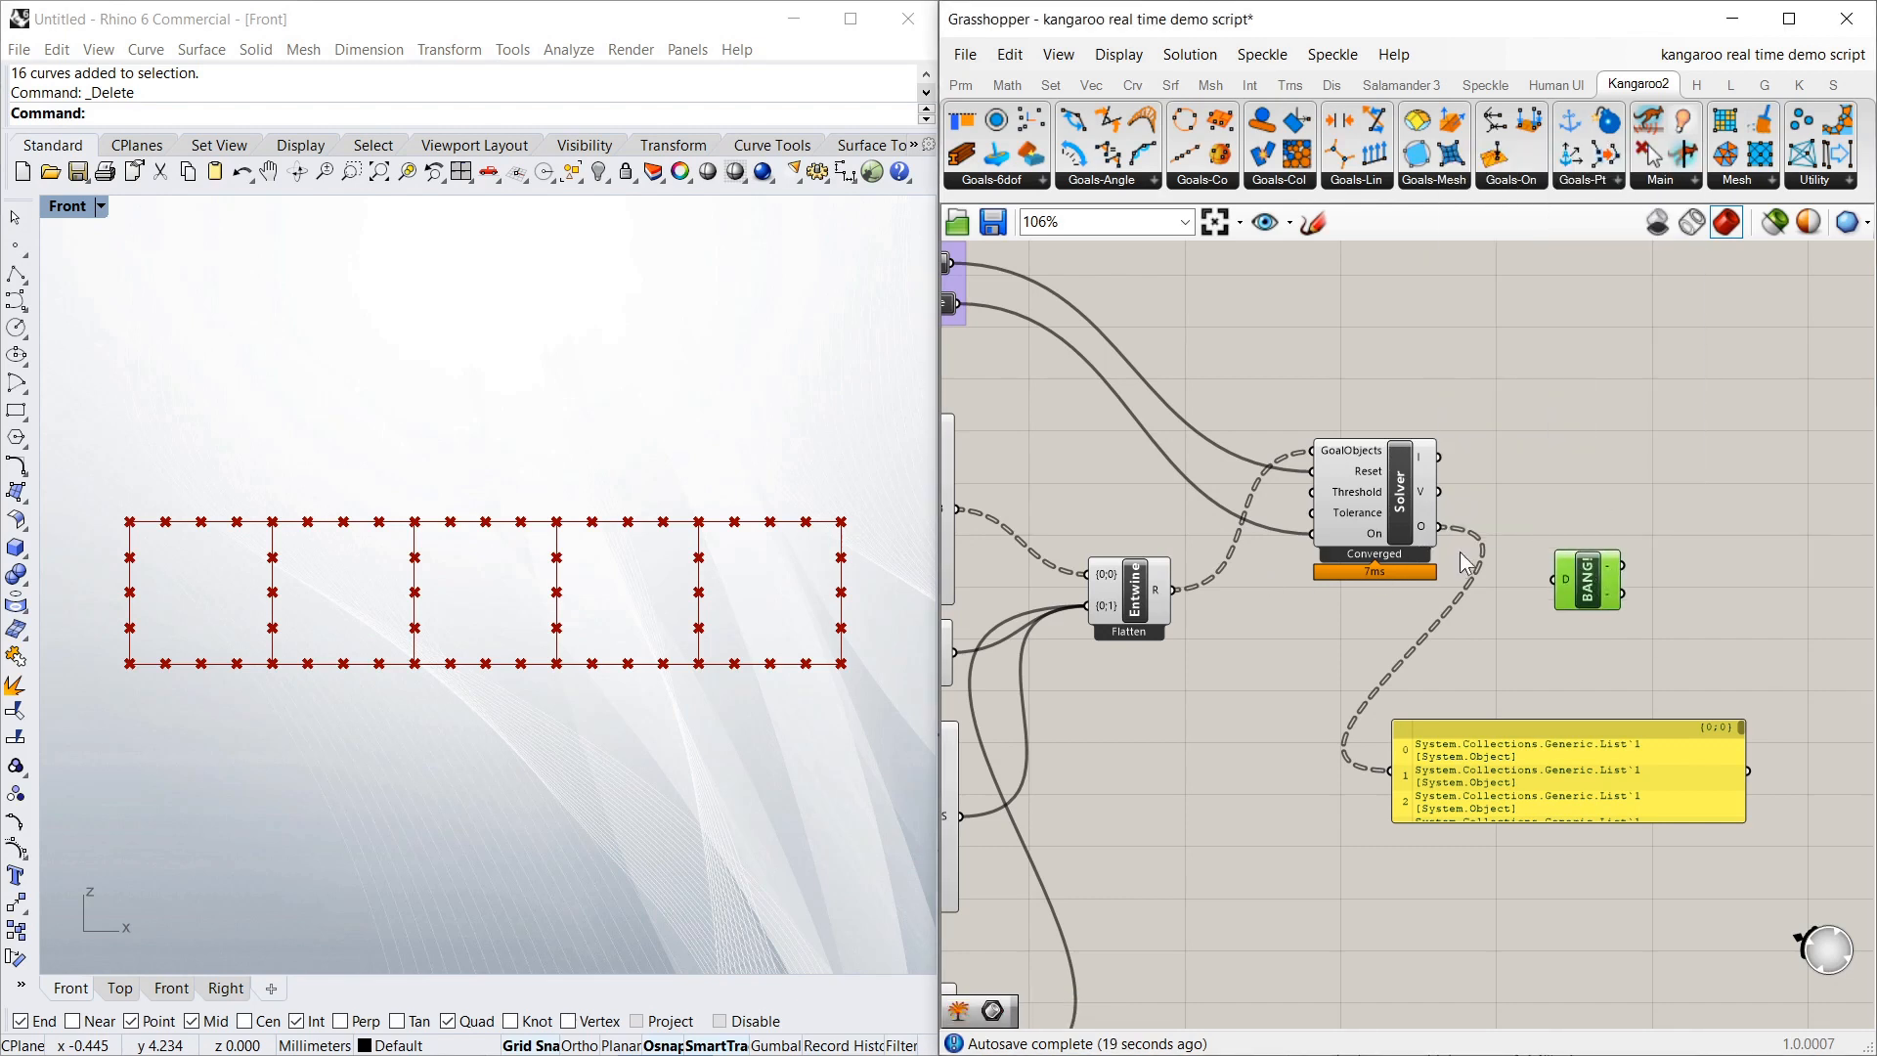
pyautogui.moveTo(1441, 527); pyautogui.dragTo(1574, 573)
pyautogui.moveTo(1605, 554)
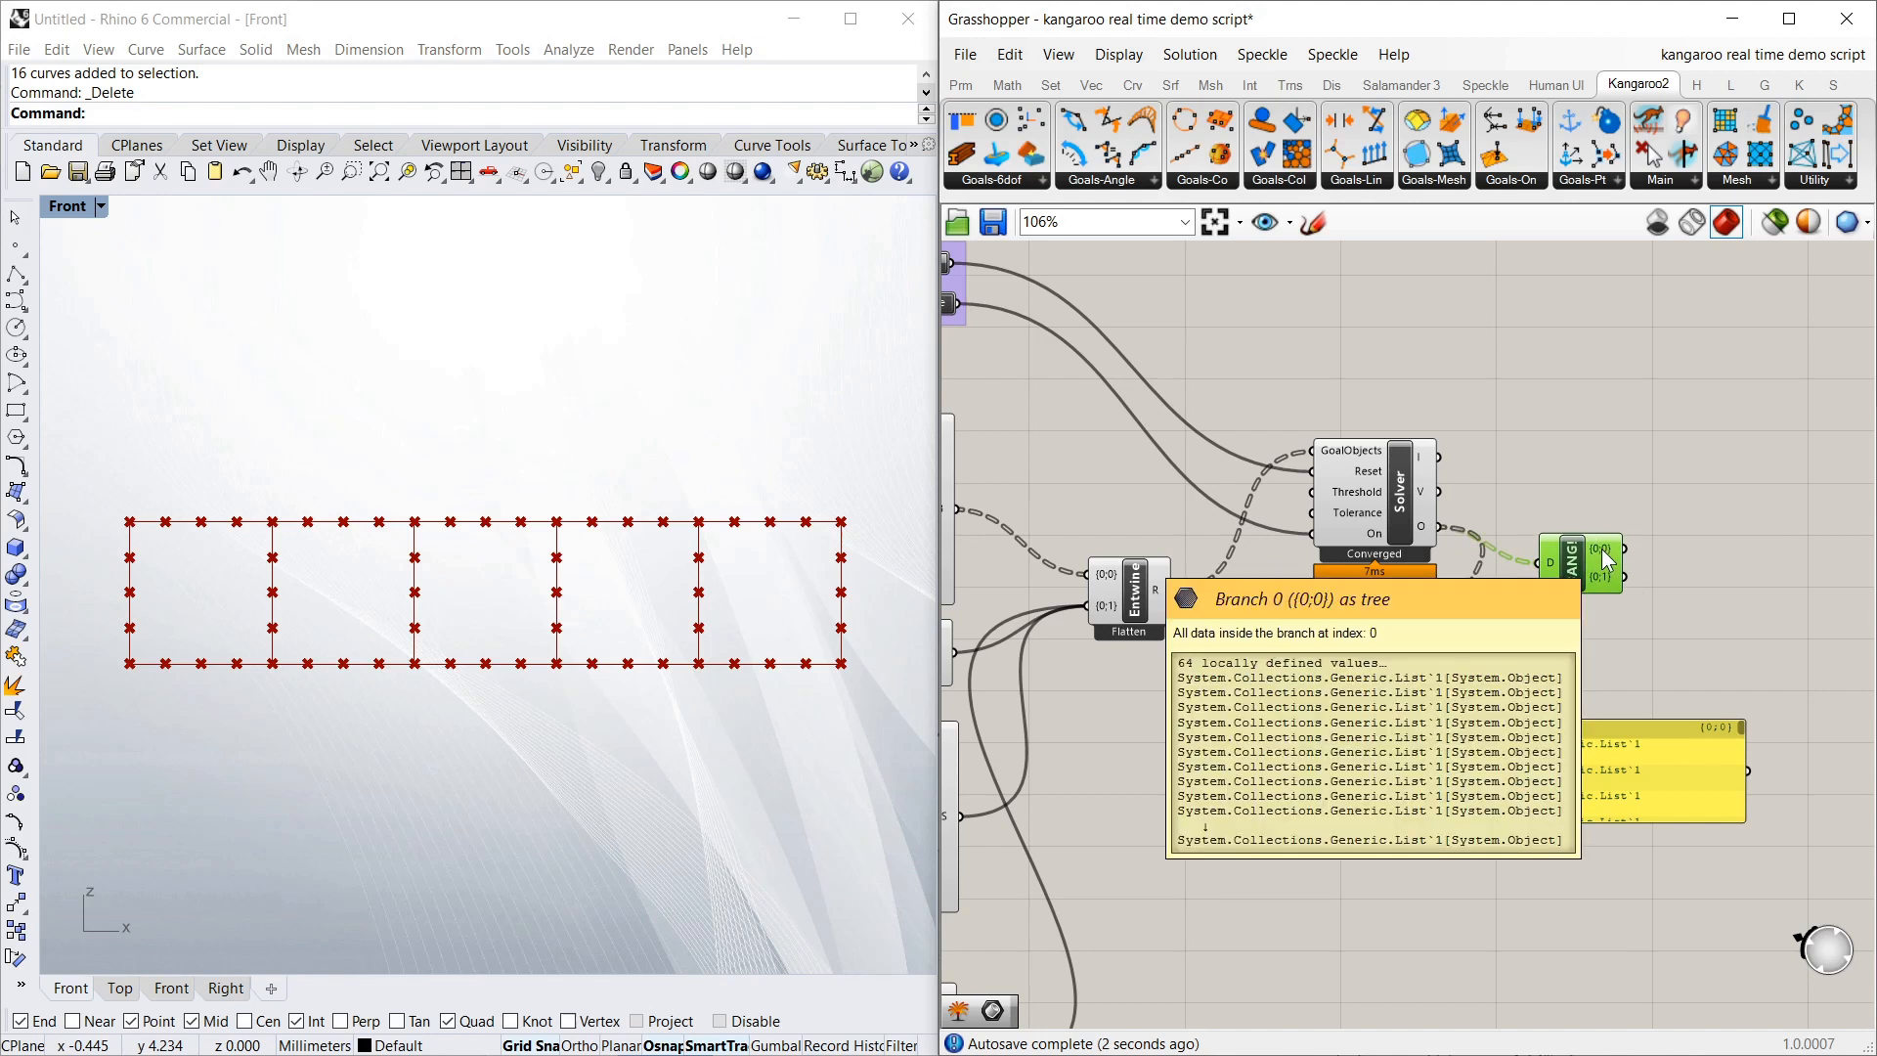
pyautogui.moveTo(1423, 528)
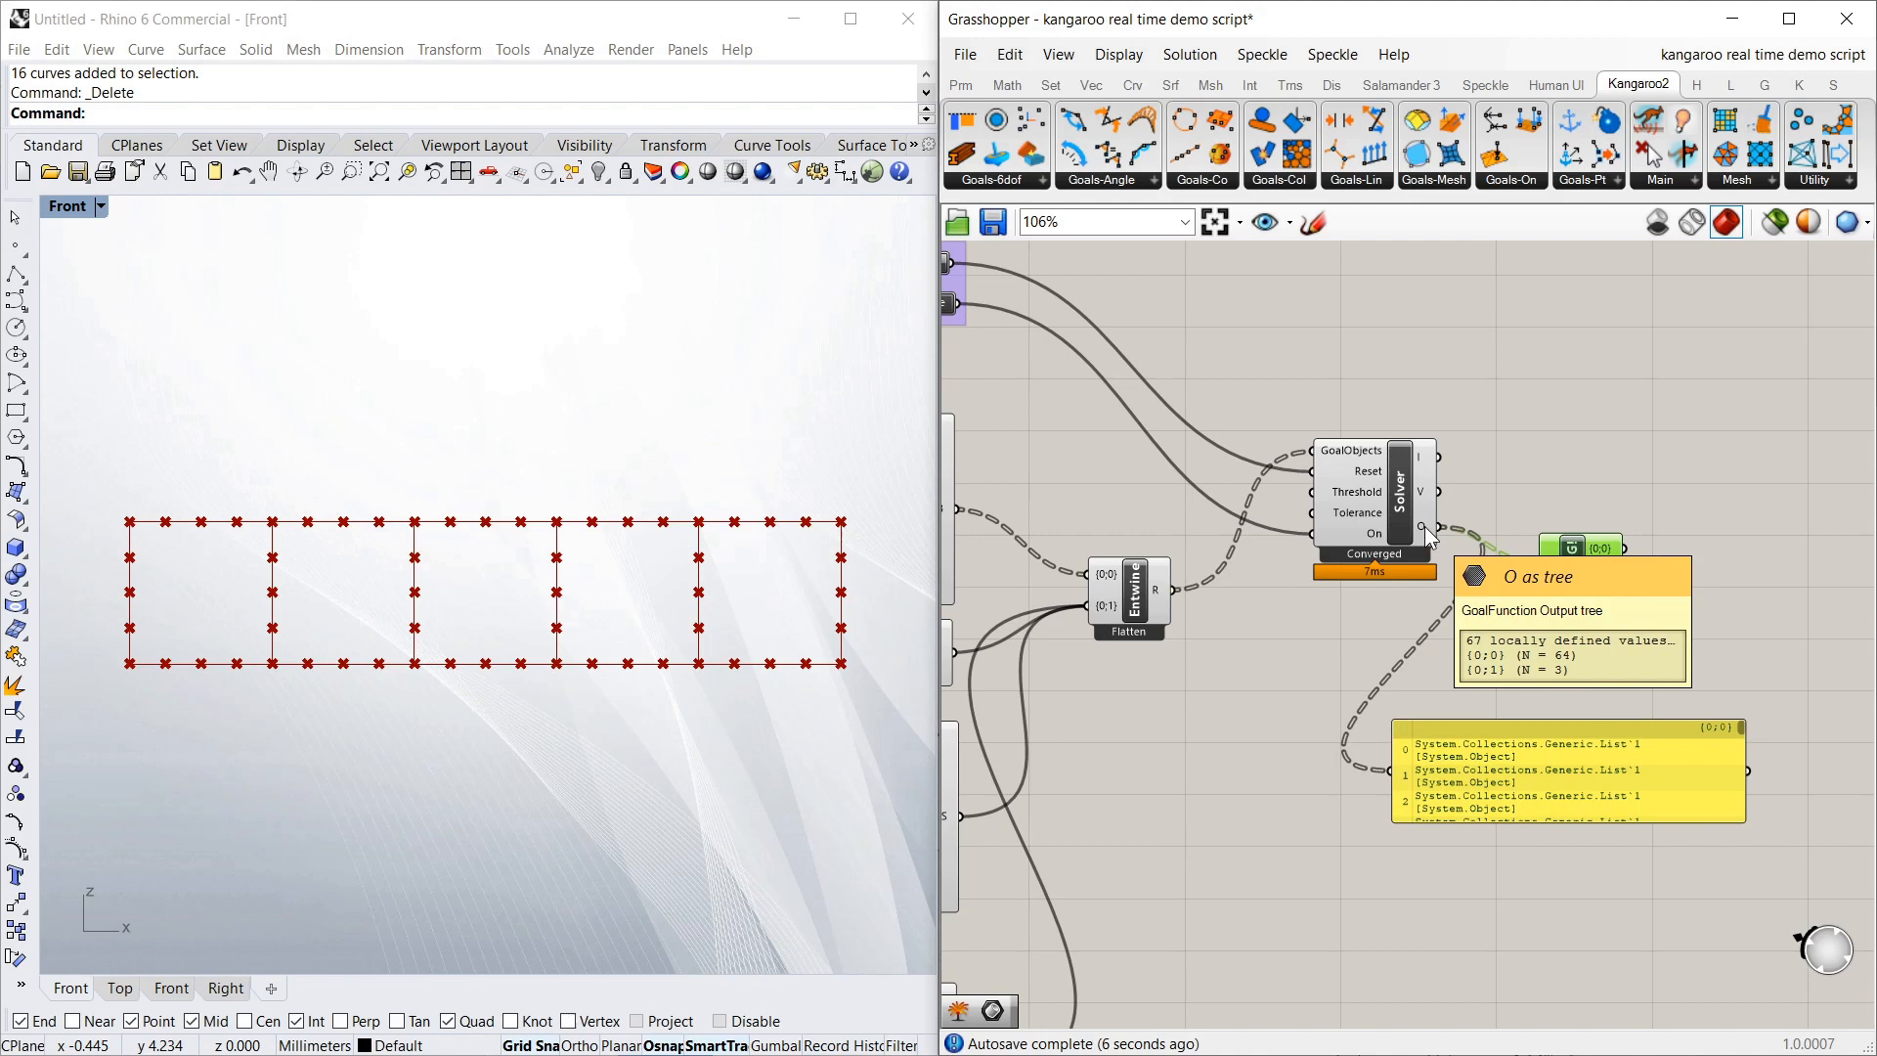
pyautogui.moveTo(1159, 585)
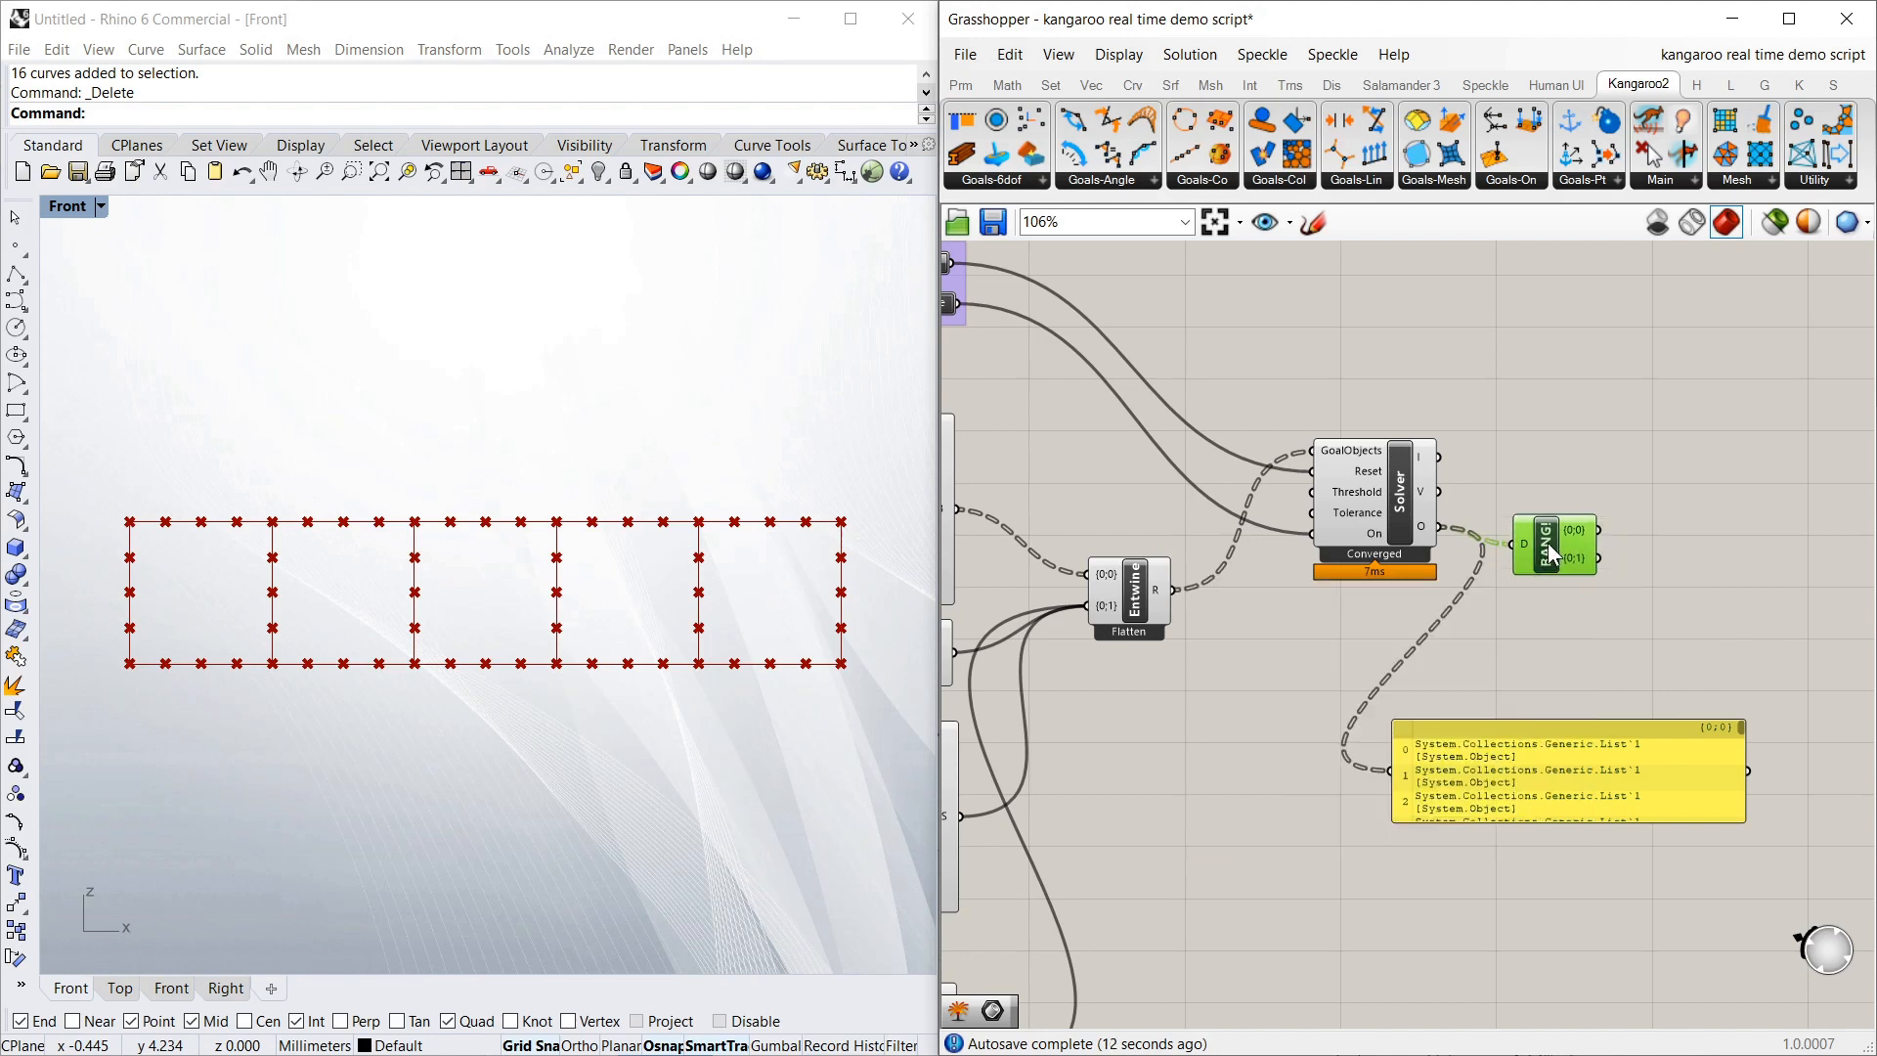
# Place a C# Script component after the Explode Tree and connect the {0;0} branch output to its x input
pyautogui.scroll(-3, 1555, 523)
pyautogui.scroll(2, 1594, 524)
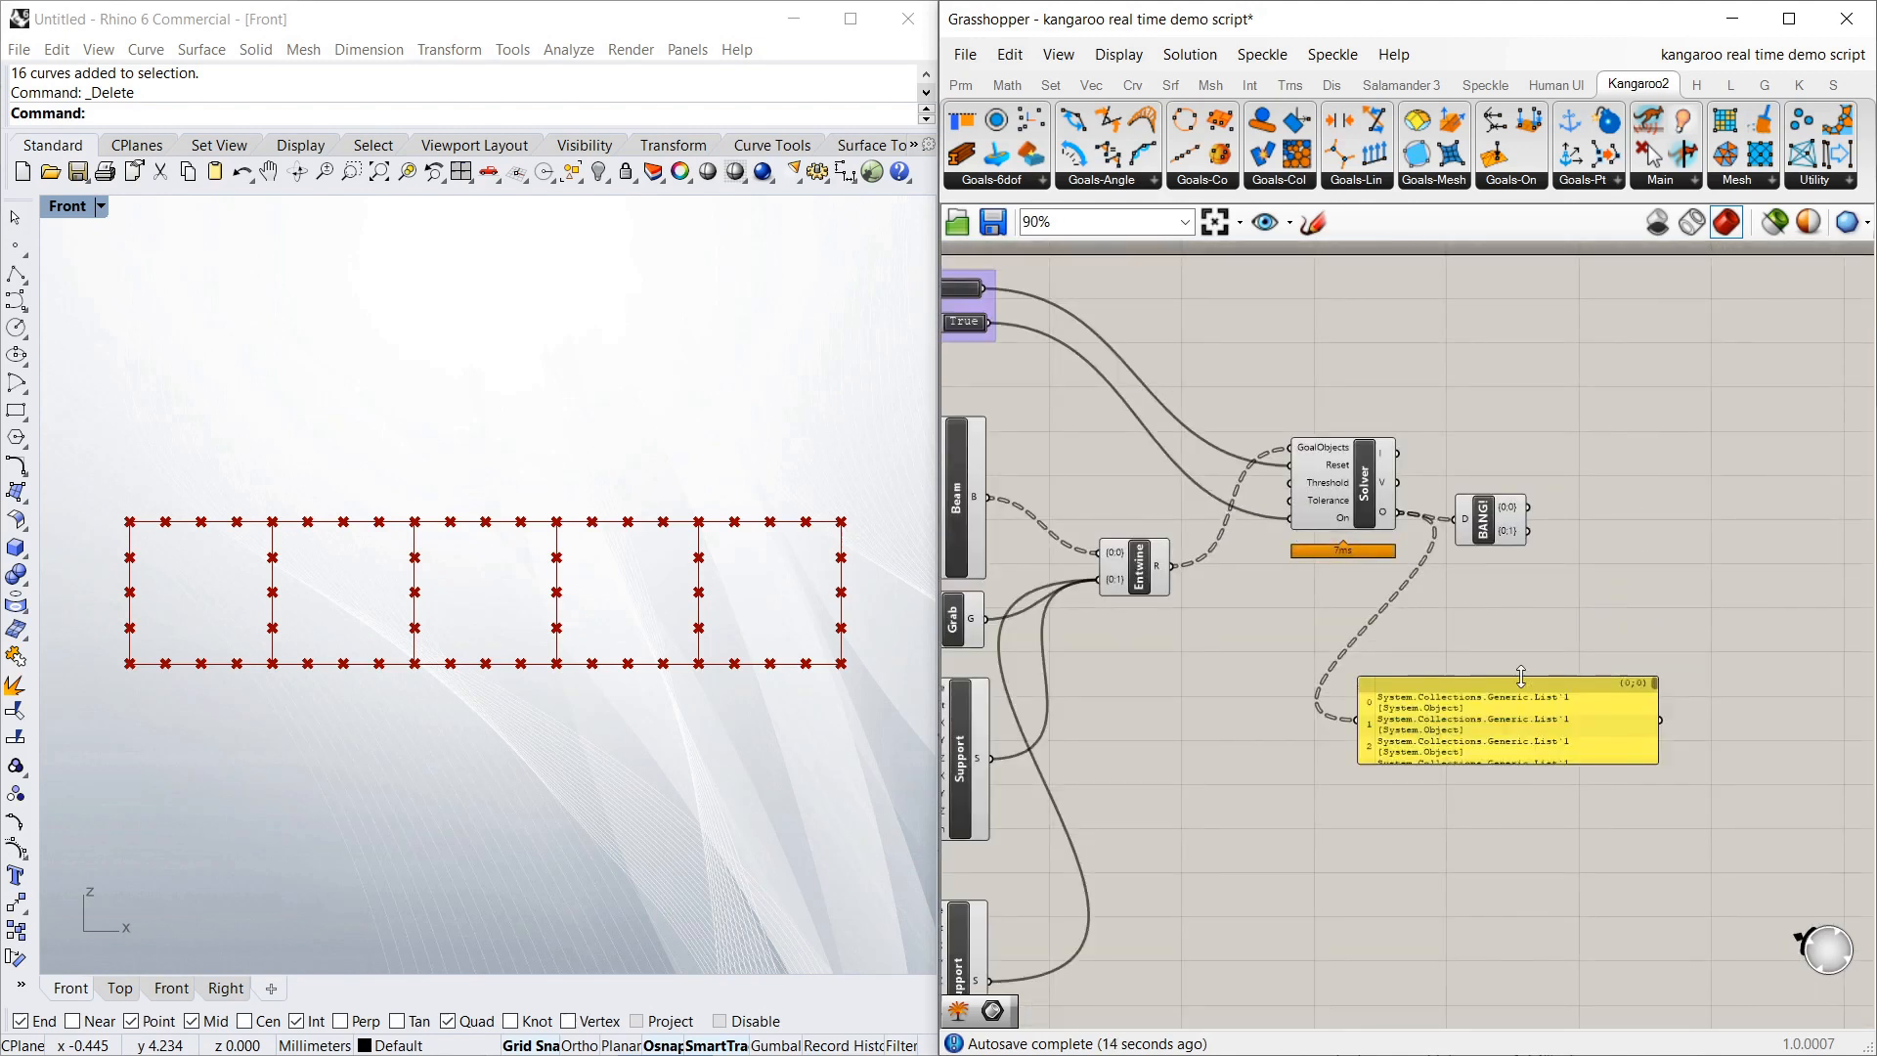
pyautogui.click(1505, 713)
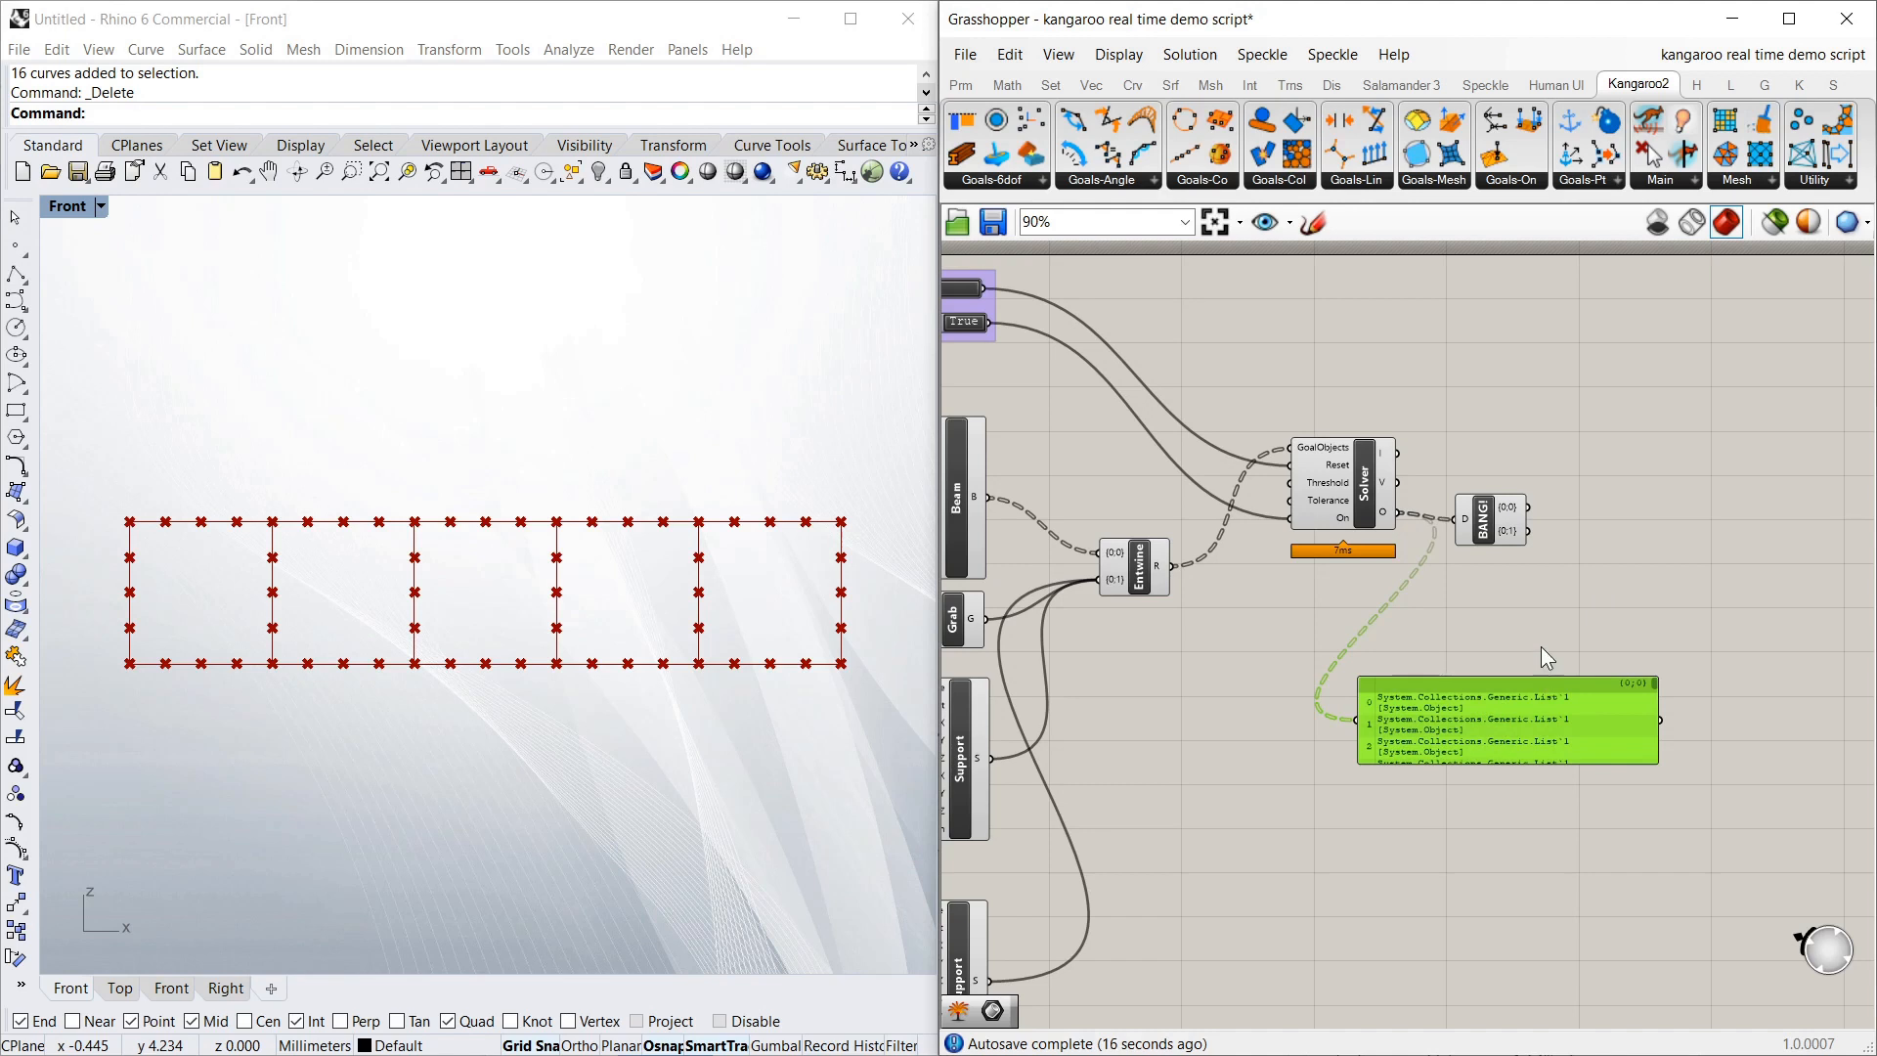
pyautogui.scroll(-2, 1542, 587)
pyautogui.scroll(2, 1549, 536)
pyautogui.click(1556, 534)
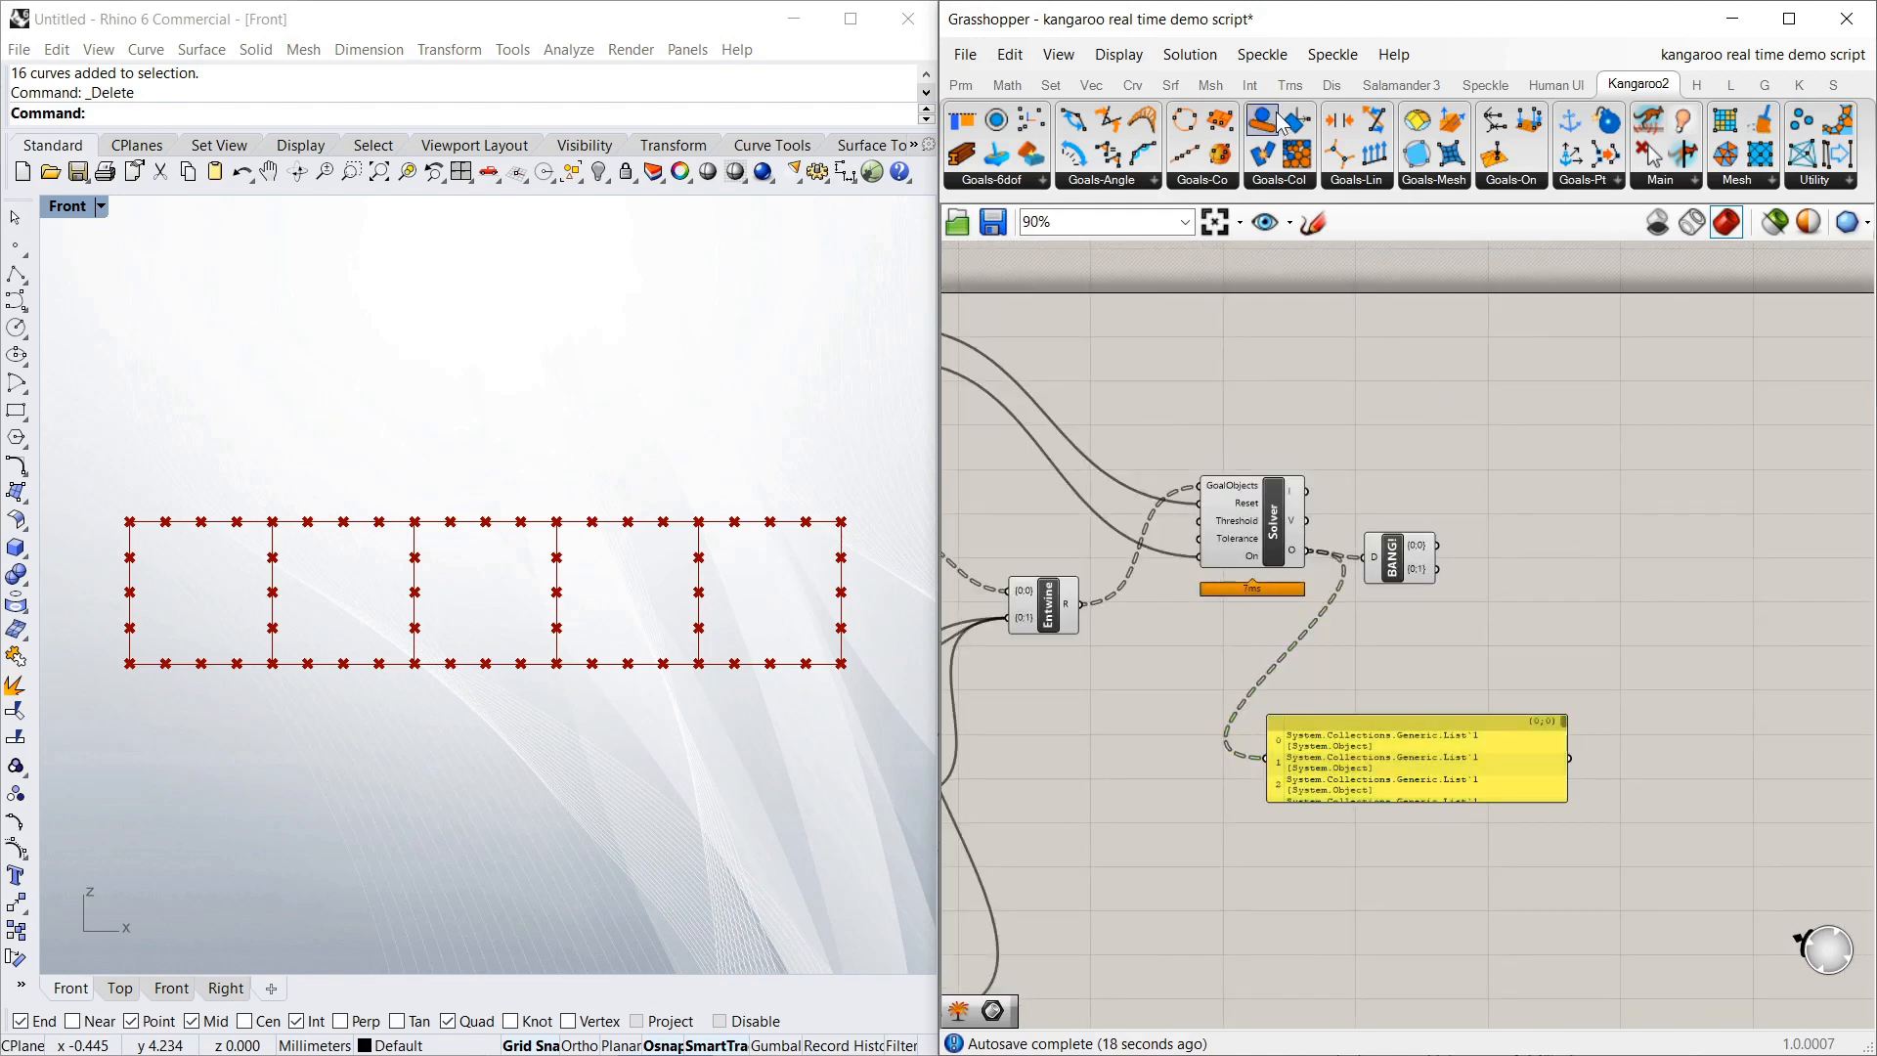
pyautogui.click(1007, 86)
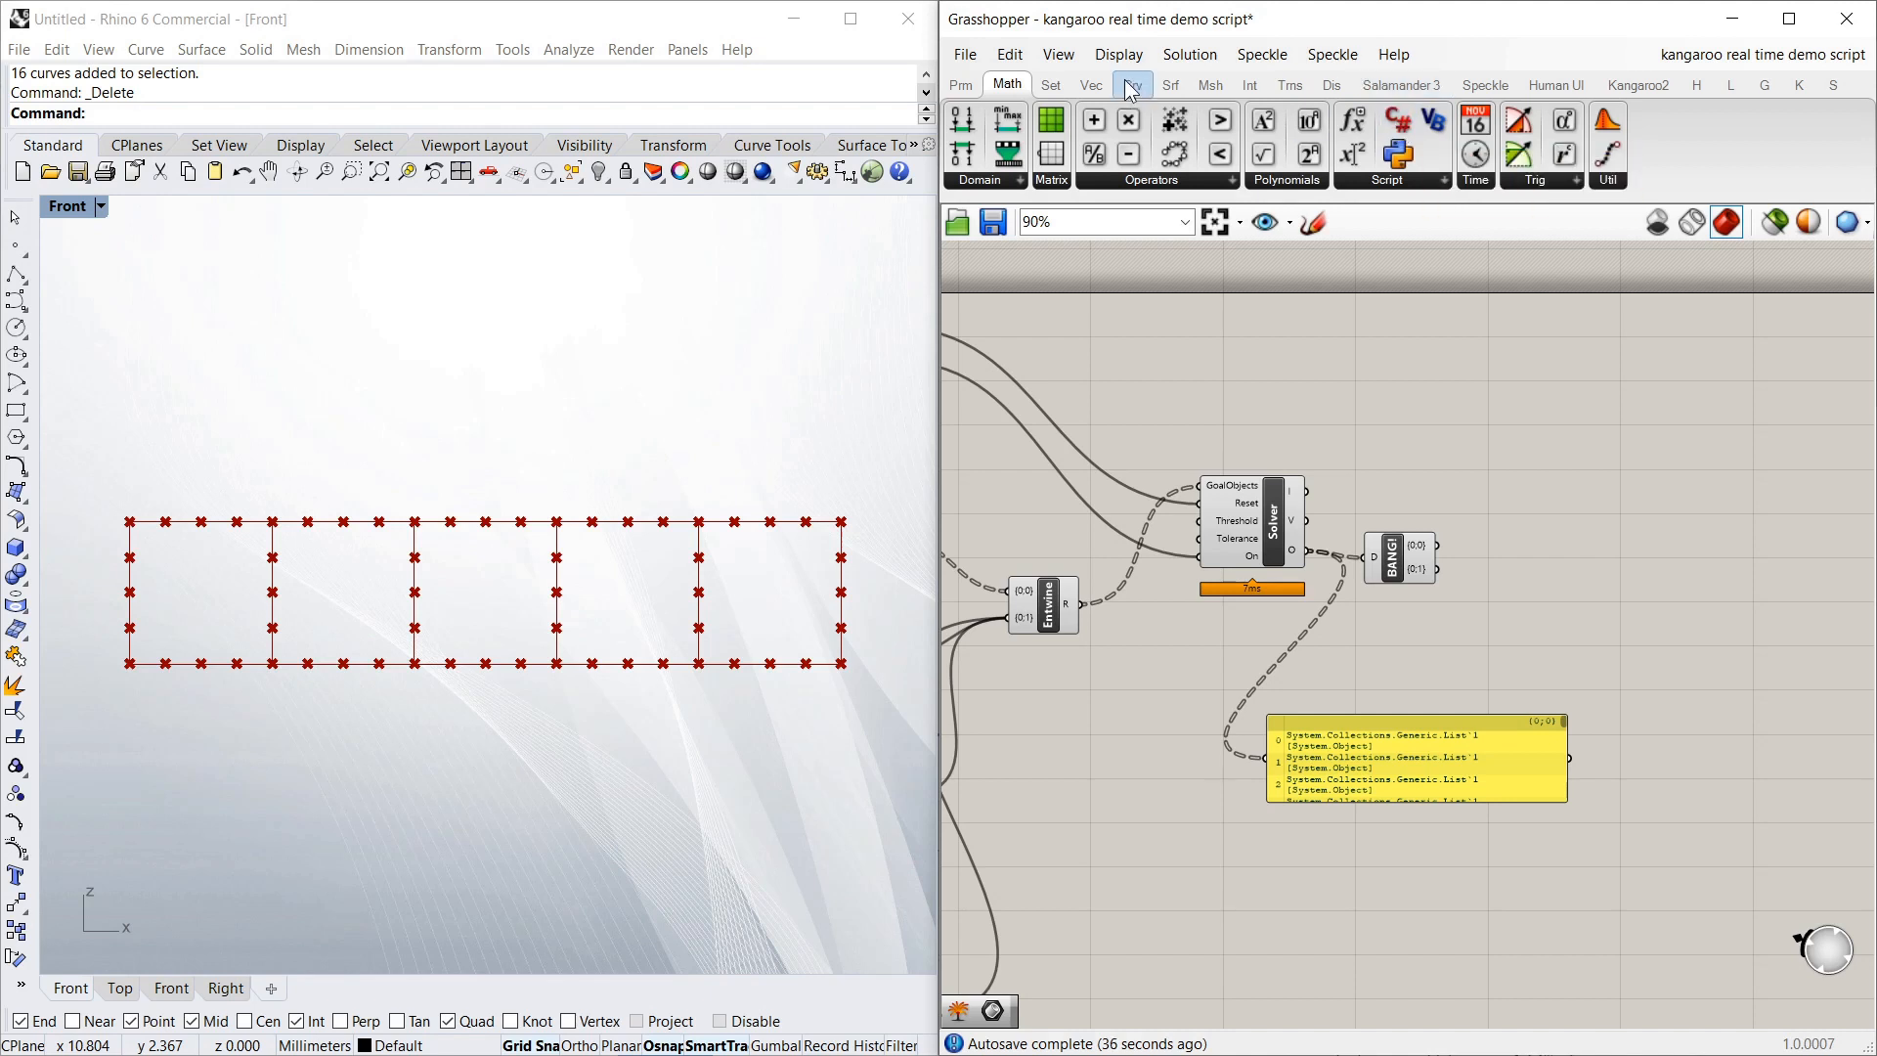
pyautogui.moveTo(1404, 118); pyautogui.dragTo(1557, 554)
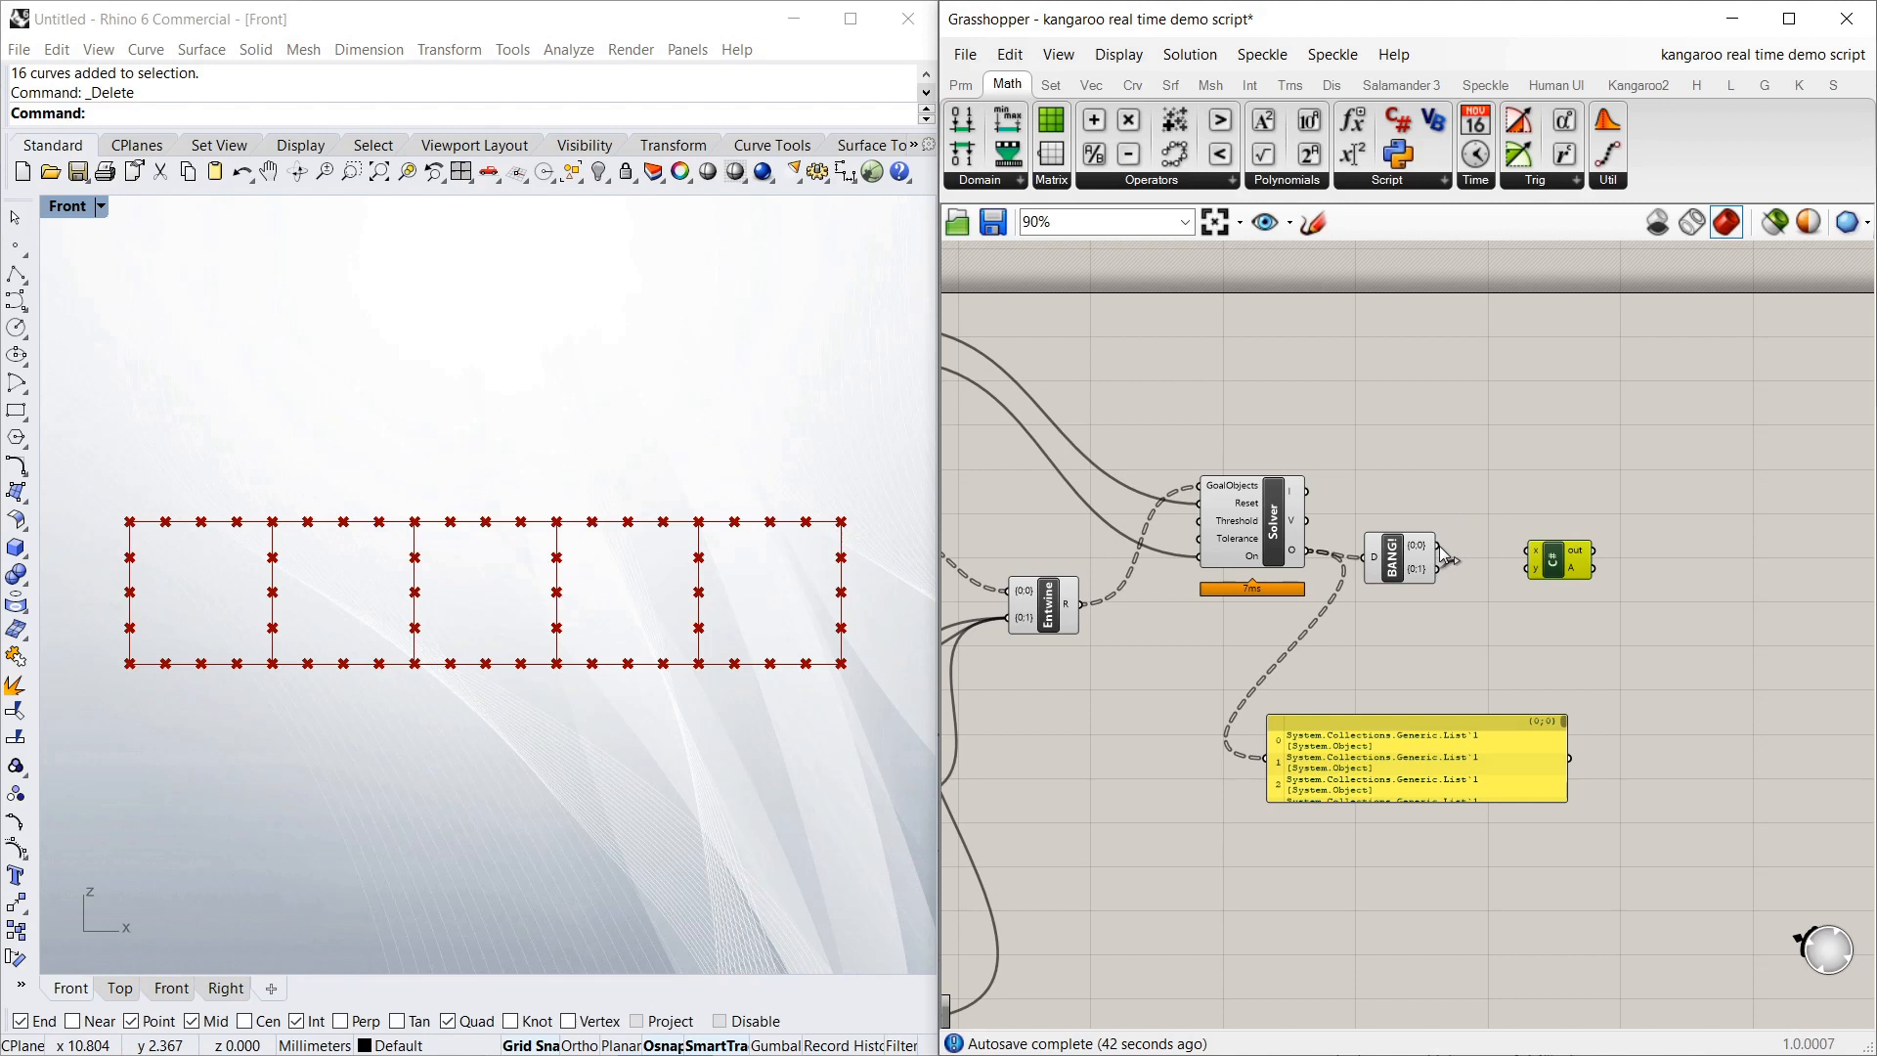
pyautogui.moveTo(1439, 546); pyautogui.dragTo(1531, 553)
# Write "A = x;" in the C# component's RunScript body, run the script, and close the editor
pyautogui.doubleClick(1529, 545)
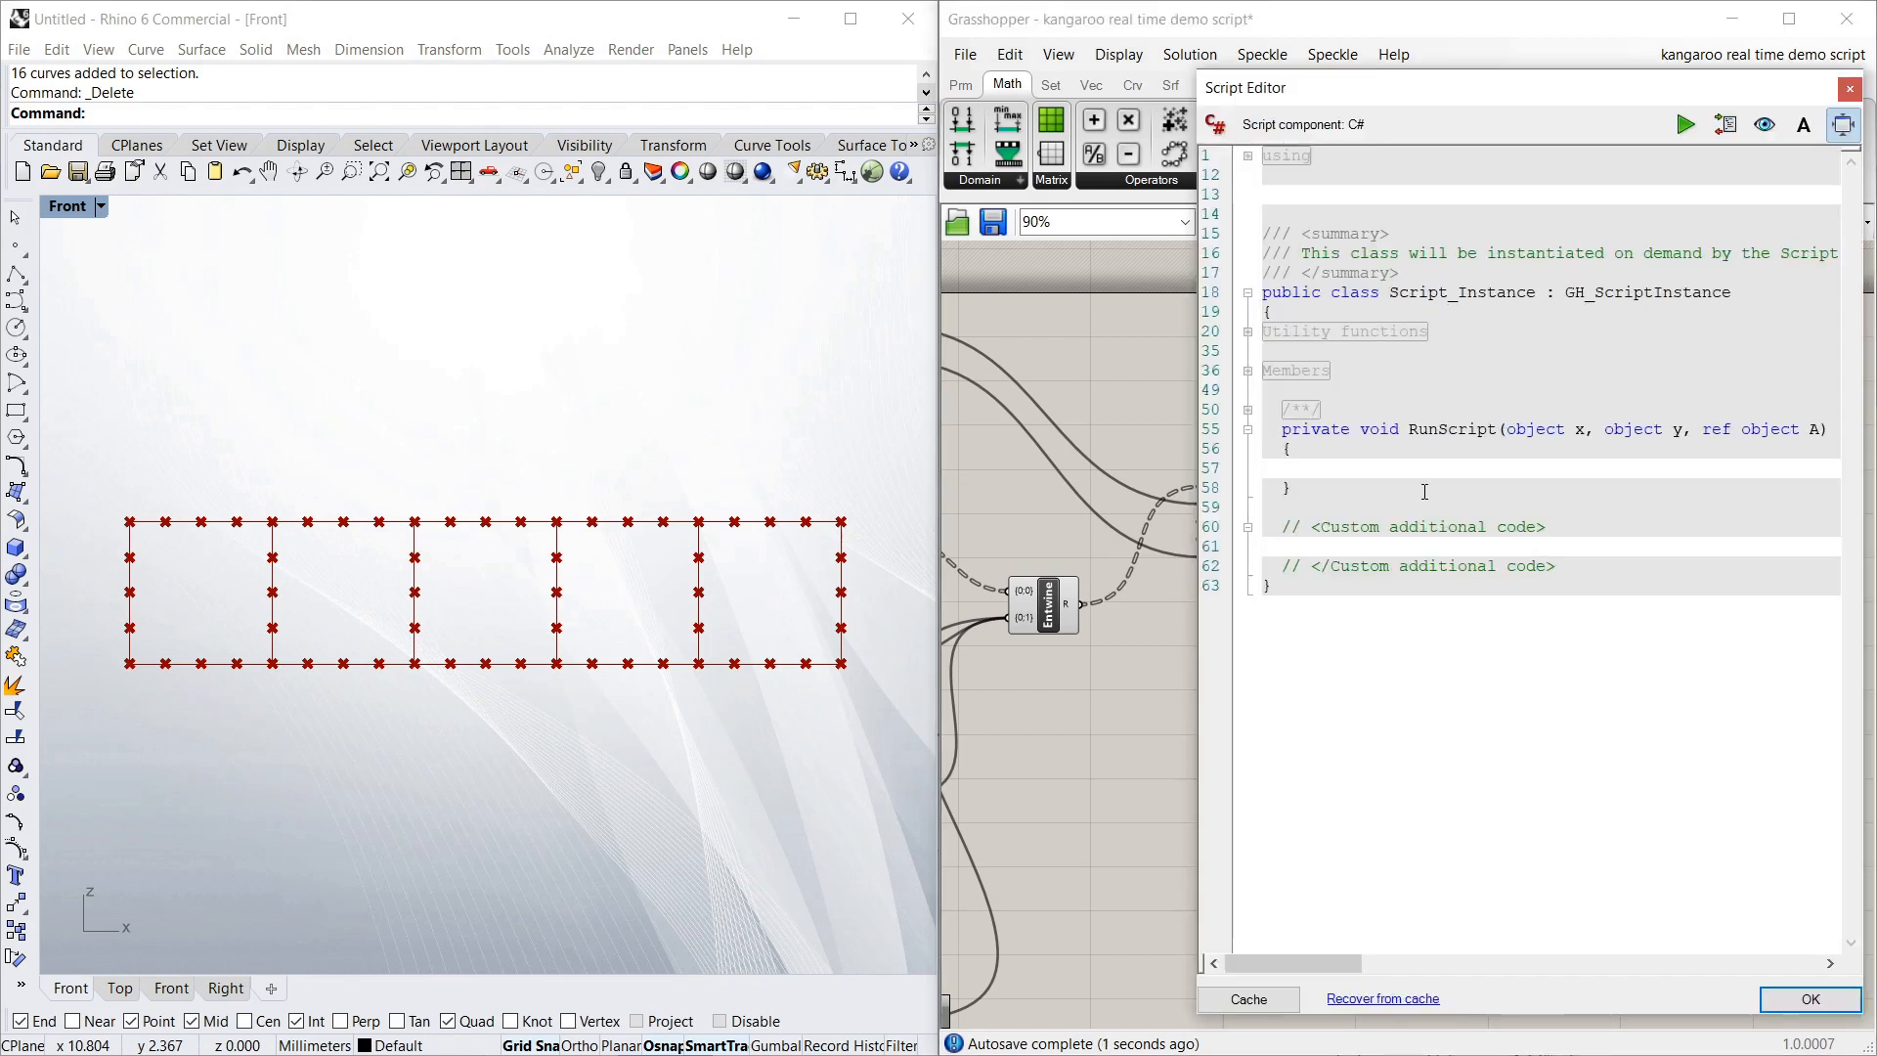
pyautogui.click(1364, 469)
pyautogui.write('A = x;')
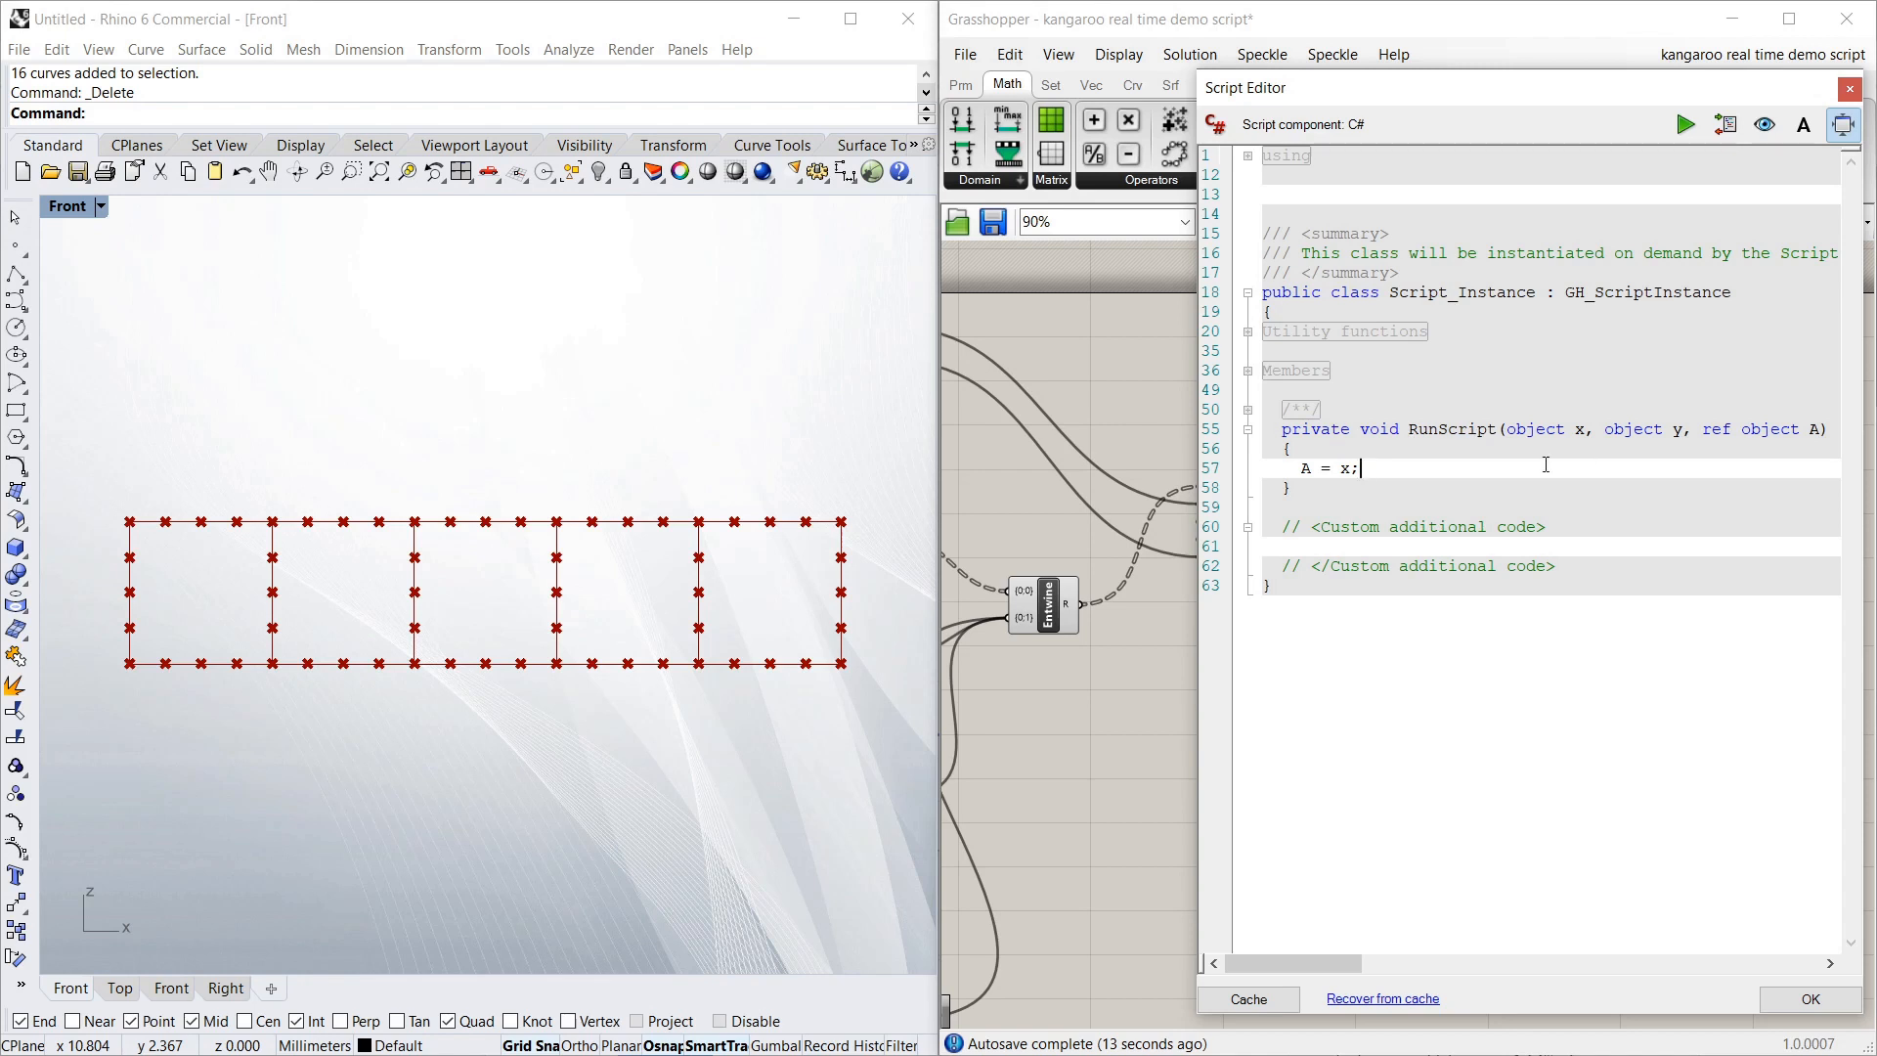
pyautogui.doubleClick(1305, 468)
pyautogui.click(1305, 470)
pyautogui.doubleClick(1346, 471)
pyautogui.click(1685, 124)
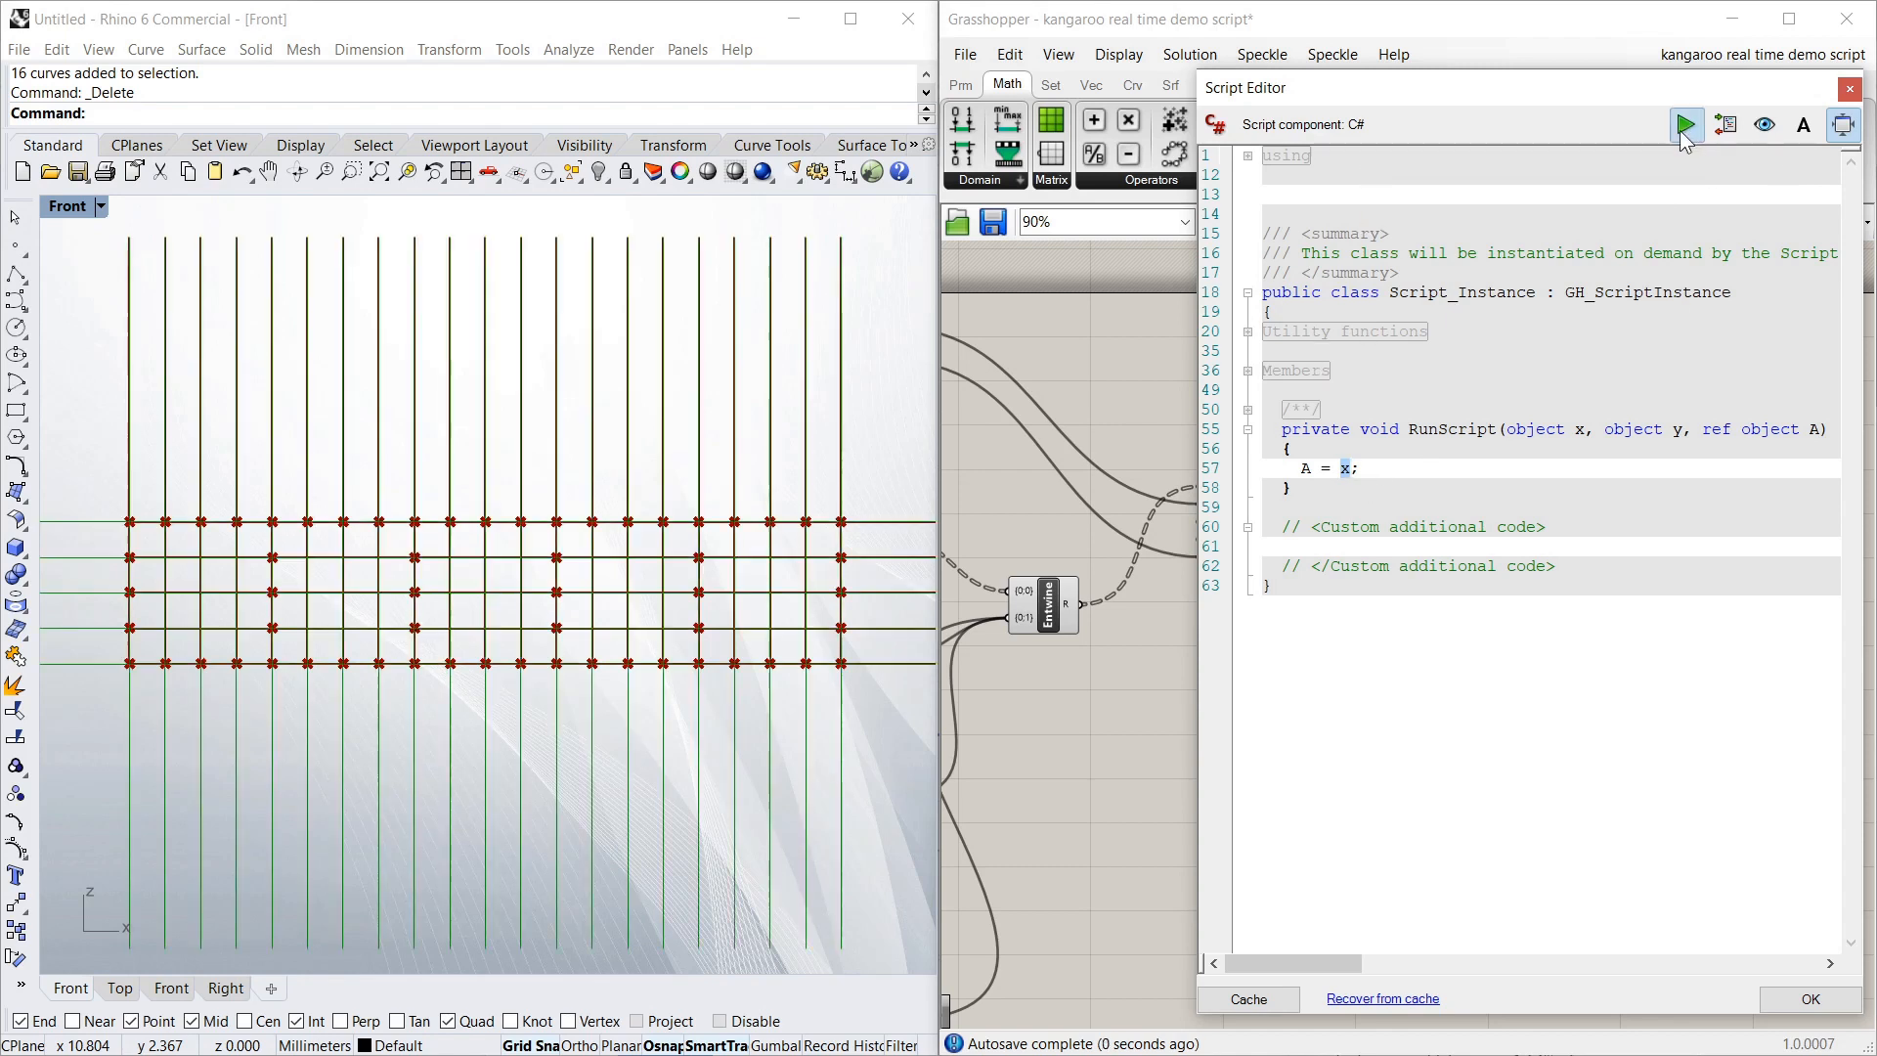
pyautogui.click(1850, 90)
# Move the C# component closer to the Explode Tree and delete the Panel attached to the Solver's O output
pyautogui.moveTo(1552, 557); pyautogui.dragTo(1513, 560)
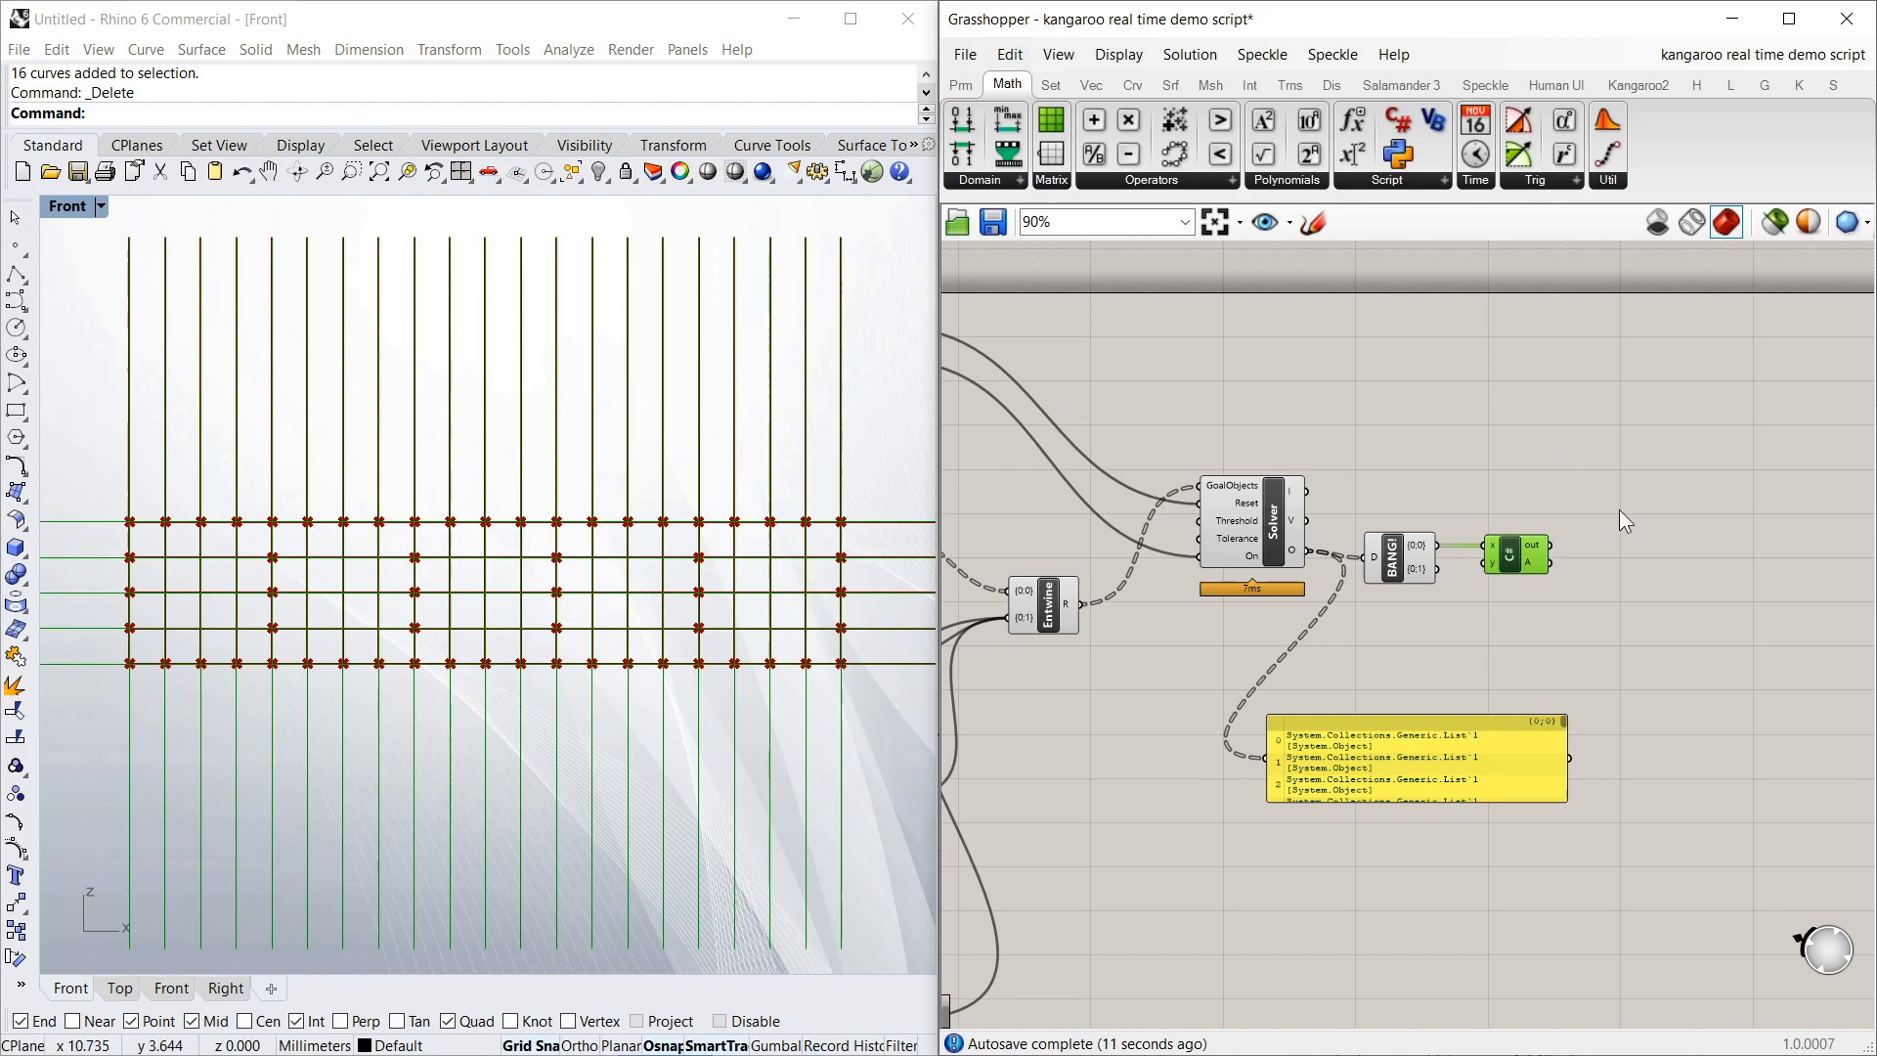
pyautogui.click(1486, 472)
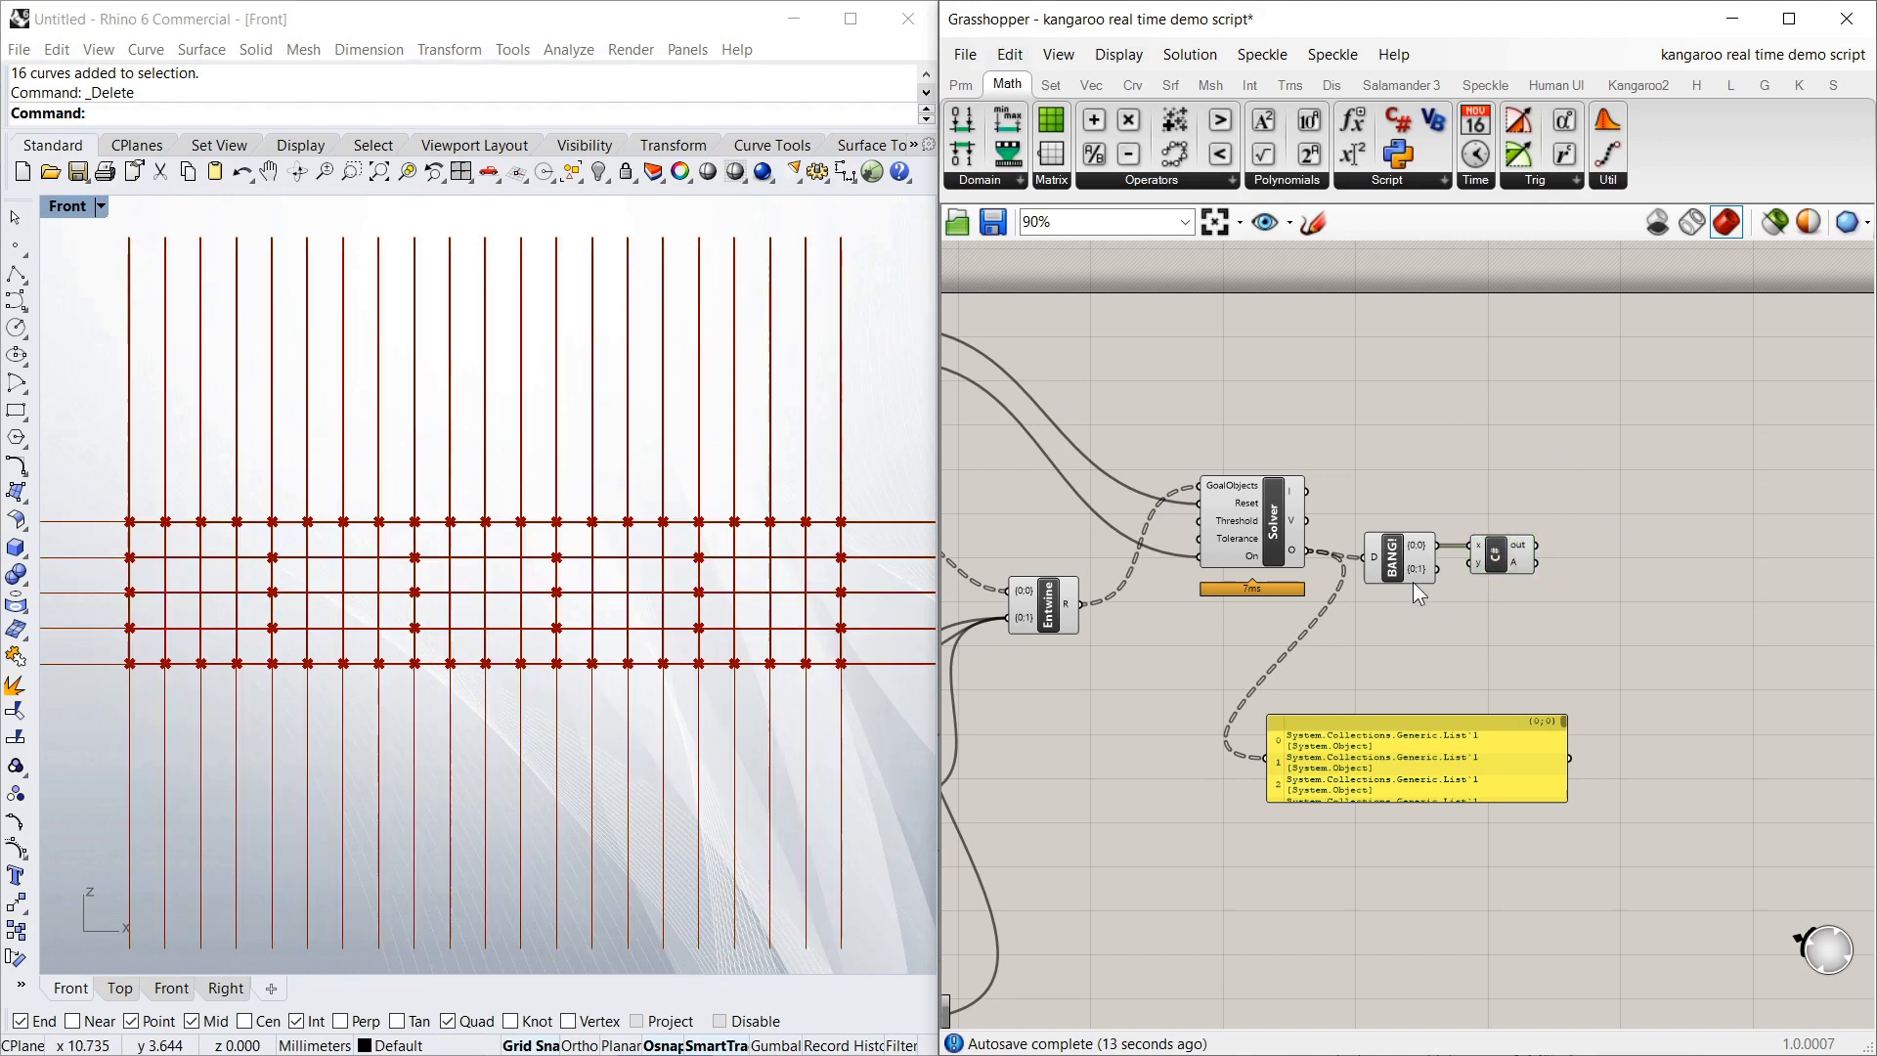
pyautogui.click(1381, 762)
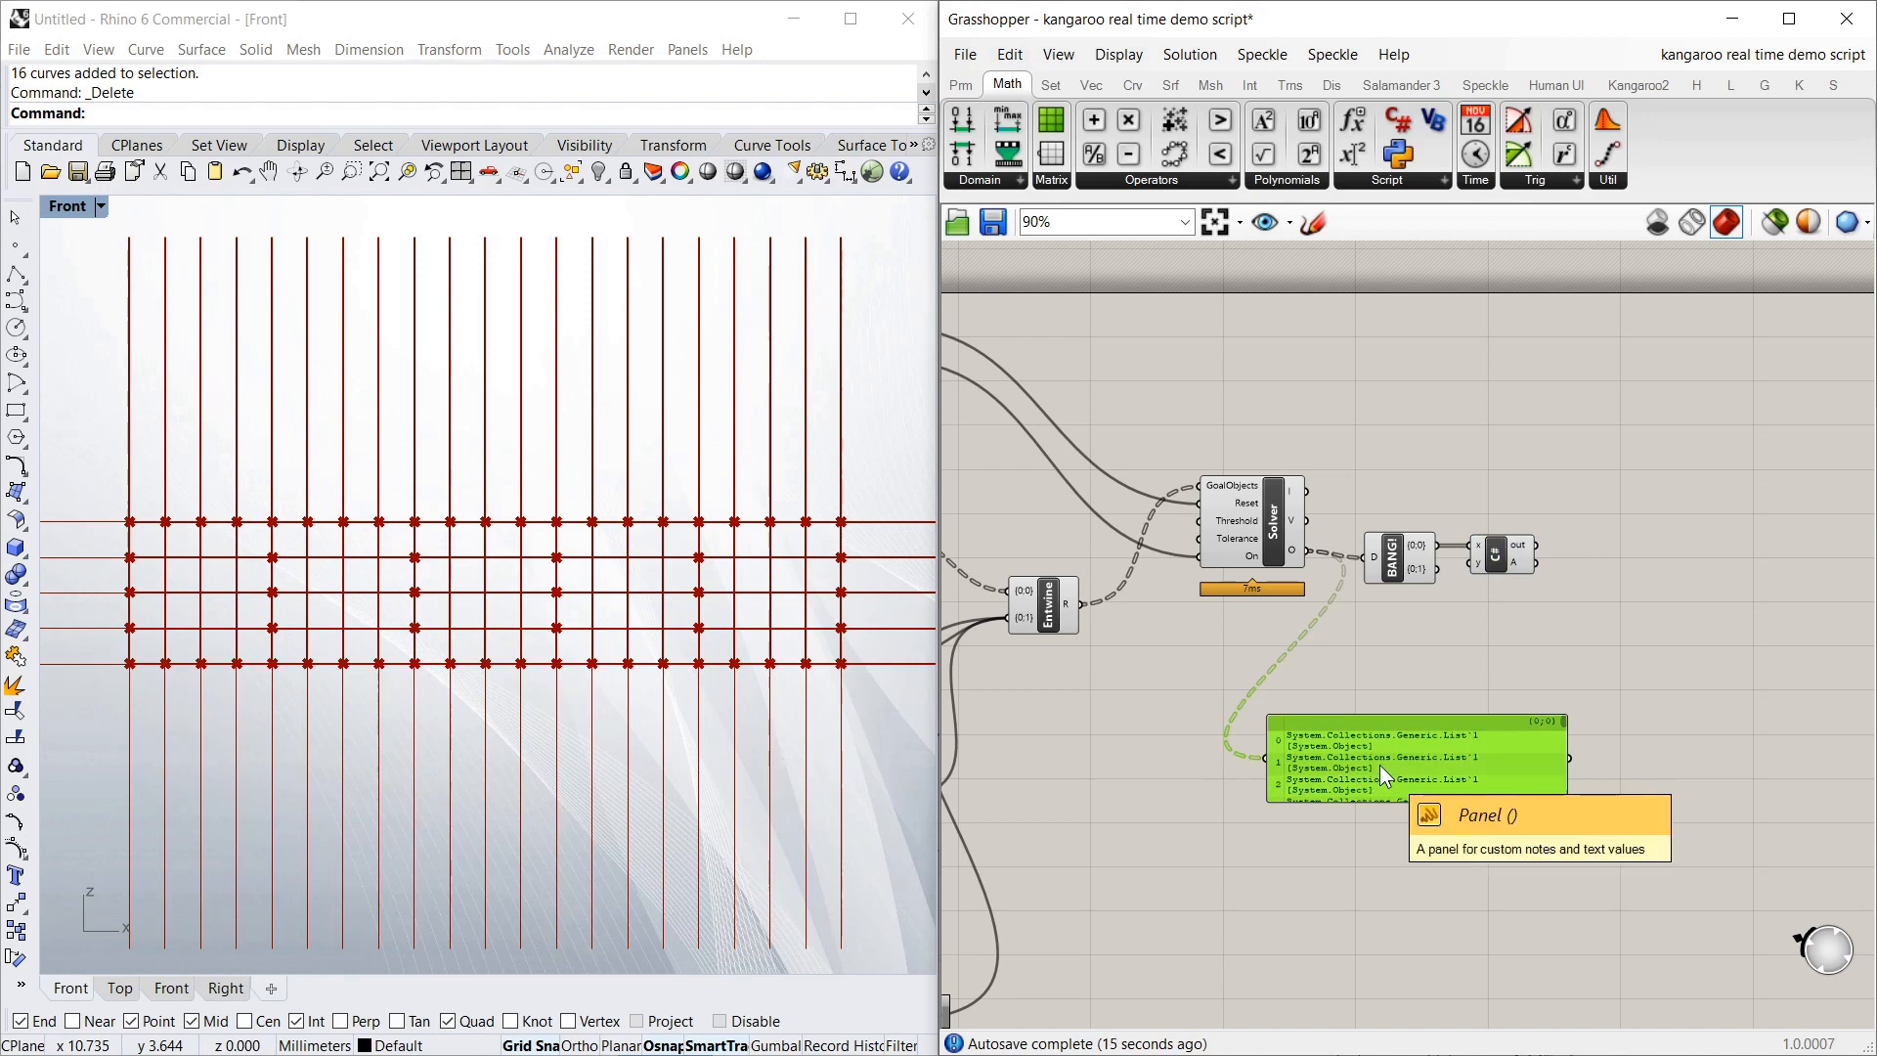
pyautogui.press('Delete')
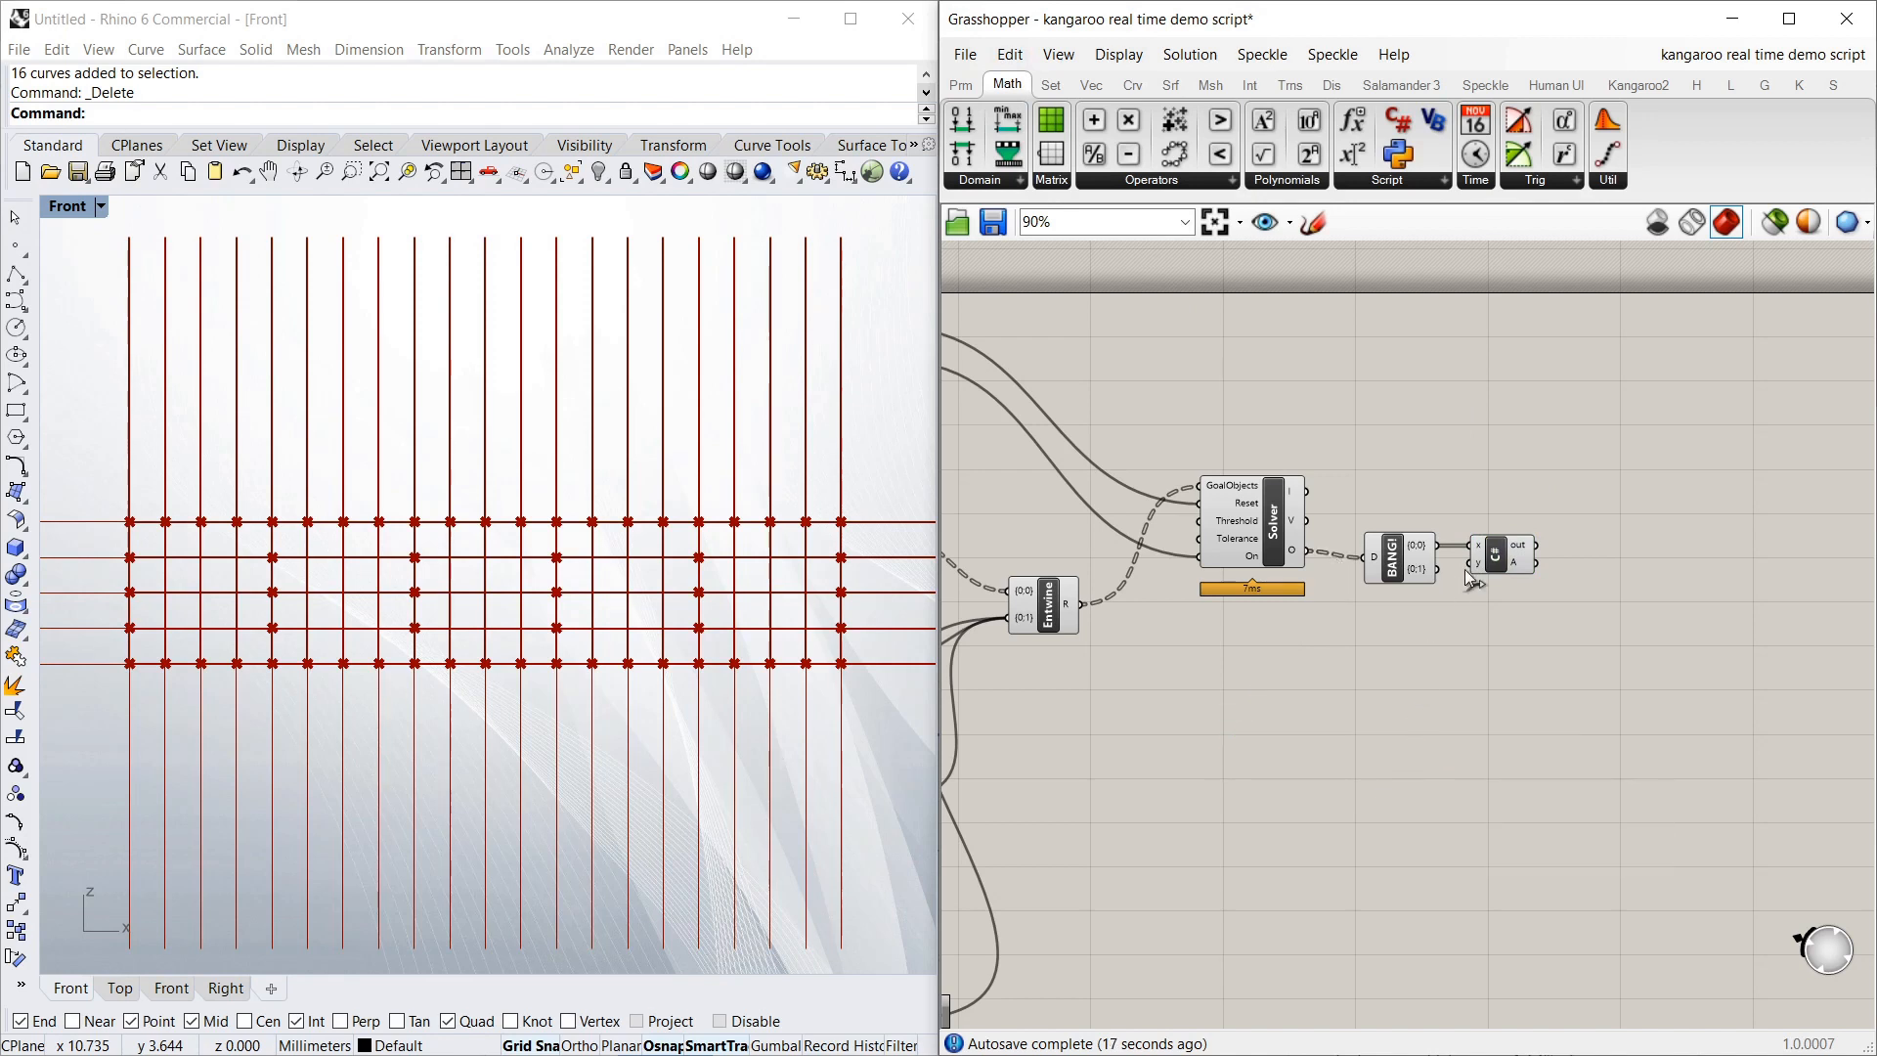
# Nudge the C# component closer to the Explode Tree and turn off the preview of both components
pyautogui.moveTo(1499, 556); pyautogui.dragTo(1492, 555)
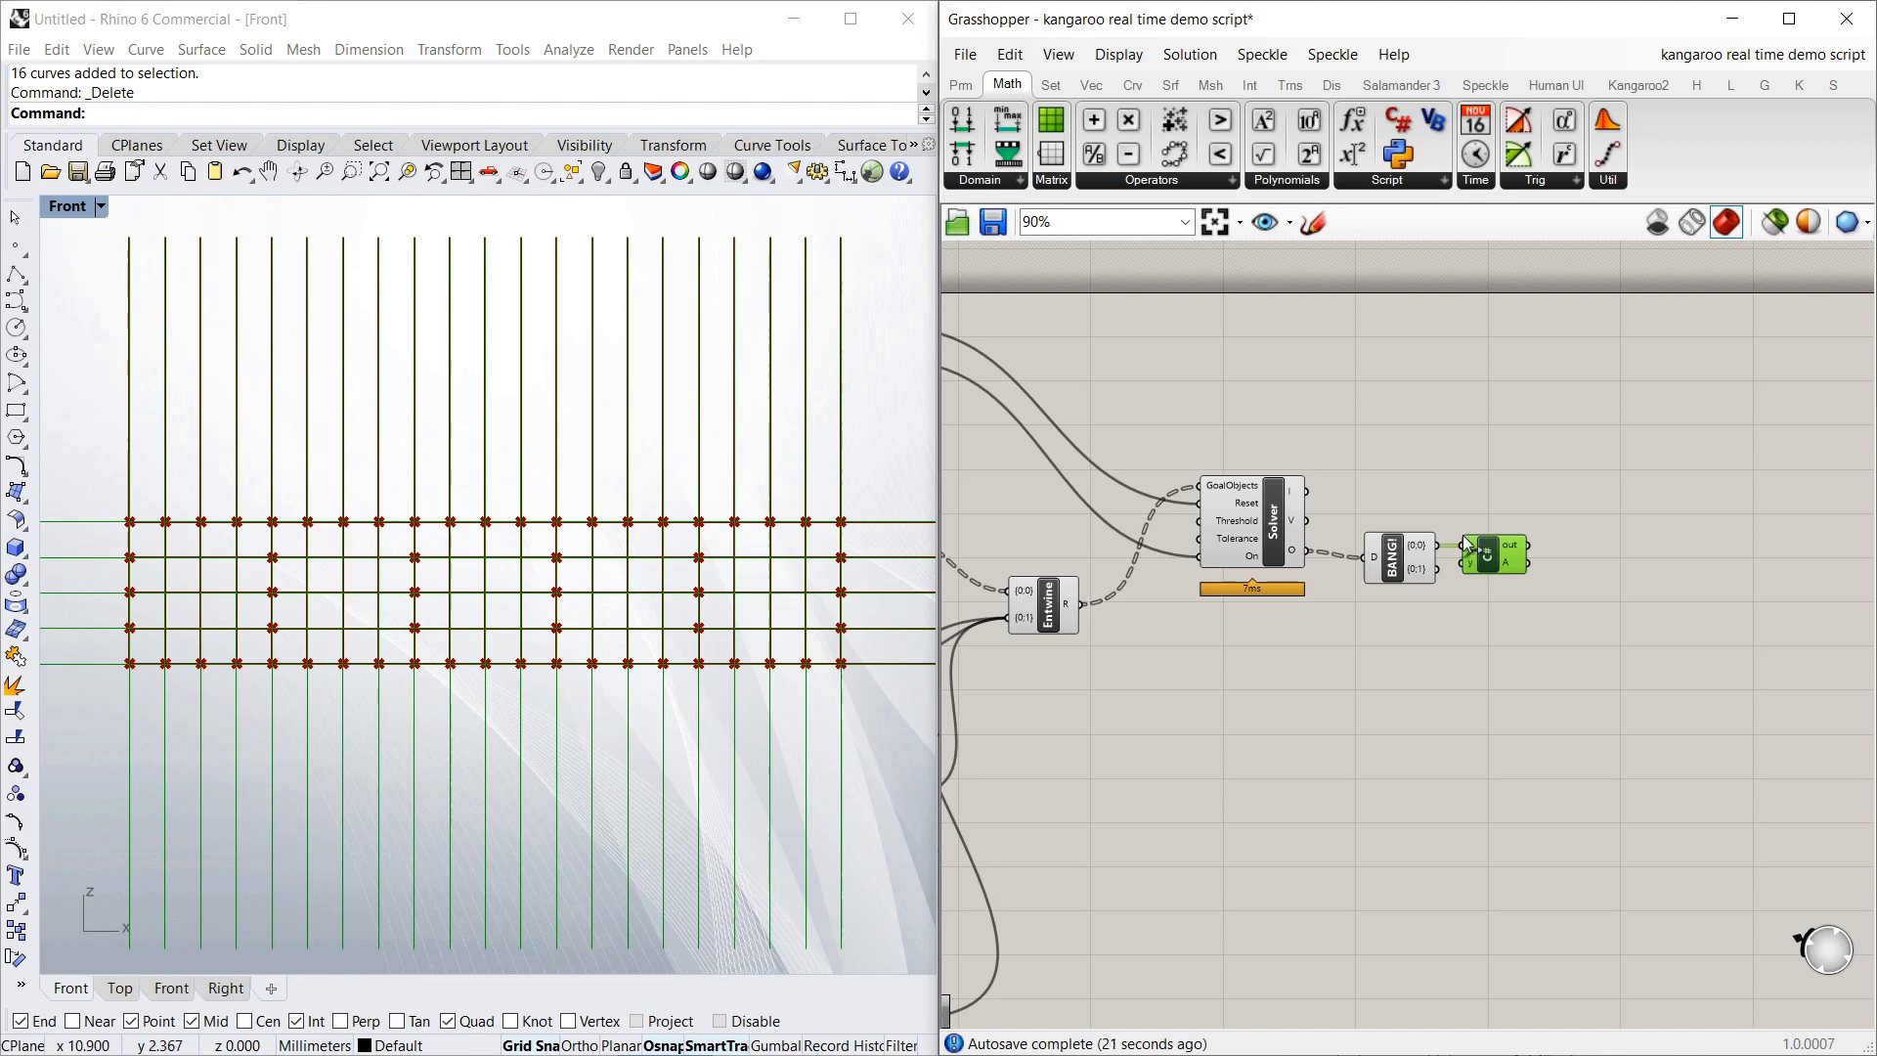
pyautogui.rightClick(1481, 558)
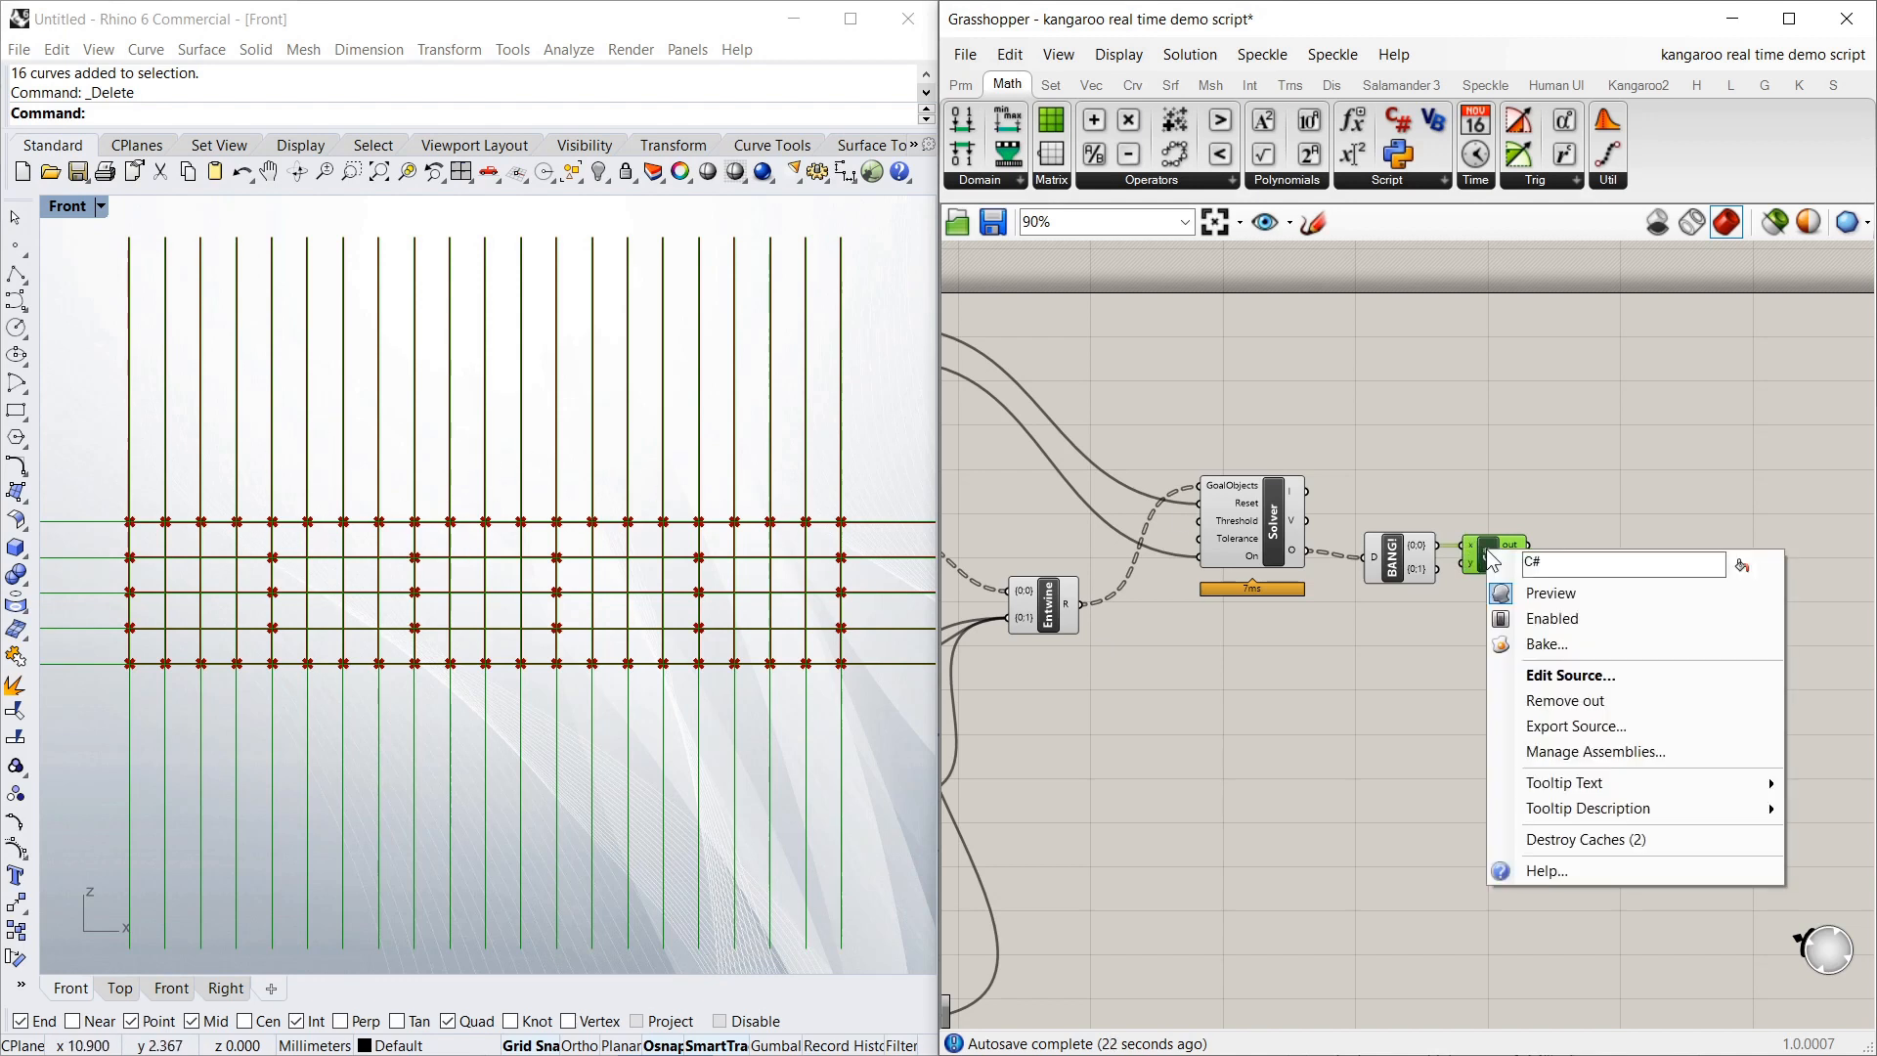
pyautogui.click(1580, 594)
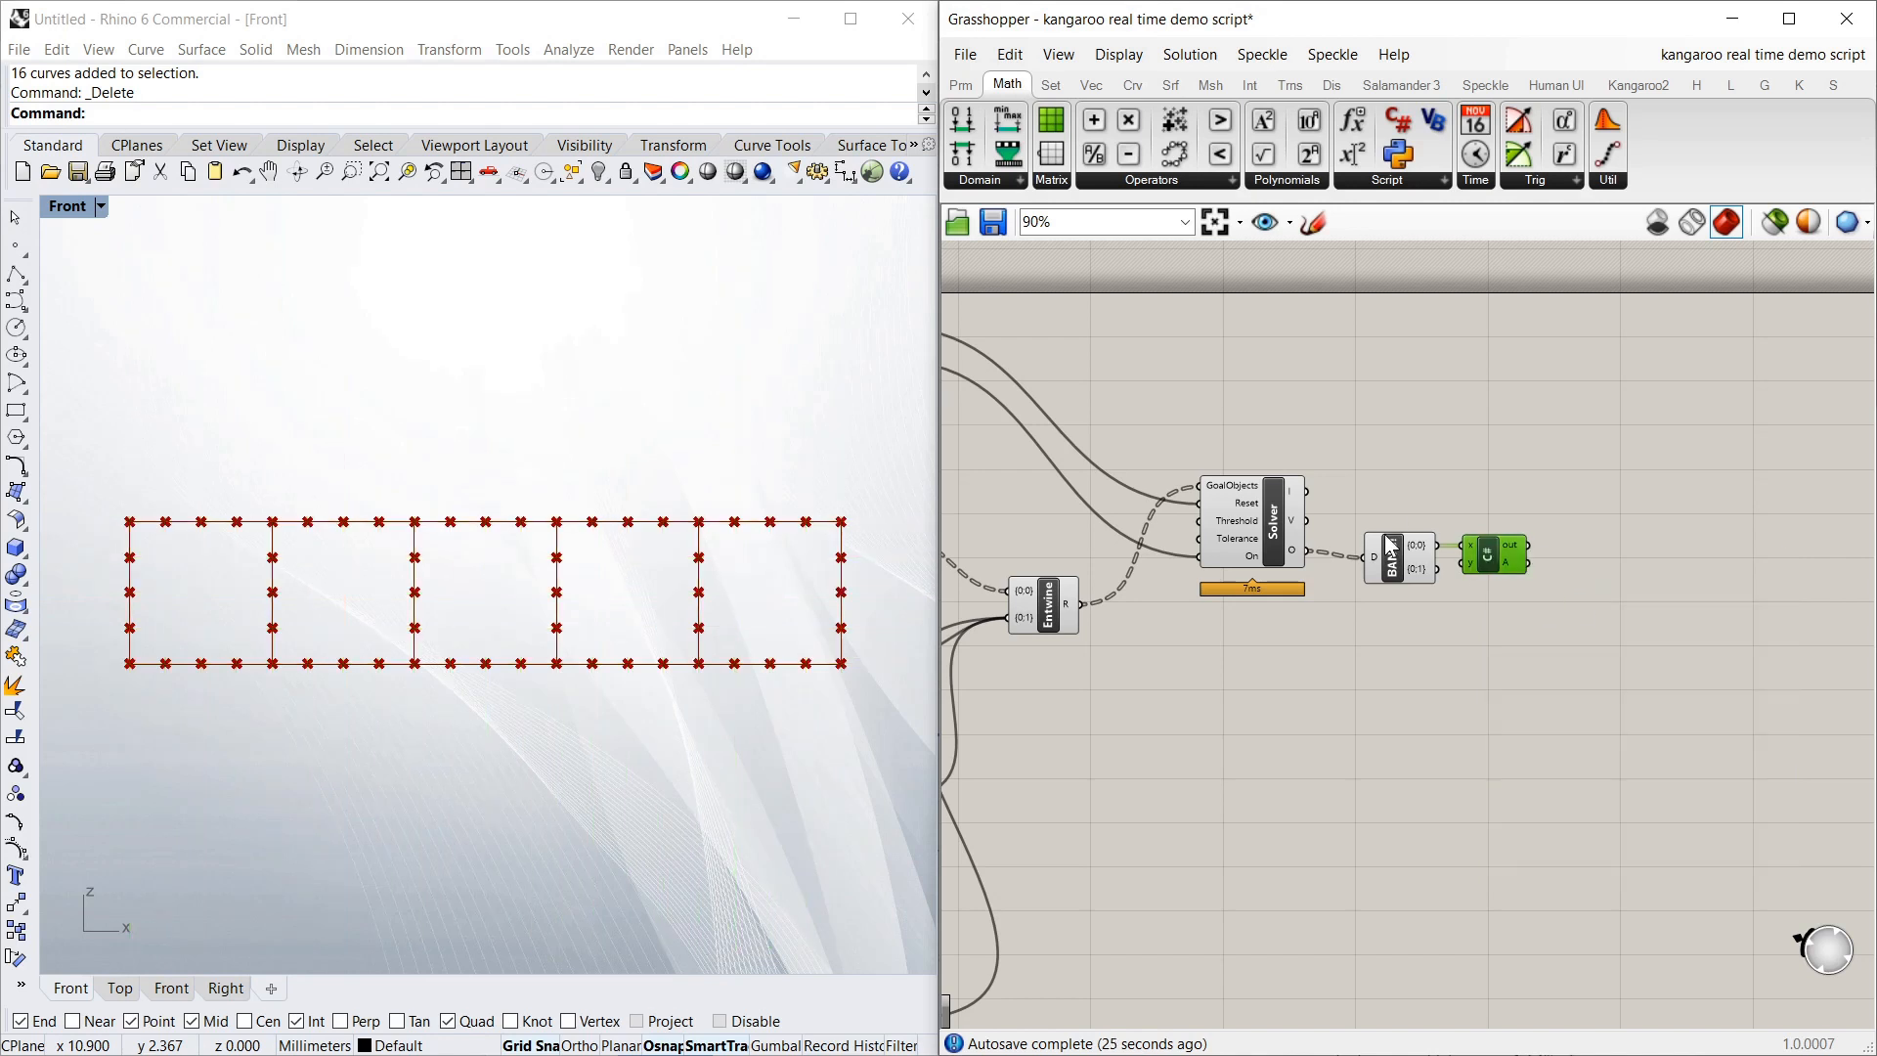
pyautogui.click(1388, 562)
pyautogui.rightClick(1389, 561)
pyautogui.click(1433, 501)
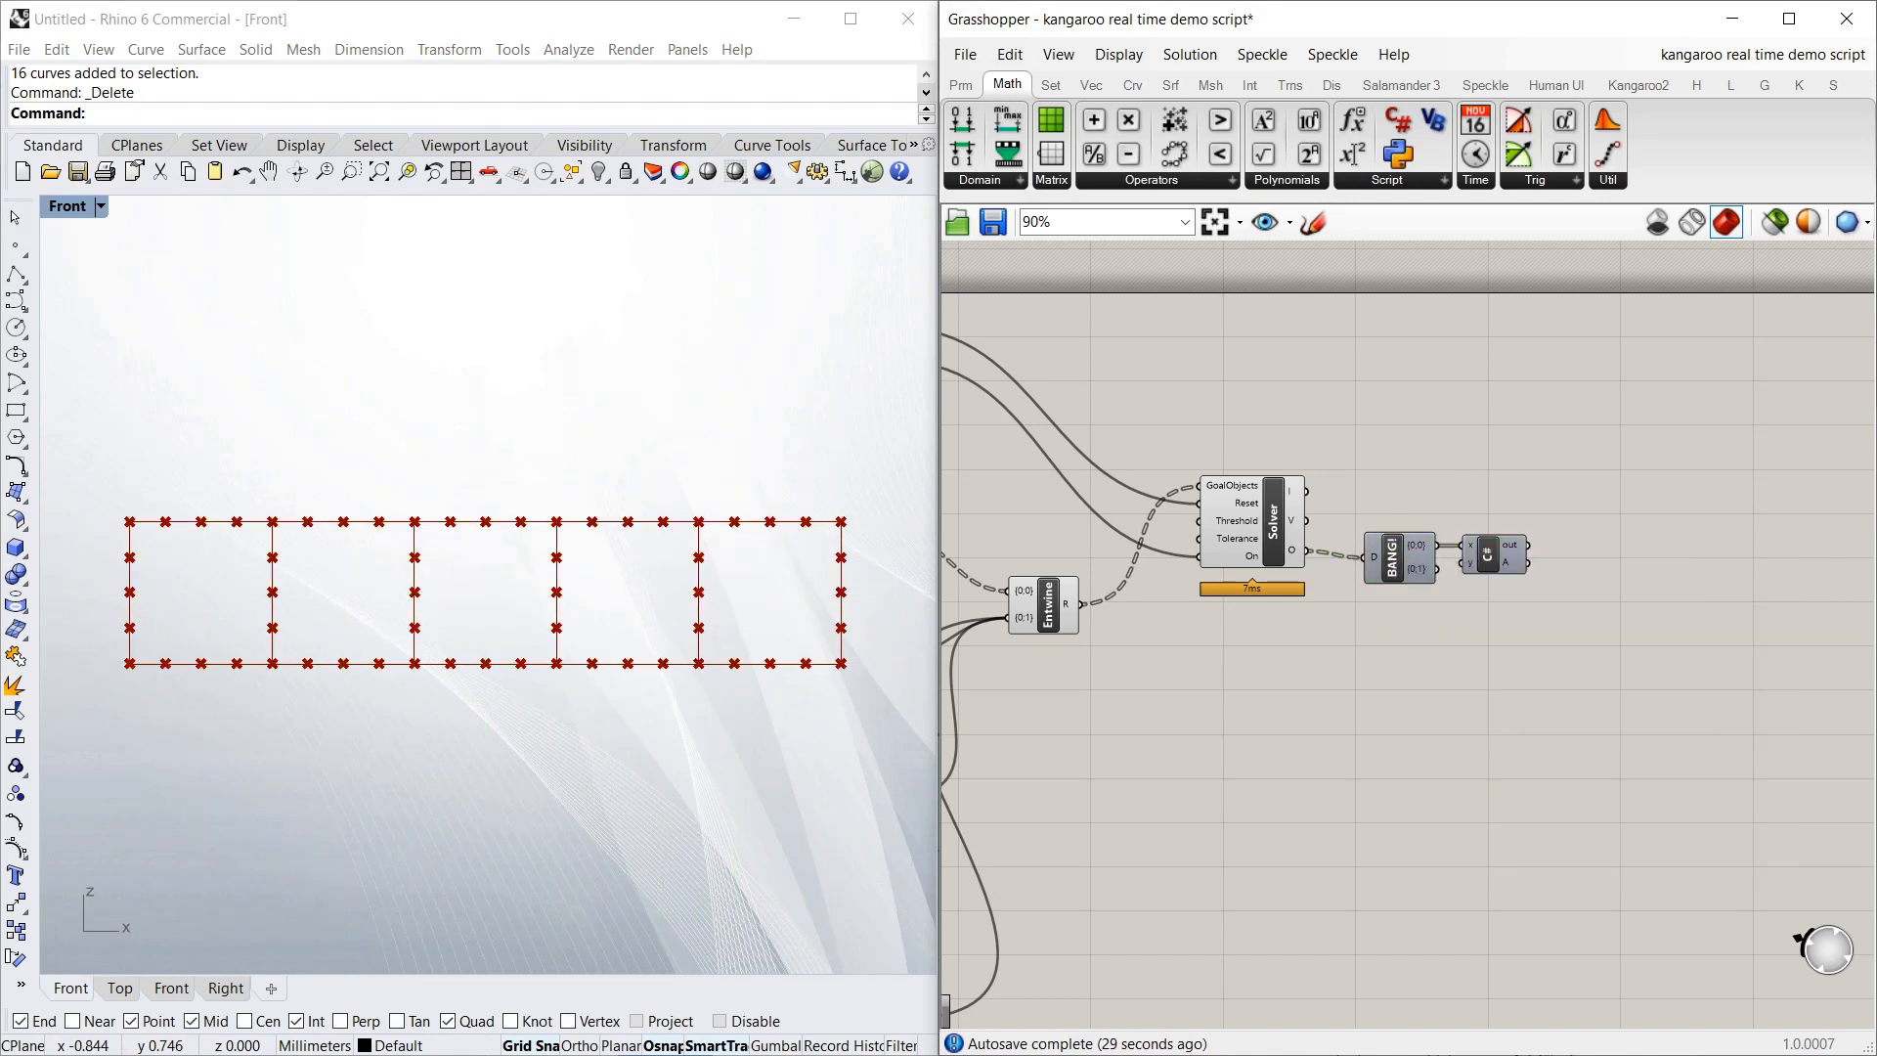
# Place a List Item component after the C# component and connect the C# A output to its L input
pyautogui.scroll(-1, 1251, 607)
pyautogui.scroll(2, 1530, 634)
pyautogui.scroll(-1, 1363, 639)
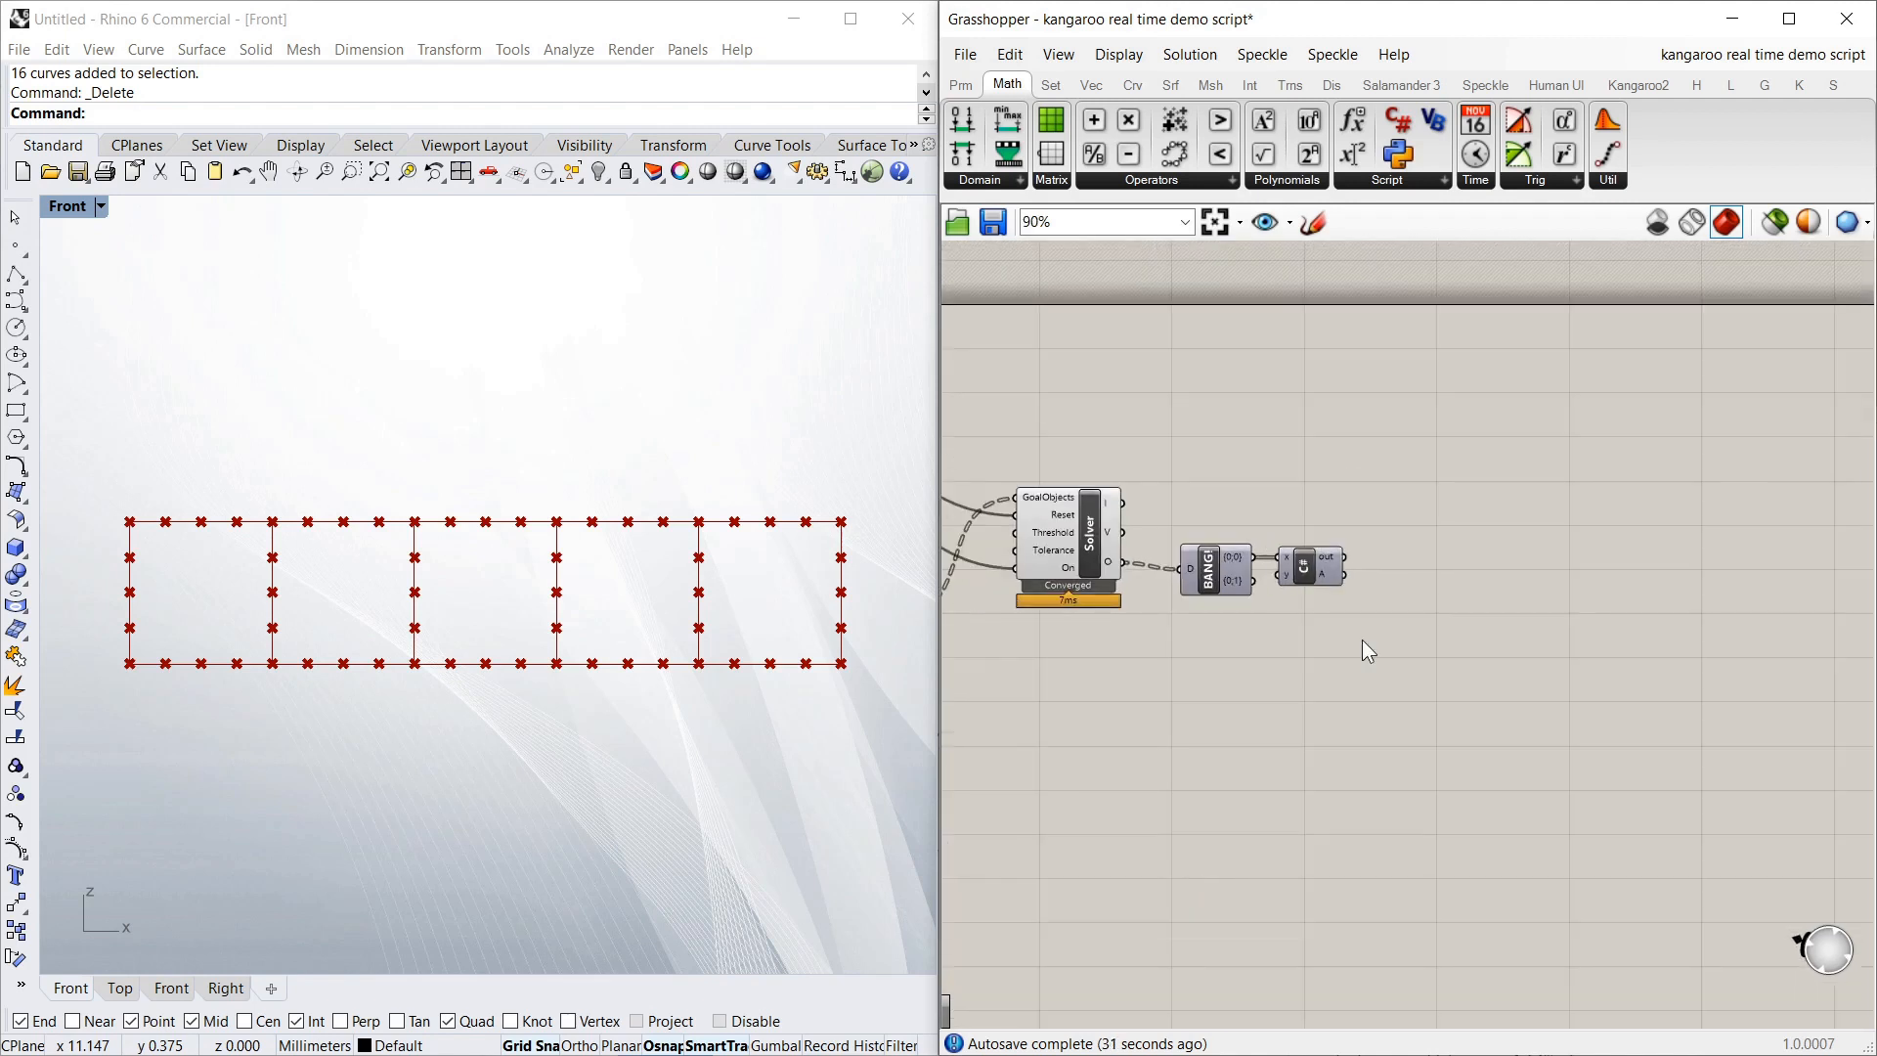
pyautogui.scroll(1, 1363, 640)
pyautogui.click(1051, 84)
pyautogui.moveTo(1042, 140); pyautogui.dragTo(1459, 559)
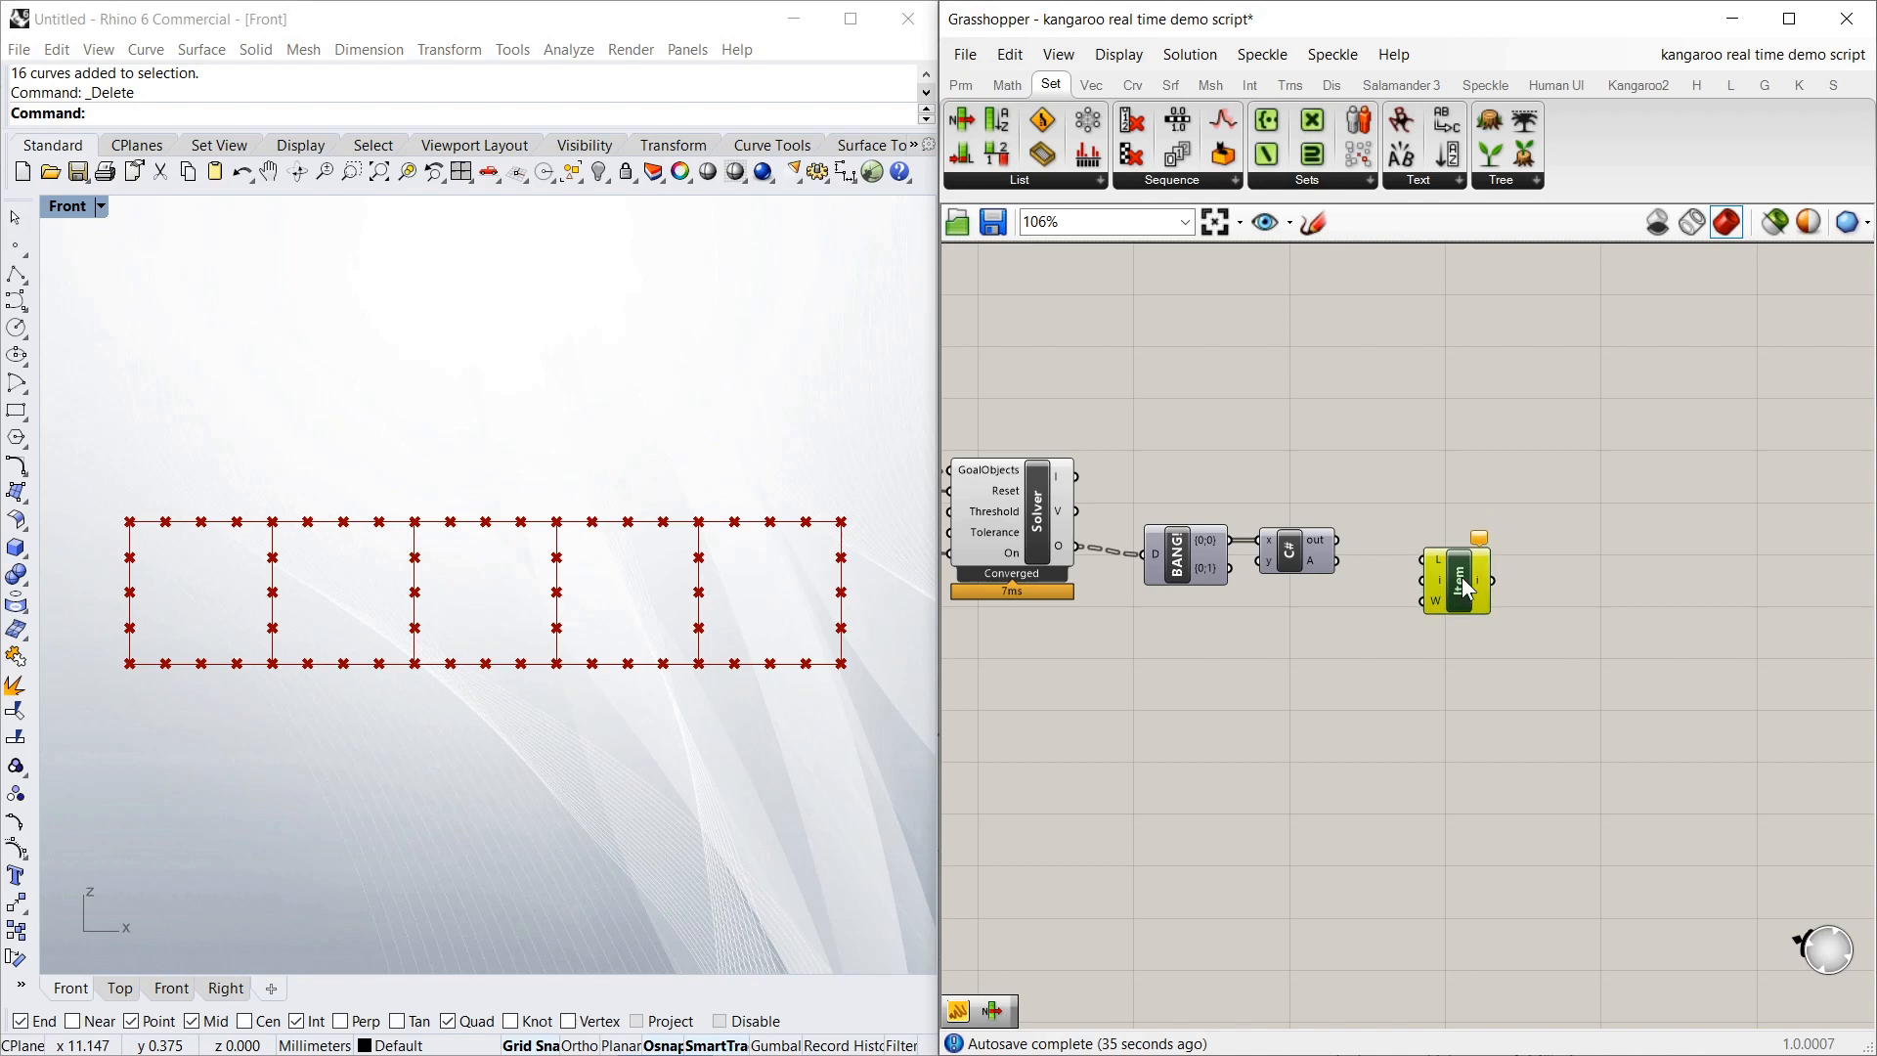
pyautogui.click(1434, 494)
pyautogui.scroll(2, 1379, 548)
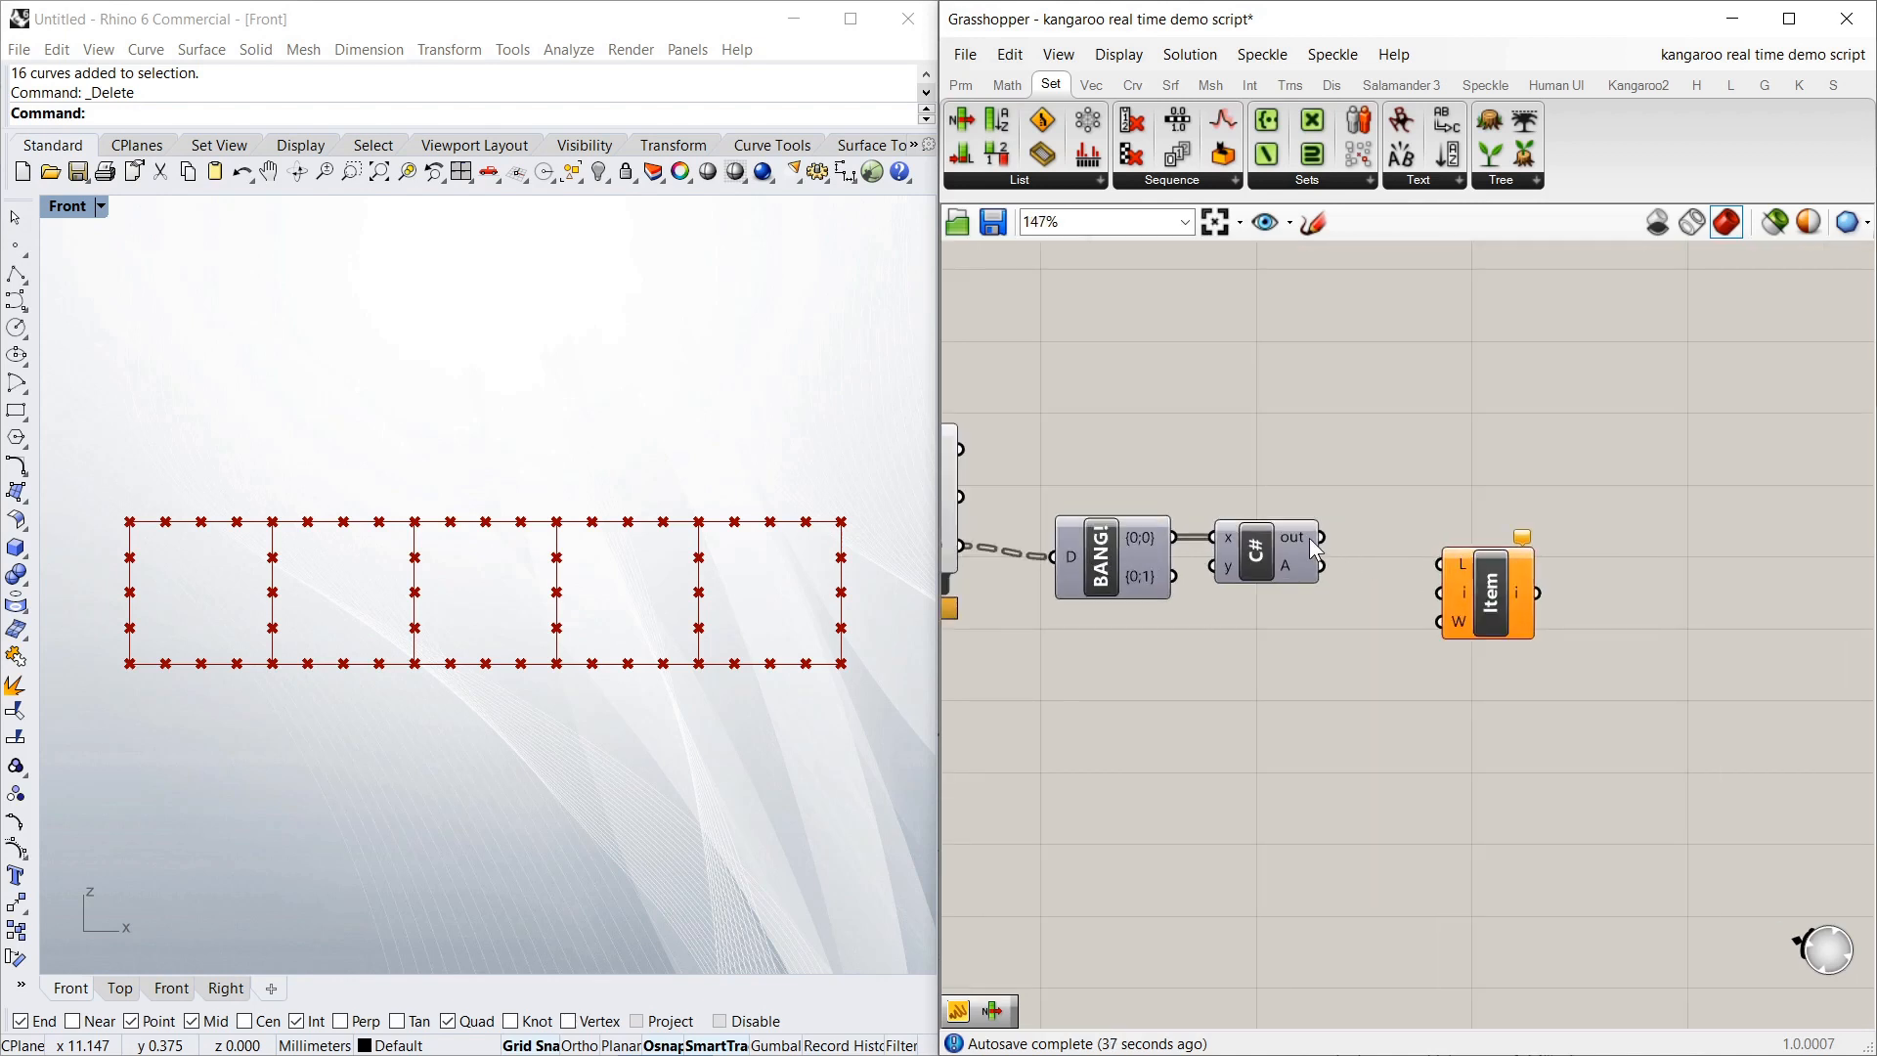
pyautogui.moveTo(1291, 578)
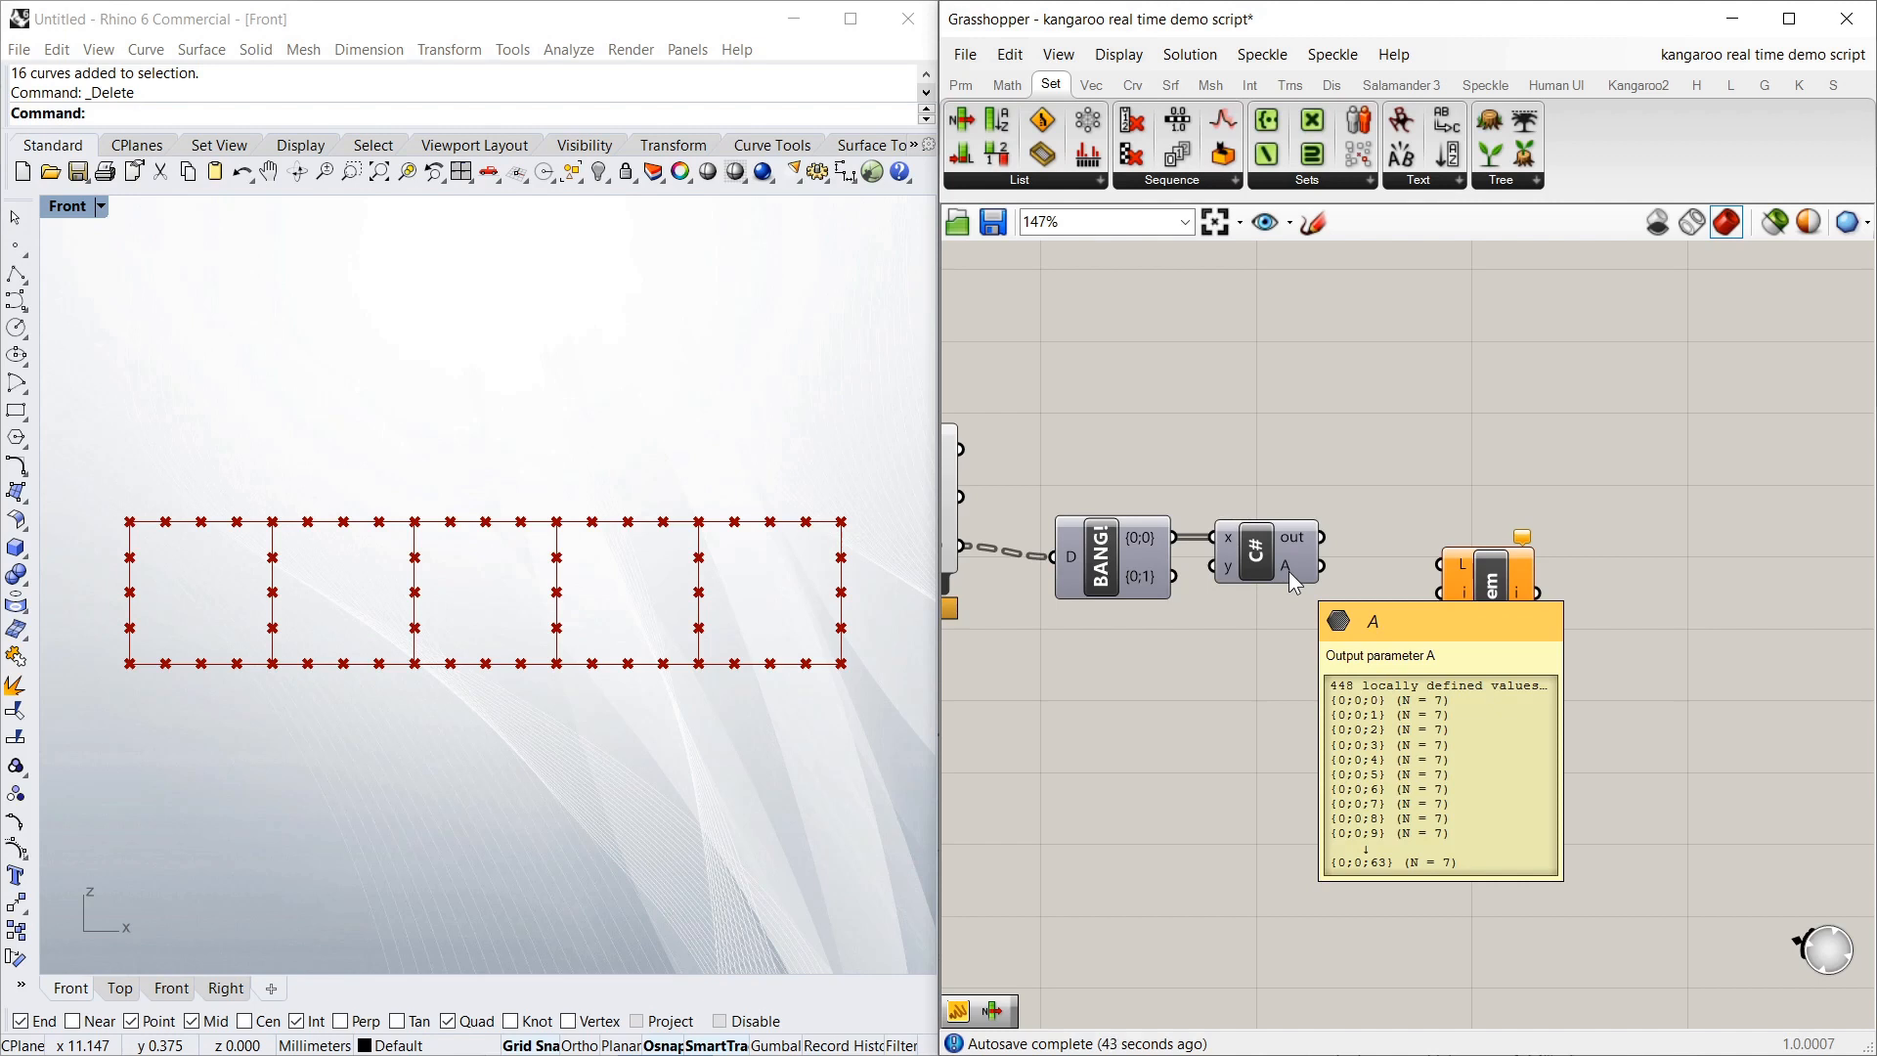
pyautogui.scroll(-3, 1291, 467)
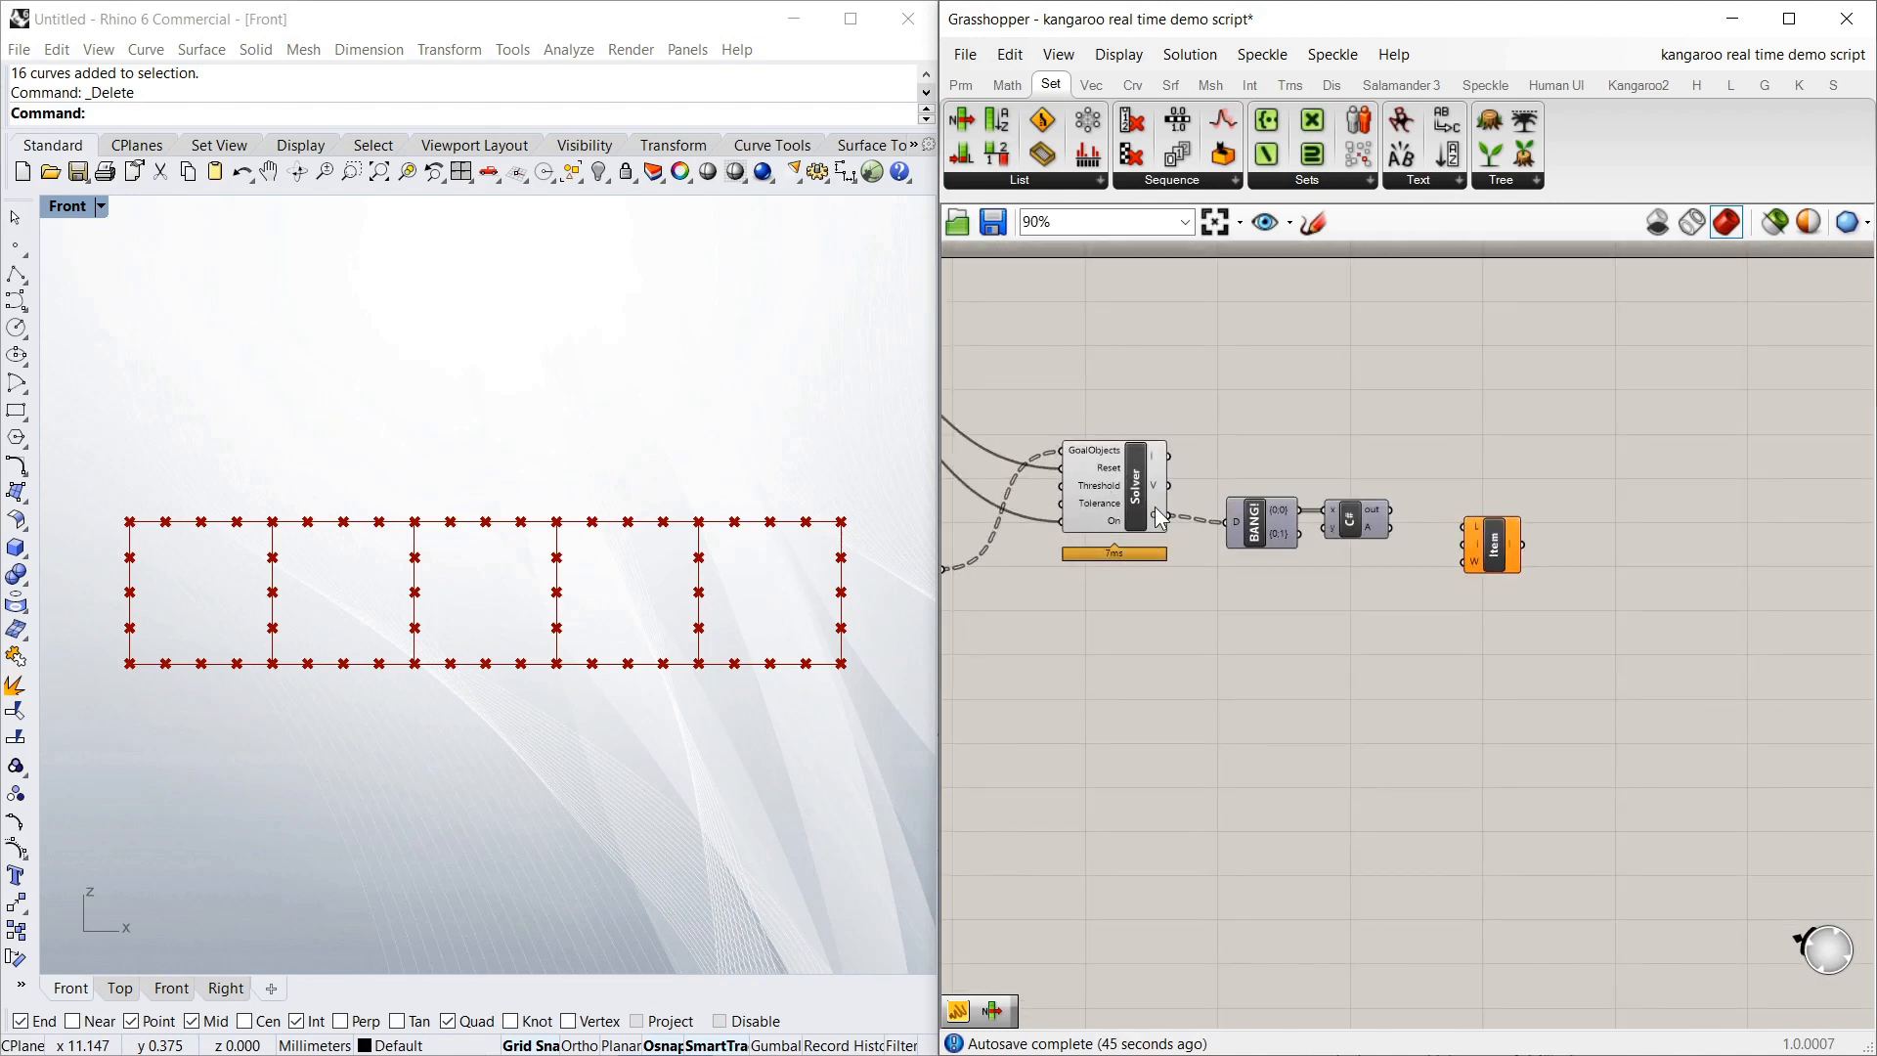
pyautogui.scroll(2, 1389, 484)
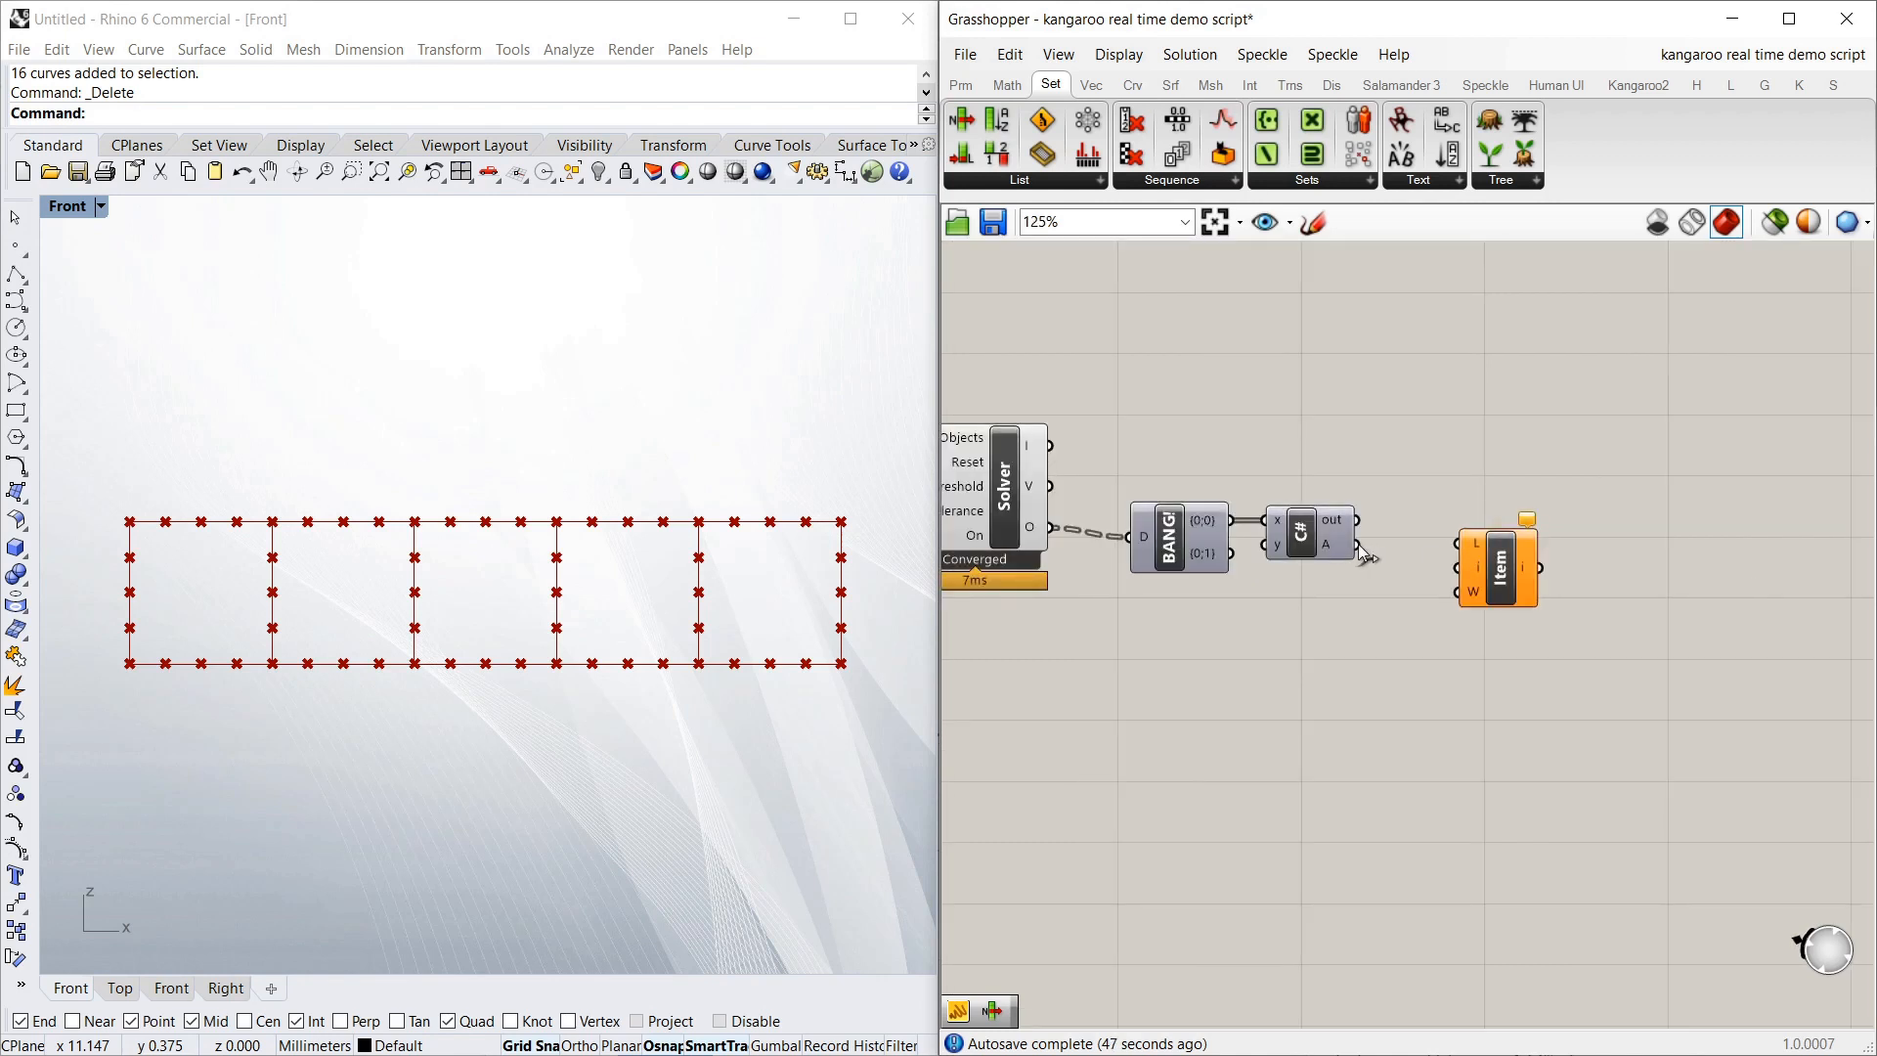
pyautogui.moveTo(1358, 545); pyautogui.dragTo(1457, 544)
# Add outputs +1 to +6 to the List Item component and line it up beside the C# component
pyautogui.scroll(2, 1536, 579)
pyautogui.scroll(5, 1578, 595)
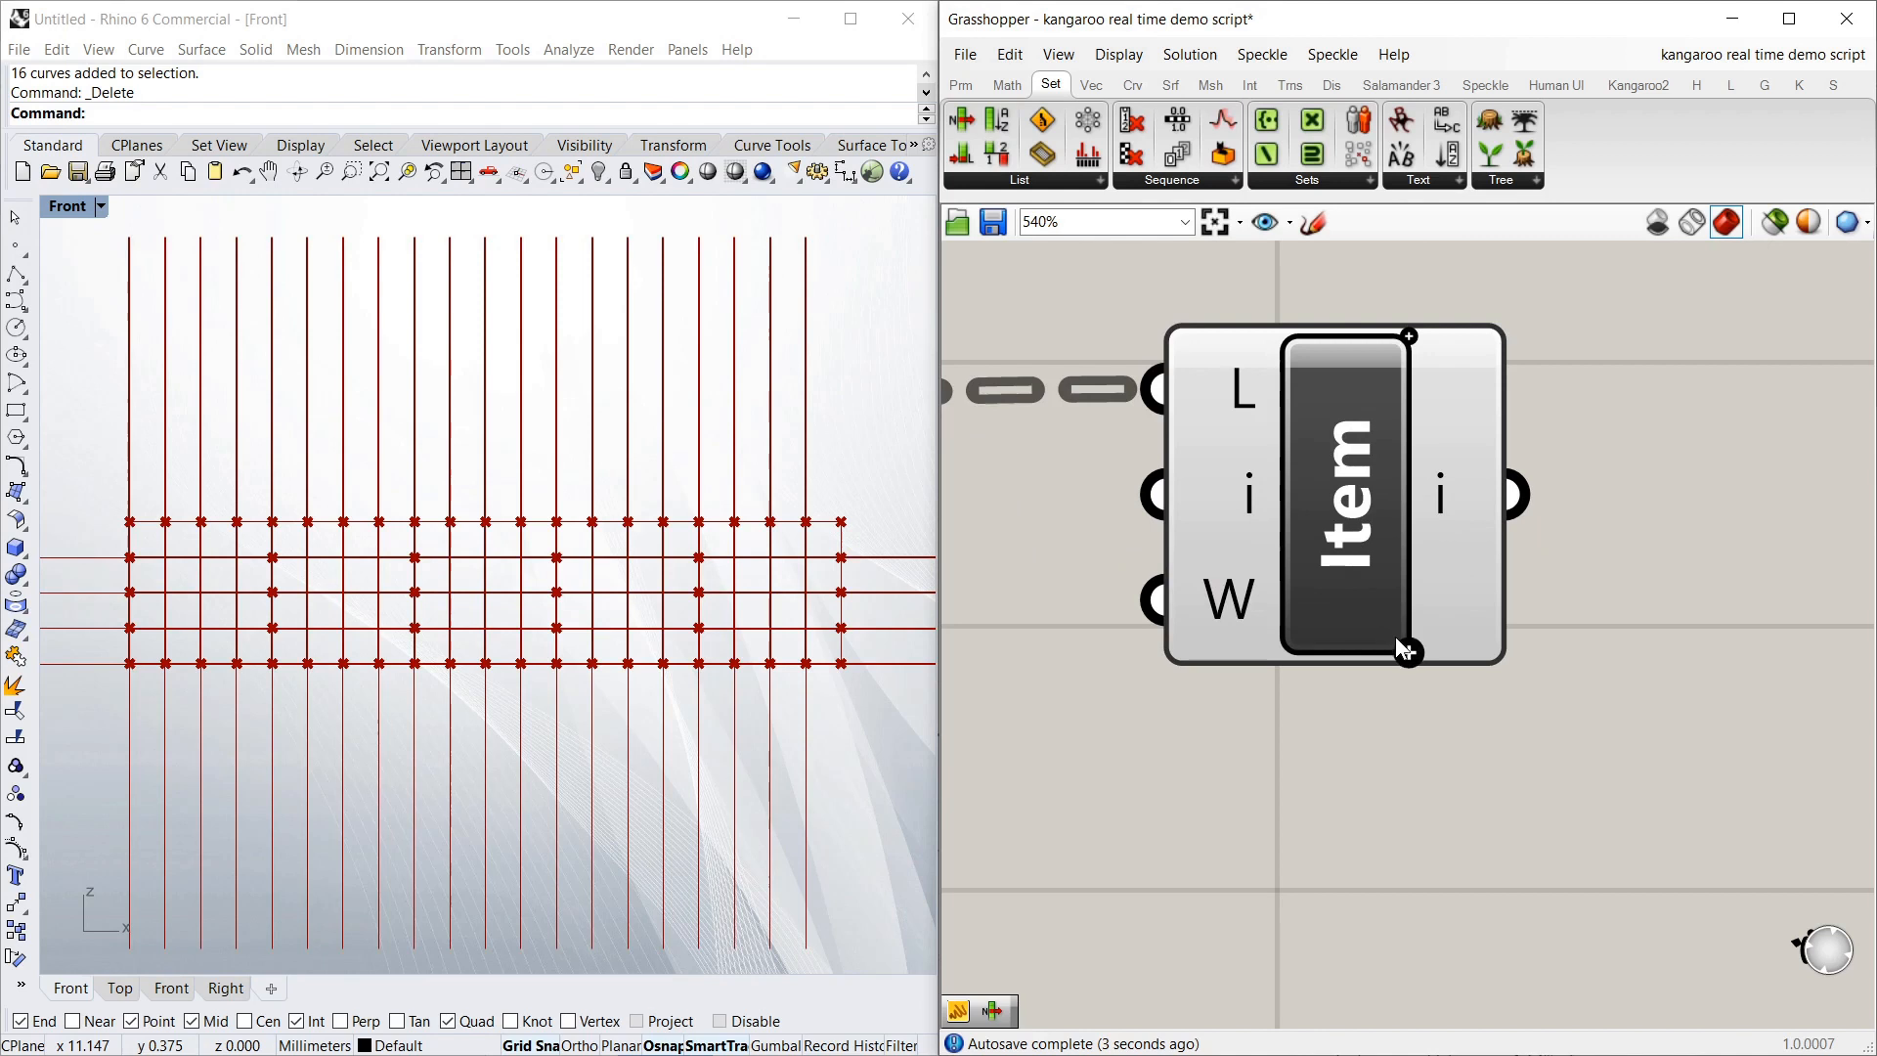
pyautogui.click(1409, 652)
pyautogui.click(1409, 670)
pyautogui.click(1409, 687)
pyautogui.click(1409, 703)
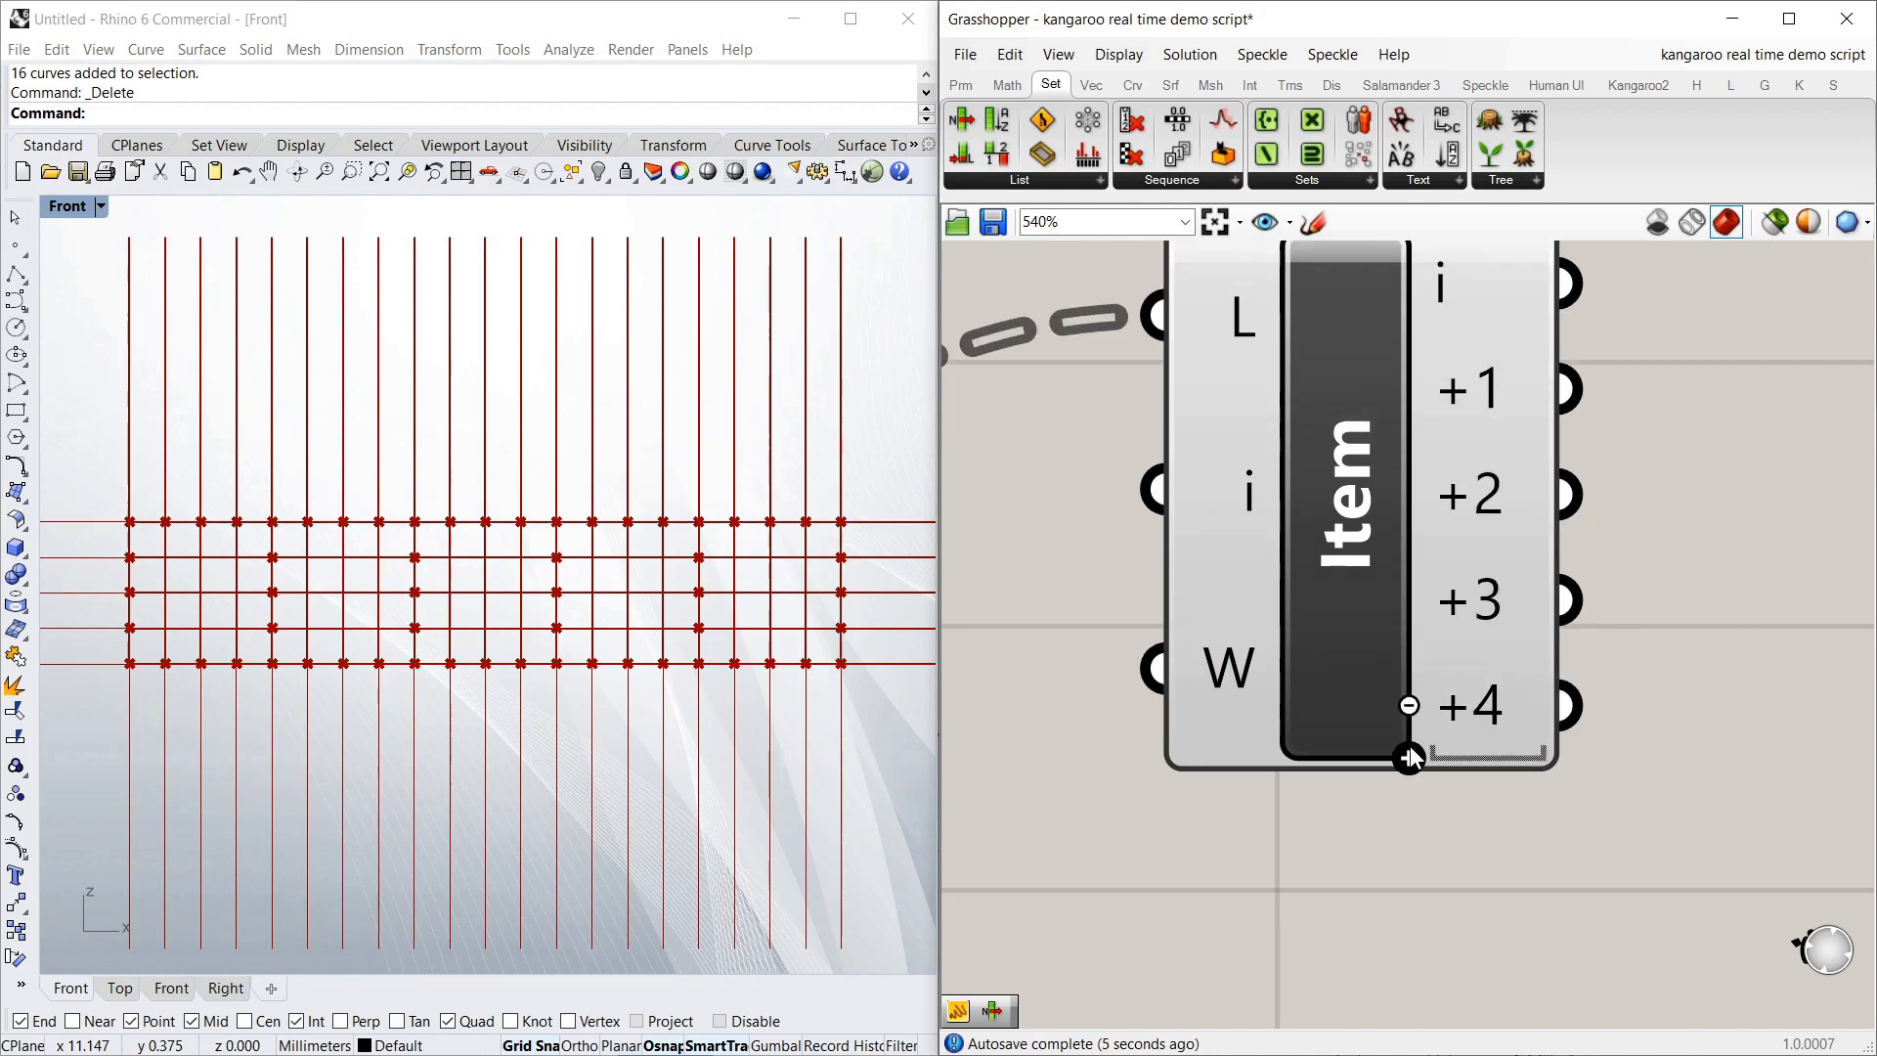
pyautogui.click(1408, 748)
pyautogui.click(1409, 811)
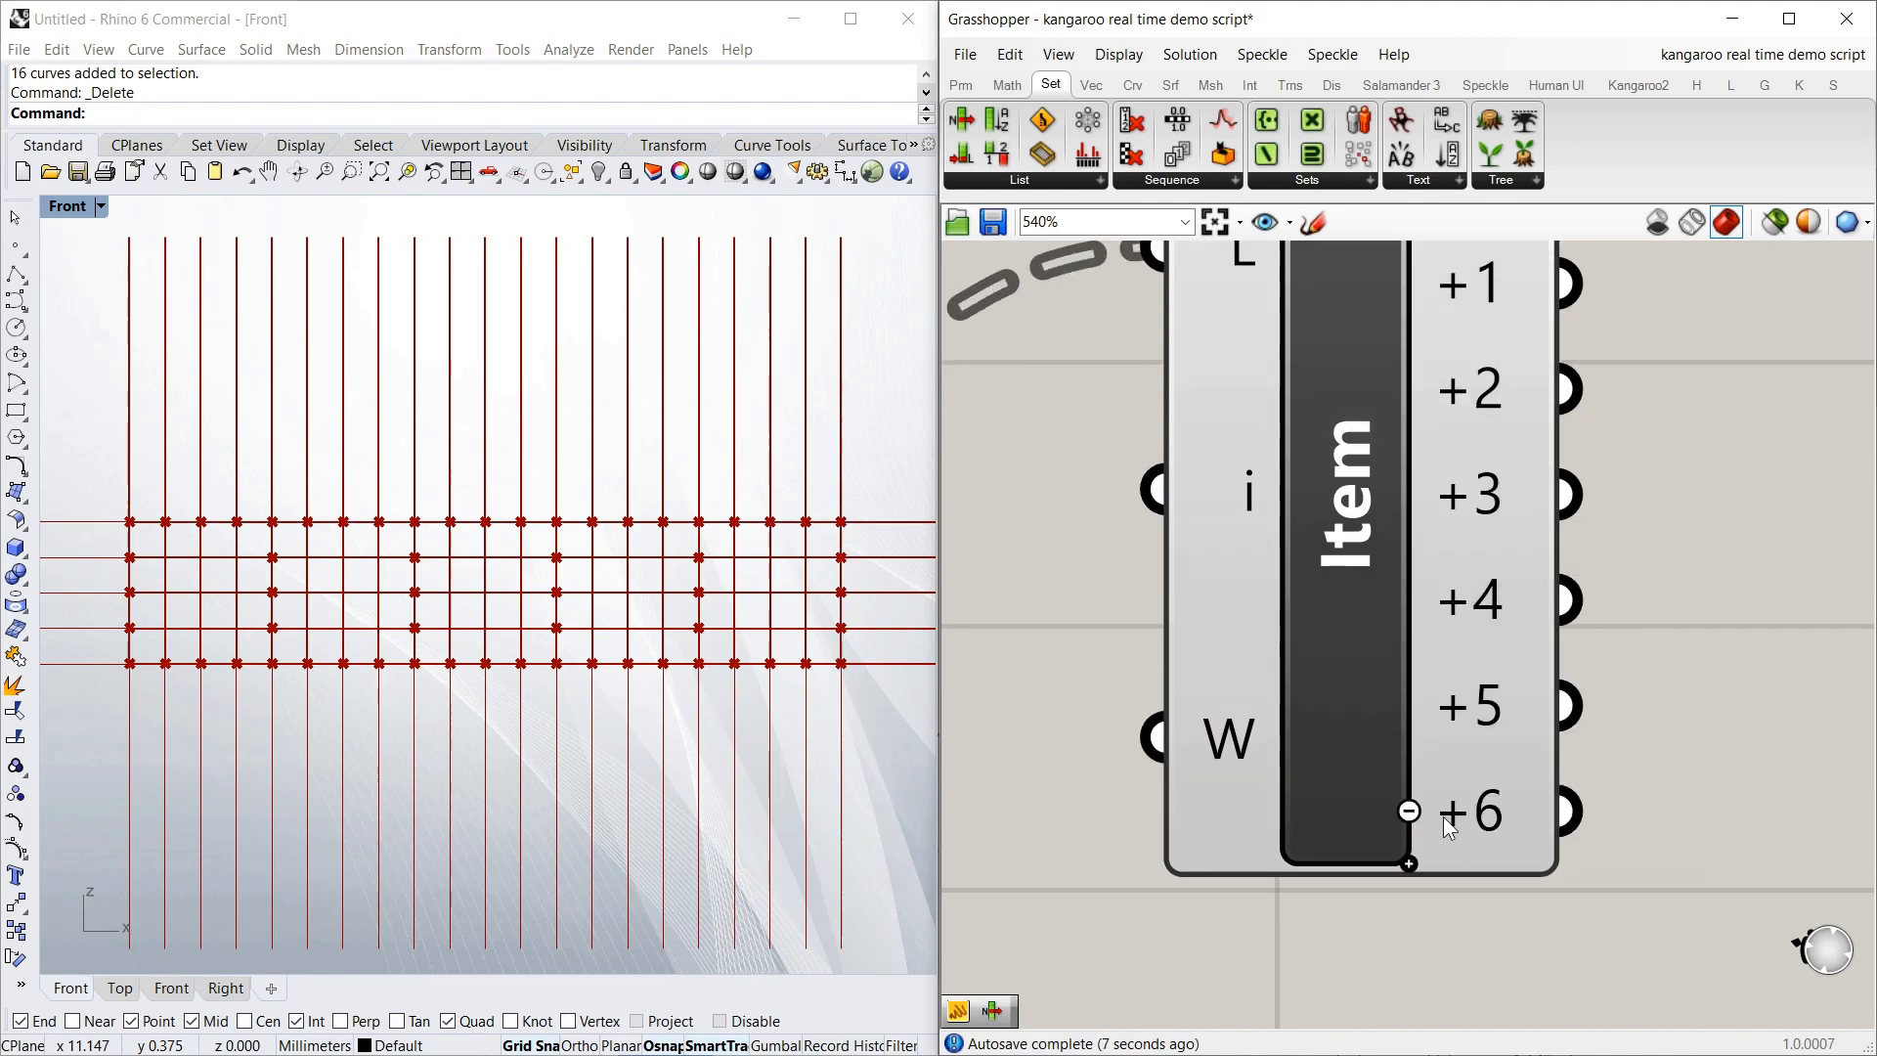
pyautogui.scroll(-3, 1312, 704)
pyautogui.moveTo(1312, 573); pyautogui.dragTo(1242, 604)
pyautogui.click(1357, 423)
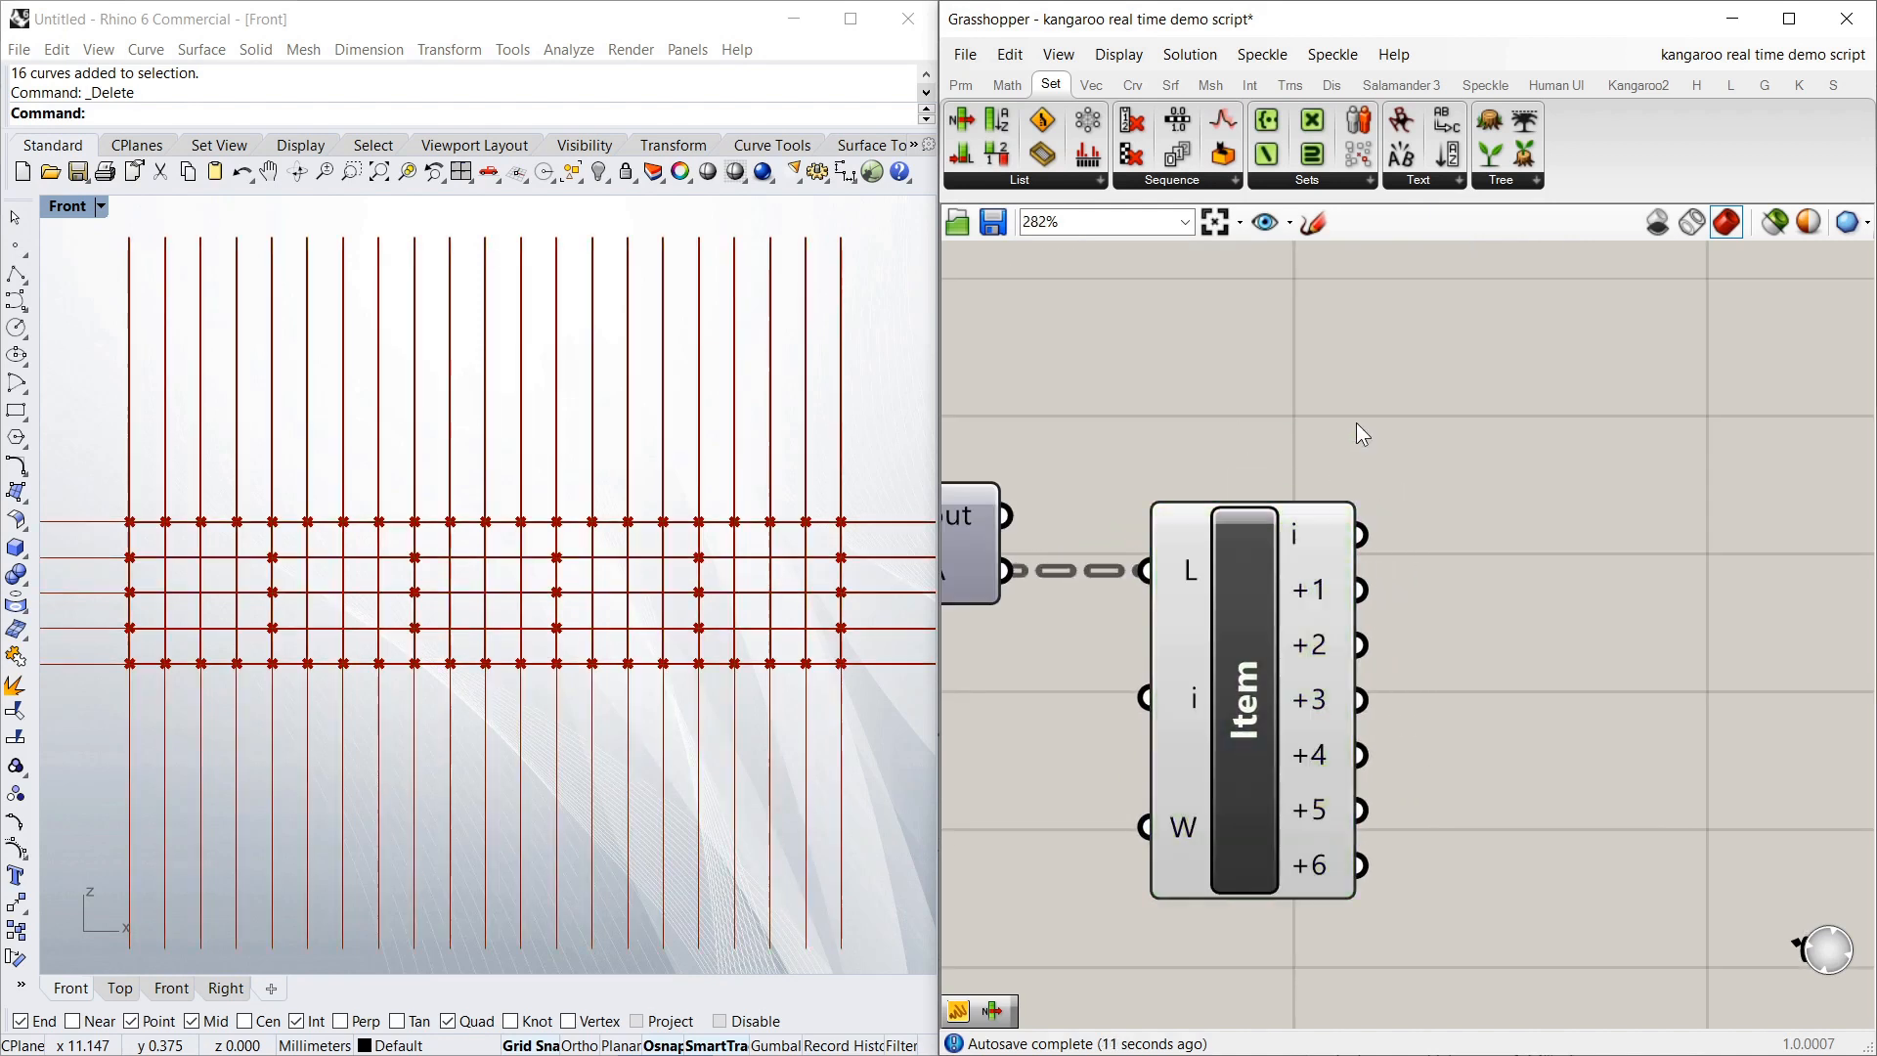
pyautogui.scroll(-2, 1375, 391)
pyautogui.scroll(1, 1480, 593)
pyautogui.doubleClick(1463, 466)
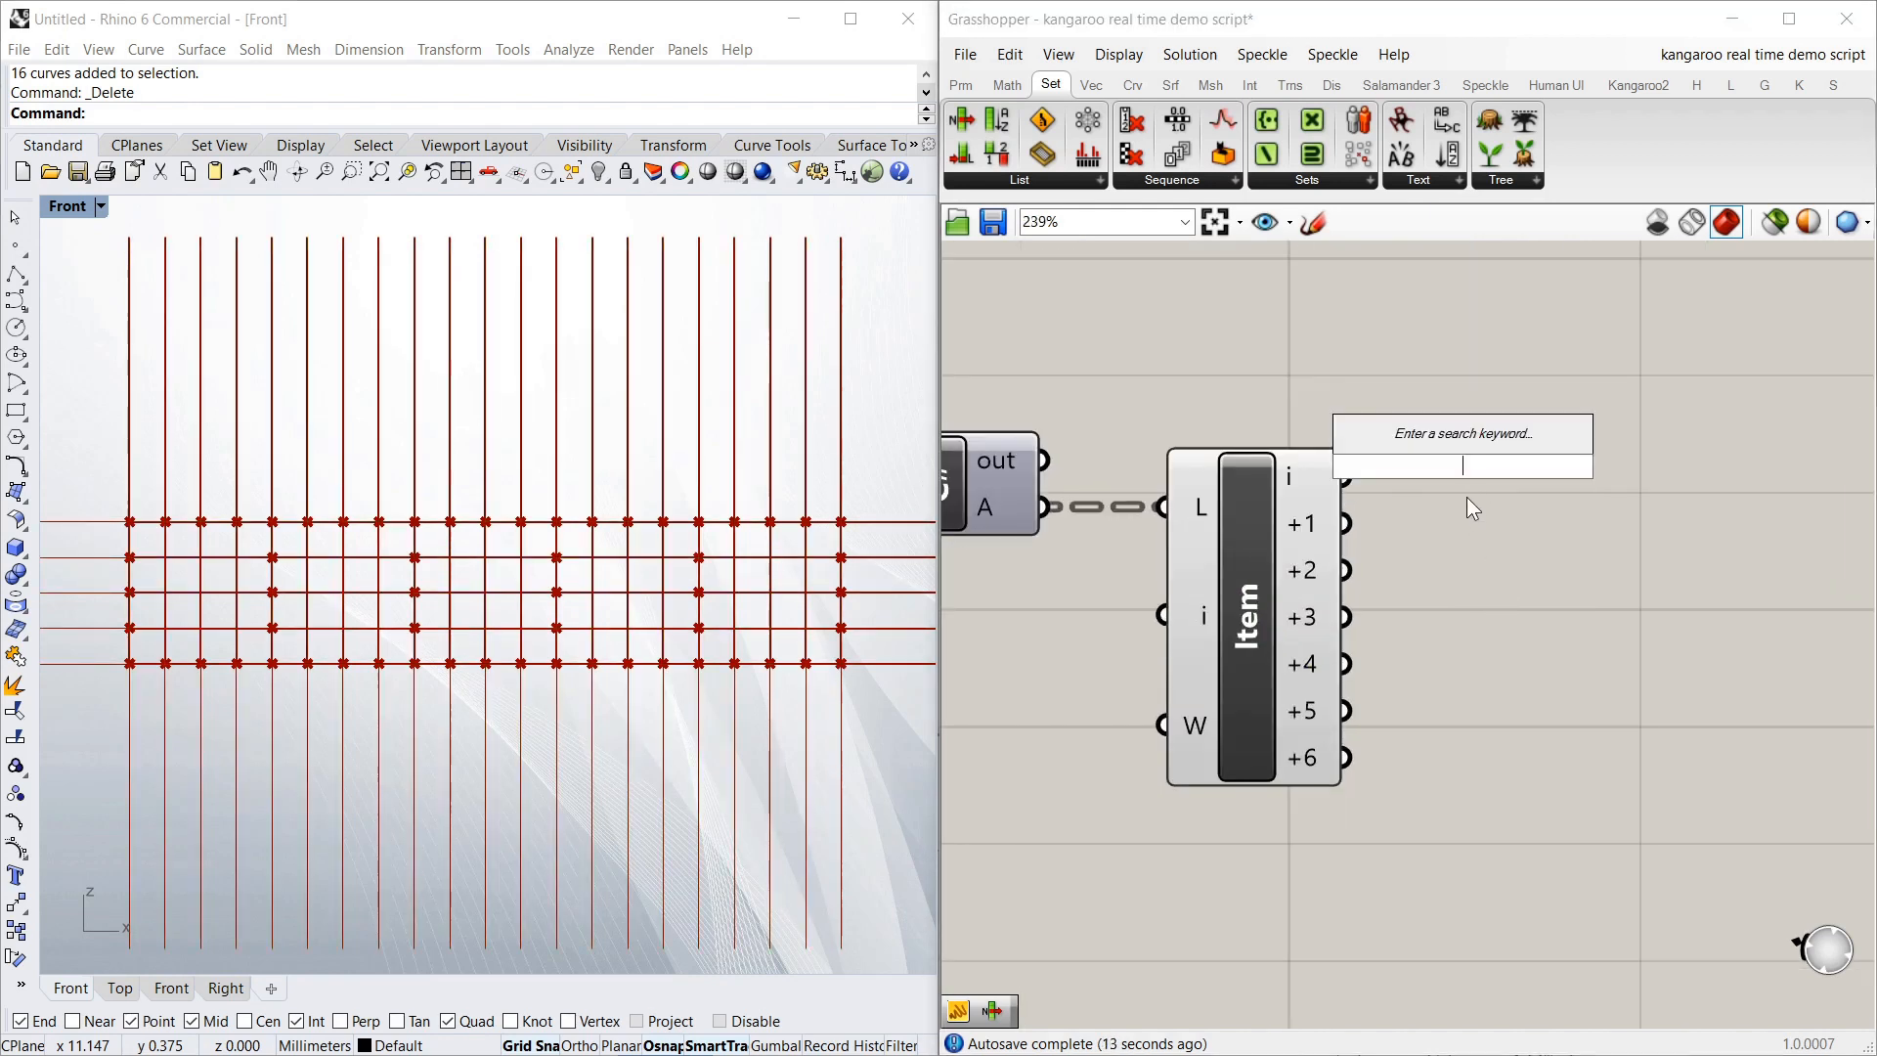
pyautogui.write('plan')
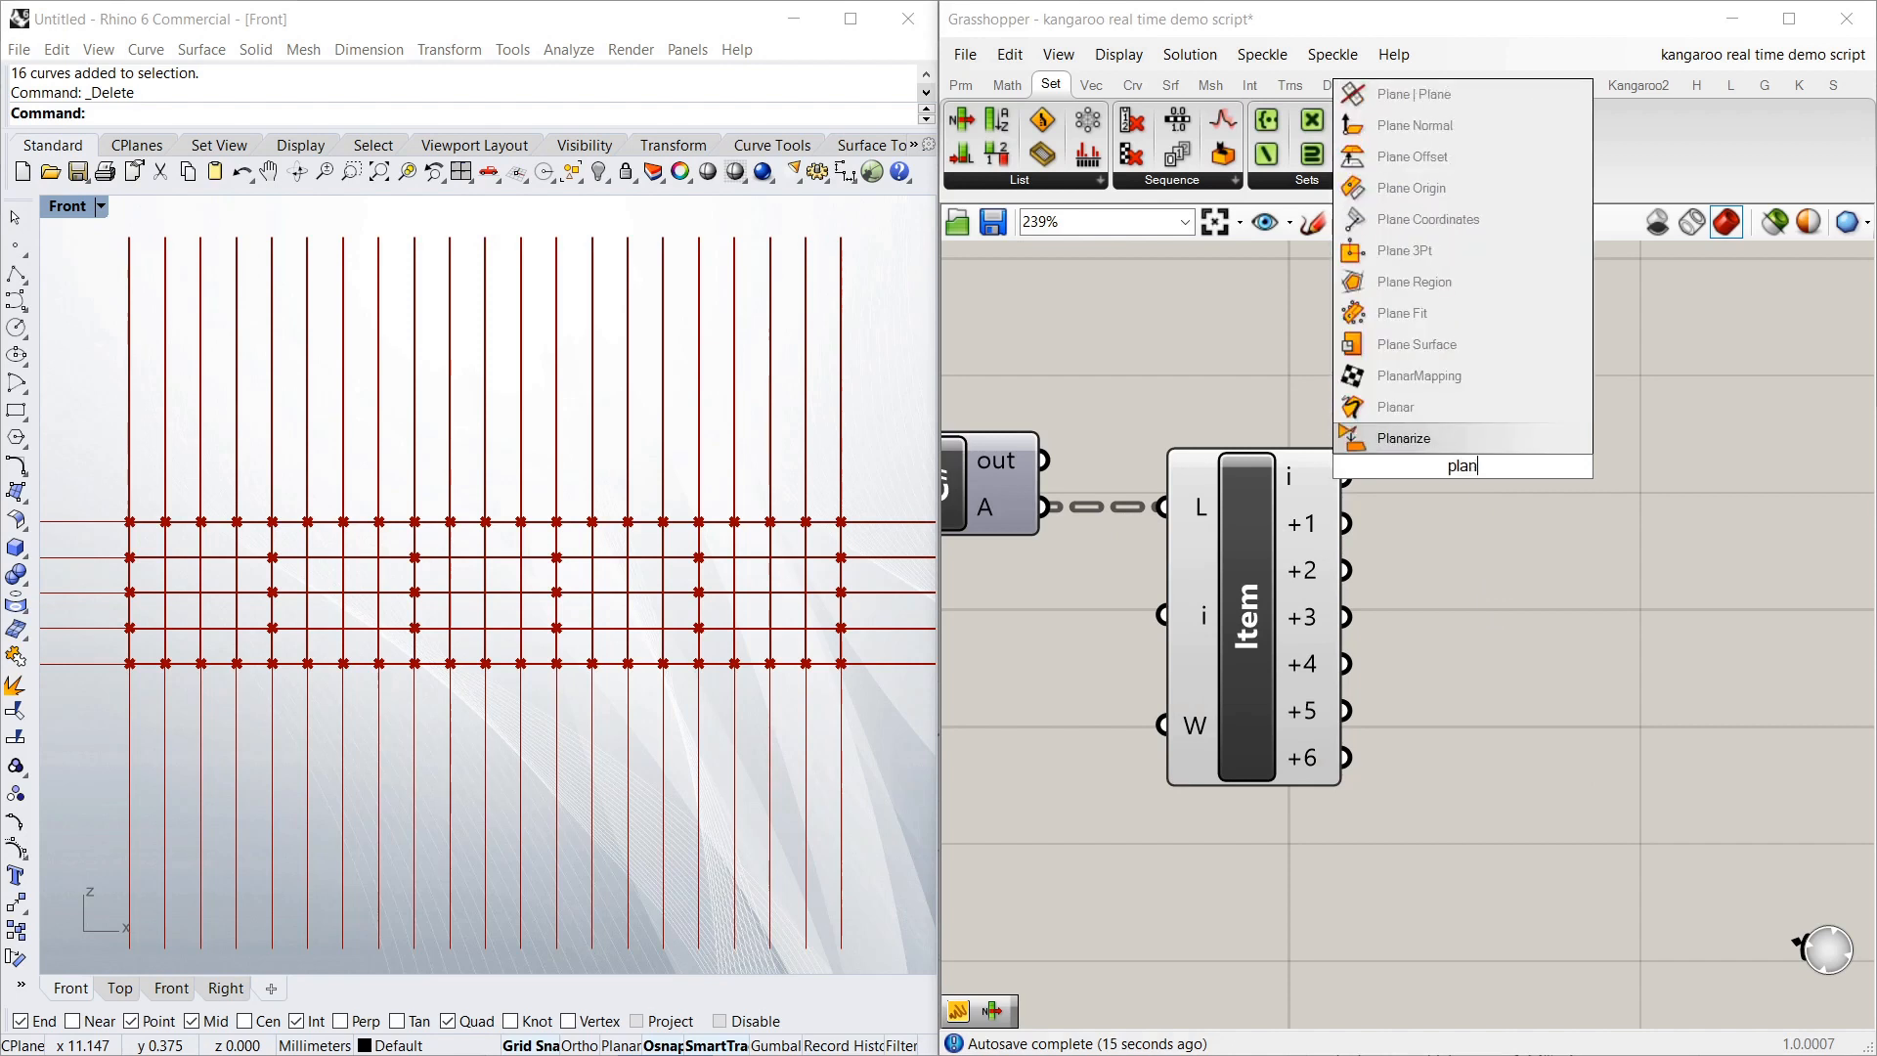
pyautogui.click(1518, 514)
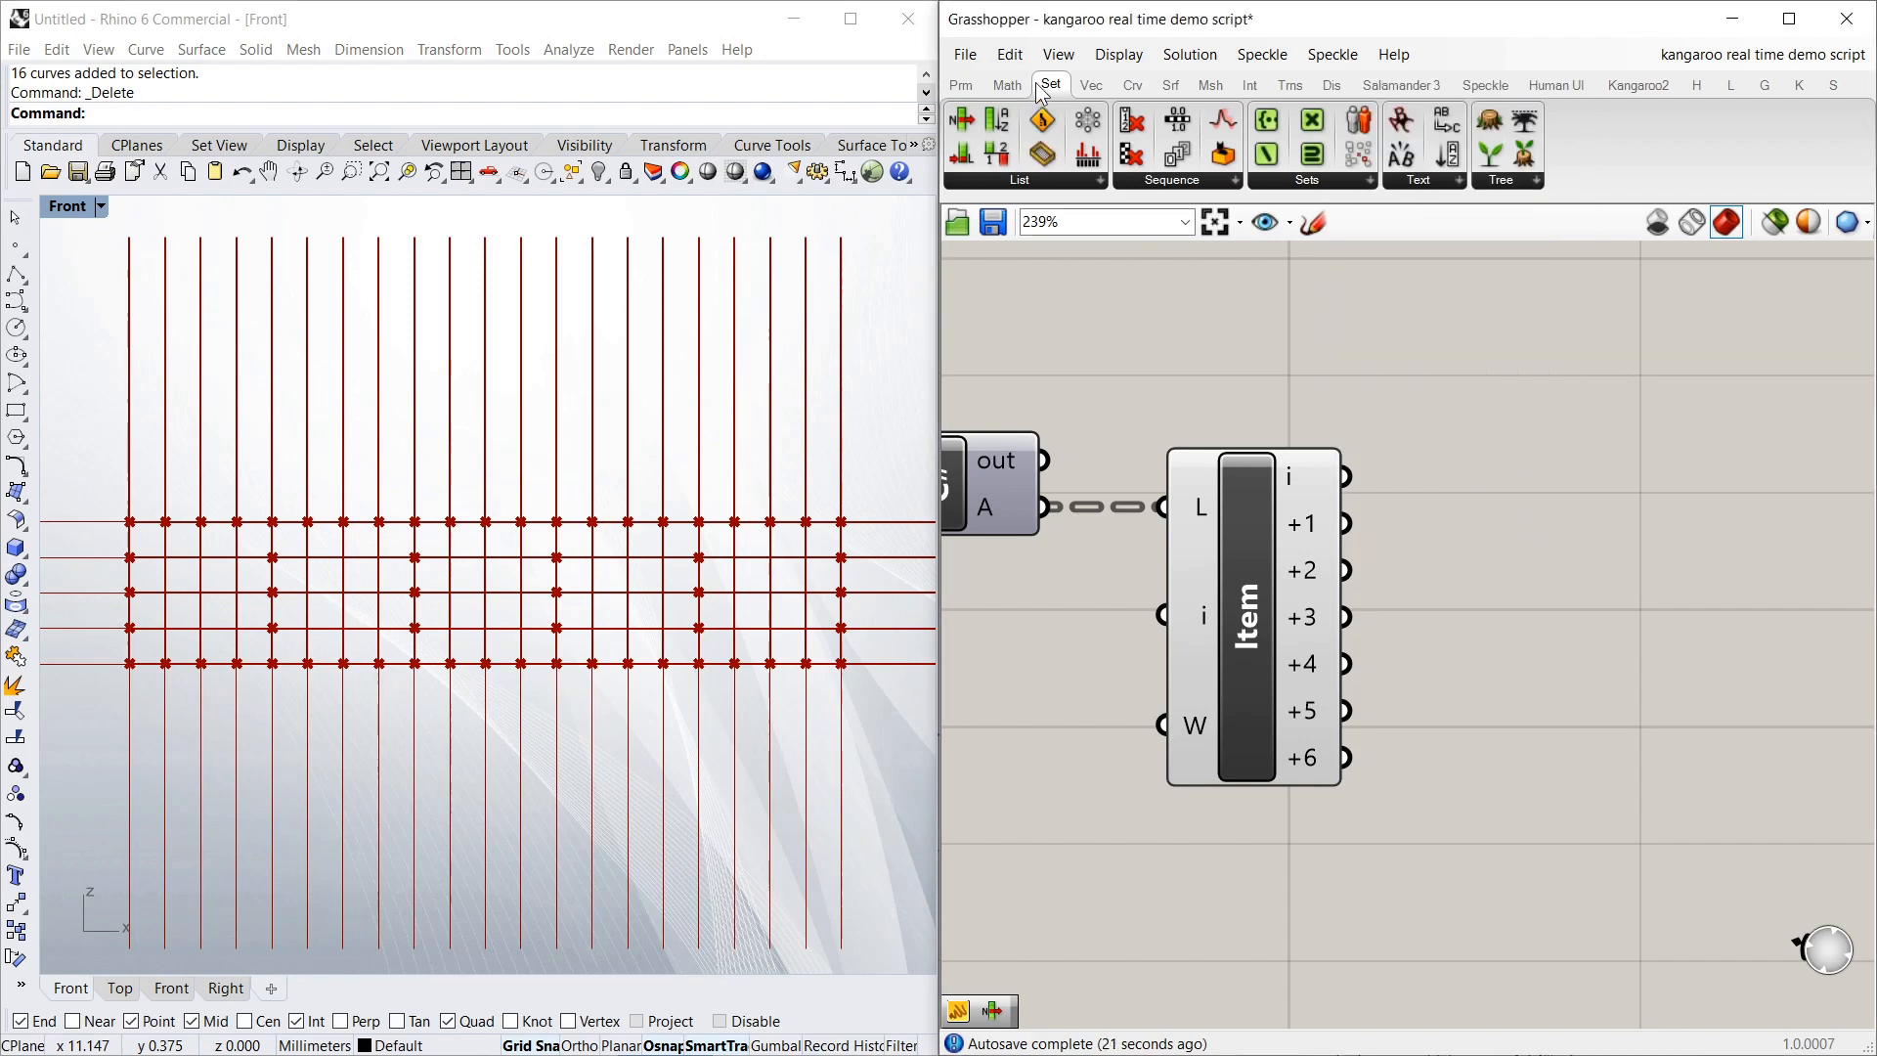
# Place a Plane parameter beside the List Item and connect the i output to it
pyautogui.click(963, 85)
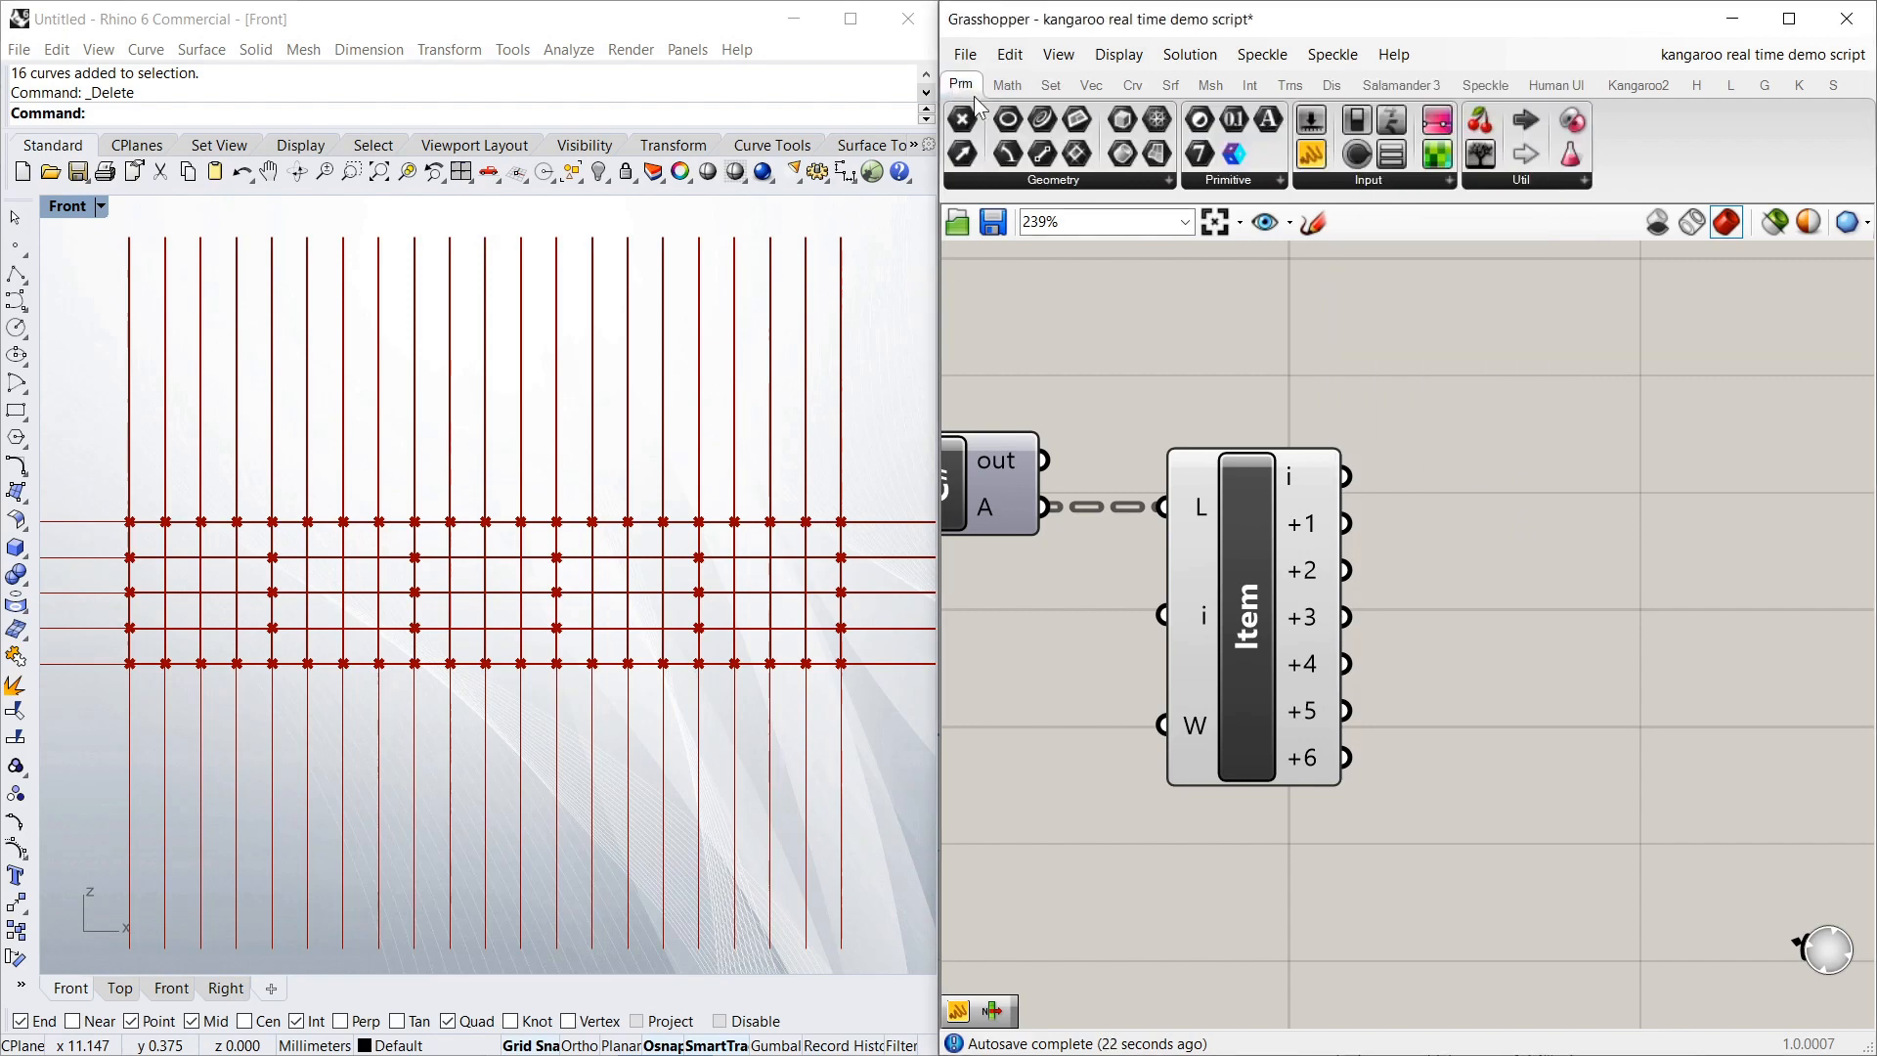
pyautogui.click(1212, 184)
pyautogui.click(1105, 180)
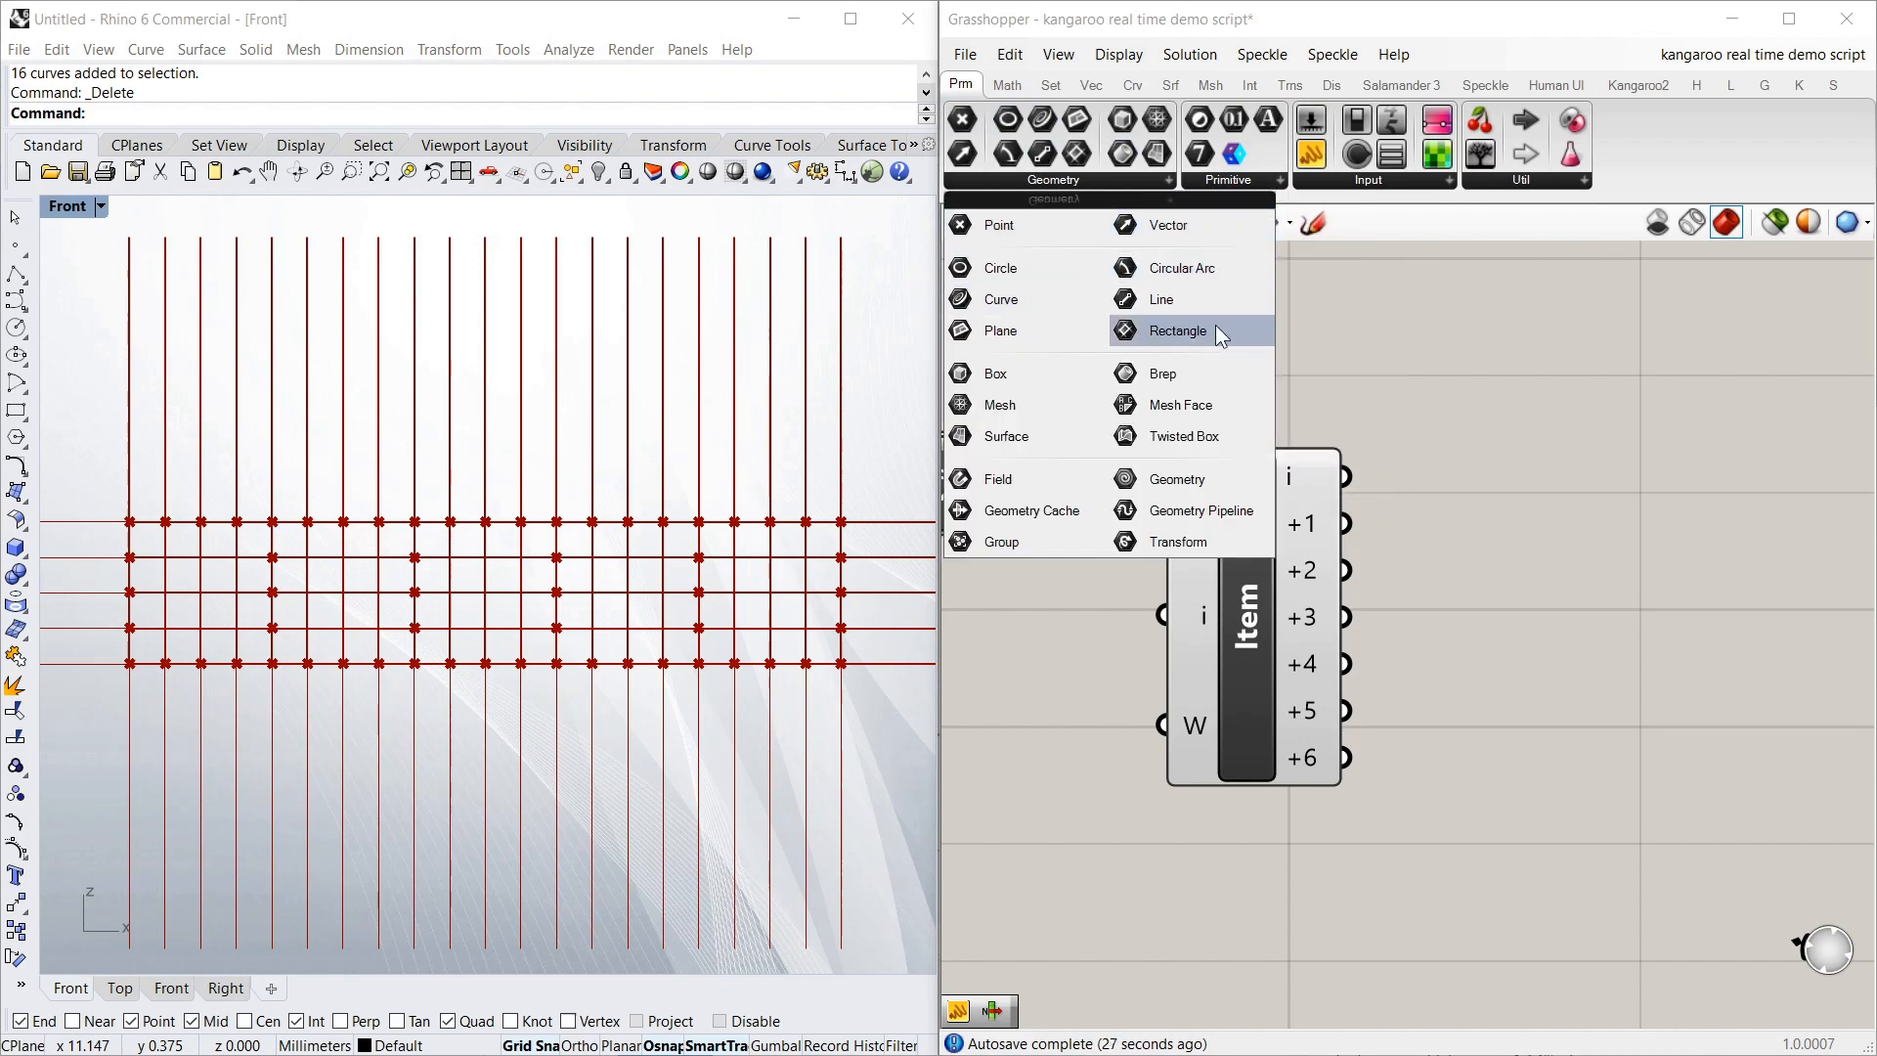
pyautogui.moveTo(1001, 331); pyautogui.dragTo(1548, 489)
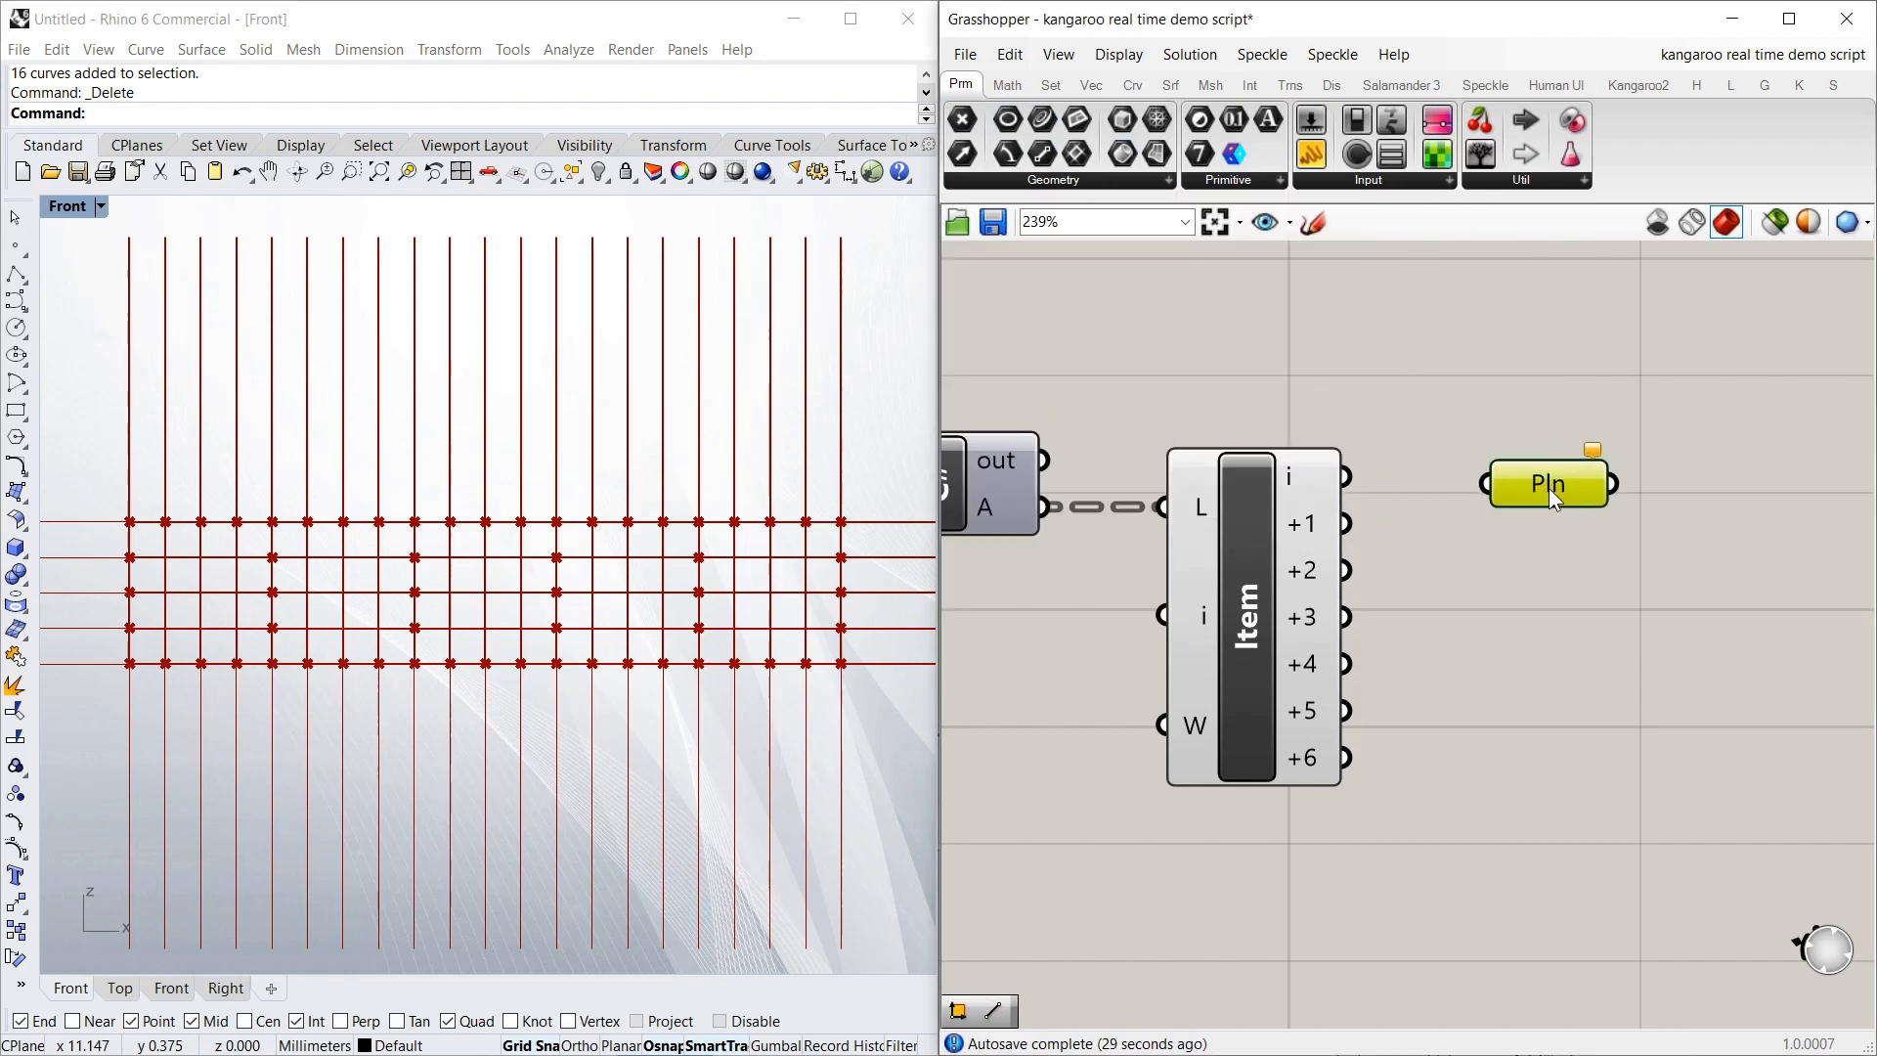
pyautogui.moveTo(1350, 477); pyautogui.dragTo(1556, 486)
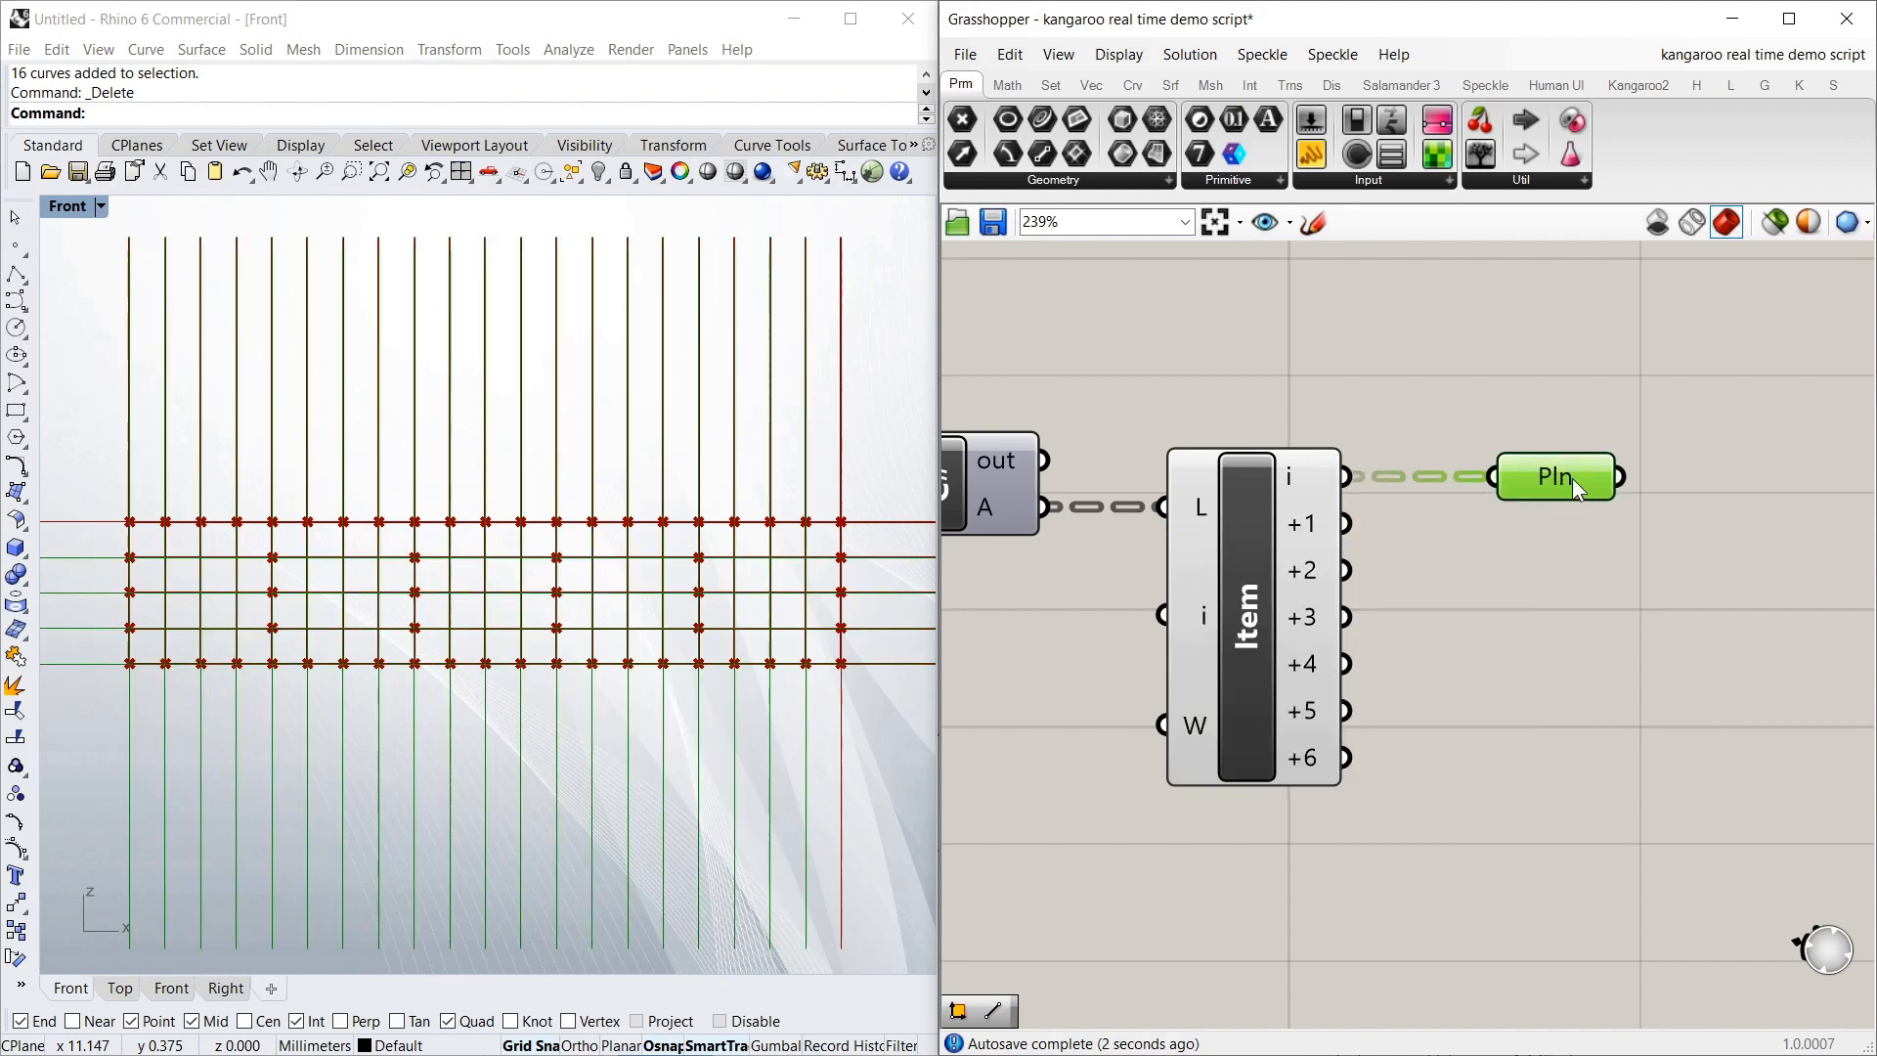
# Duplicate the Plane parameter below the original and connect the List Item's +1 output to the copy
pyautogui.keyDown('alt'); pyautogui.moveTo(1573, 478); pyautogui.dragTo(1581, 535); pyautogui.keyUp('alt')
pyautogui.moveTo(1348, 524); pyautogui.dragTo(1501, 533)
pyautogui.click(1452, 440)
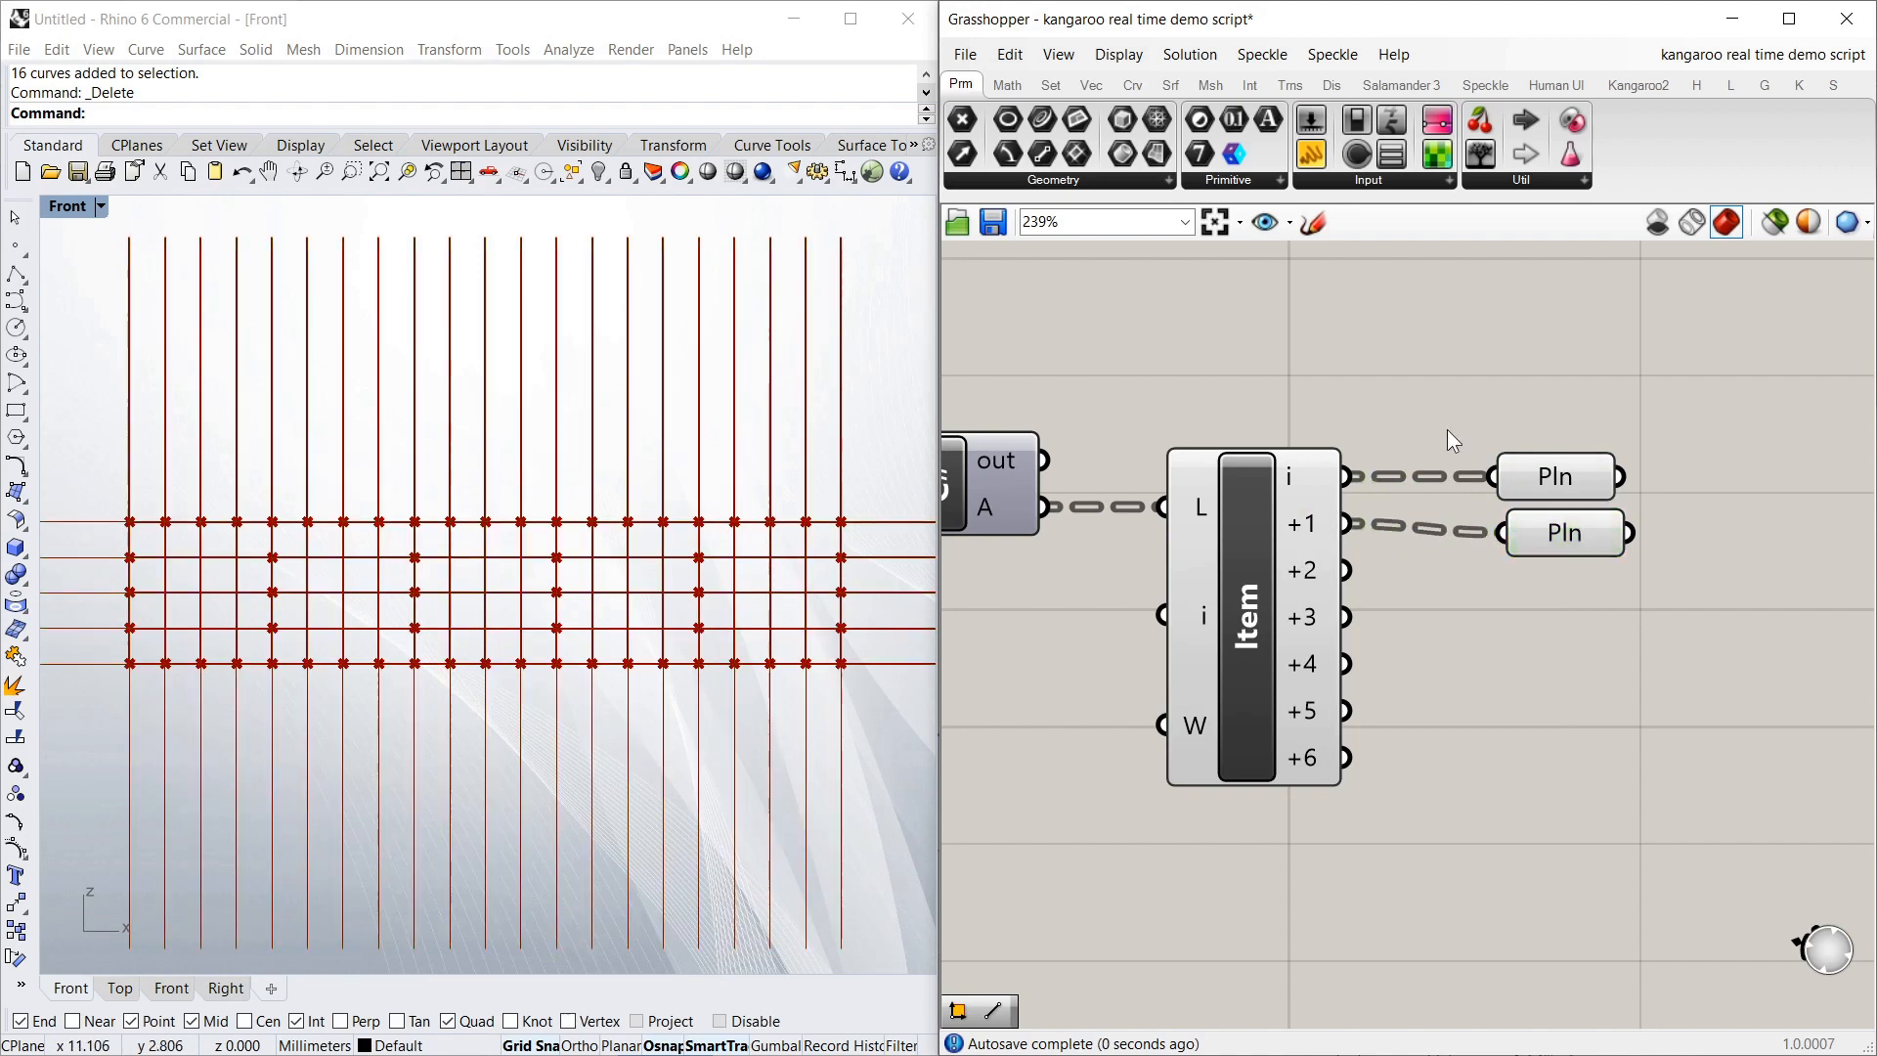
# Turn off the preview of the List Item component and both Plane parameters
pyautogui.click(1258, 541)
pyautogui.rightClick(1258, 541)
pyautogui.click(1299, 587)
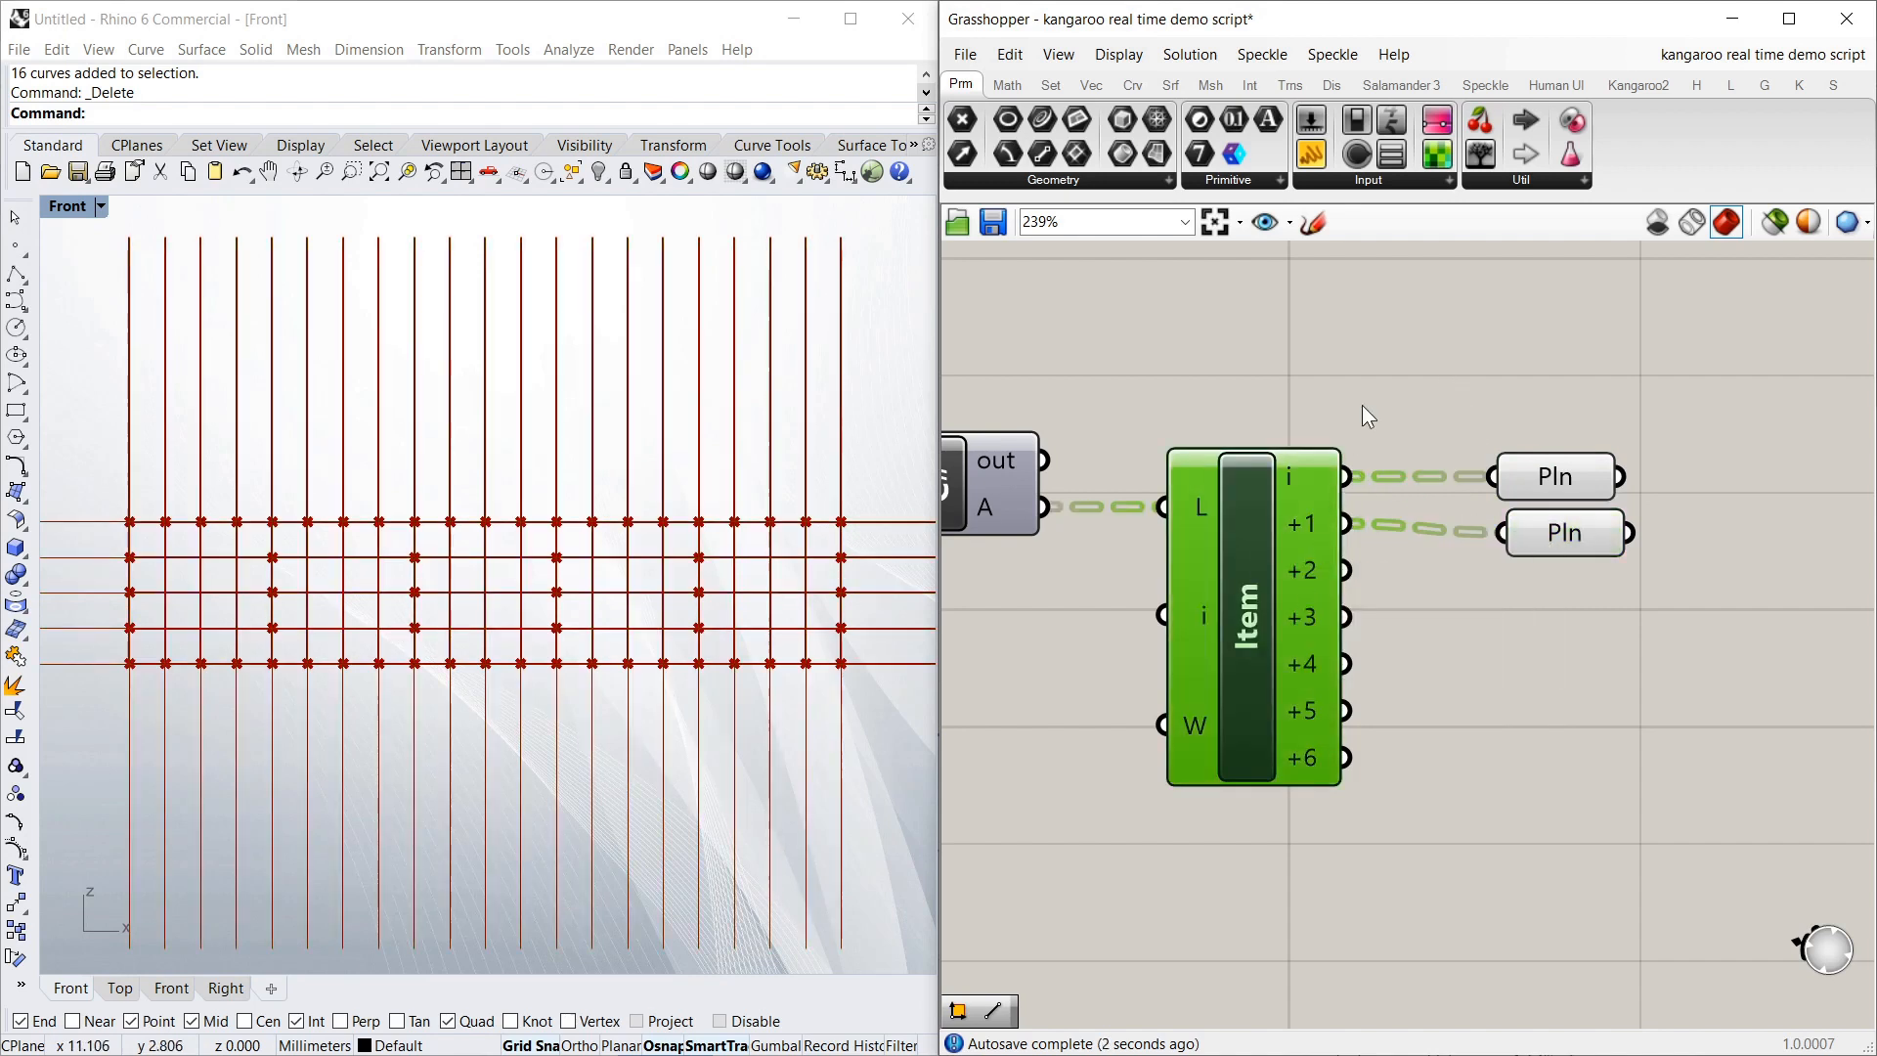
pyautogui.click(1367, 396)
pyautogui.rightClick(1555, 485)
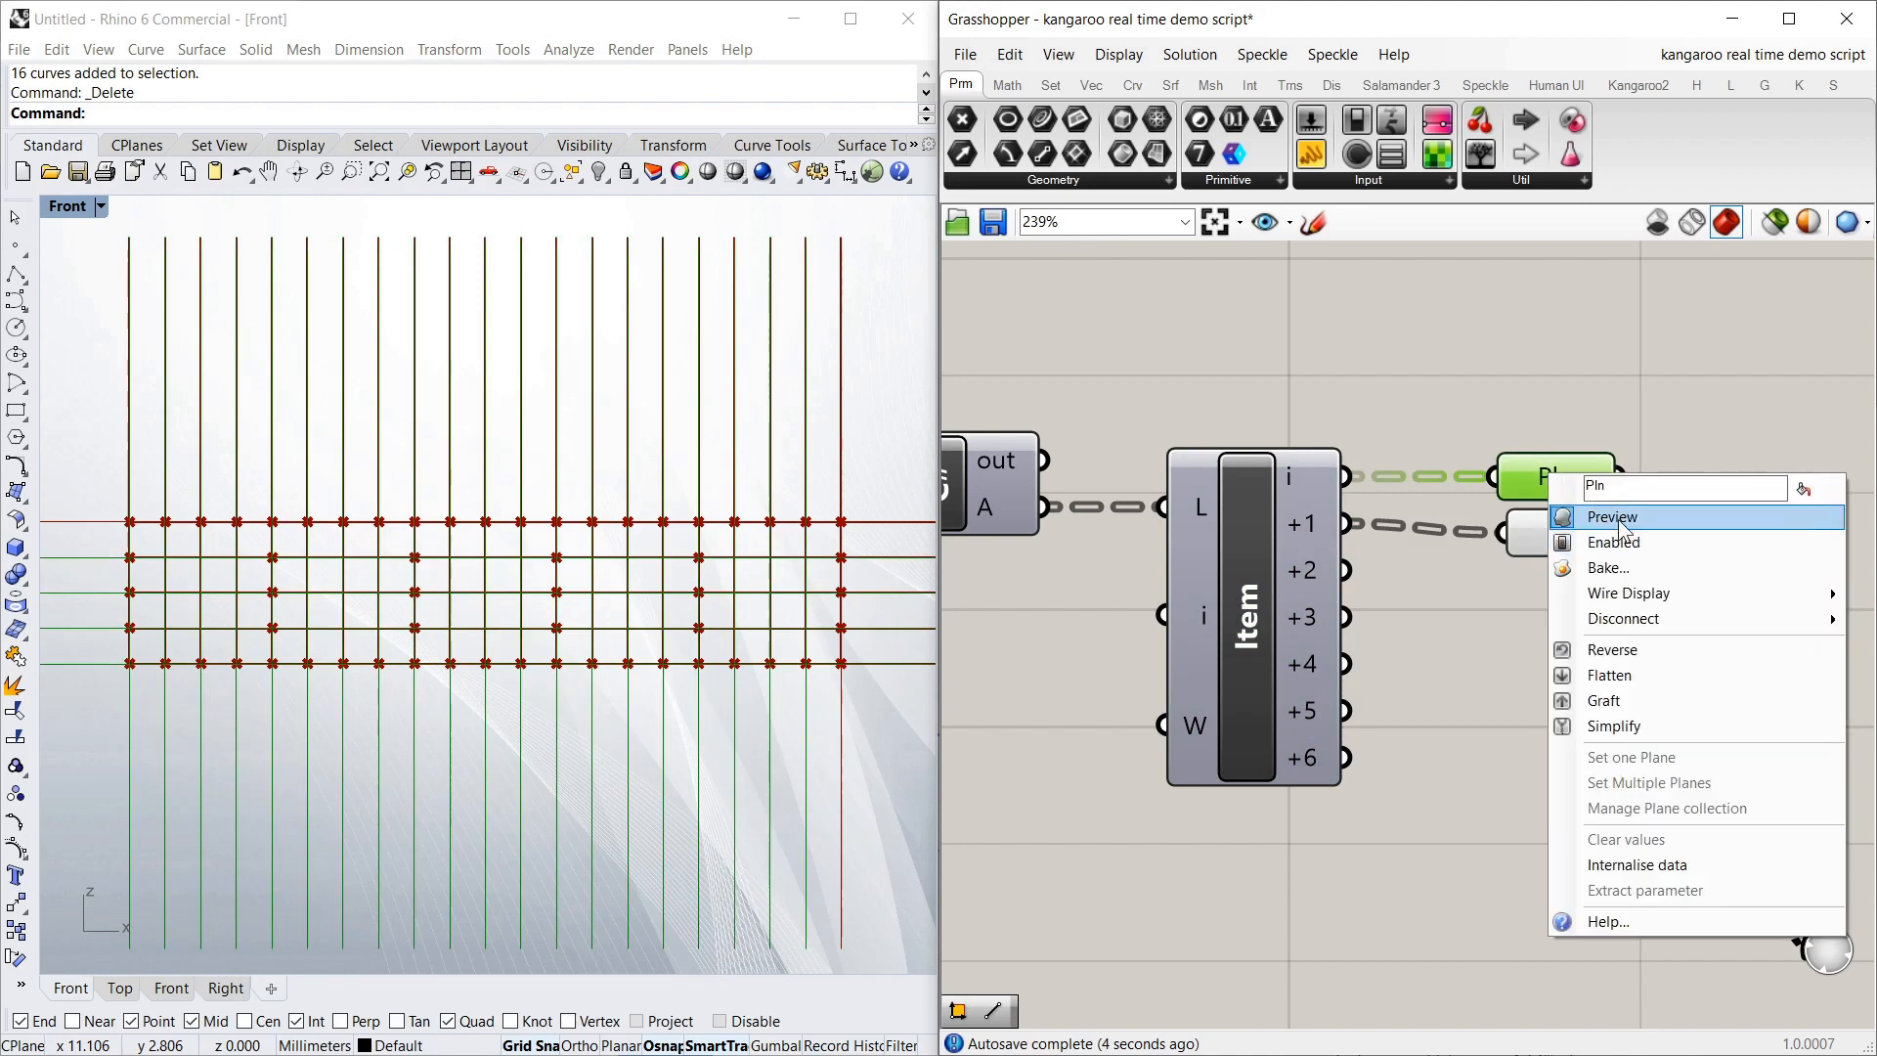
pyautogui.click(1613, 511)
pyautogui.click(1550, 532)
pyautogui.rightClick(1570, 533)
pyautogui.click(1614, 561)
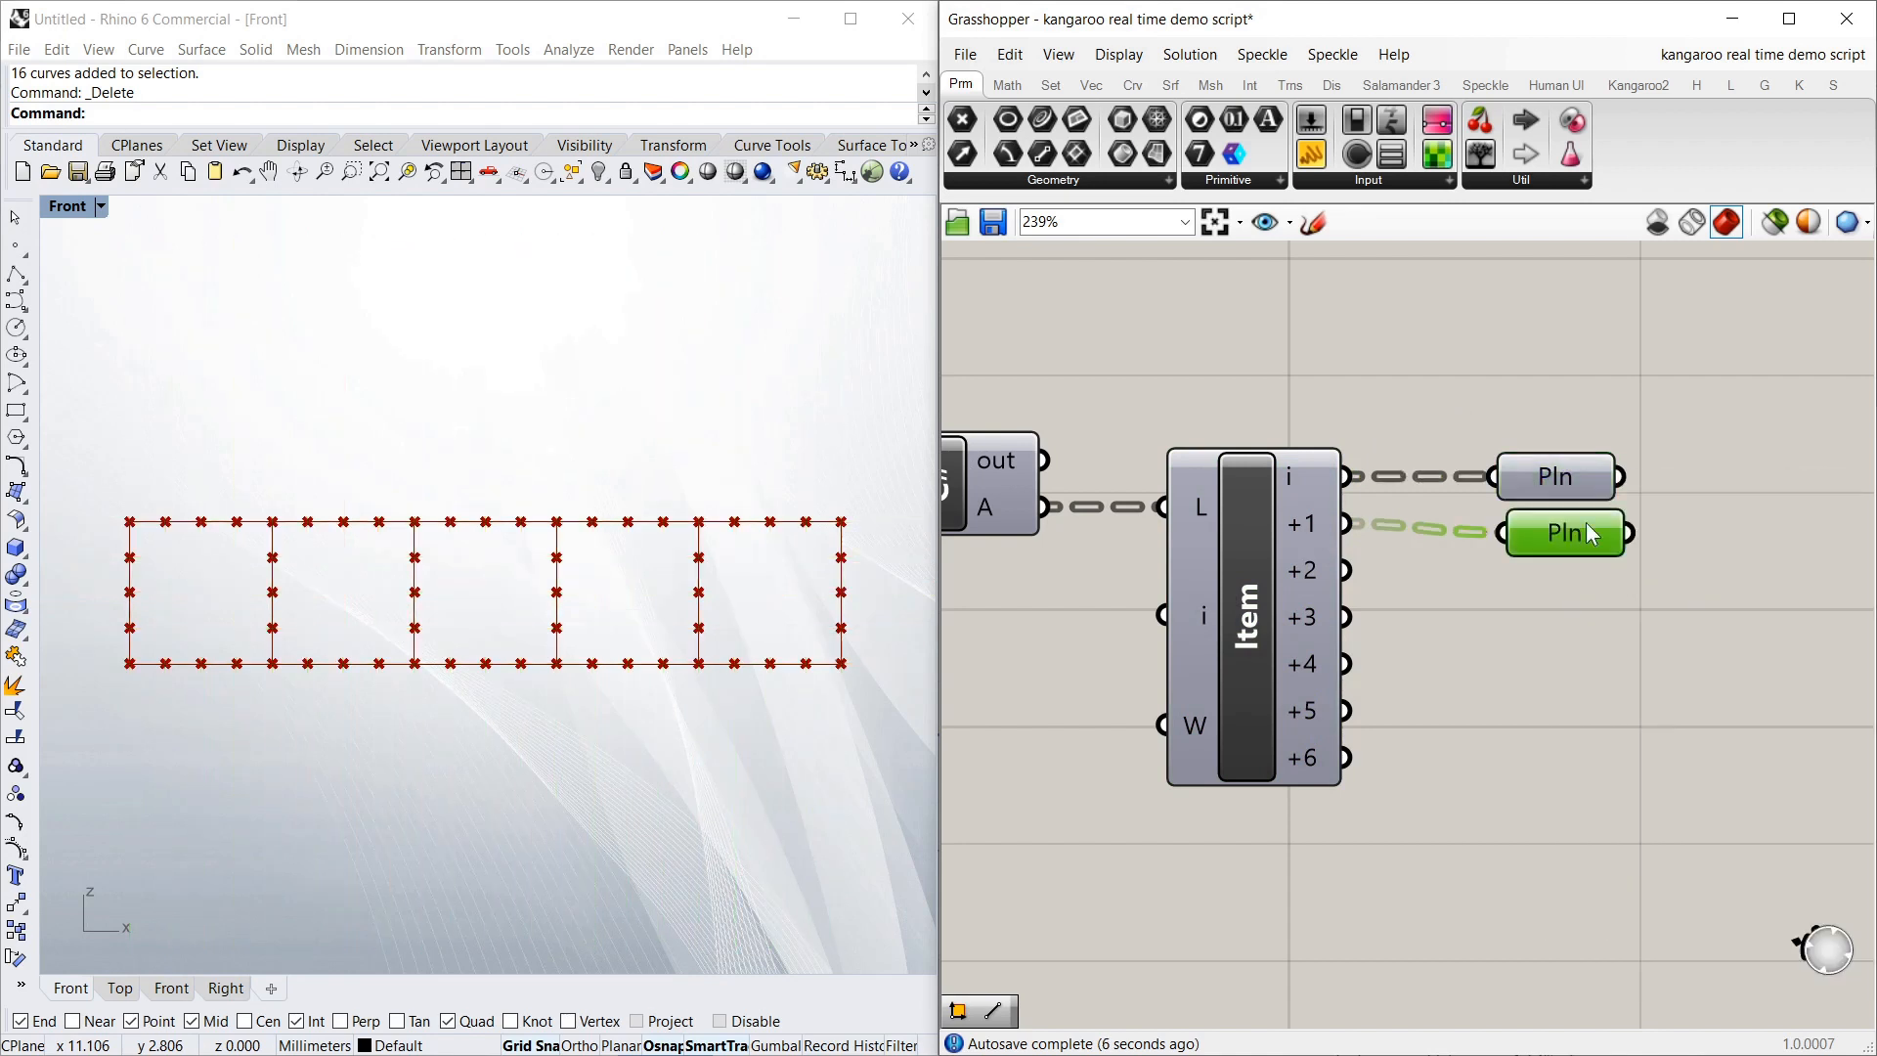
# Adjust the positions of the two Plane parameters beside the List Item's i and +1 outputs
pyautogui.click(1478, 445)
pyautogui.scroll(-2, 1477, 445)
pyautogui.scroll(2, 1559, 552)
pyautogui.moveTo(1510, 424)
pyautogui.mouseDown()
pyautogui.moveTo(1525, 412)
pyautogui.moveTo(1521, 456)
pyautogui.mouseUp()
pyautogui.click(1563, 526)
pyautogui.scroll(-2, 1563, 526)
pyautogui.scroll(2, 1480, 540)
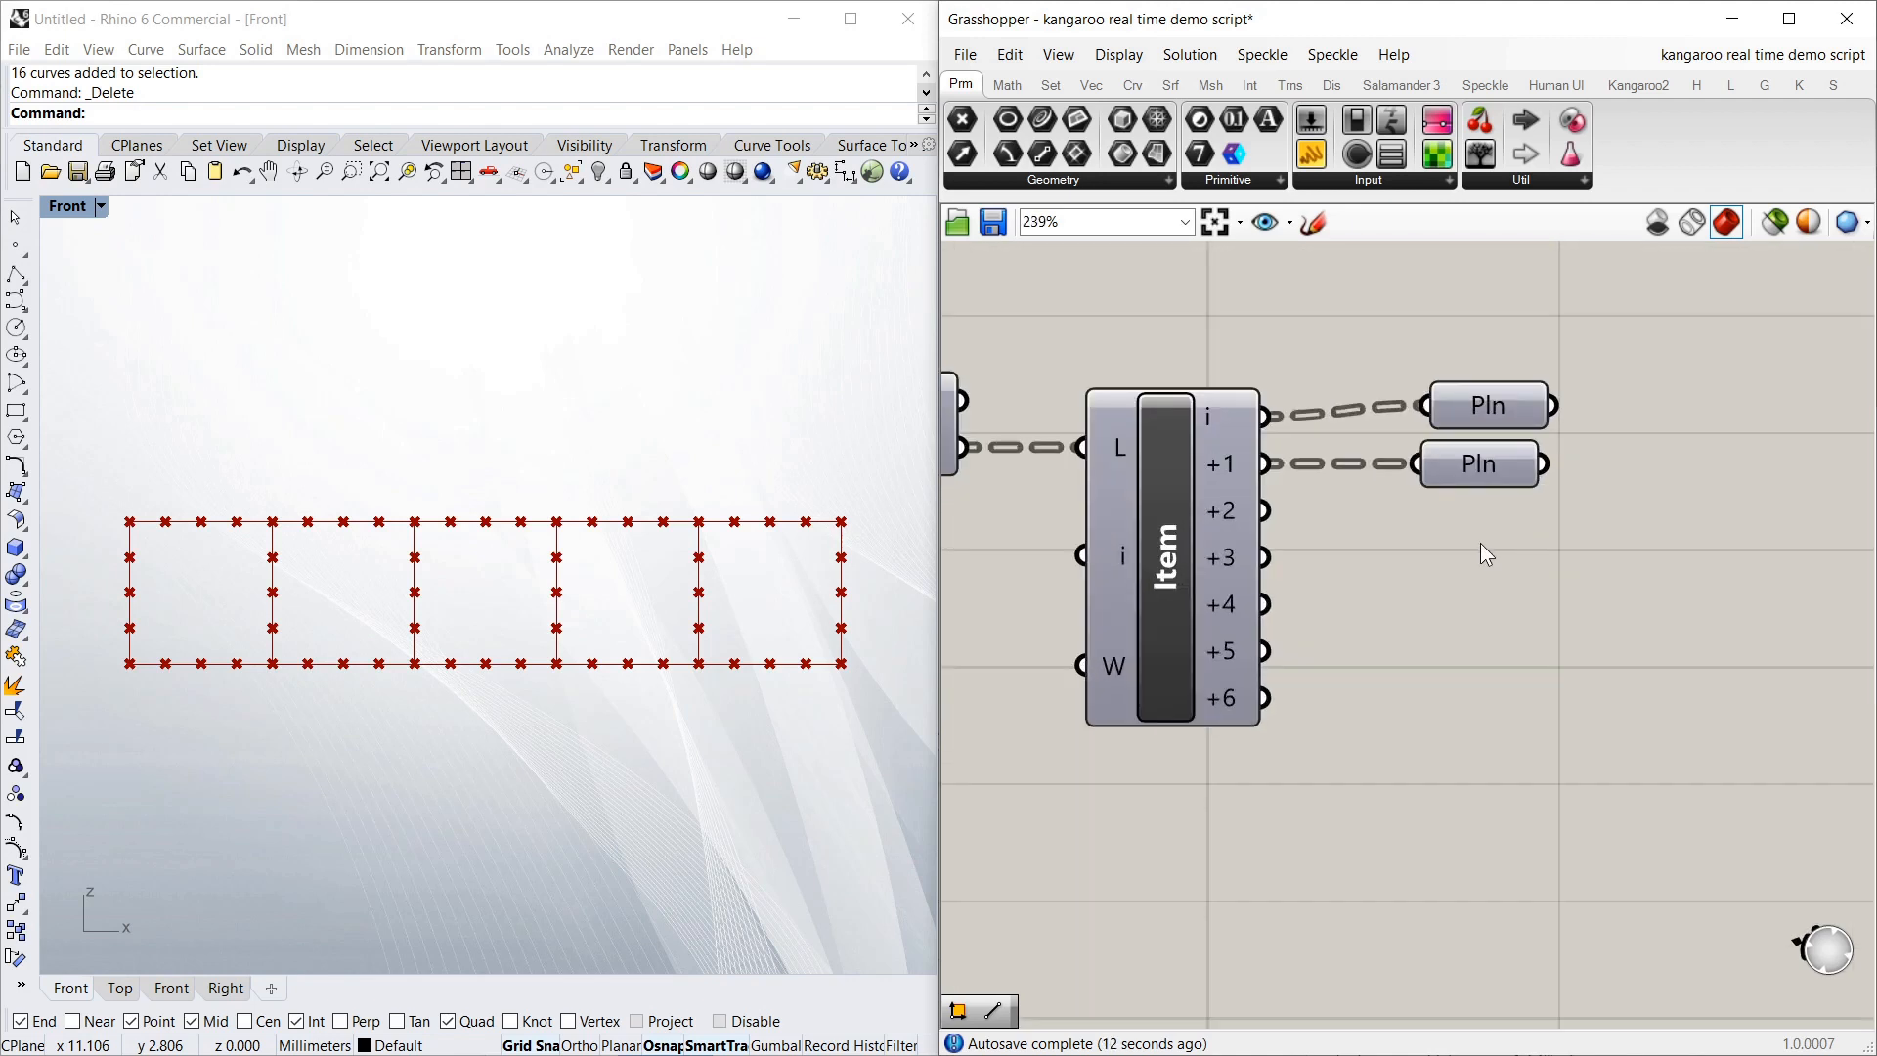
# Place a Number parameter below the Plane parameters and connect the List Item's +2 output to it
pyautogui.doubleClick(1478, 538)
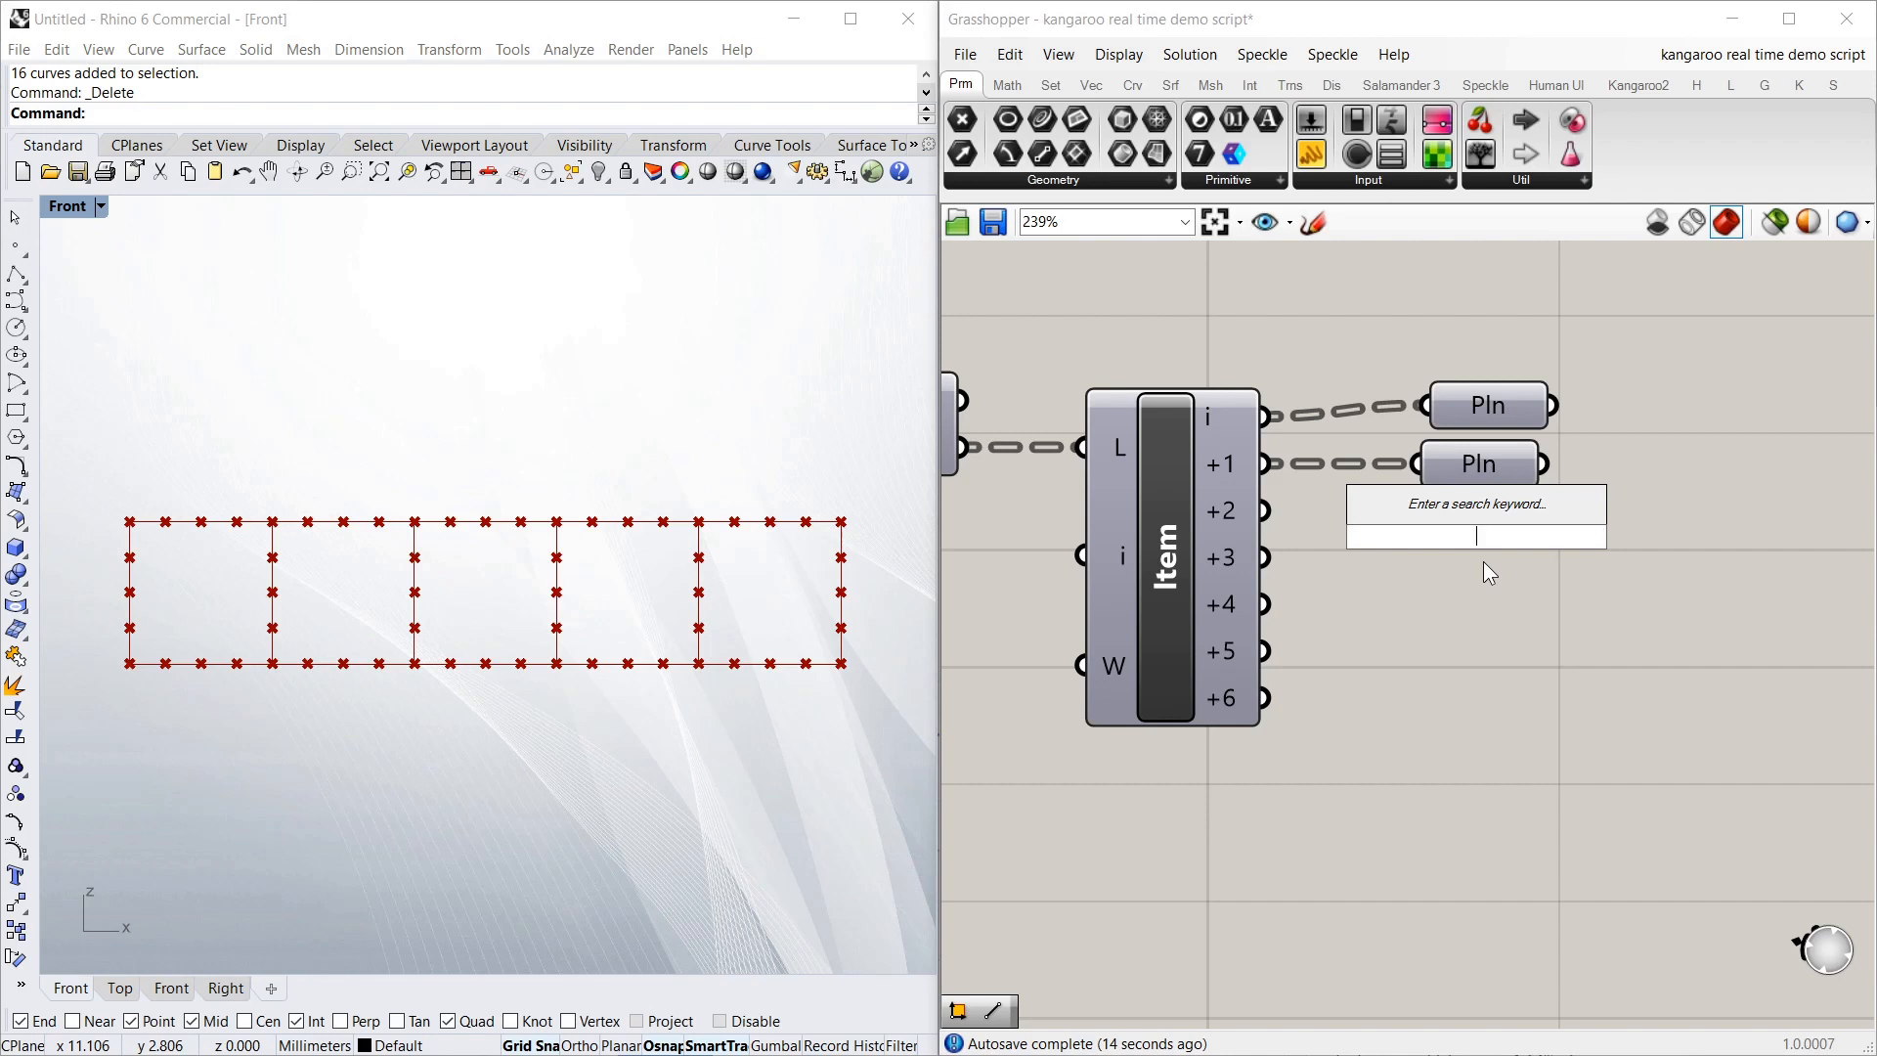
pyautogui.write('nu')
pyautogui.press('Return')
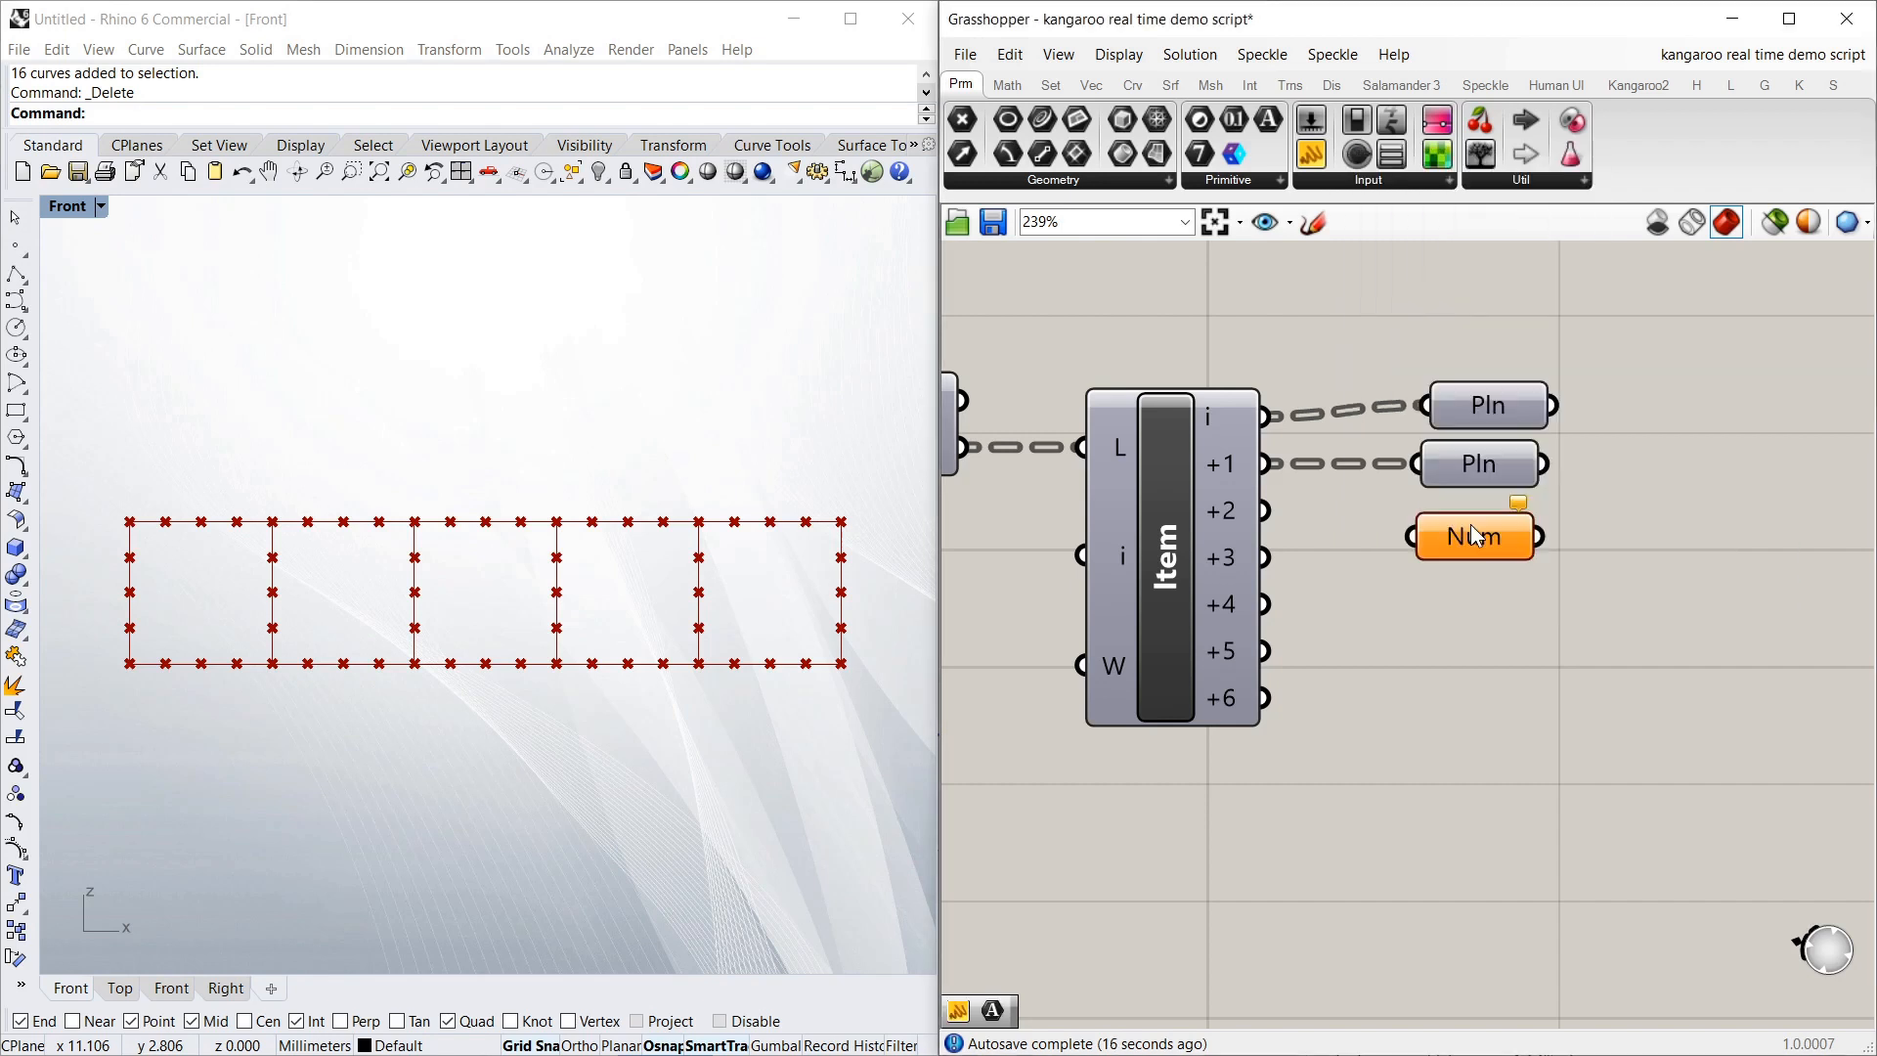
pyautogui.moveTo(1494, 529); pyautogui.dragTo(1493, 522)
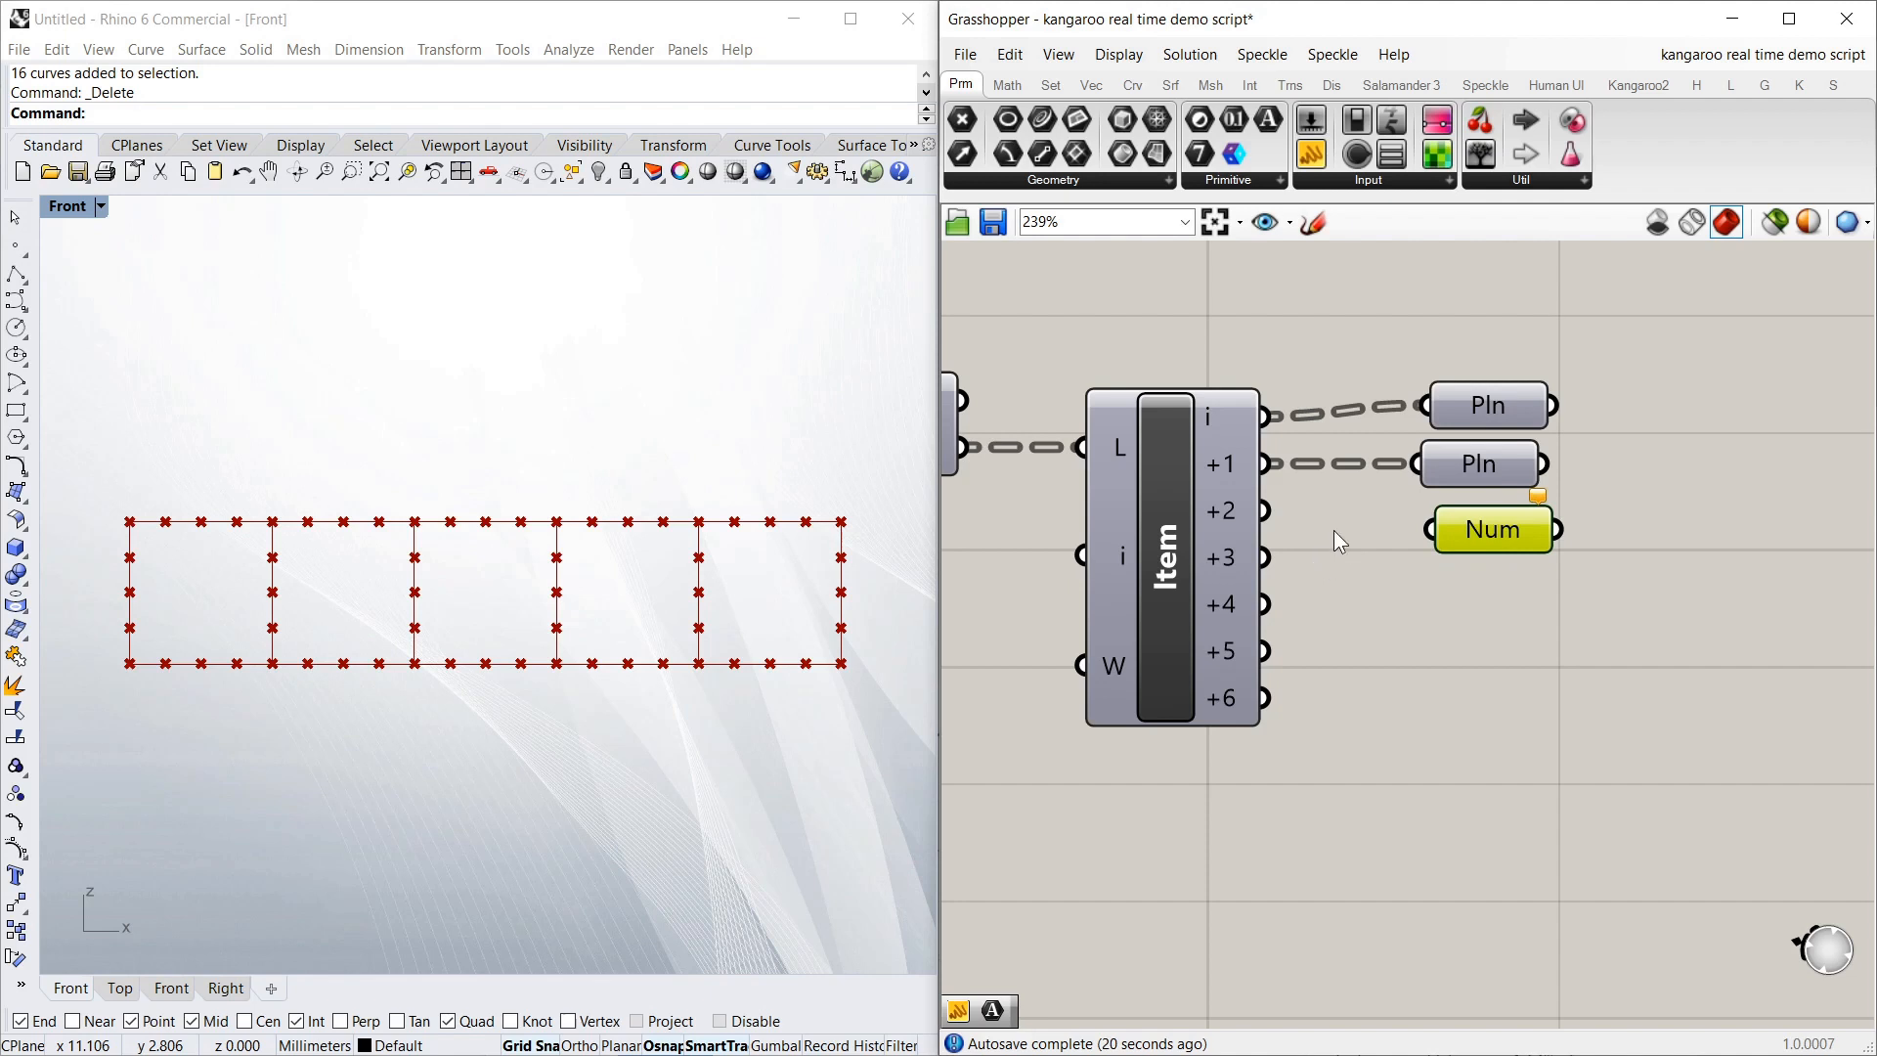
pyautogui.moveTo(1499, 536); pyautogui.dragTo(1489, 533)
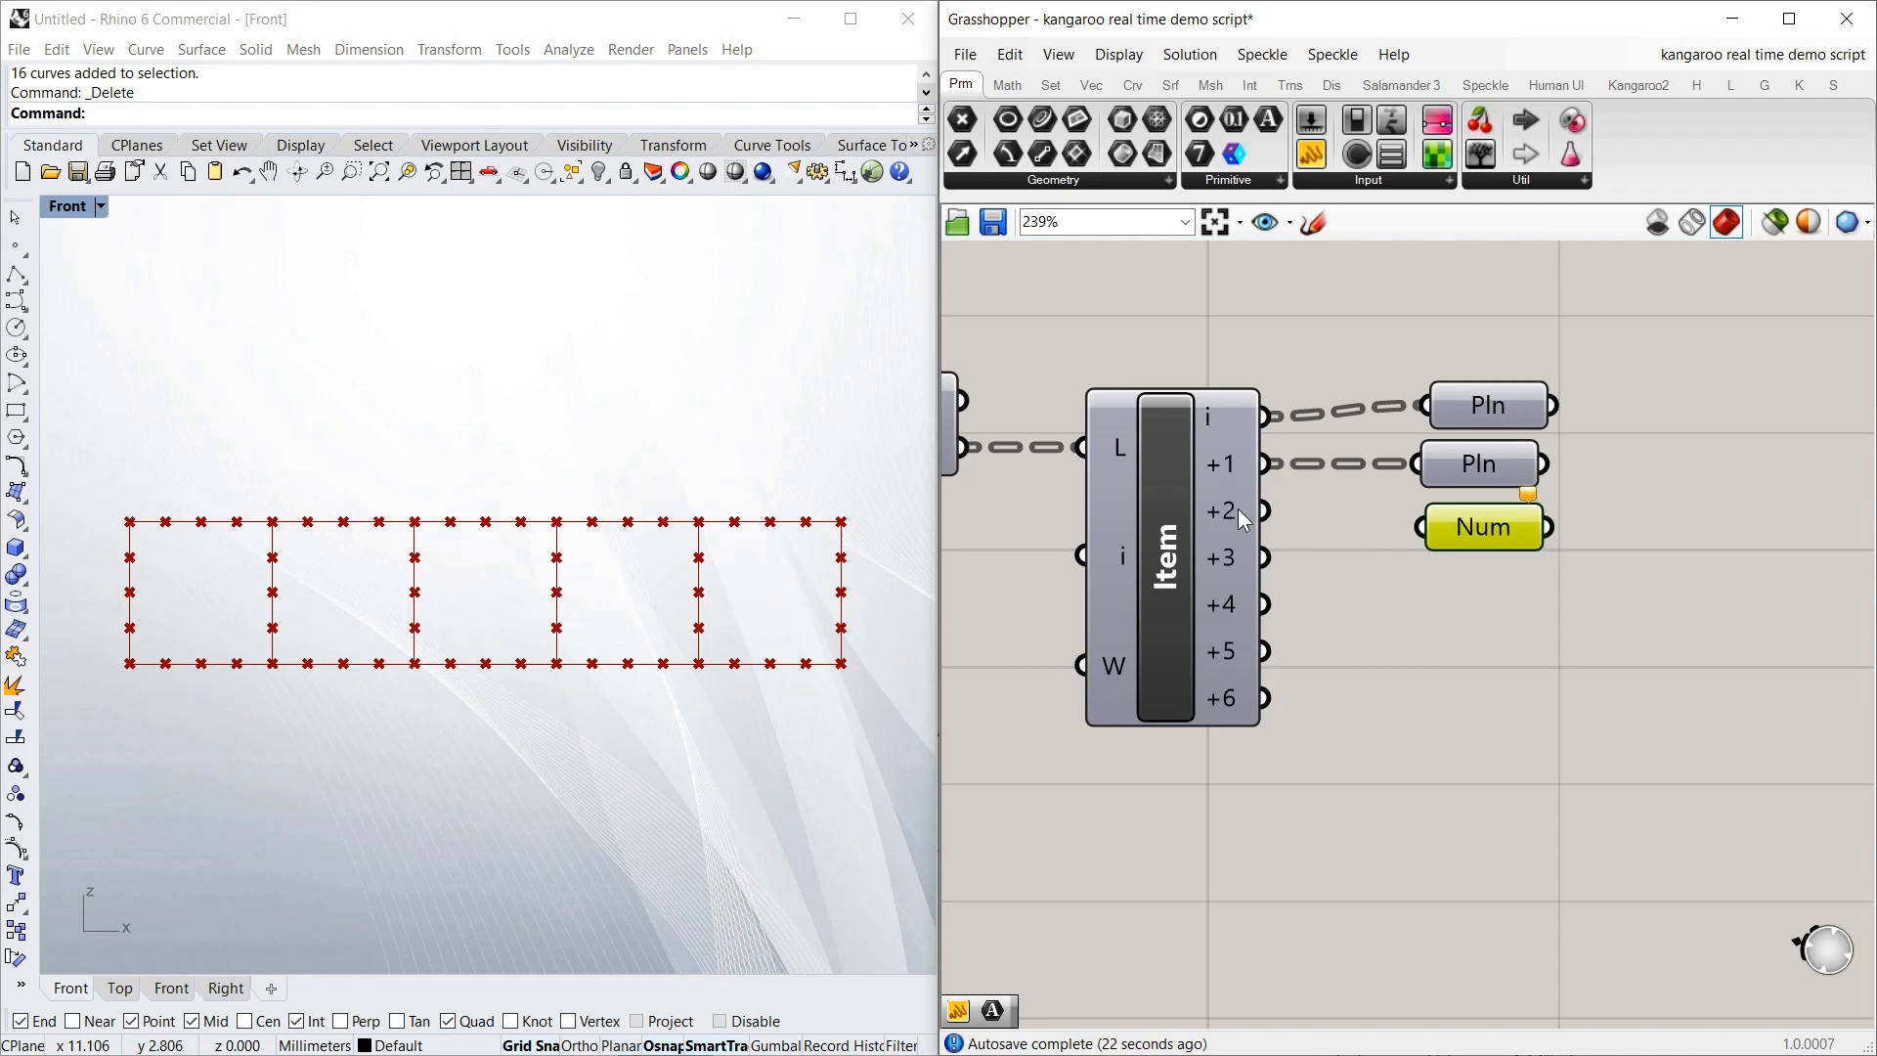
pyautogui.moveTo(1238, 508)
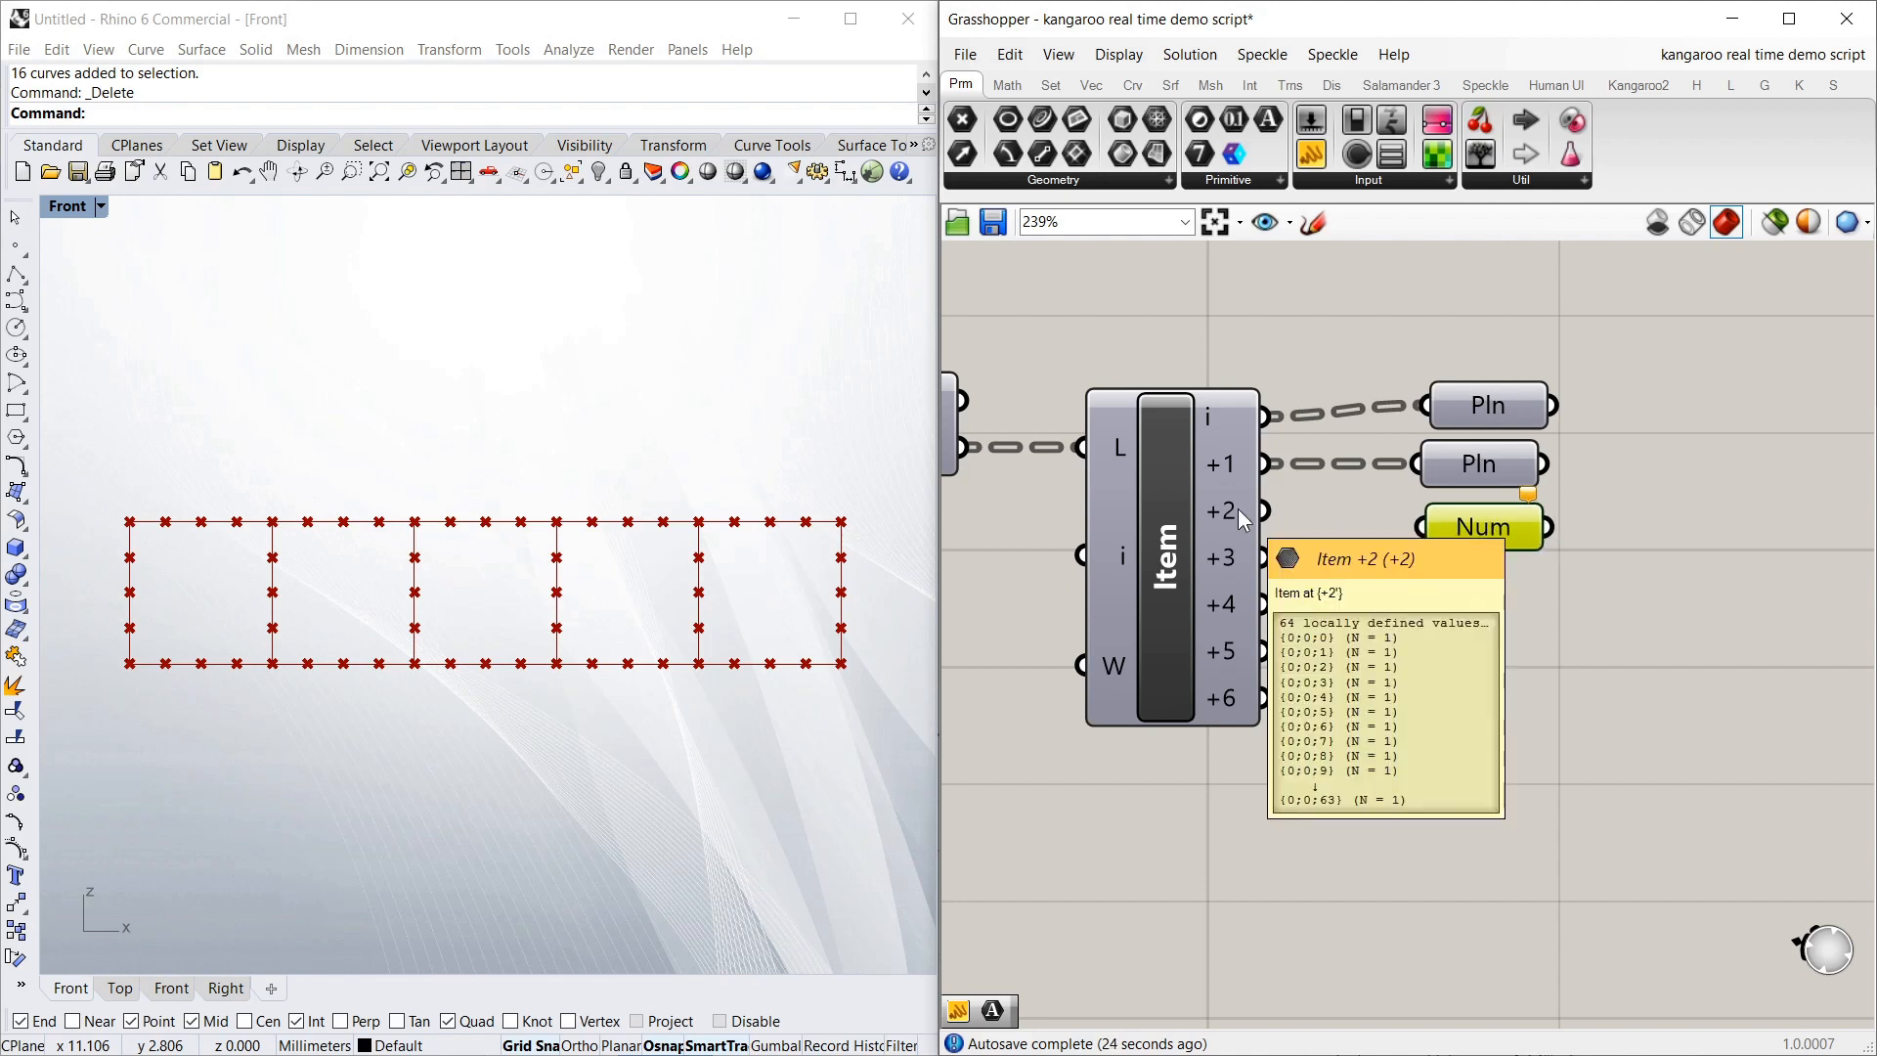
pyautogui.moveTo(1263, 510); pyautogui.dragTo(1476, 524)
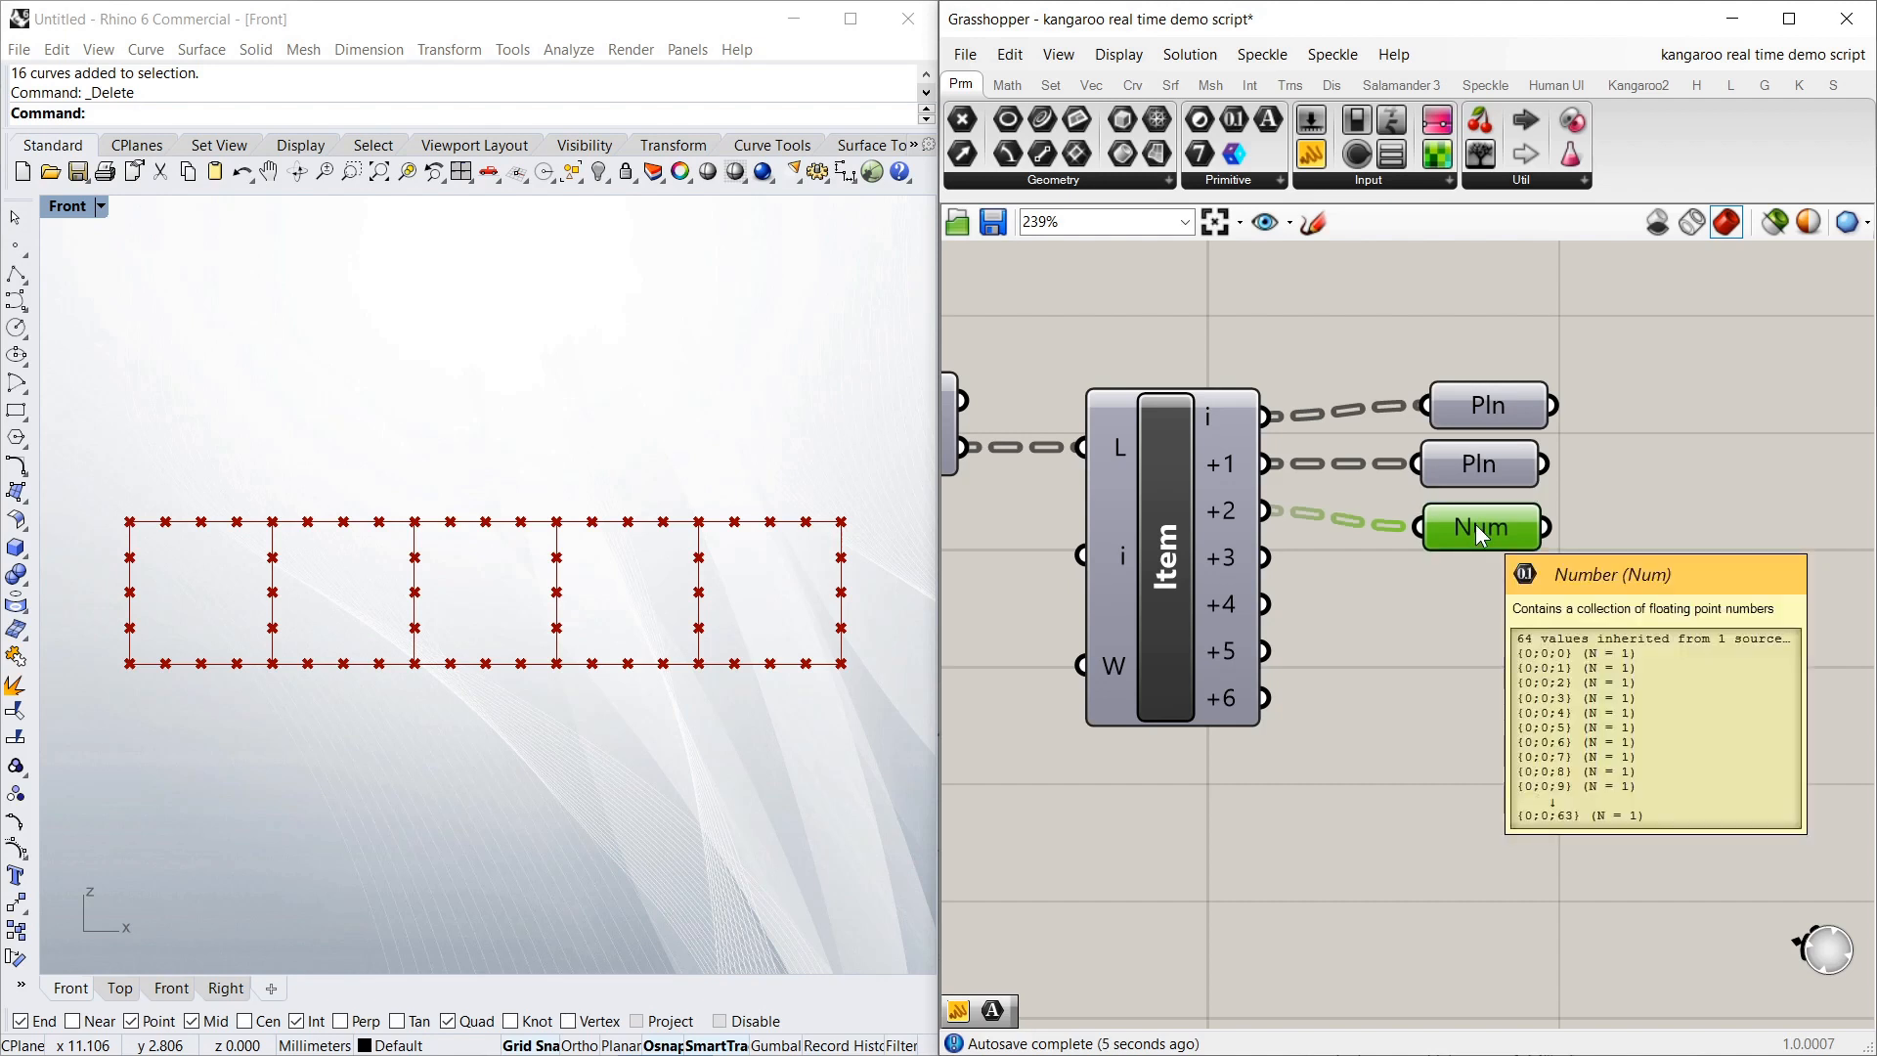
# Rename the Number parameter MxA and place a duplicate of it directly below
pyautogui.rightClick(1476, 524)
pyautogui.moveTo(1574, 539); pyautogui.dragTo(1503, 548)
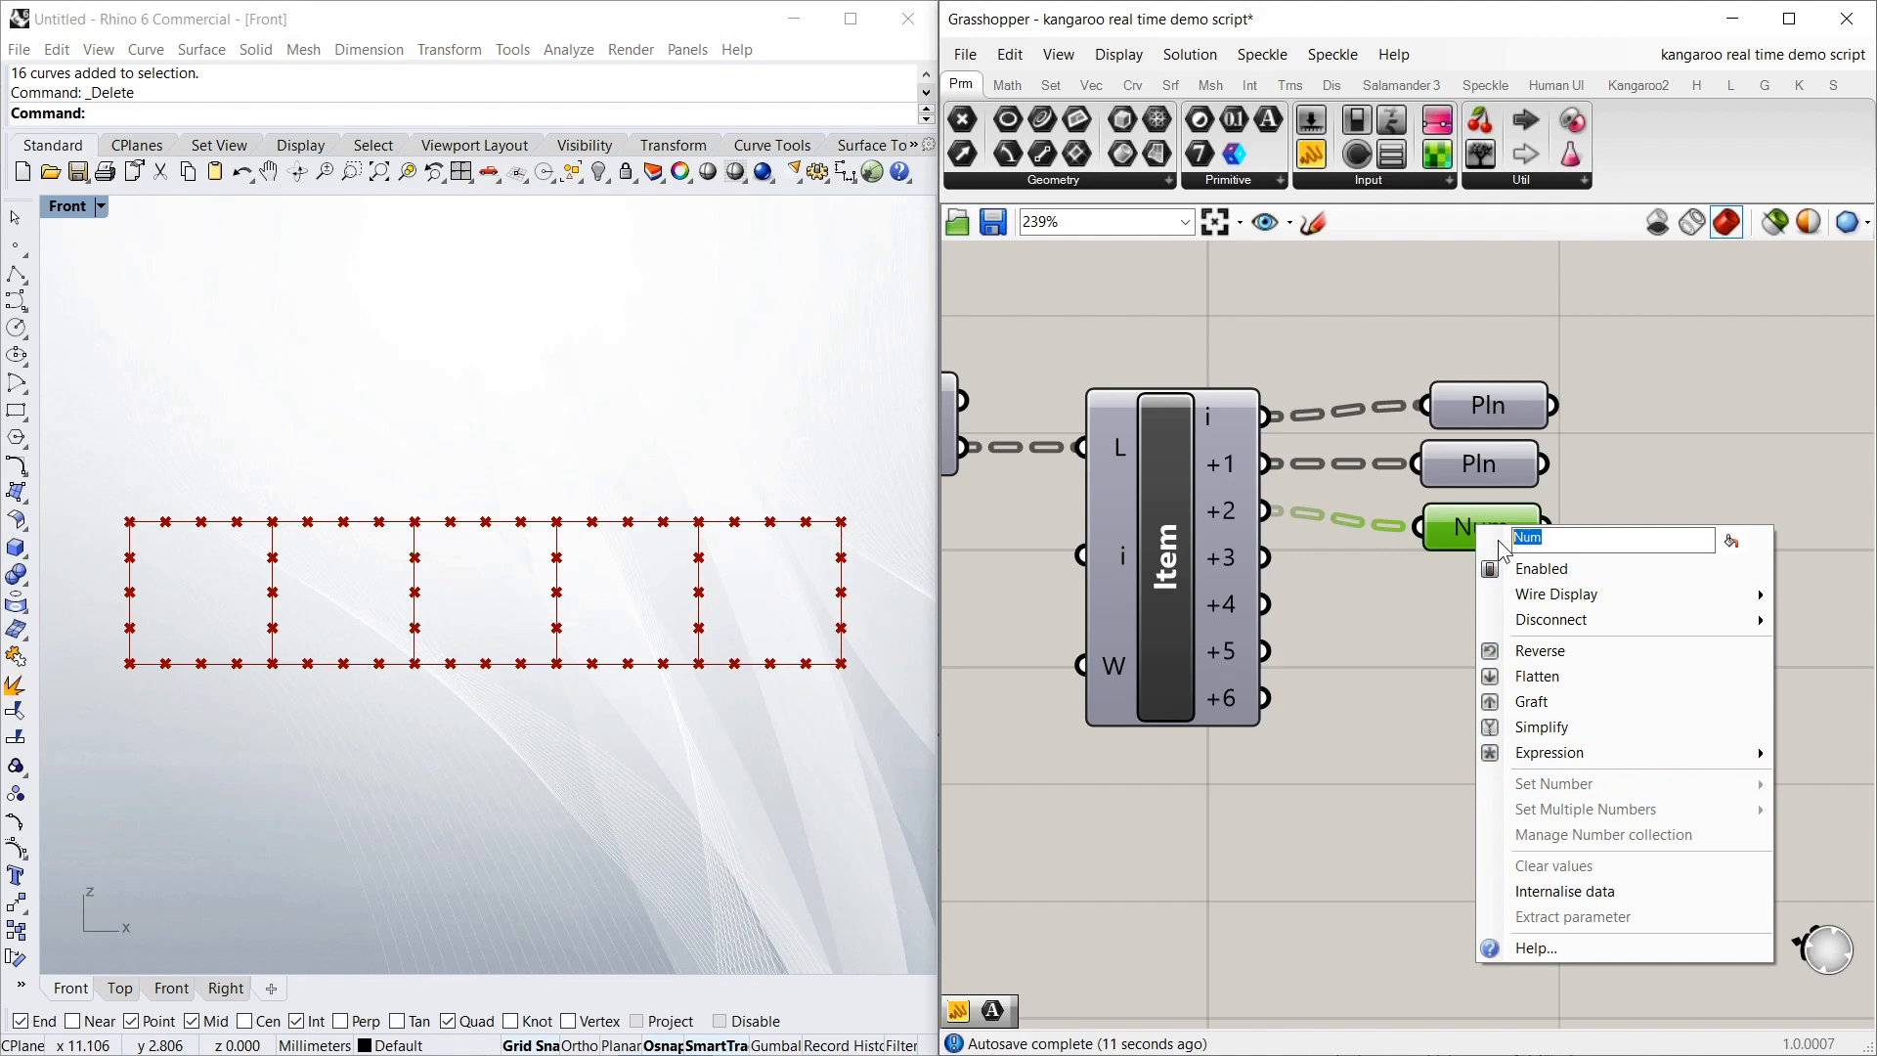
pyautogui.write('MxA')
pyautogui.press('Return')
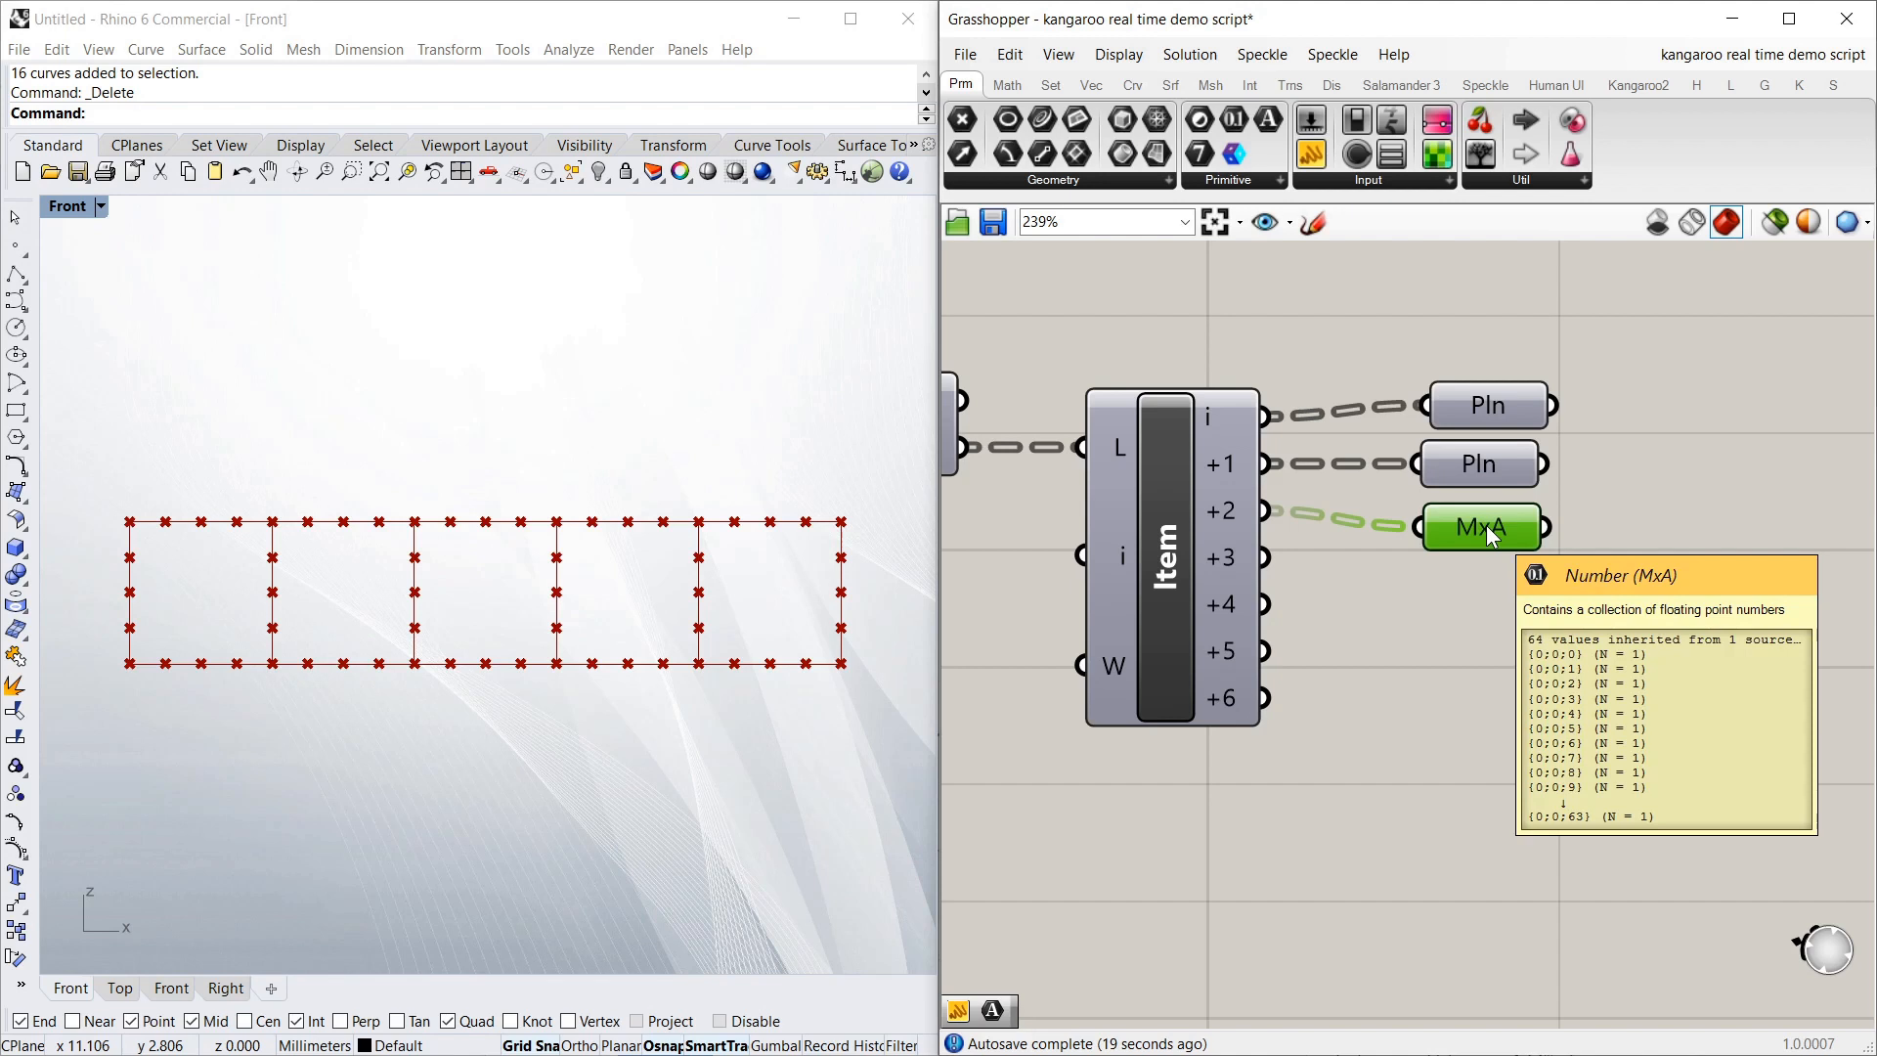
pyautogui.keyDown('alt'); pyautogui.moveTo(1509, 541); pyautogui.dragTo(1521, 589); pyautogui.keyUp('alt')
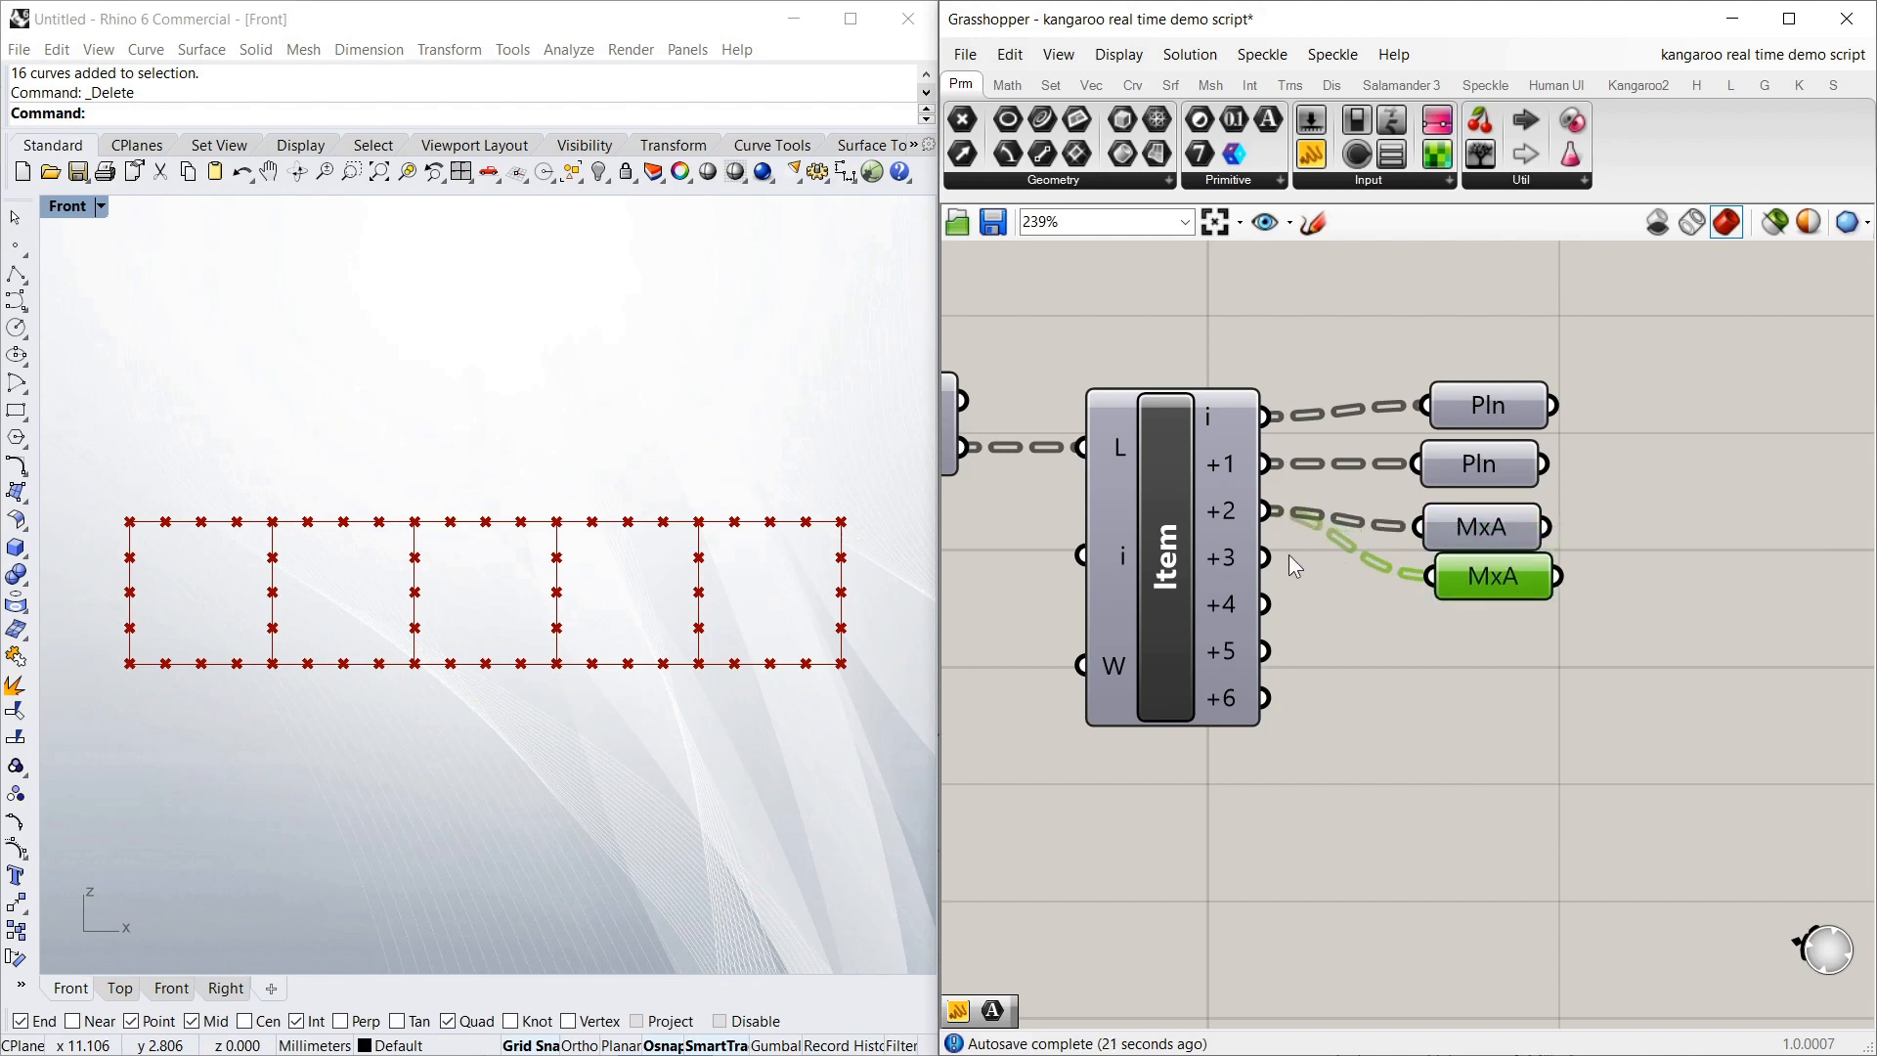
# Connect the List Item's +3 output to the duplicated Number parameter and rename it MxB
pyautogui.moveTo(1265, 557); pyautogui.dragTo(1427, 576)
pyautogui.rightClick(1510, 573)
pyautogui.hotkey('shift', 'Left')
pyautogui.write('B')
pyautogui.press('Return')
pyautogui.click(1494, 584)
# Duplicate MxA below MxB, connected to the List Item's +4 output, and rename the copy MyA
pyautogui.keyDown('alt'); pyautogui.moveTo(1501, 546); pyautogui.dragTo(1469, 637); pyautogui.keyUp('alt')
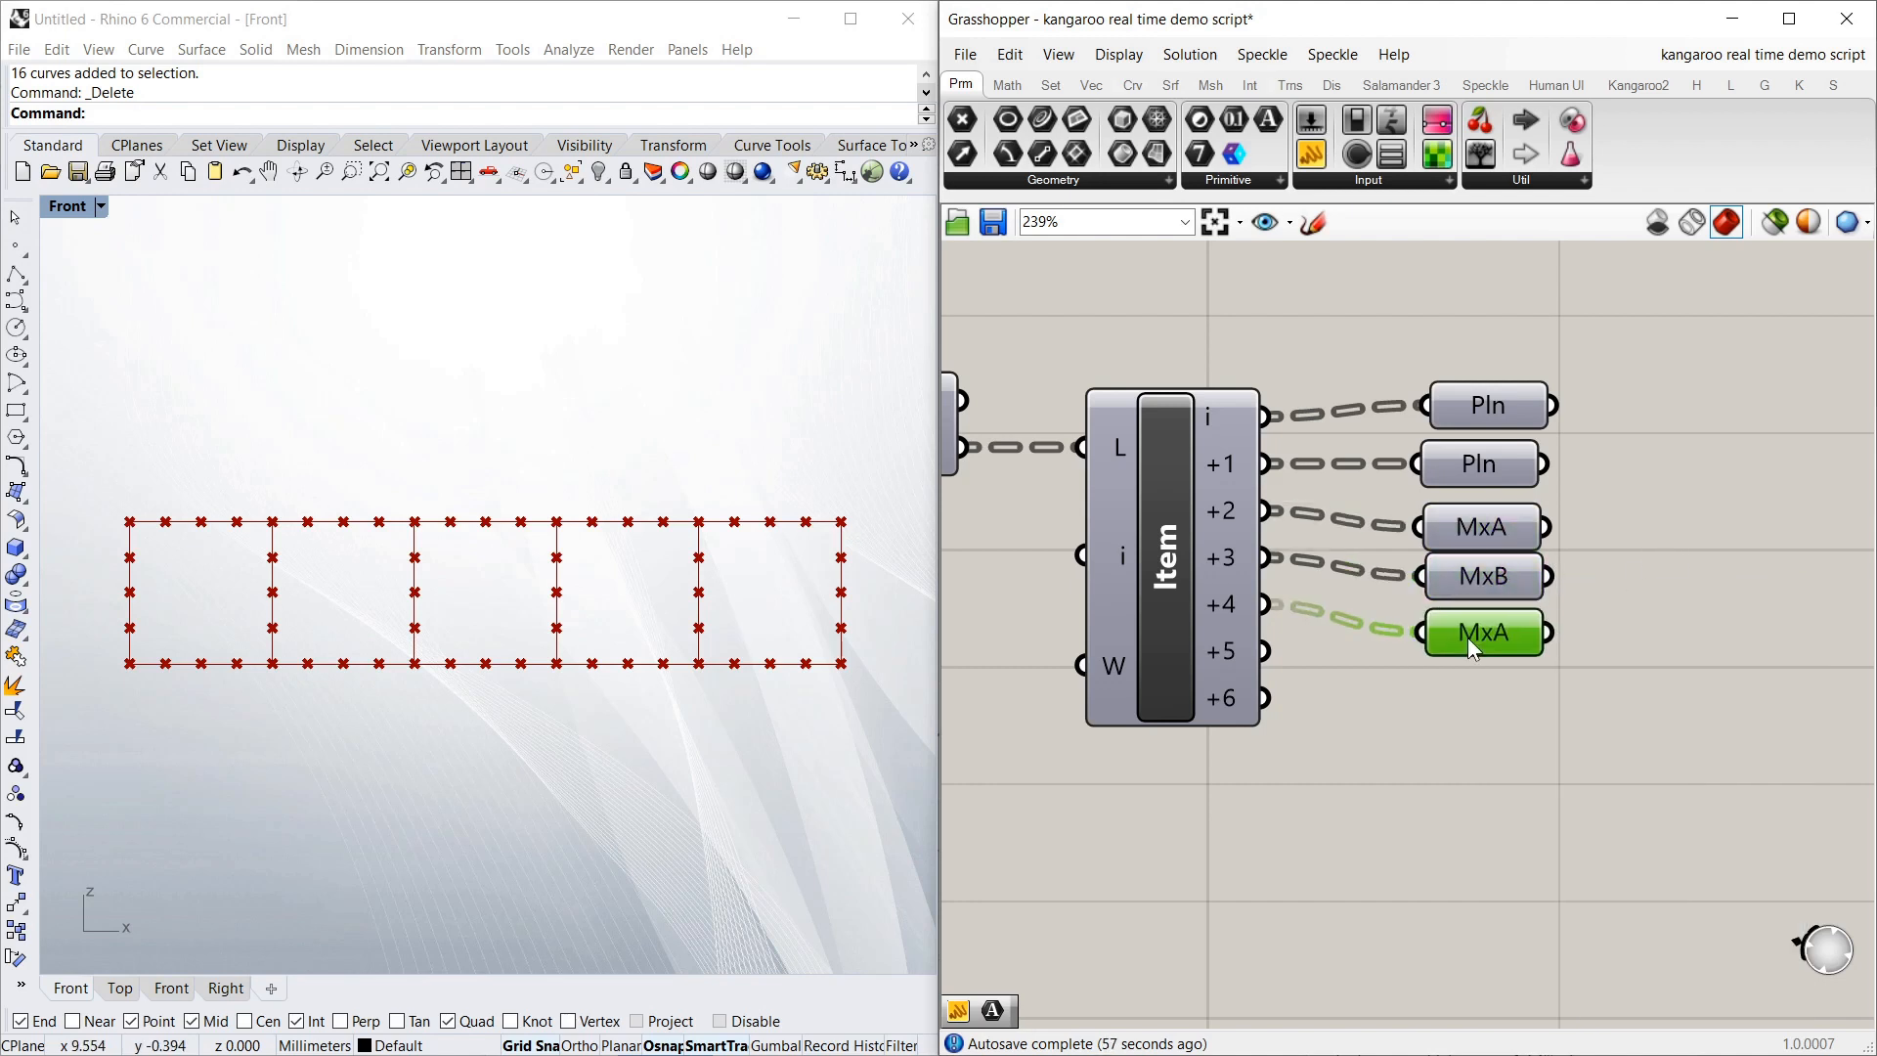
pyautogui.rightClick(1502, 639)
pyautogui.moveTo(1533, 629); pyautogui.dragTo(1541, 638)
pyautogui.write('yA')
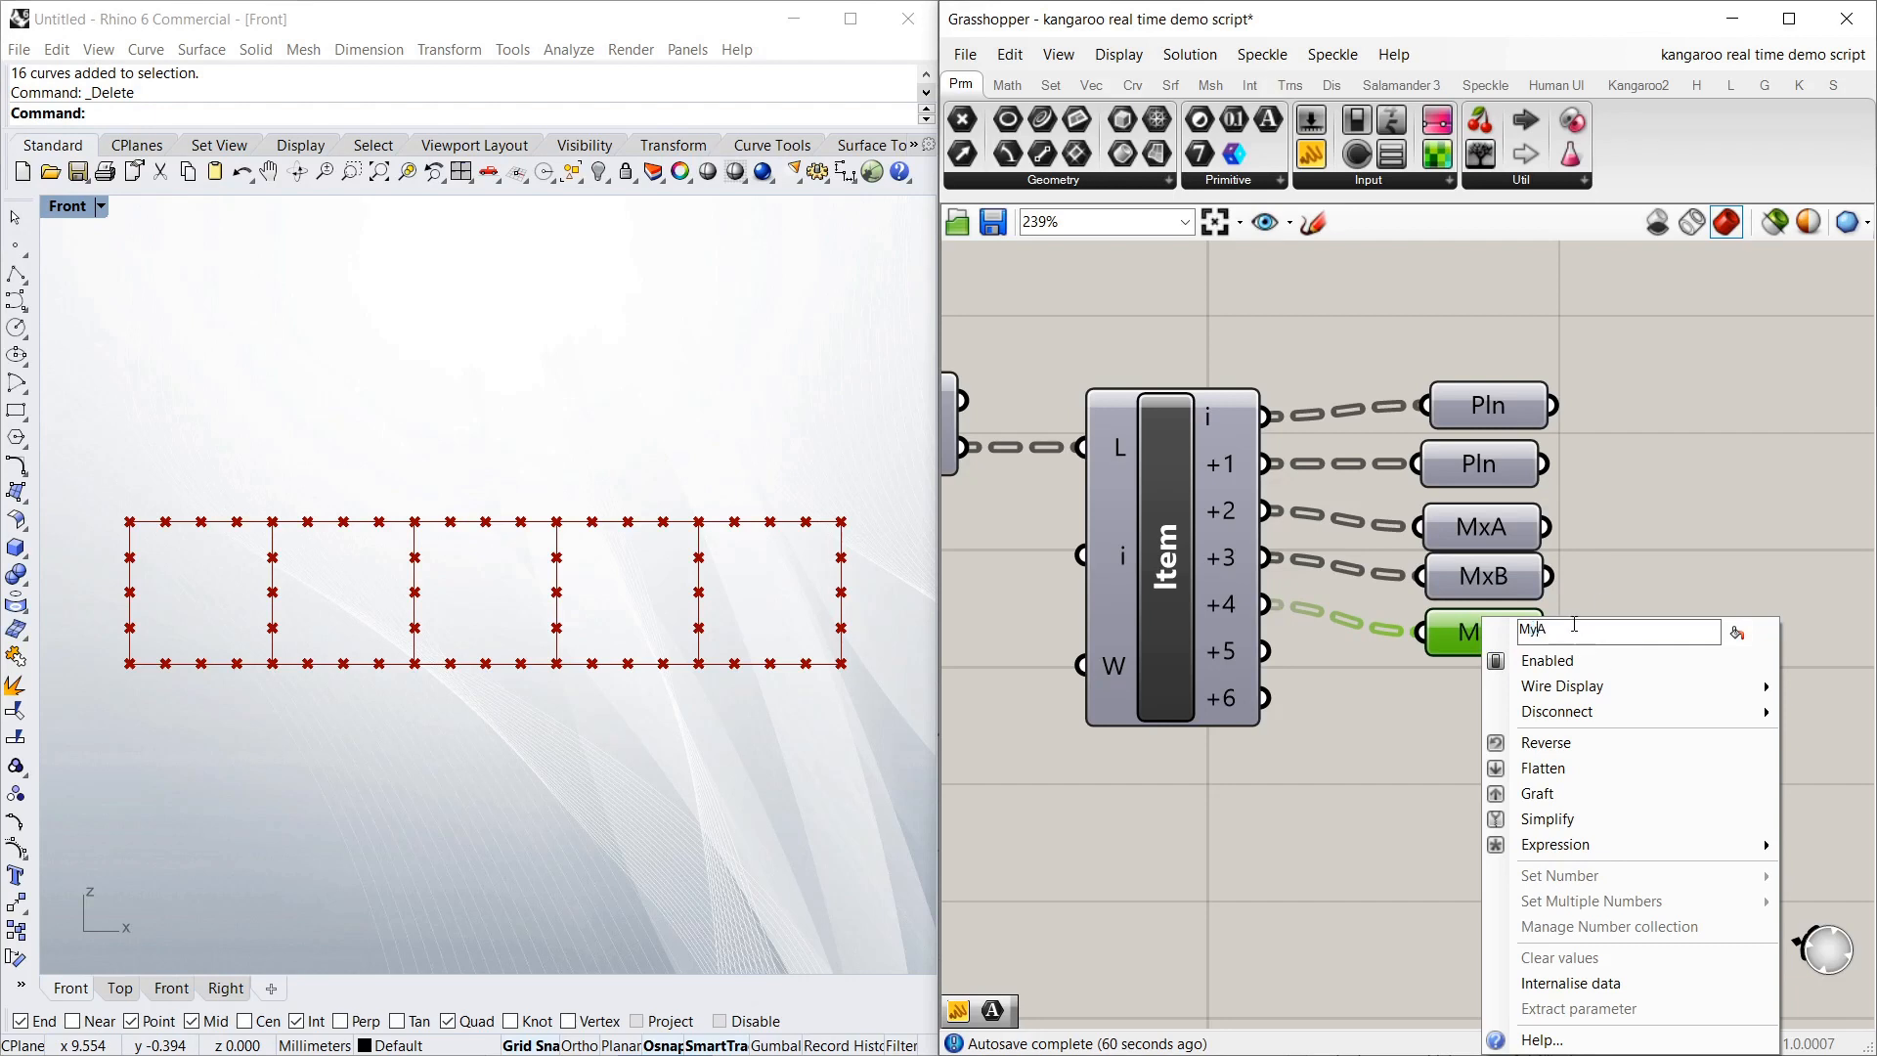
pyautogui.press('Return')
# Duplicate MxB below MyA, rename the copy MyB and connect the List Item's +5 output to it
pyautogui.click(1482, 576)
pyautogui.keyDown('alt'); pyautogui.moveTo(1481, 573); pyautogui.dragTo(1481, 669); pyautogui.keyUp('alt')
pyautogui.rightClick(1486, 686)
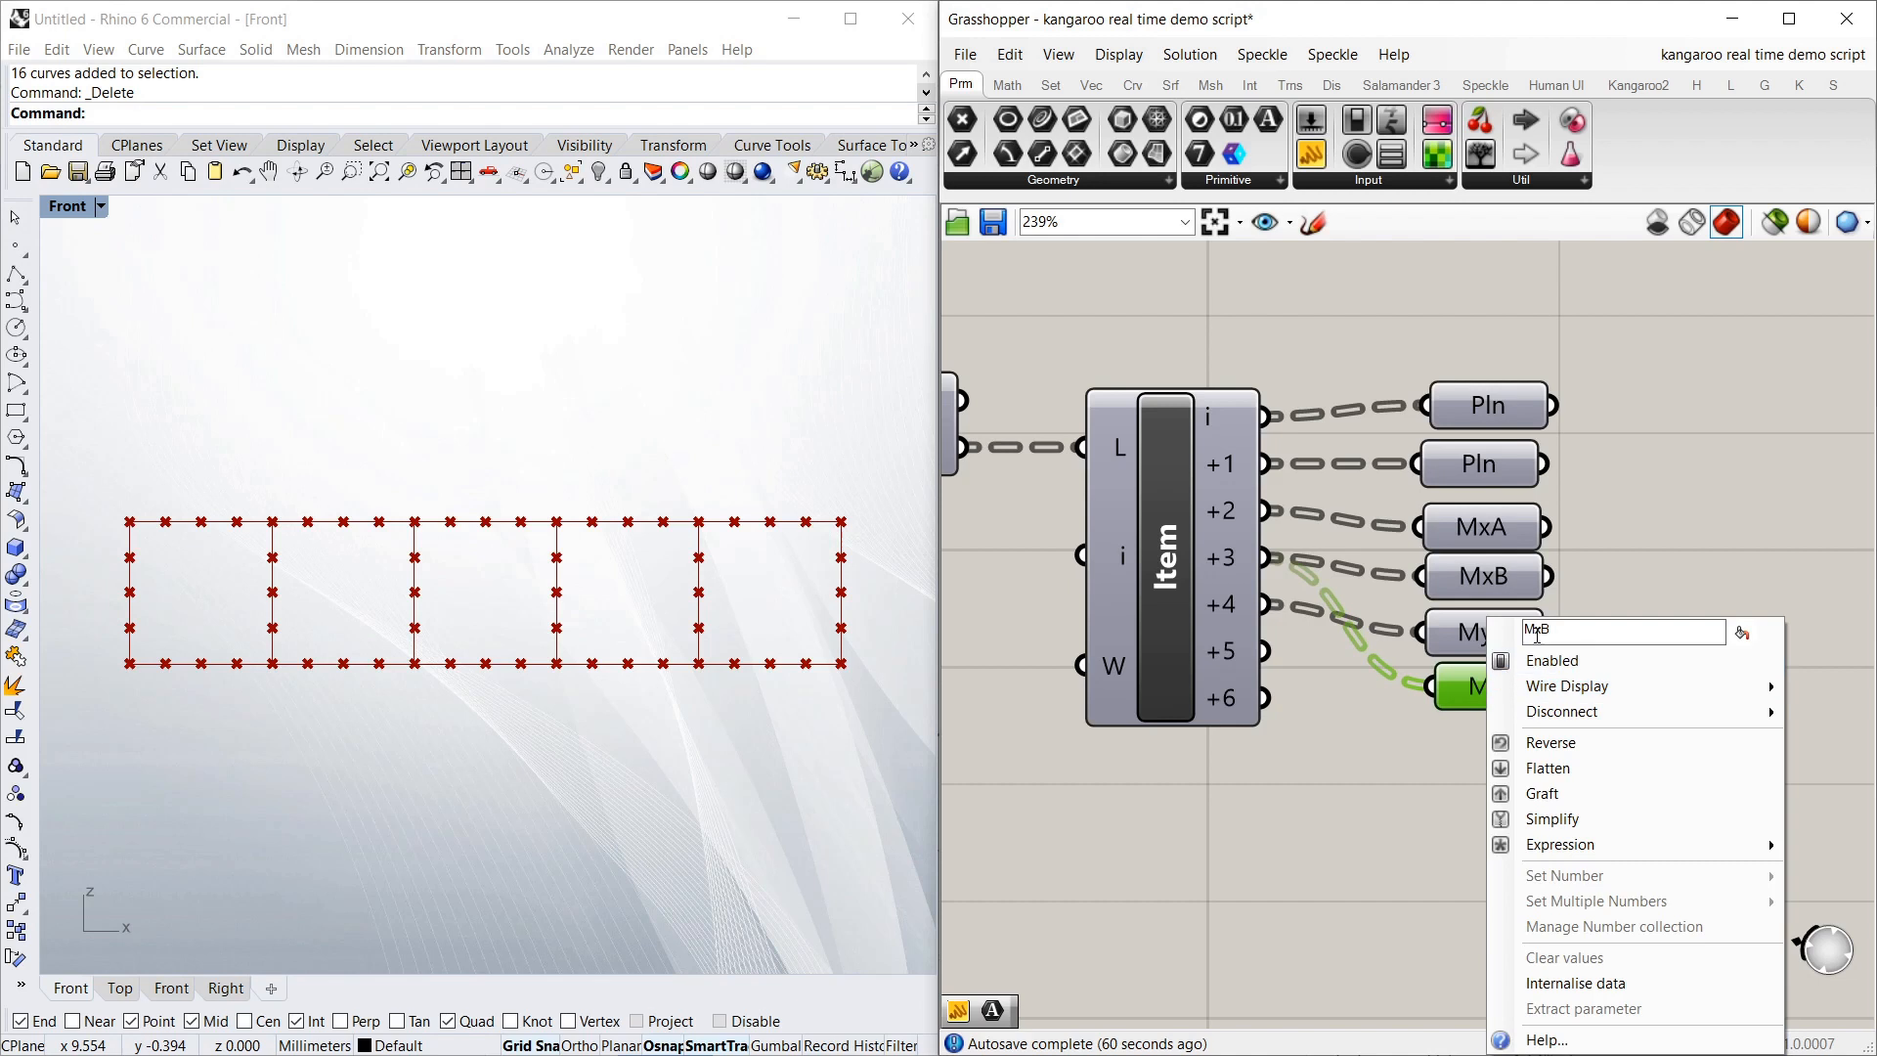
pyautogui.write('y')
pyautogui.press('Return')
pyautogui.click(1499, 690)
pyautogui.moveTo(1265, 650); pyautogui.dragTo(1430, 686)
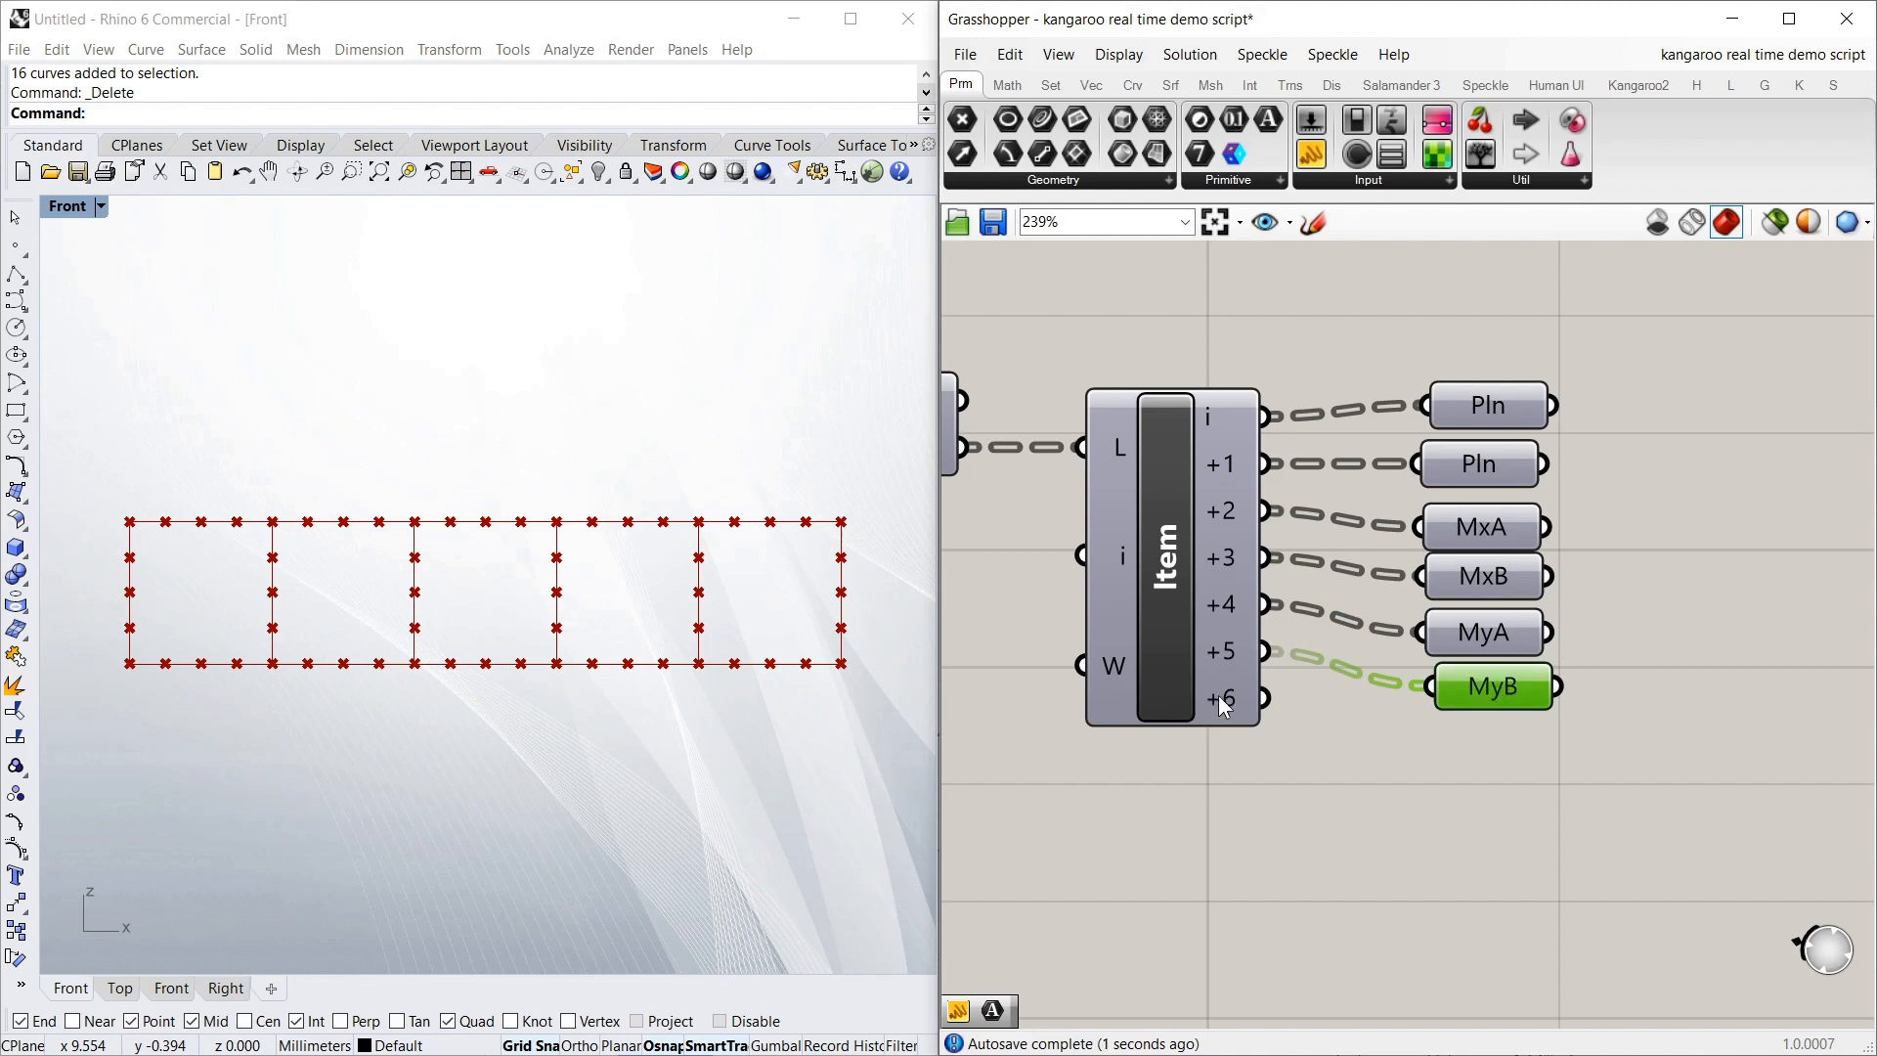
# Duplicate MyB directly below, connect the List Item's +6 output to the copy and rename it Torsion
pyautogui.keyDown('alt'); pyautogui.moveTo(1471, 688); pyautogui.dragTo(1474, 747); pyautogui.keyUp('alt')
pyautogui.moveTo(1267, 700); pyautogui.dragTo(1430, 745)
pyautogui.rightClick(1493, 749)
pyautogui.moveTo(1582, 629); pyautogui.dragTo(1447, 639)
pyautogui.write('T')
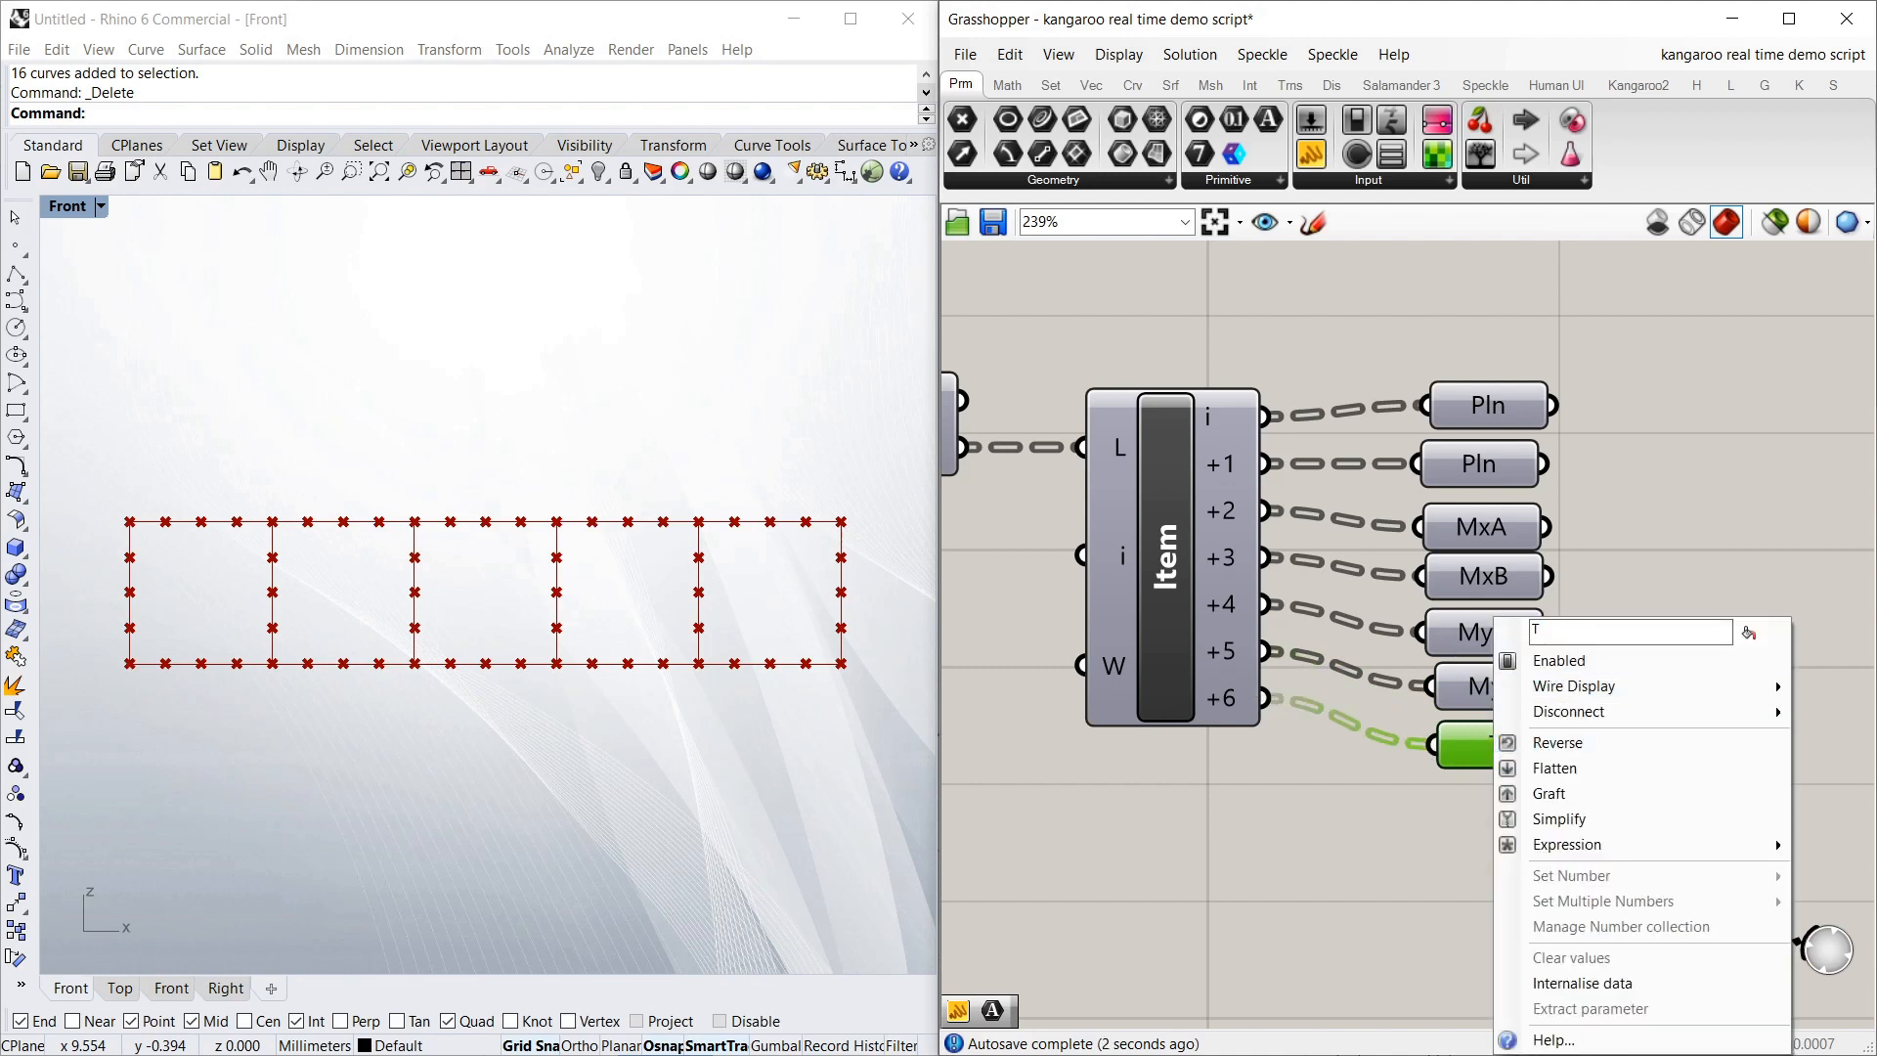
pyautogui.write('orsion')
pyautogui.press('Return')
# Align the Plane and Number parameters in one column and distribute them evenly in height
pyautogui.moveTo(1619, 782); pyautogui.dragTo(1408, 354)
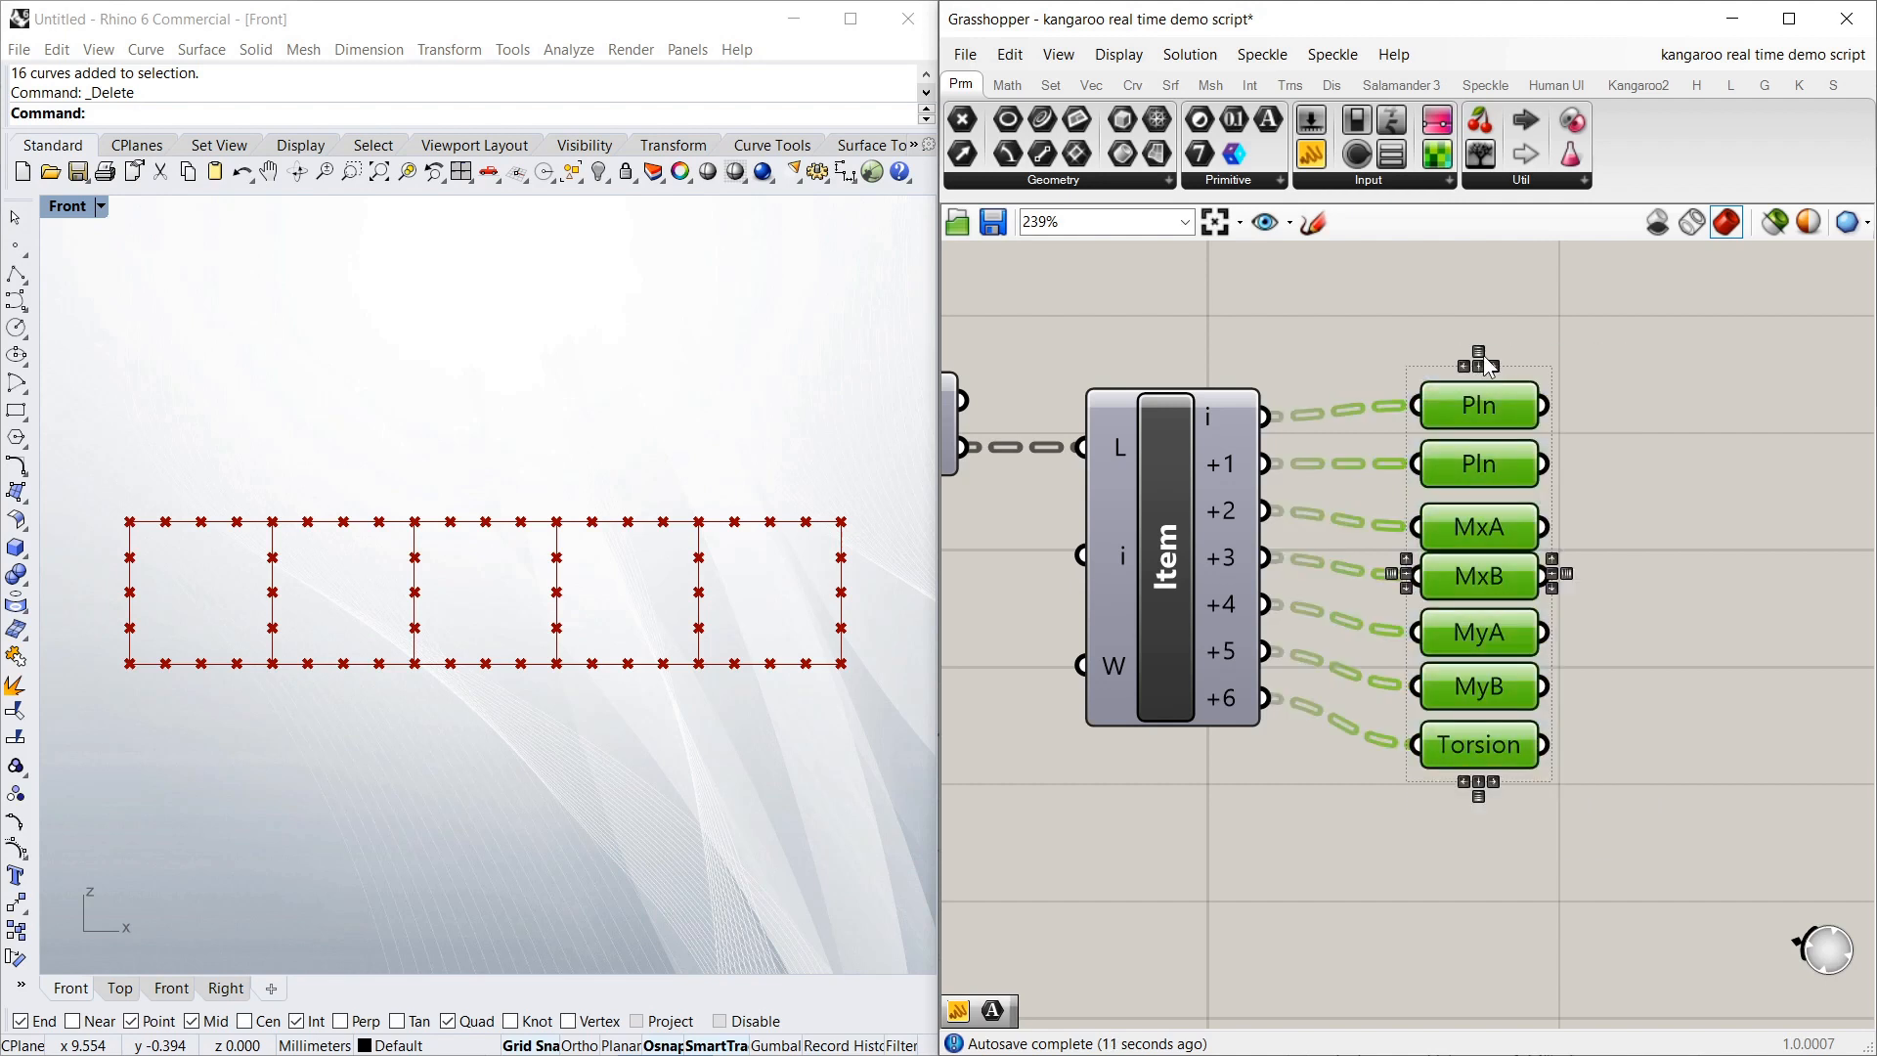
pyautogui.click(1480, 353)
pyautogui.click(1393, 362)
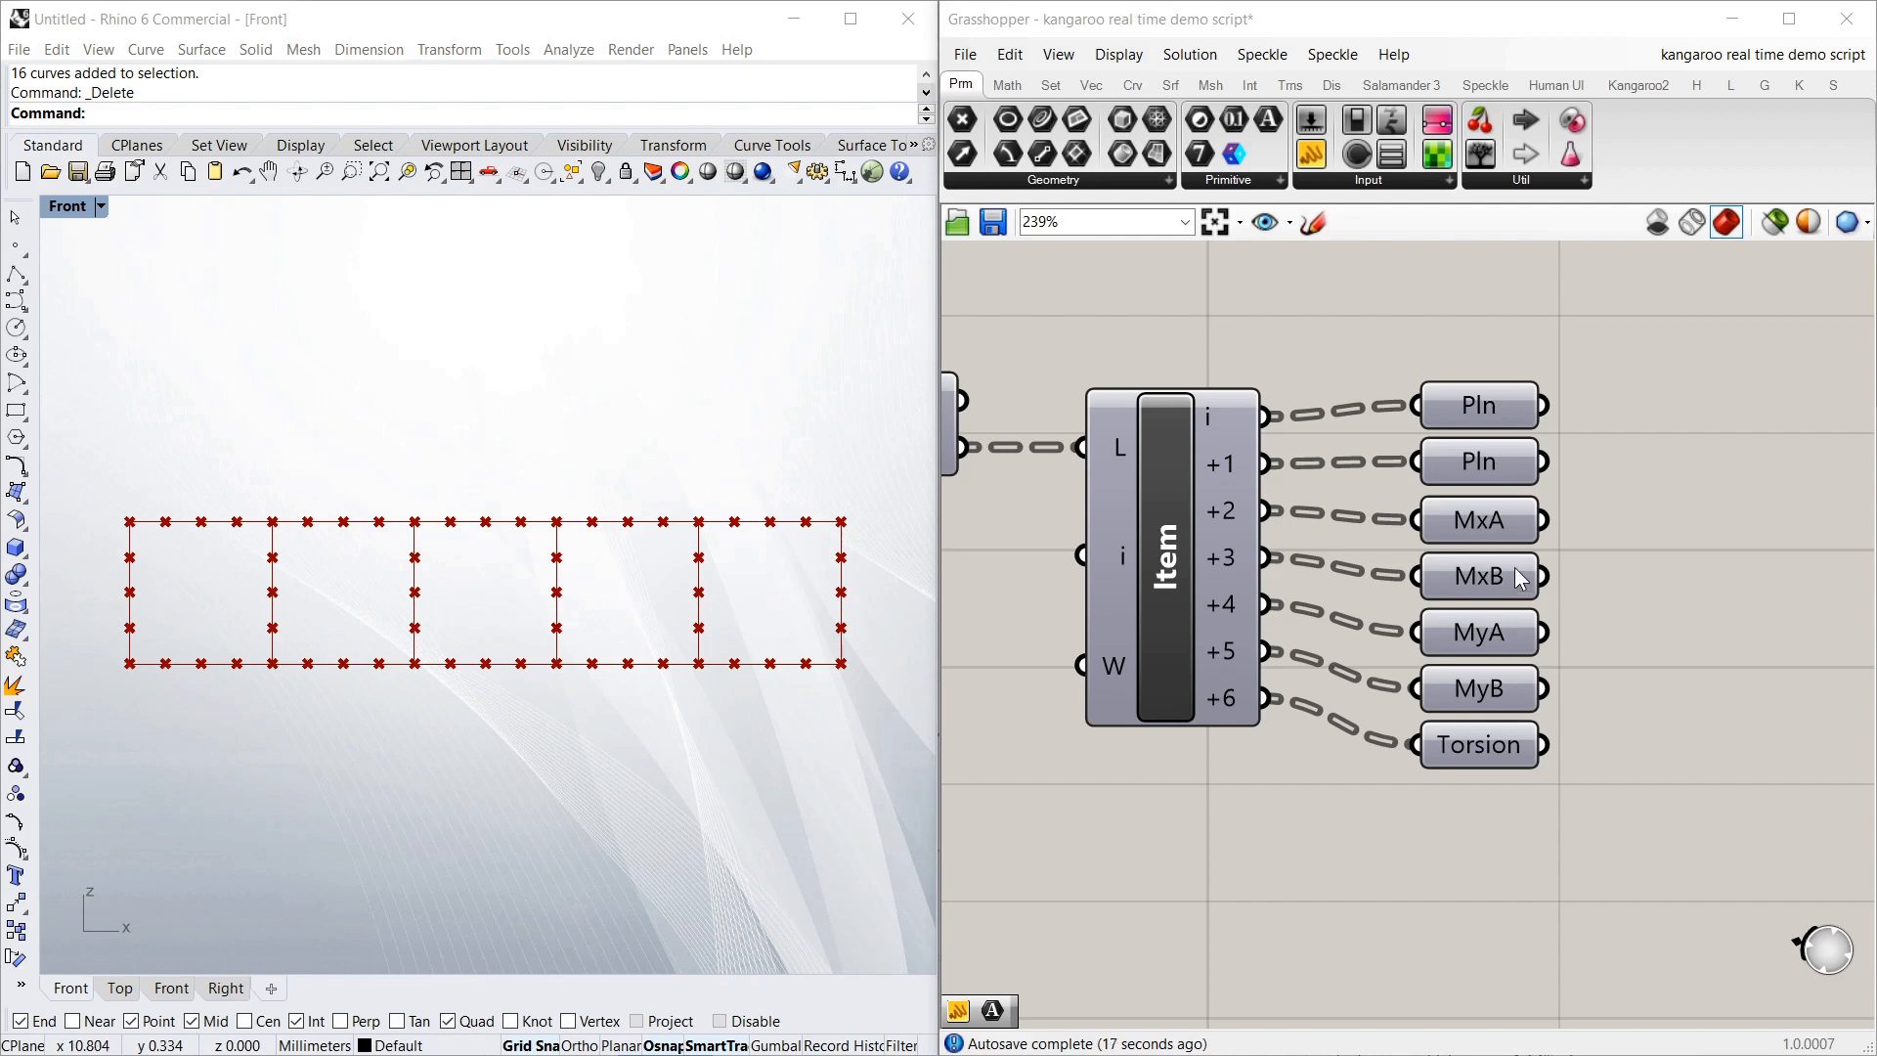
pyautogui.click(1689, 531)
# Apply Simplify to the List Item's L input
pyautogui.moveTo(1724, 414); pyautogui.dragTo(1484, 480, button='right')
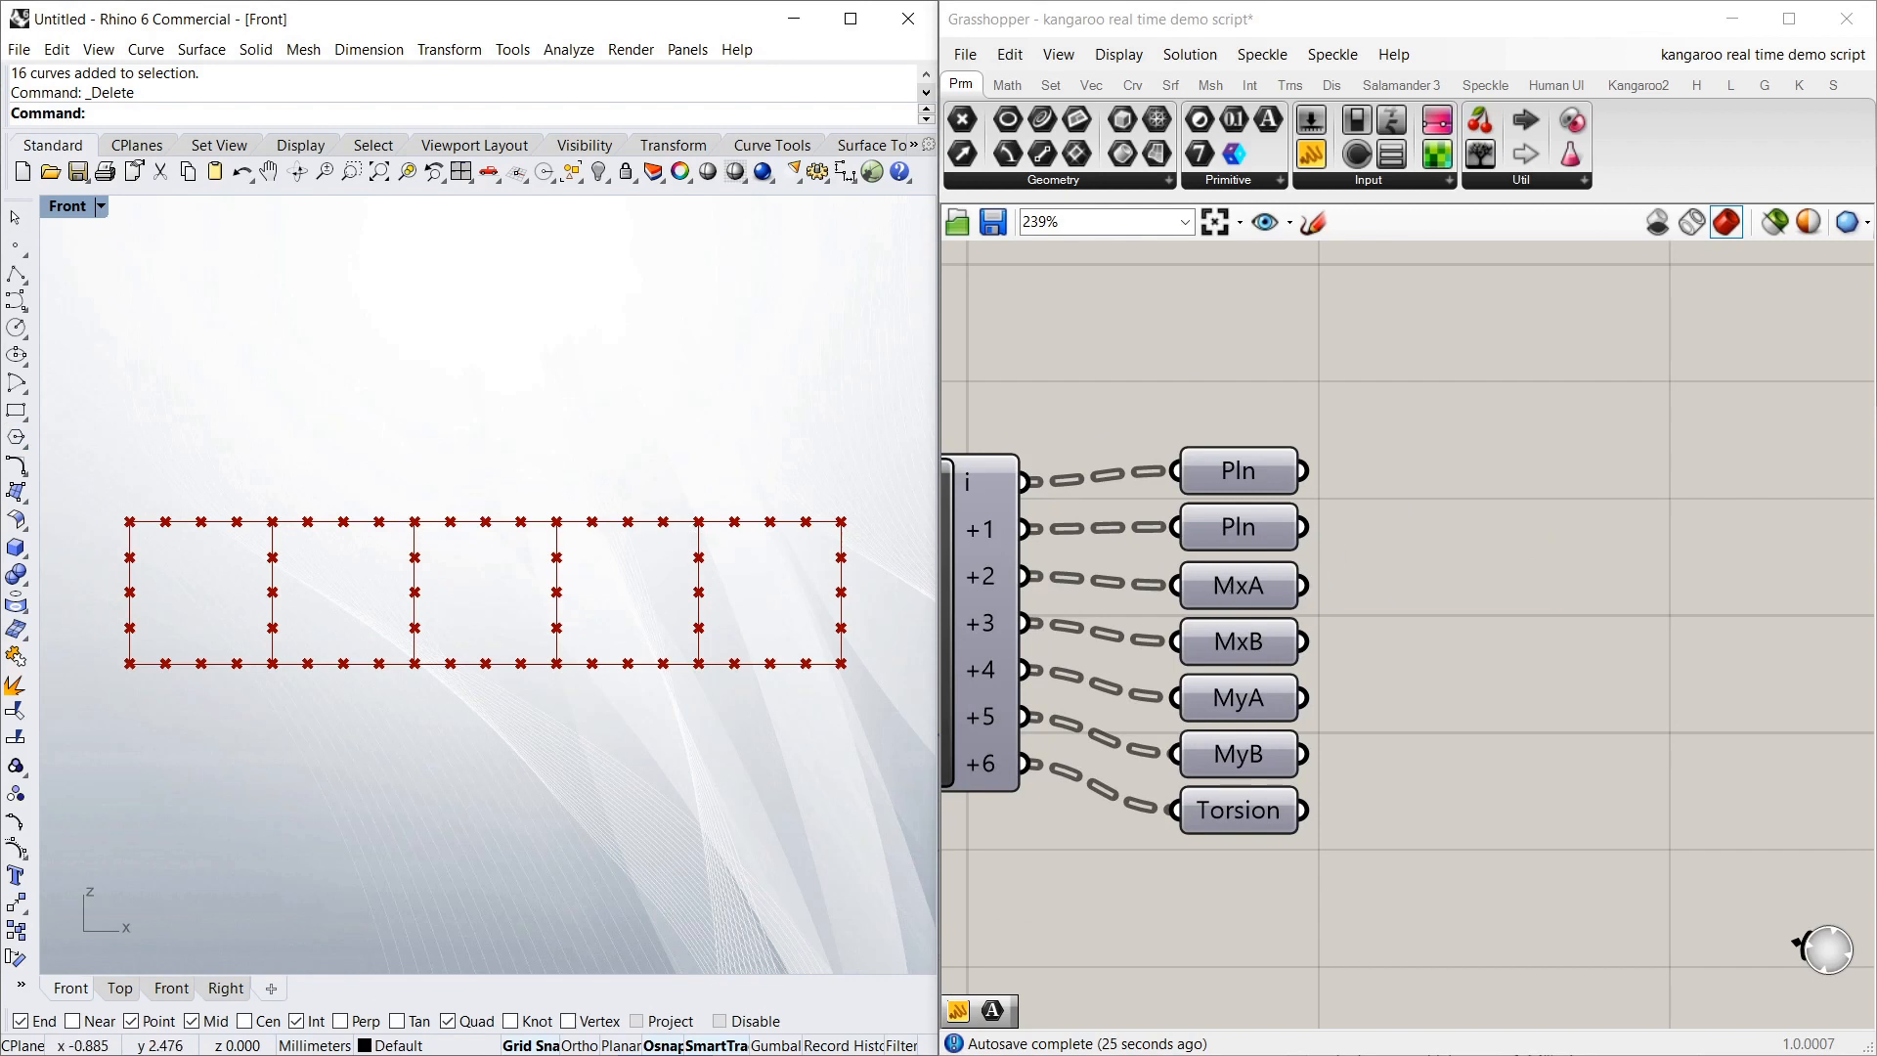
pyautogui.moveTo(1261, 638)
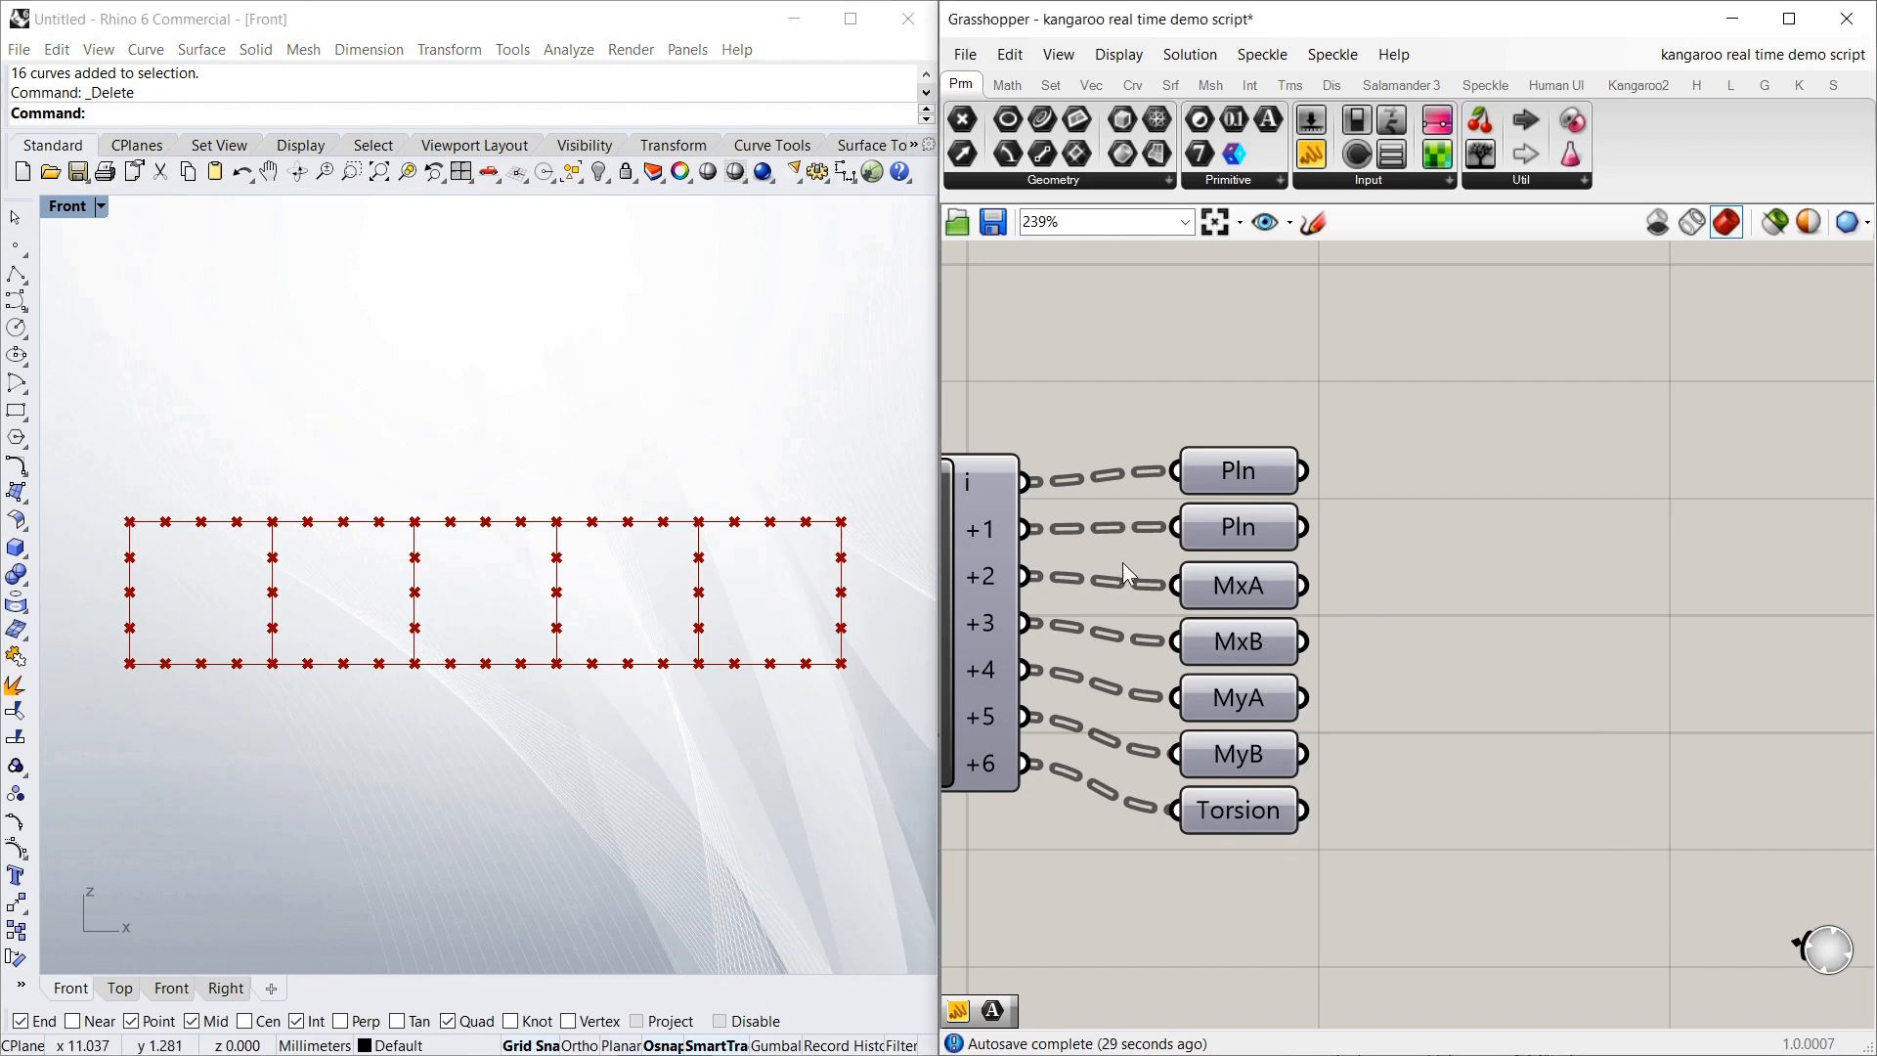
pyautogui.moveTo(1572, 555); pyautogui.dragTo(1824, 576, button='right')
pyautogui.rightClick(1133, 534)
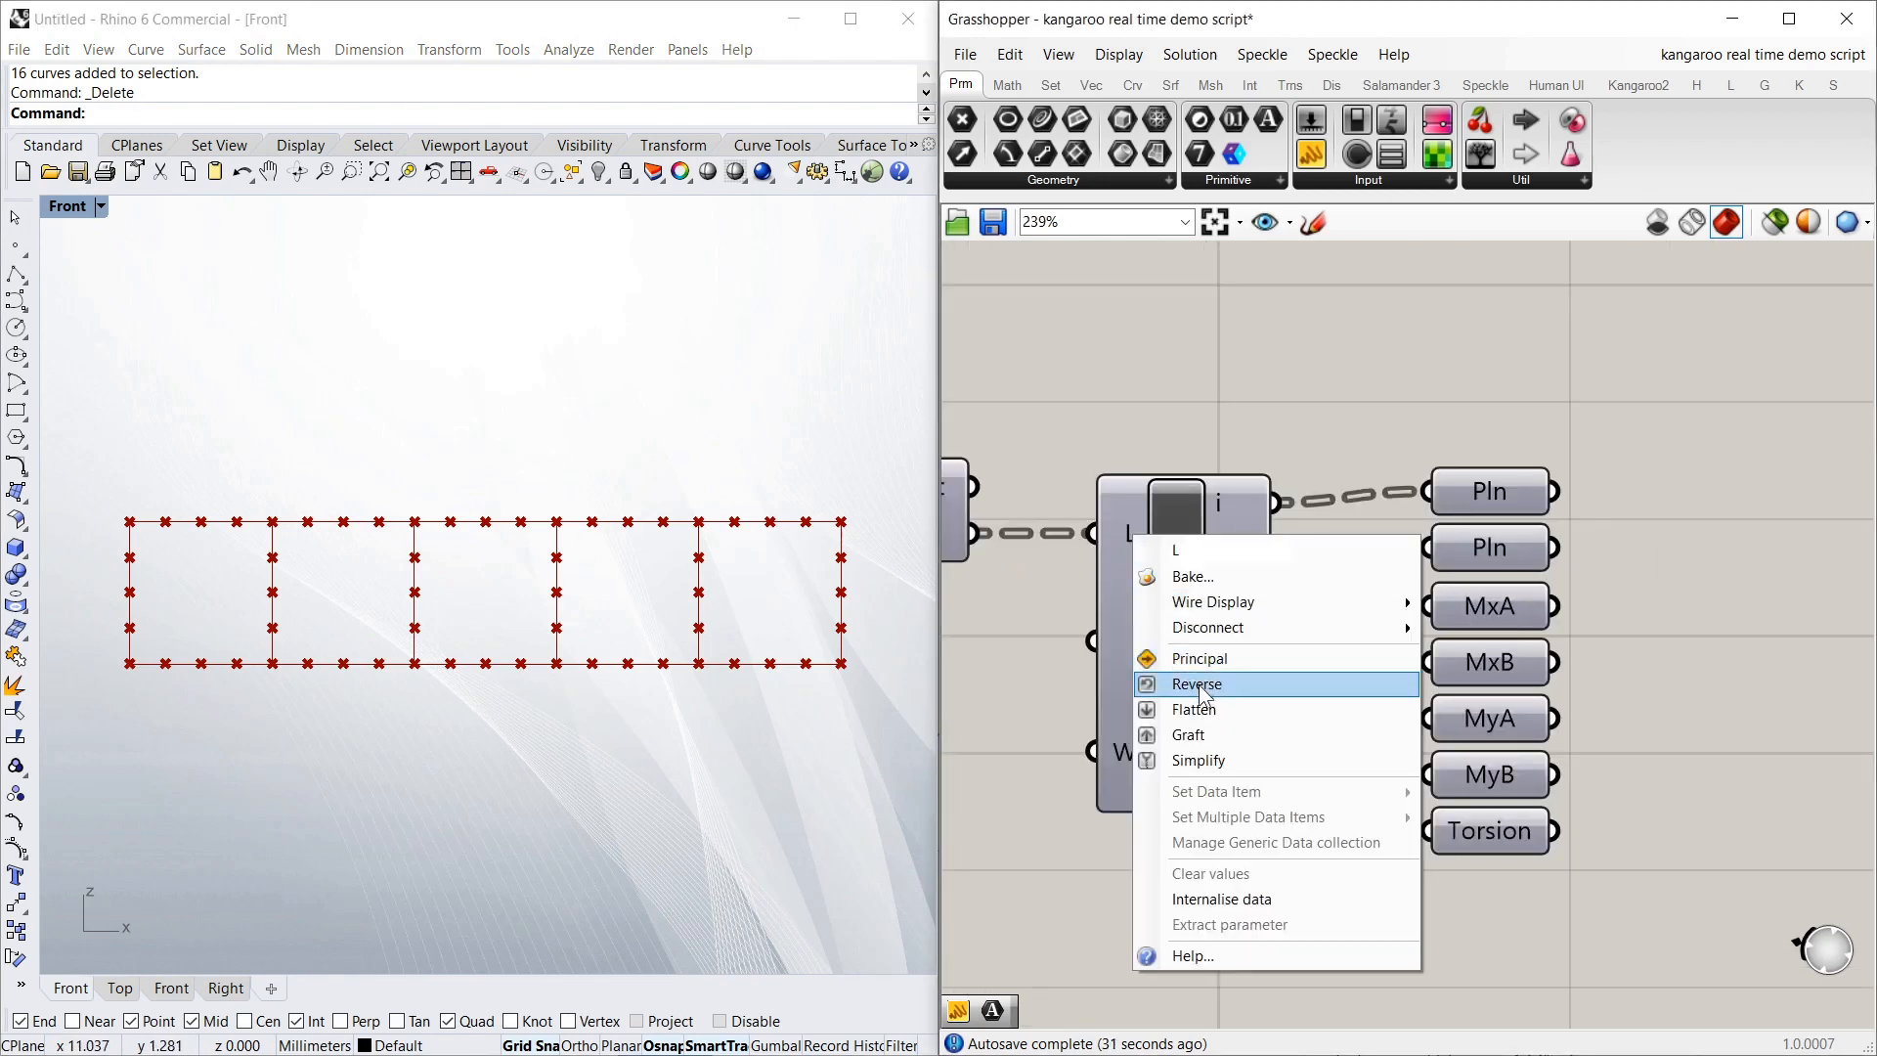
pyautogui.click(1211, 761)
pyautogui.moveTo(1484, 420); pyautogui.dragTo(1455, 418, button='right')
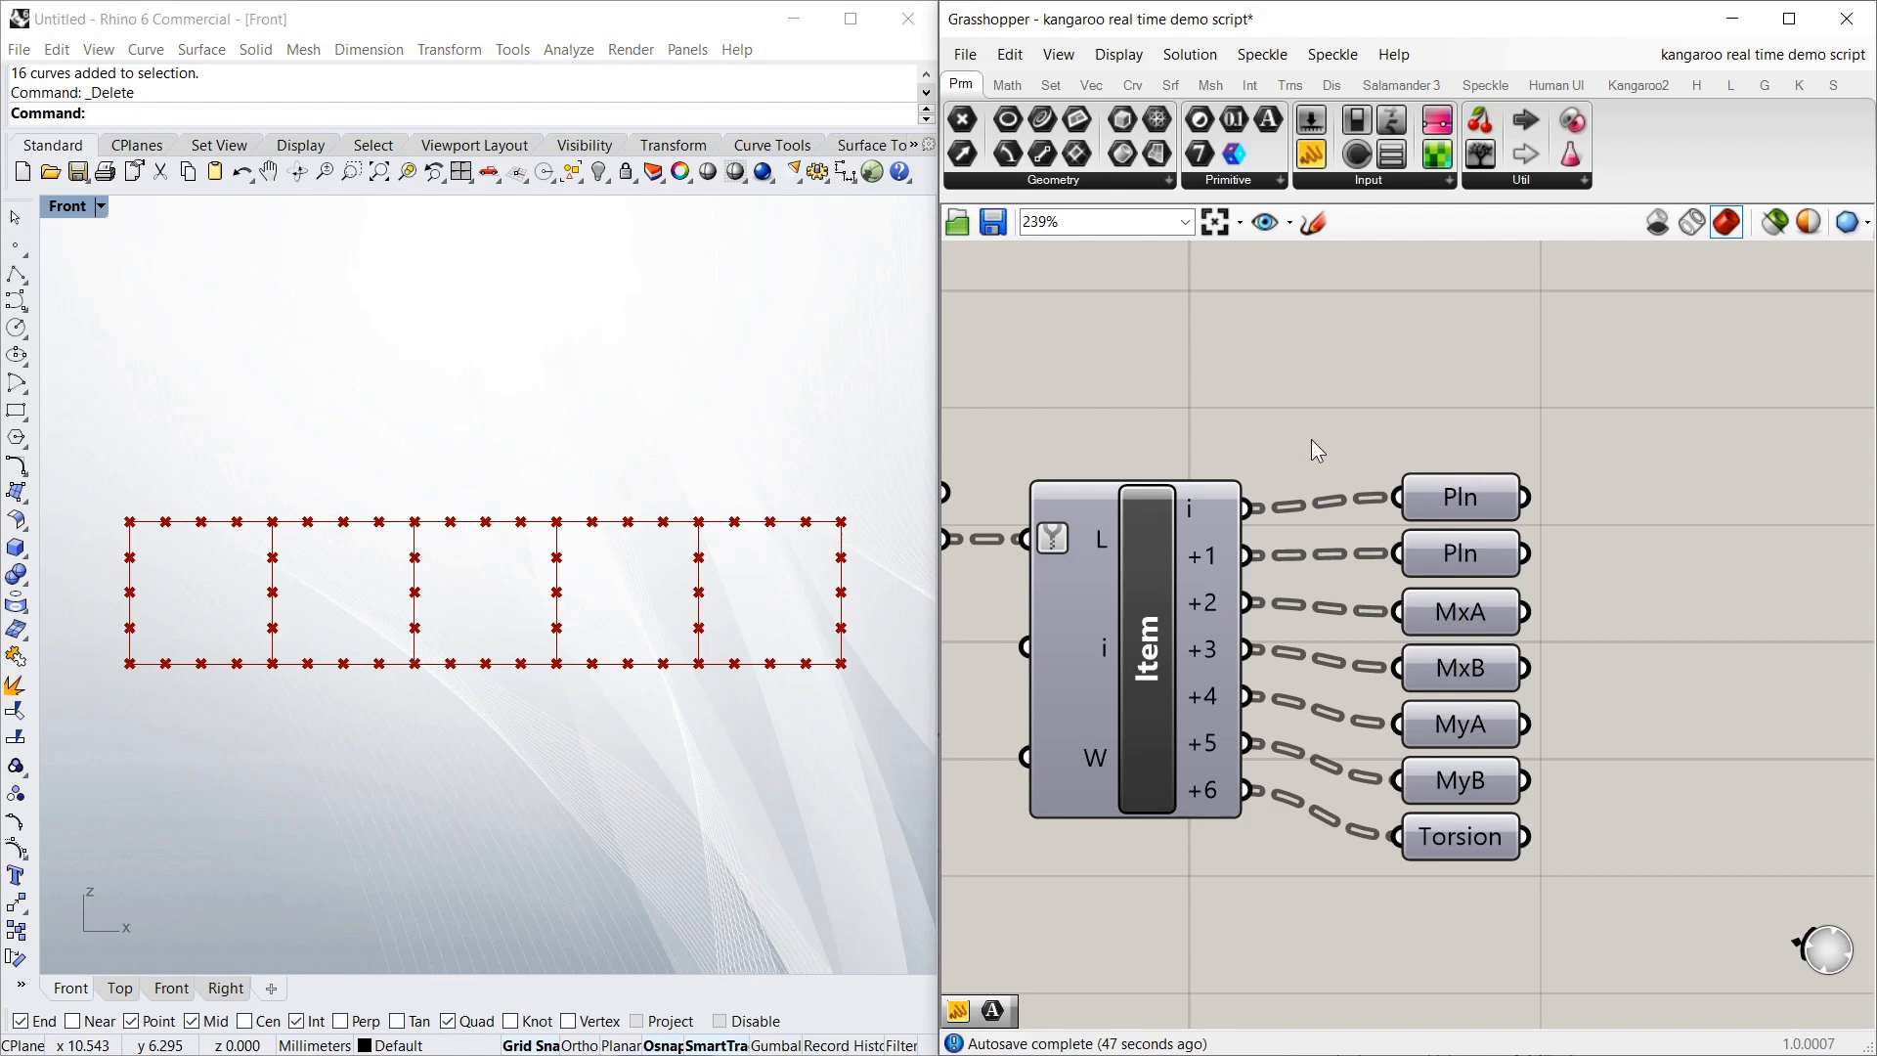
pyautogui.moveTo(1783, 310); pyautogui.dragTo(1635, 370, button='right')
pyautogui.doubleClick(1565, 459)
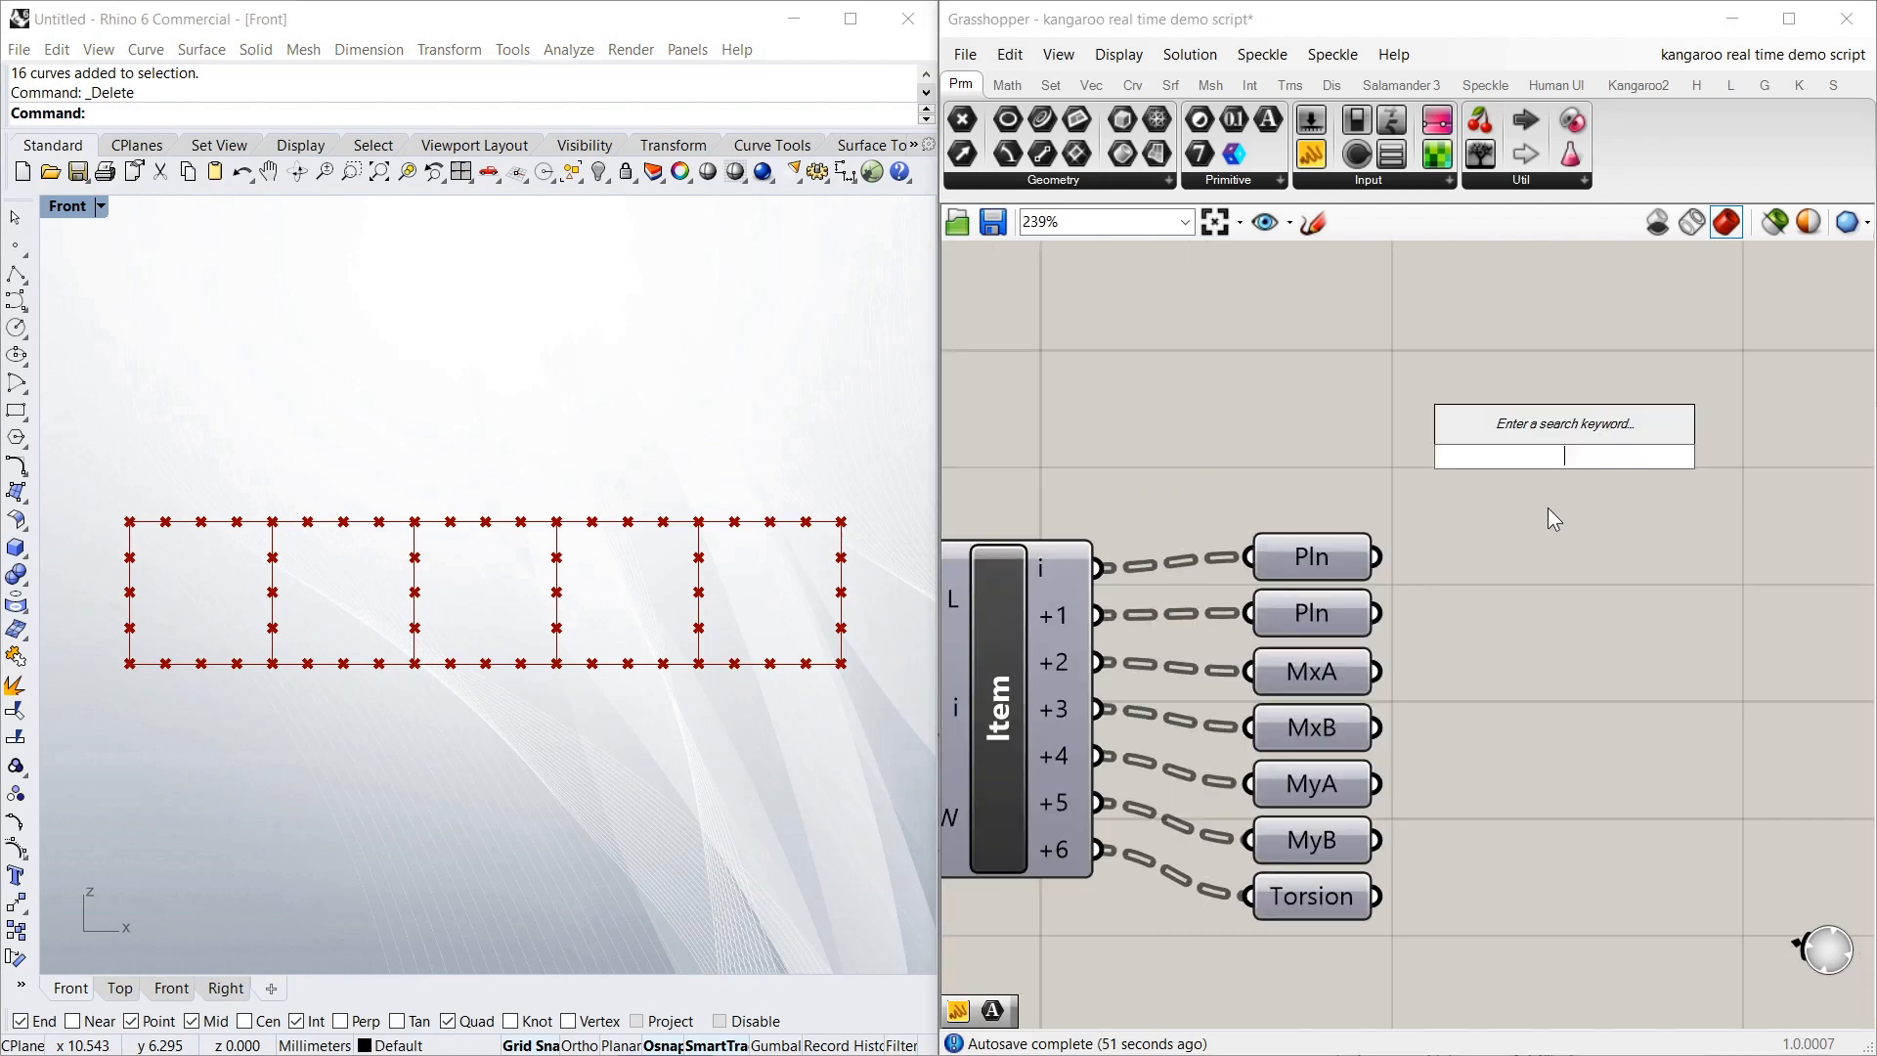
pyautogui.write('li')
pyautogui.press('Return')
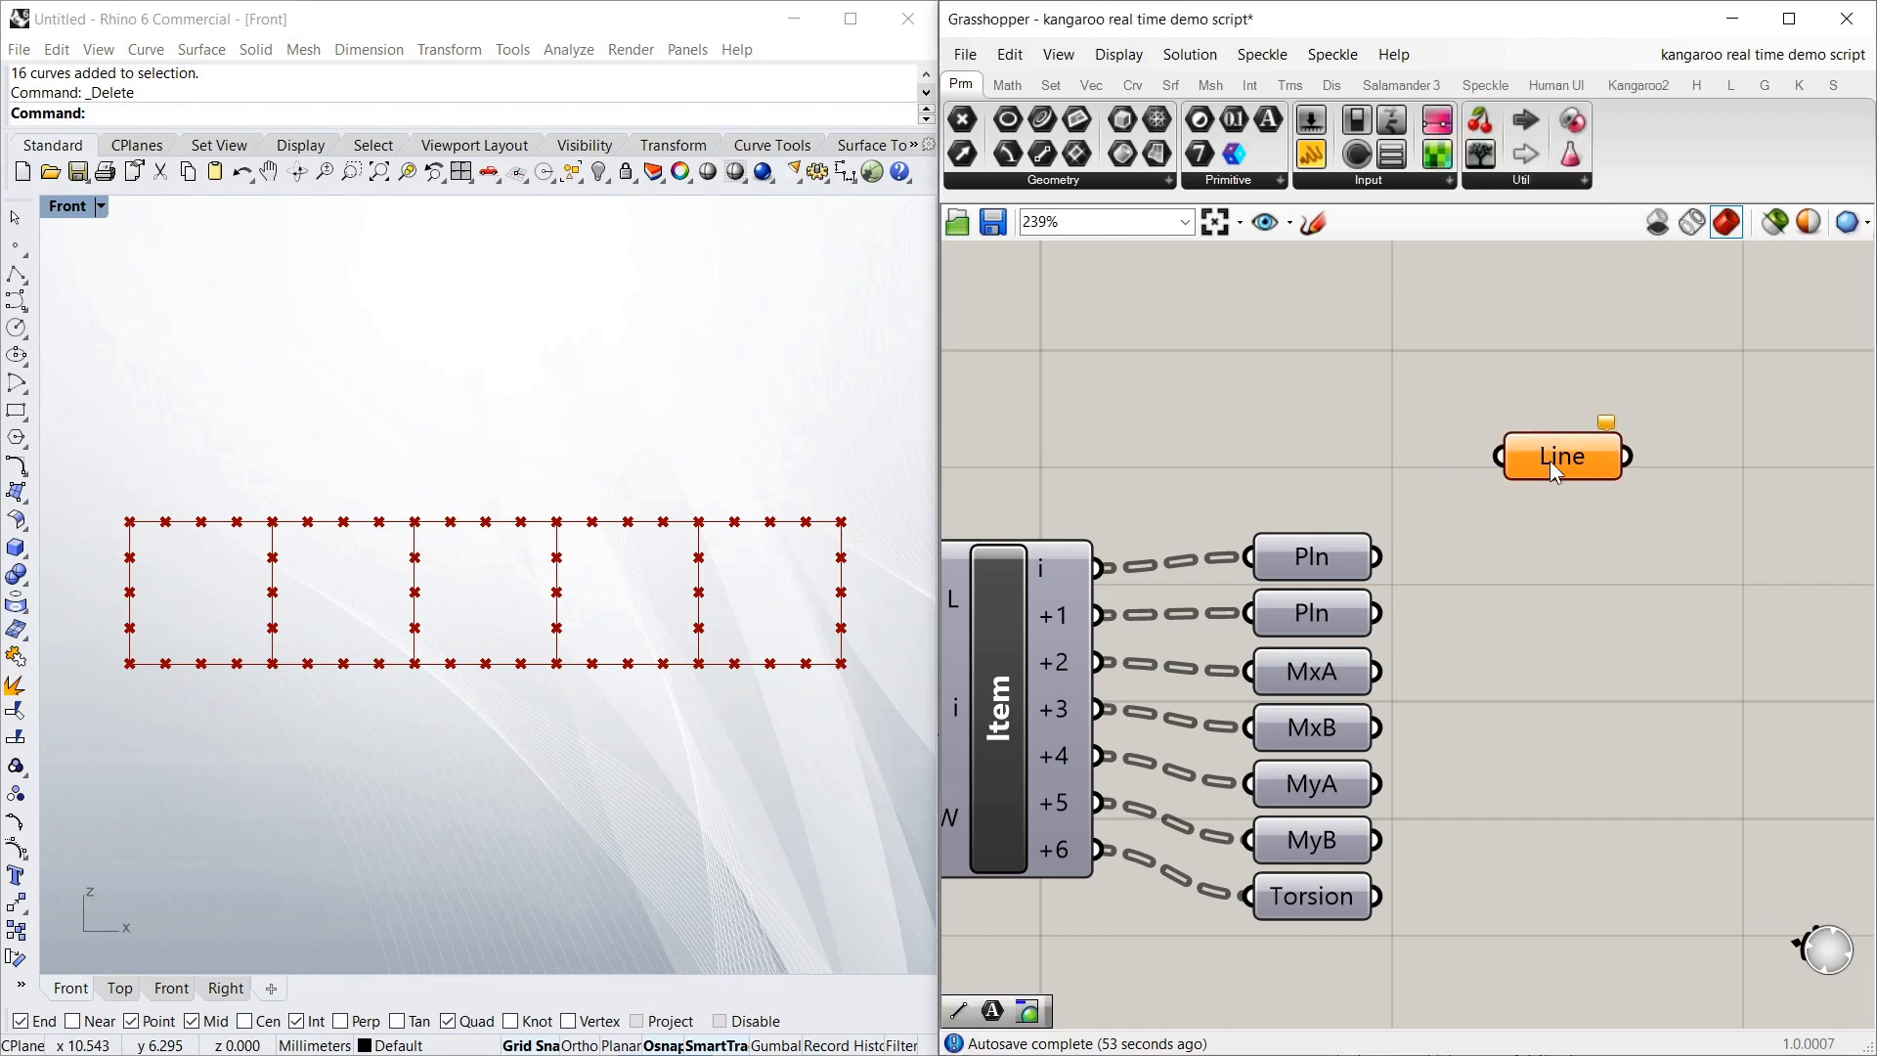
pyautogui.moveTo(1551, 461); pyautogui.dragTo(1664, 436)
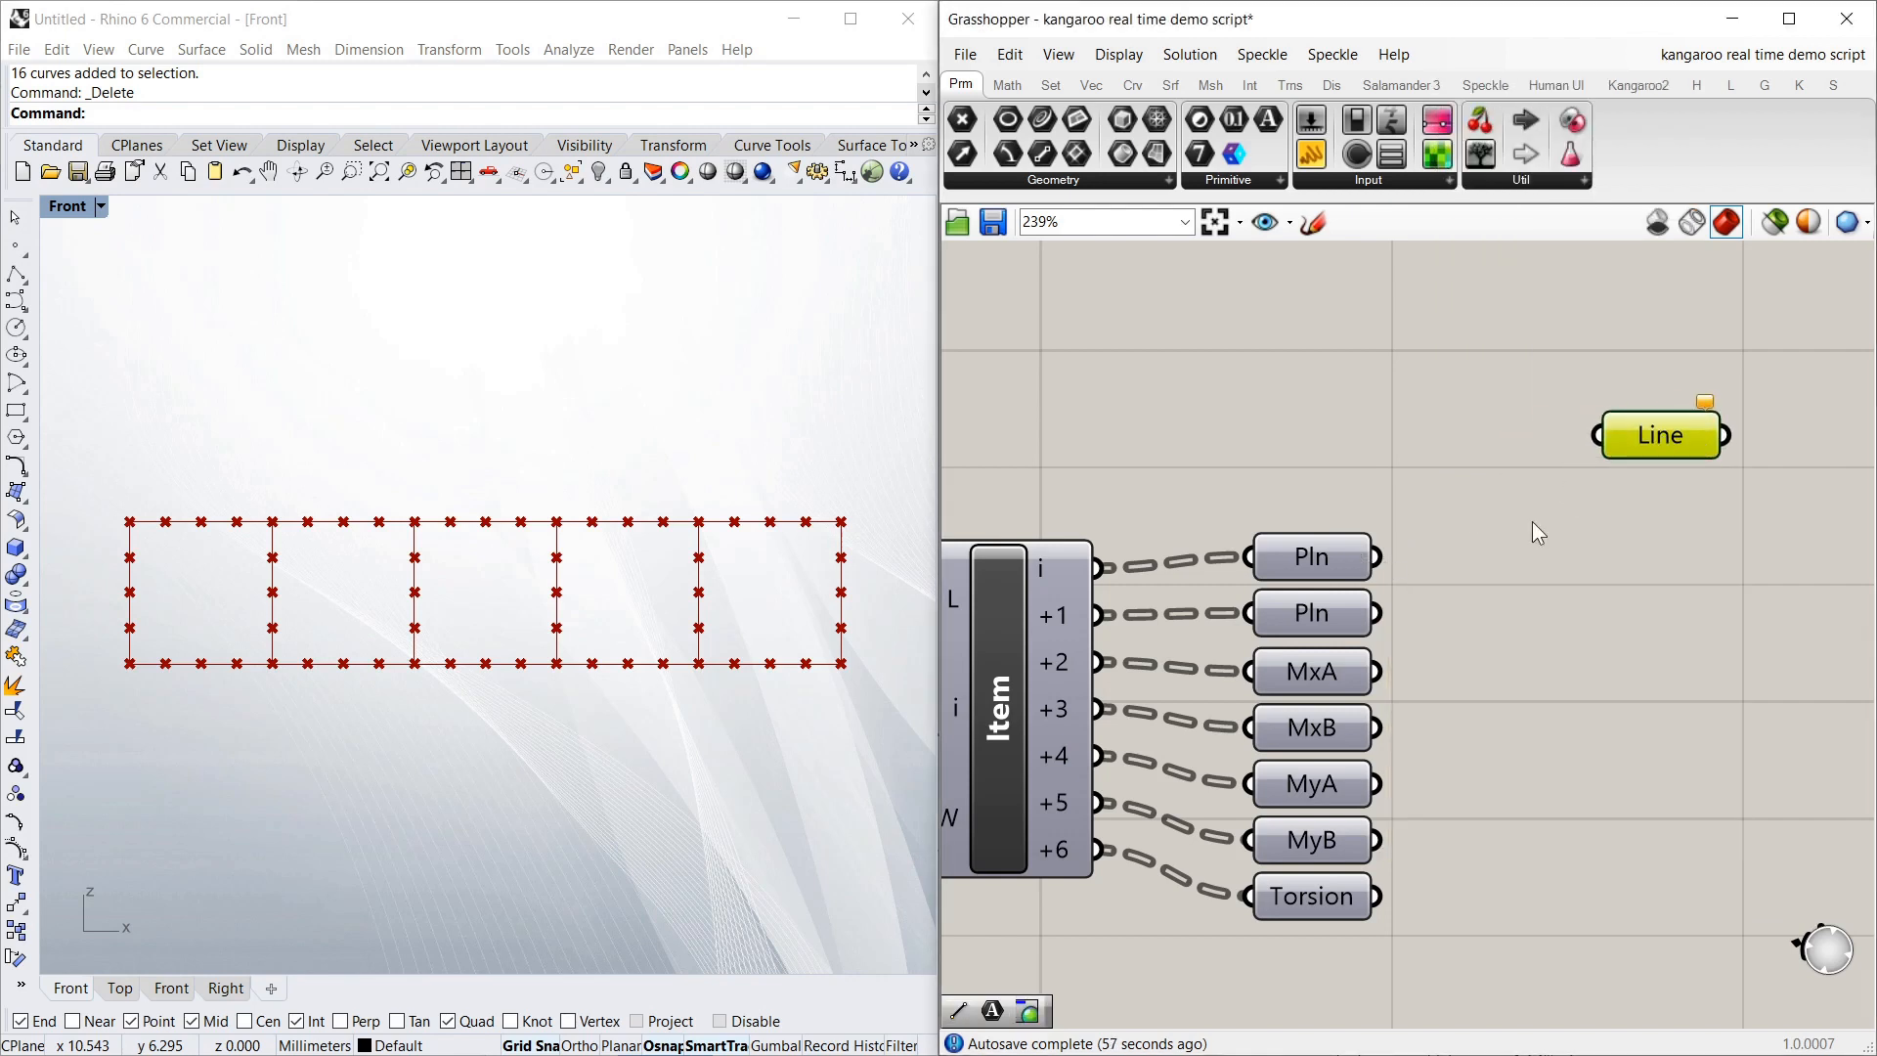
pyautogui.press('Delete')
pyautogui.rightClick(1638, 450)
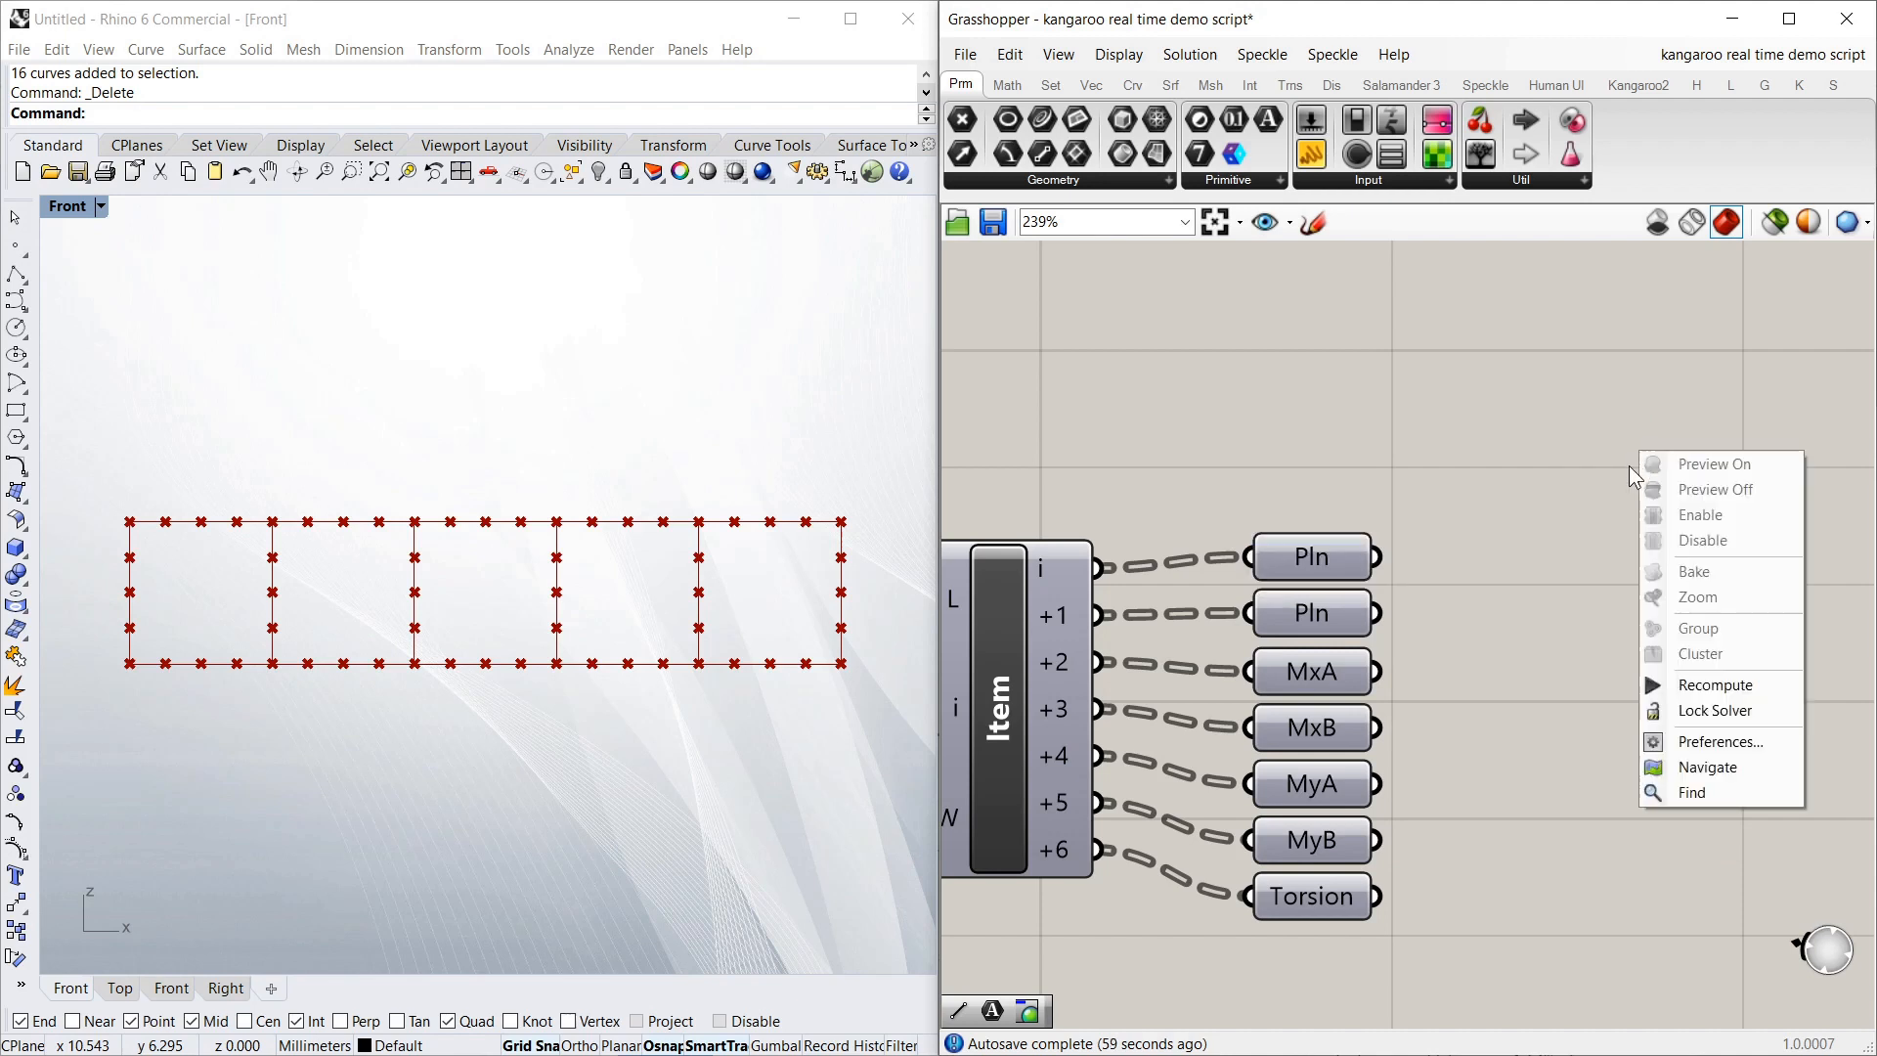
# Add a two-point Line component and connect the first Plane parameter to its A input and the second to B
pyautogui.doubleClick(1629, 465)
pyautogui.write('line')
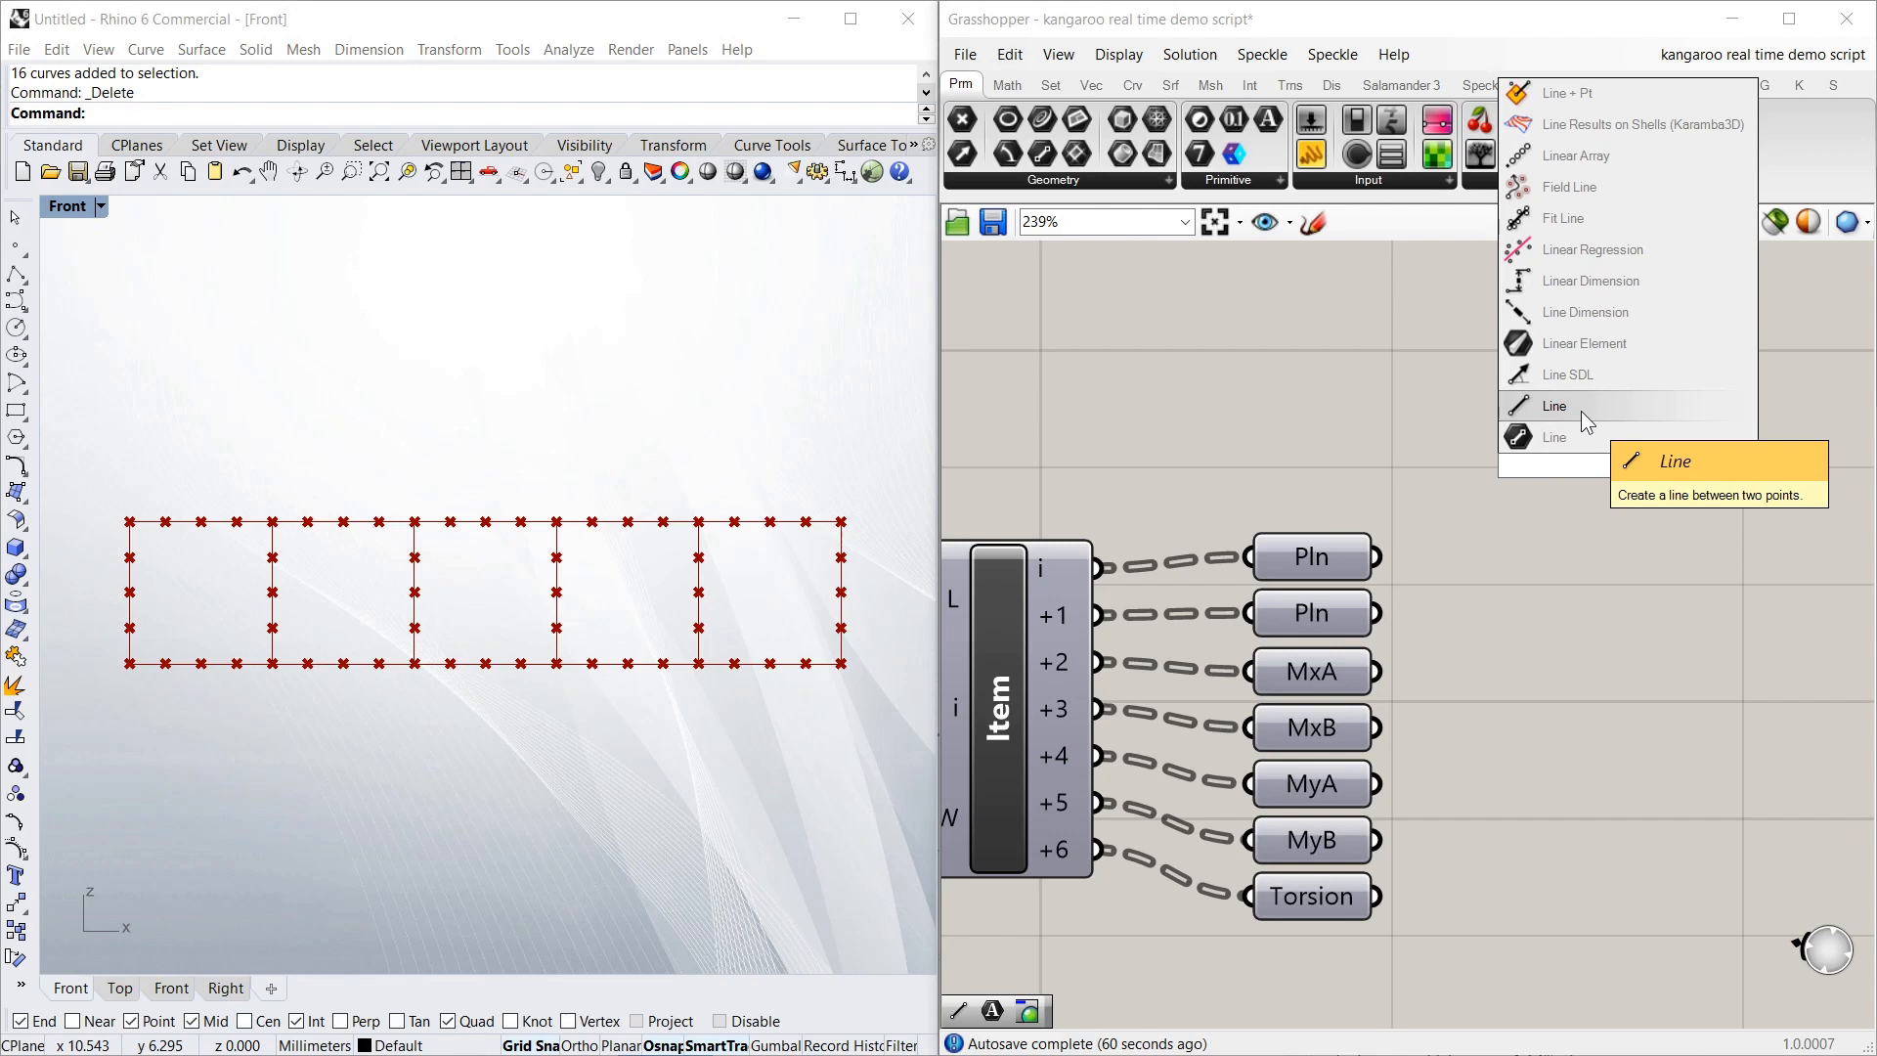
pyautogui.click(1581, 412)
pyautogui.moveTo(1466, 499); pyautogui.dragTo(1550, 443)
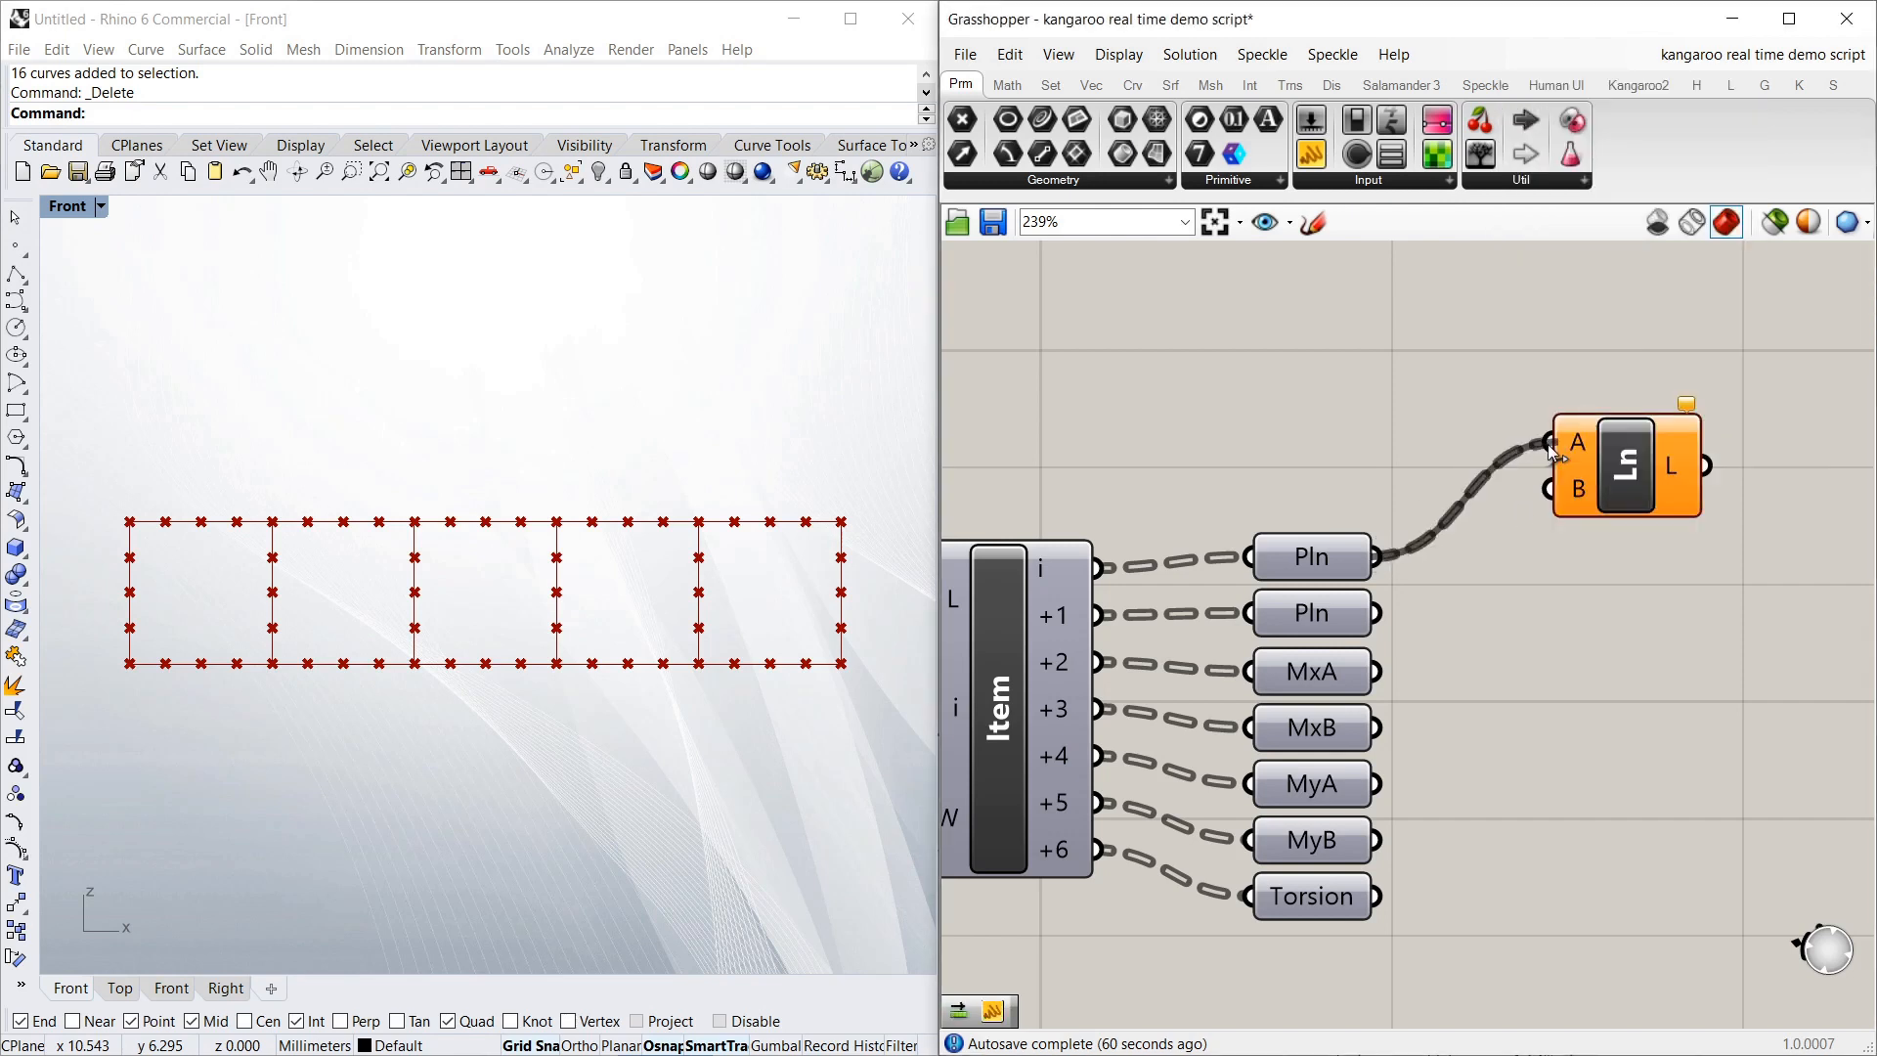
pyautogui.moveTo(1379, 613); pyautogui.dragTo(1551, 491)
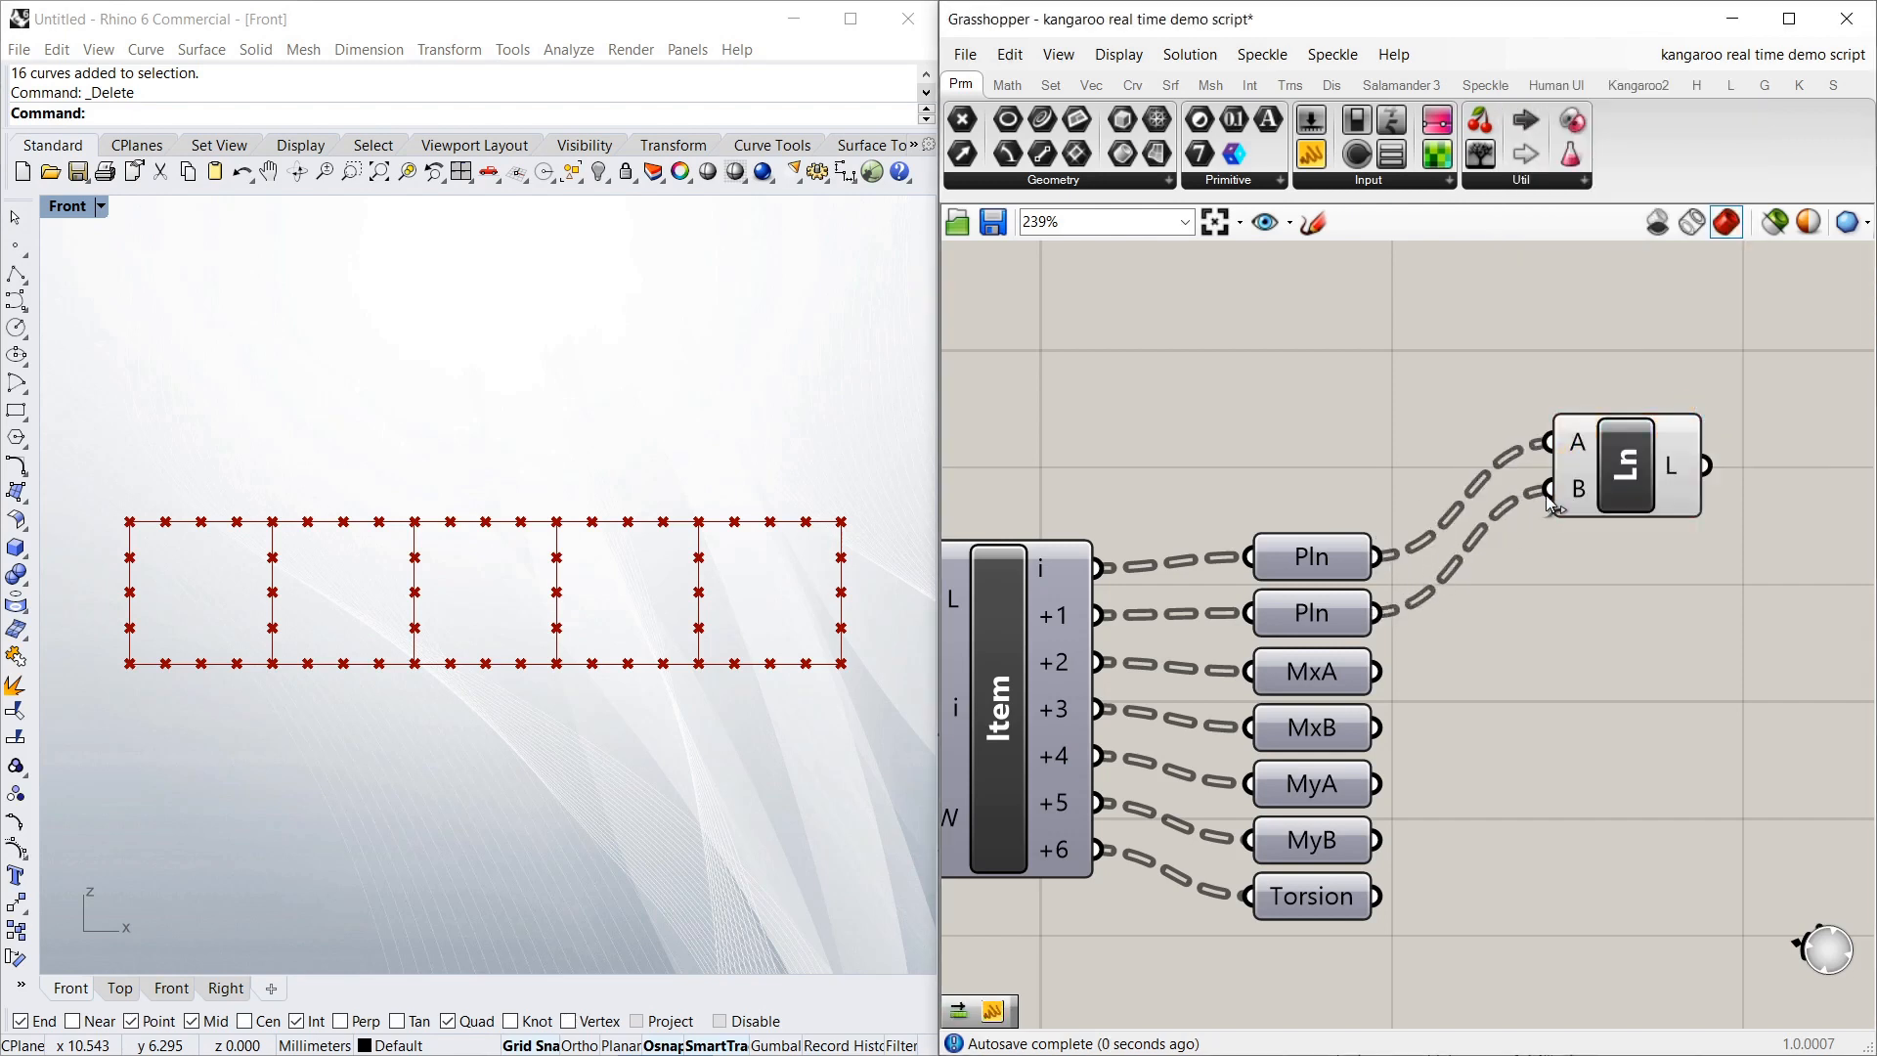
# Pull on the truss in the Rhino viewport to test it, and move the Line component further from the Plane parameters
pyautogui.click(494, 550)
pyautogui.keyDown('alt'); pyautogui.moveTo(487, 545); pyautogui.dragTo(517, 474); pyautogui.keyUp('alt')
pyautogui.click(1669, 424)
pyautogui.moveTo(1669, 424); pyautogui.dragTo(1702, 363)
pyautogui.click(1317, 486)
# Place a Pipe component beside the Line component and connect the line output to its C input
pyautogui.moveTo(1311, 474); pyautogui.dragTo(952, 582, button='right')
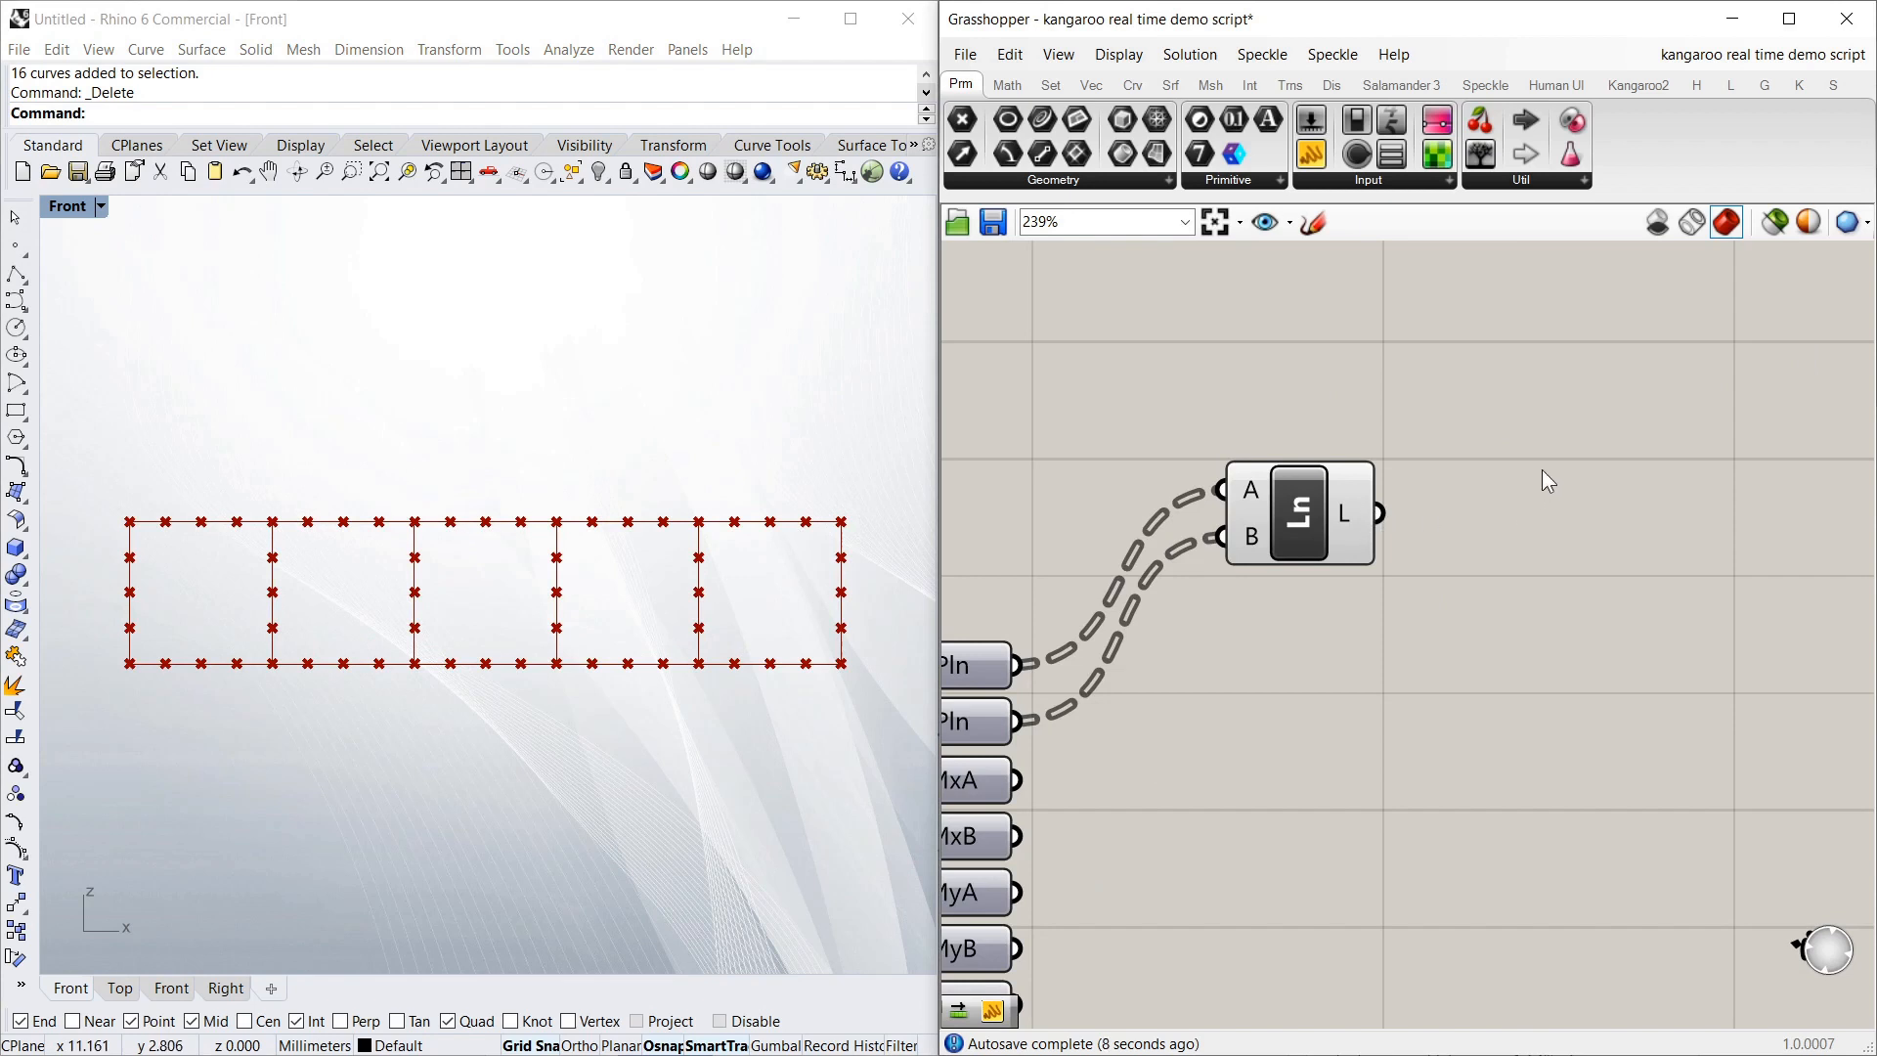
pyautogui.click(1171, 85)
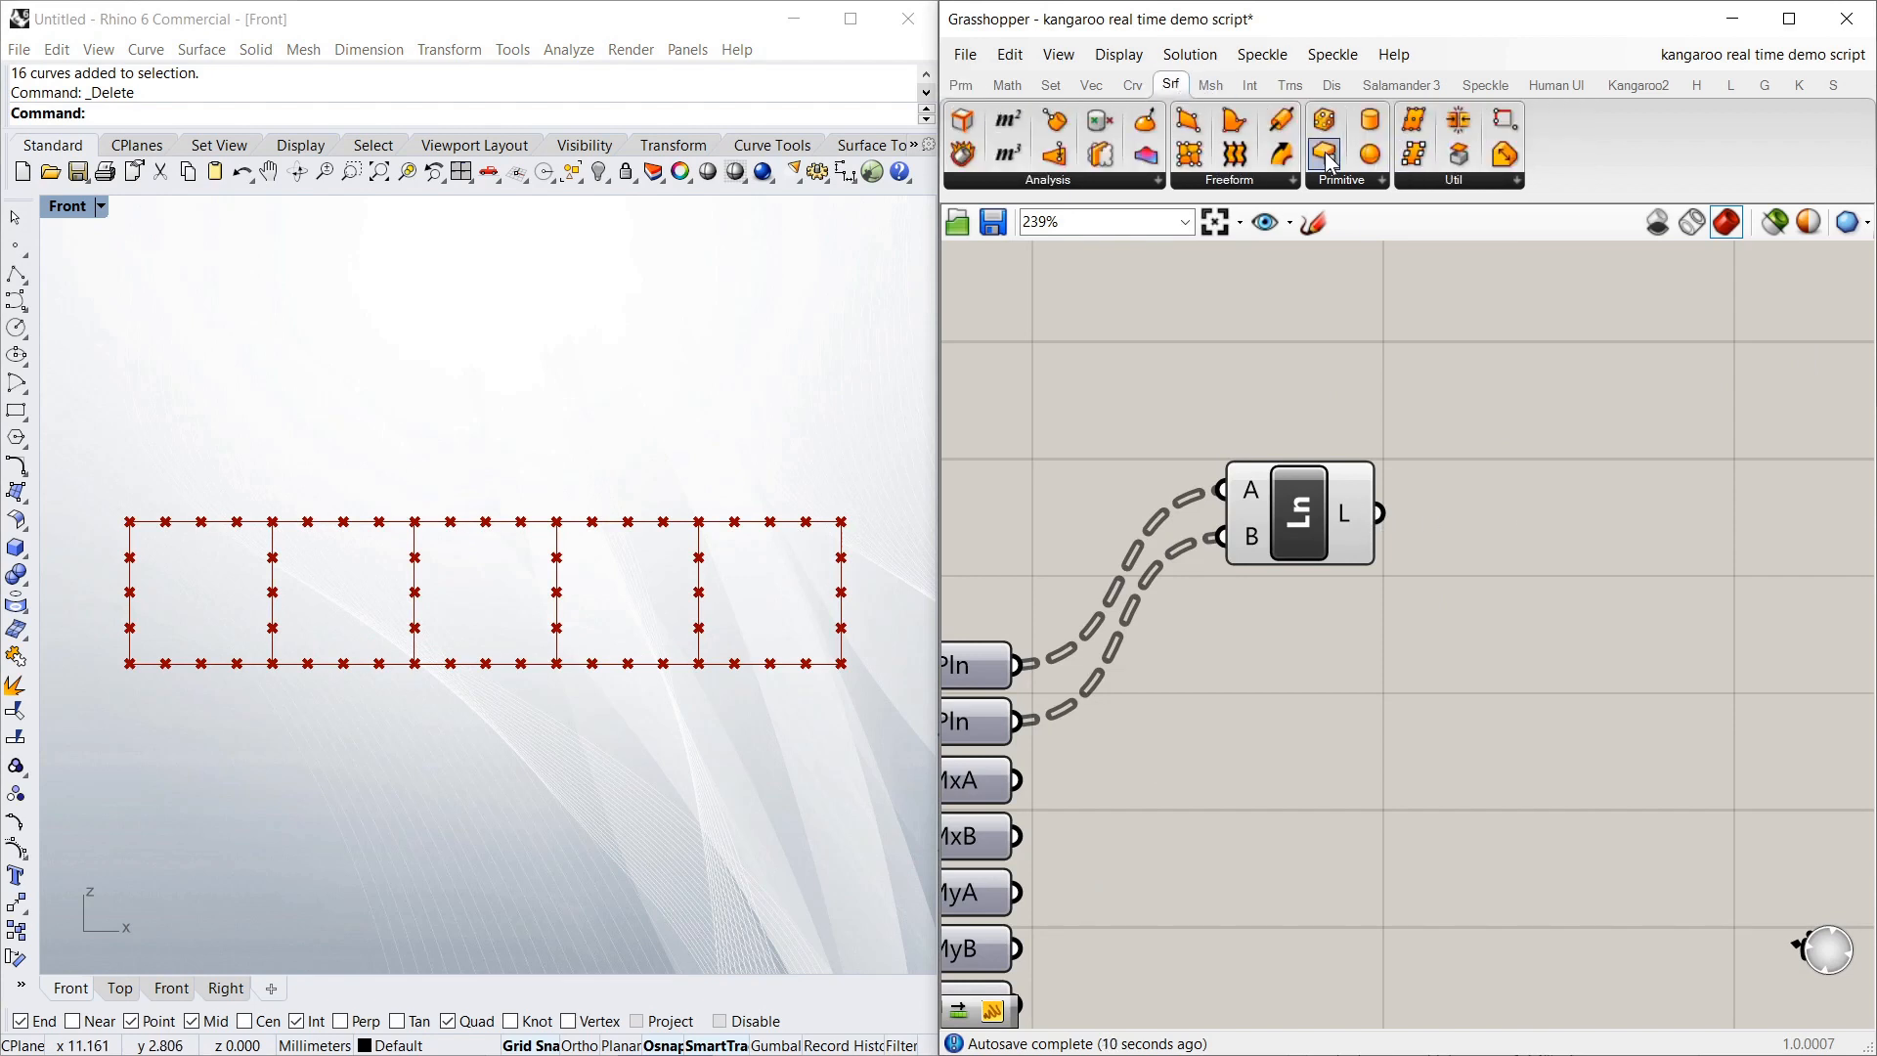
pyautogui.moveTo(1282, 121); pyautogui.dragTo(1608, 509)
pyautogui.moveTo(1379, 514); pyautogui.dragTo(1634, 485)
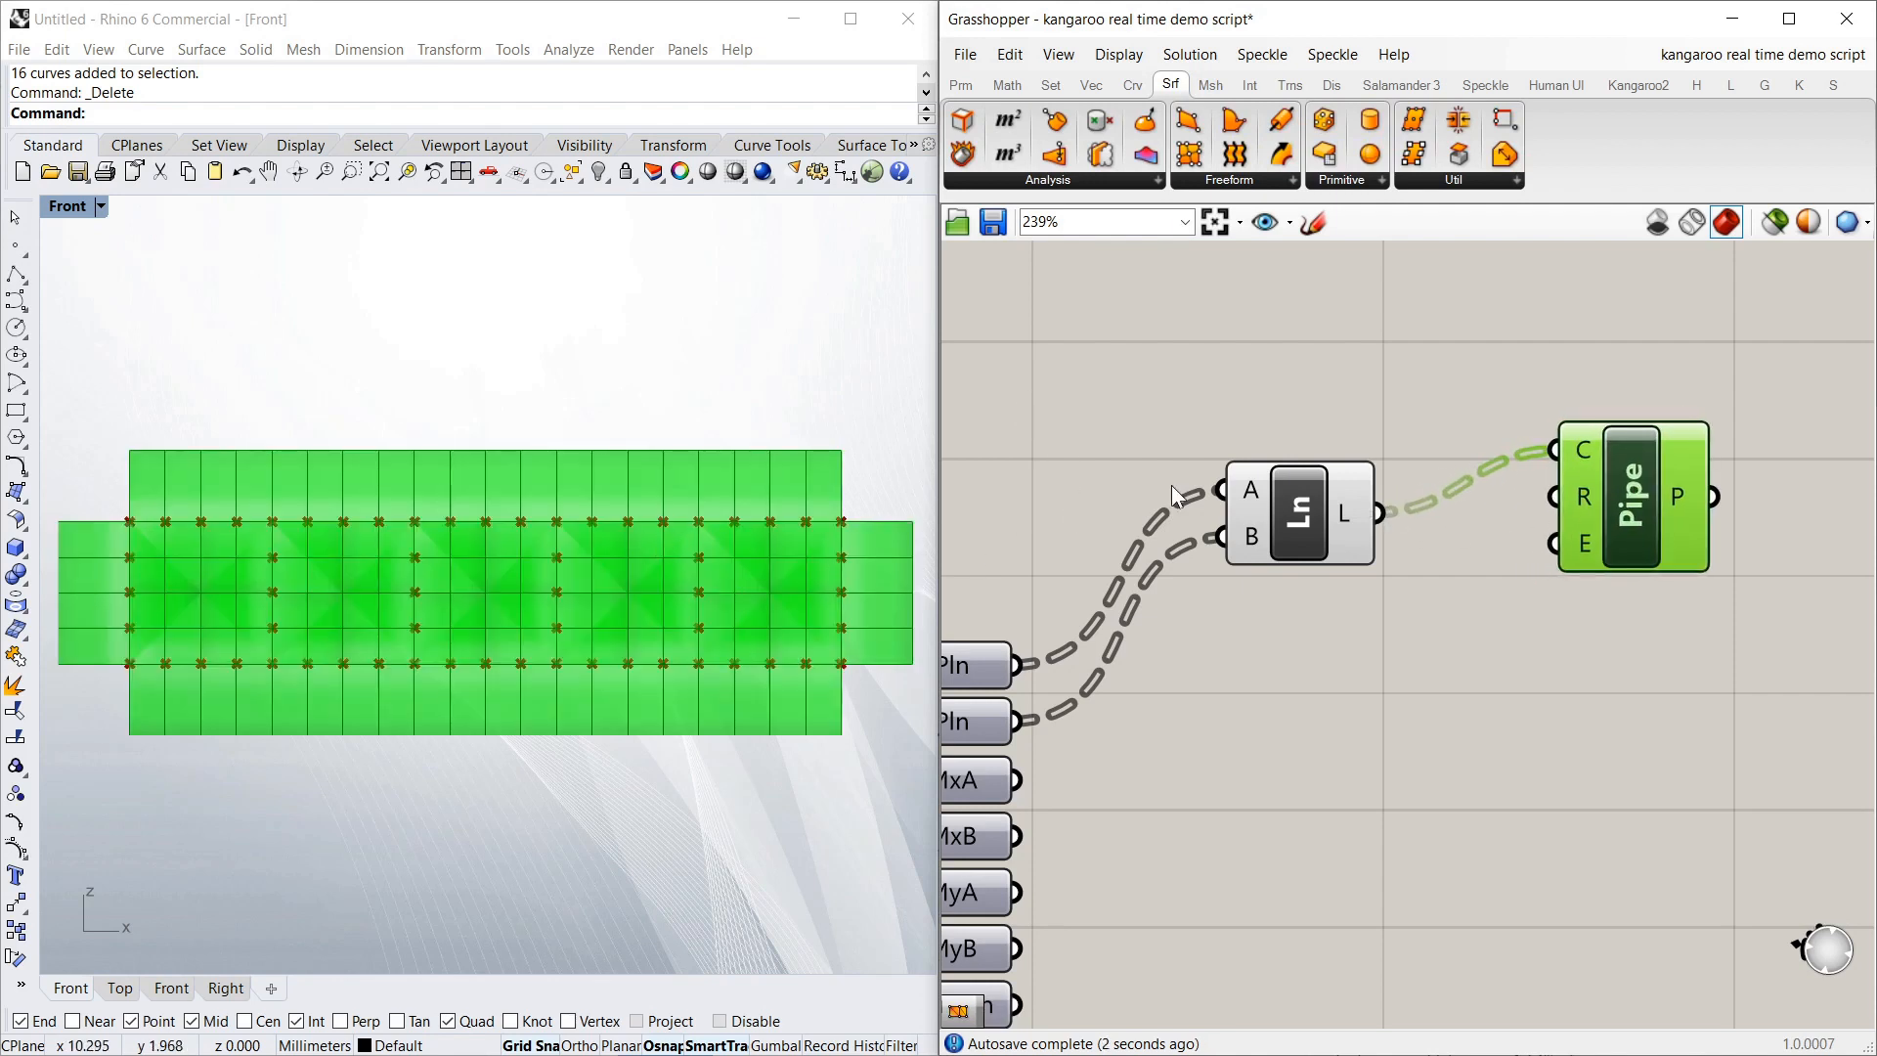
pyautogui.click(1467, 440)
# Set the Pipe component's radius to 0.1
pyautogui.rightClick(1580, 501)
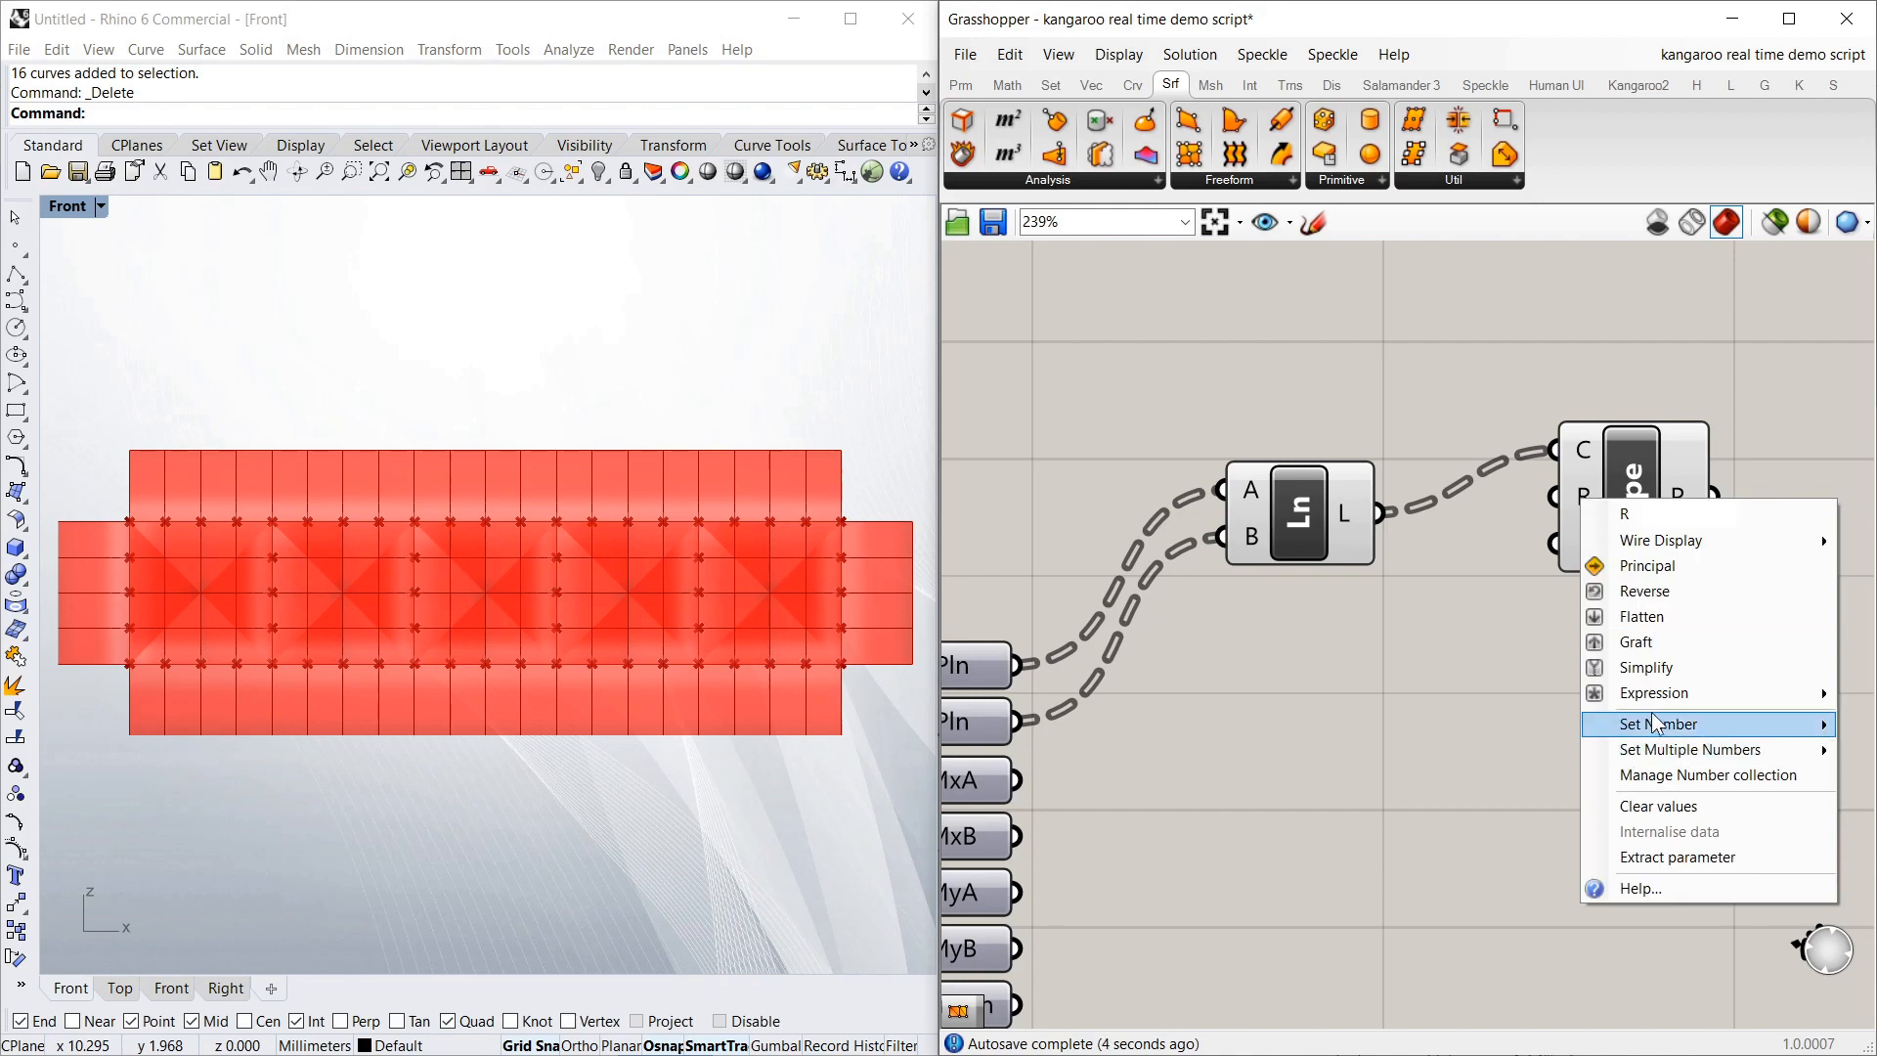
pyautogui.moveTo(1653, 726)
pyautogui.moveTo(1488, 726); pyautogui.dragTo(1358, 728)
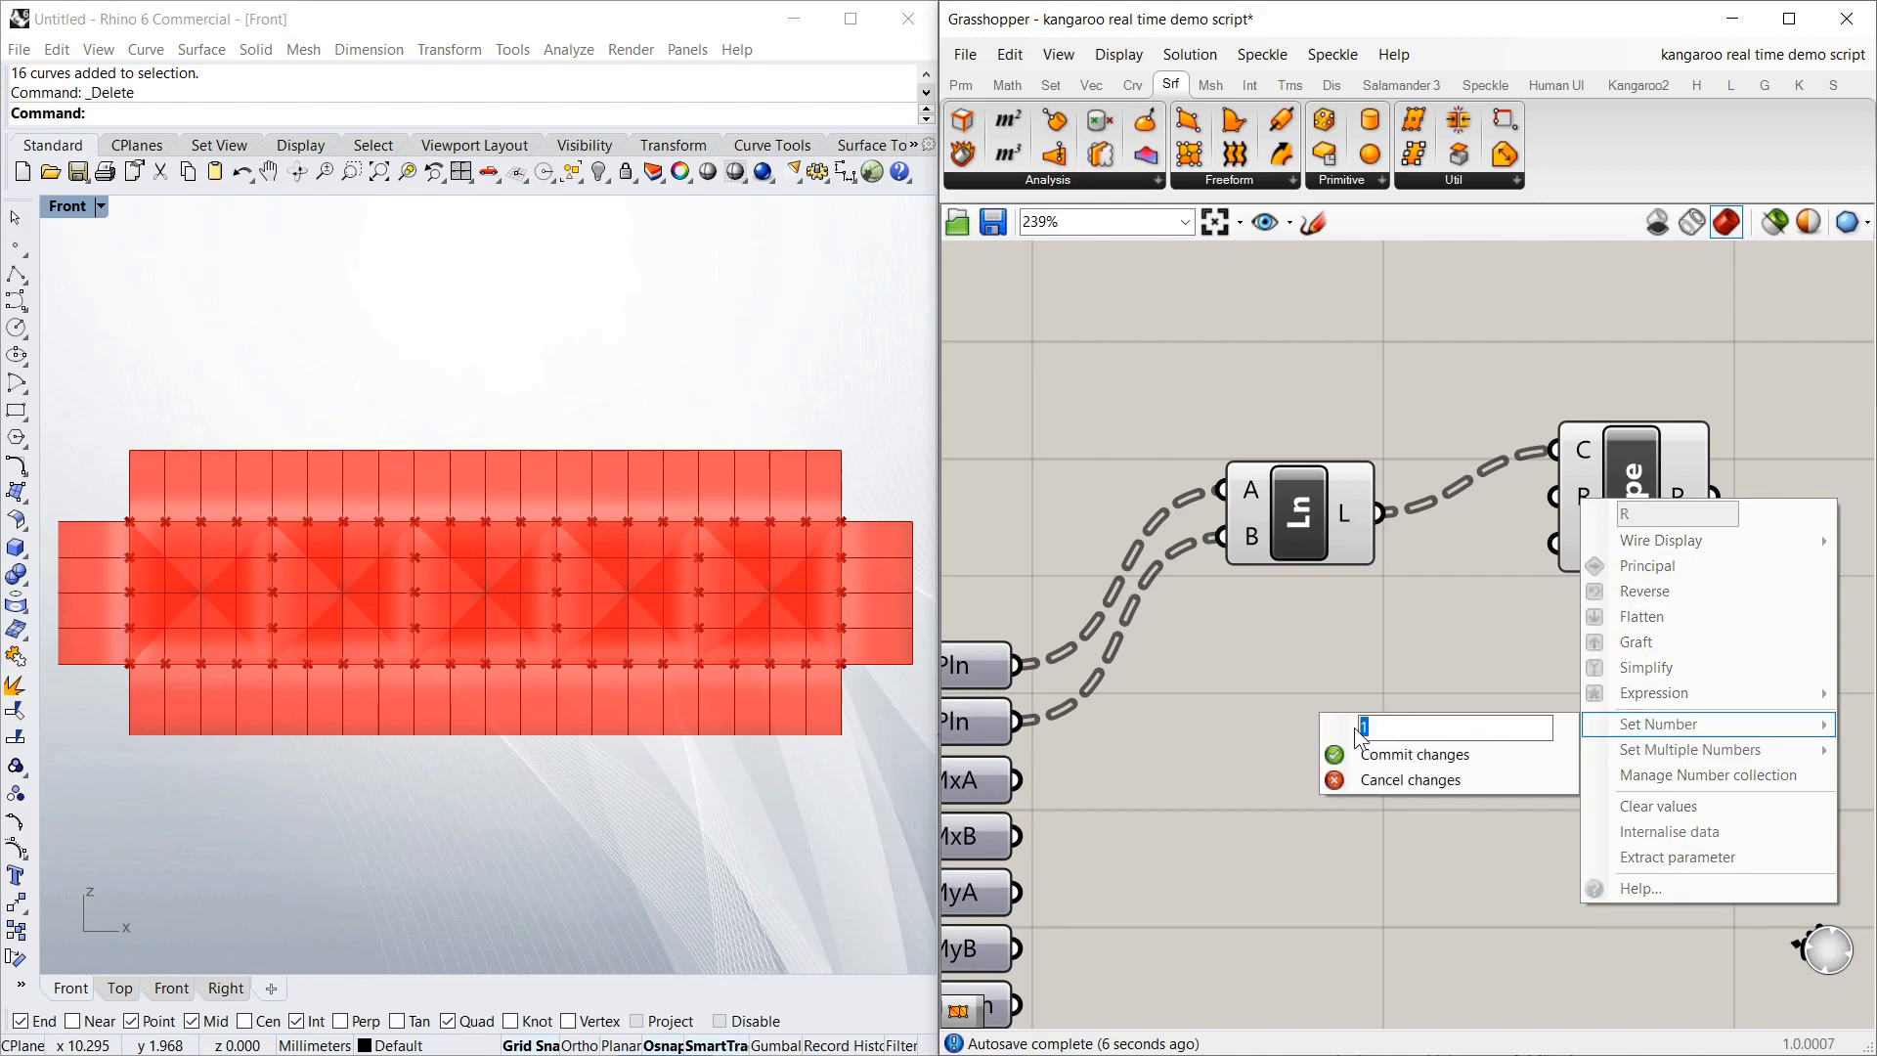
pyautogui.write('.1')
pyautogui.click(1443, 752)
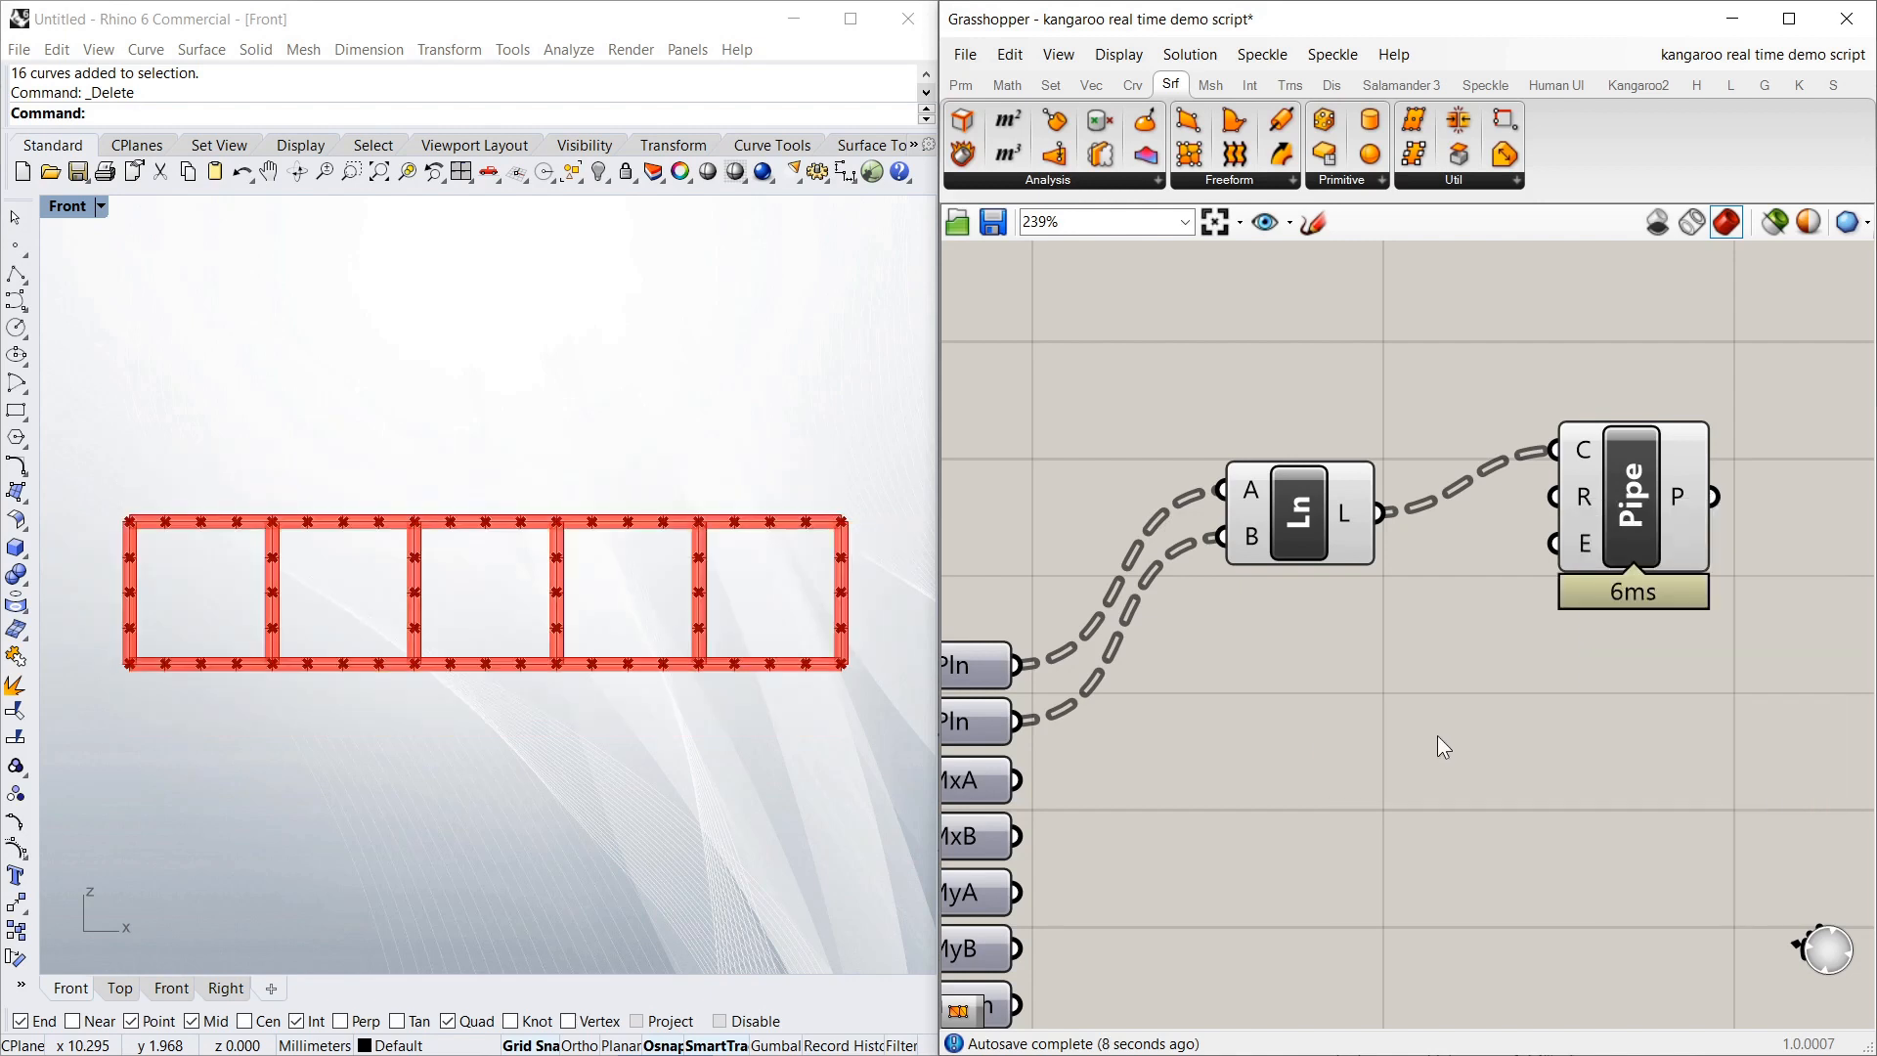
# Pull on the truss in the Rhino viewport to test the pipes, and line the Pipe component up with the Line output
pyautogui.moveTo(766, 518); pyautogui.dragTo(998, 419)
pyautogui.moveTo(1619, 430); pyautogui.dragTo(1628, 485)
pyautogui.click(1457, 542)
pyautogui.click(622, 421)
pyautogui.moveTo(503, 518); pyautogui.dragTo(483, 731)
pyautogui.moveTo(311, 511); pyautogui.dragTo(501, 501)
pyautogui.moveTo(1625, 459); pyautogui.dragTo(1566, 510)
pyautogui.click(1441, 454)
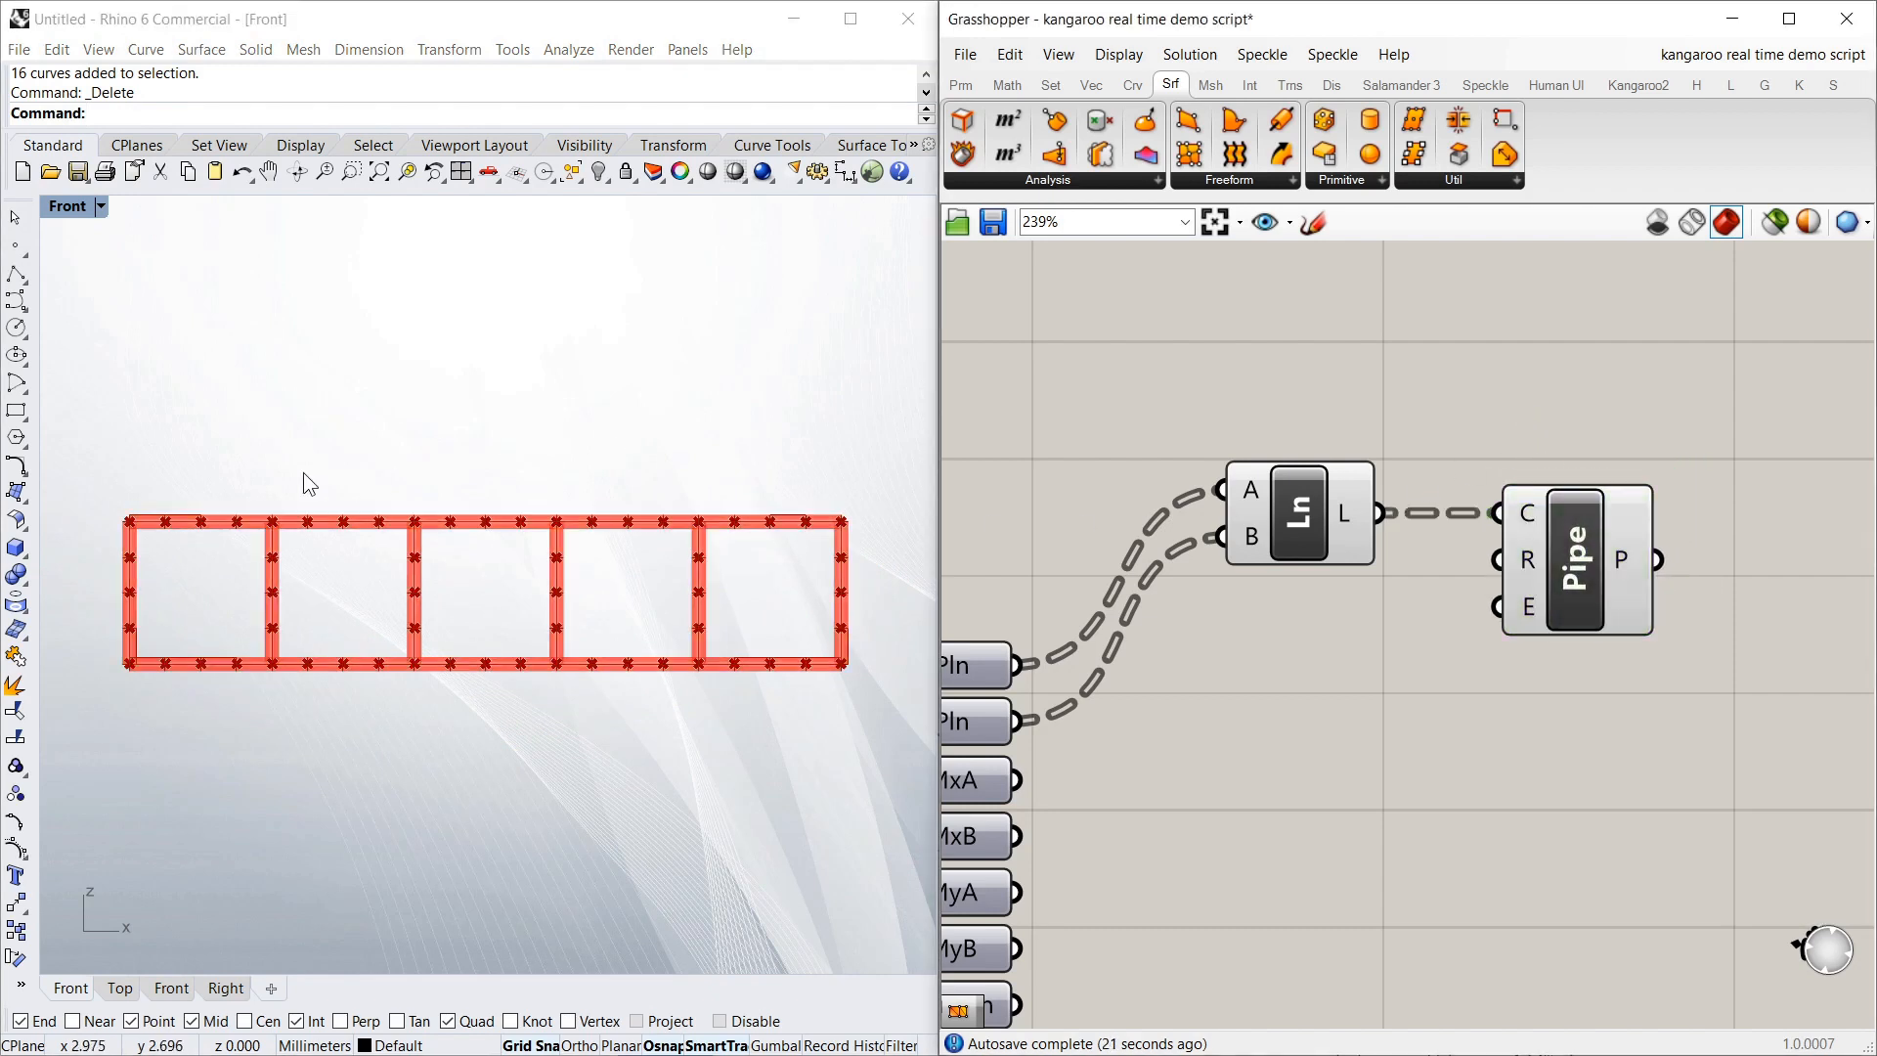
# Place a Custom Preview component beside the Pipe component and connect the pipe output to its G input
pyautogui.scroll(-3, 1653, 494)
pyautogui.scroll(1, 1653, 494)
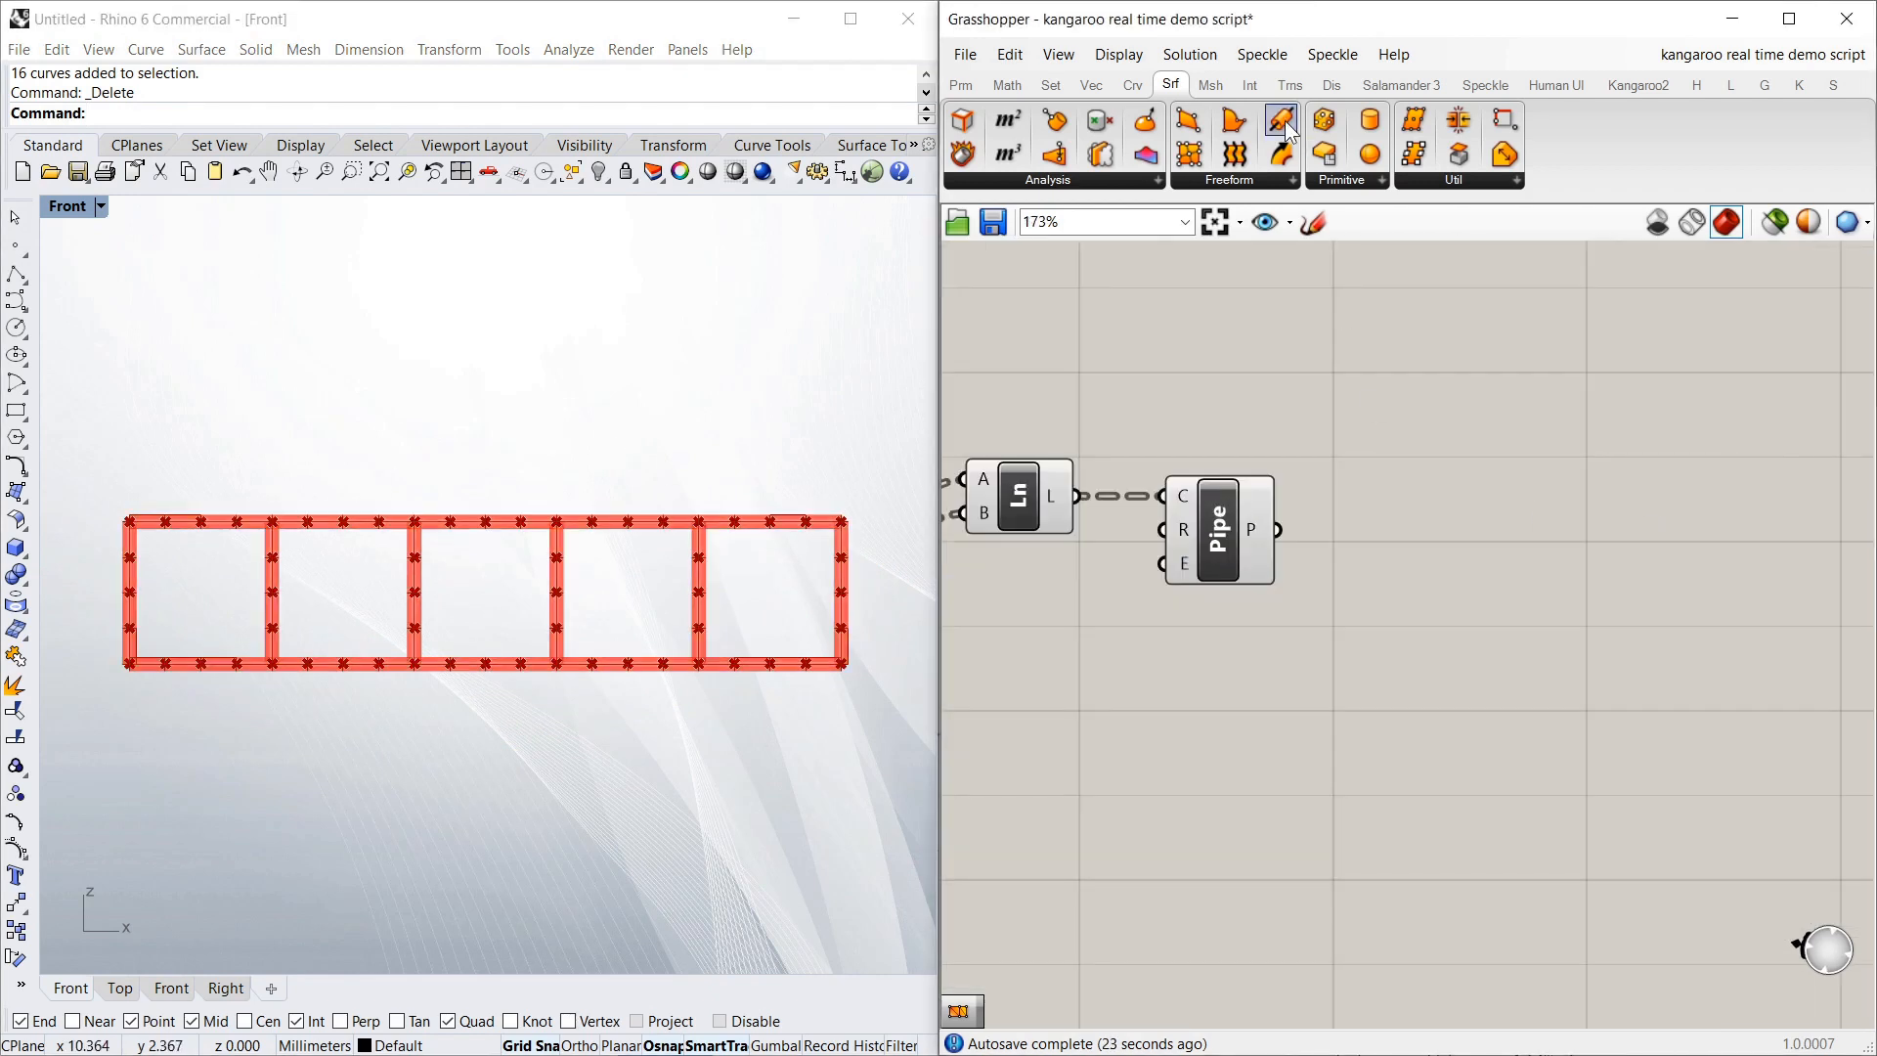
pyautogui.click(1125, 90)
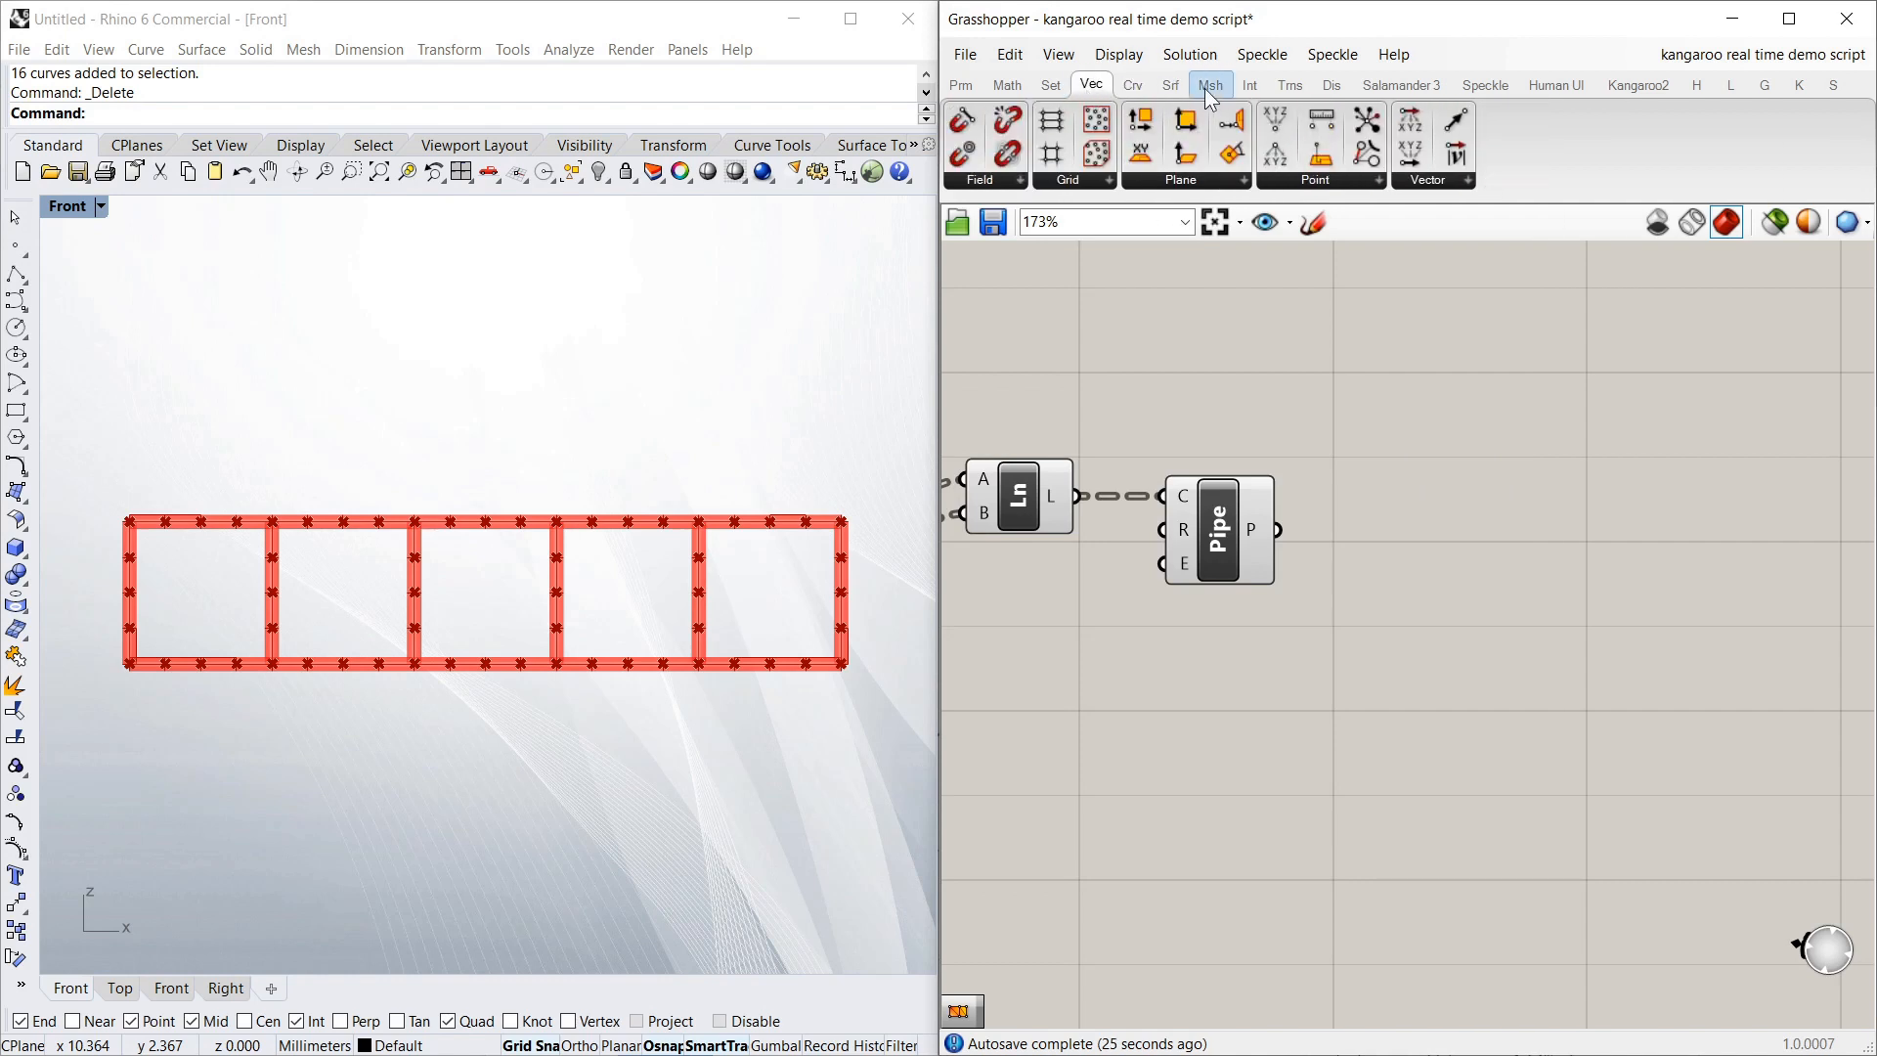
pyautogui.click(1171, 85)
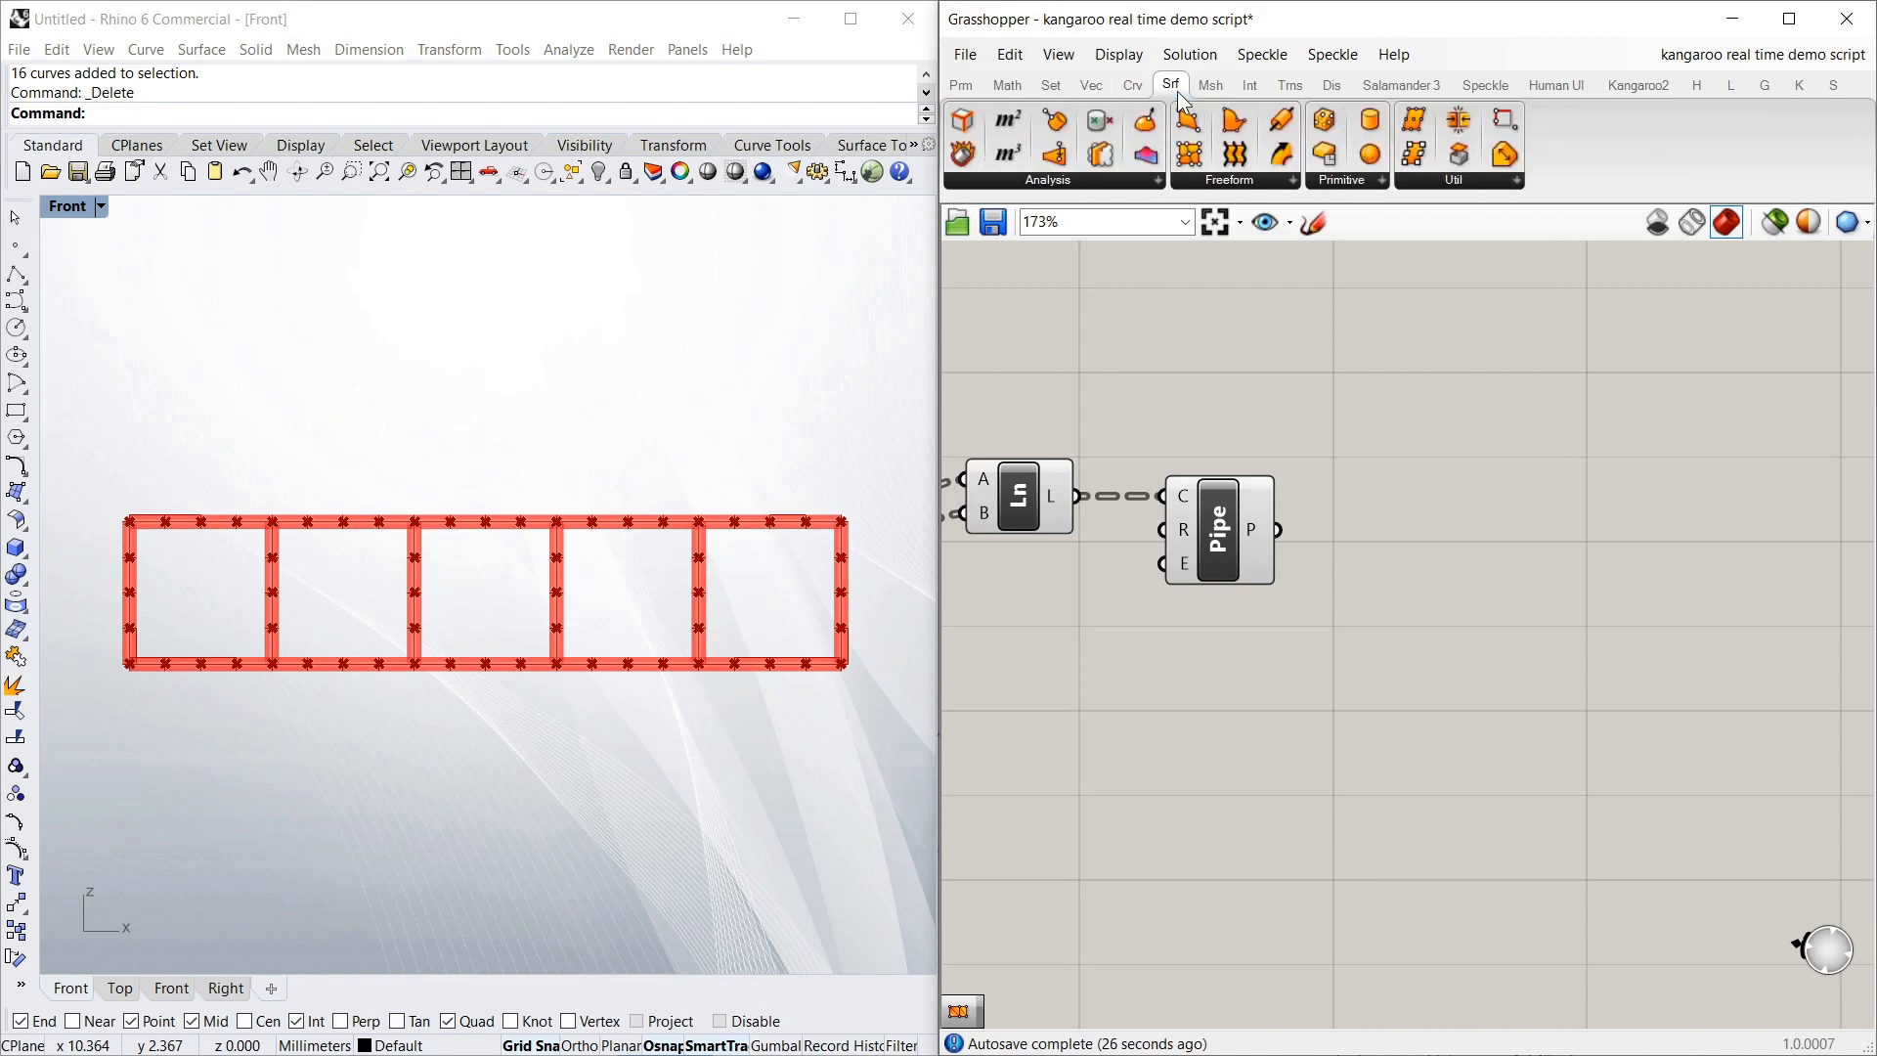
pyautogui.click(1332, 87)
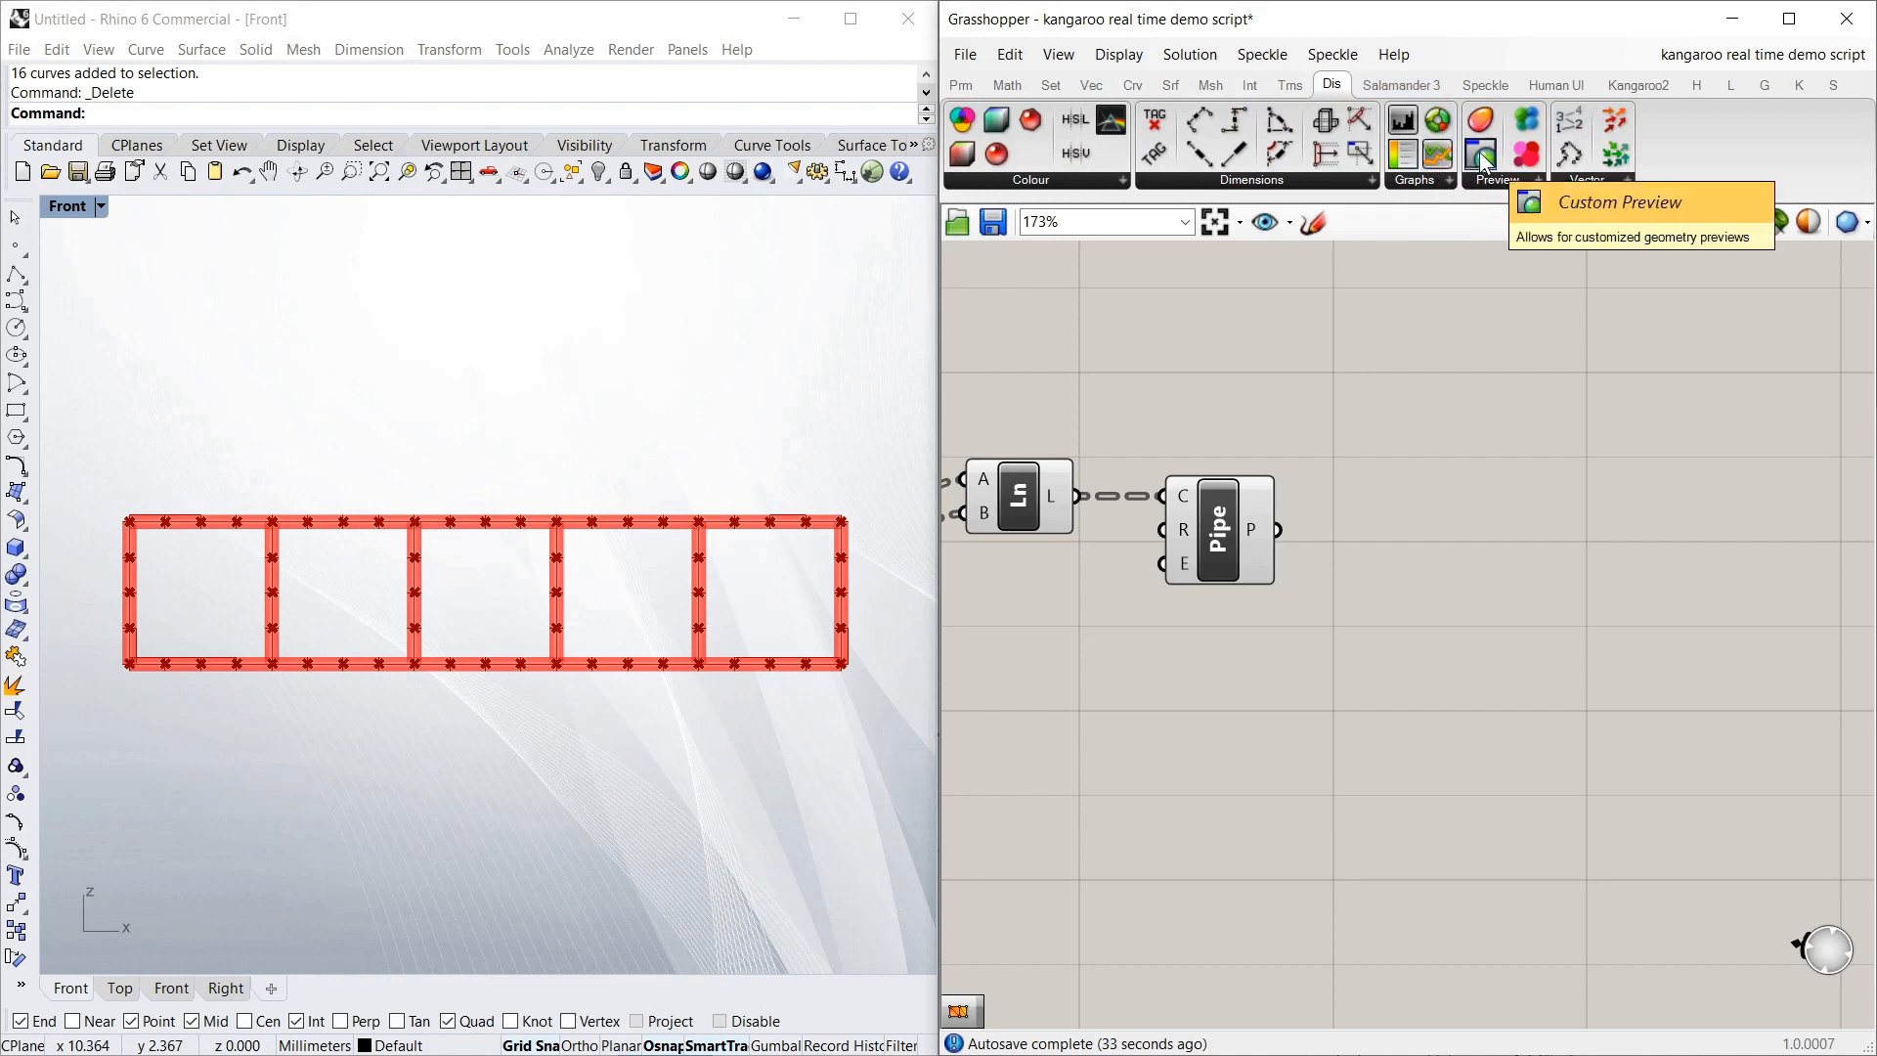
pyautogui.moveTo(1481, 150); pyautogui.dragTo(1537, 502)
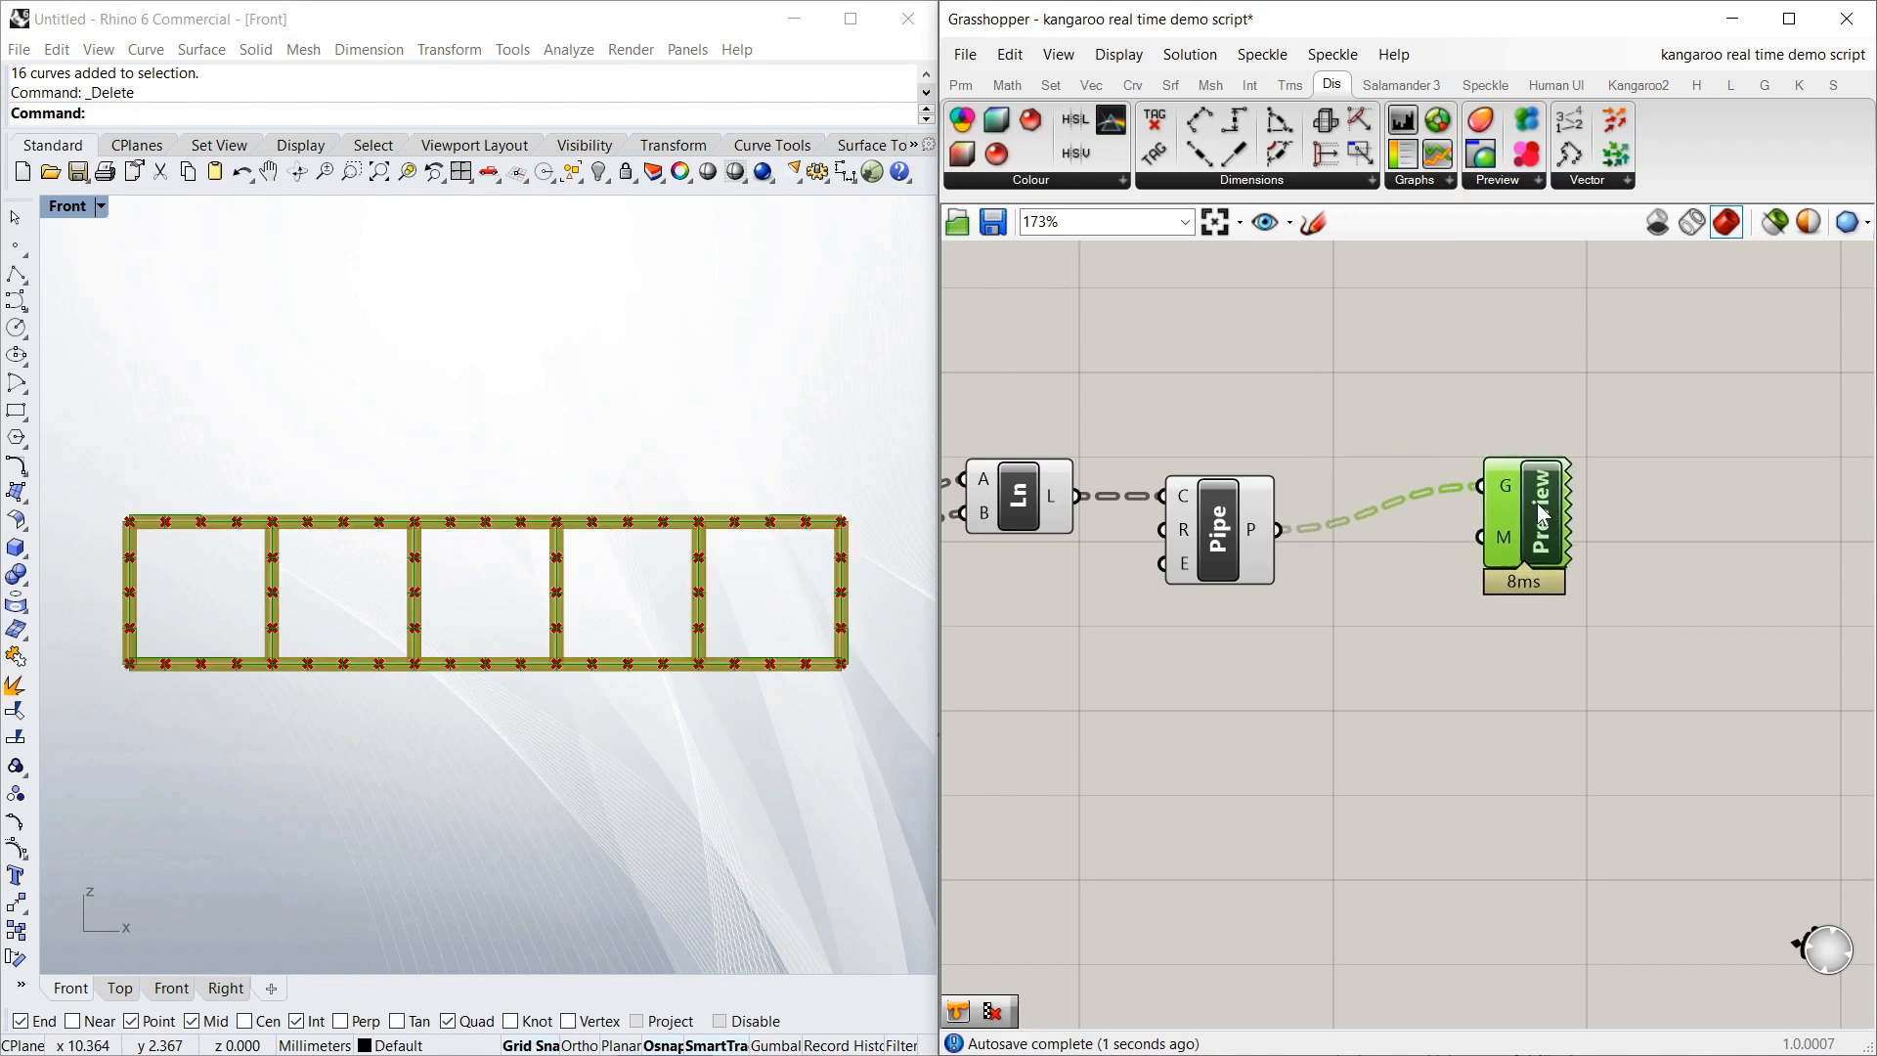
pyautogui.click(1546, 626)
# Add a Colour Swatch below the Pipe-to-Preview wire and set its colour to cyan
pyautogui.doubleClick(1399, 579)
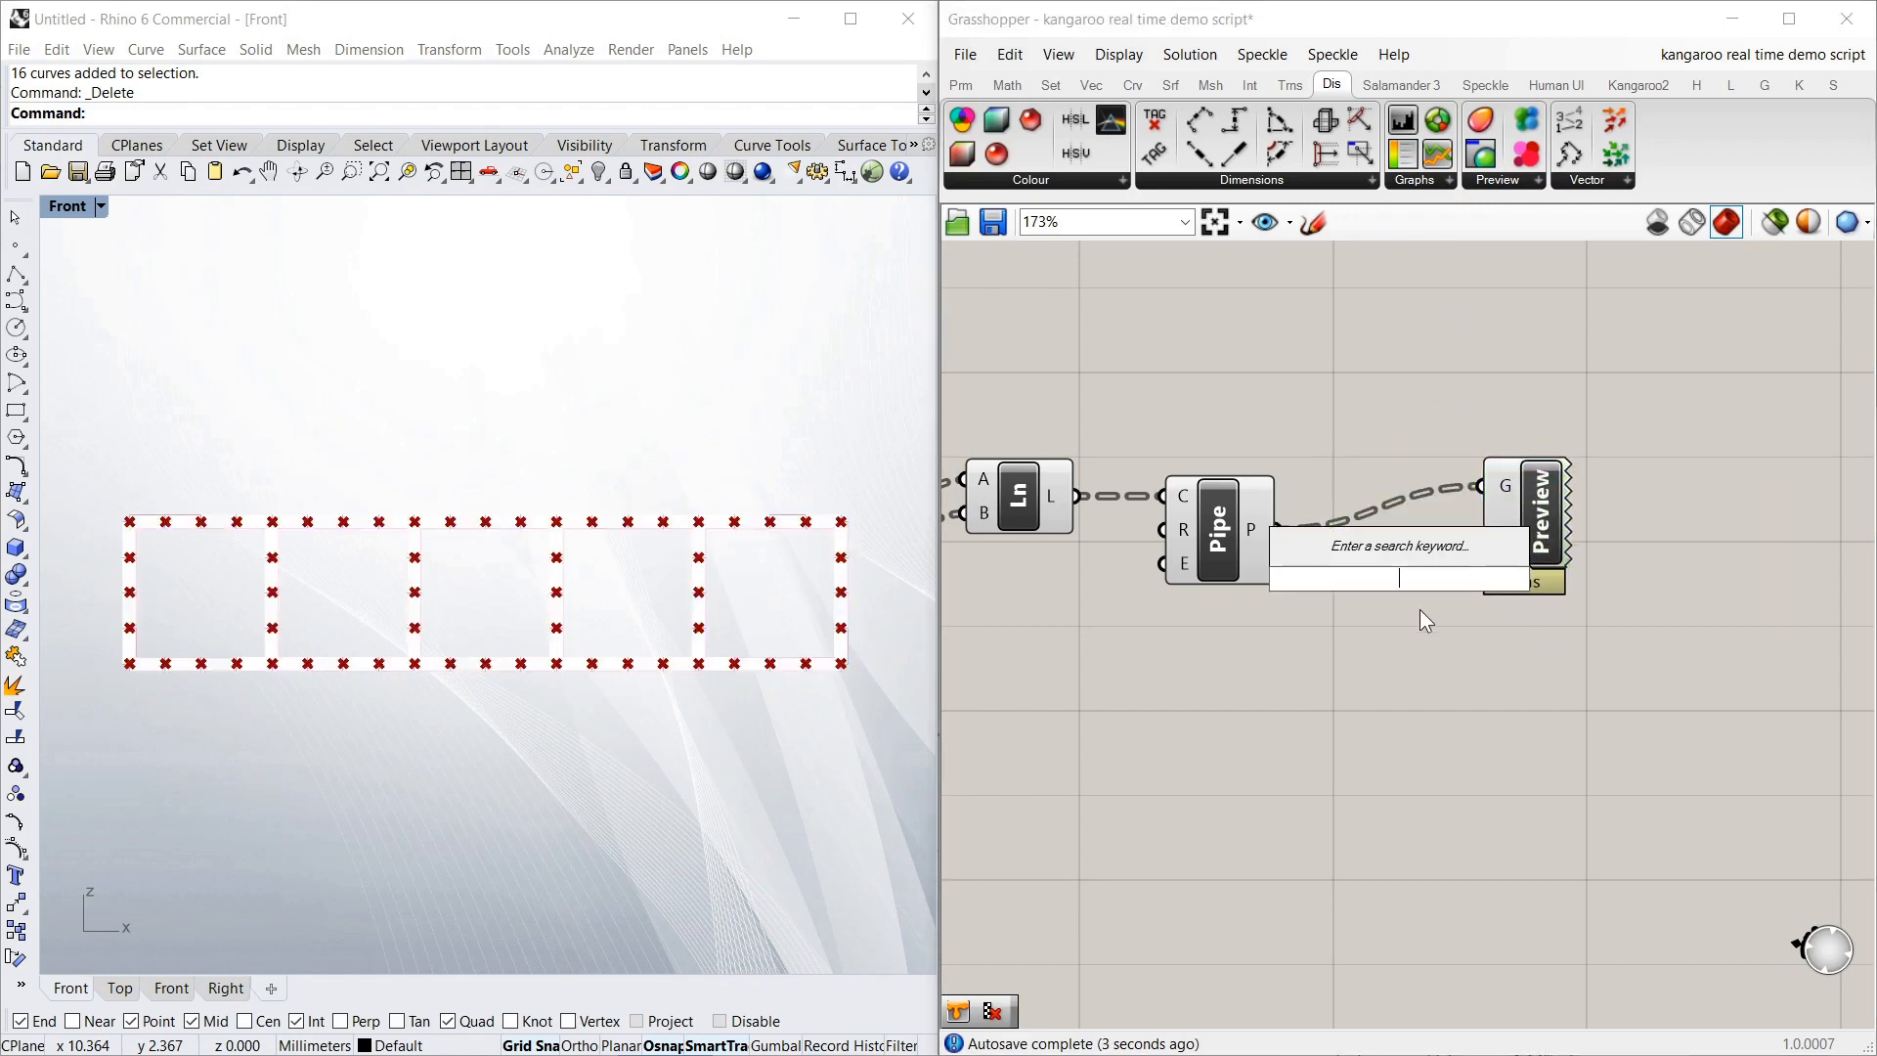
pyautogui.write('swatch')
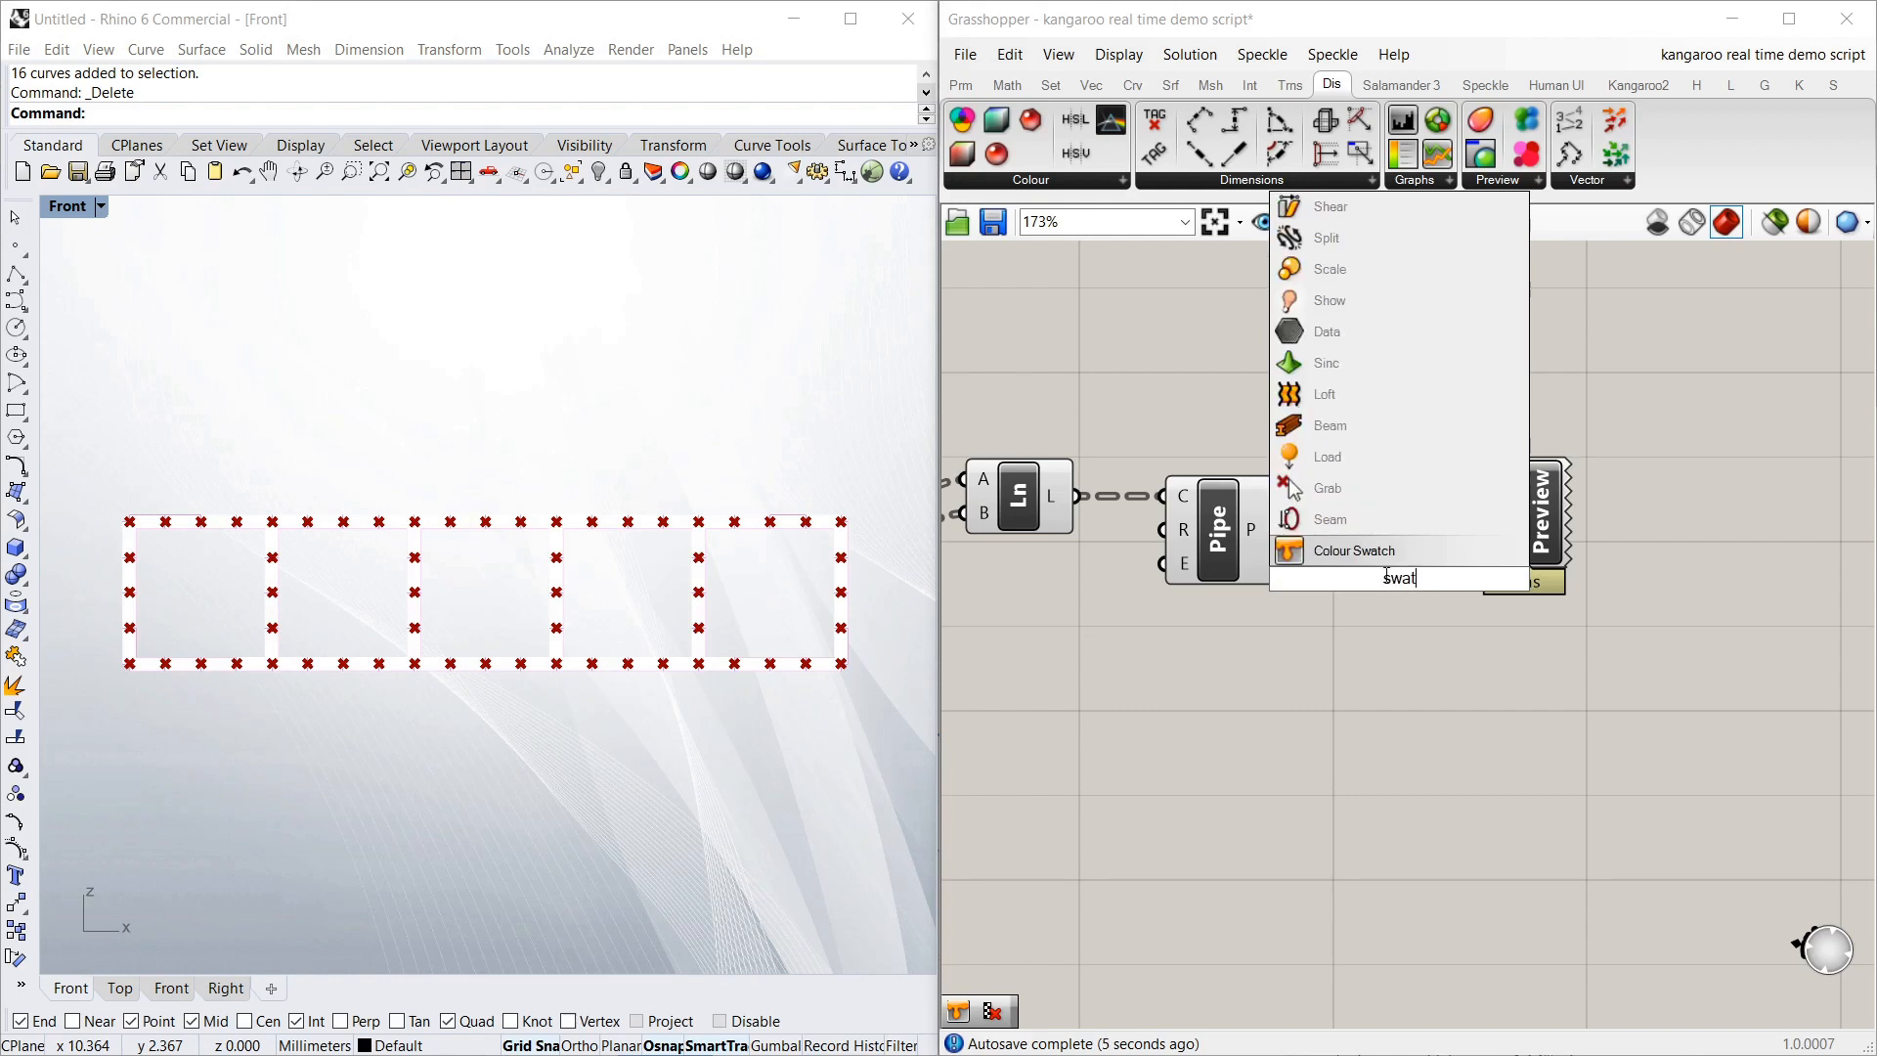
pyautogui.press('Return')
pyautogui.click(1426, 578)
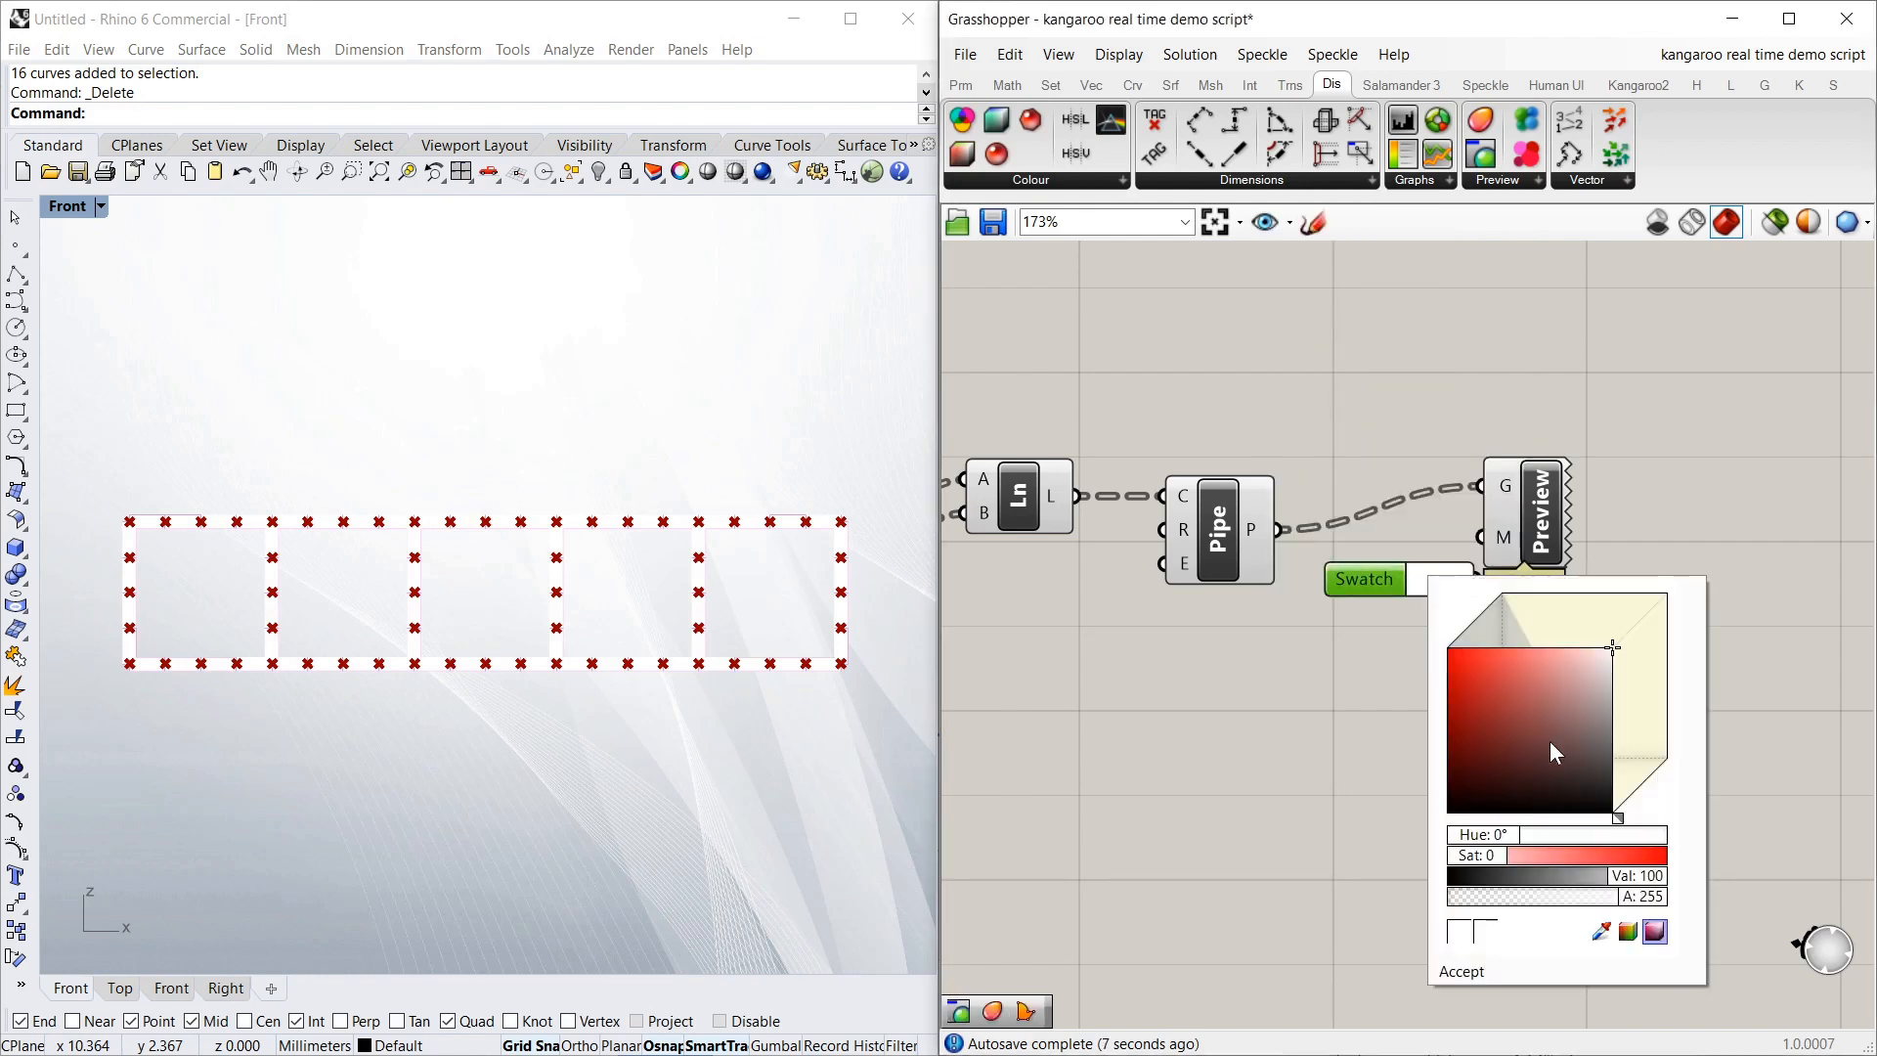
pyautogui.moveTo(1496, 834); pyautogui.dragTo(1570, 831)
pyautogui.moveTo(1506, 670)
pyautogui.mouseDown()
pyautogui.moveTo(1445, 588)
pyautogui.moveTo(1472, 678)
pyautogui.mouseUp()
pyautogui.click(1460, 973)
# Connect the Colour Swatch to the Custom Preview's M input
pyautogui.moveTo(1474, 579); pyautogui.dragTo(1600, 524)
pyautogui.click(1476, 361)
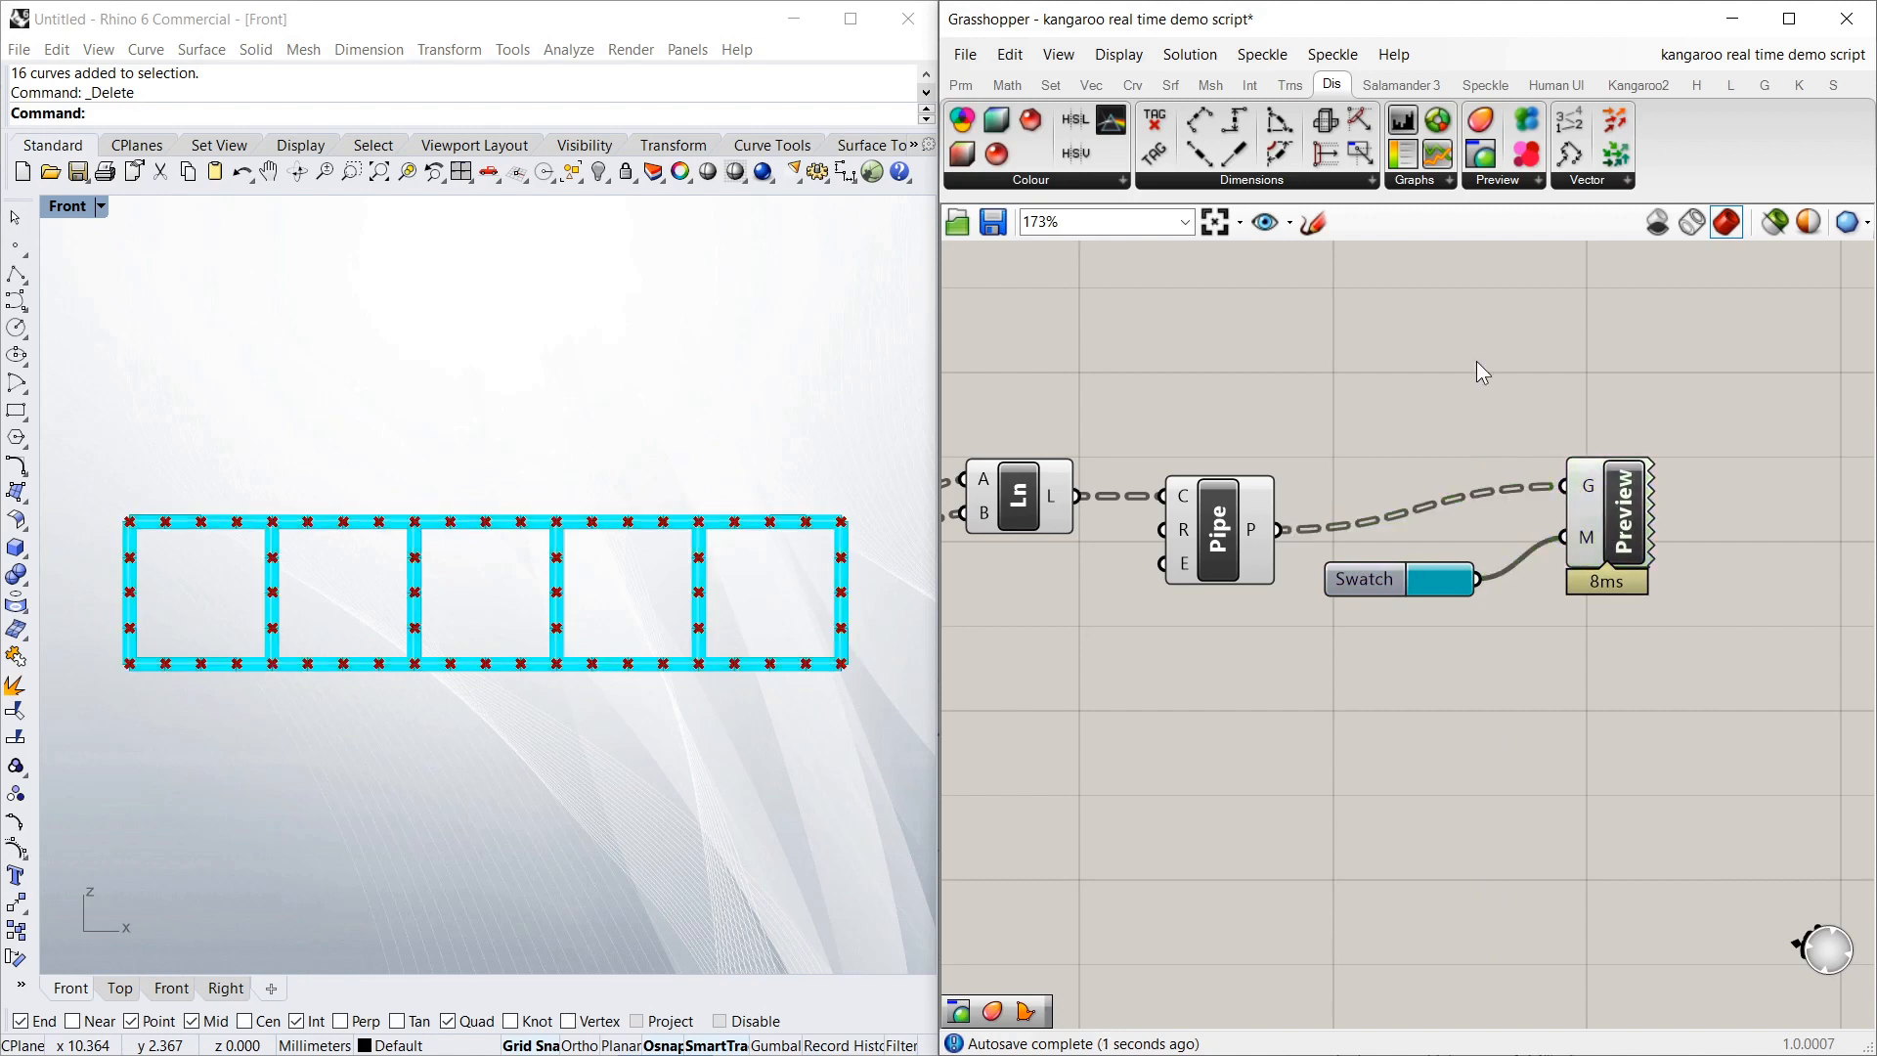
pyautogui.click(818, 401)
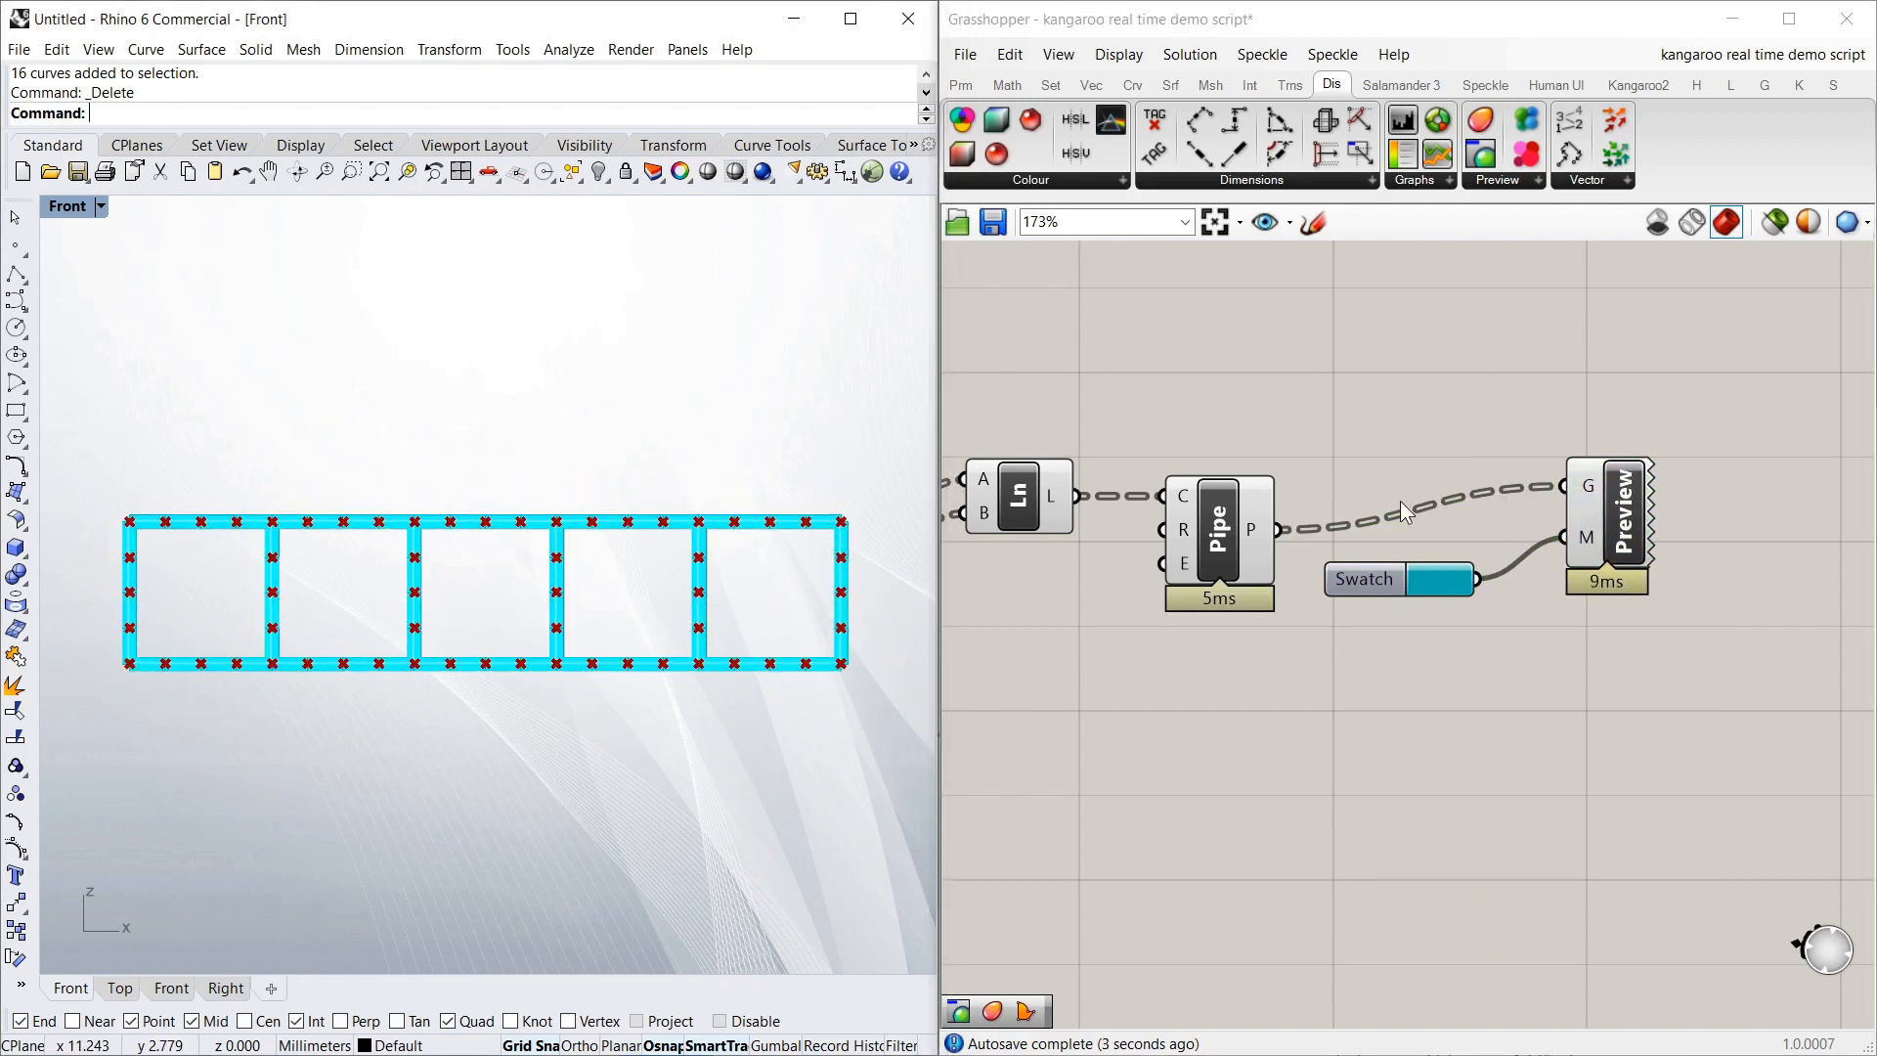
# Turn off the viewport preview of the Pipe component and of the Line component feeding it
pyautogui.click(1287, 402)
pyautogui.rightClick(1215, 526)
pyautogui.click(1281, 569)
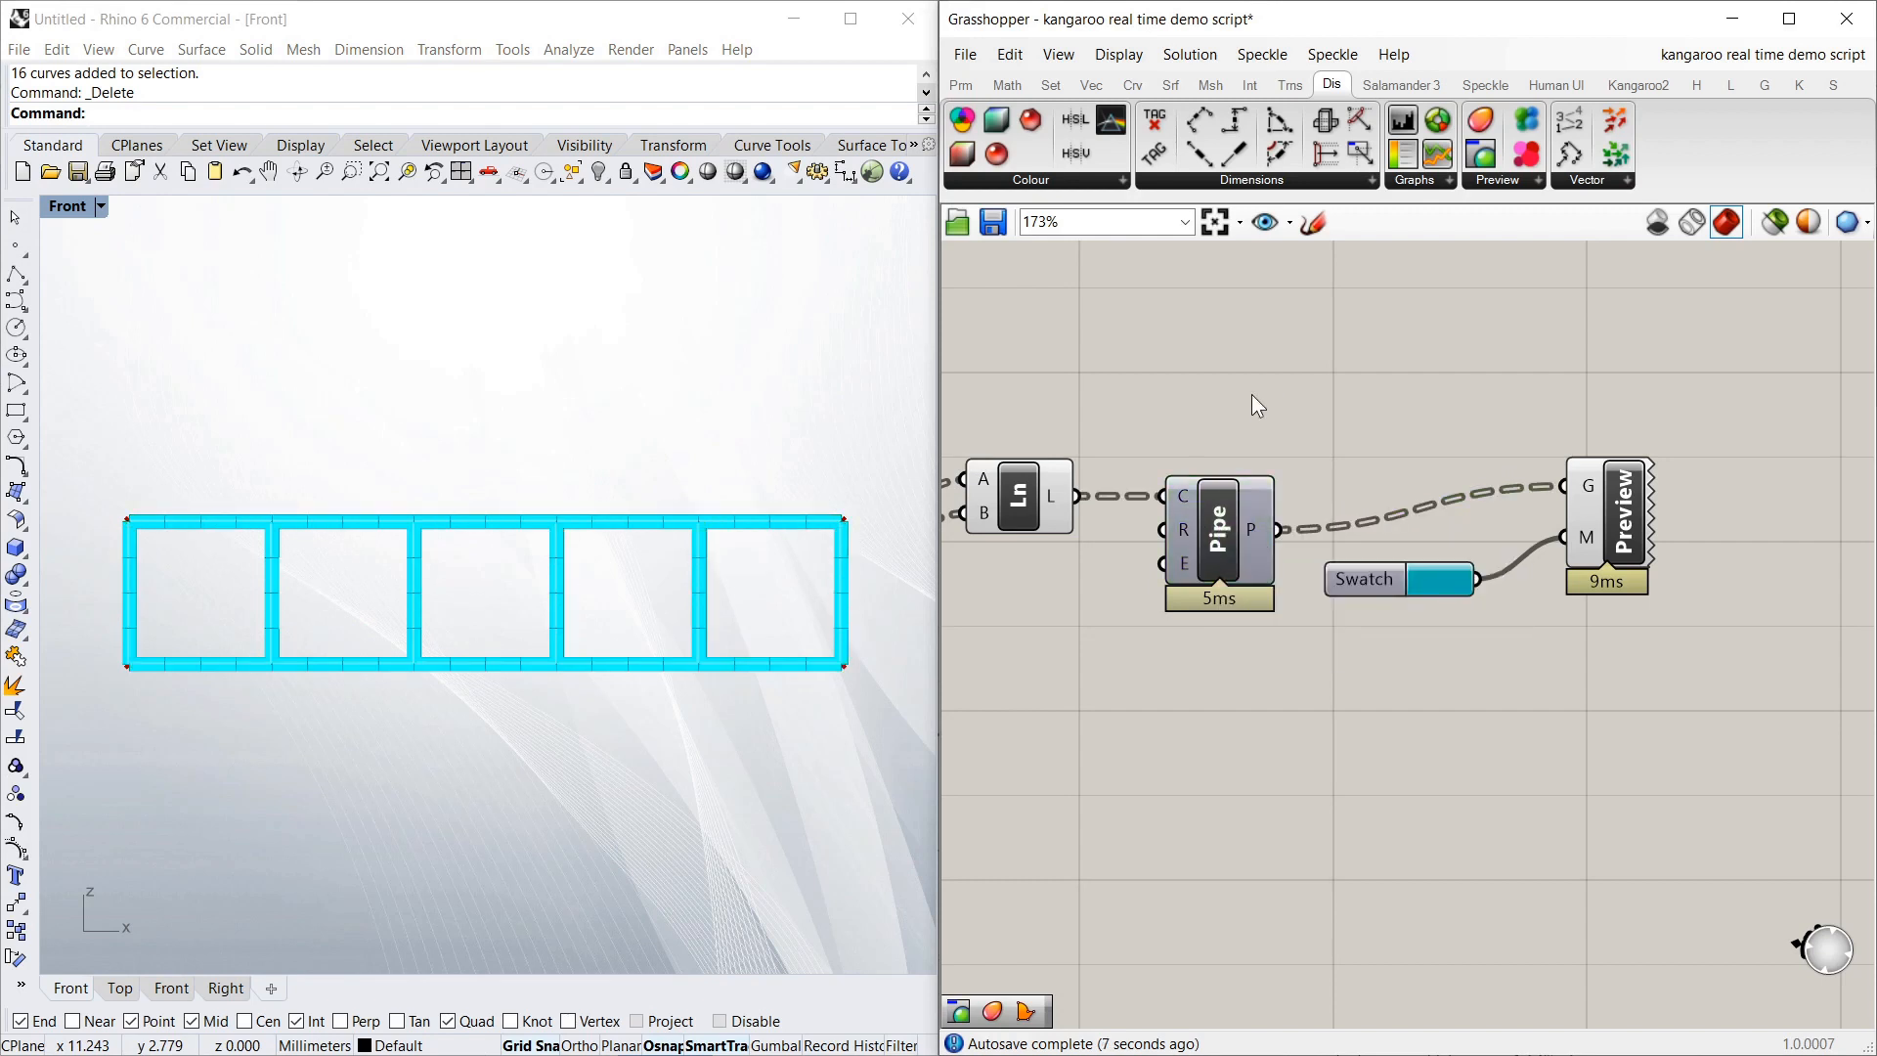
pyautogui.click(1028, 494)
pyautogui.rightClick(1029, 495)
pyautogui.click(1074, 538)
pyautogui.click(1126, 472)
# Turn off the viewport preview of the component further upstream of the labelled output parameters
pyautogui.scroll(-3, 1620, 464)
pyautogui.scroll(4, 1110, 496)
pyautogui.scroll(-3, 1095, 550)
pyautogui.moveTo(1046, 559); pyautogui.dragTo(1338, 502, button='right')
pyautogui.scroll(4, 1342, 502)
pyautogui.scroll(-4, 1351, 501)
pyautogui.scroll(3, 1130, 496)
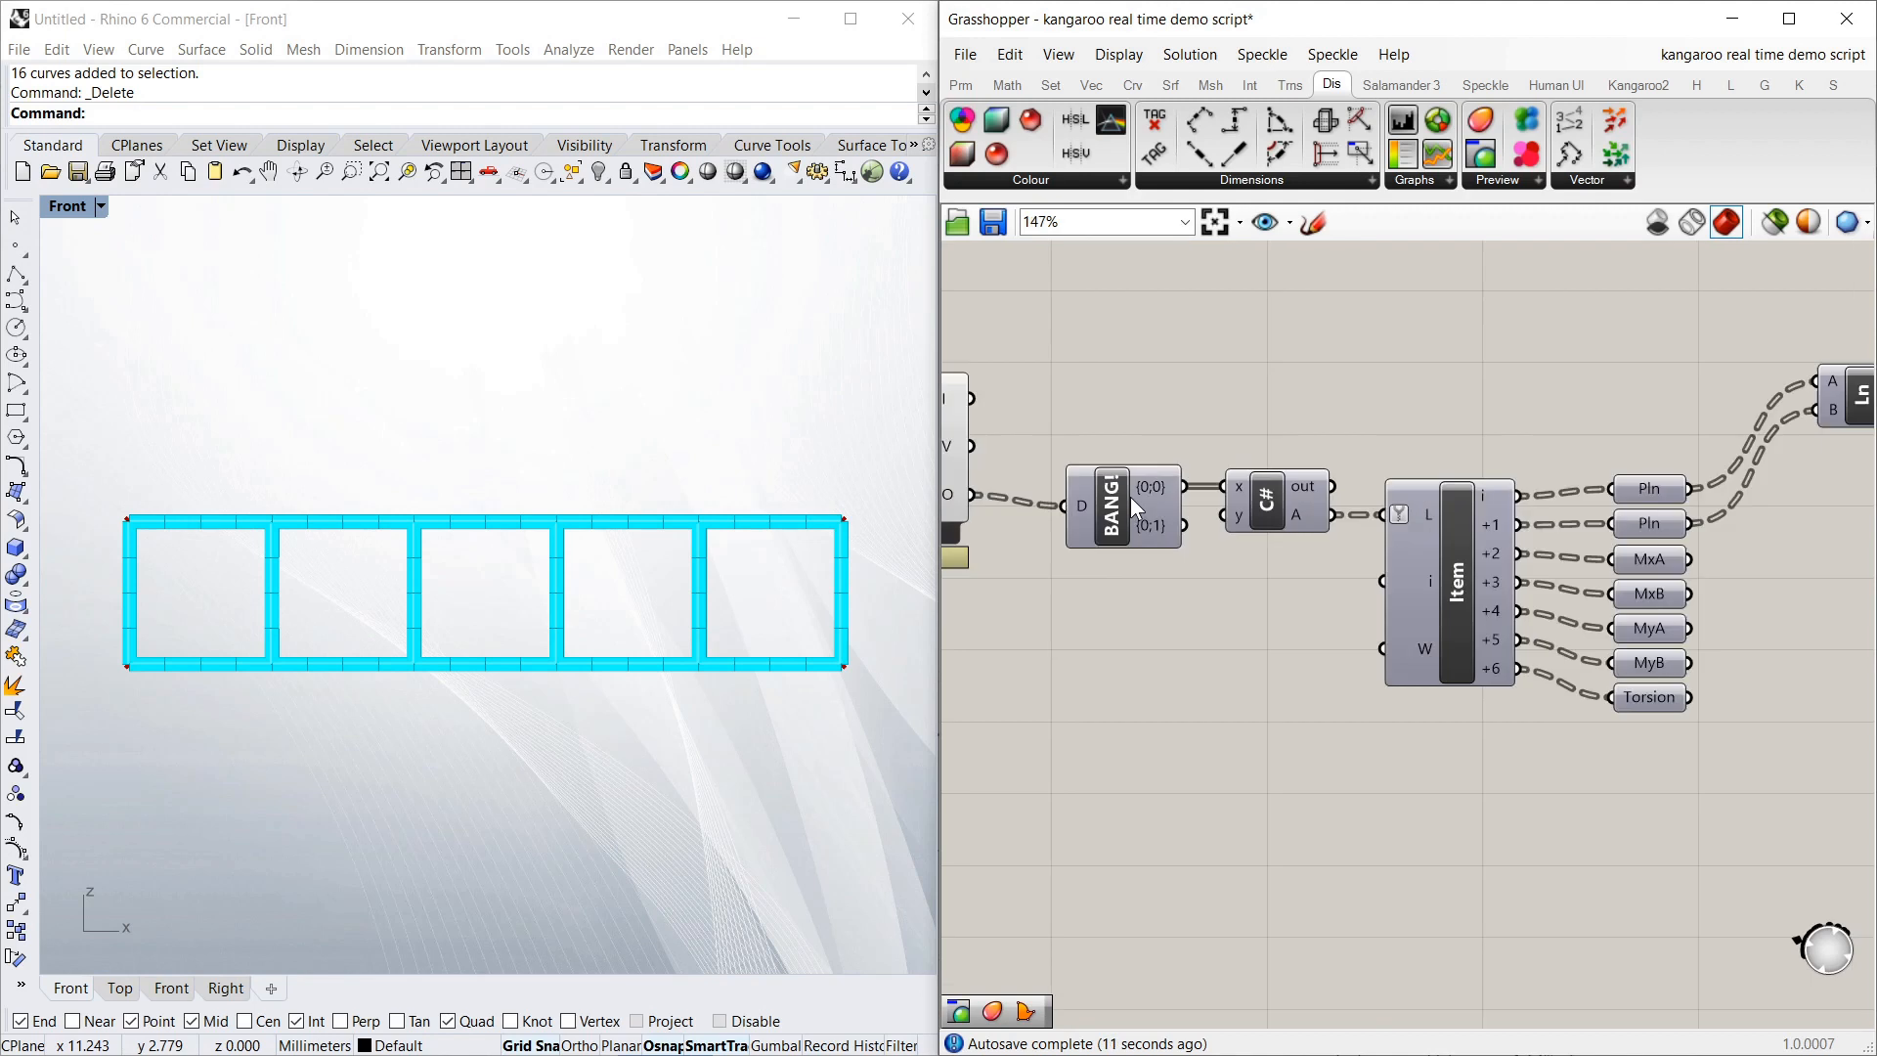
pyautogui.scroll(-3, 1131, 496)
pyautogui.scroll(3, 1086, 458)
pyautogui.click(1054, 444)
pyautogui.rightClick(1053, 449)
pyautogui.click(1124, 486)
pyautogui.click(1241, 368)
# Place a Point Oriented component below the Pipe component and connect the first Pln parameter to its P input
pyautogui.scroll(-2, 1795, 504)
pyautogui.moveTo(1795, 500); pyautogui.dragTo(1600, 544, button='right')
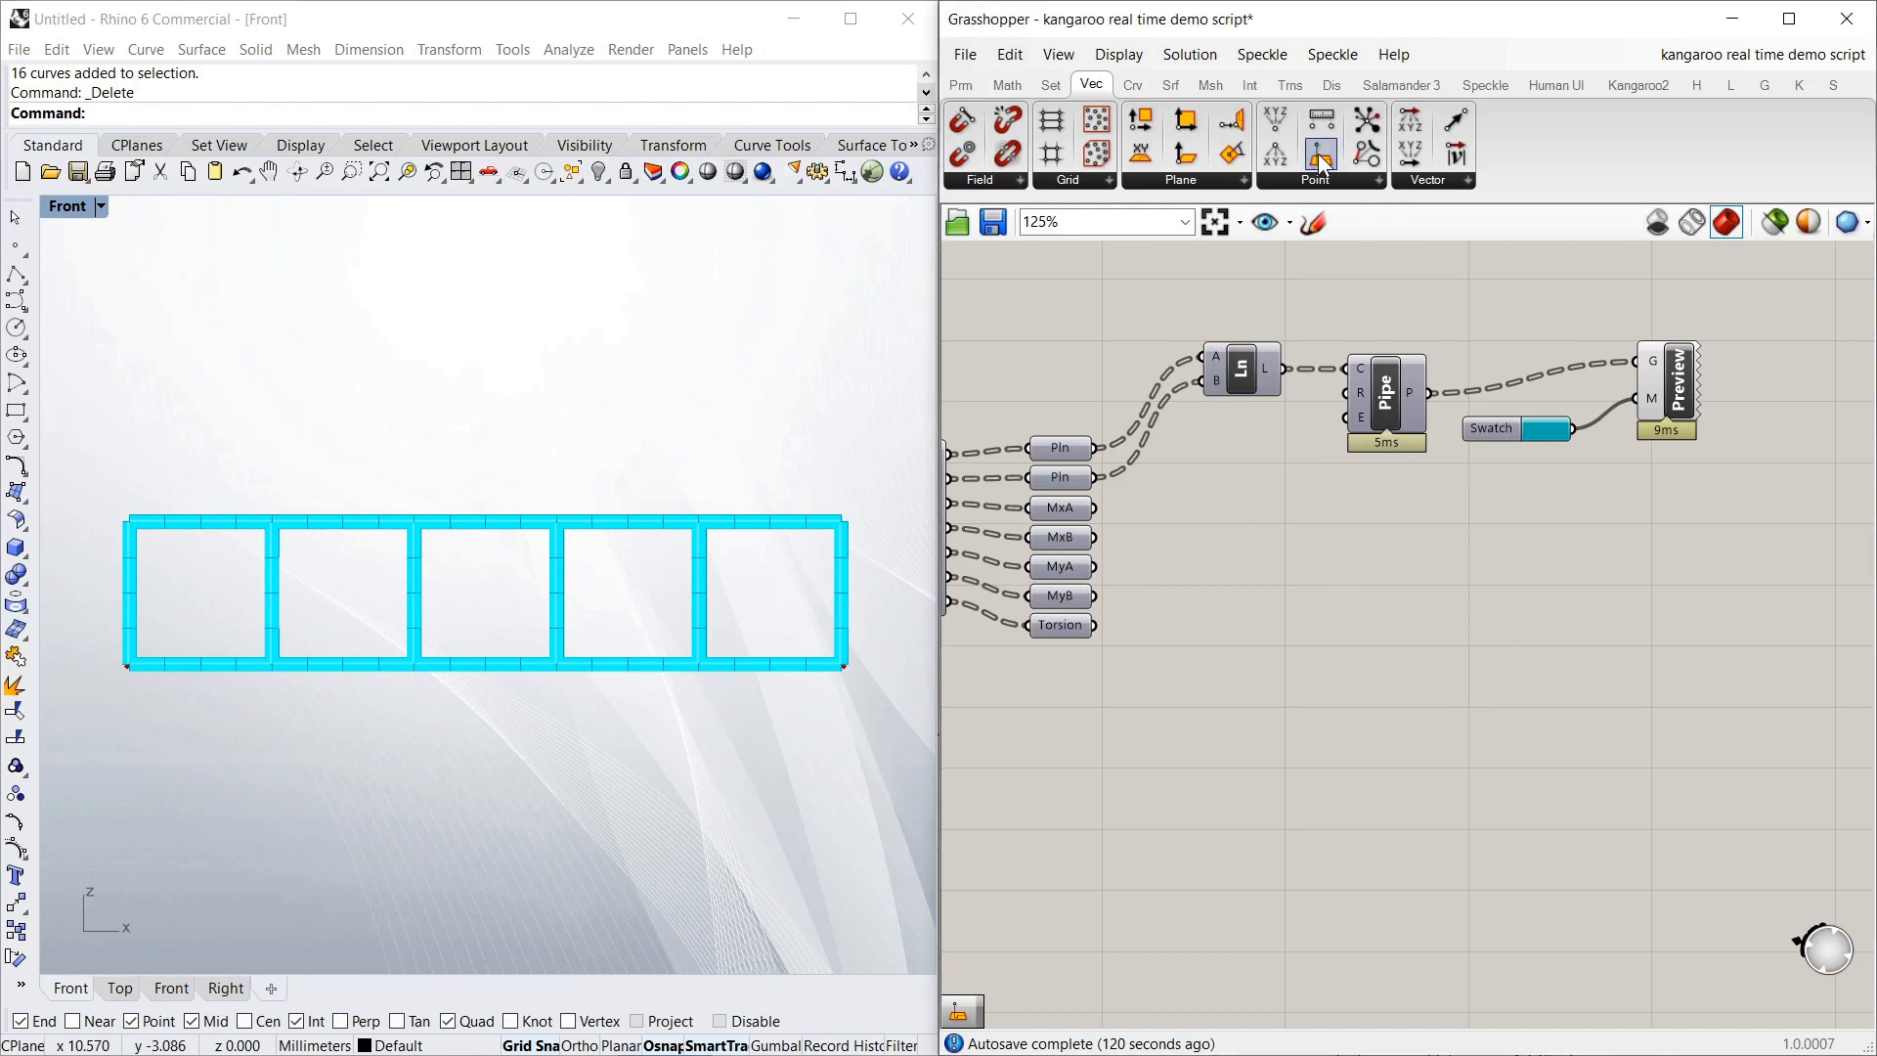
pyautogui.moveTo(1320, 161); pyautogui.dragTo(1400, 538)
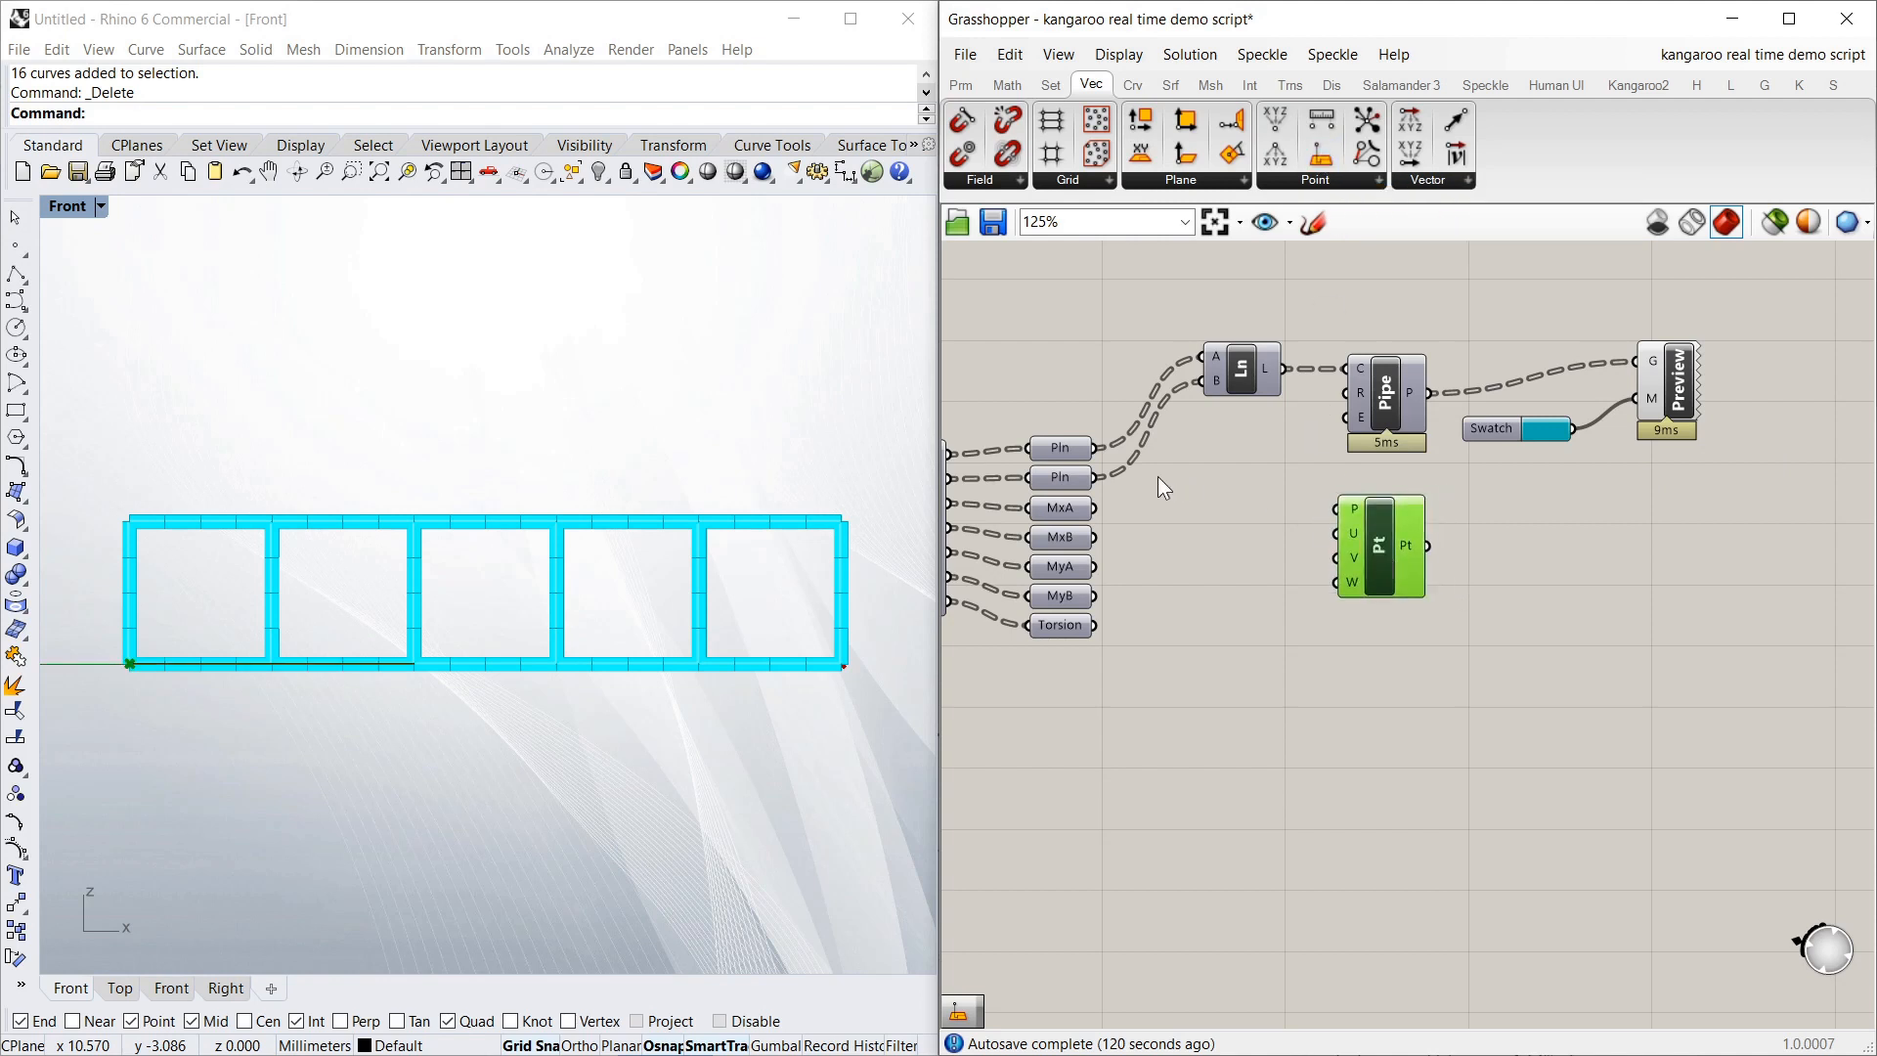
pyautogui.click(1065, 449)
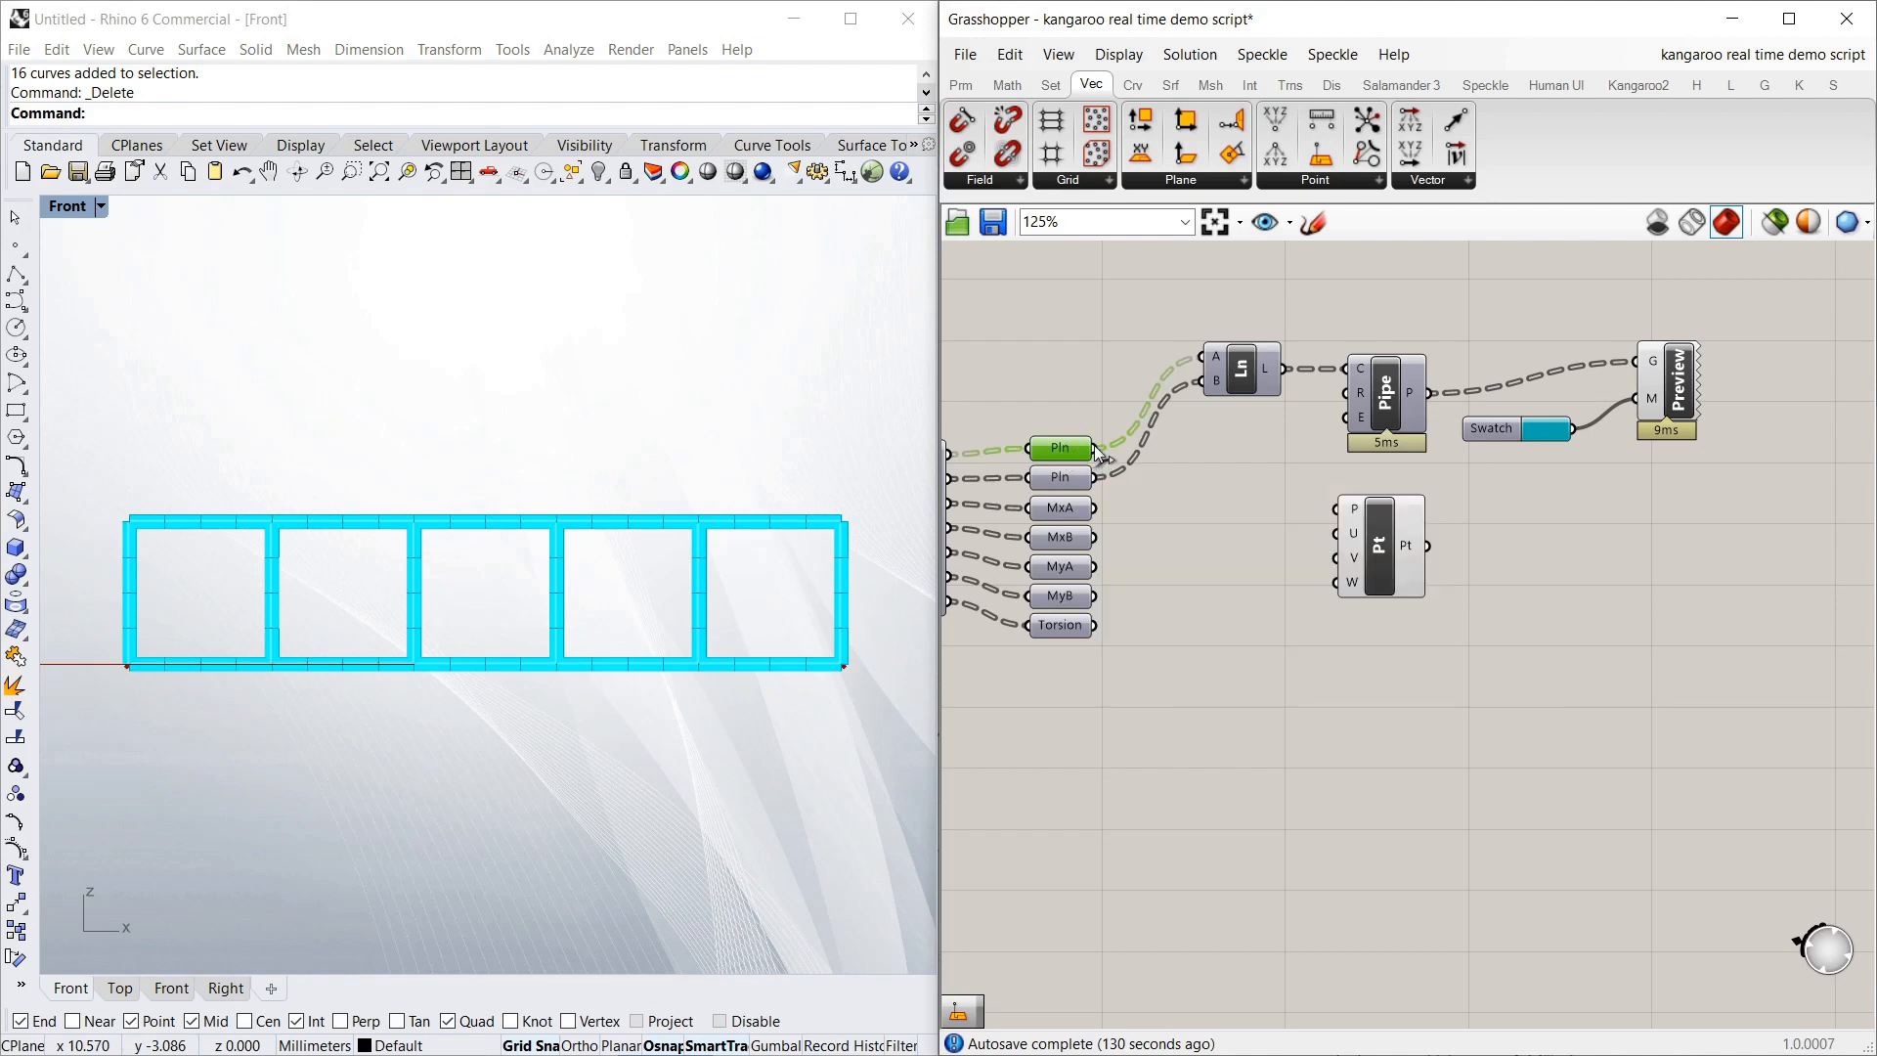
pyautogui.moveTo(1094, 448); pyautogui.dragTo(1377, 525)
pyautogui.click(1246, 510)
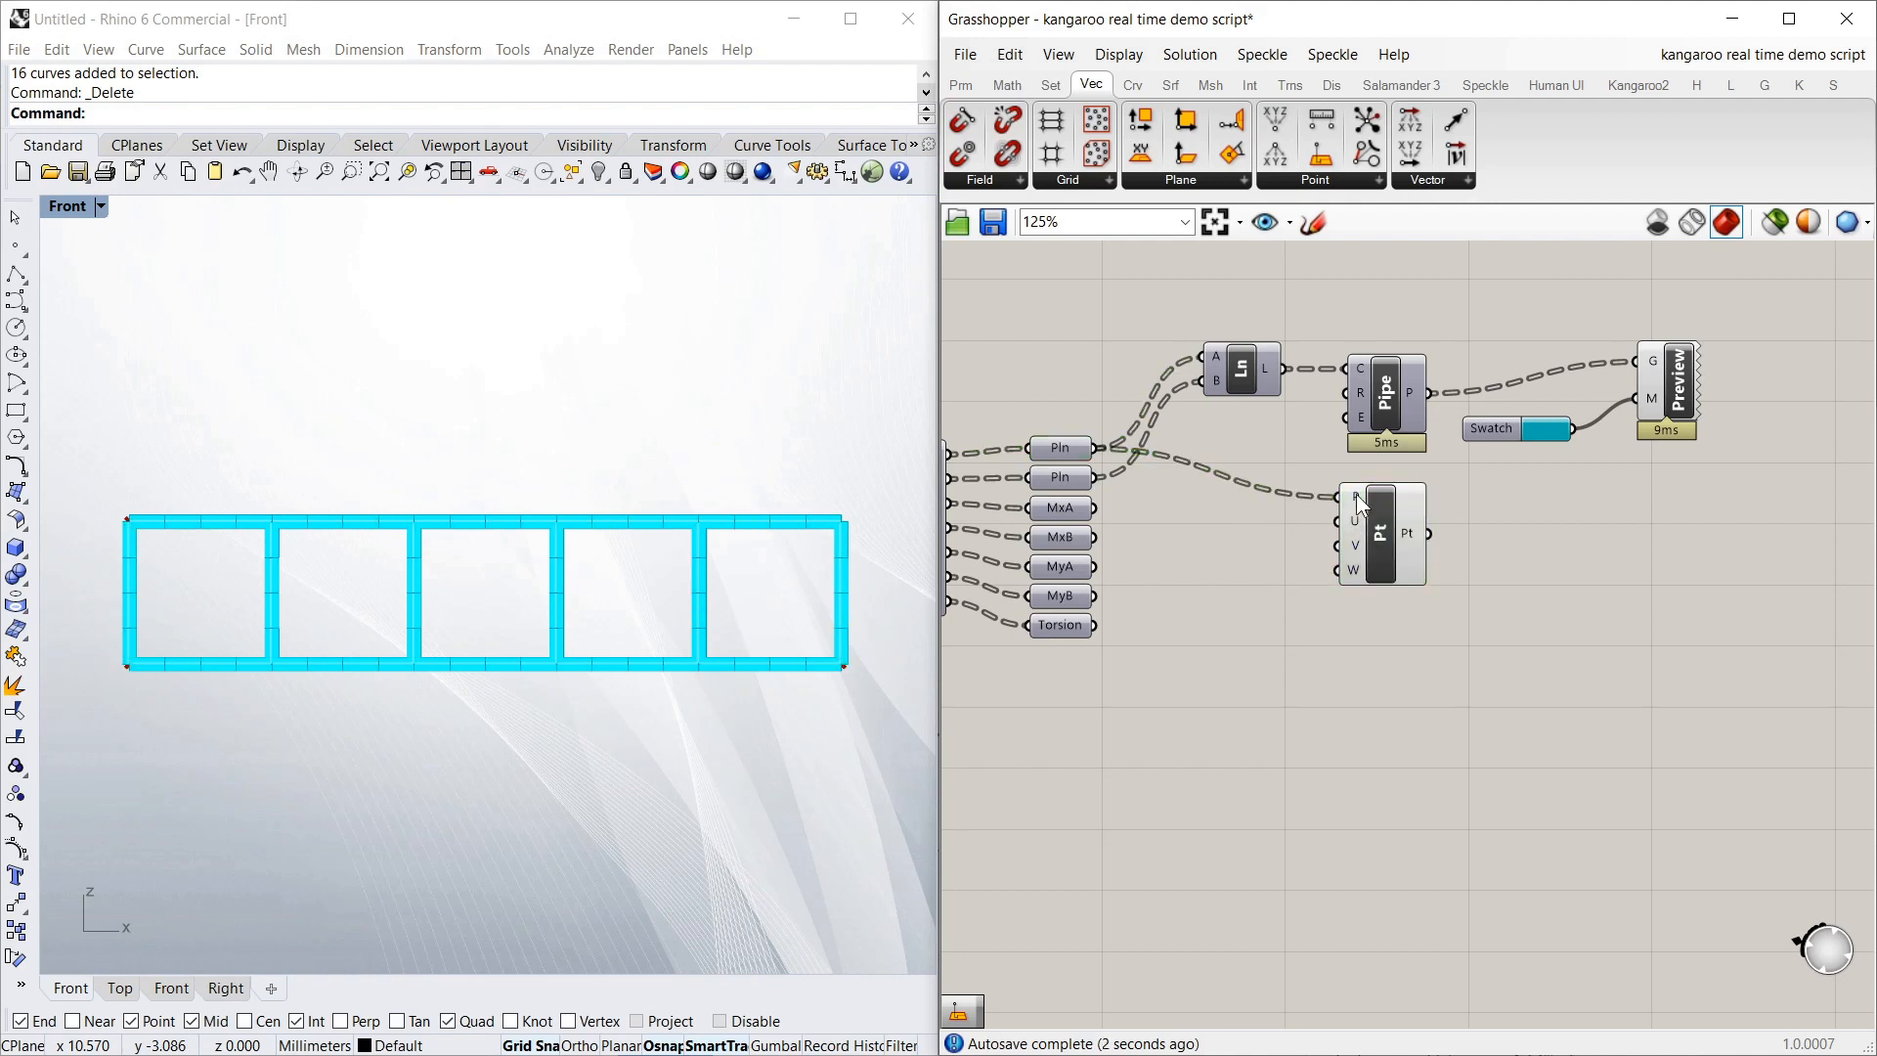
pyautogui.click(1382, 536)
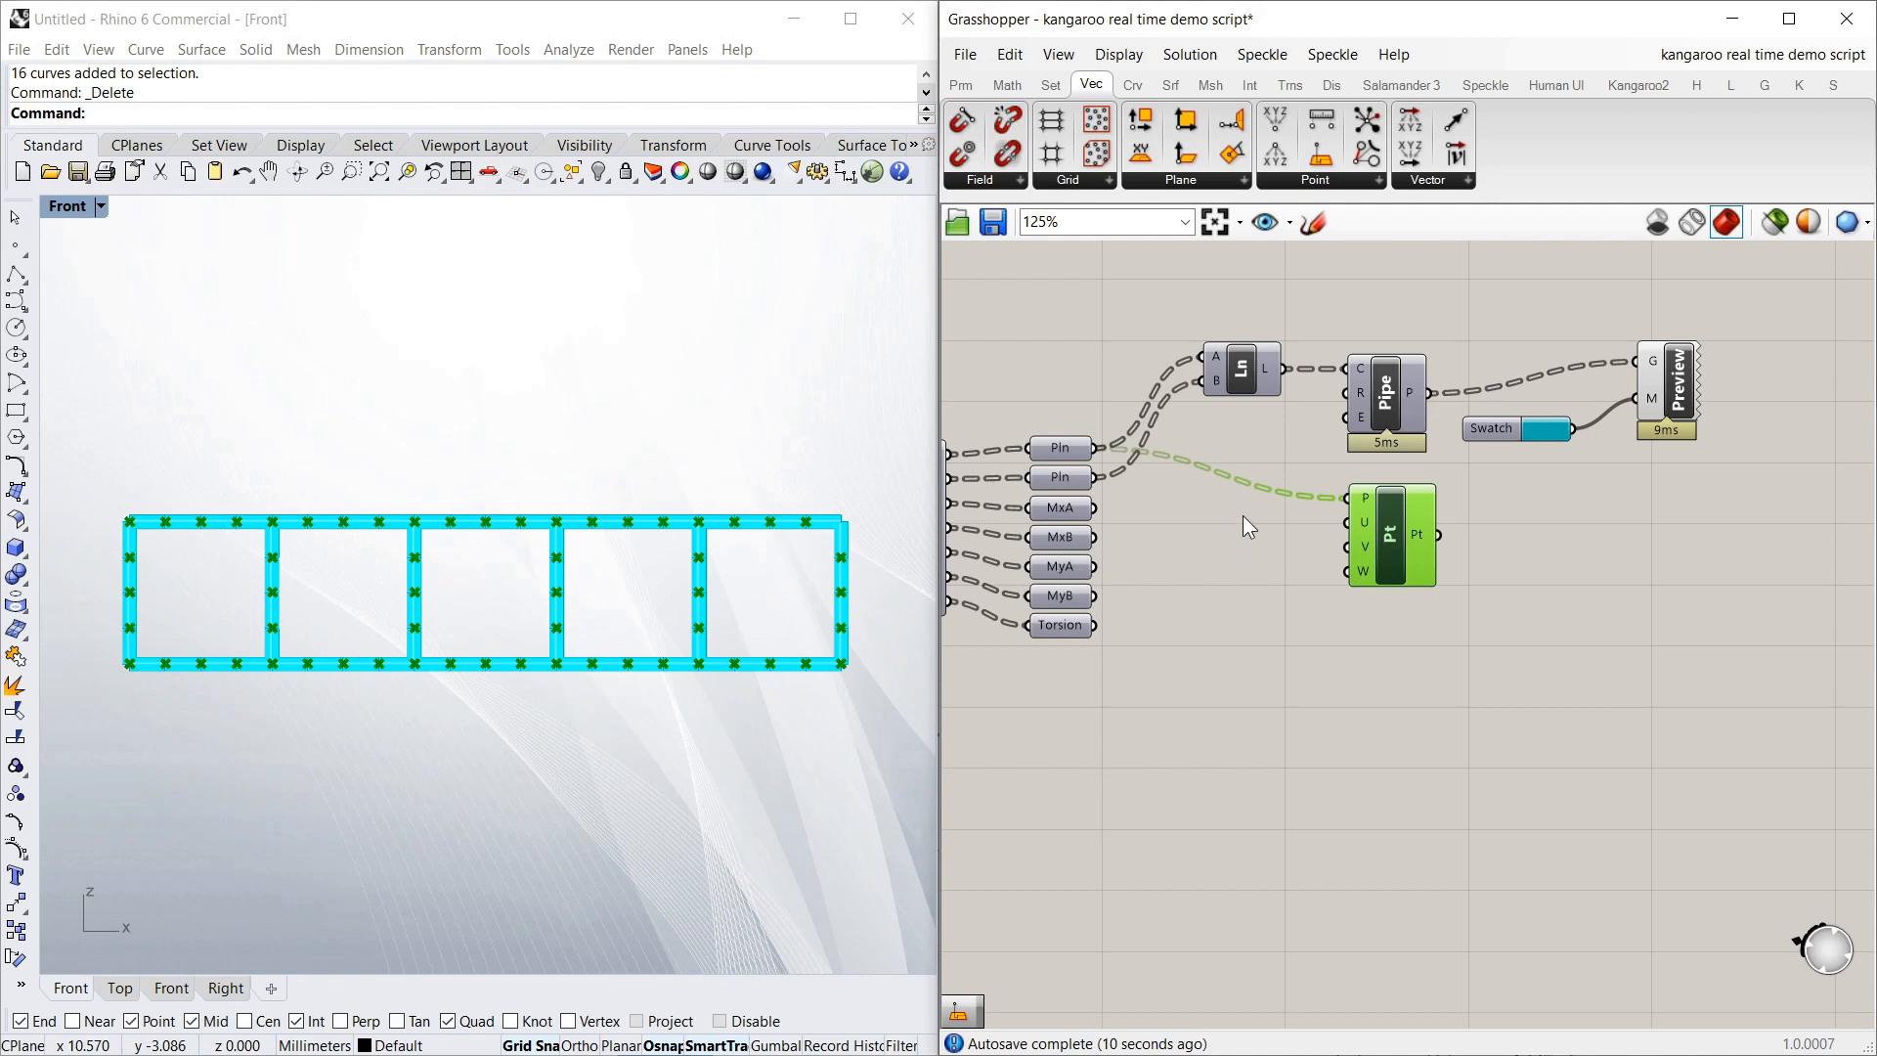
pyautogui.moveTo(1404, 530); pyautogui.dragTo(1397, 529)
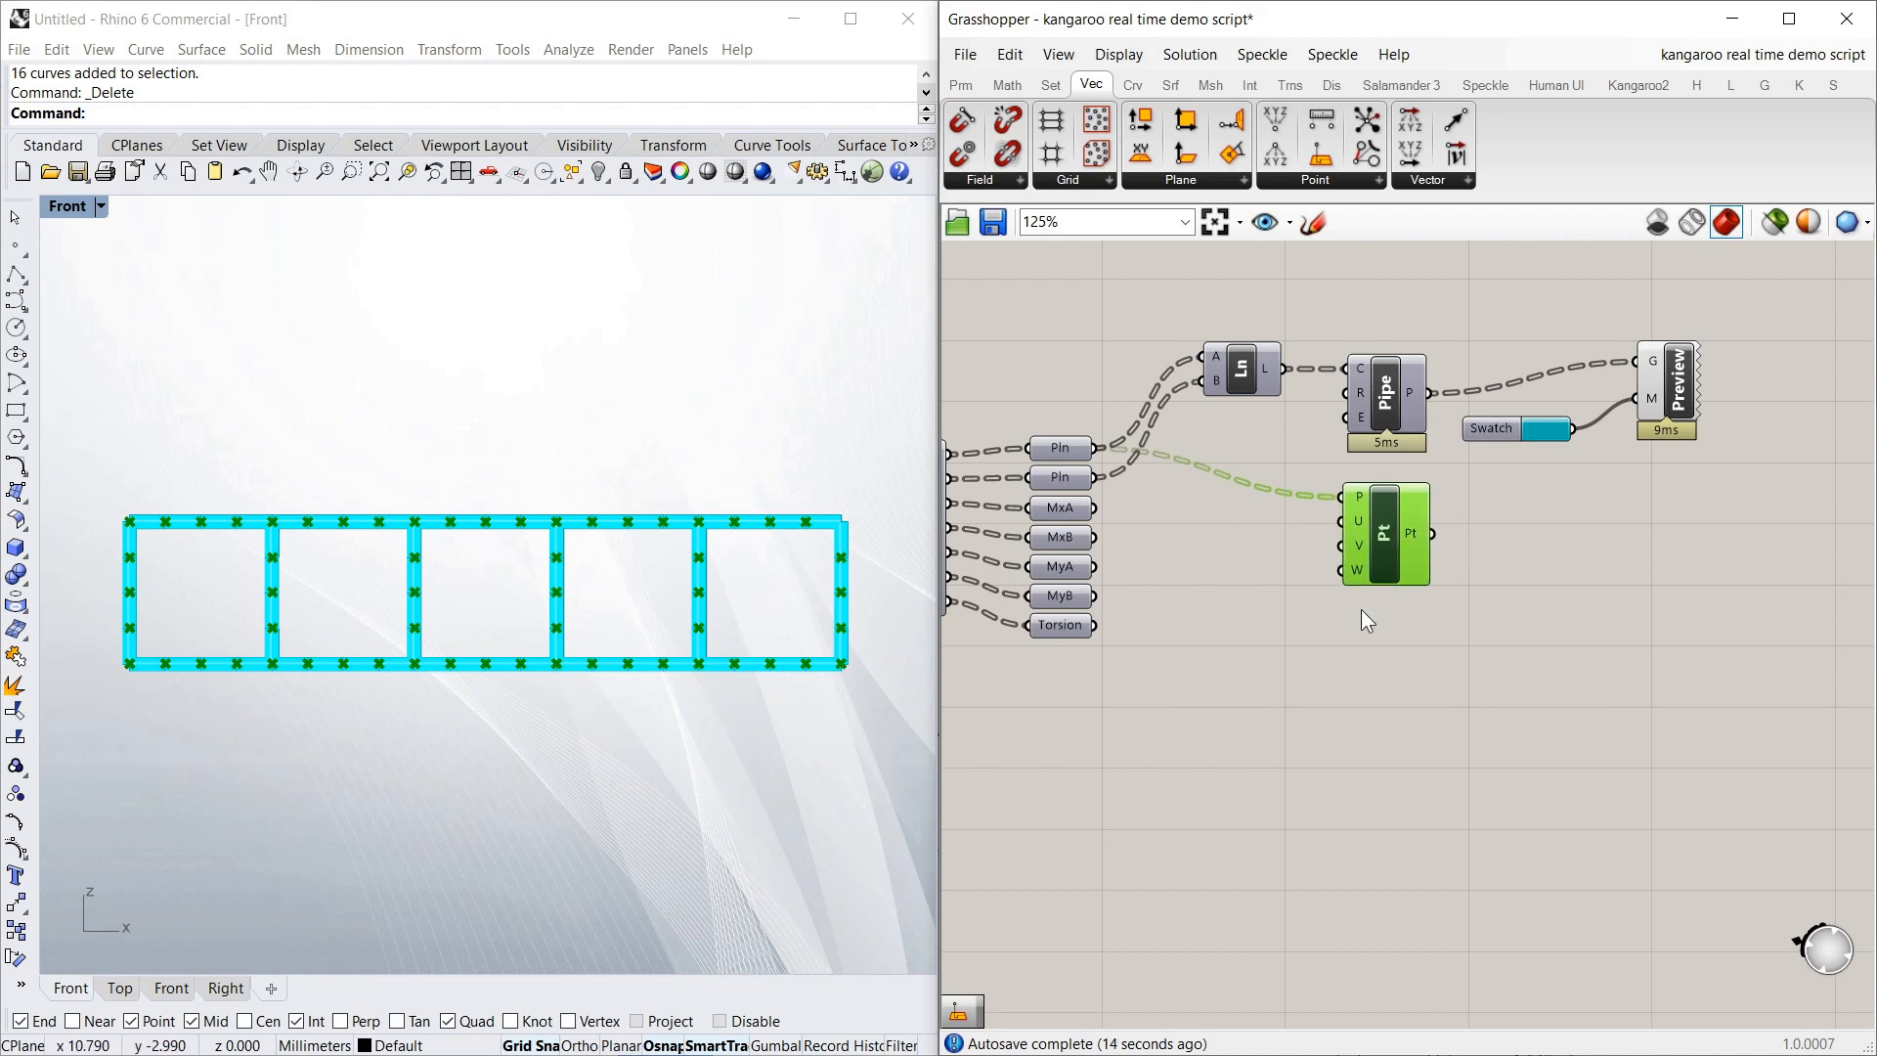
pyautogui.moveTo(1388, 546); pyautogui.dragTo(1394, 550)
pyautogui.click(1262, 540)
pyautogui.click(1068, 452)
pyautogui.click(1259, 537)
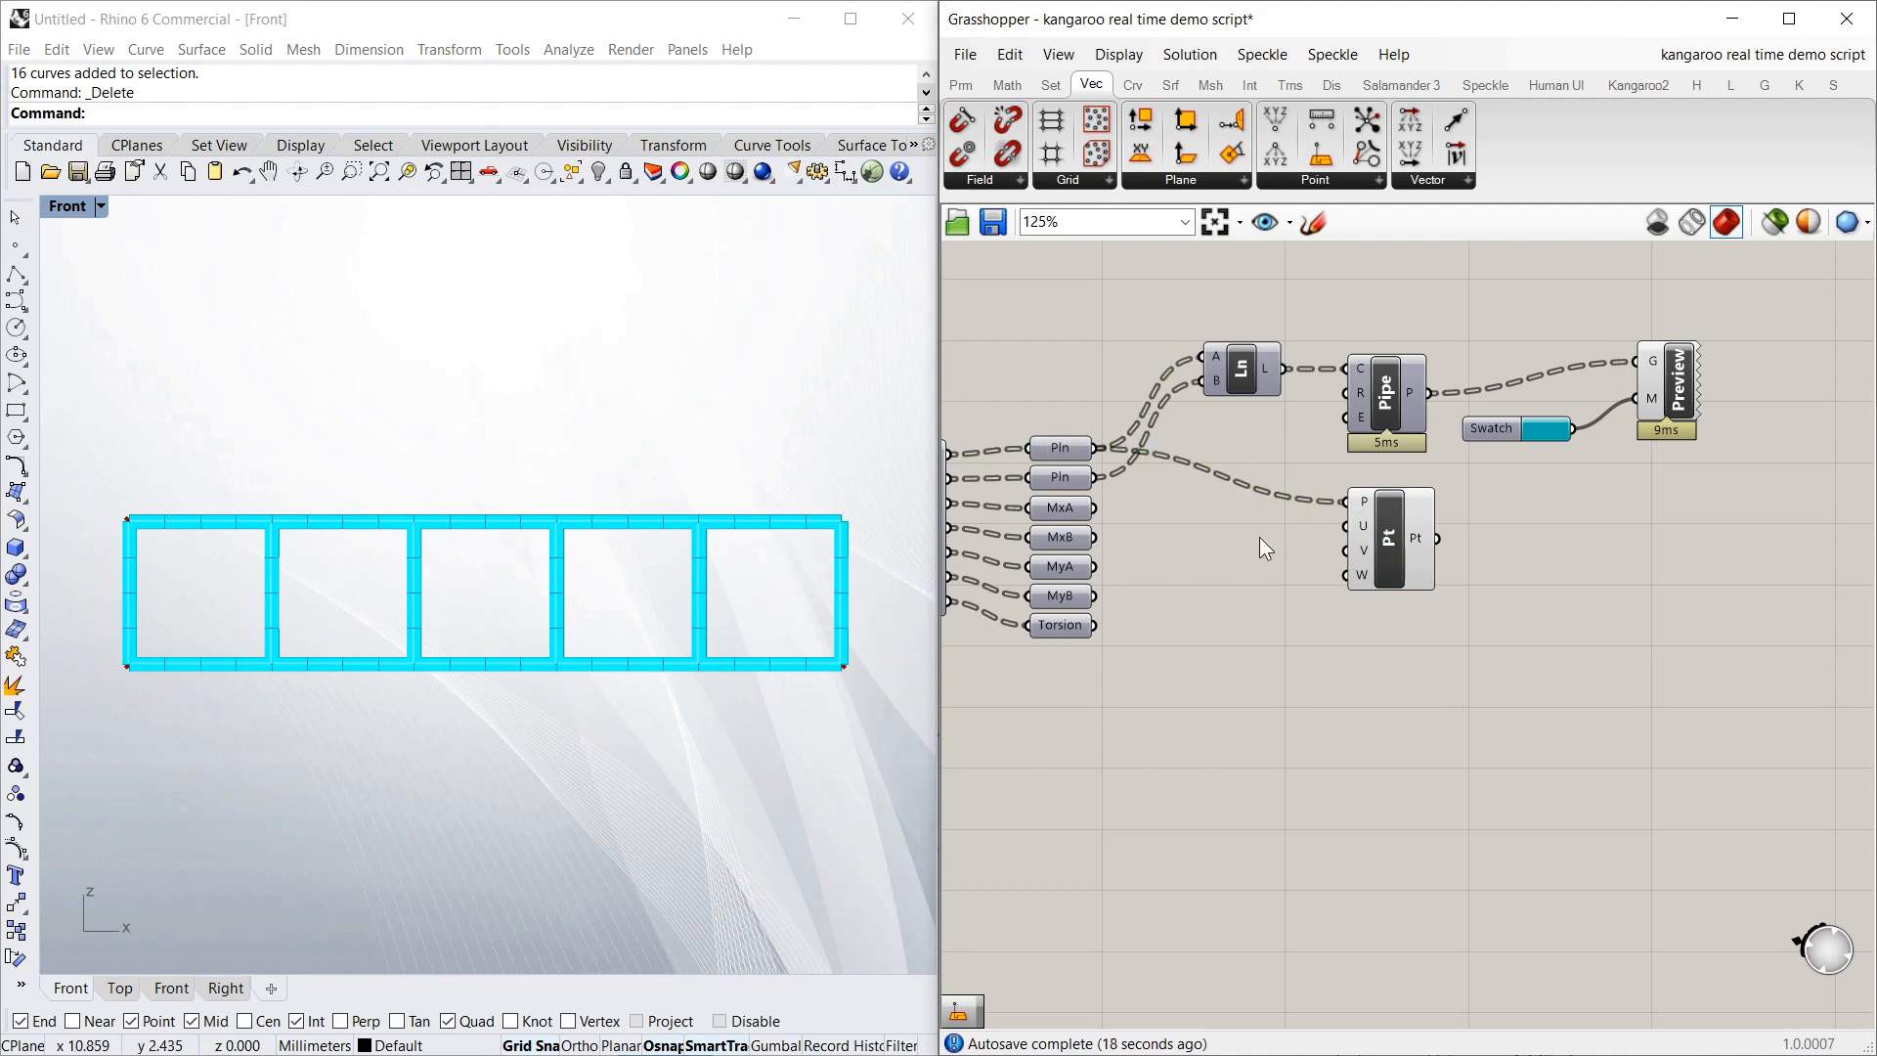
pyautogui.moveTo(1392, 528); pyautogui.dragTo(1394, 531)
pyautogui.click(1196, 538)
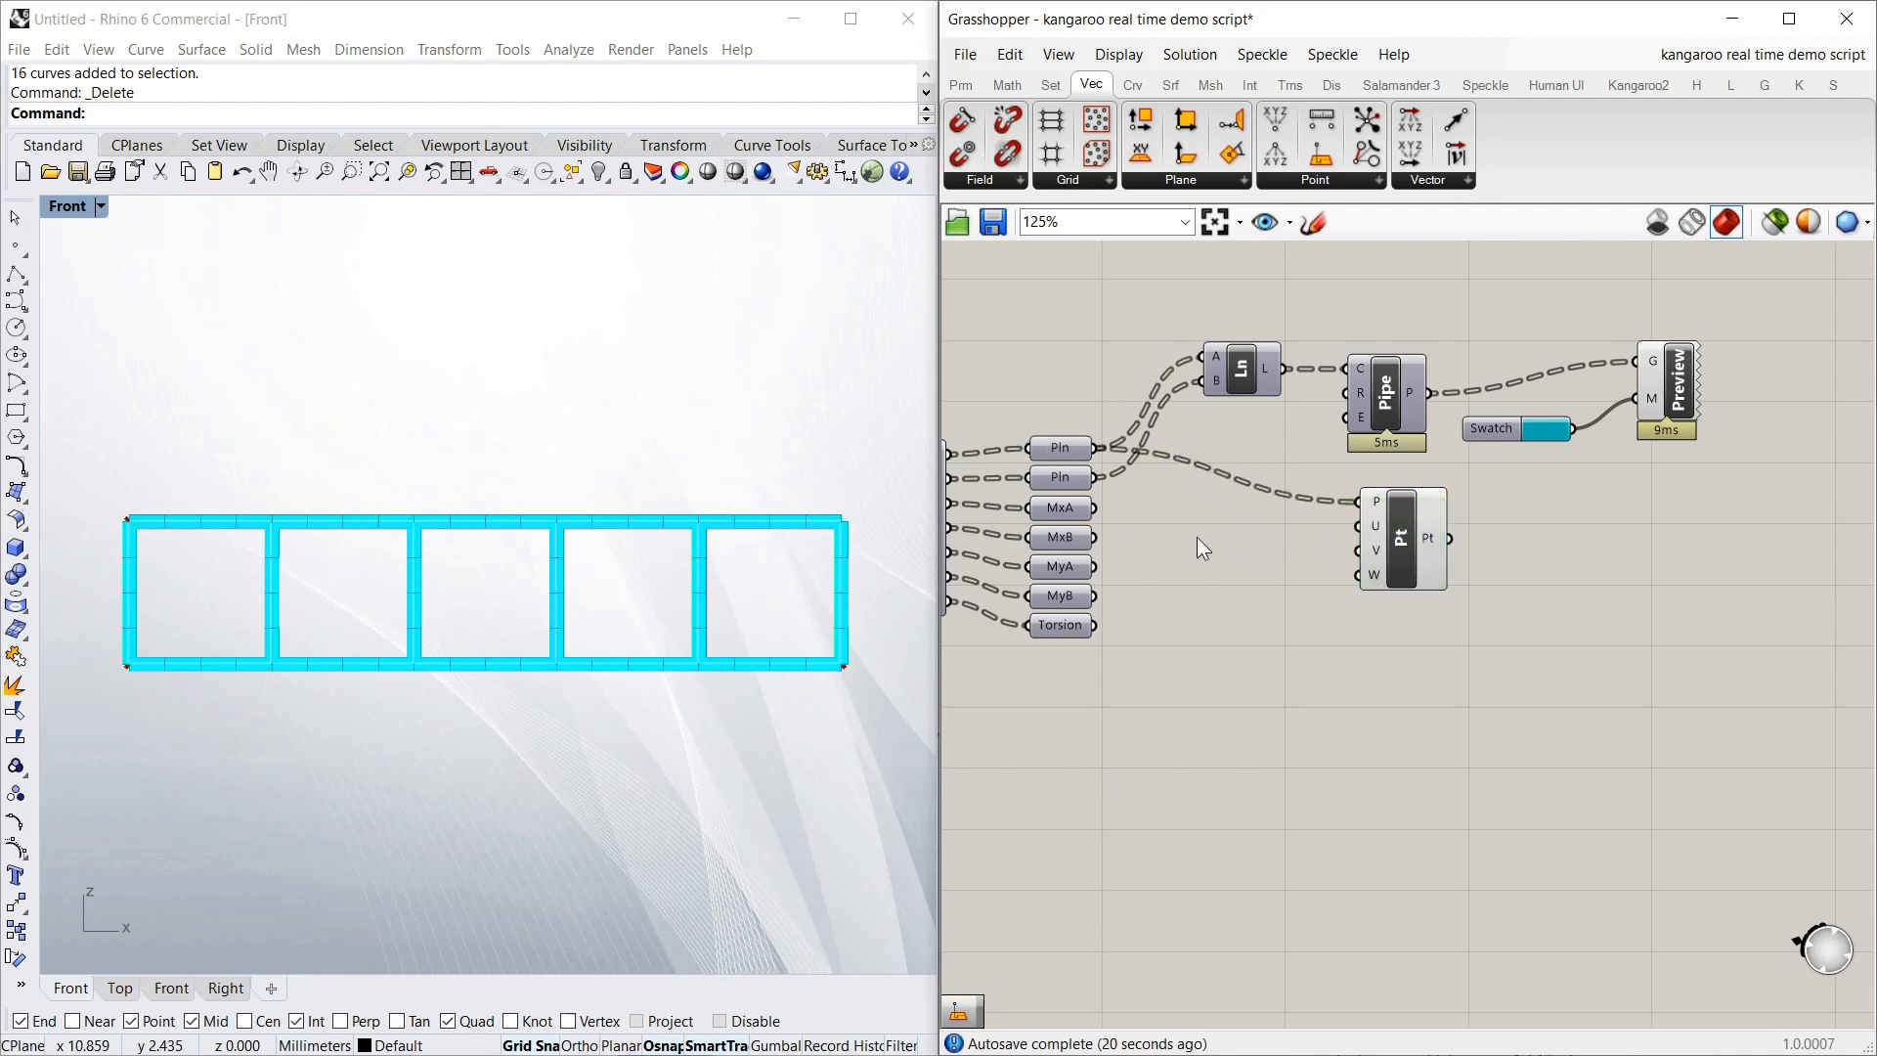
pyautogui.moveTo(1084, 525)
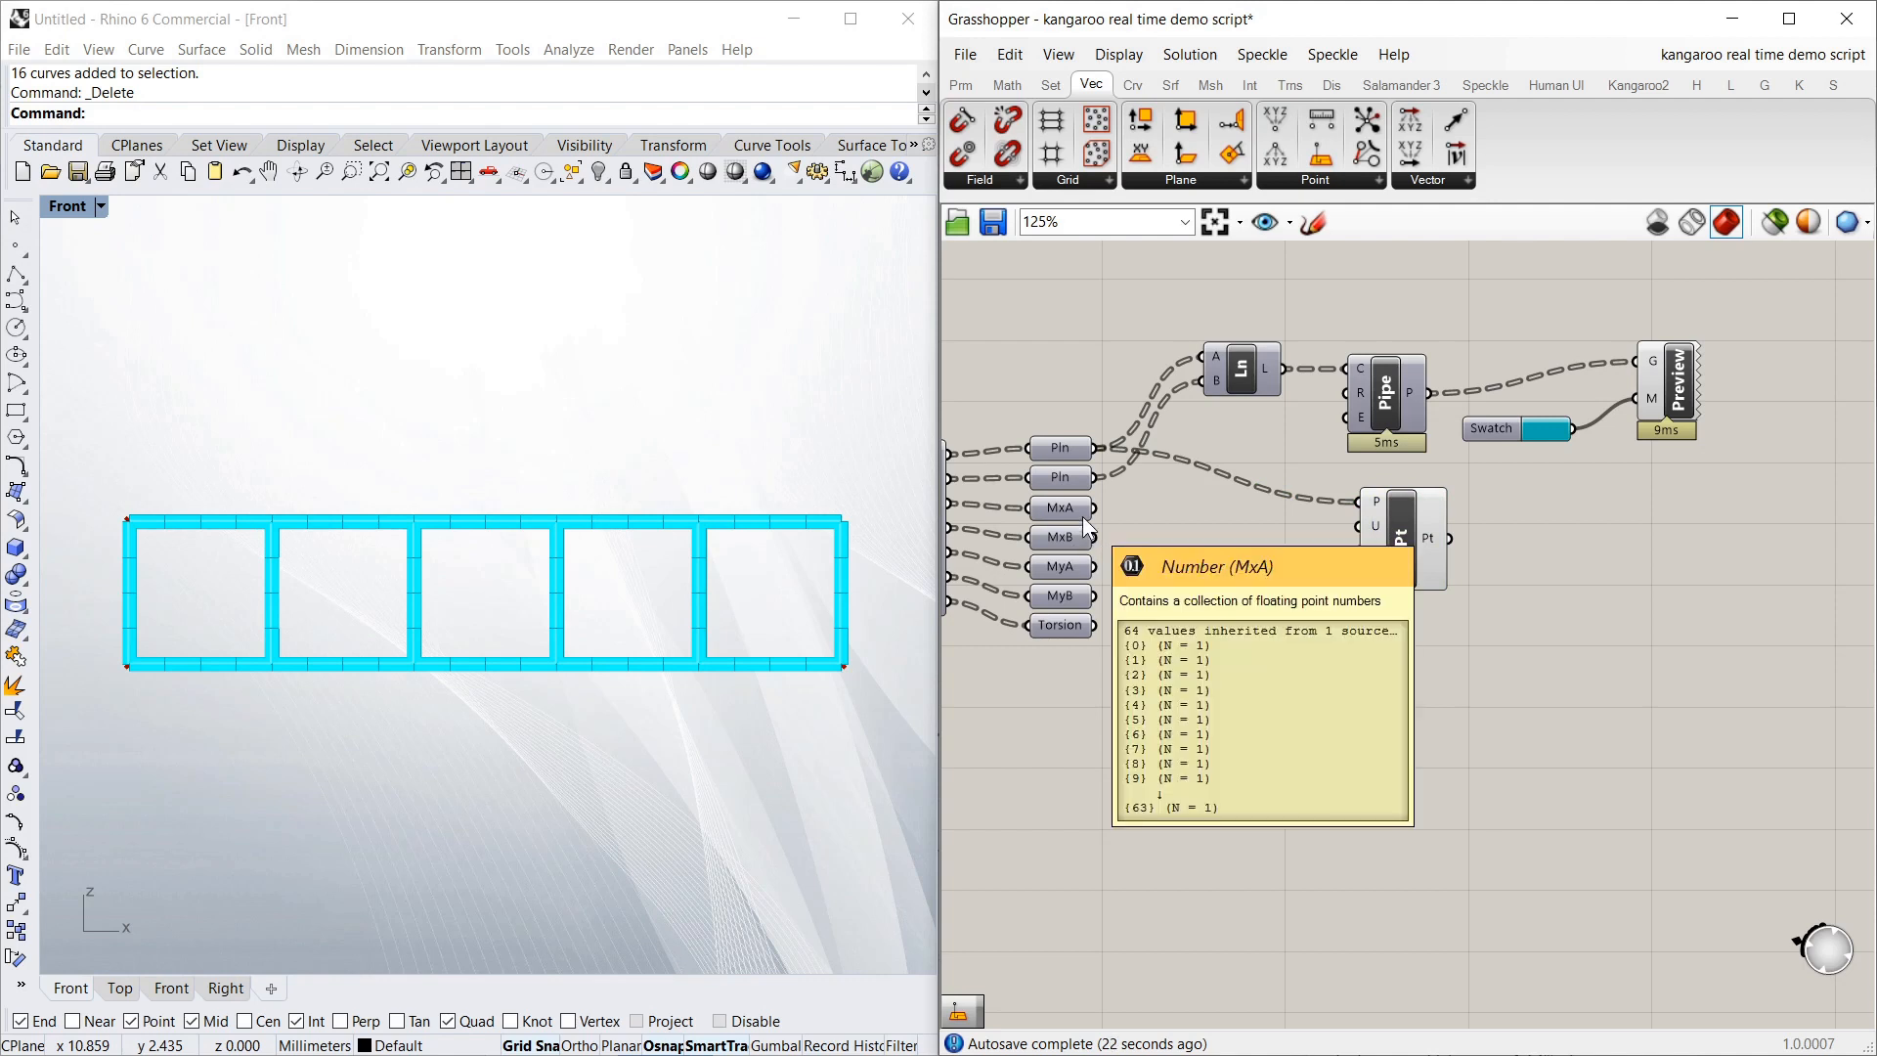
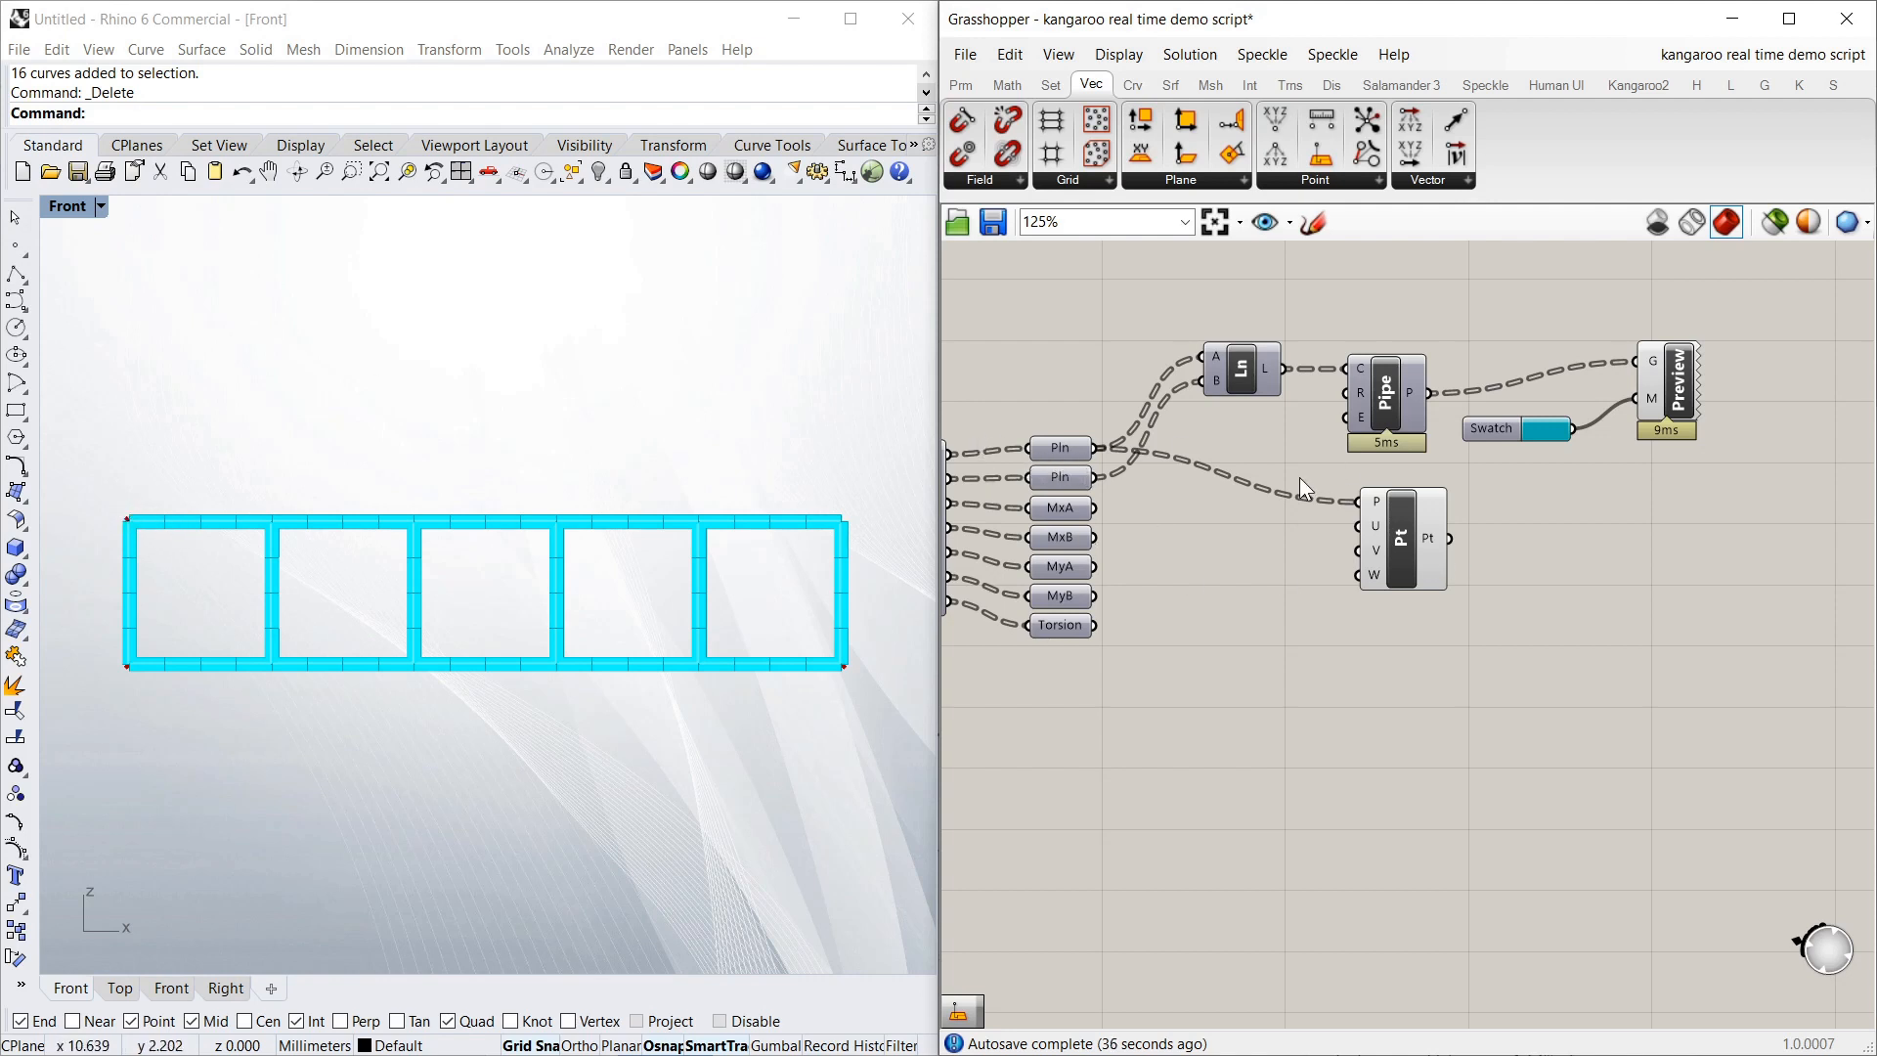
# Connect the MyA parameter directly to the Point Oriented component's U input
pyautogui.moveTo(1097, 566); pyautogui.dragTo(1304, 542)
pyautogui.moveTo(1096, 568); pyautogui.dragTo(1365, 529)
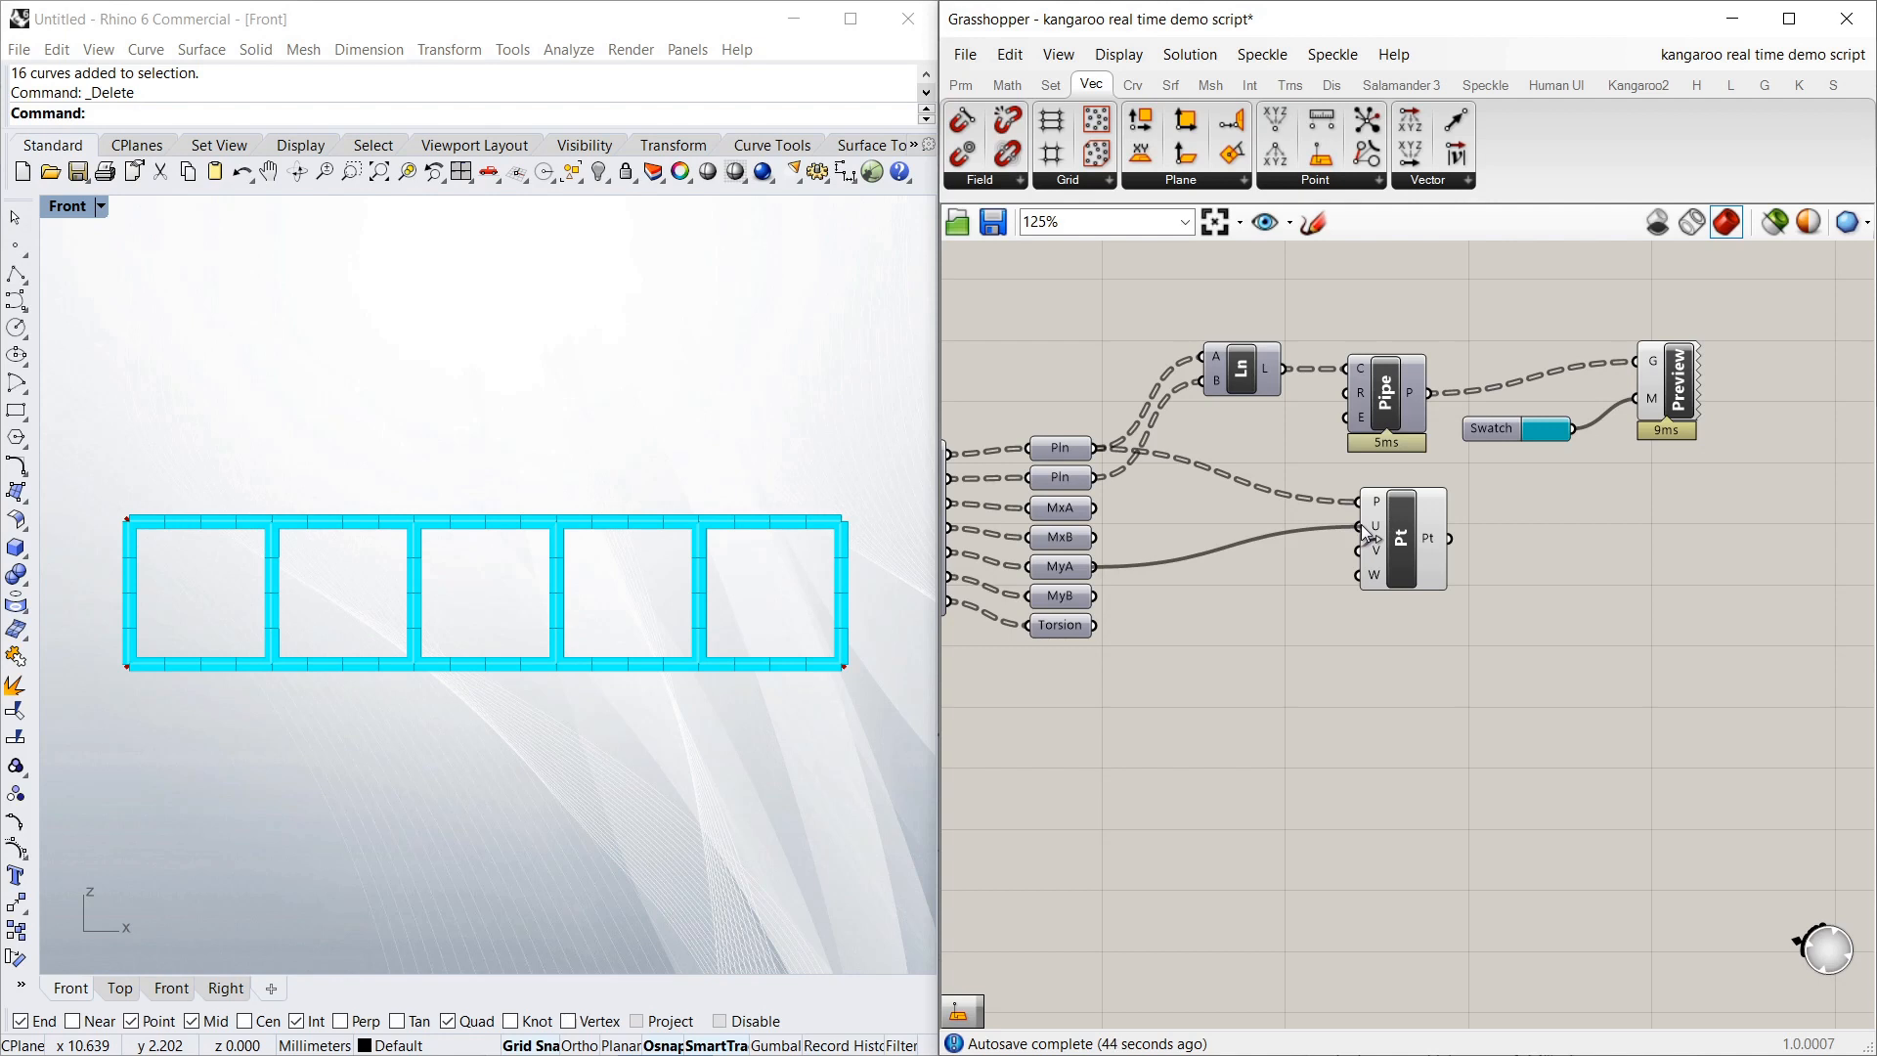
pyautogui.moveTo(1367, 533); pyautogui.dragTo(1372, 529)
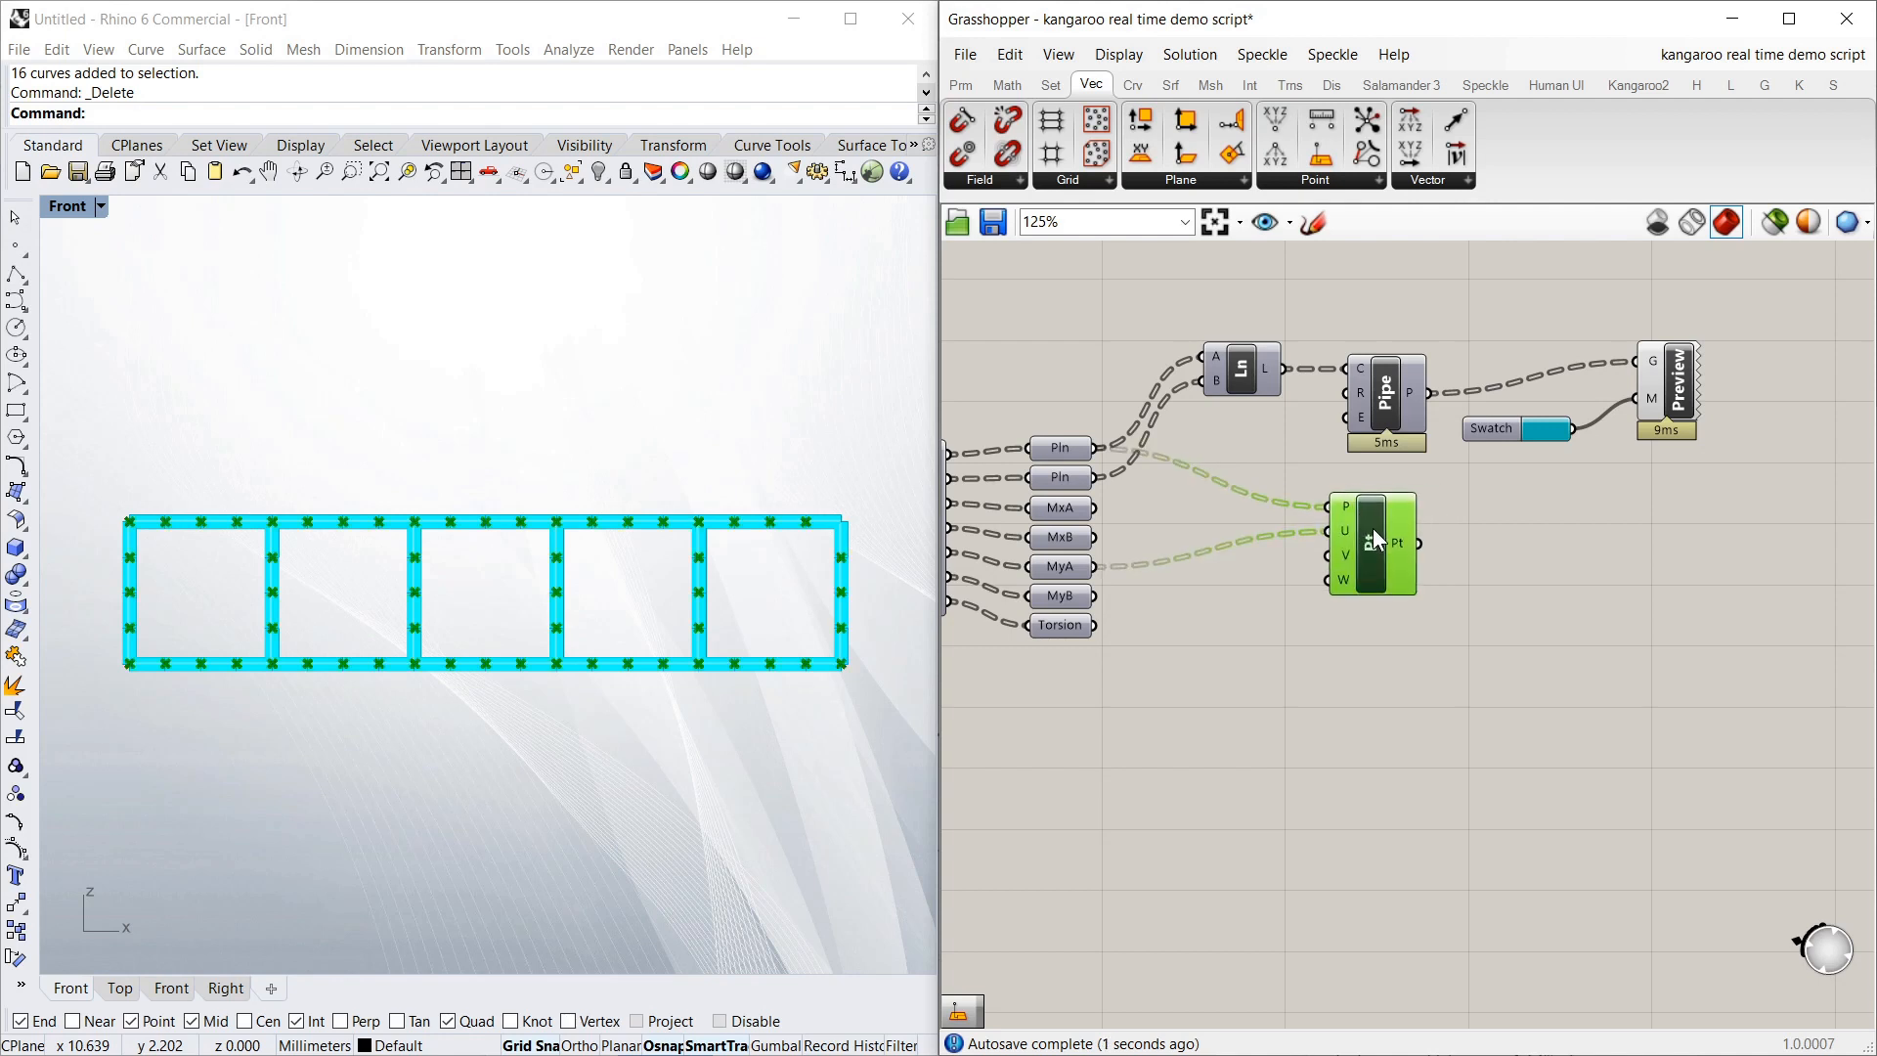
pyautogui.click(1259, 577)
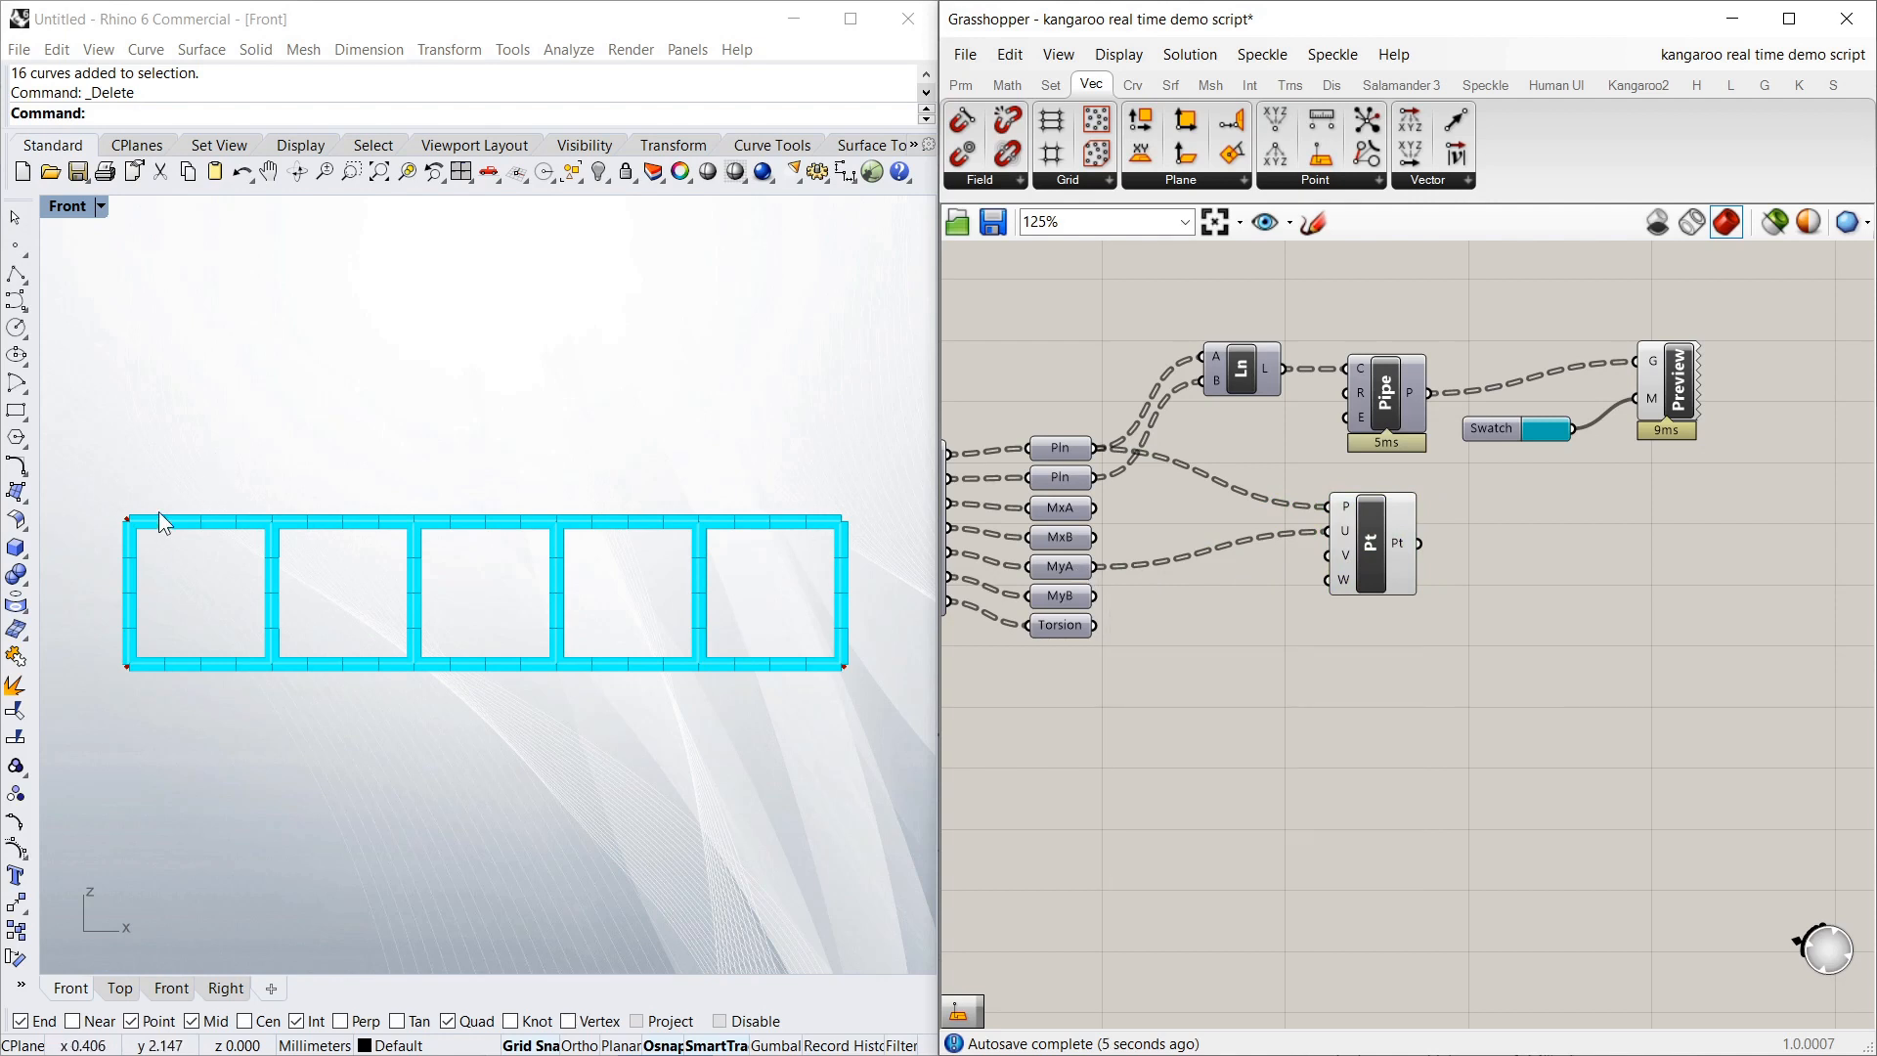
pyautogui.moveTo(1372, 566); pyautogui.dragTo(1376, 560)
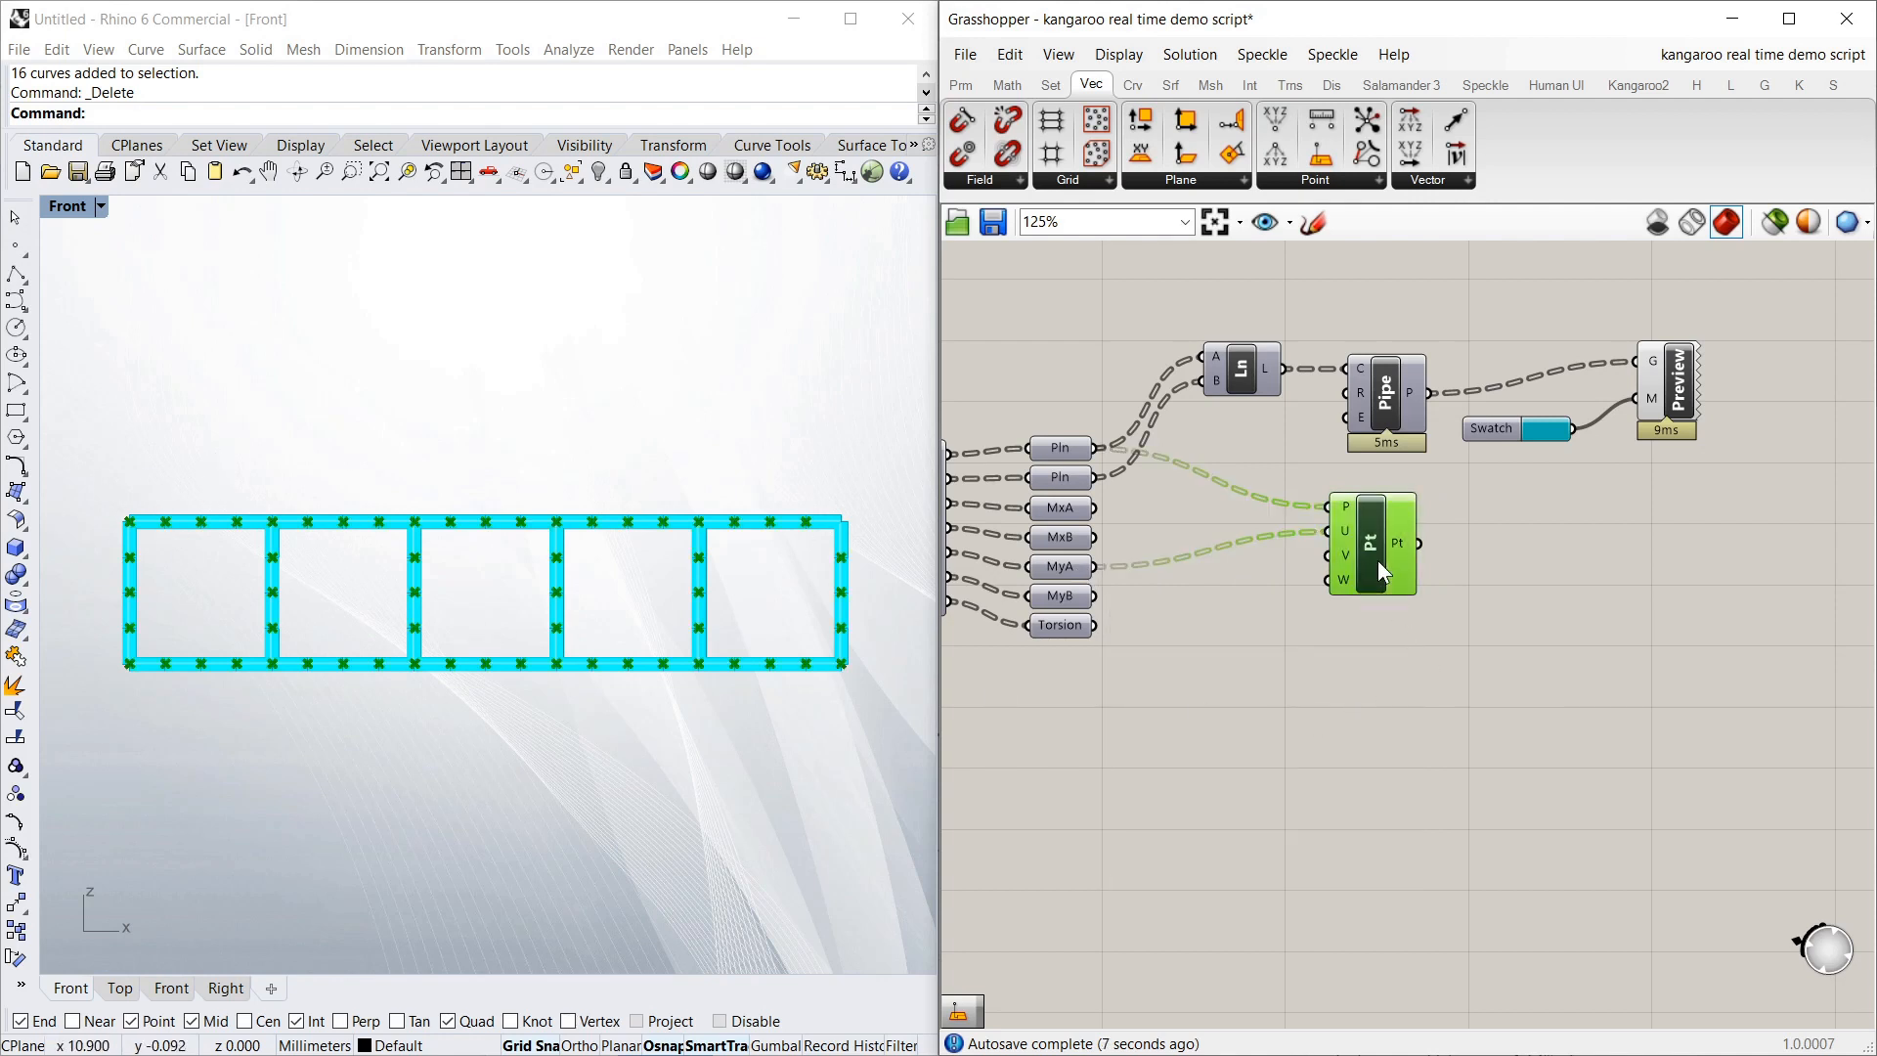
pyautogui.click(1242, 642)
pyautogui.moveTo(1375, 536); pyautogui.dragTo(1363, 536)
pyautogui.click(1234, 611)
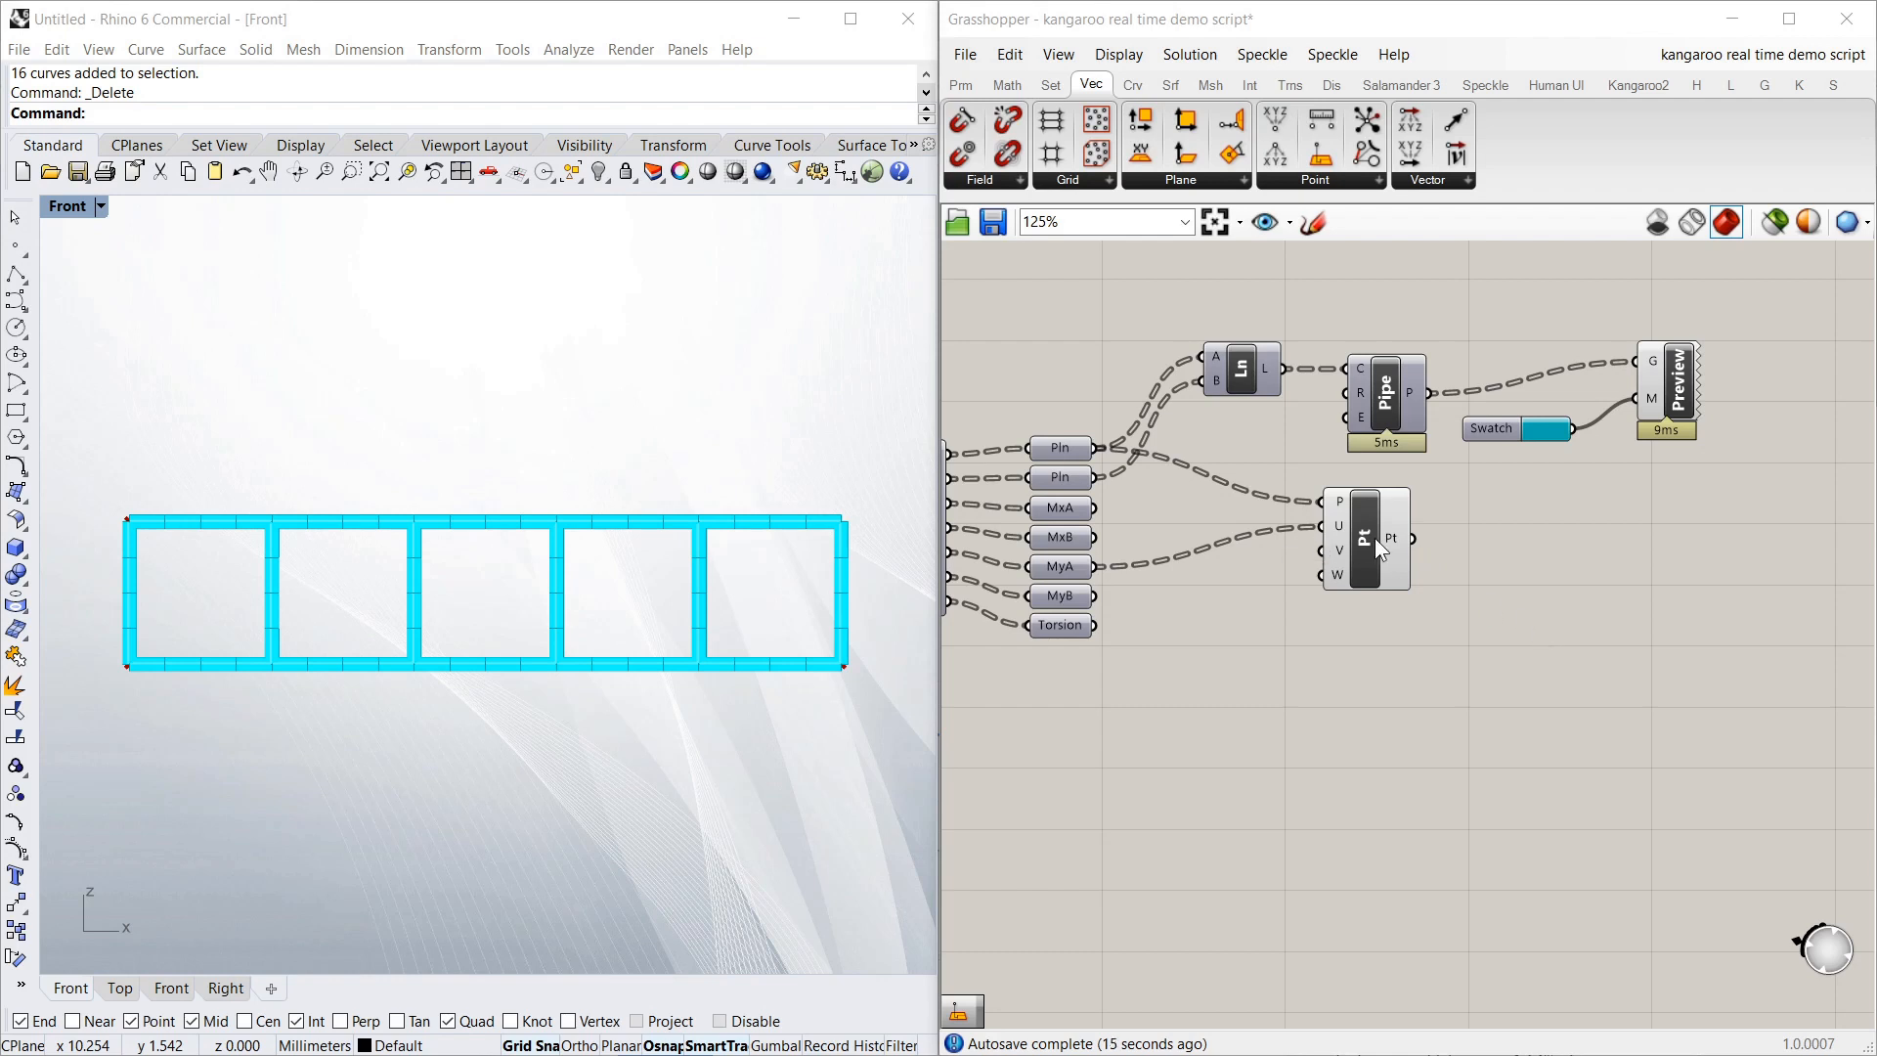
# Make room before the Point Oriented component, add a Multiplication component there and connect MyA to its A input
pyautogui.moveTo(1372, 538); pyautogui.dragTo(1516, 539)
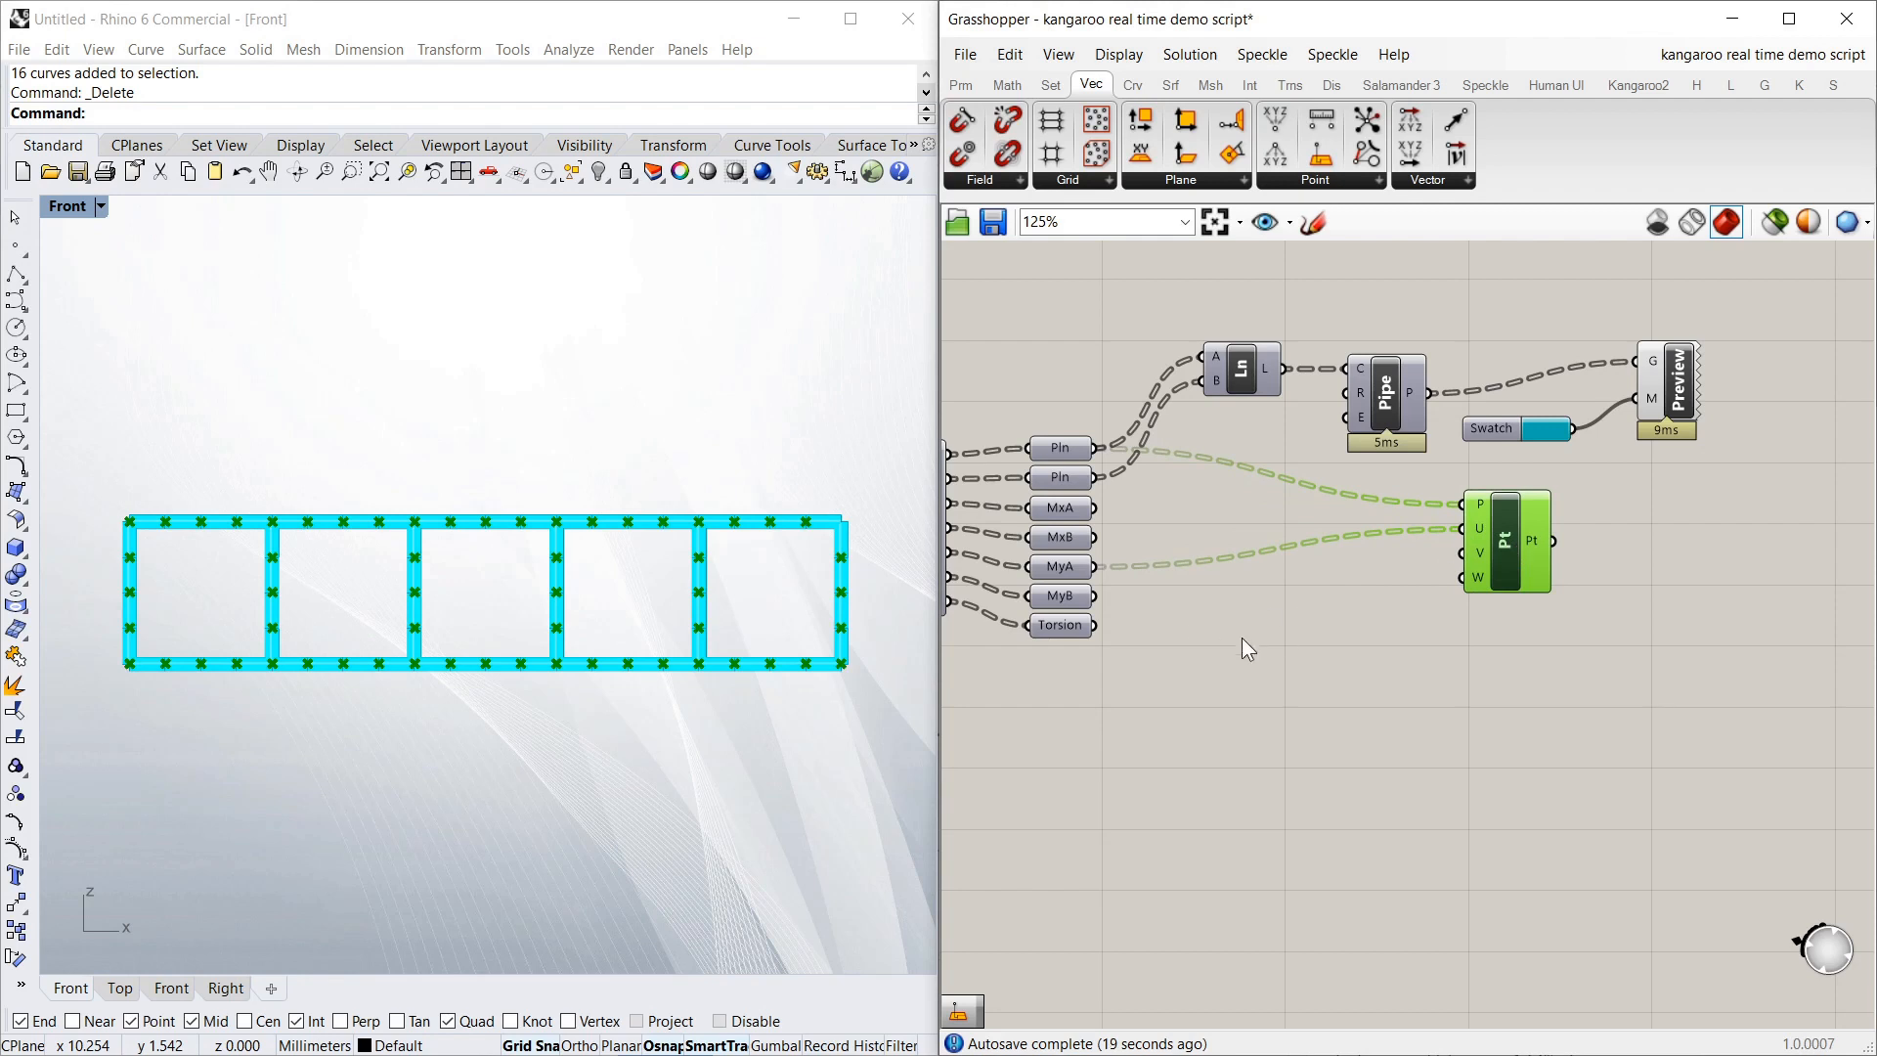
pyautogui.doubleClick(1217, 606)
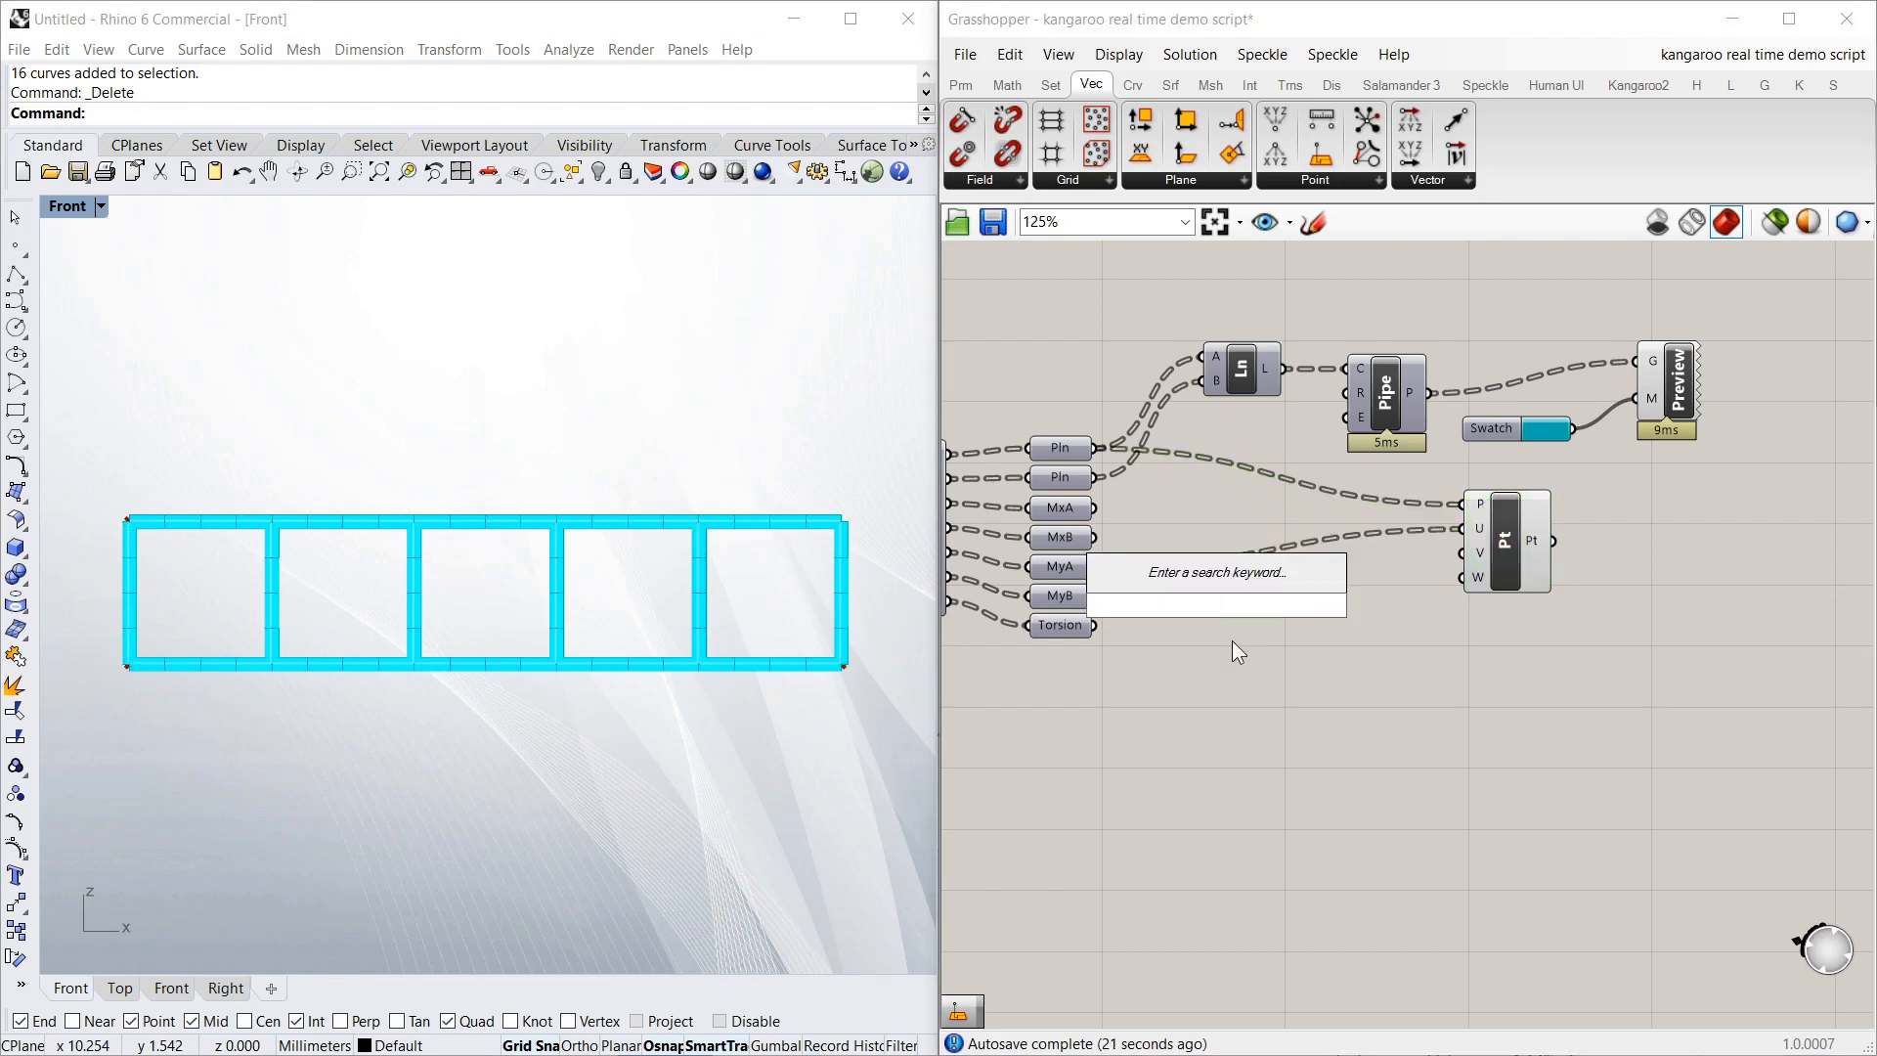
pyautogui.write('mult')
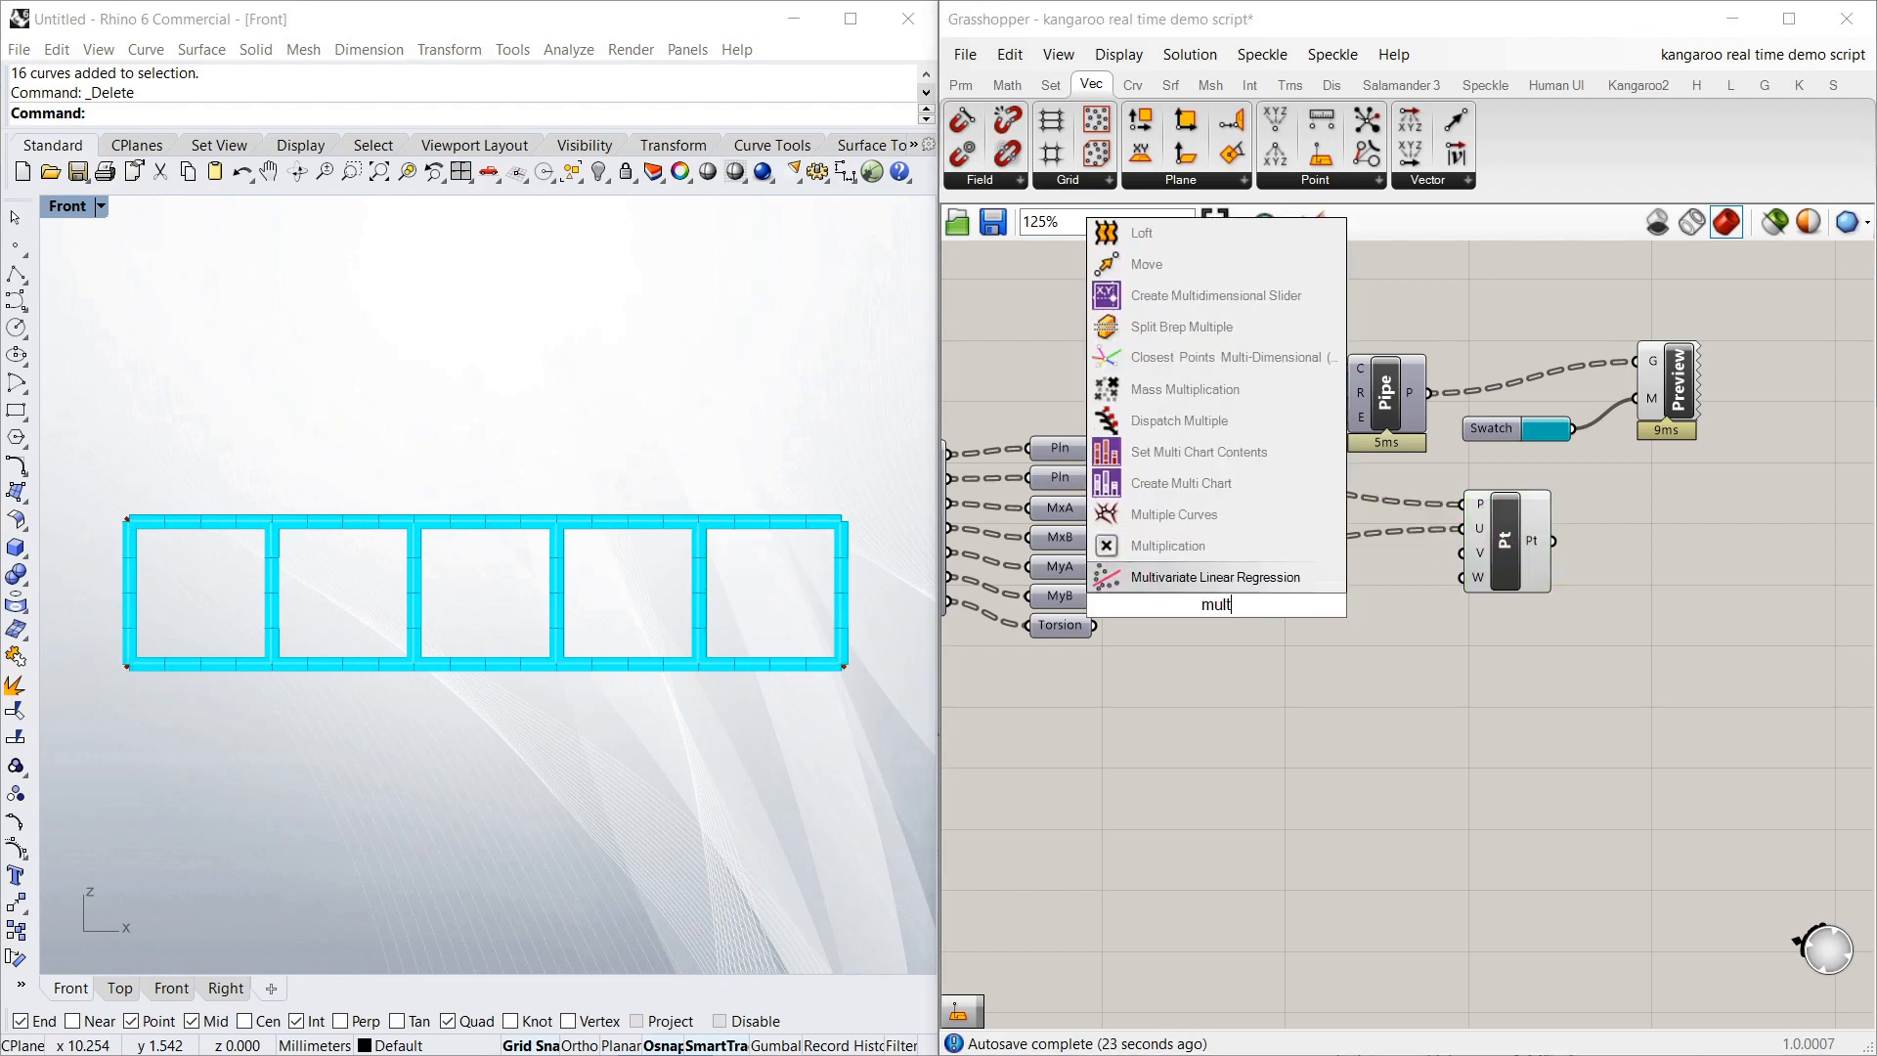
pyautogui.click(1159, 543)
pyautogui.moveTo(1239, 620); pyautogui.dragTo(1310, 569)
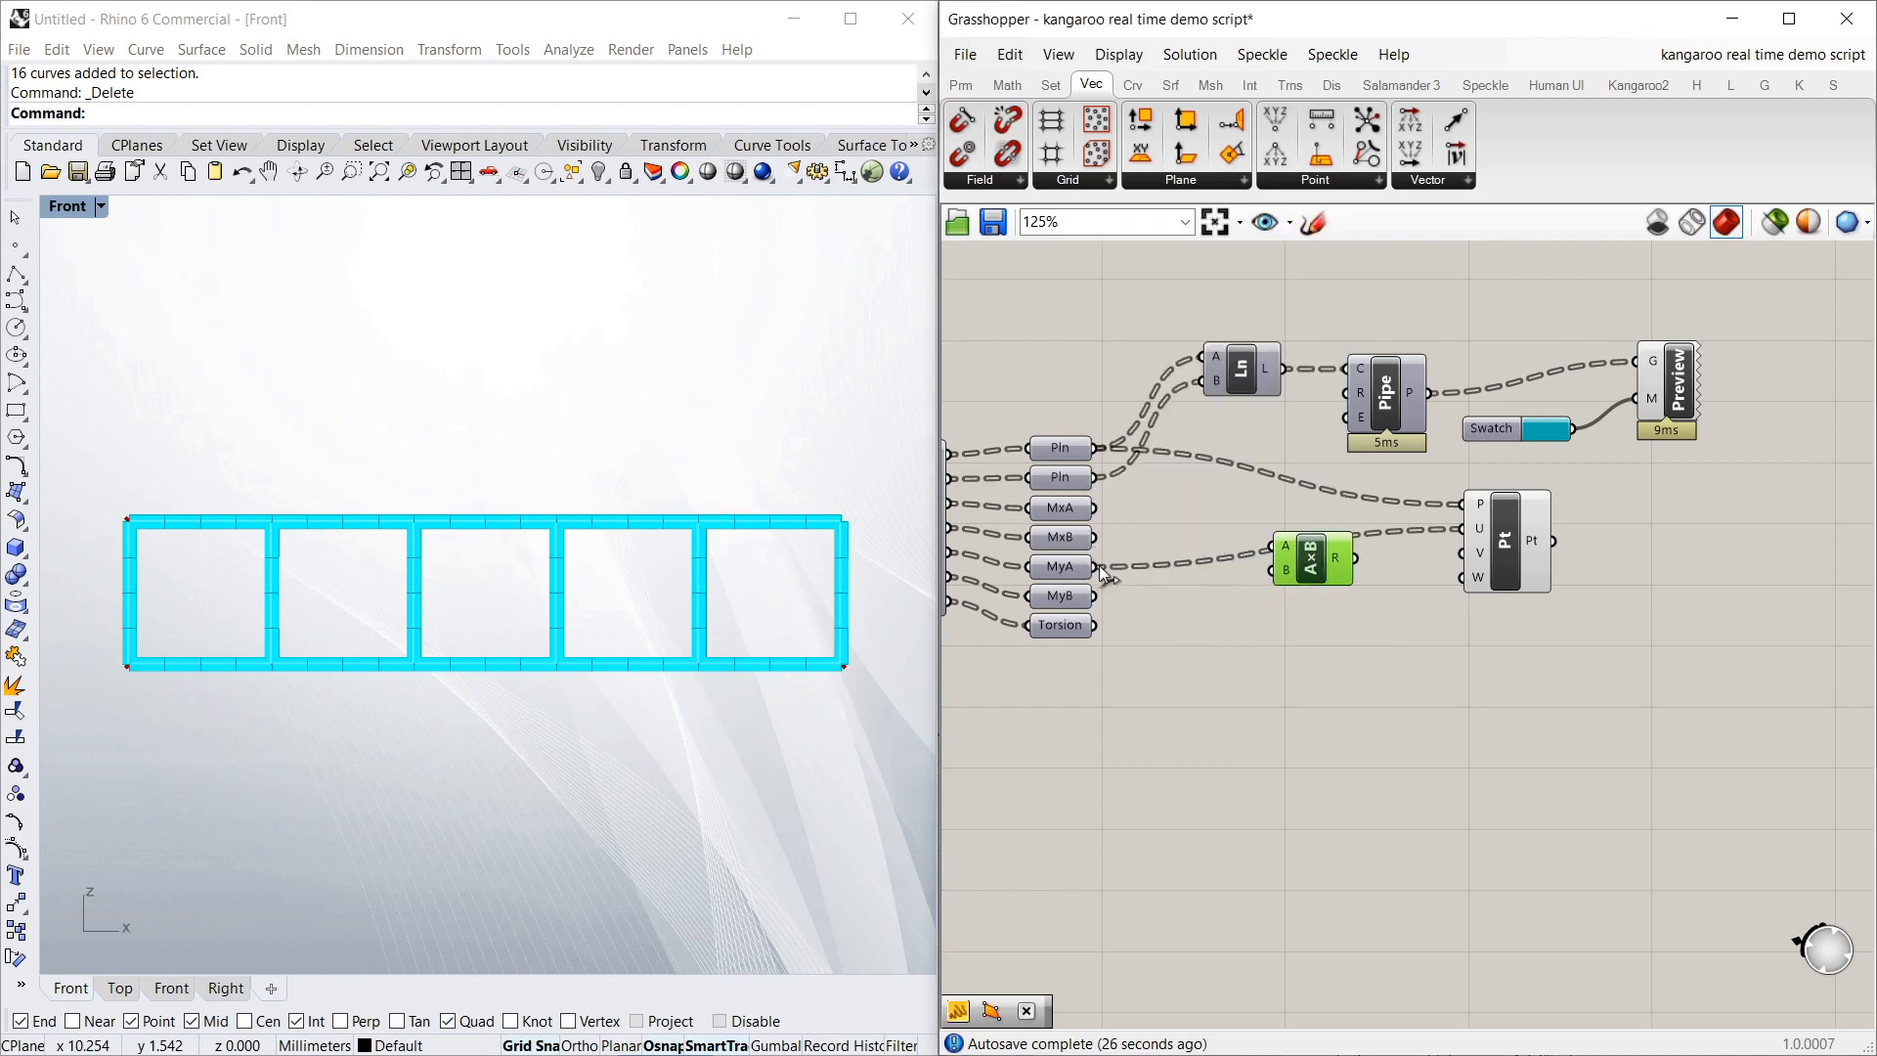
pyautogui.moveTo(1096, 566); pyautogui.dragTo(1313, 581)
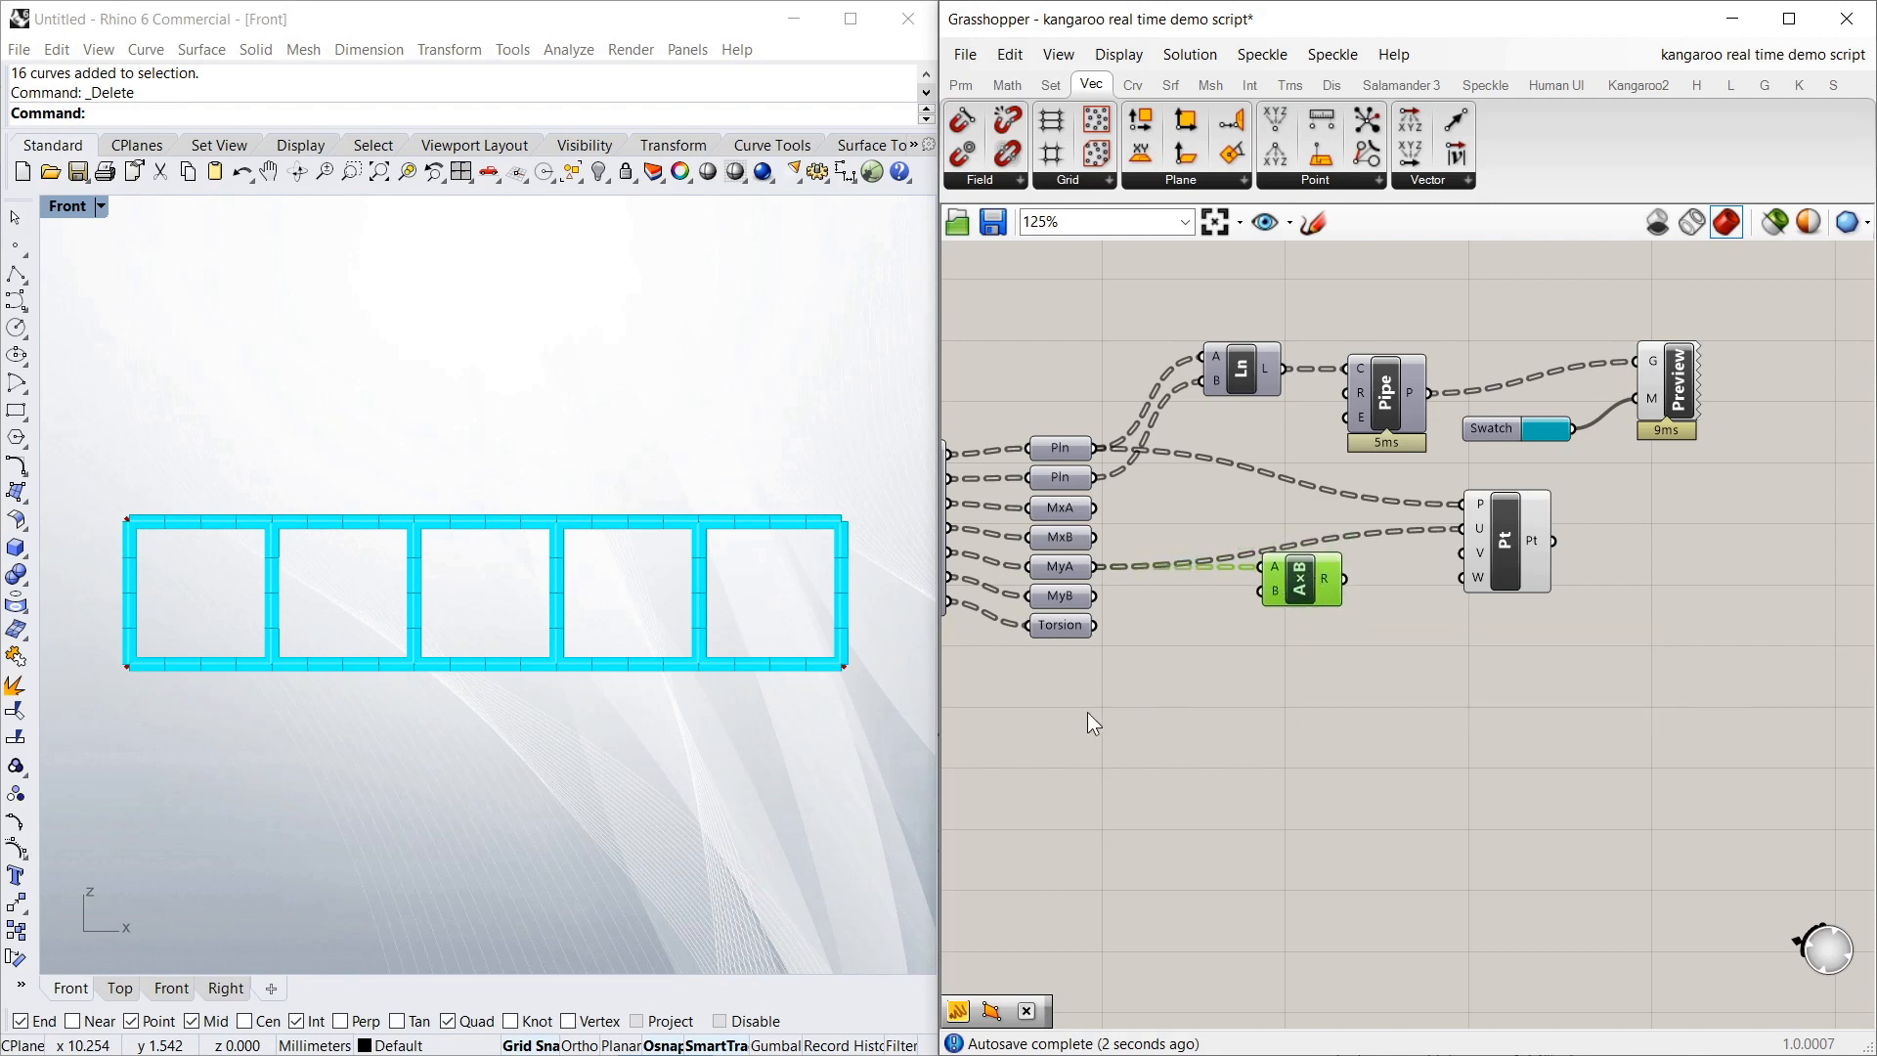
# Add an integer Number Slider with a maximum of 10 and connect it to the Multiplication component's B input
pyautogui.doubleClick(1027, 719)
pyautogui.write('sl')
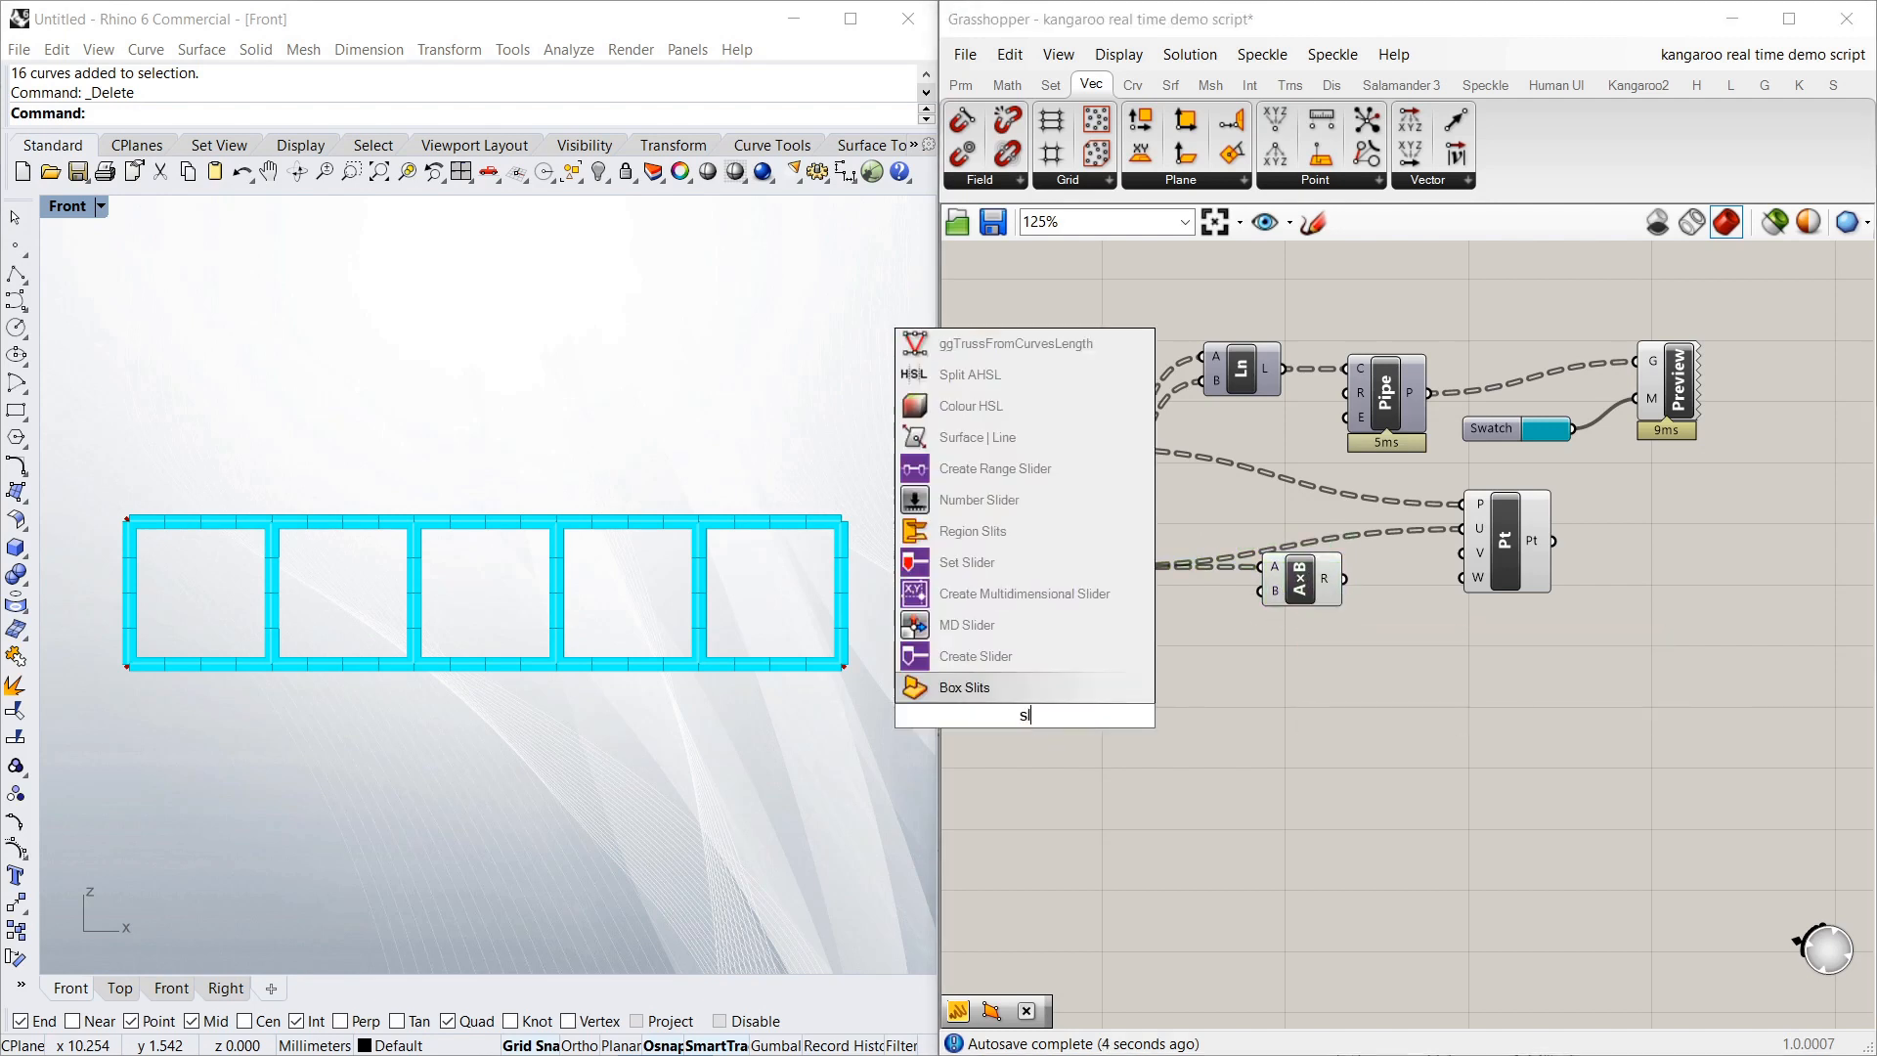
pyautogui.write('ide')
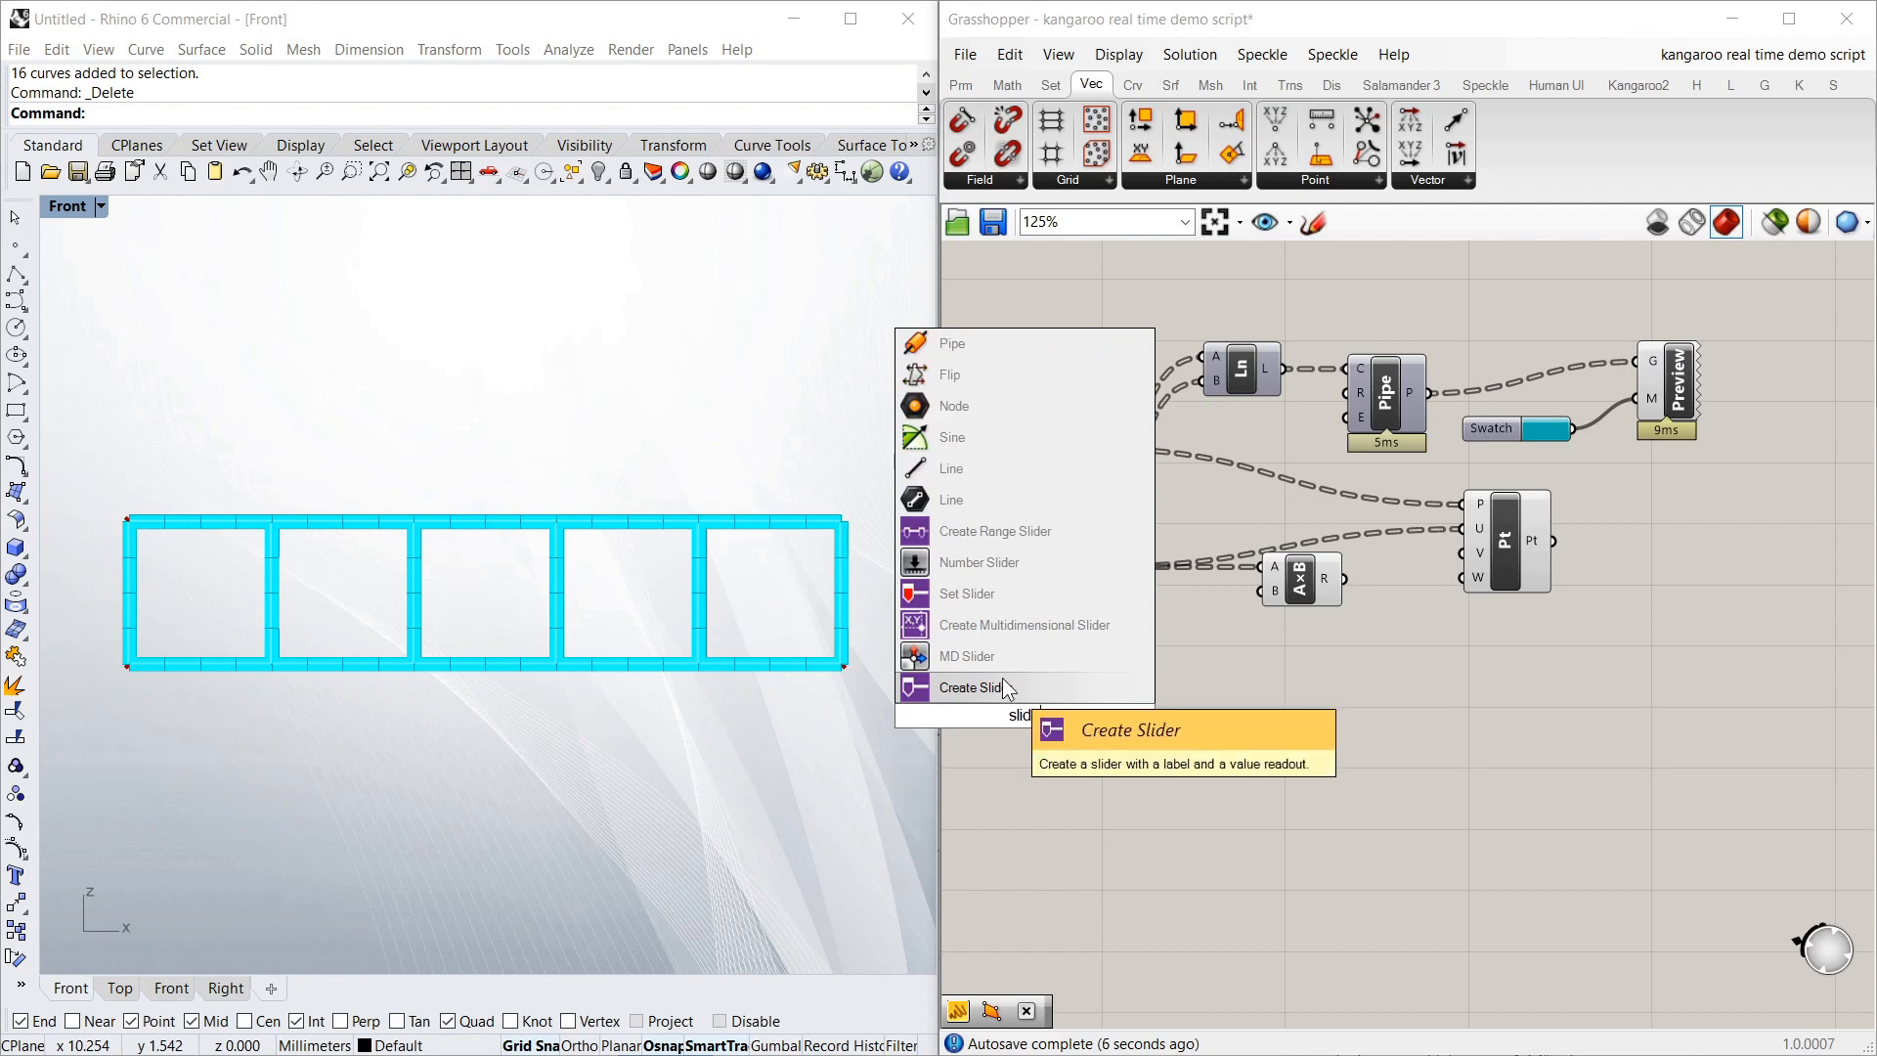
pyautogui.click(1004, 572)
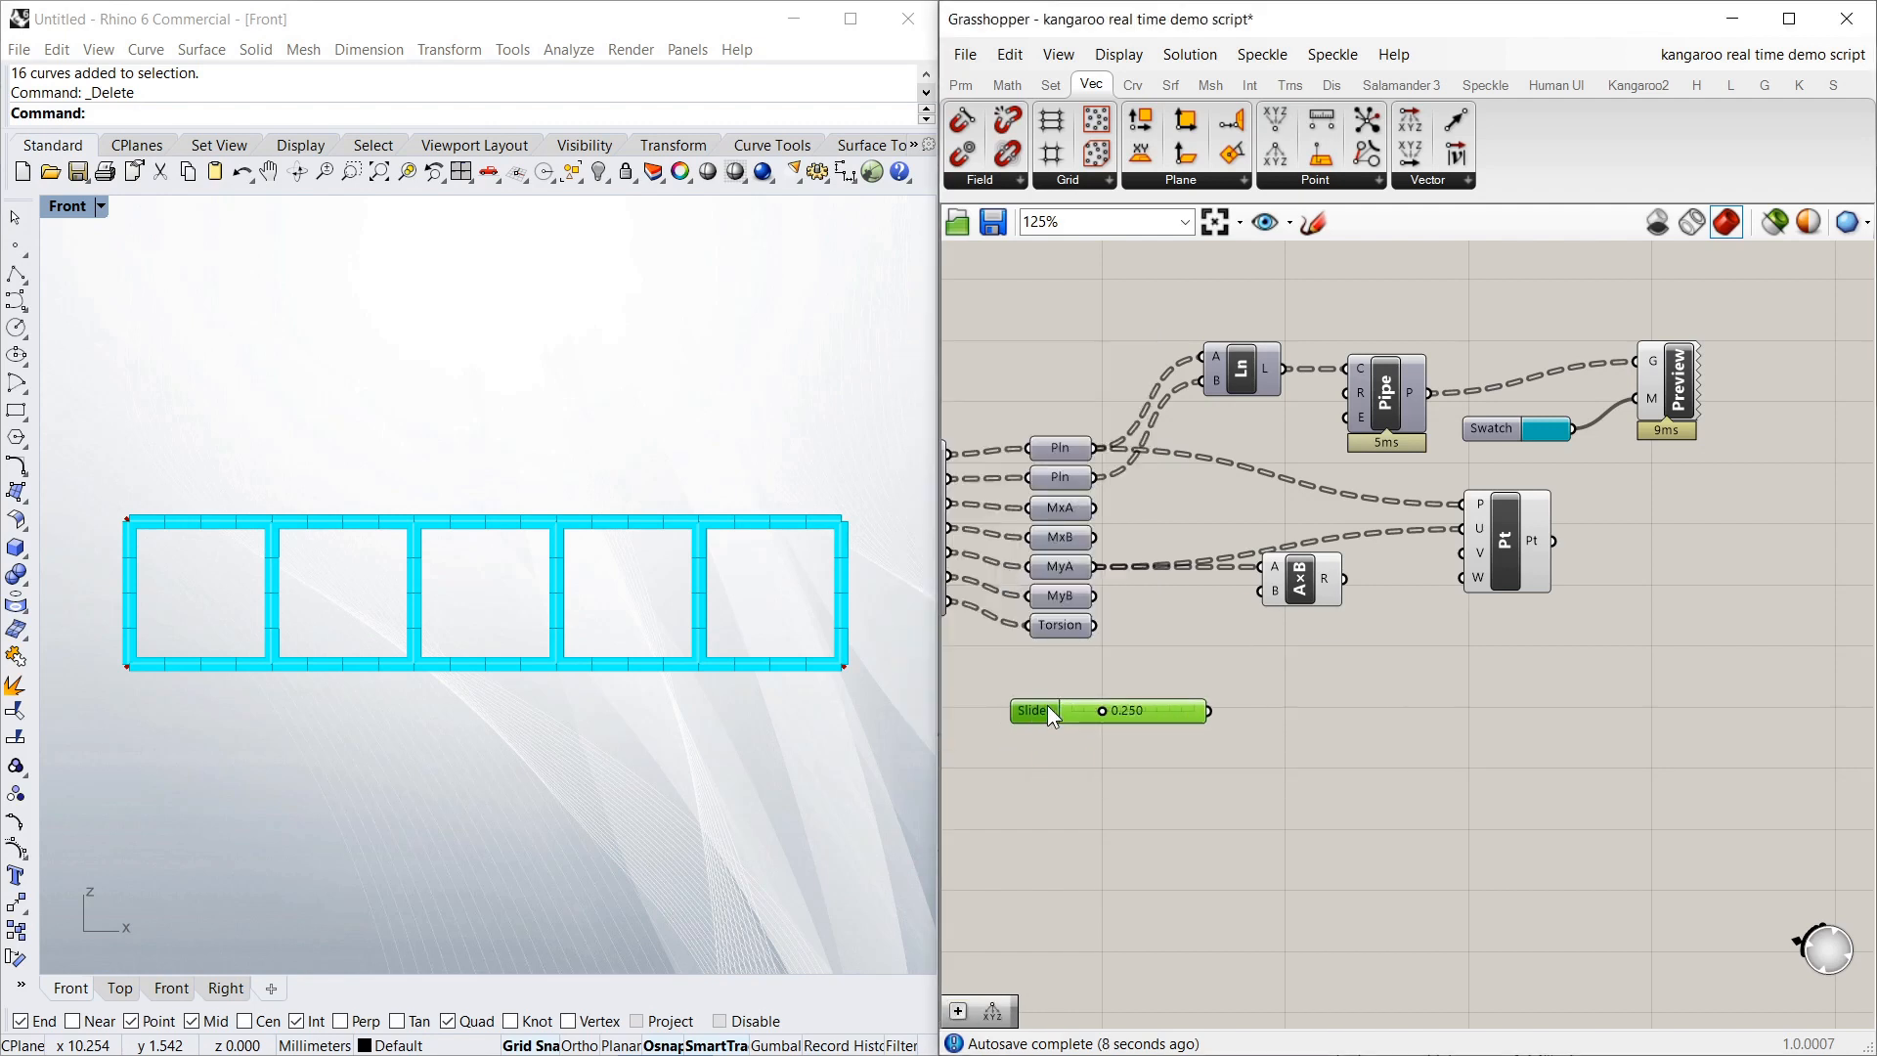
pyautogui.doubleClick(1047, 706)
pyautogui.doubleClick(1164, 767)
pyautogui.write('10')
pyautogui.click(1203, 768)
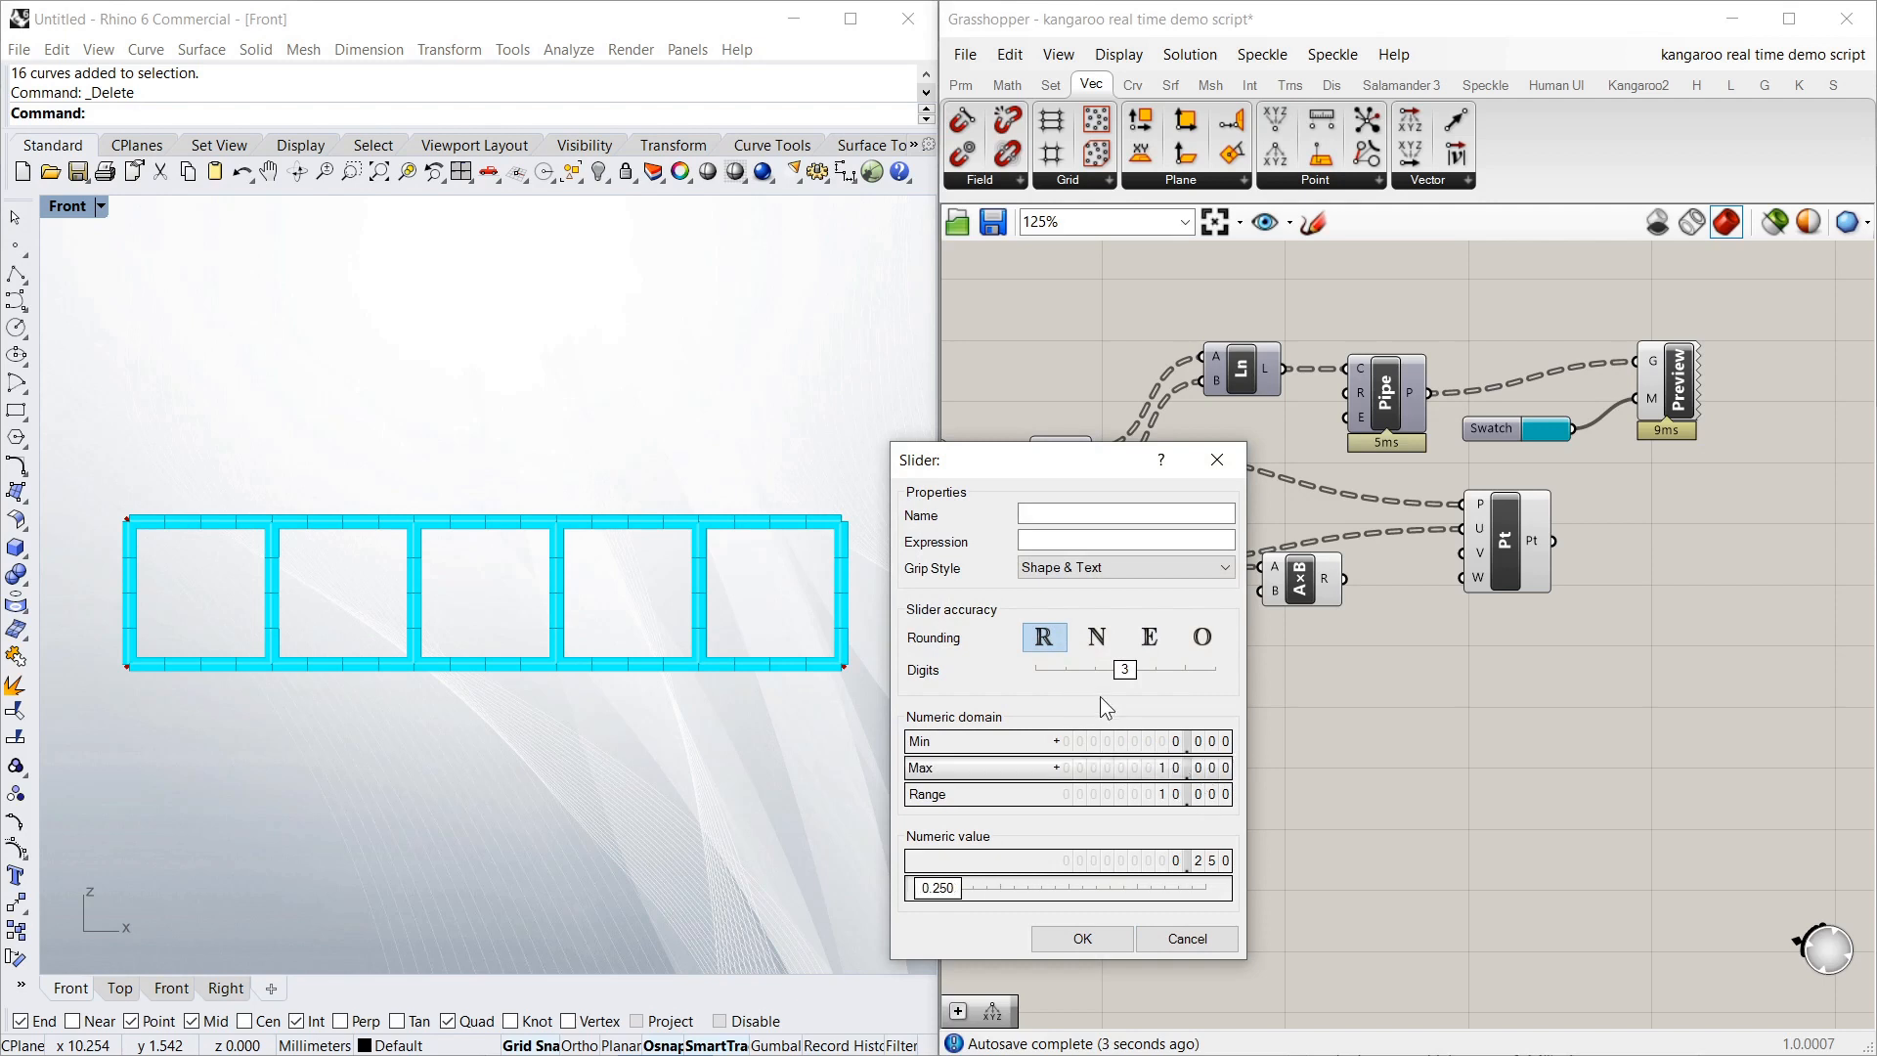
pyautogui.click(1096, 637)
pyautogui.click(1087, 937)
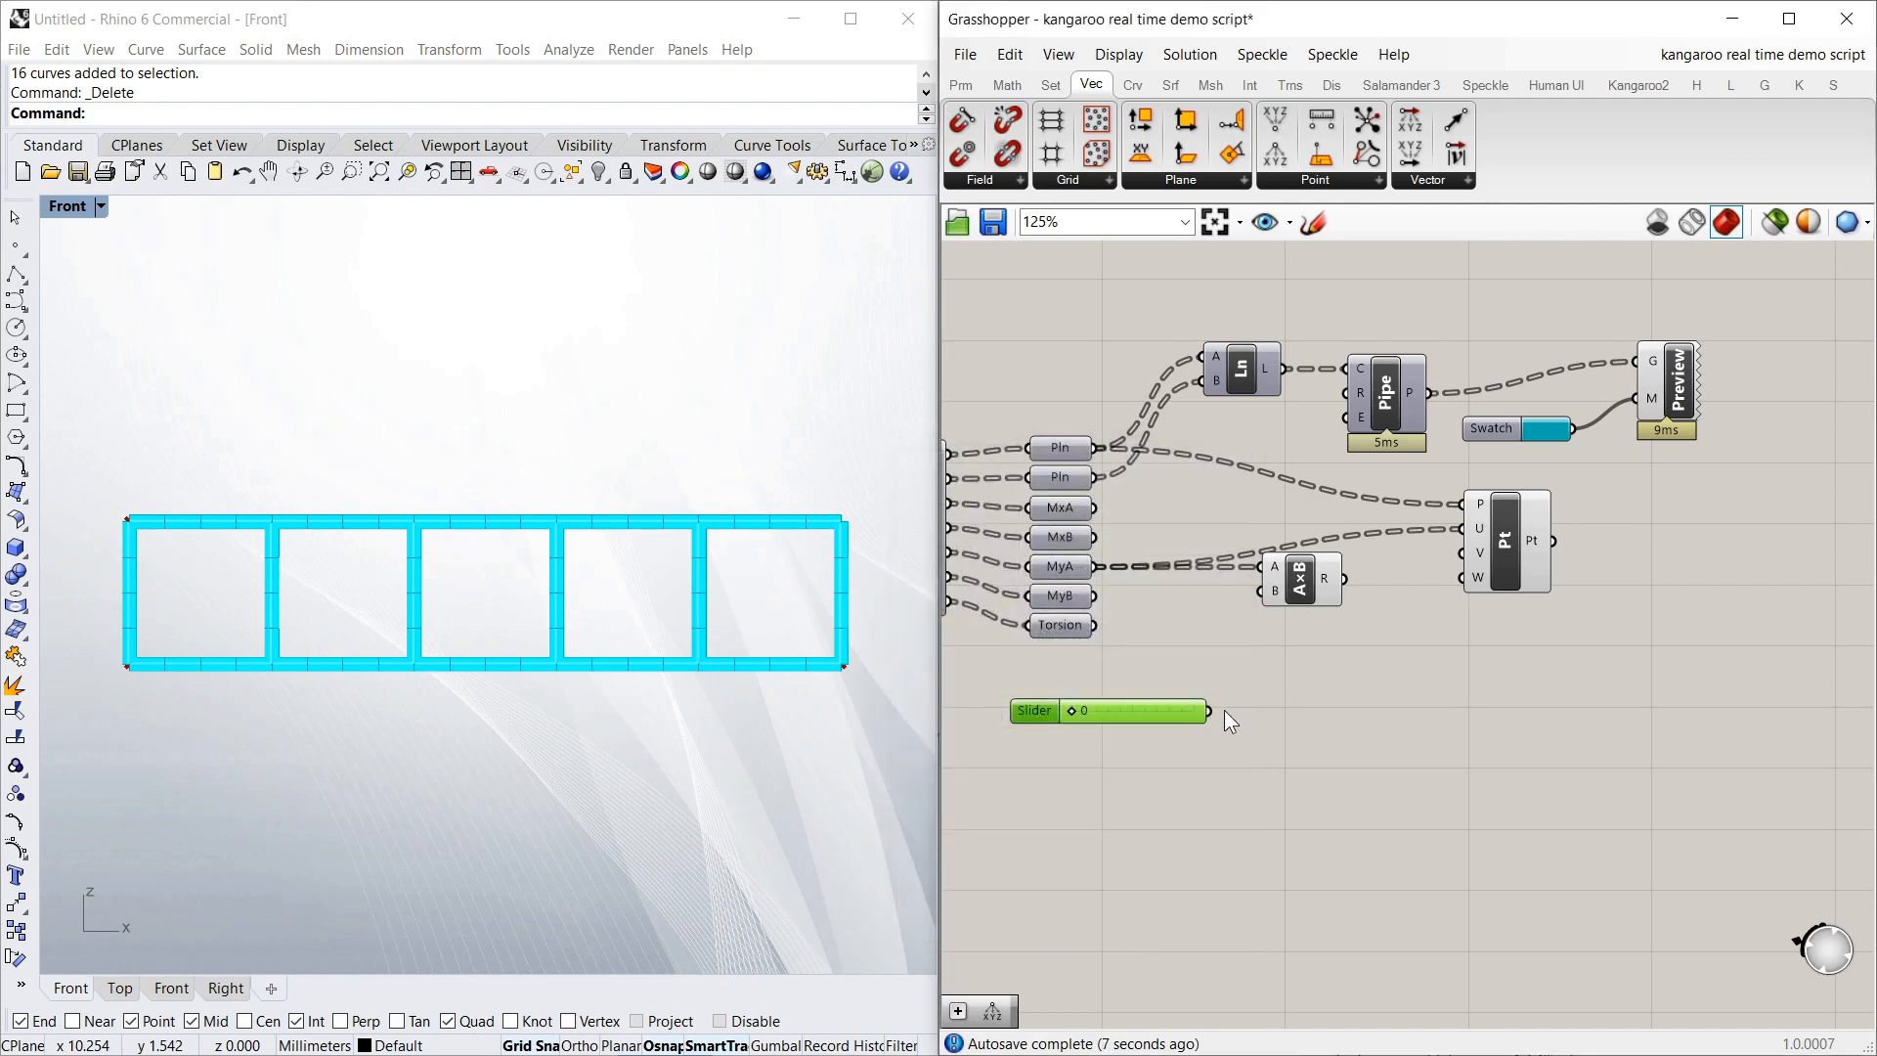
pyautogui.moveTo(1287, 589); pyautogui.dragTo(1293, 588)
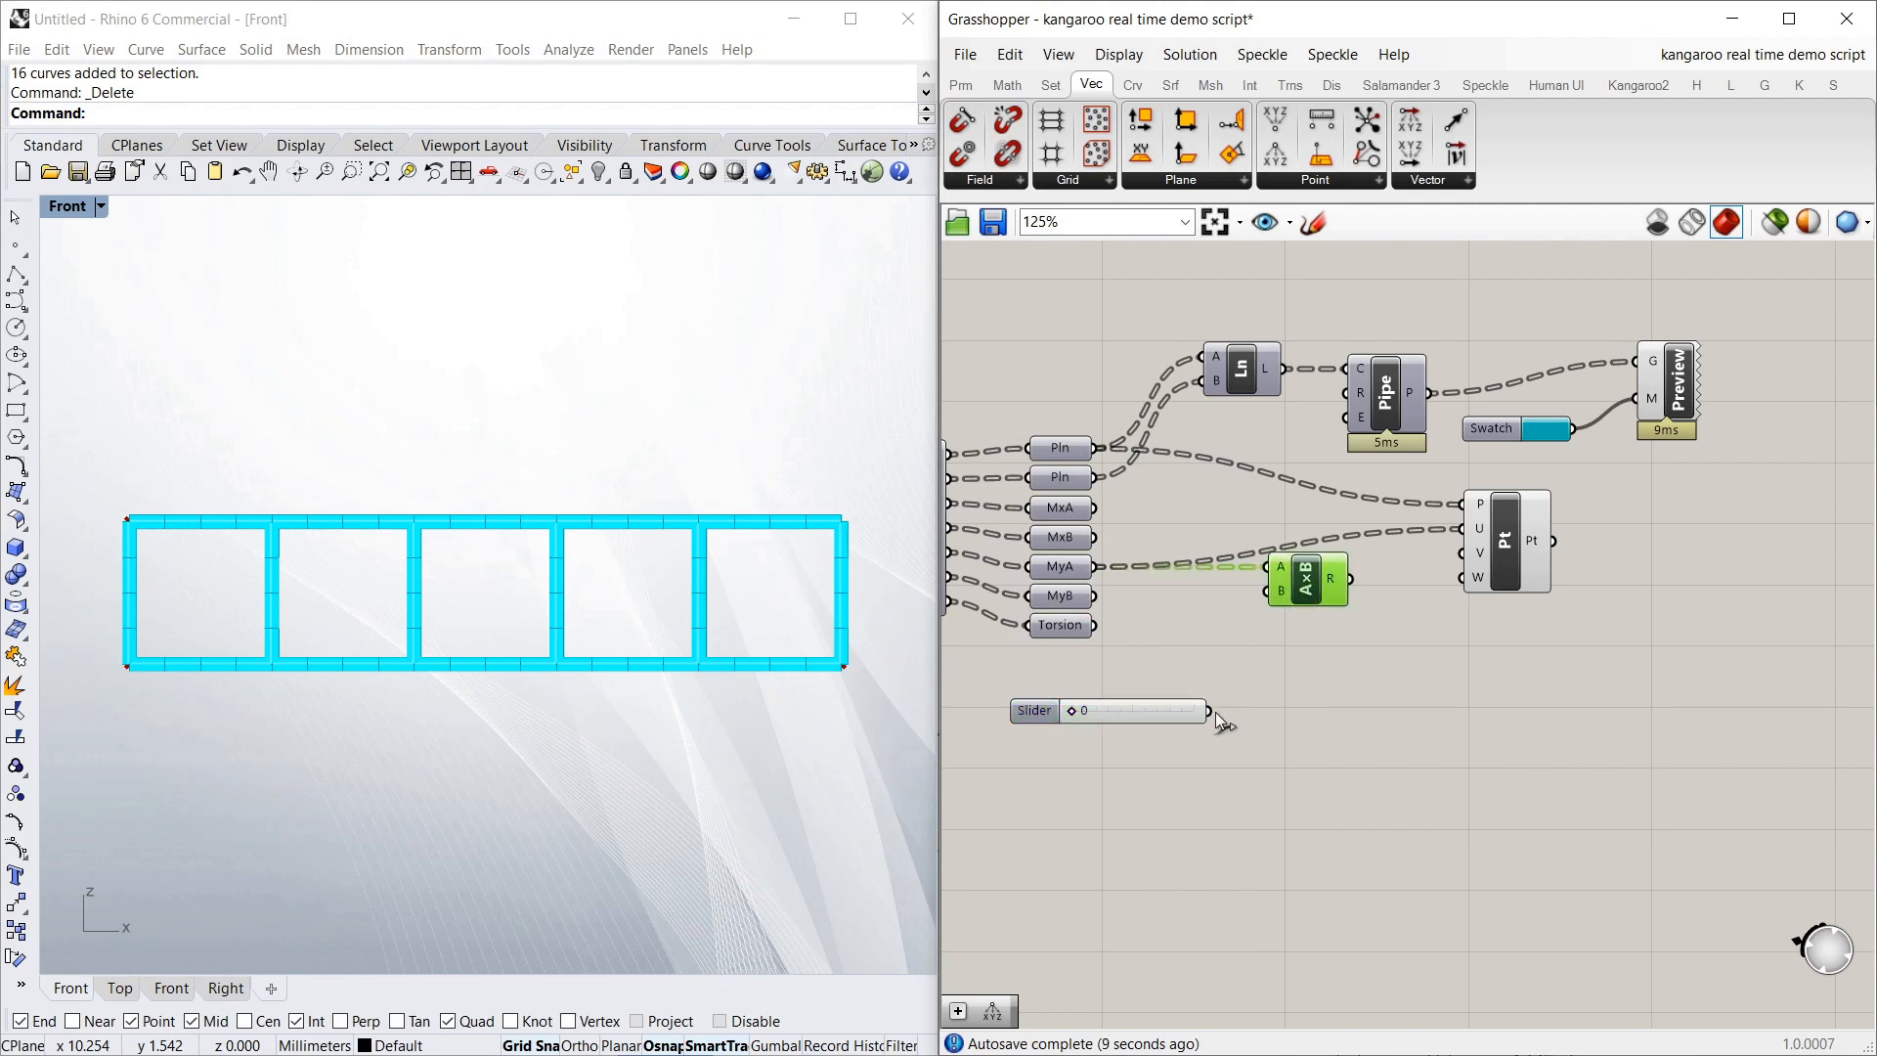
pyautogui.moveTo(1210, 711); pyautogui.dragTo(1269, 591)
# Add a third input C to the Multiplication component and set its value to -1
pyautogui.scroll(5, 1291, 621)
pyautogui.click(1304, 569)
pyautogui.scroll(-1, 1477, 645)
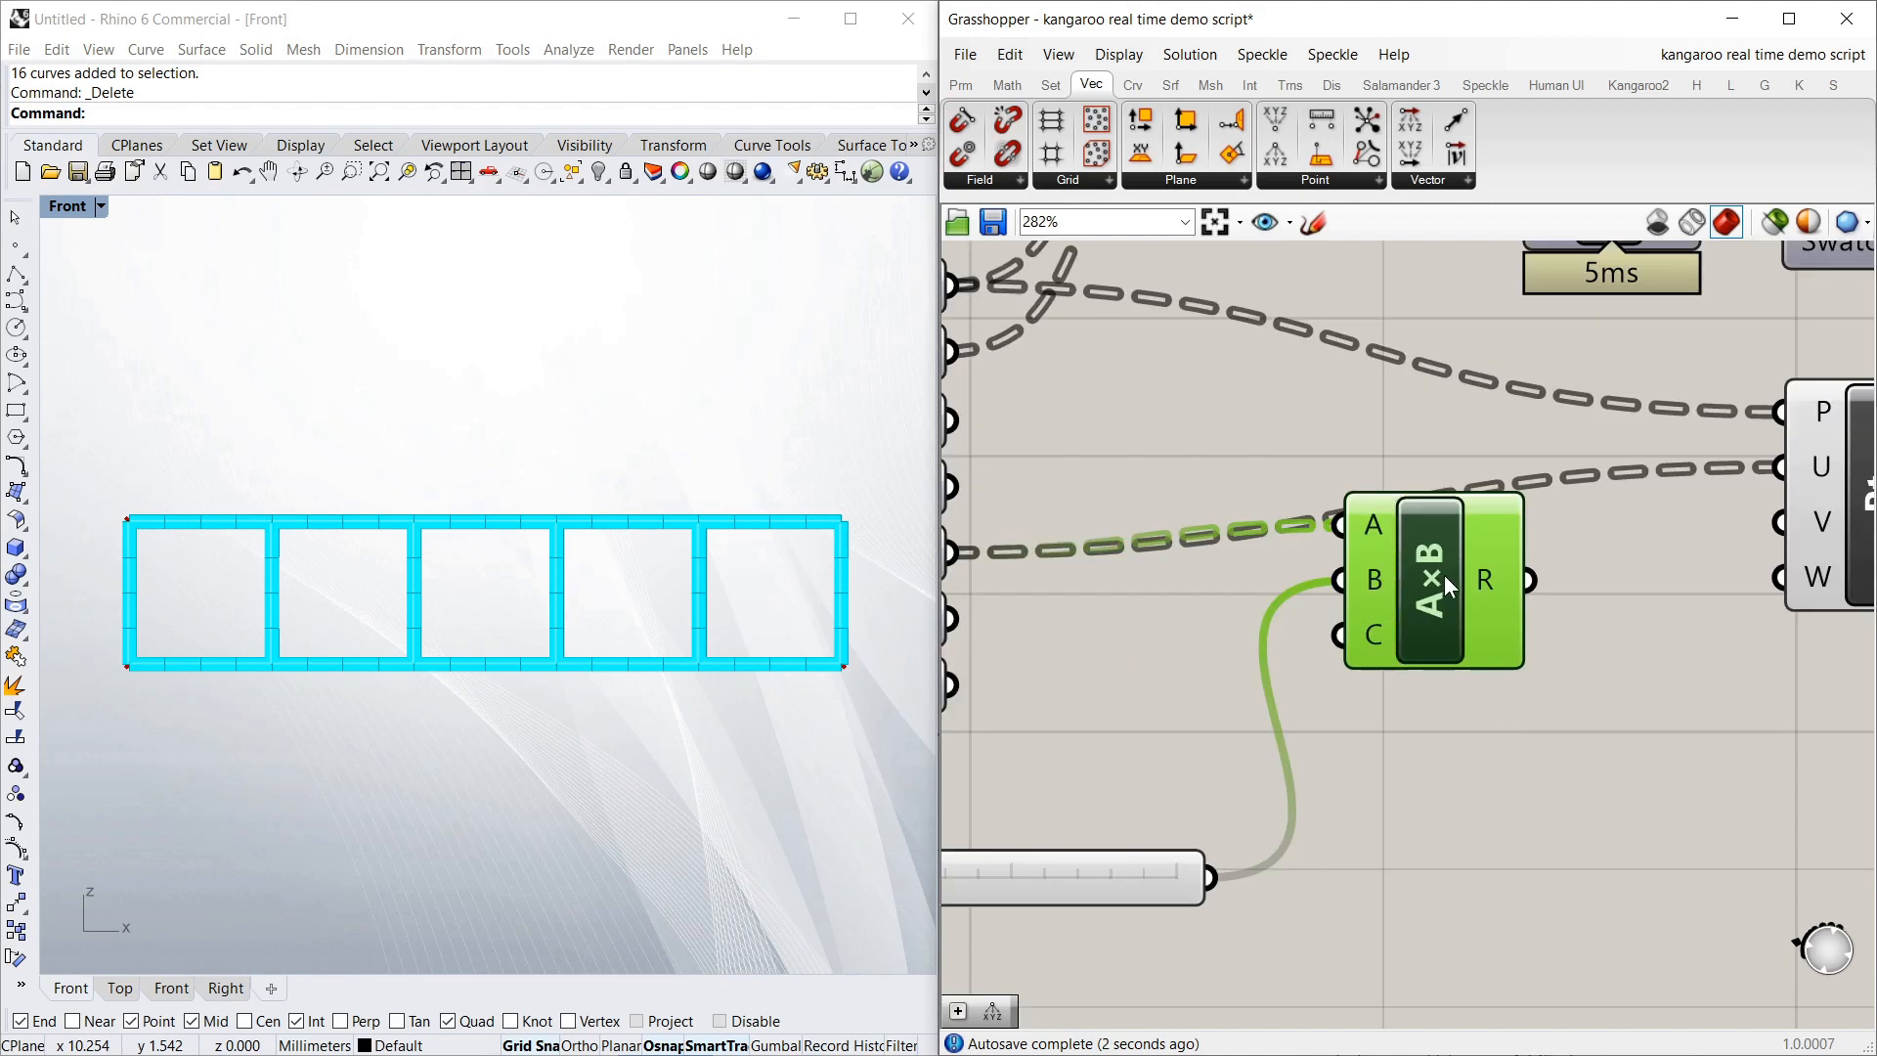
pyautogui.scroll(-3, 1447, 630)
pyautogui.scroll(1, 1457, 626)
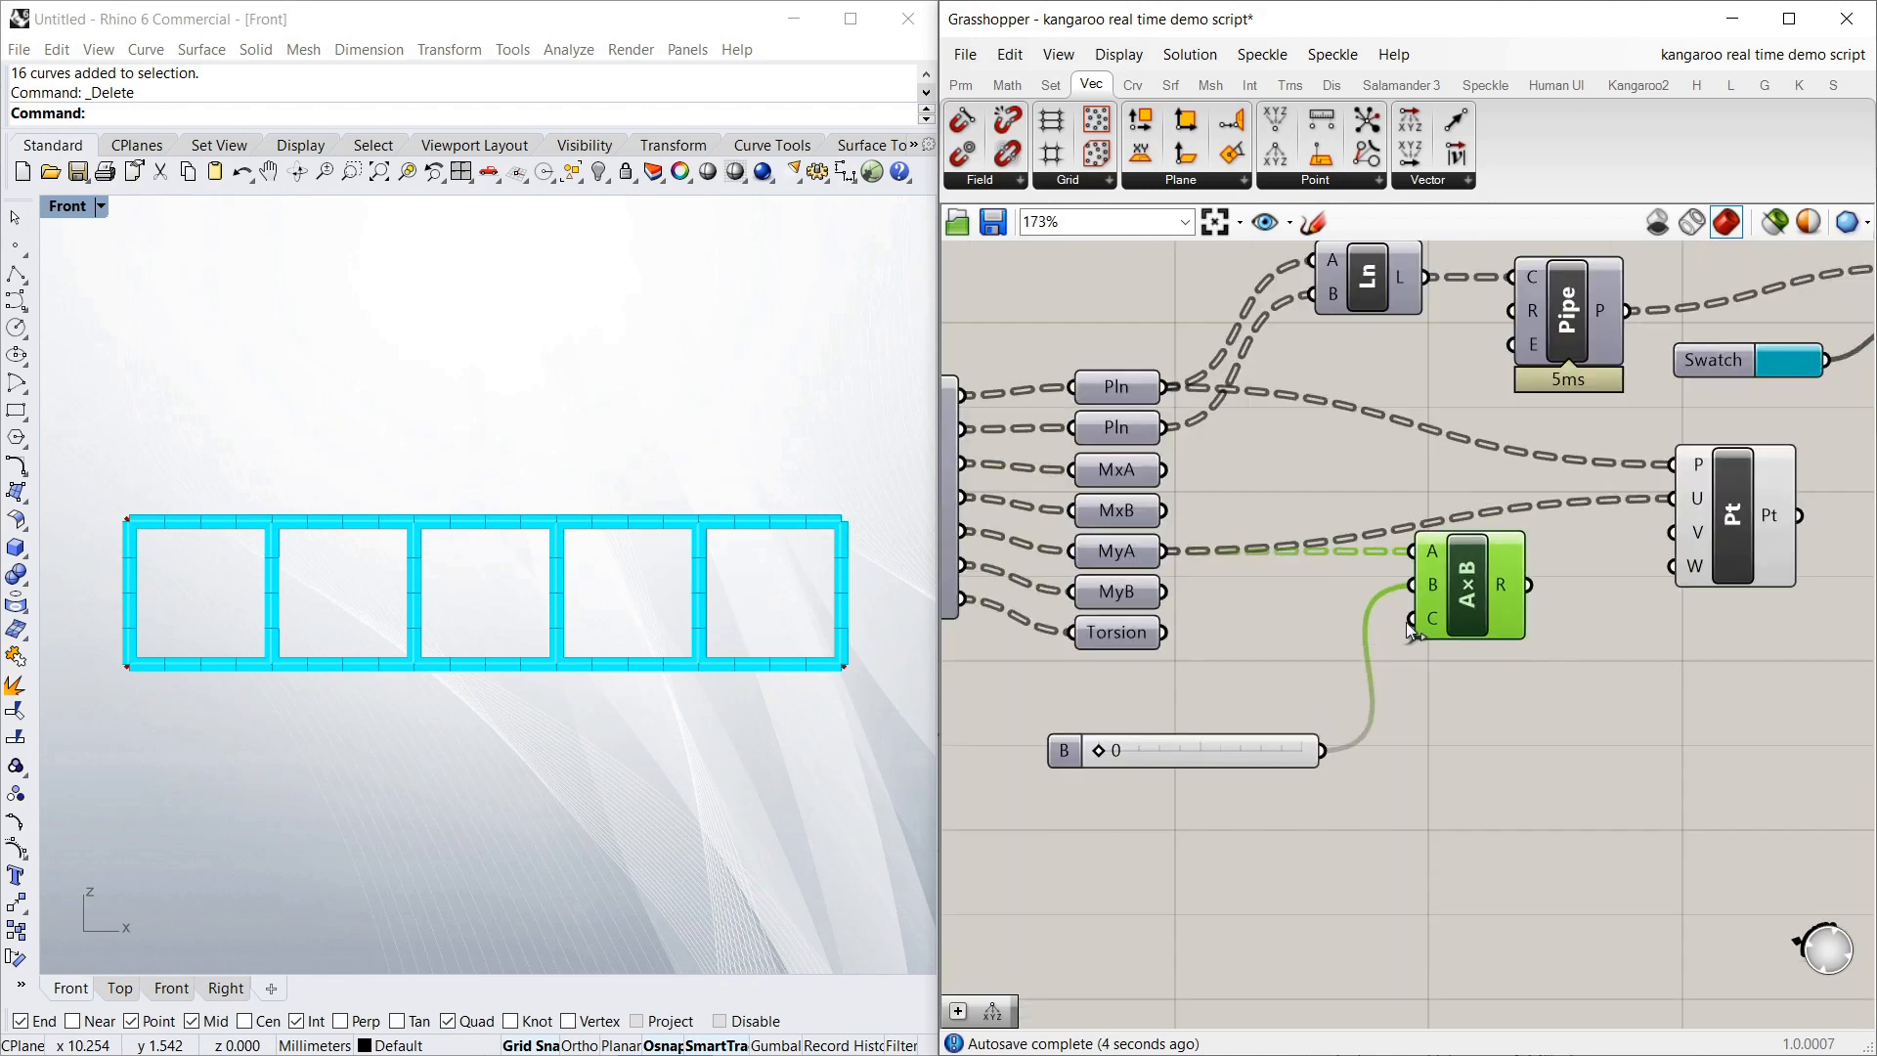
pyautogui.rightClick(1434, 620)
pyautogui.moveTo(1537, 854)
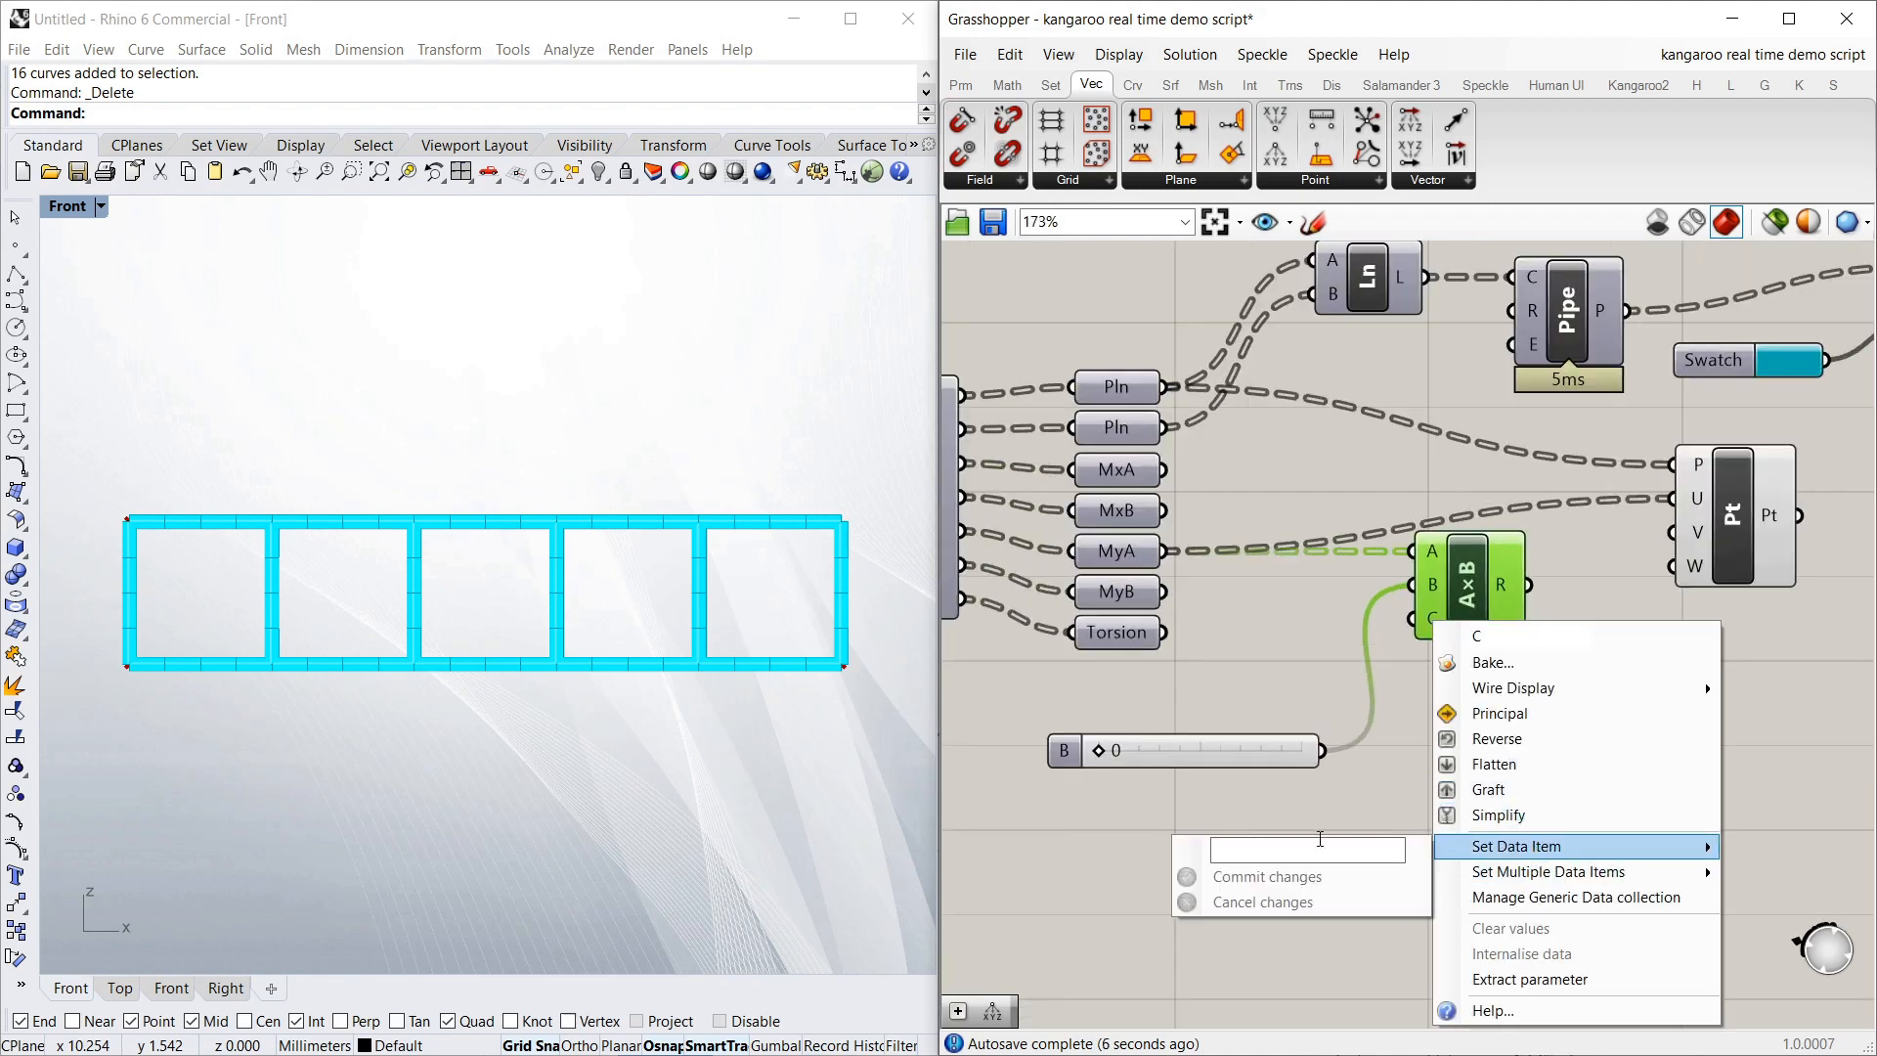
pyautogui.click(1306, 849)
pyautogui.write('-1')
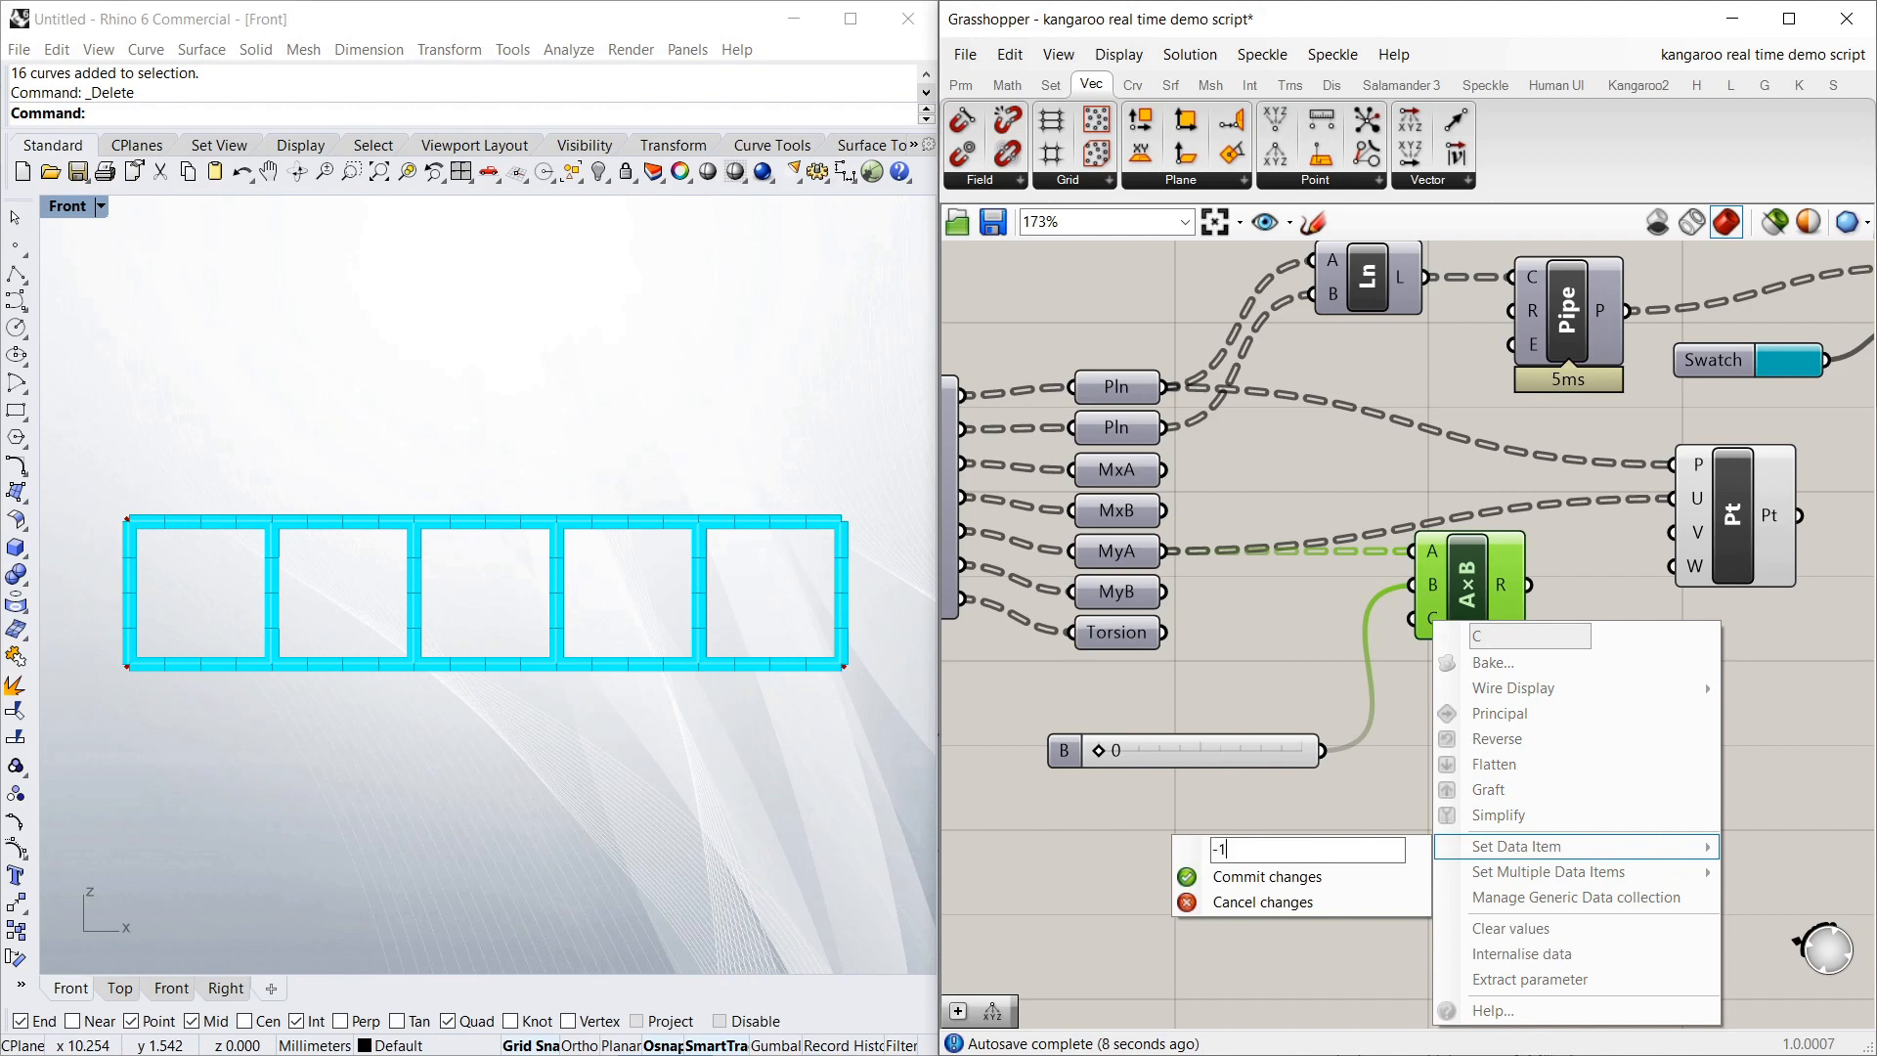
pyautogui.click(1267, 876)
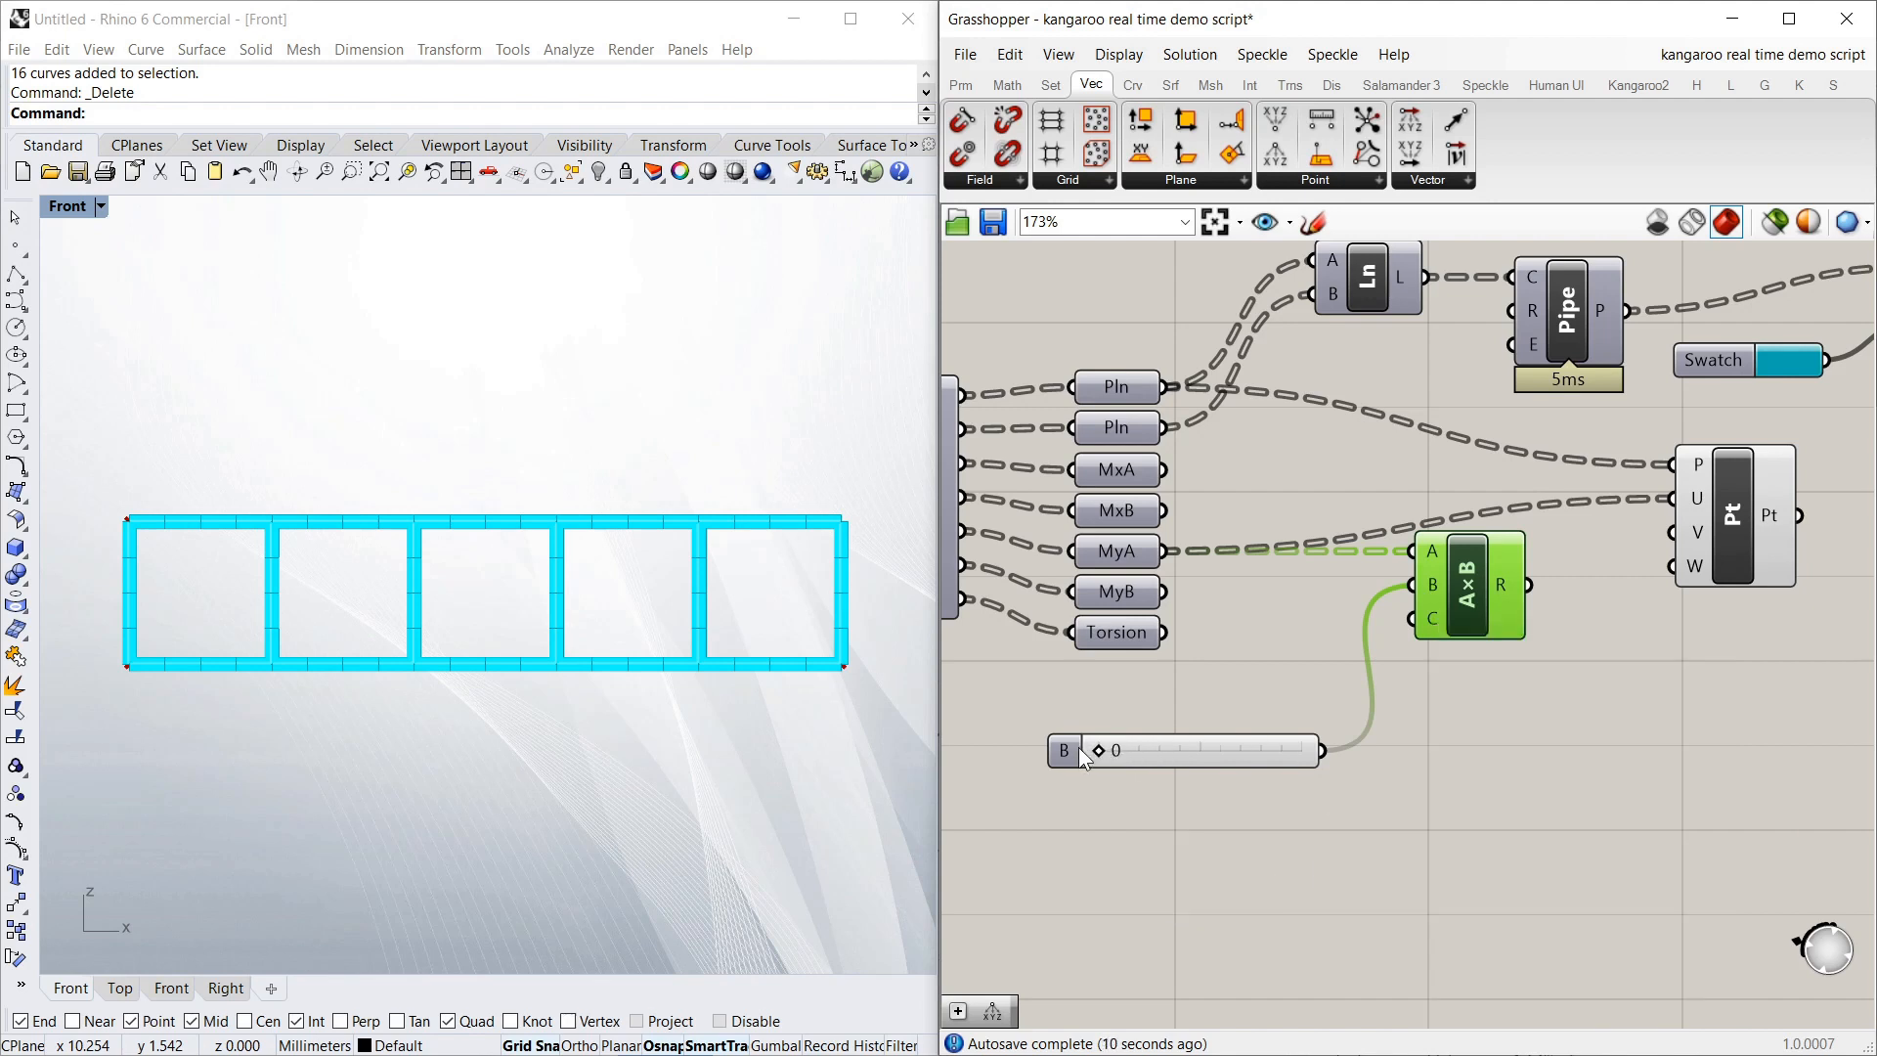
# Shift the slider slightly and connect the Multiplication result to the Point Oriented component's U input, replacing the direct MyA wire
pyautogui.moveTo(1069, 749); pyautogui.dragTo(1044, 760)
pyautogui.click(1234, 702)
pyautogui.scroll(-1, 1210, 675)
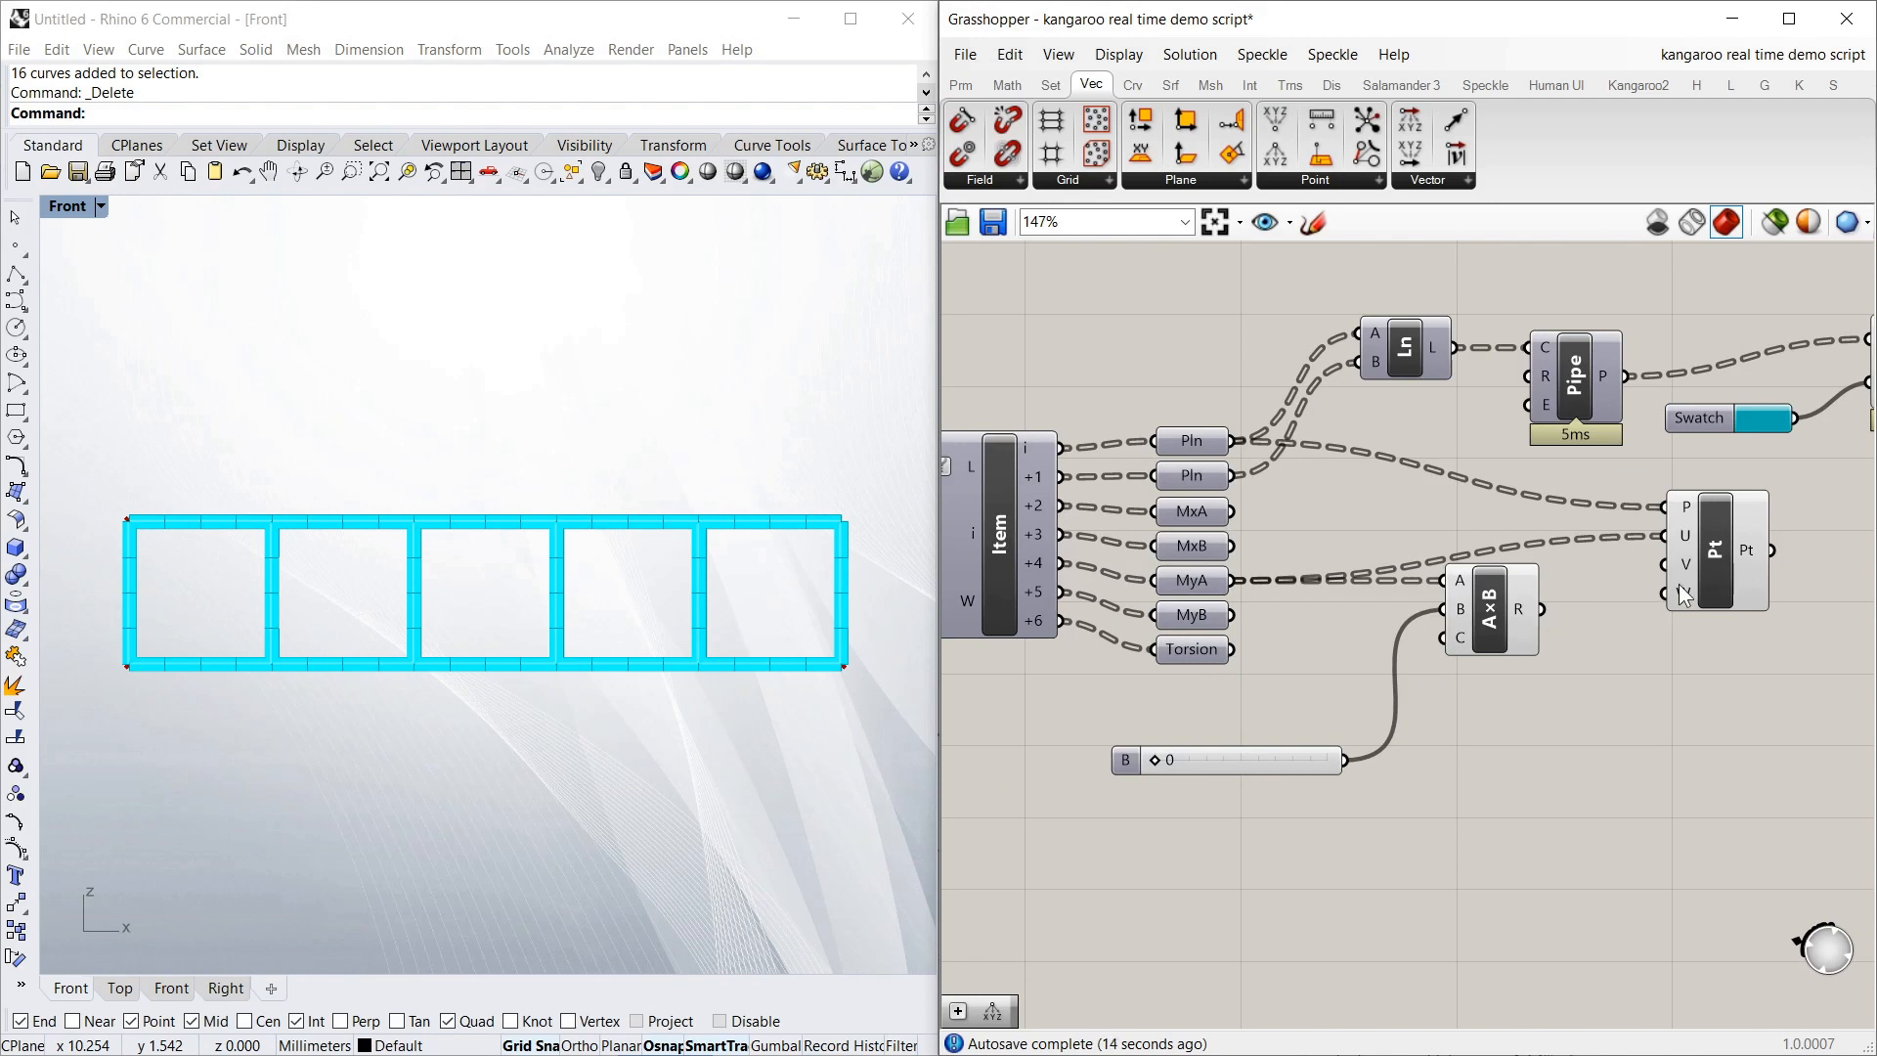
pyautogui.moveTo(1542, 609); pyautogui.dragTo(1665, 537)
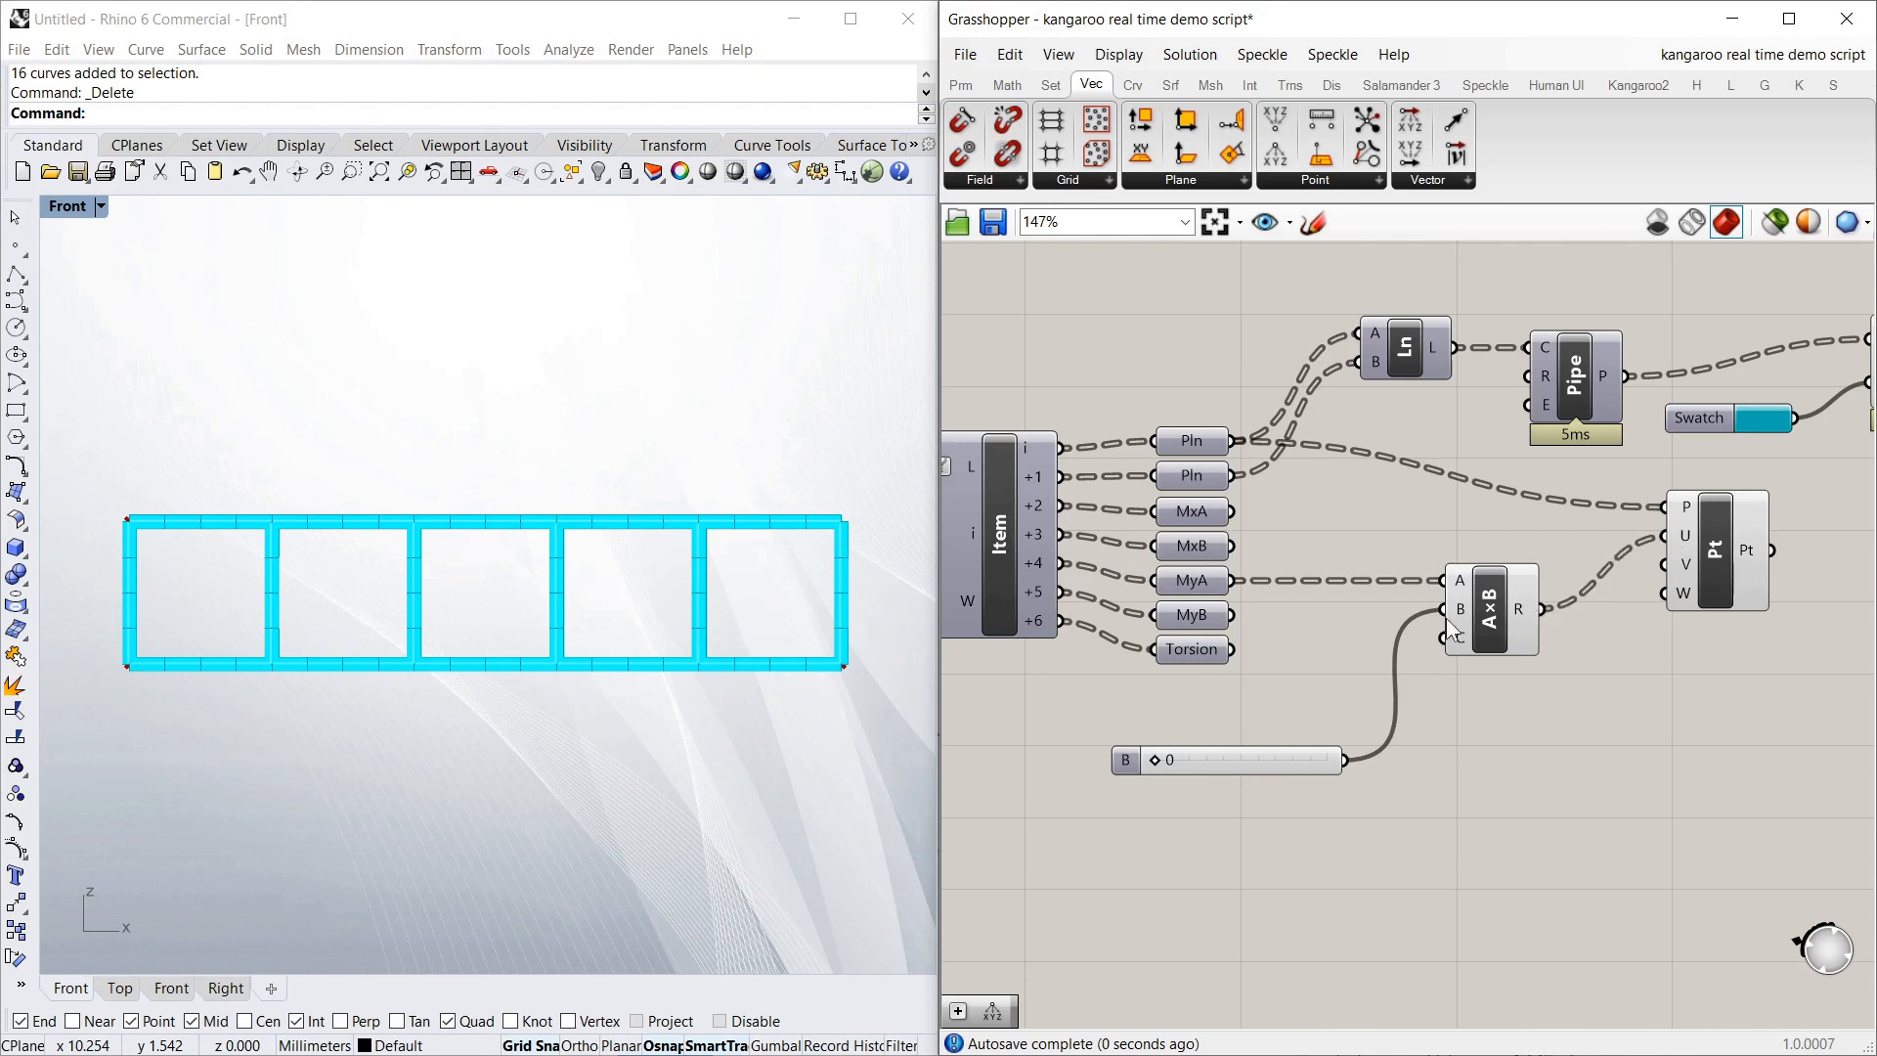
pyautogui.scroll(-1, 1534, 623)
pyautogui.click(1545, 565)
pyautogui.click(1496, 671)
pyautogui.scroll(-1, 1494, 639)
pyautogui.doubleClick(1555, 598)
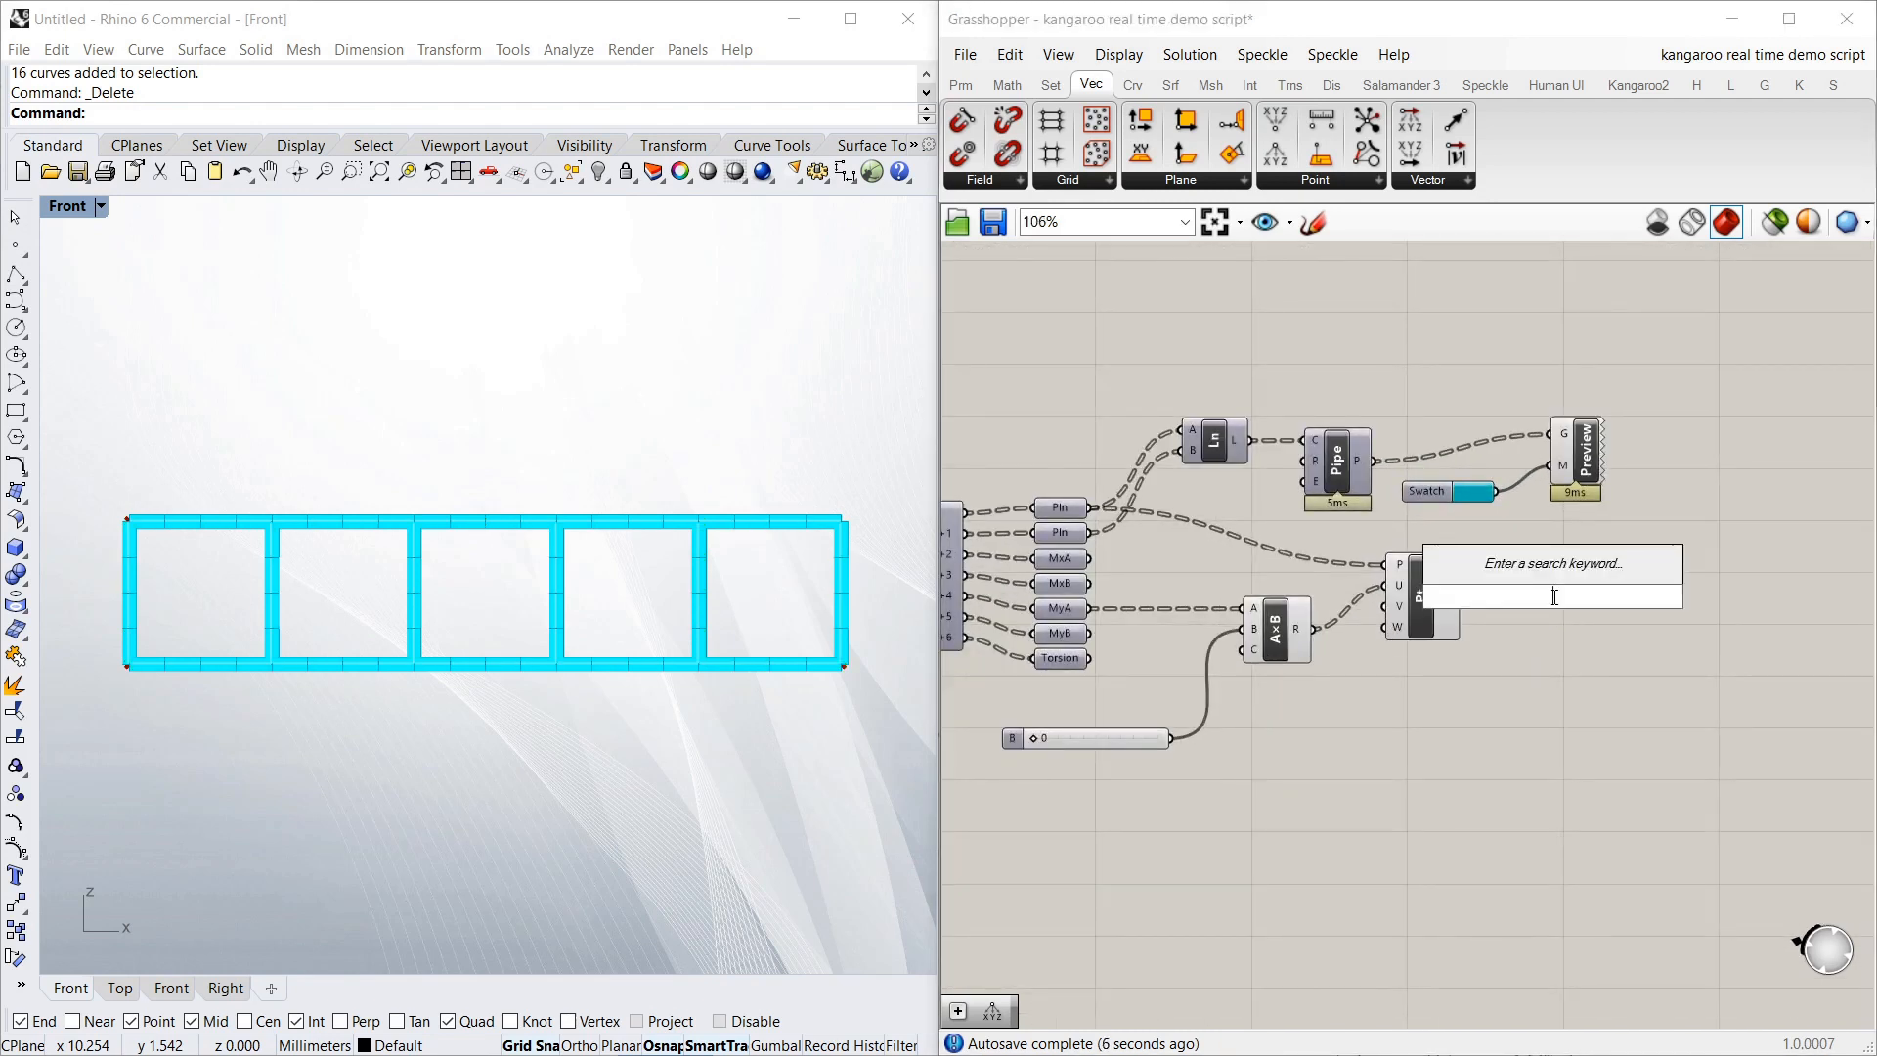
pyautogui.write('srf')
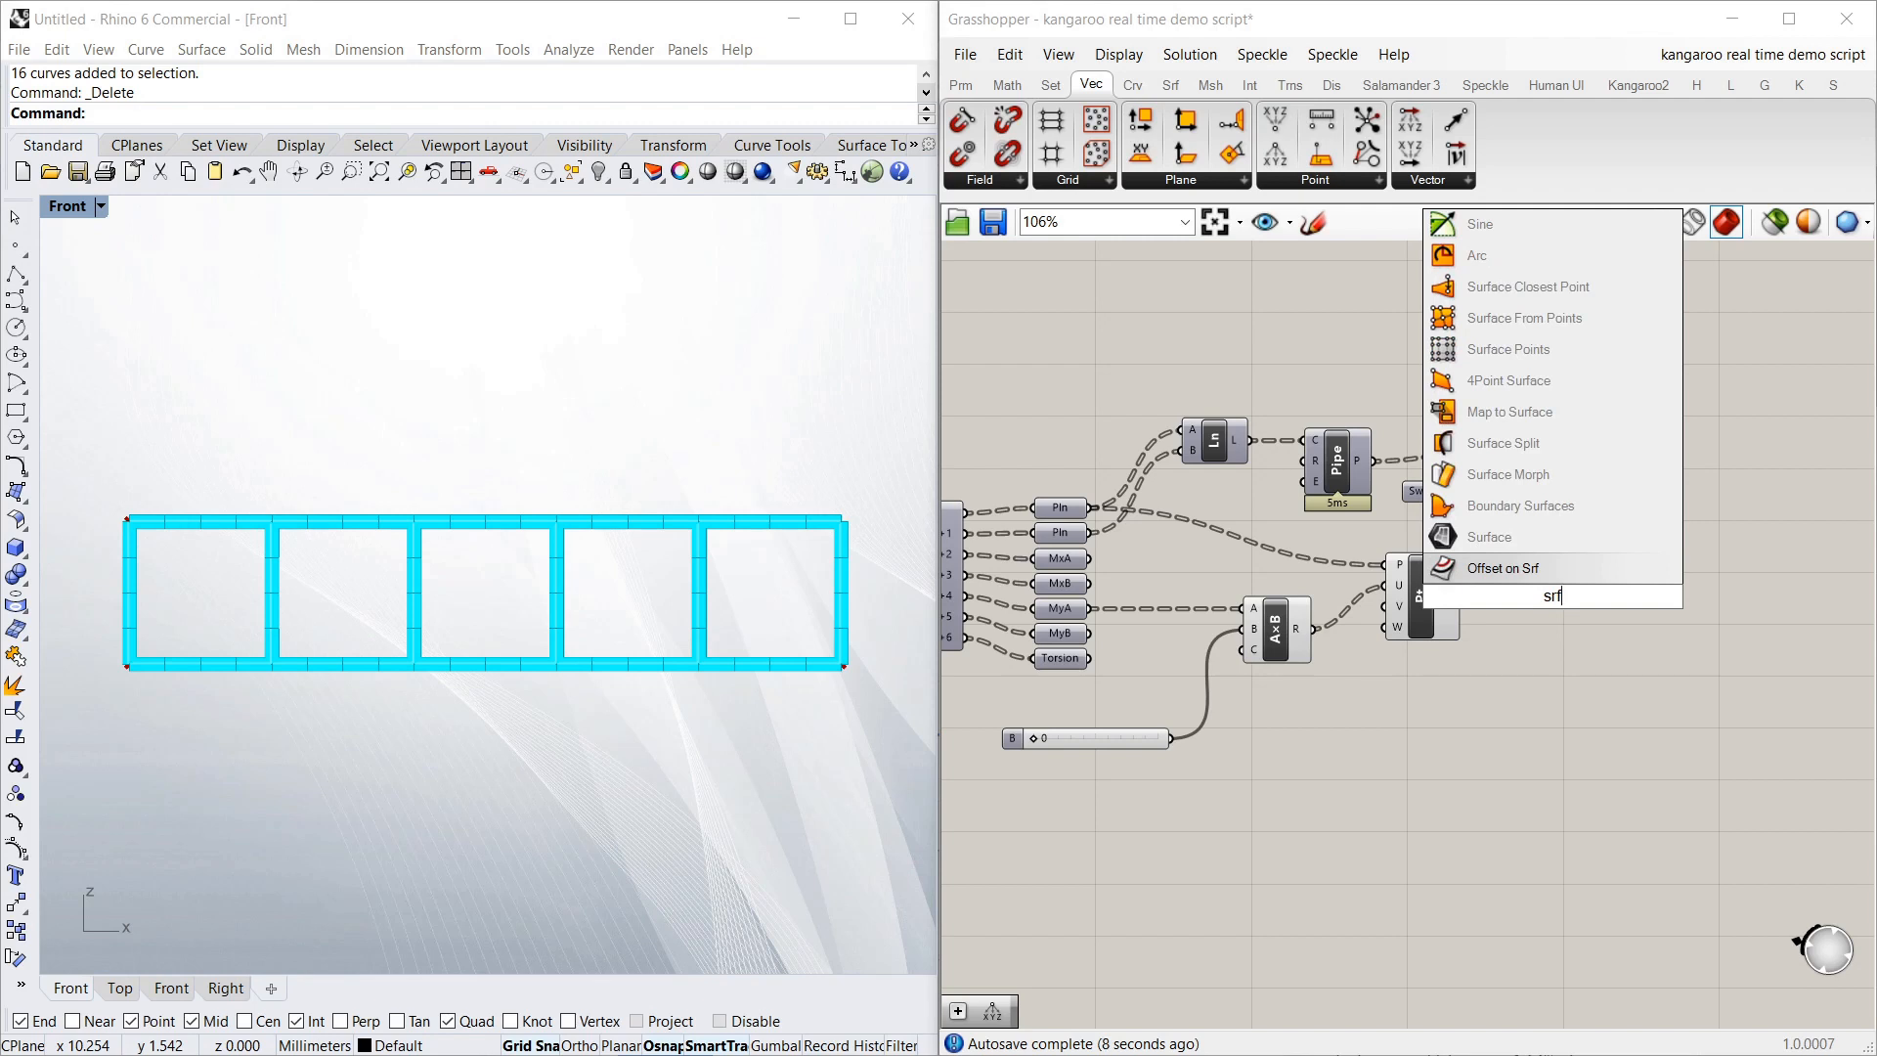
pyautogui.click(1574, 667)
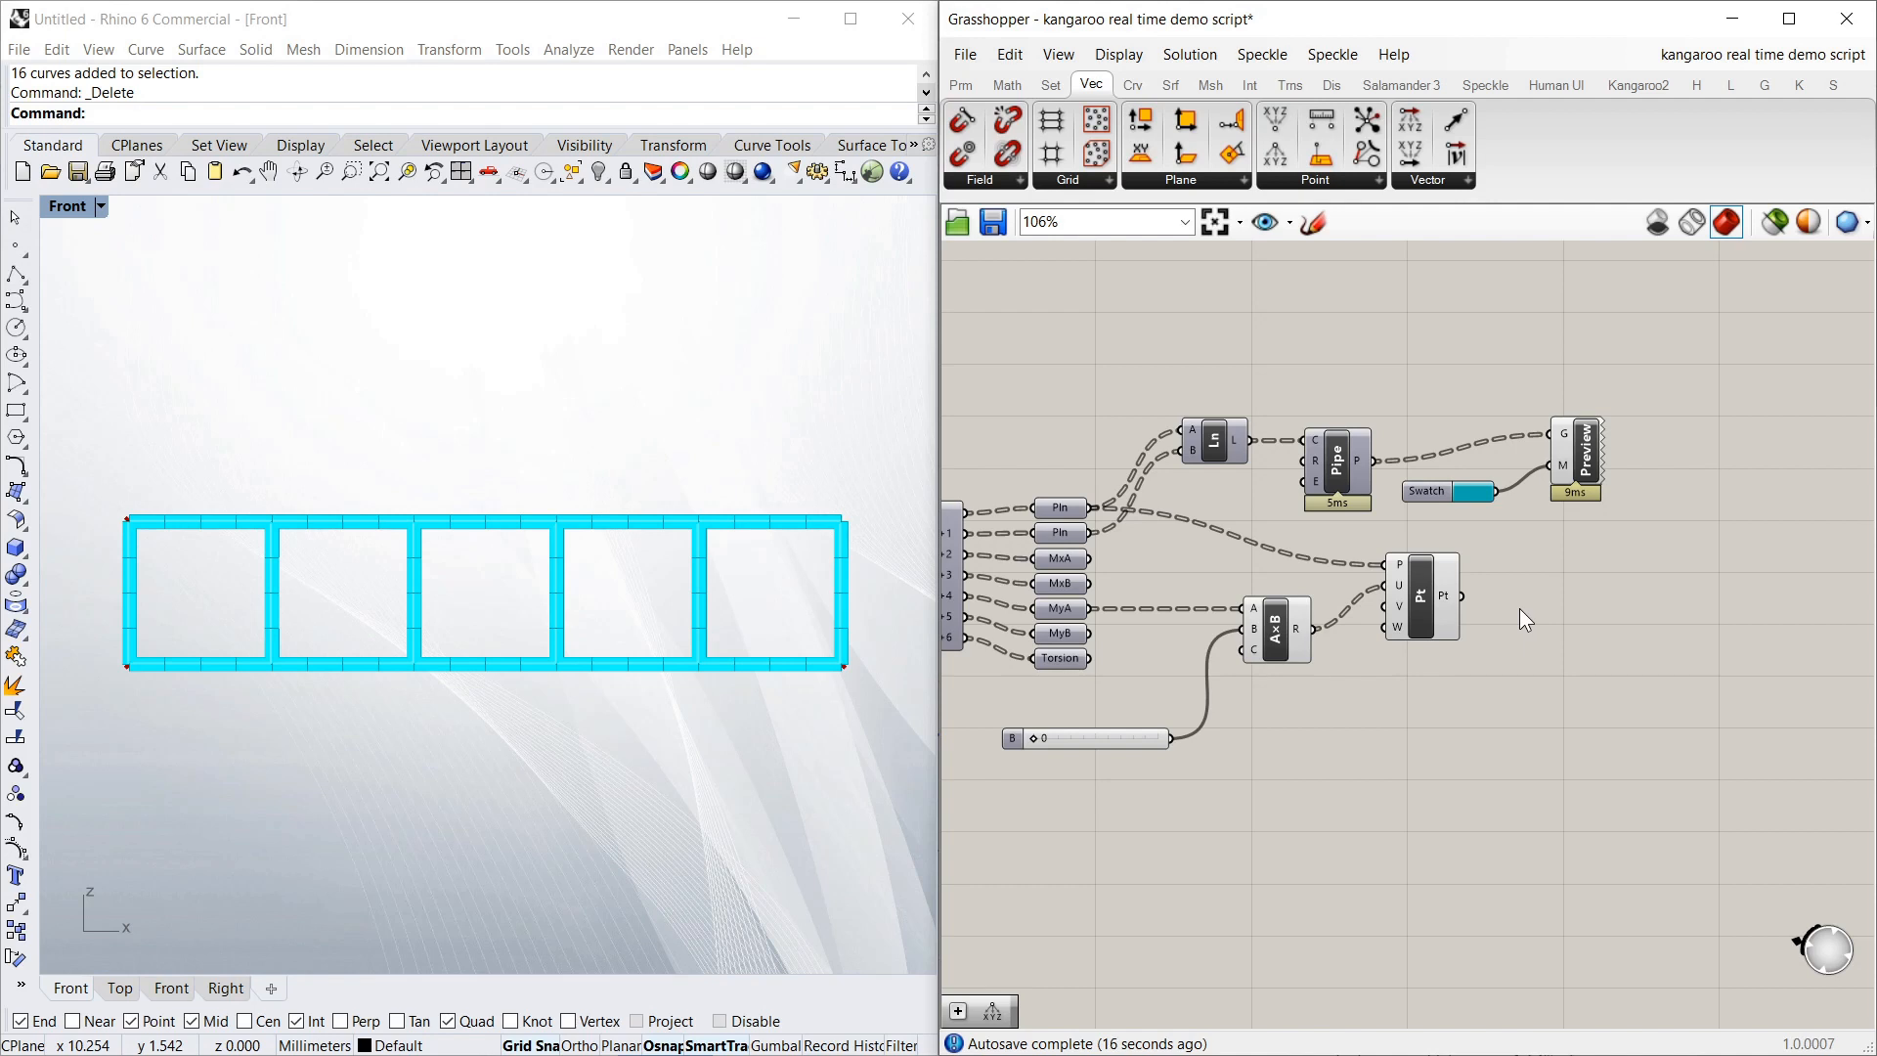
# Shift the Multiplication and Point Oriented components closer to the member data parameters to free space after them
pyautogui.moveTo(1422, 594); pyautogui.dragTo(1400, 578)
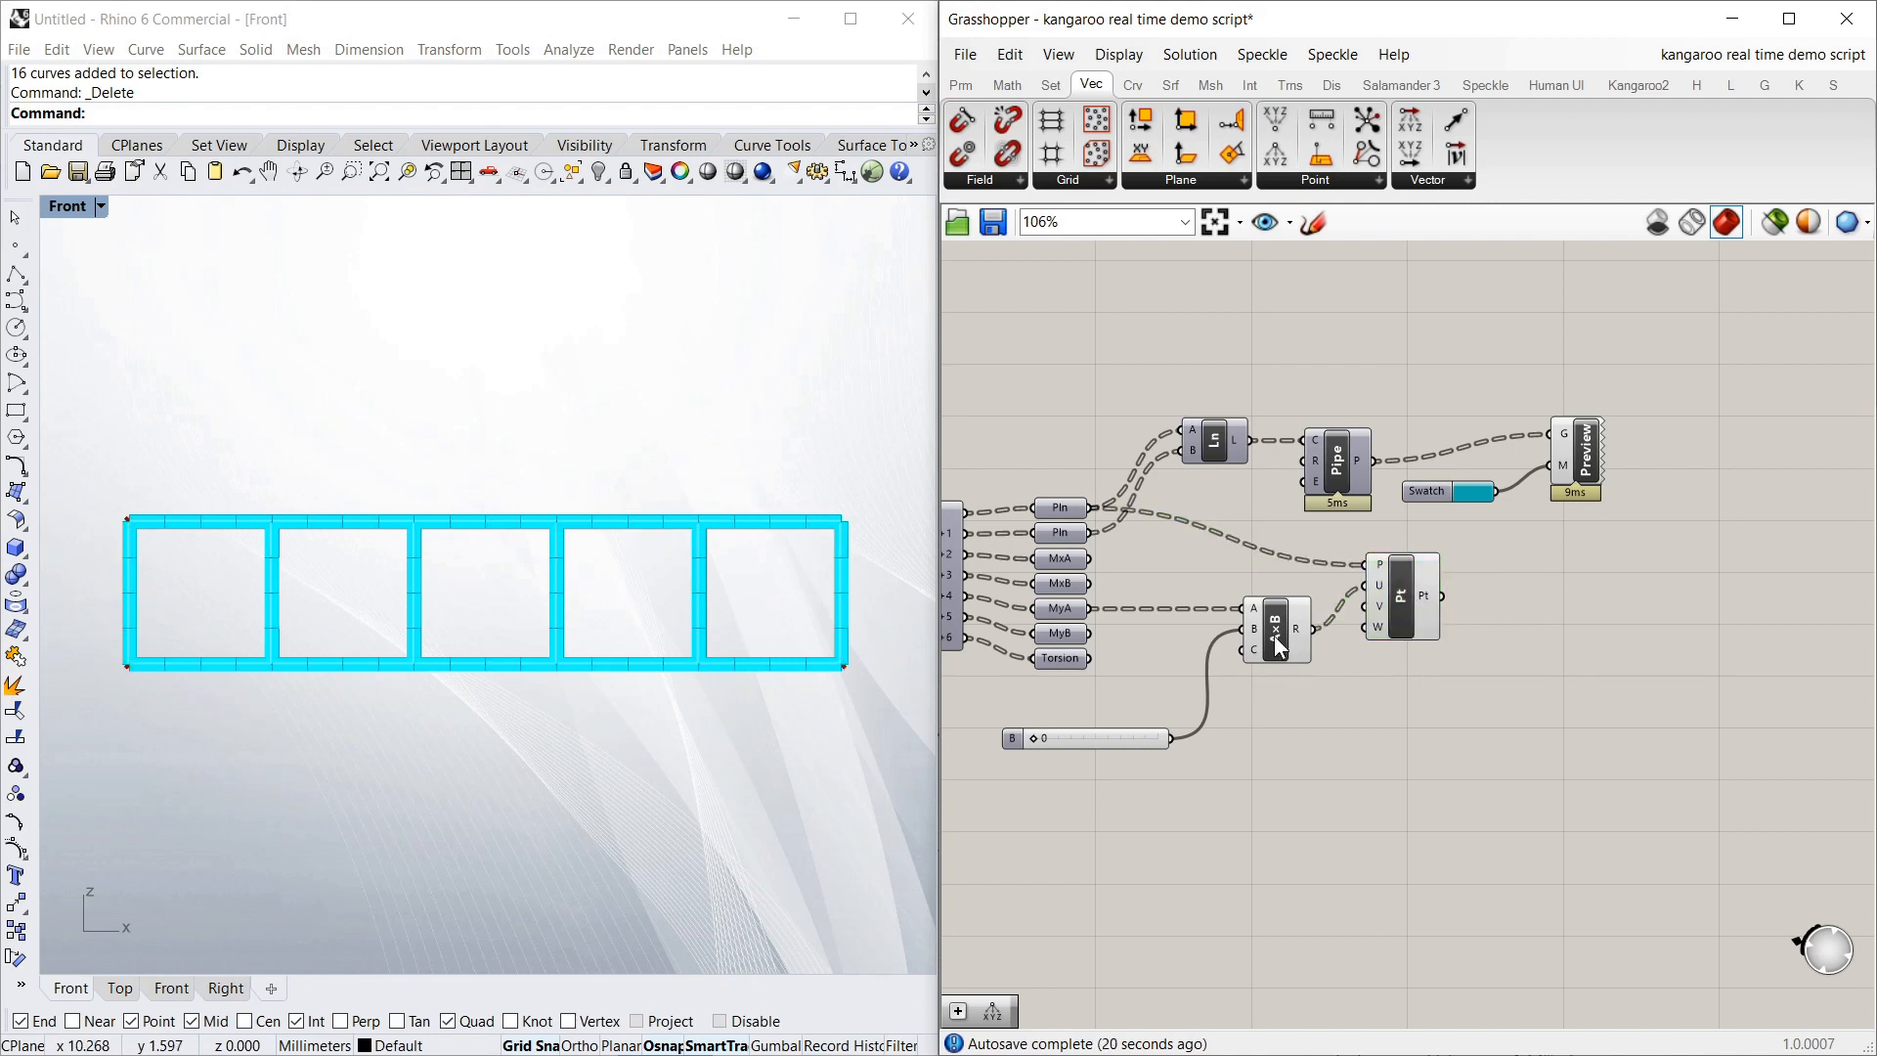
pyautogui.moveTo(1275, 635); pyautogui.dragTo(1216, 641)
pyautogui.click(1391, 602)
pyautogui.moveTo(1391, 601); pyautogui.dragTo(1342, 586)
pyautogui.click(1217, 632)
pyautogui.click(1402, 587)
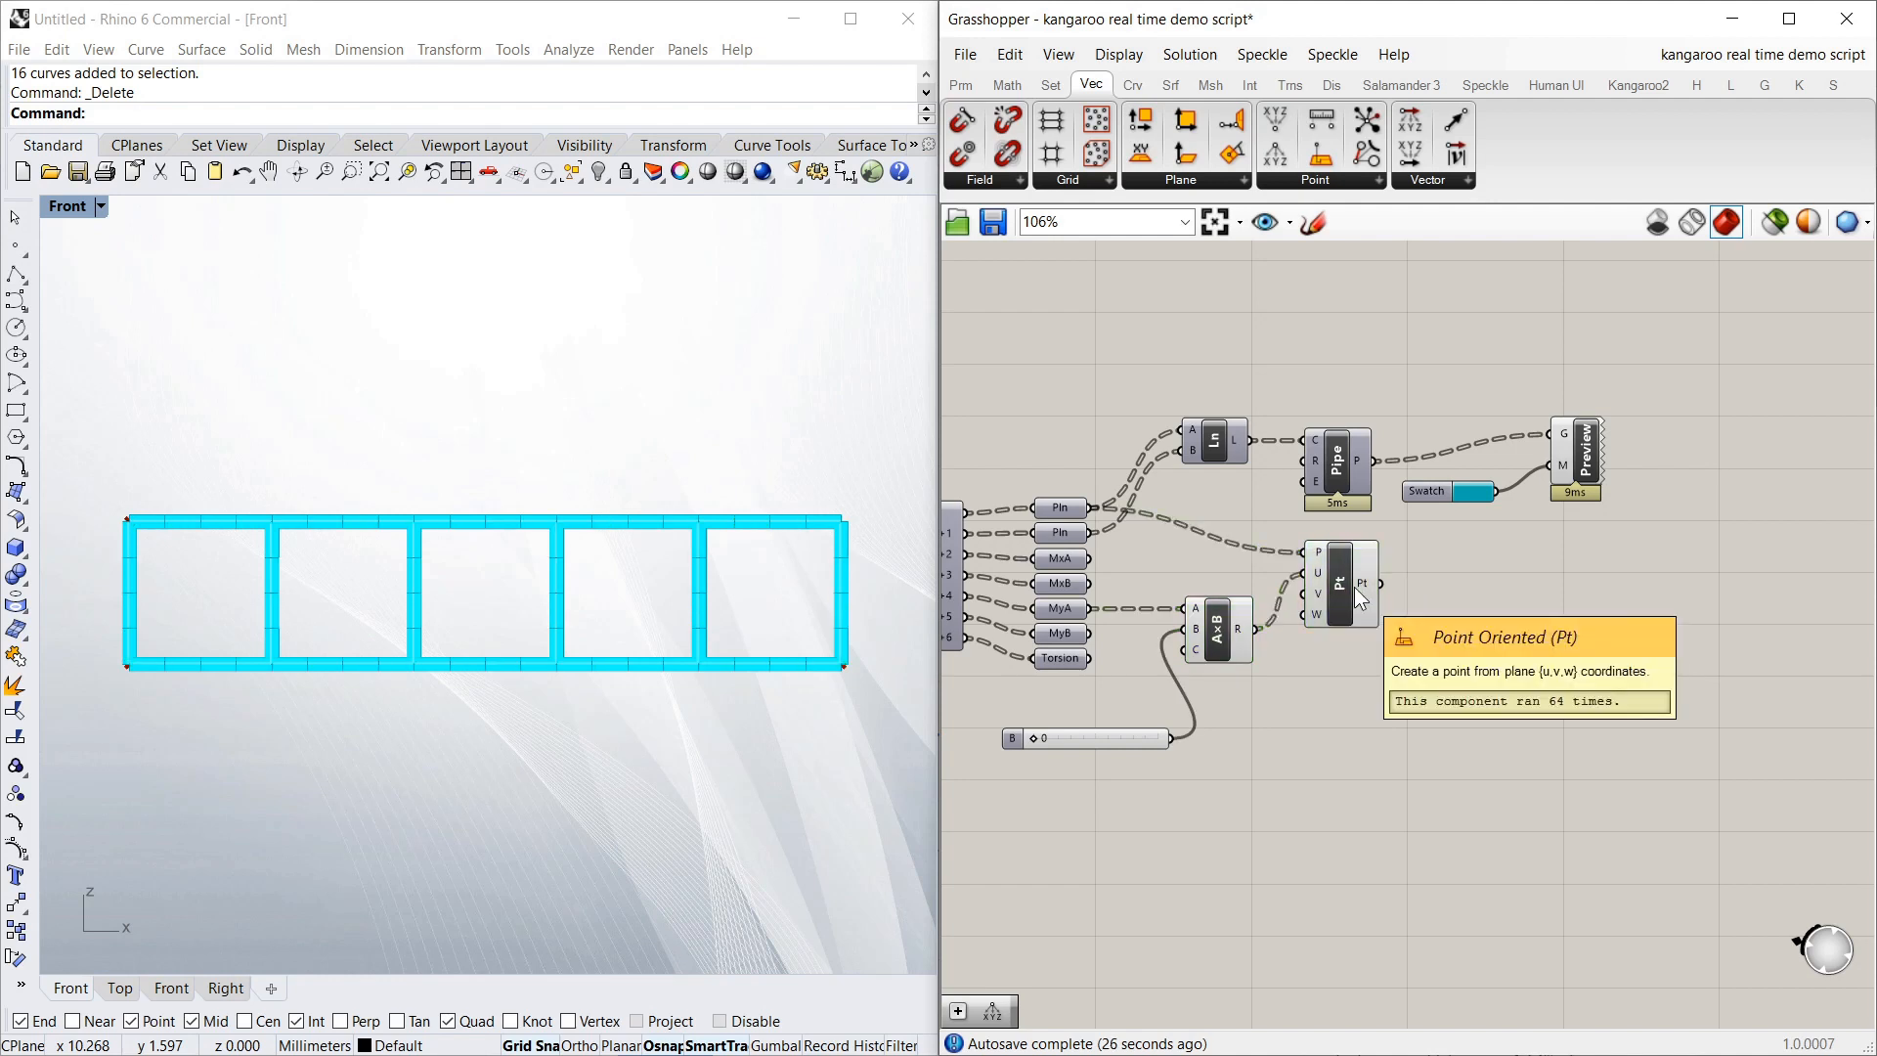
pyautogui.doubleClick(1506, 586)
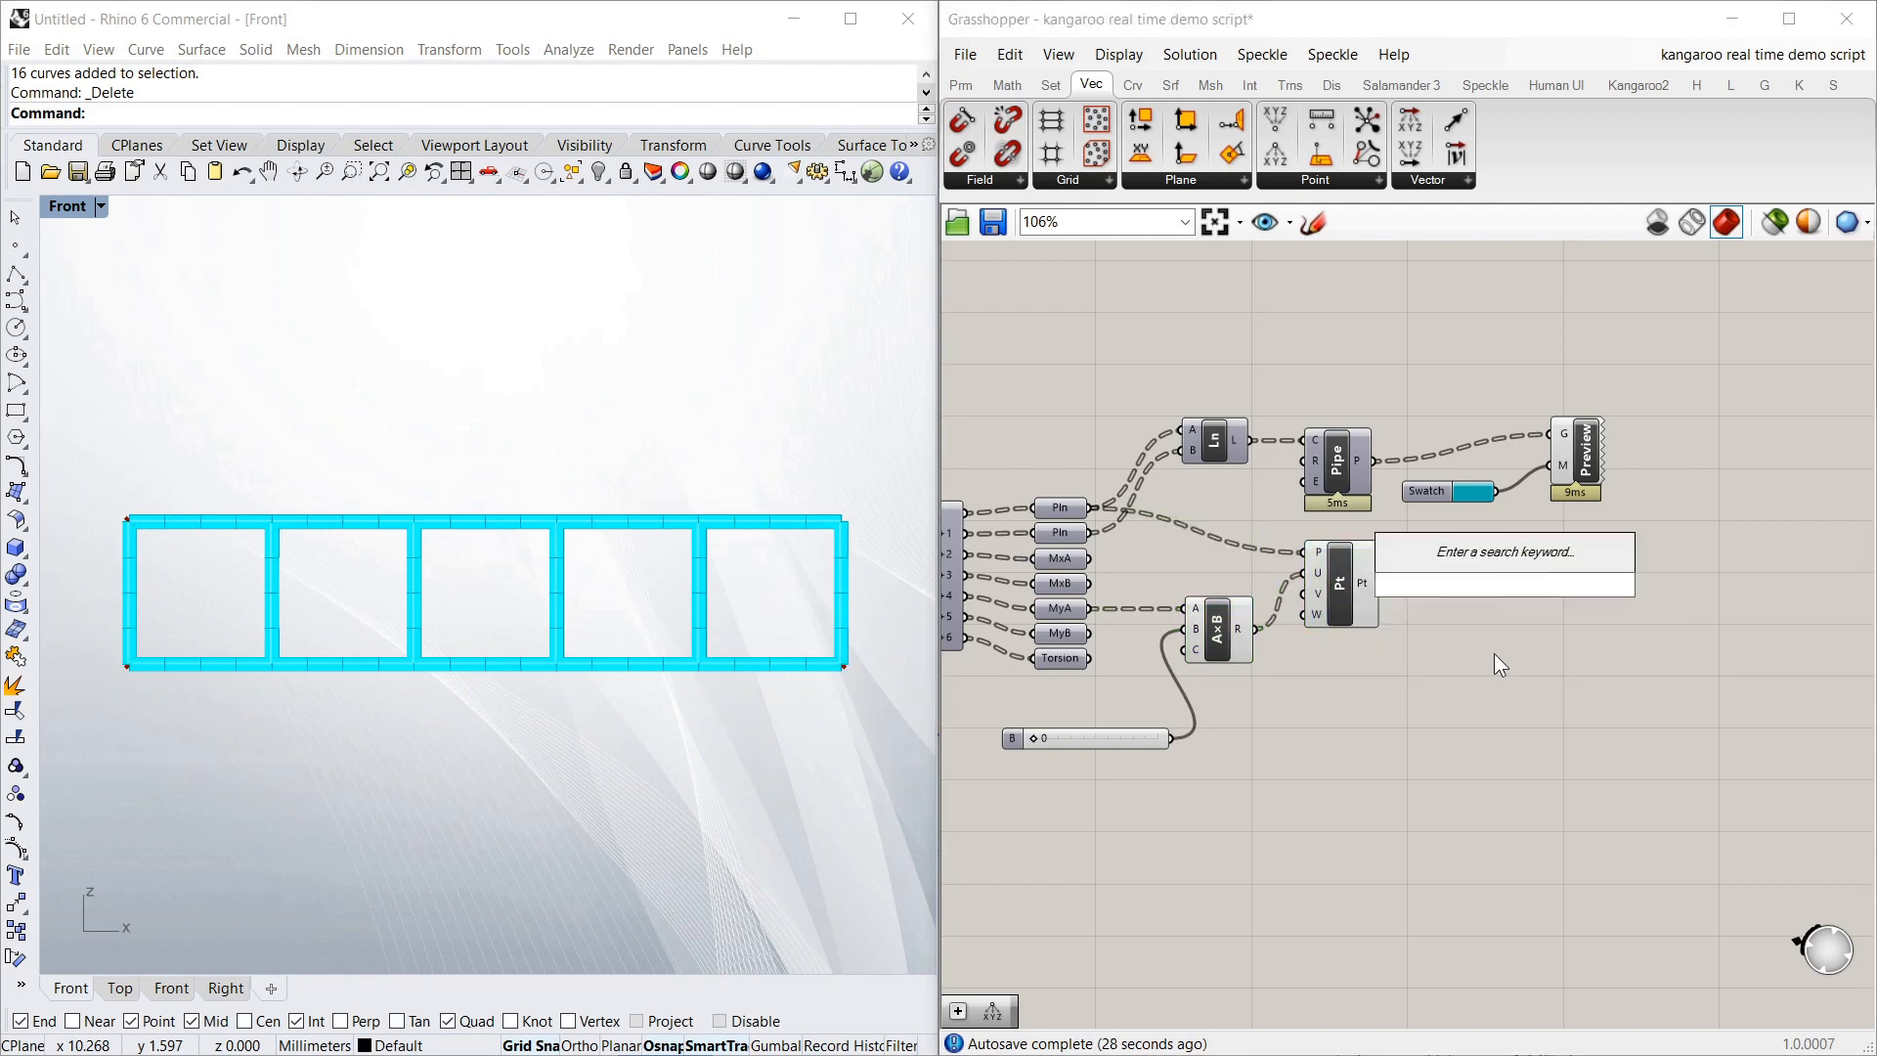
pyautogui.write('srf')
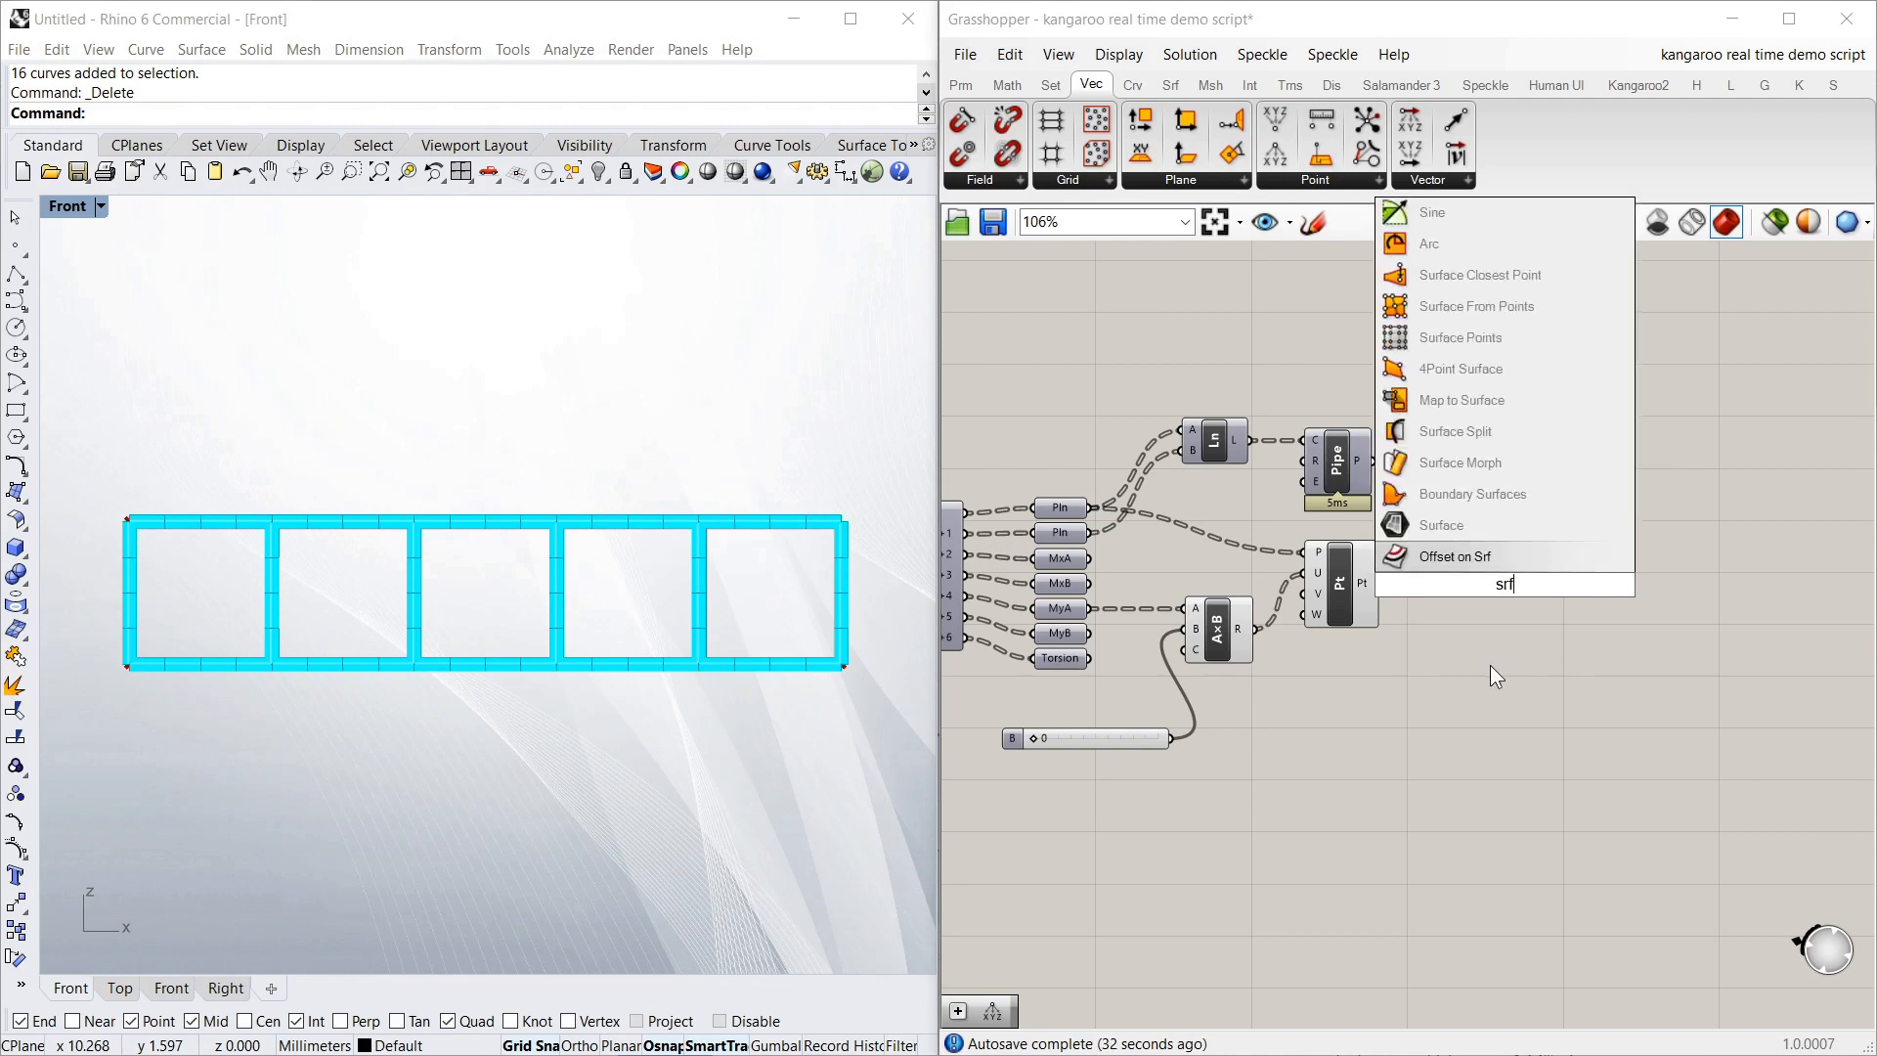
pyautogui.press('Escape')
pyautogui.click(1344, 577)
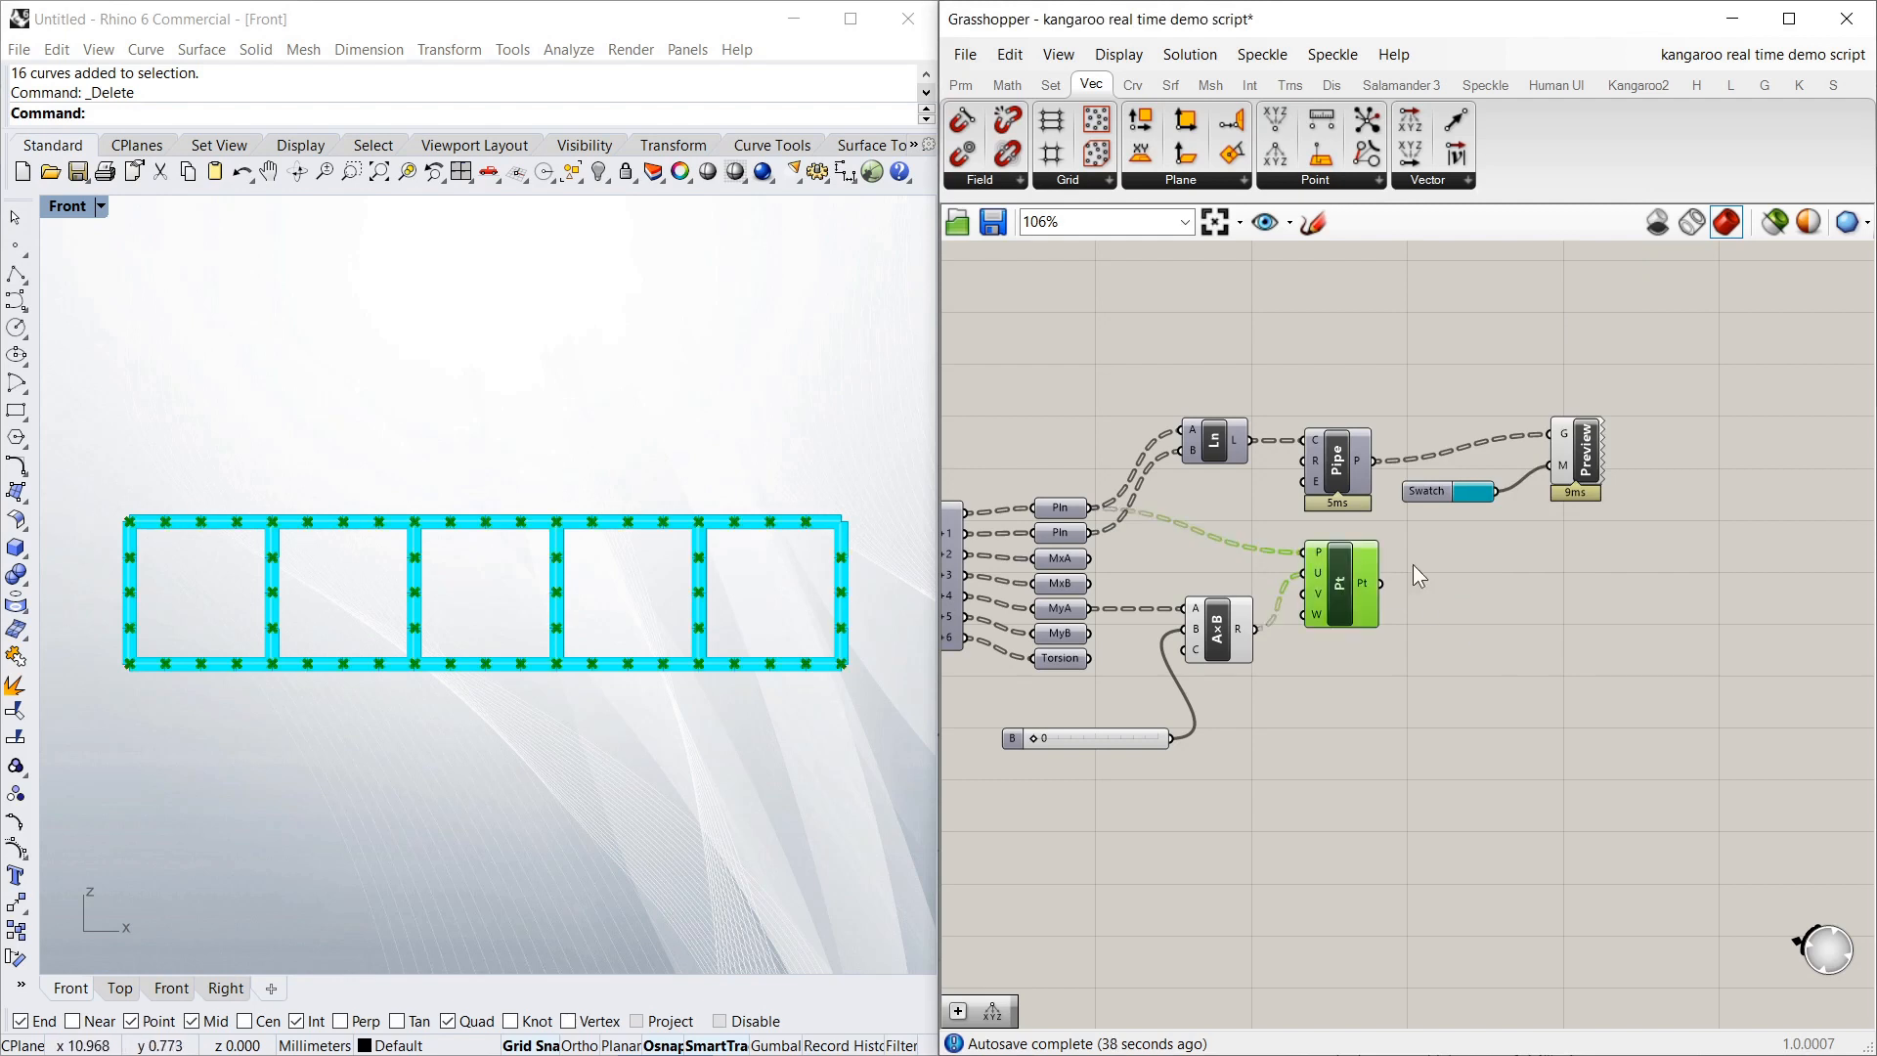
pyautogui.click(1530, 583)
# Add a 4Point Surface component and connect the first Pln to A, the Point Oriented output to B and the second Pln to D
pyautogui.click(1171, 85)
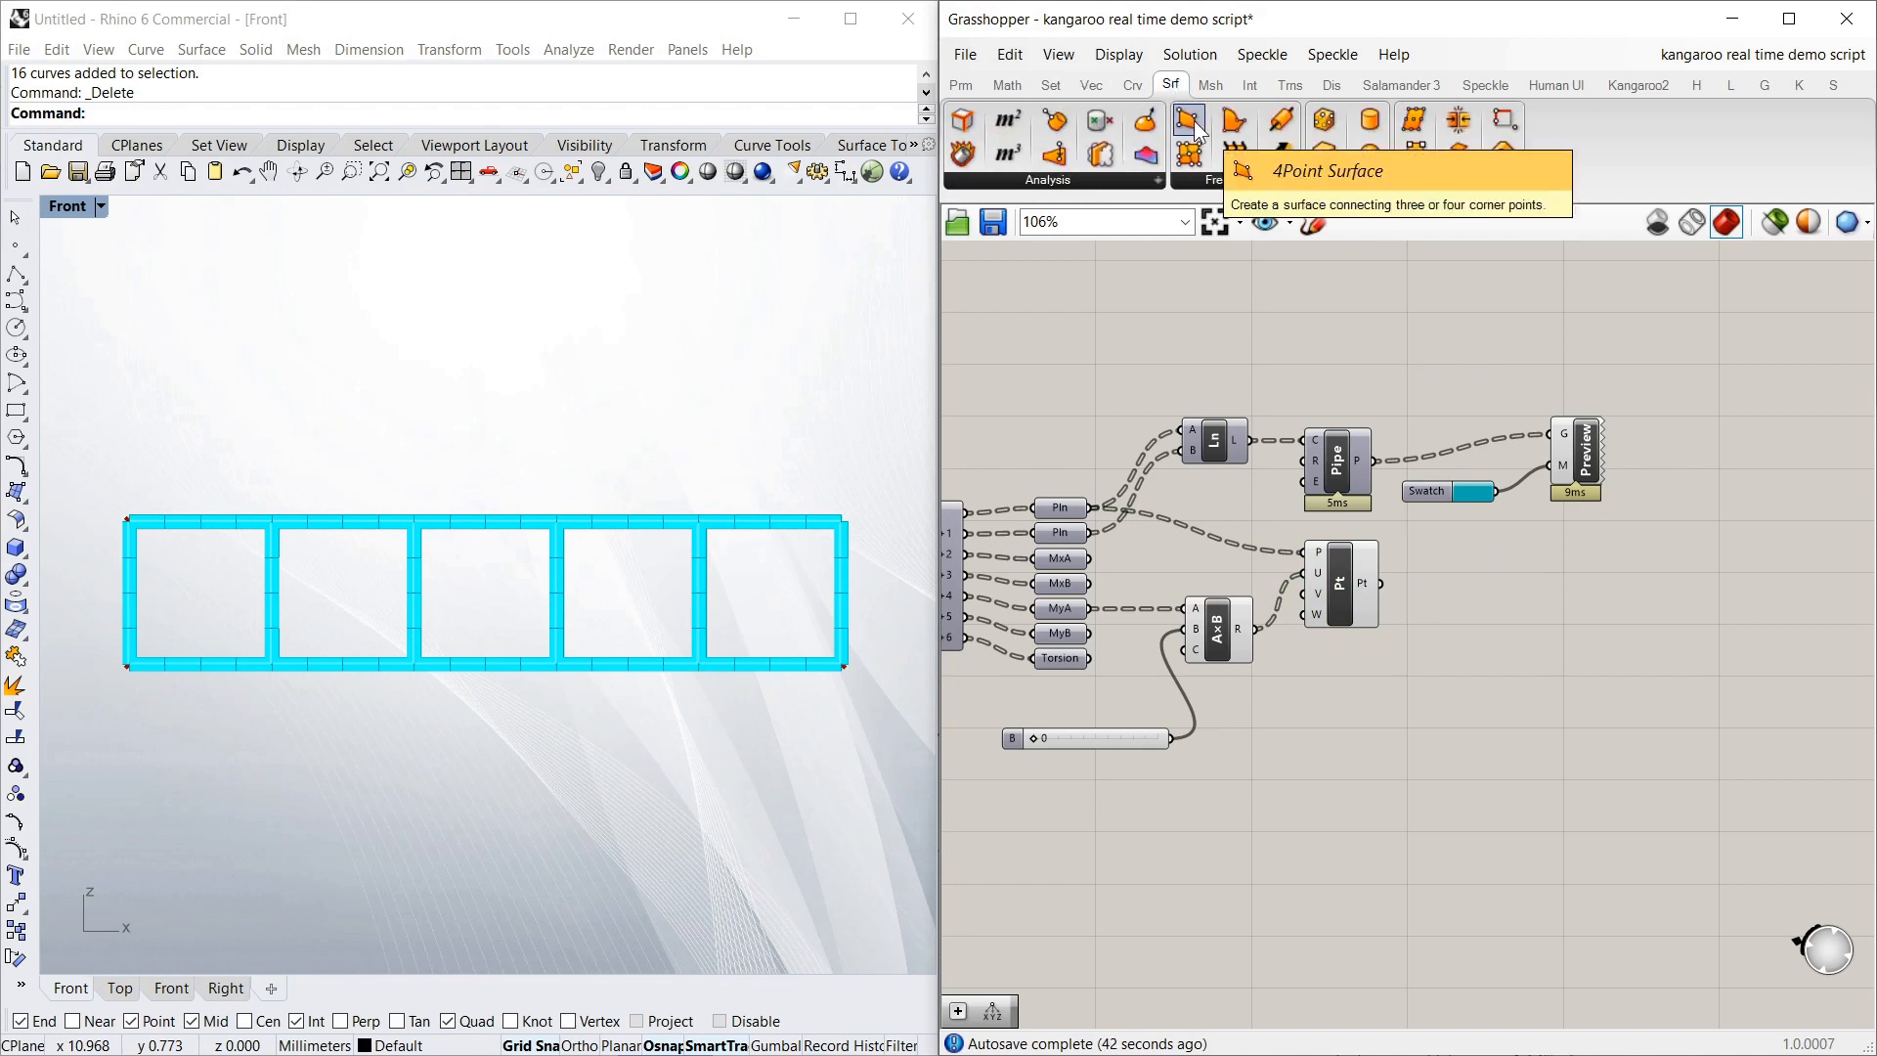
pyautogui.moveTo(1195, 127); pyautogui.dragTo(1500, 601)
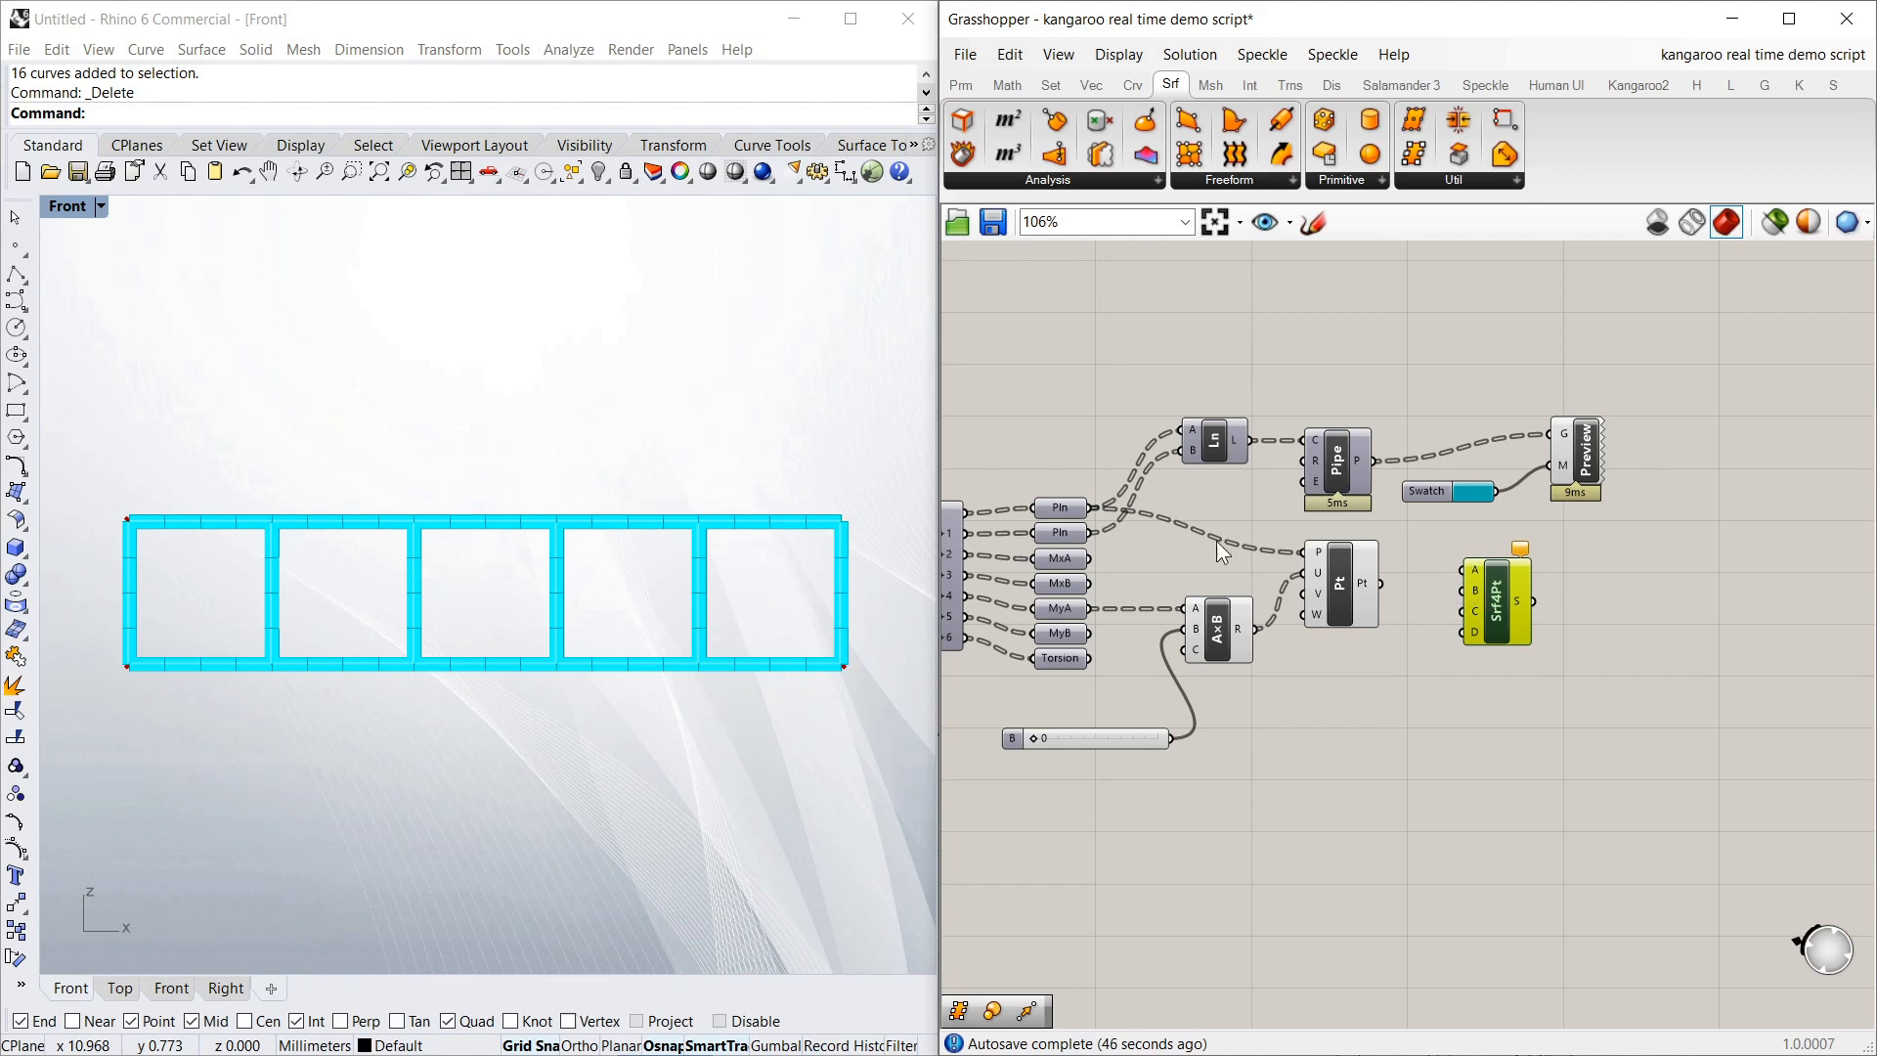
pyautogui.moveTo(1091, 509); pyautogui.dragTo(1506, 559)
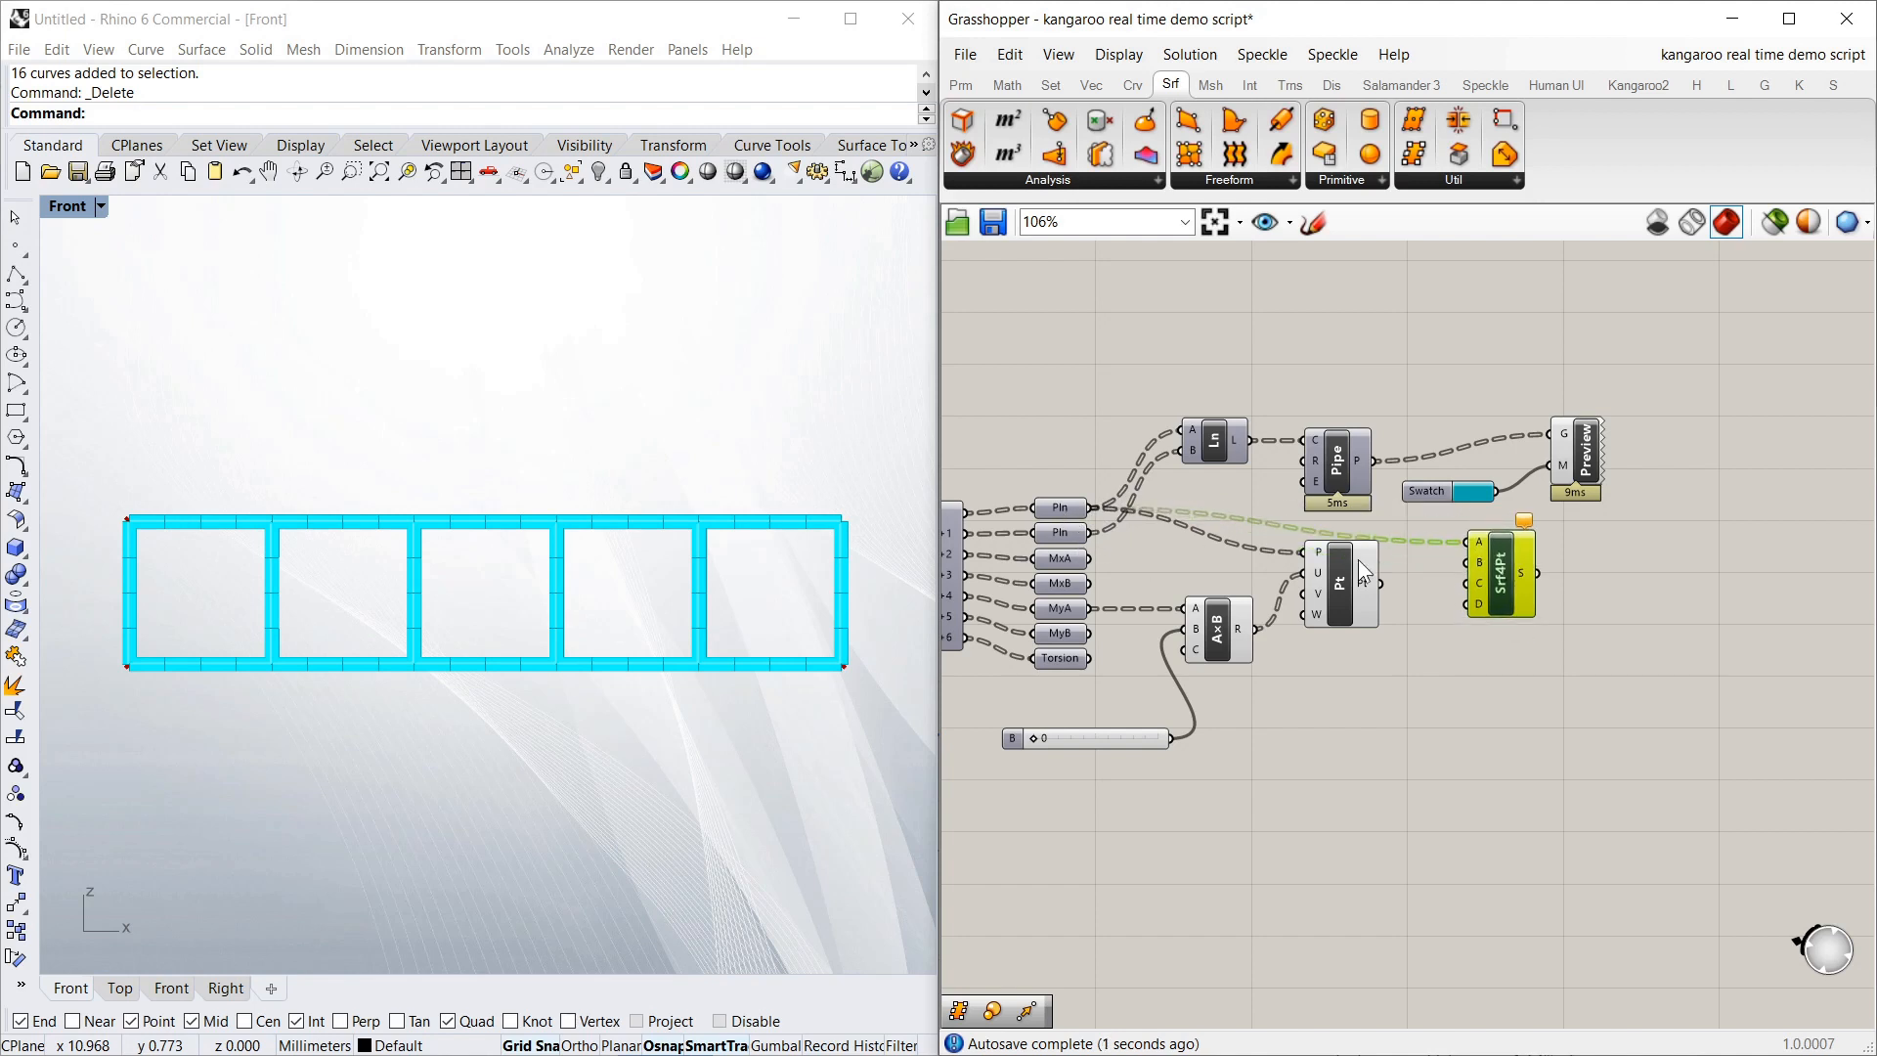
pyautogui.moveTo(1092, 533); pyautogui.dragTo(1504, 585)
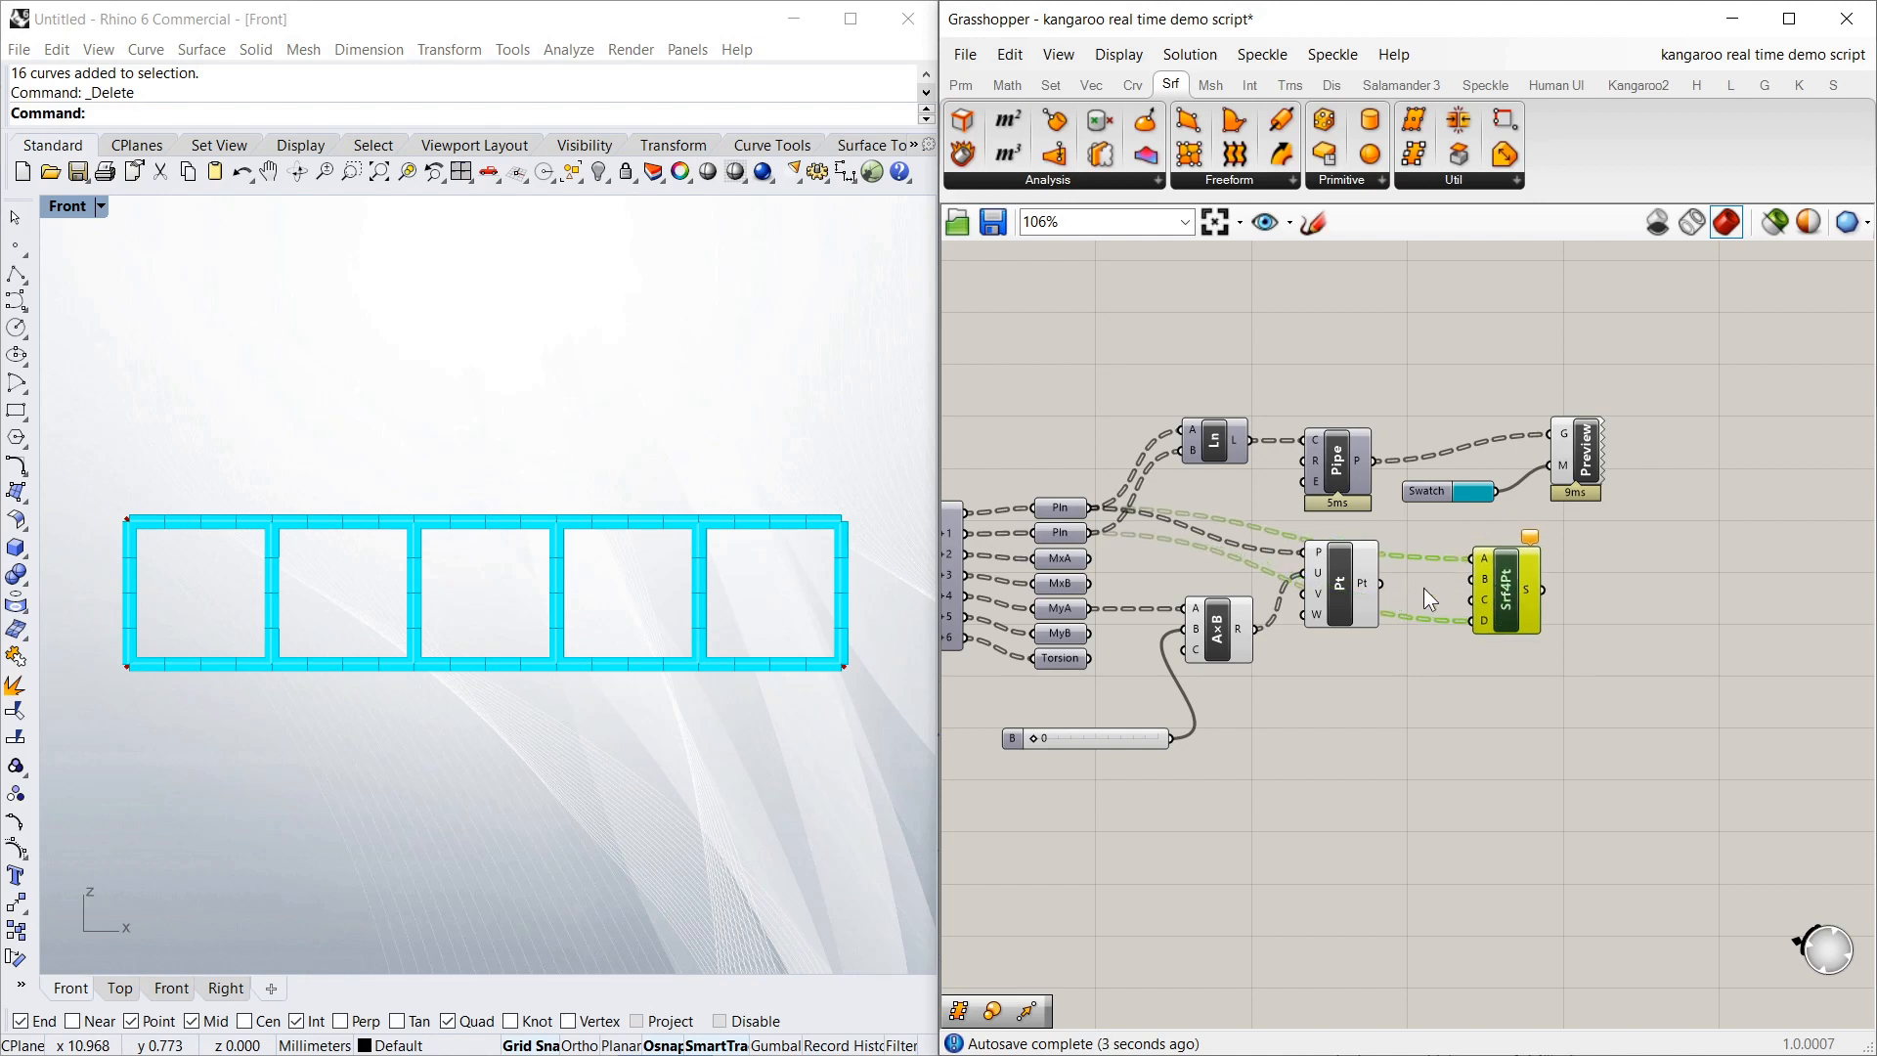
pyautogui.click(1351, 571)
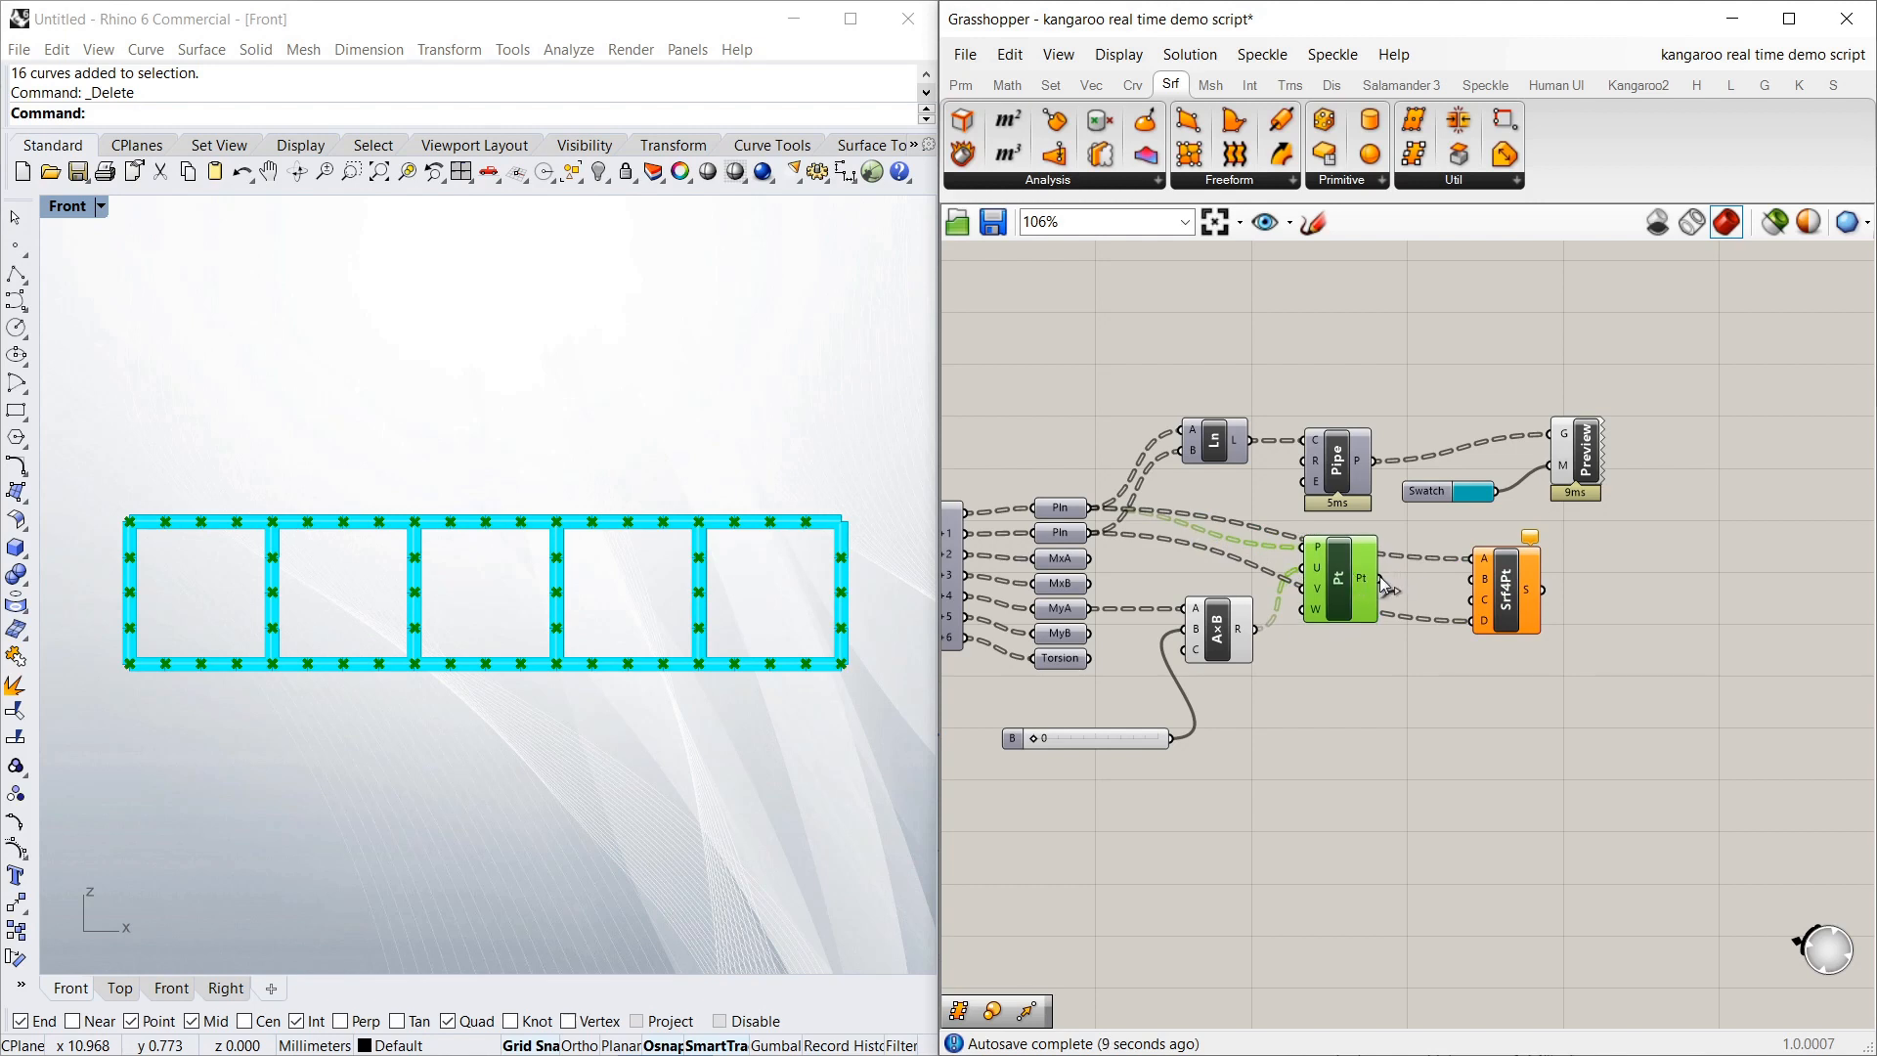
pyautogui.moveTo(1459, 578); pyautogui.dragTo(1512, 577)
# Duplicate the Point Oriented component and place the copy below the original
pyautogui.click(1349, 586)
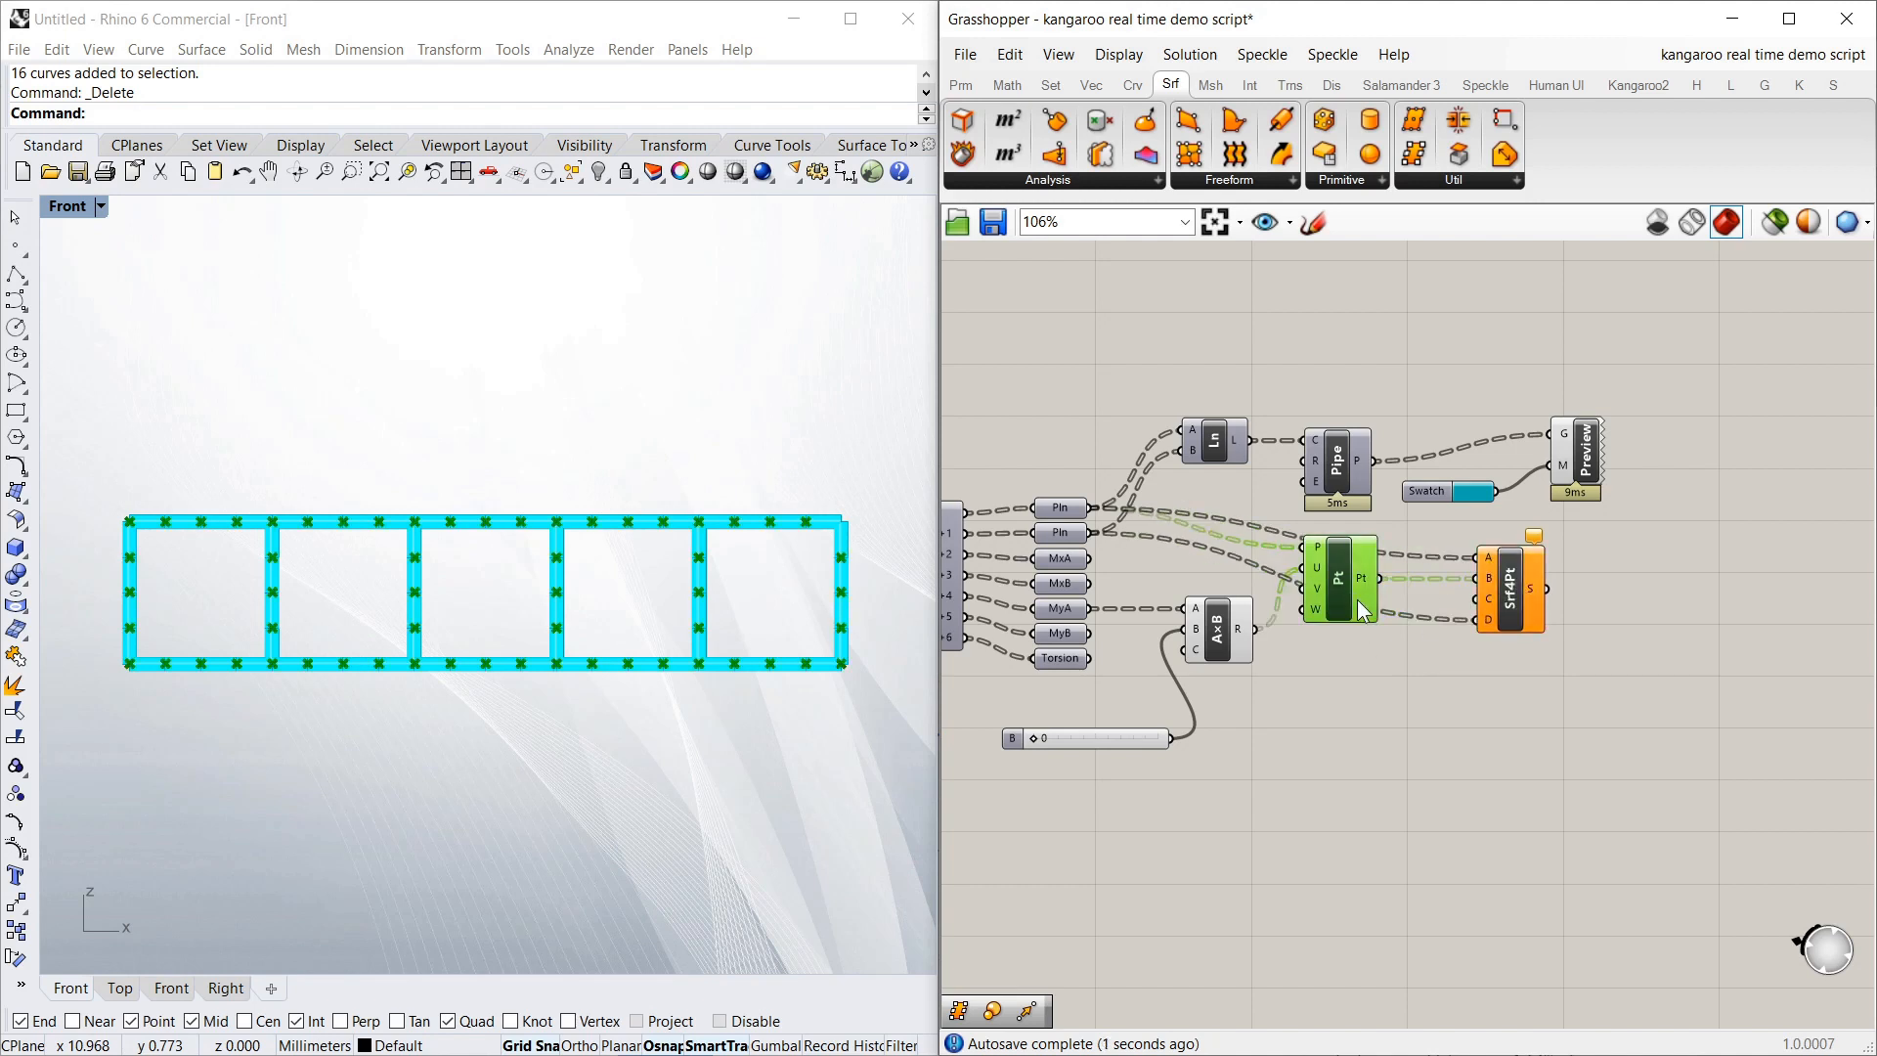
pyautogui.hotkey('ctrl', 'c')
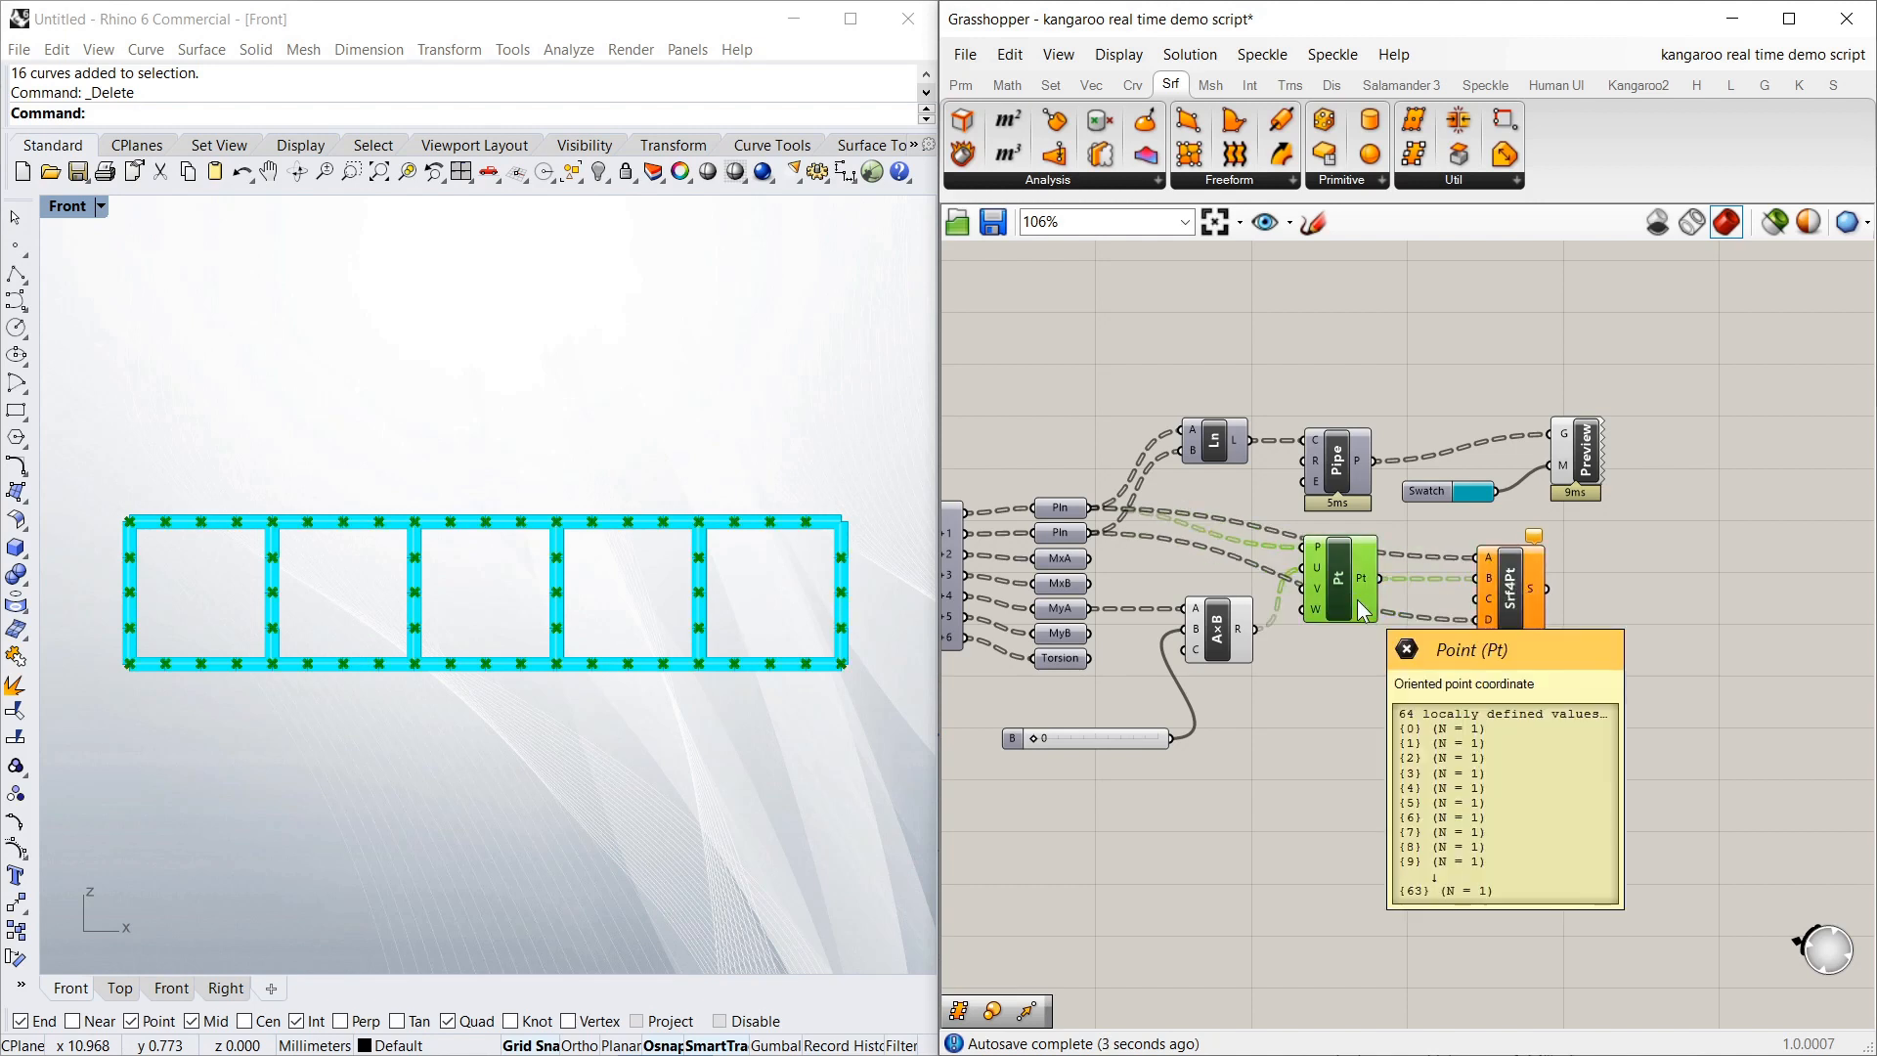
pyautogui.hotkey('ctrl', 'v')
pyautogui.moveTo(1355, 606); pyautogui.dragTo(1347, 711)
pyautogui.click(1386, 692)
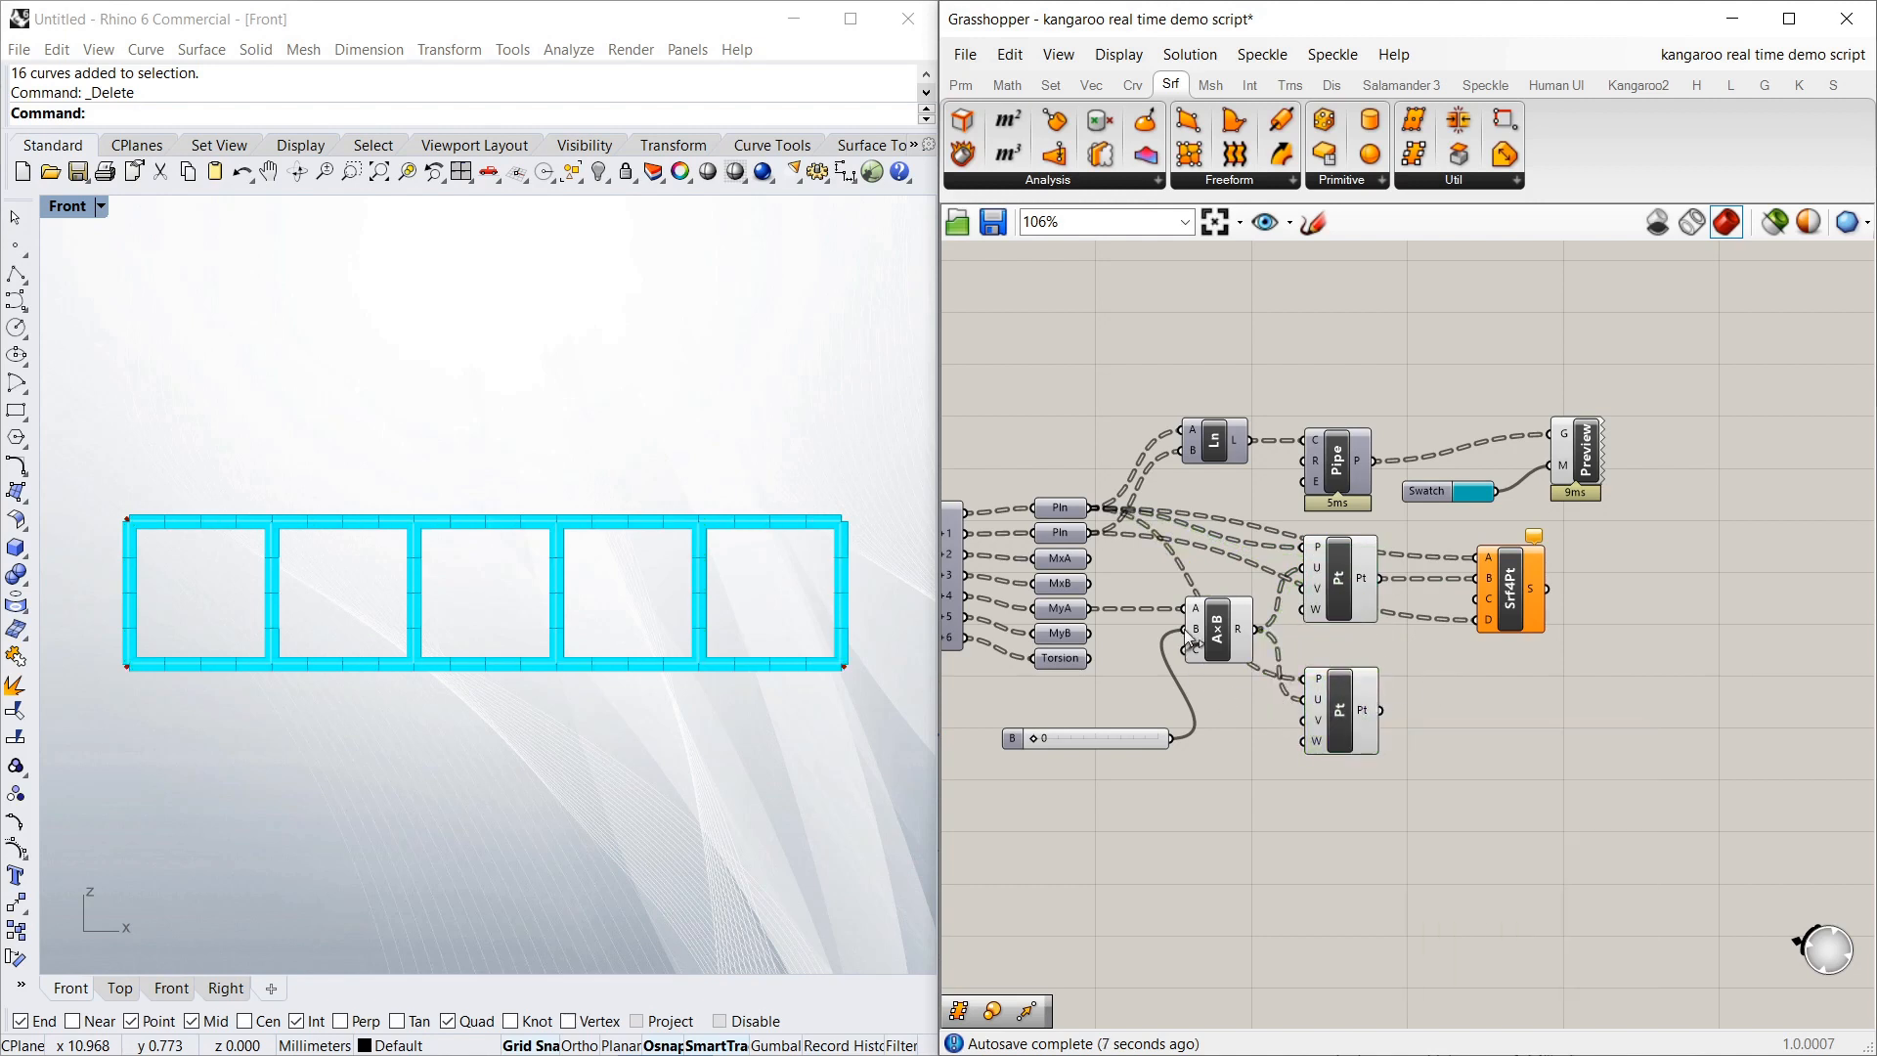
pyautogui.moveTo(1344, 700); pyautogui.dragTo(1376, 696)
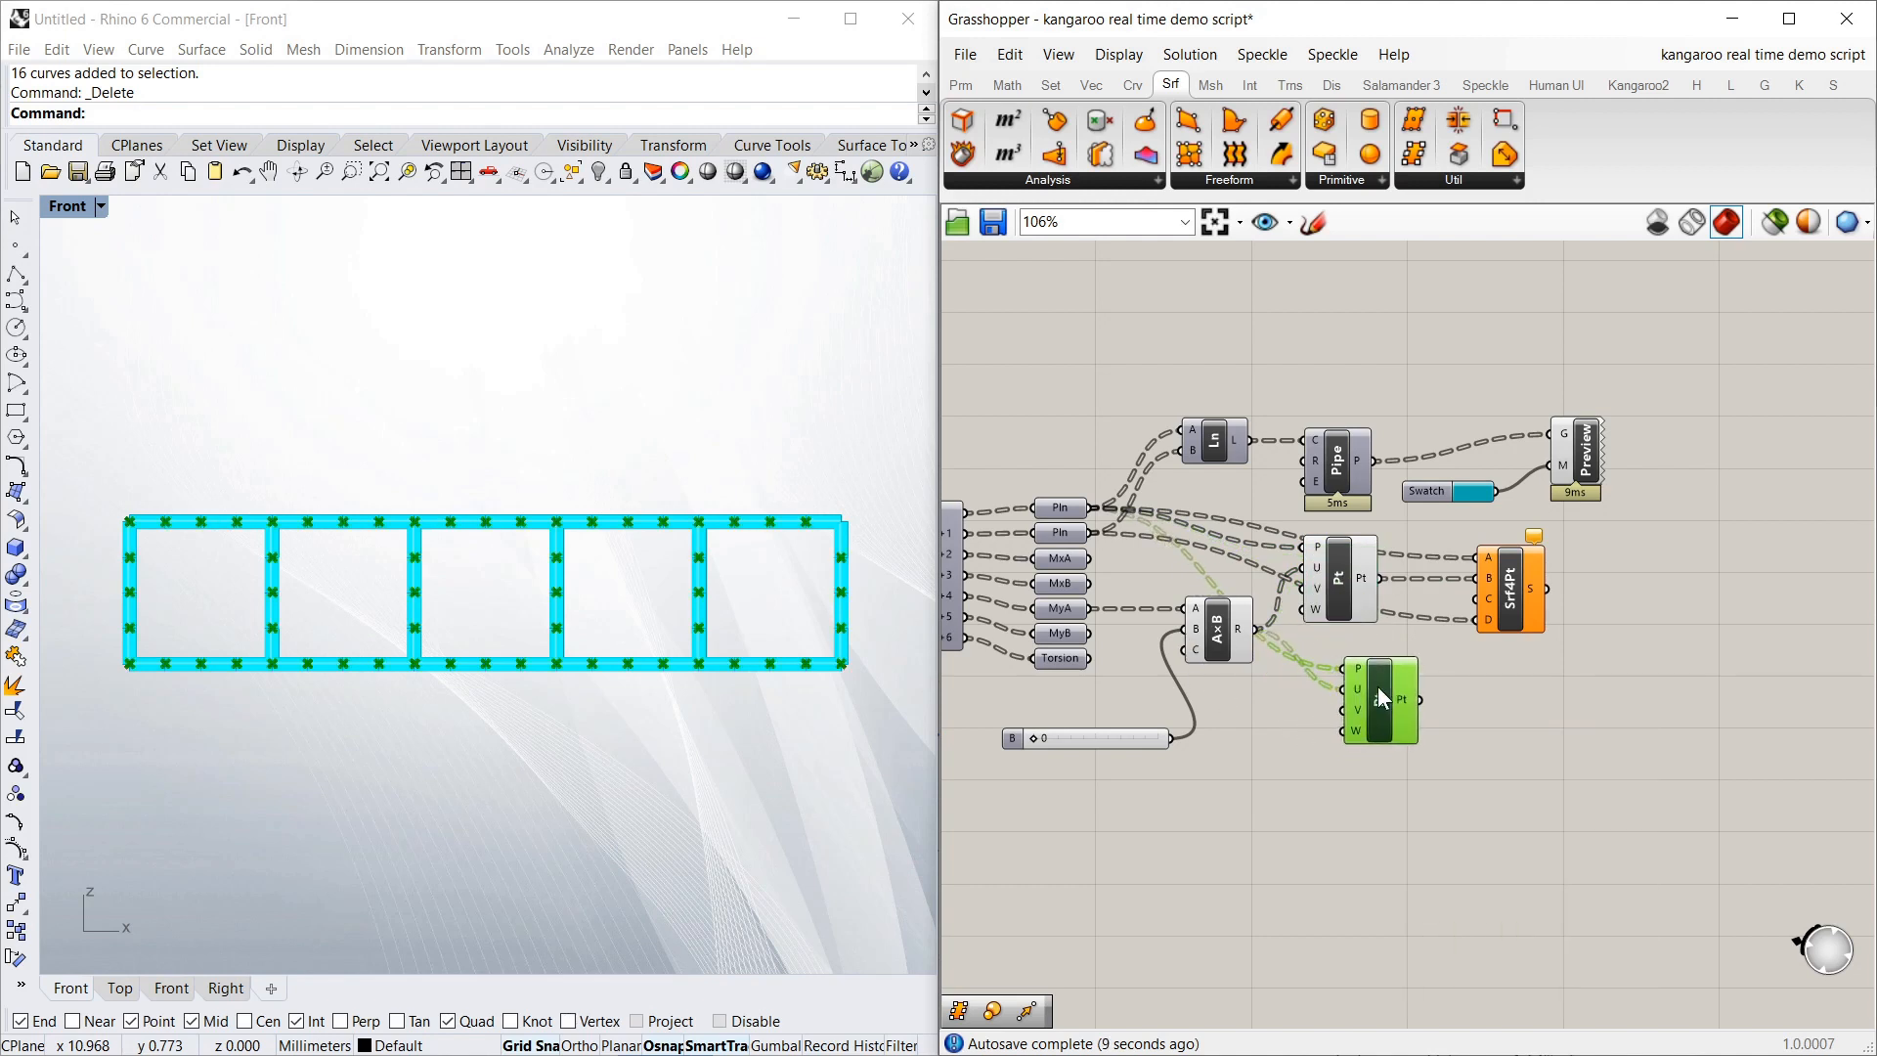
# Move the slider aside, duplicate the Multiplication component below the original and connect MyB to the copy's A input
pyautogui.click(1220, 637)
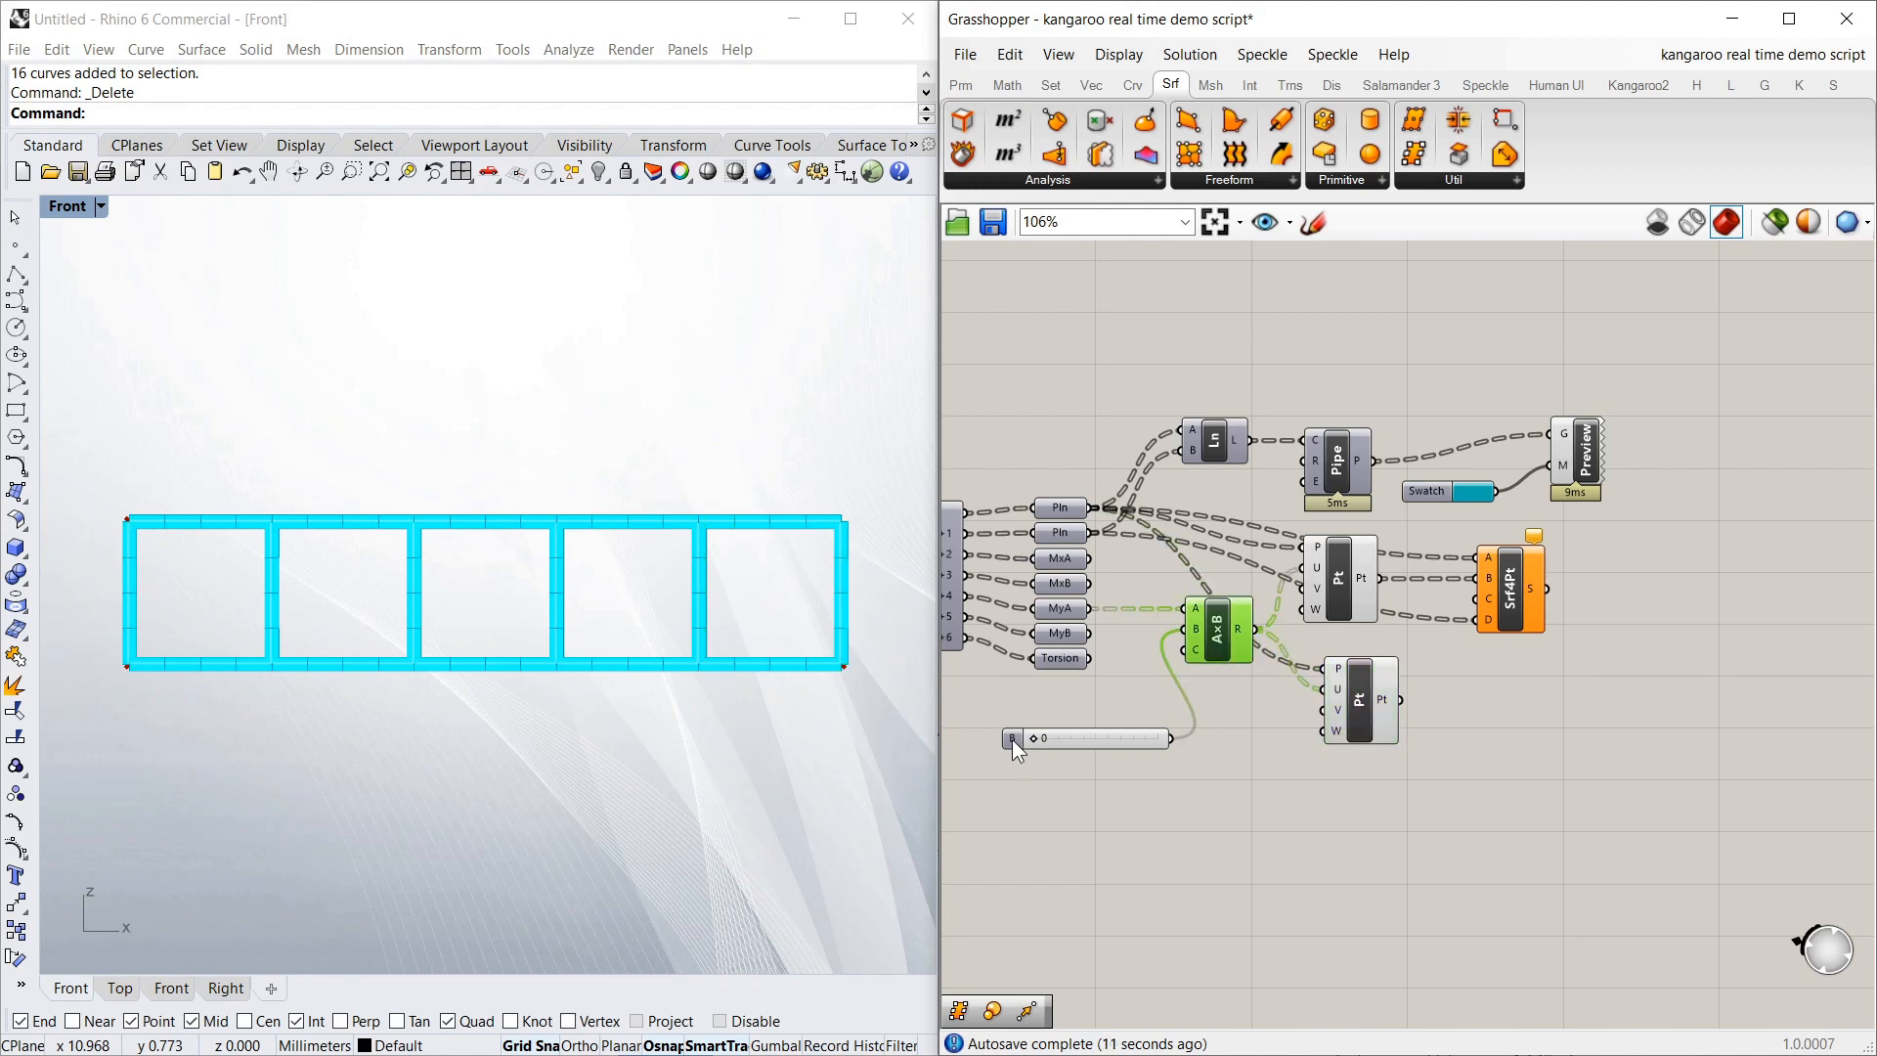
pyautogui.moveTo(1012, 739); pyautogui.dragTo(965, 746)
pyautogui.click(1220, 641)
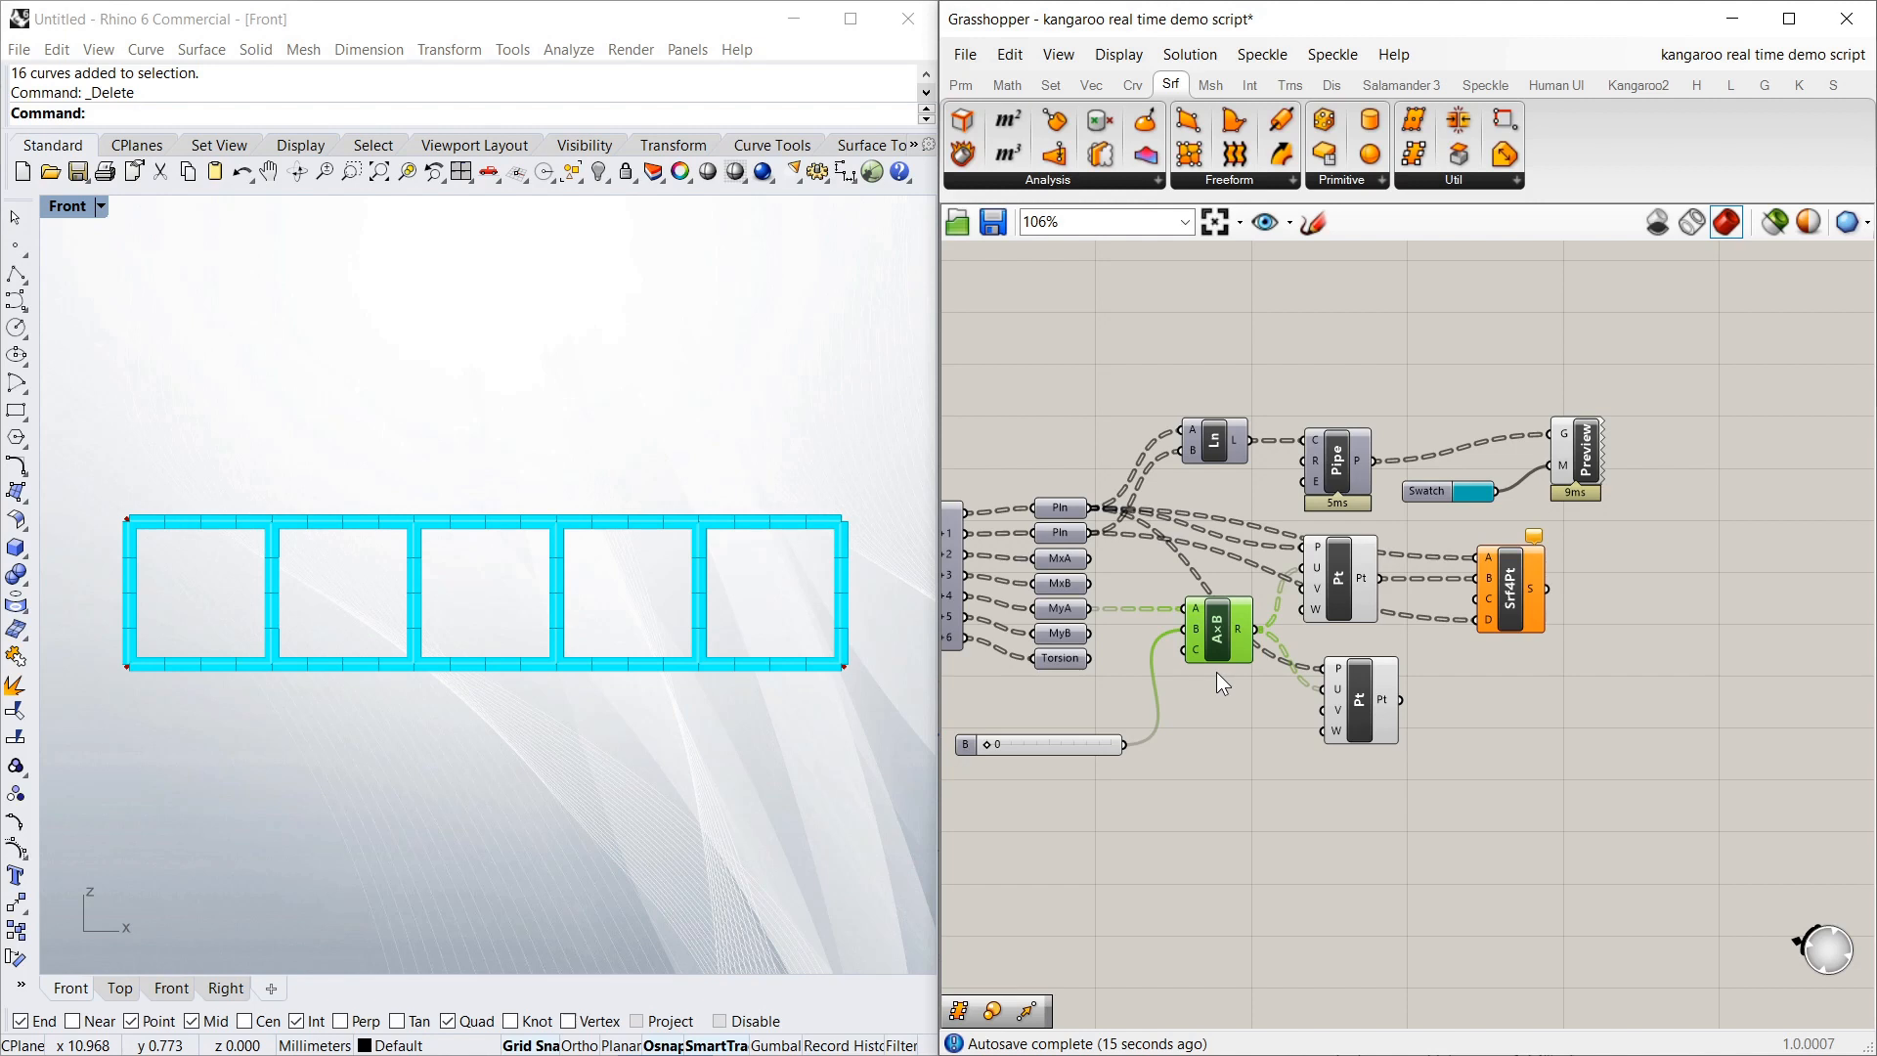
pyautogui.keyDown('alt'); pyautogui.moveTo(1240, 641); pyautogui.dragTo(1238, 712); pyautogui.keyUp('alt')
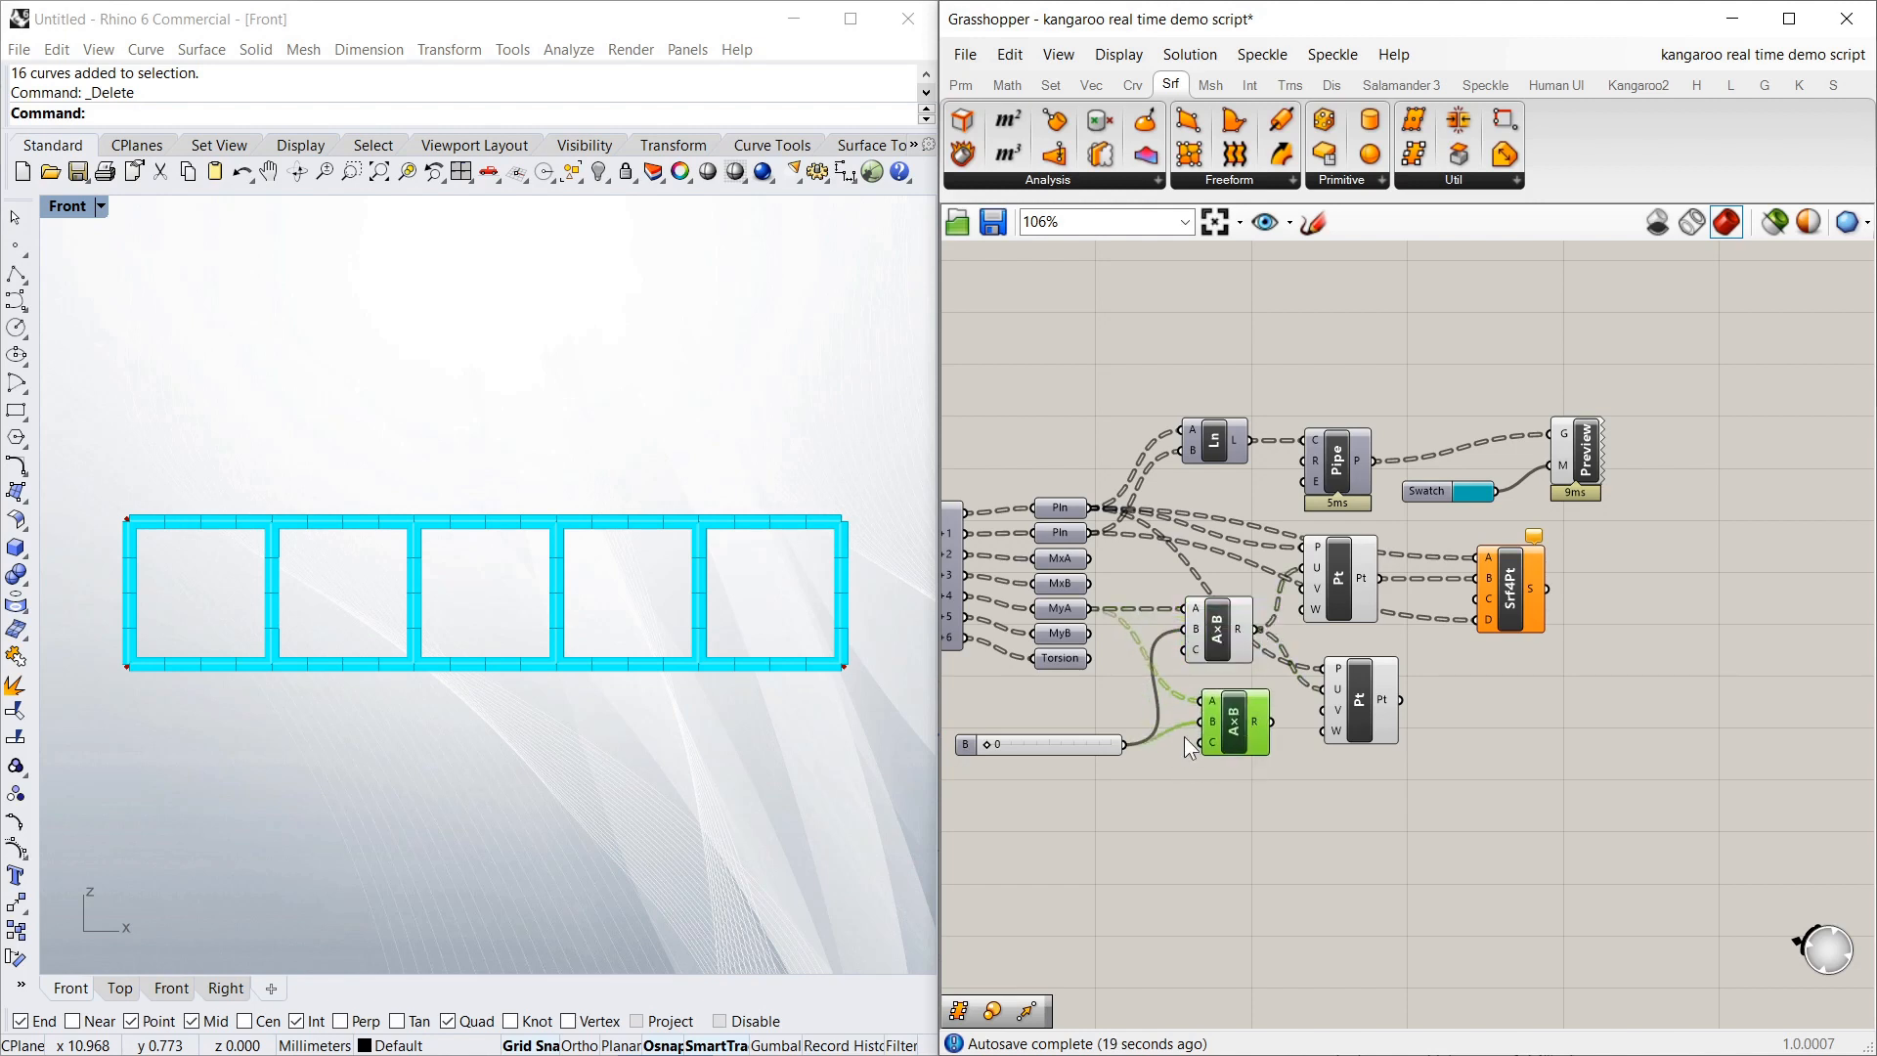
pyautogui.moveTo(1091, 634); pyautogui.dragTo(1201, 701)
# Feed the copied Multiplication result into the second Point Oriented's U input, connect that point to the surface's C input and set the slider to 7
pyautogui.rightClick(1212, 744)
pyautogui.moveTo(1428, 875)
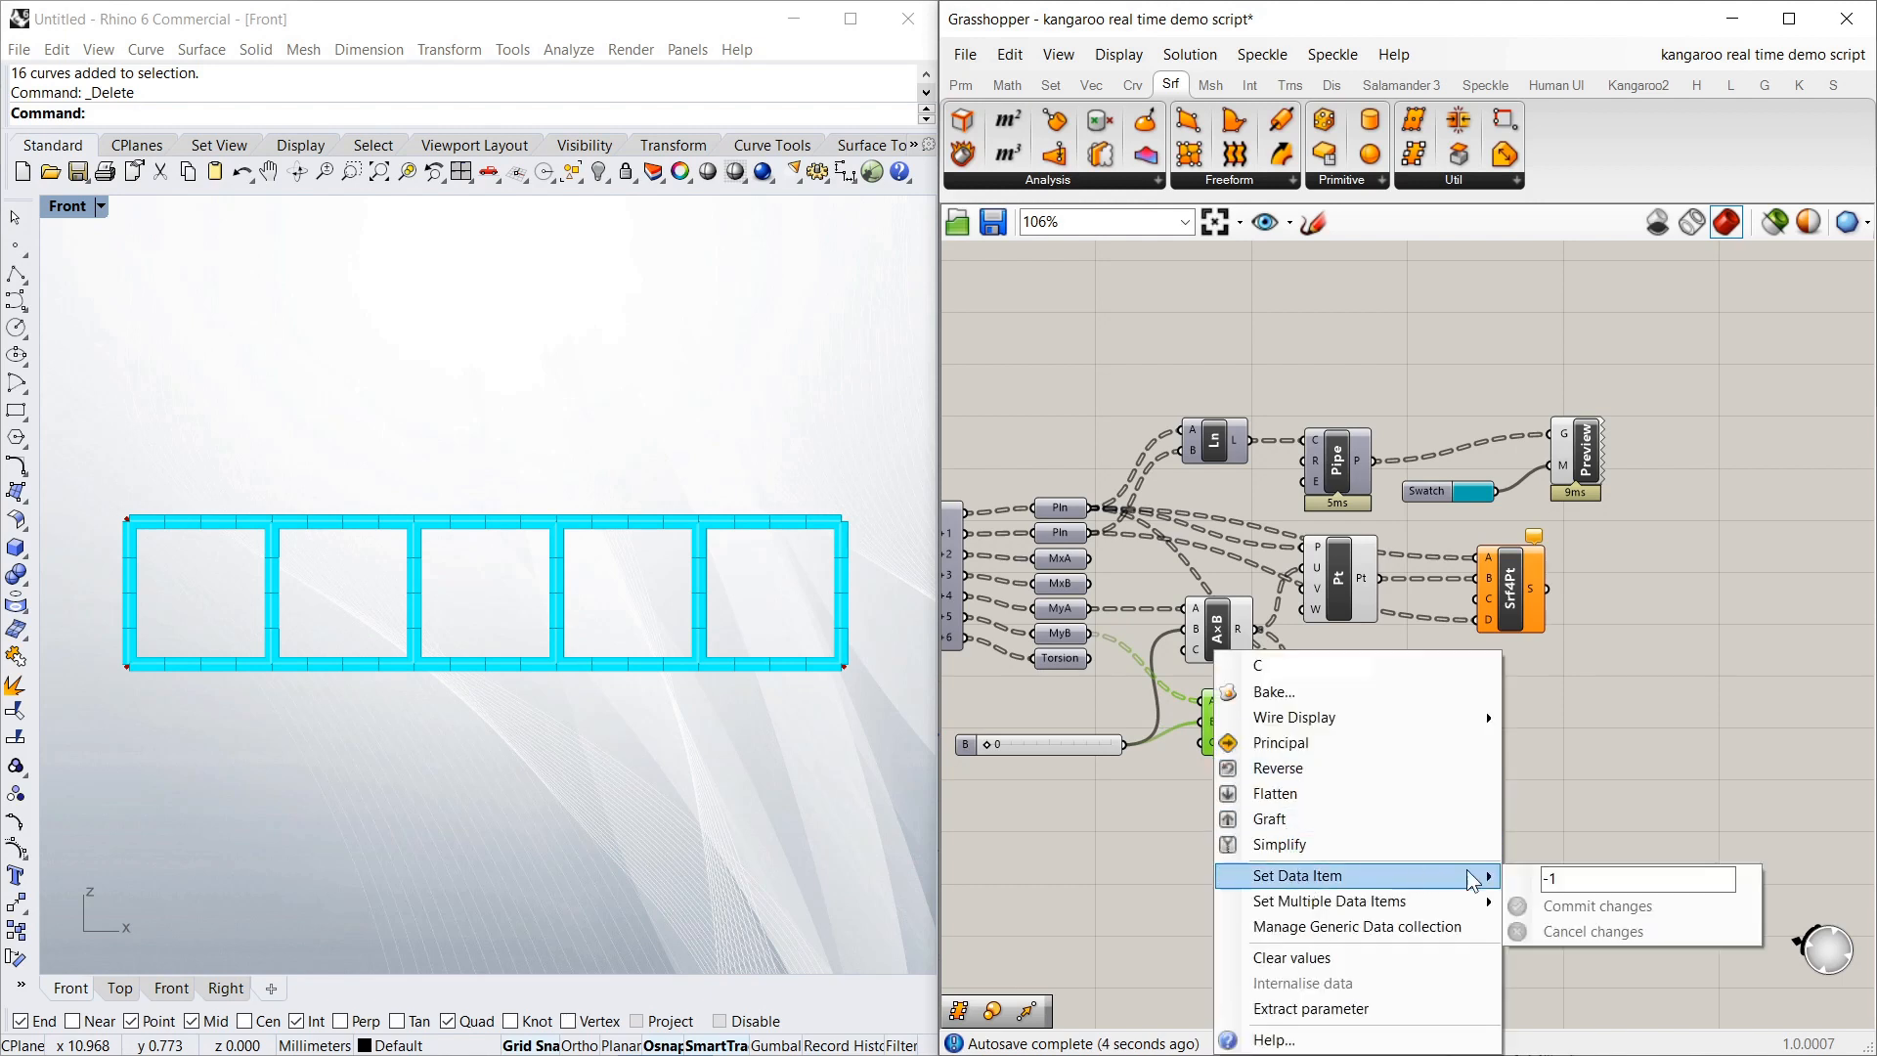
pyautogui.click(1639, 771)
pyautogui.moveTo(1275, 725); pyautogui.dragTo(1311, 698)
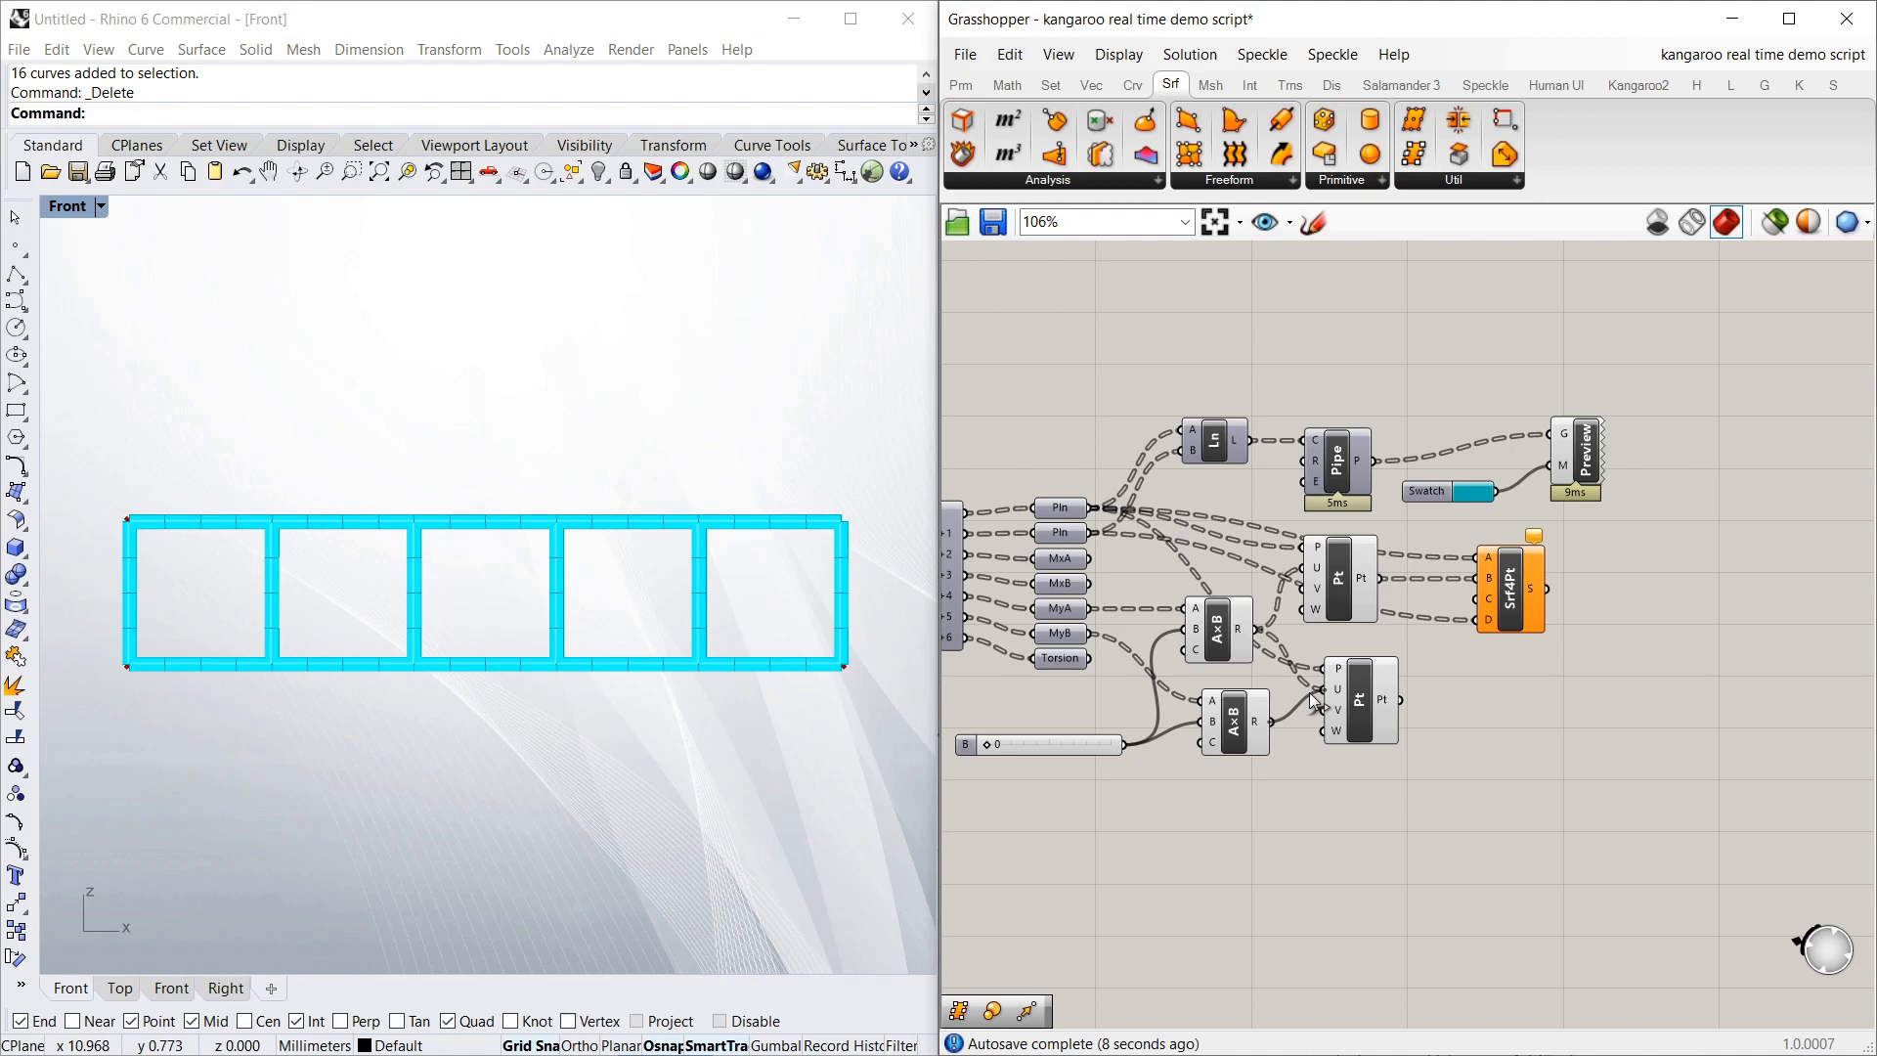
pyautogui.moveTo(1311, 697); pyautogui.dragTo(1477, 599)
pyautogui.click(1457, 649)
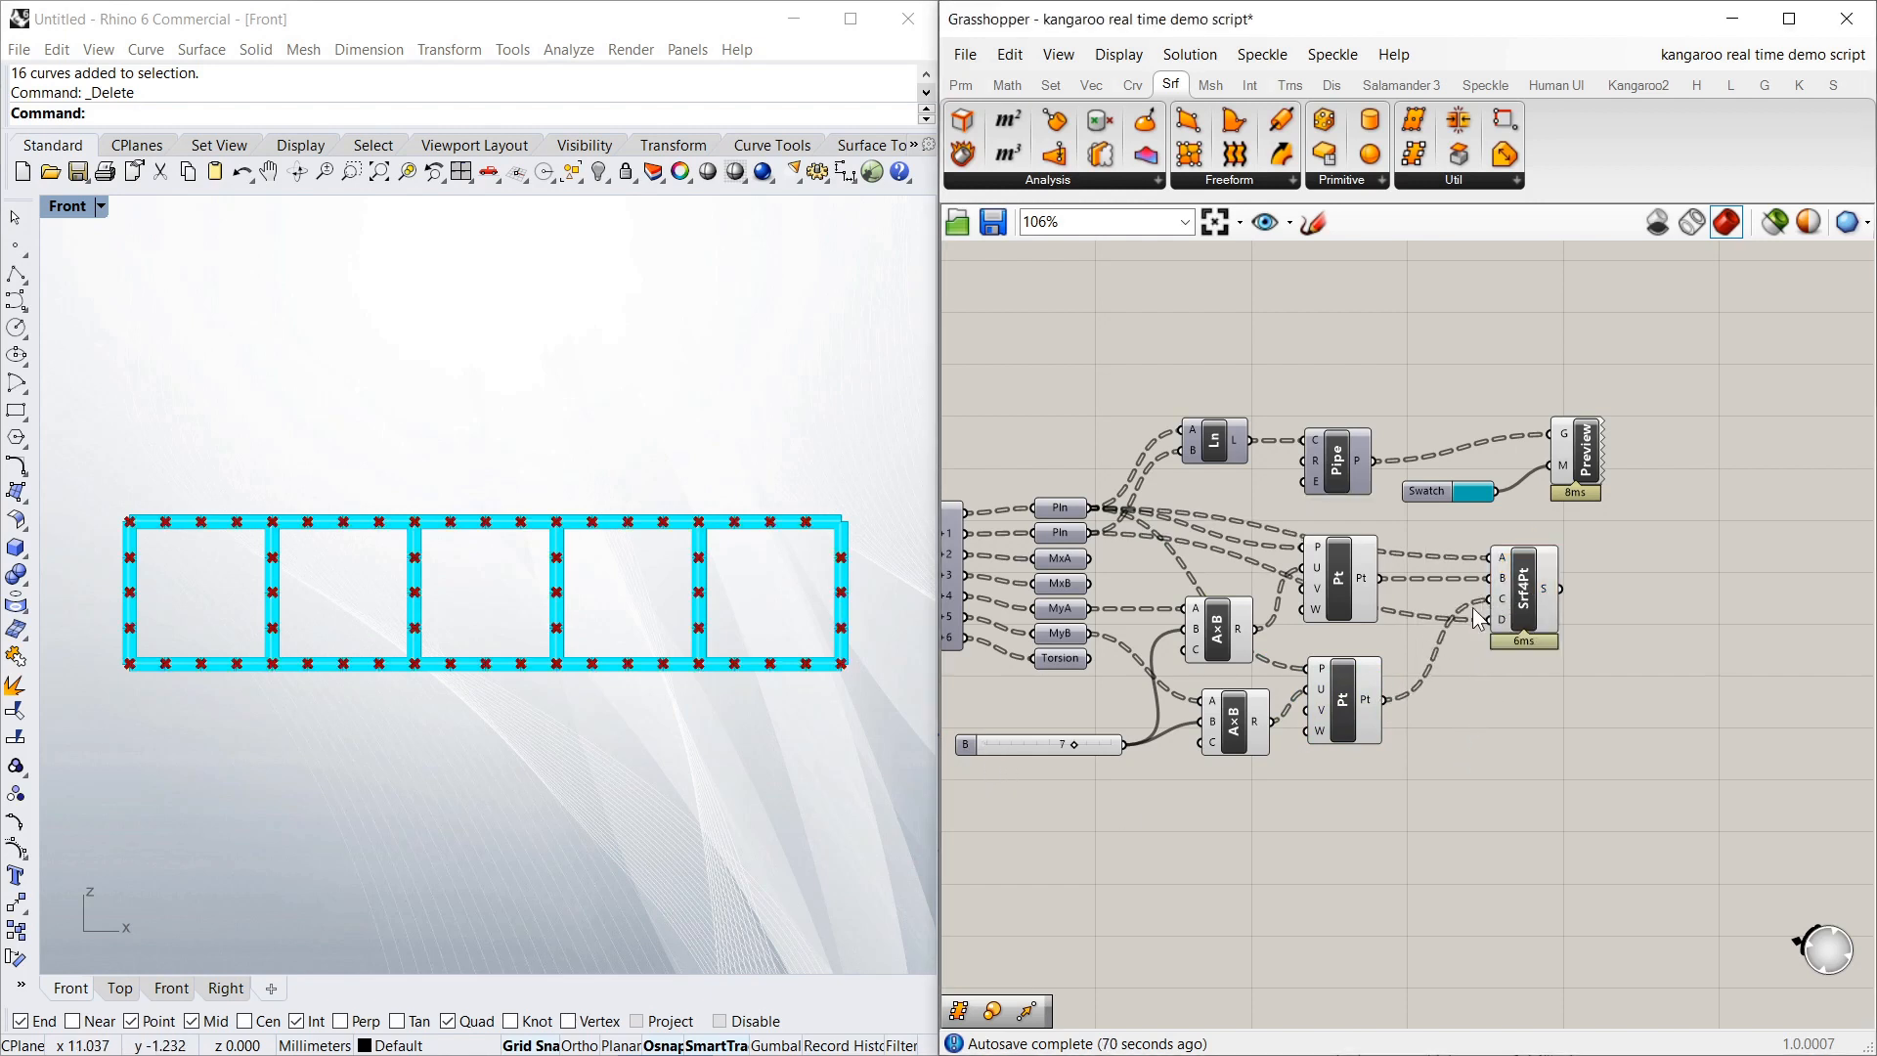
# Check the second Point Oriented and 4Point Surface connections, and pull the truss's top chord and corner node to view the moment surfaces
pyautogui.click(1352, 689)
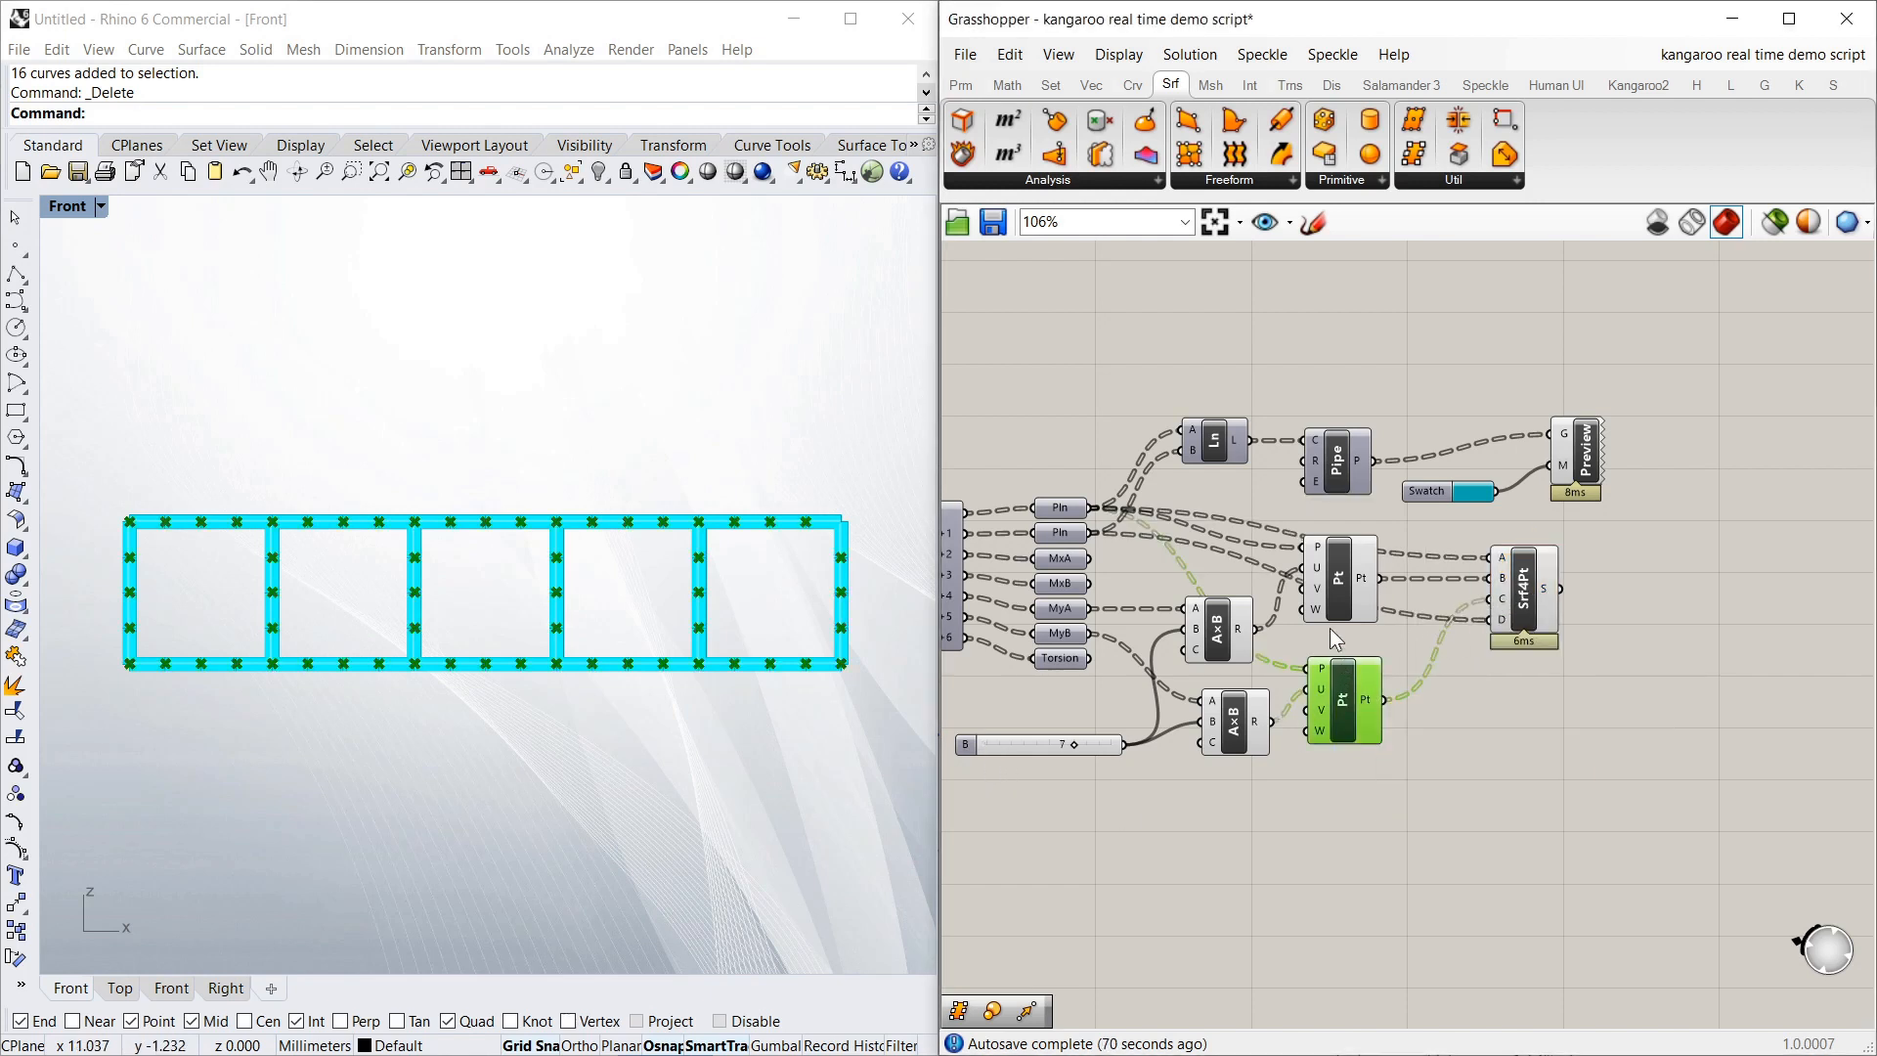
pyautogui.click(1060, 533)
pyautogui.click(1527, 601)
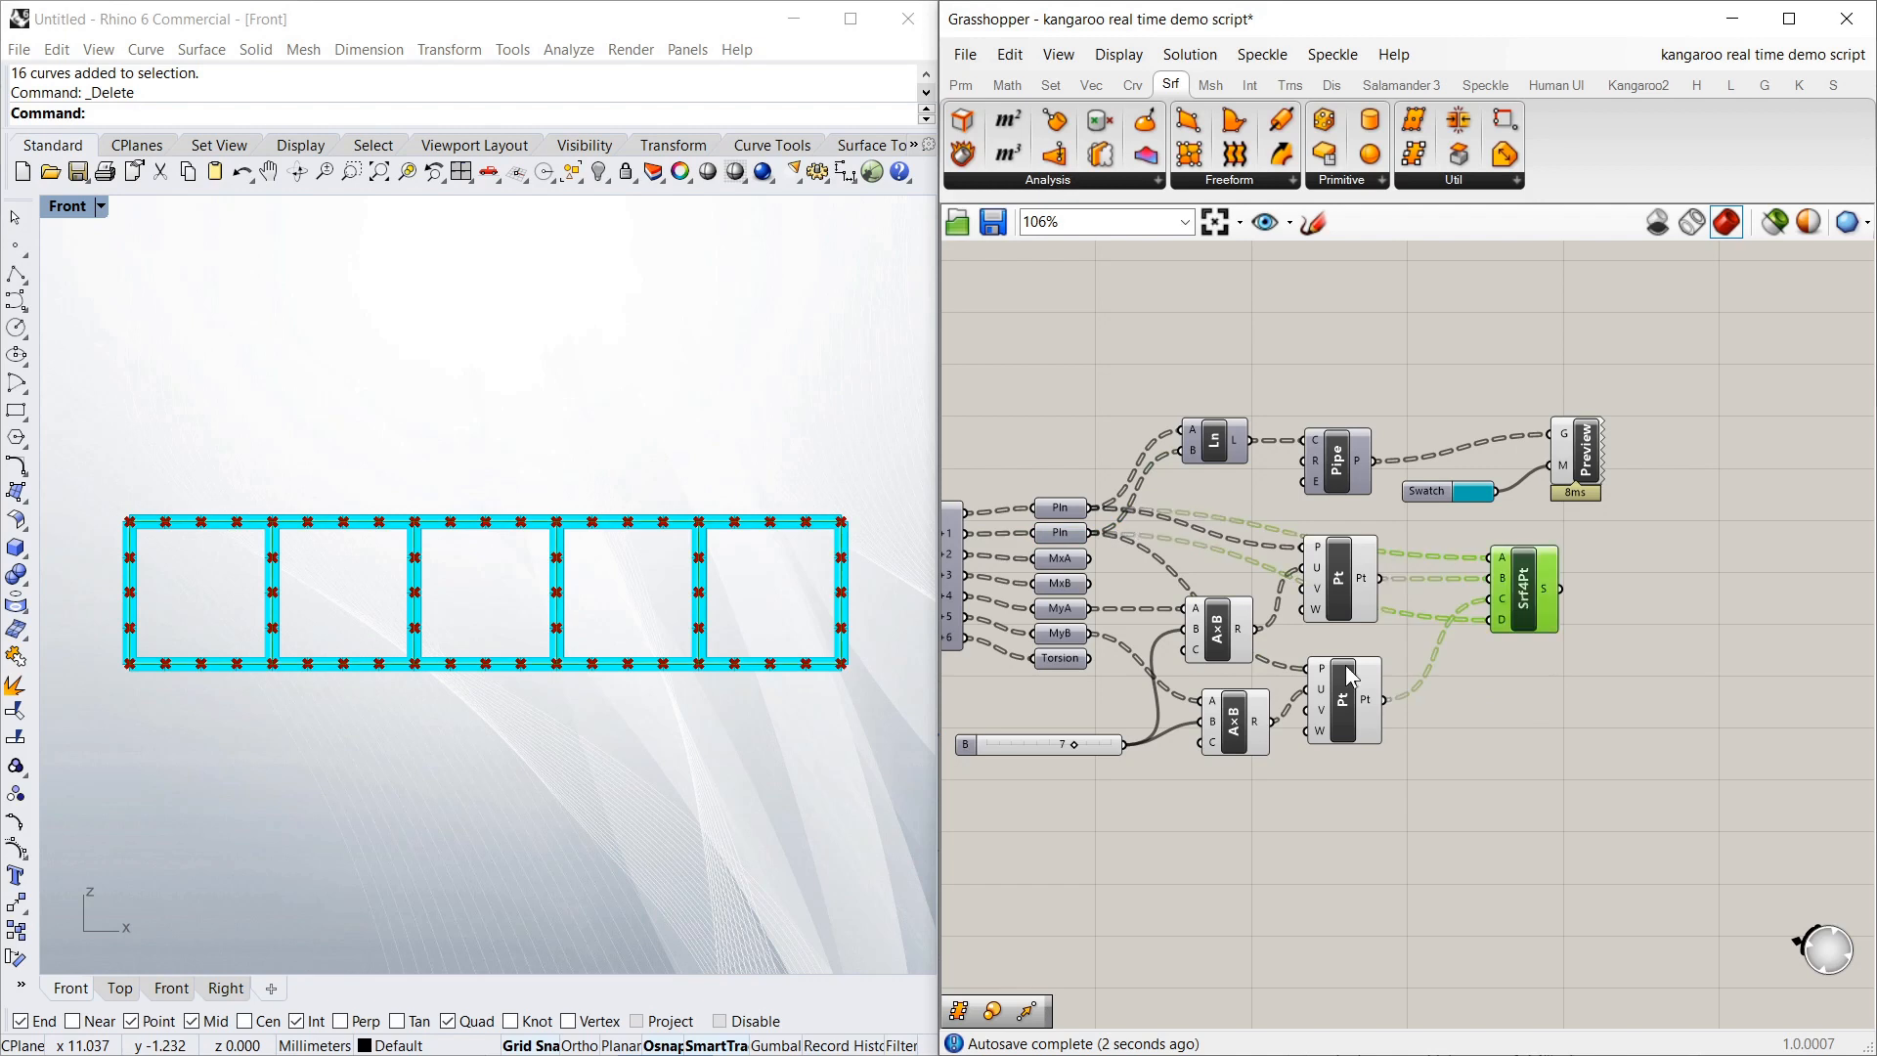
pyautogui.click(1090, 712)
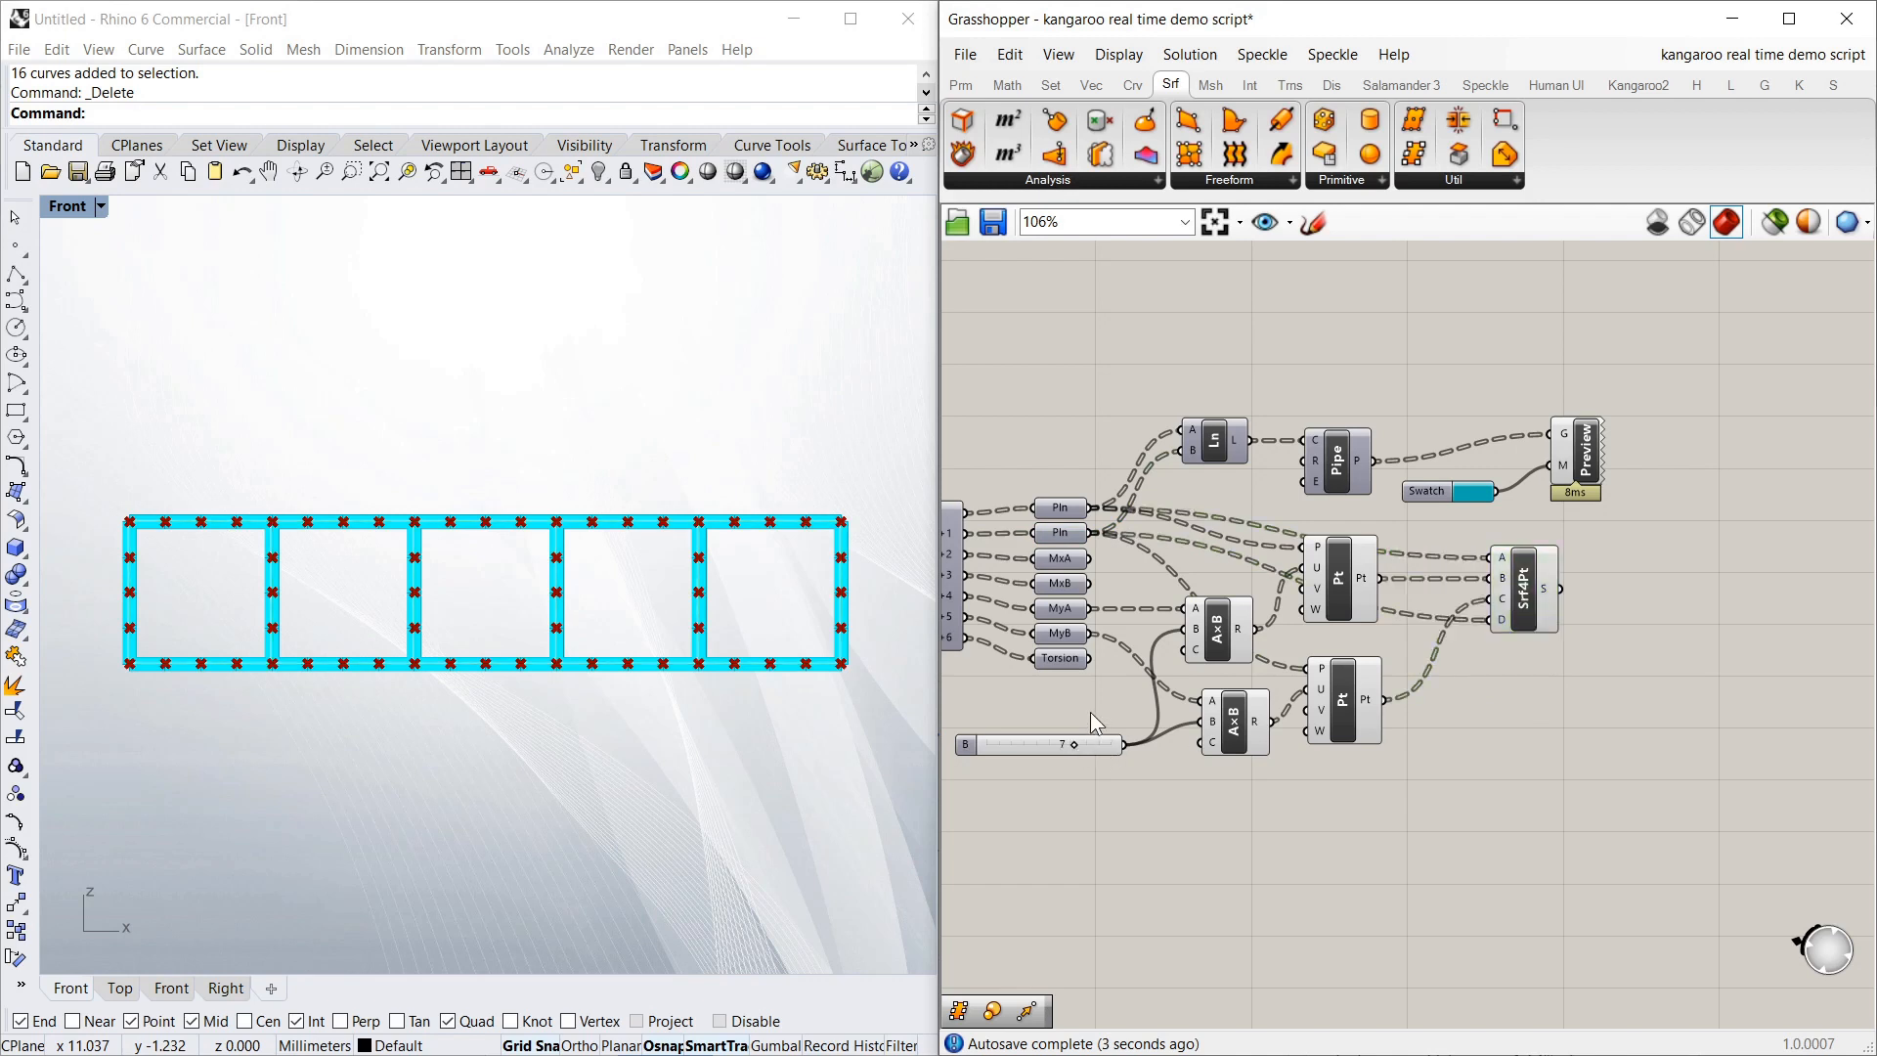
pyautogui.click(492, 549)
pyautogui.moveTo(486, 539)
pyautogui.mouseDown()
pyautogui.moveTo(492, 604)
pyautogui.moveTo(501, 460)
pyautogui.moveTo(493, 511)
pyautogui.mouseUp()
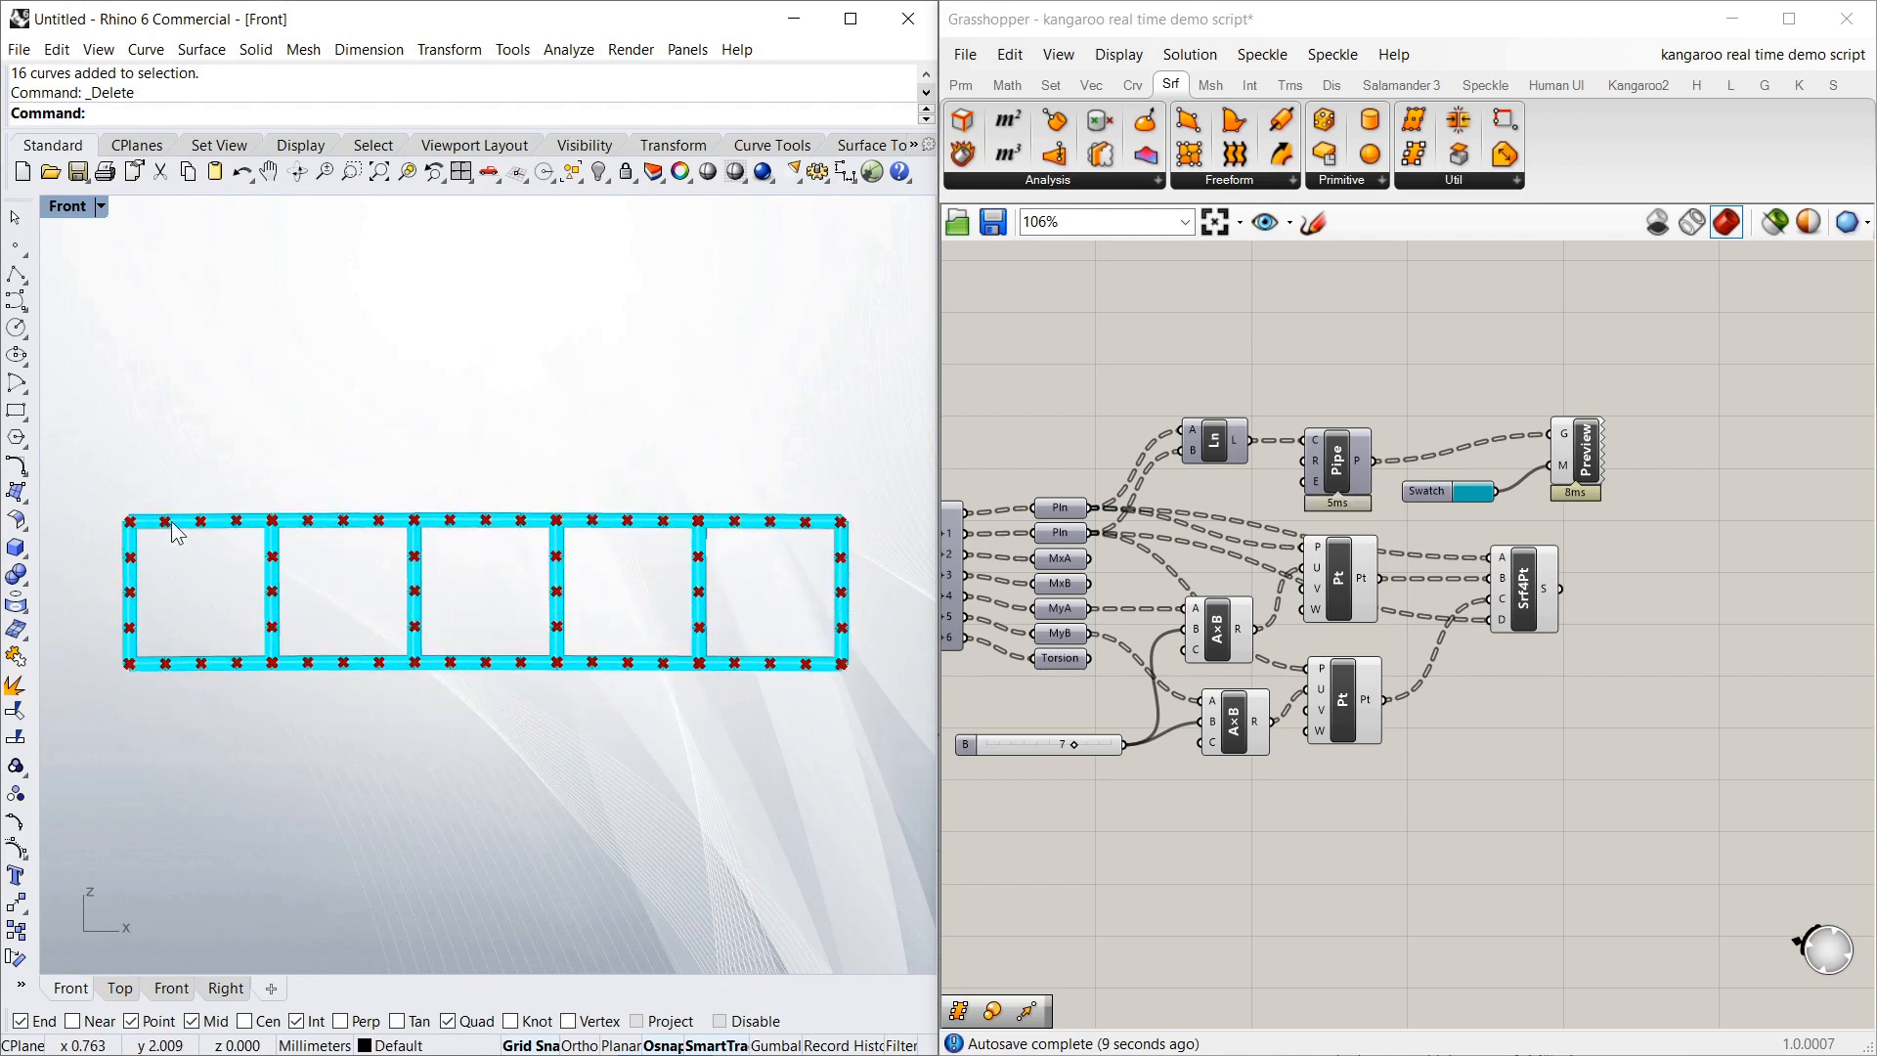
pyautogui.moveTo(134, 519); pyautogui.dragTo(185, 515)
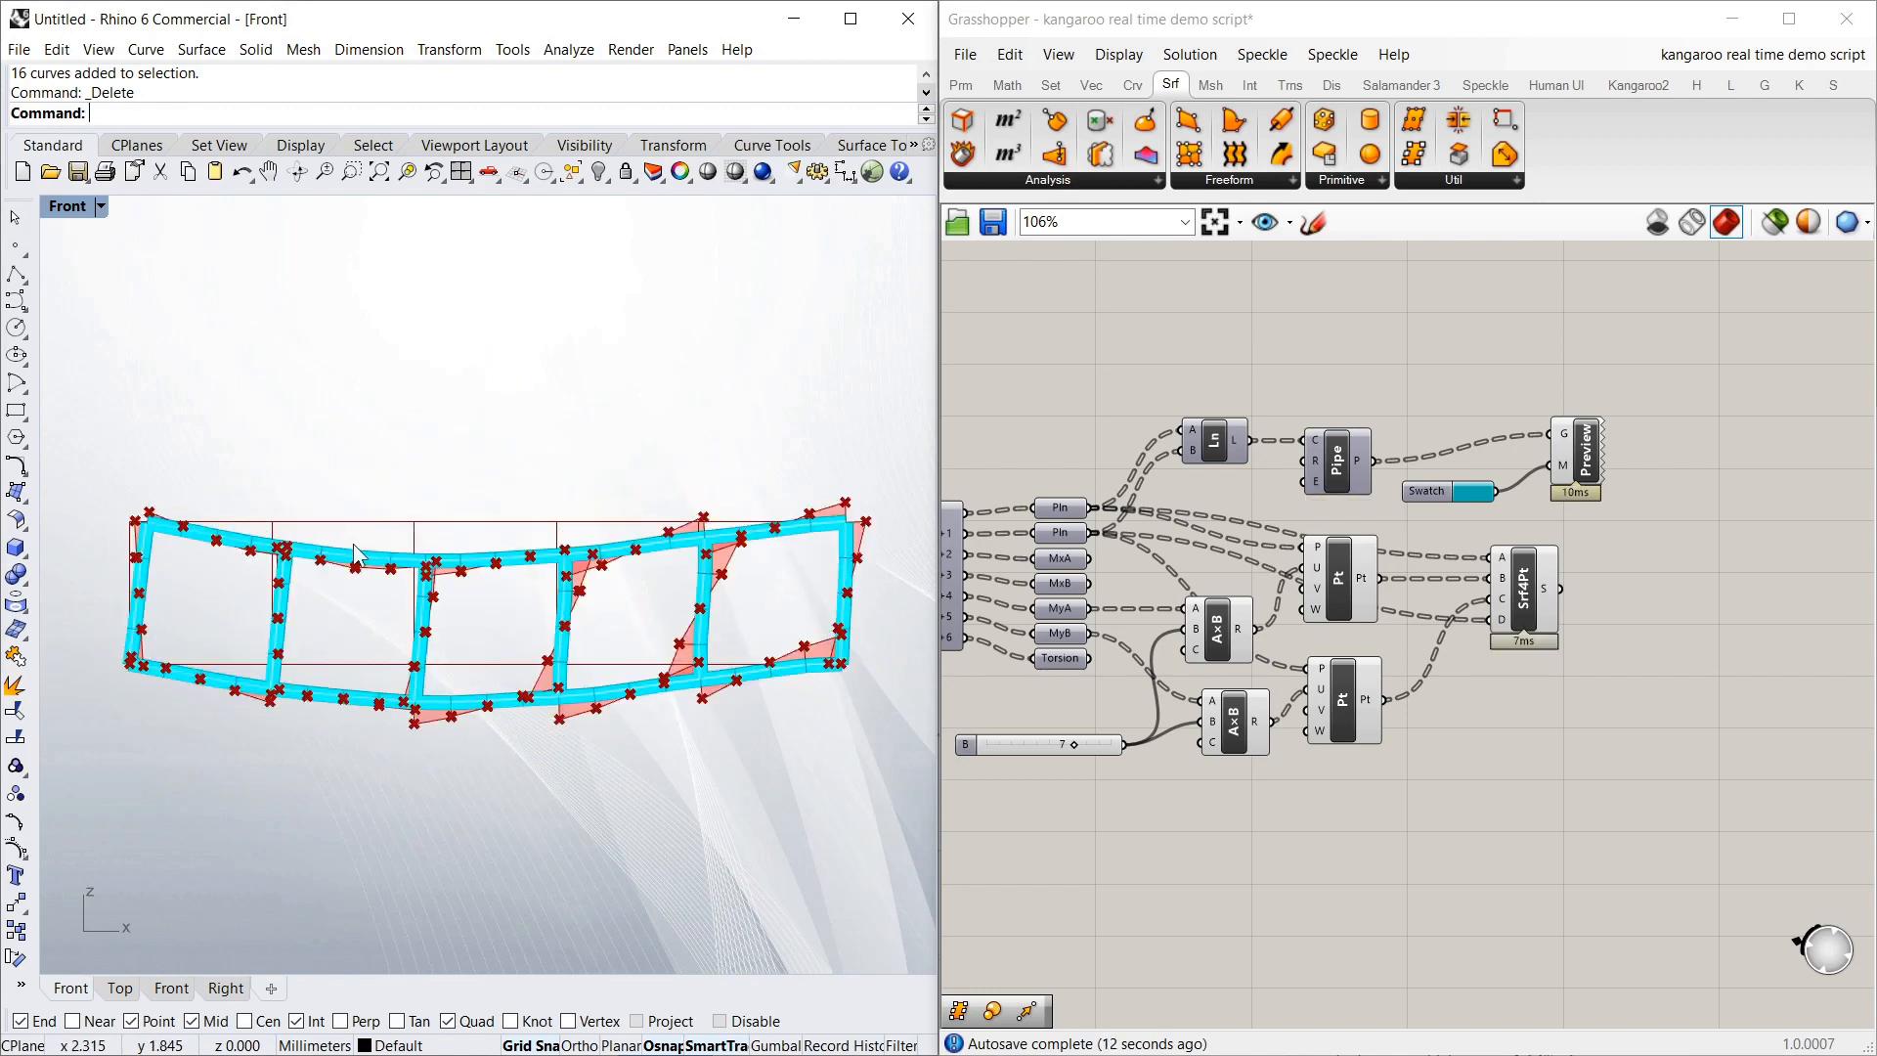
pyautogui.moveTo(486, 525); pyautogui.dragTo(495, 446)
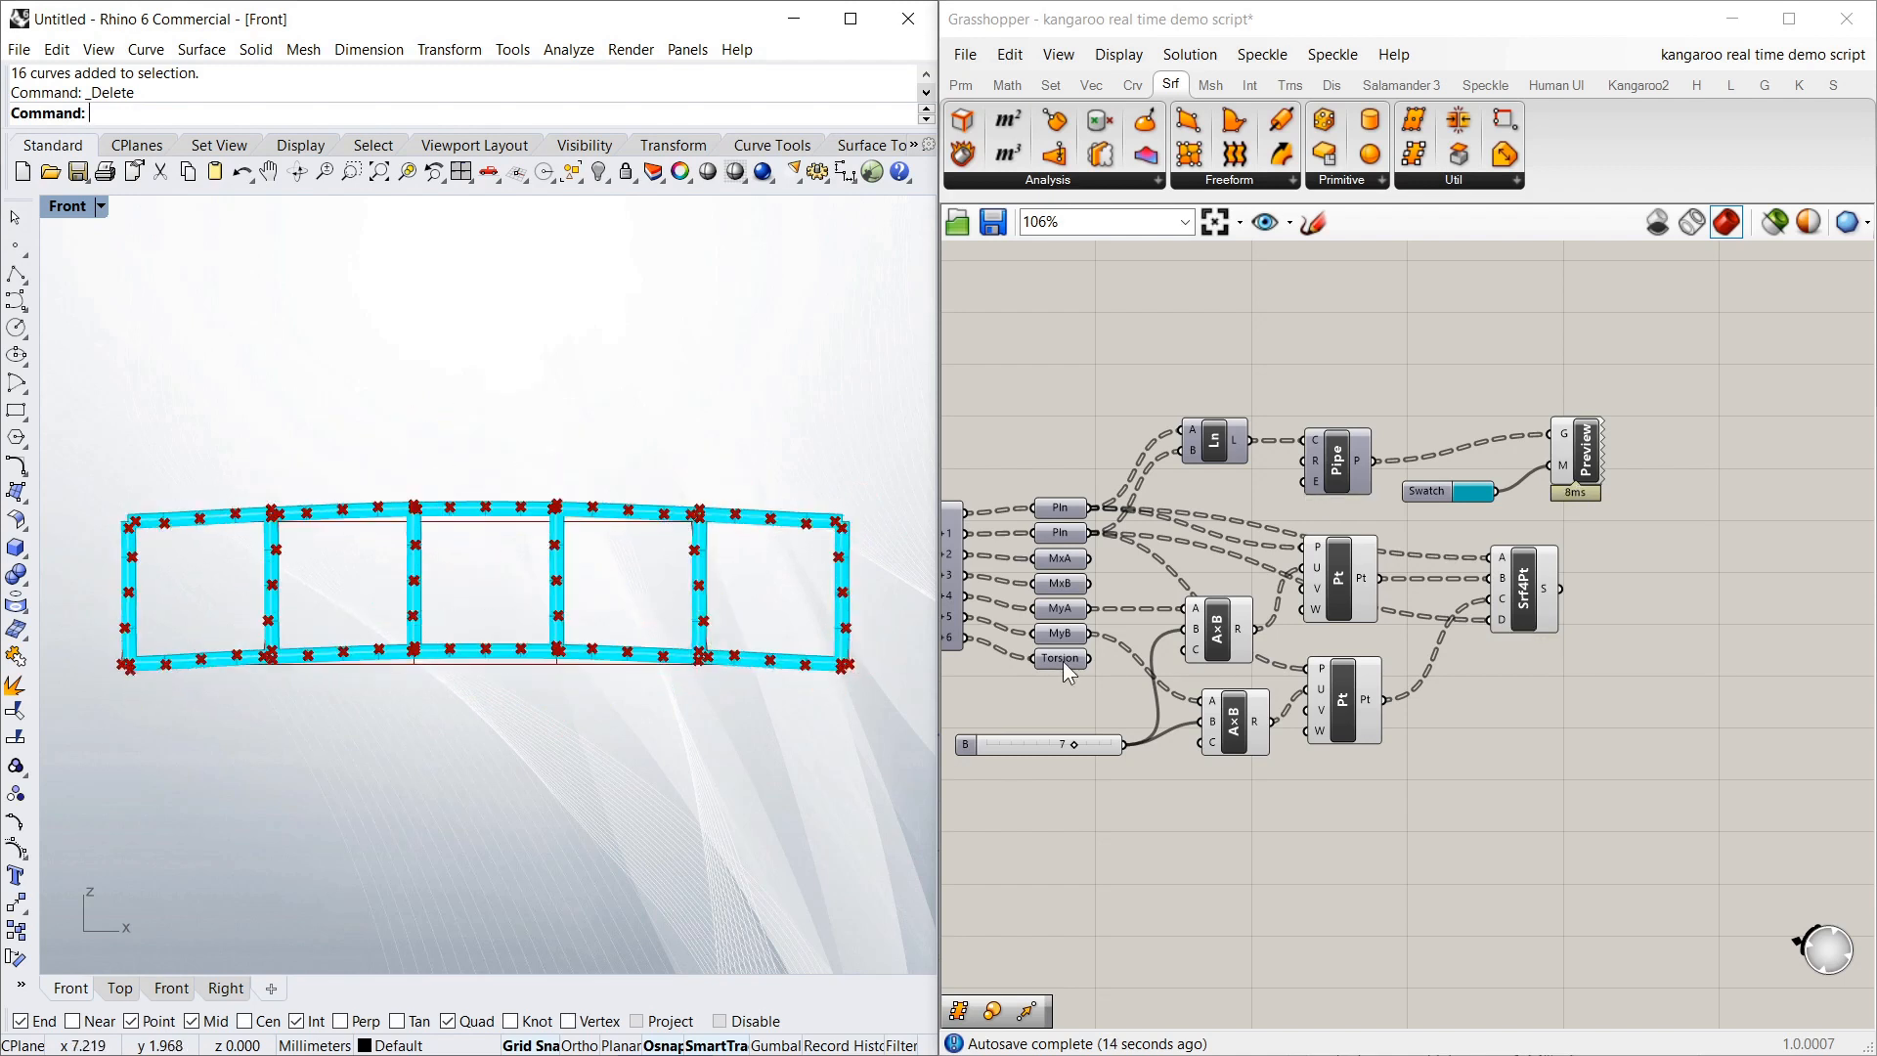
# Duplicate the Custom Preview with its Swatch, connect the 4Point Surface output to the copy's G input and set the copied Swatch to blue
pyautogui.click(1587, 456)
pyautogui.moveTo(1621, 516); pyautogui.dragTo(1721, 551)
pyautogui.click(1721, 551)
pyautogui.moveTo(1562, 590); pyautogui.dragTo(1703, 600)
pyautogui.click(1623, 657)
pyautogui.moveTo(1740, 905); pyautogui.dragTo(1839, 946)
pyautogui.click(1638, 1044)
# Turn off the preview of the 4Point Surface and both Point Oriented components
pyautogui.rightClick(1545, 598)
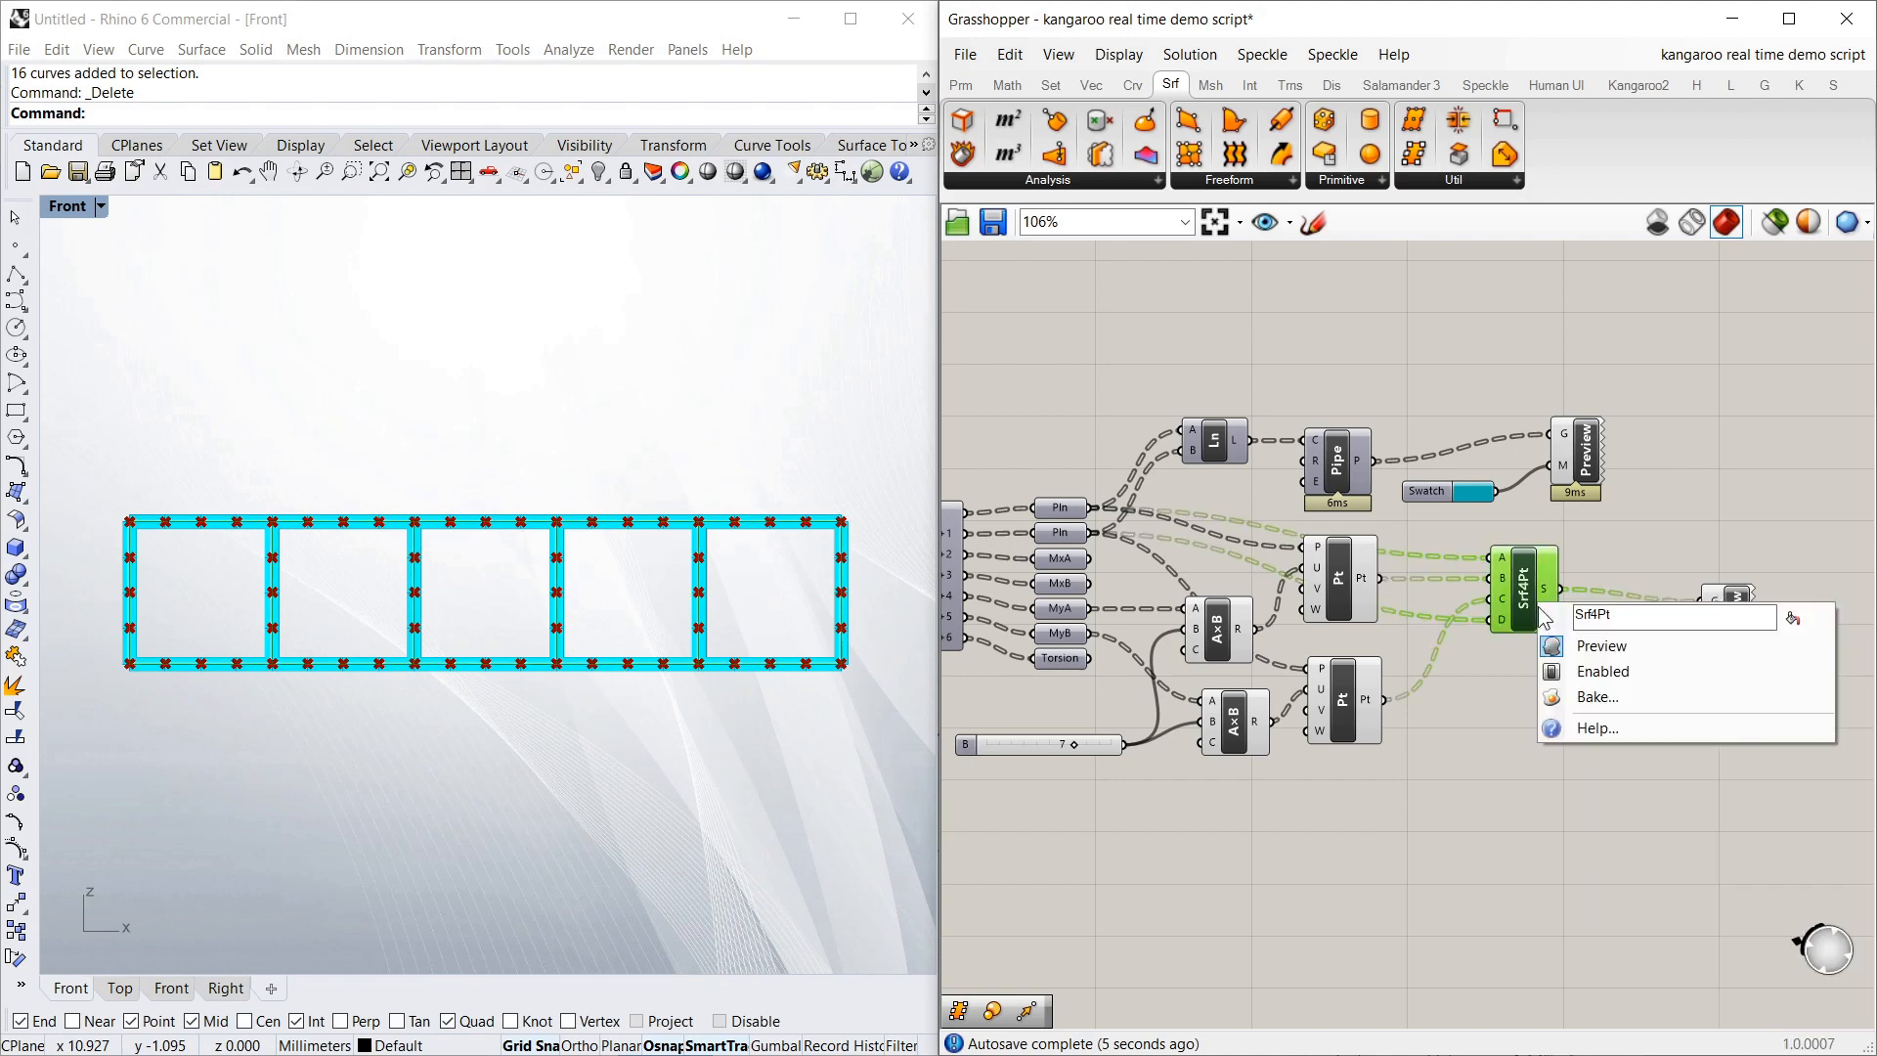
pyautogui.click(1605, 645)
pyautogui.rightClick(1325, 584)
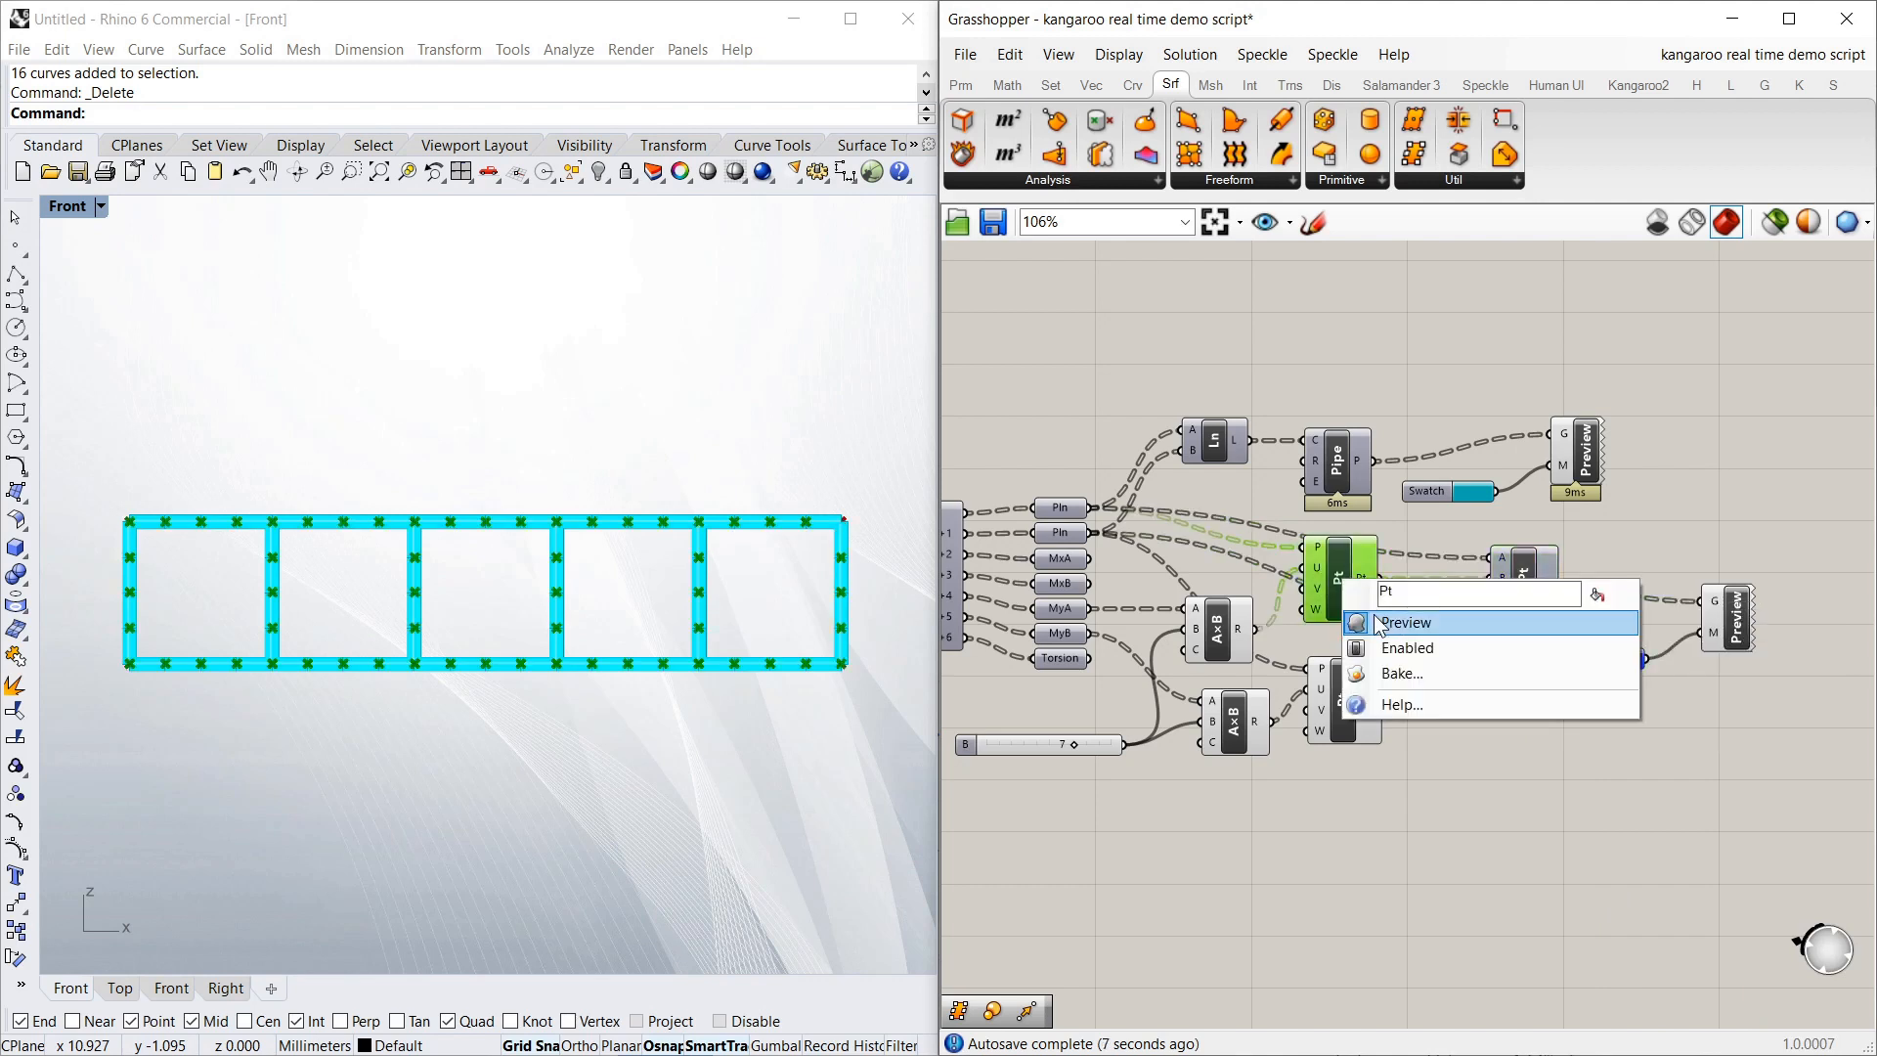
pyautogui.click(1408, 610)
pyautogui.rightClick(1348, 696)
pyautogui.click(1367, 740)
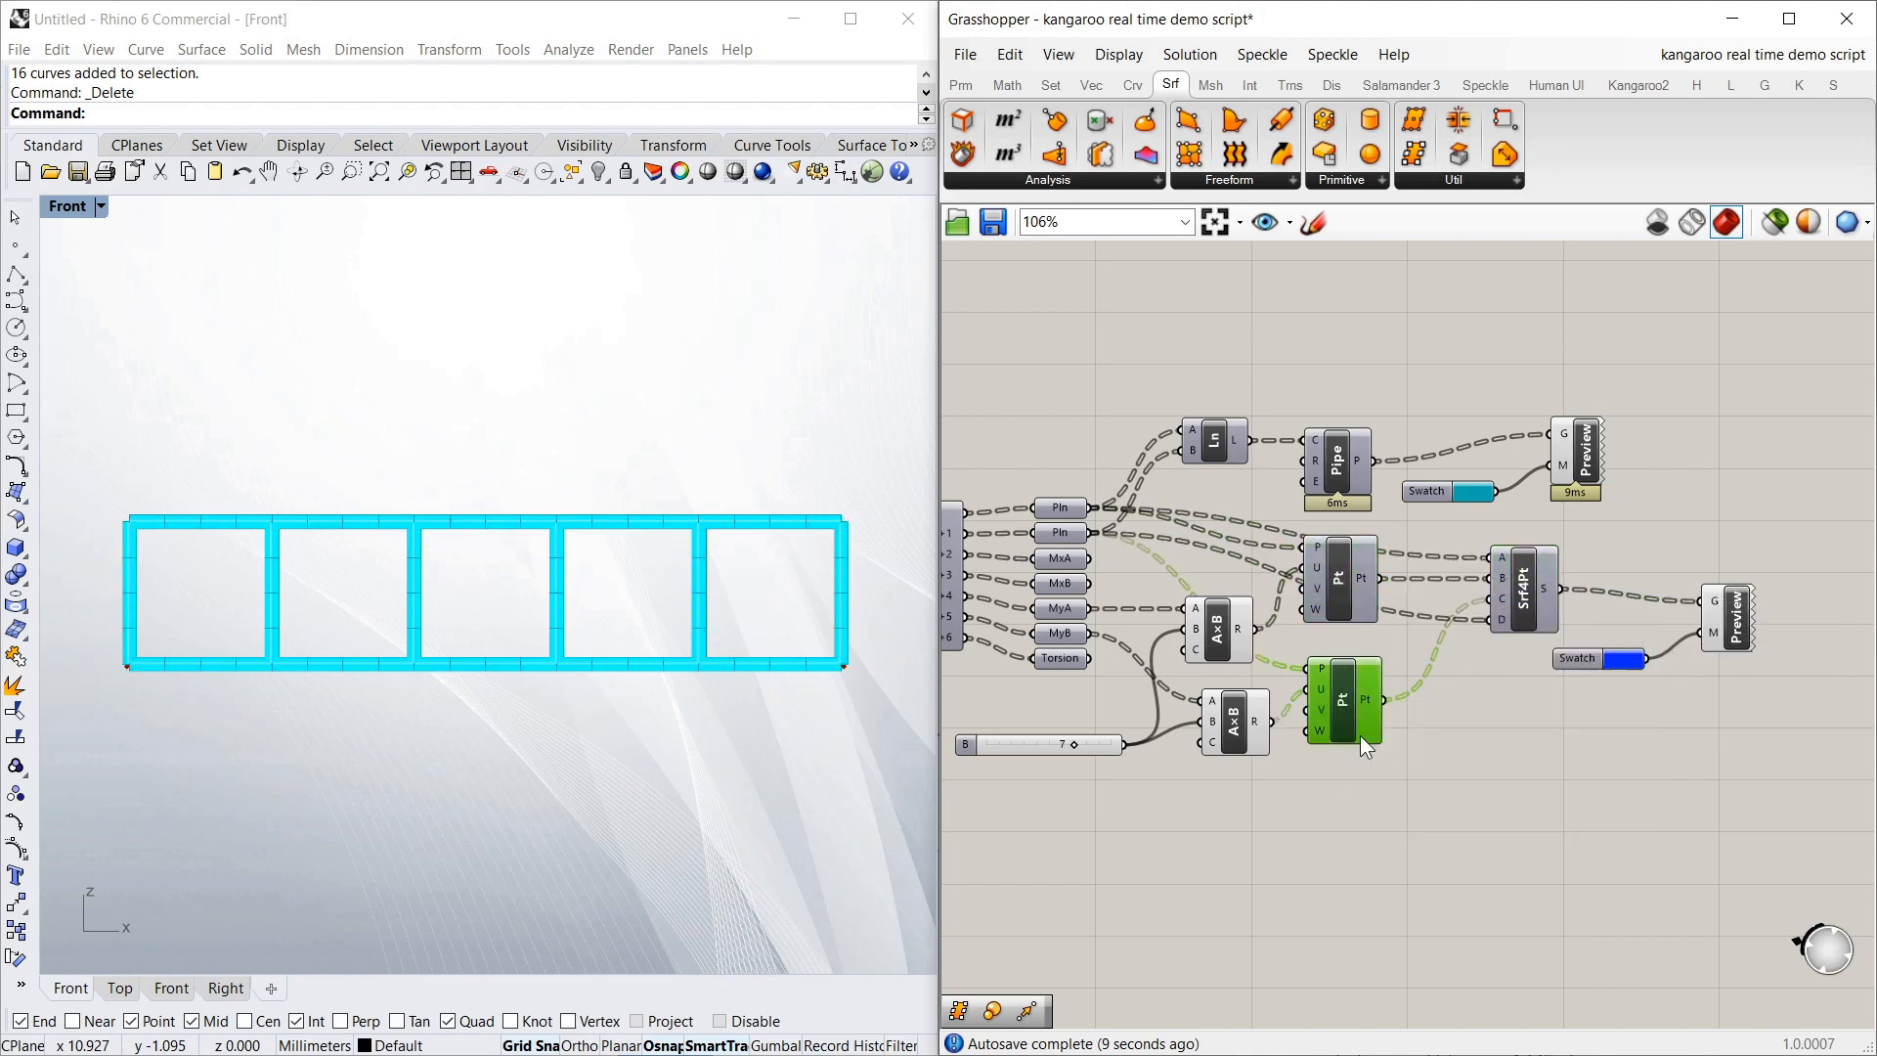
pyautogui.click(1209, 619)
pyautogui.click(1236, 701)
pyautogui.click(1733, 667)
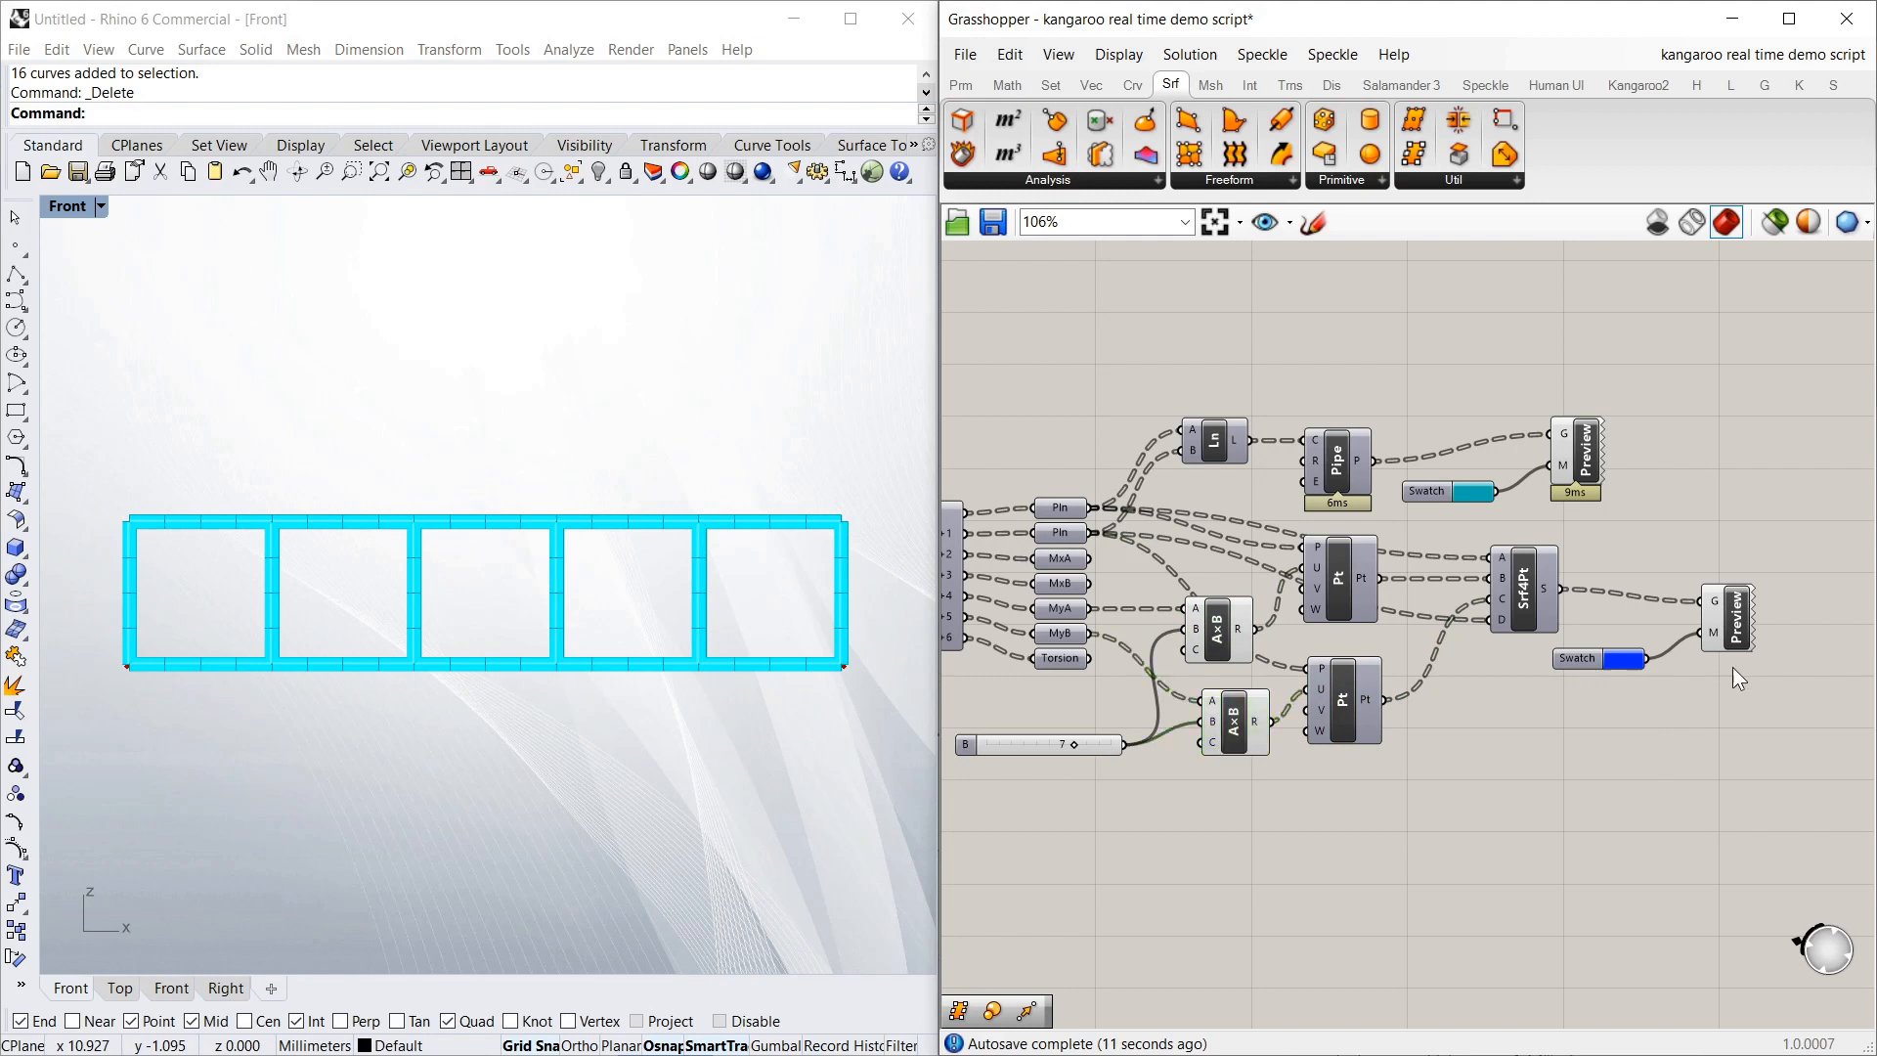
# Pull the truss's chords, posts and corner node in several directions to examine the blue bending moment diagrams in real time
pyautogui.click(490, 526)
pyautogui.moveTo(491, 565); pyautogui.dragTo(490, 424)
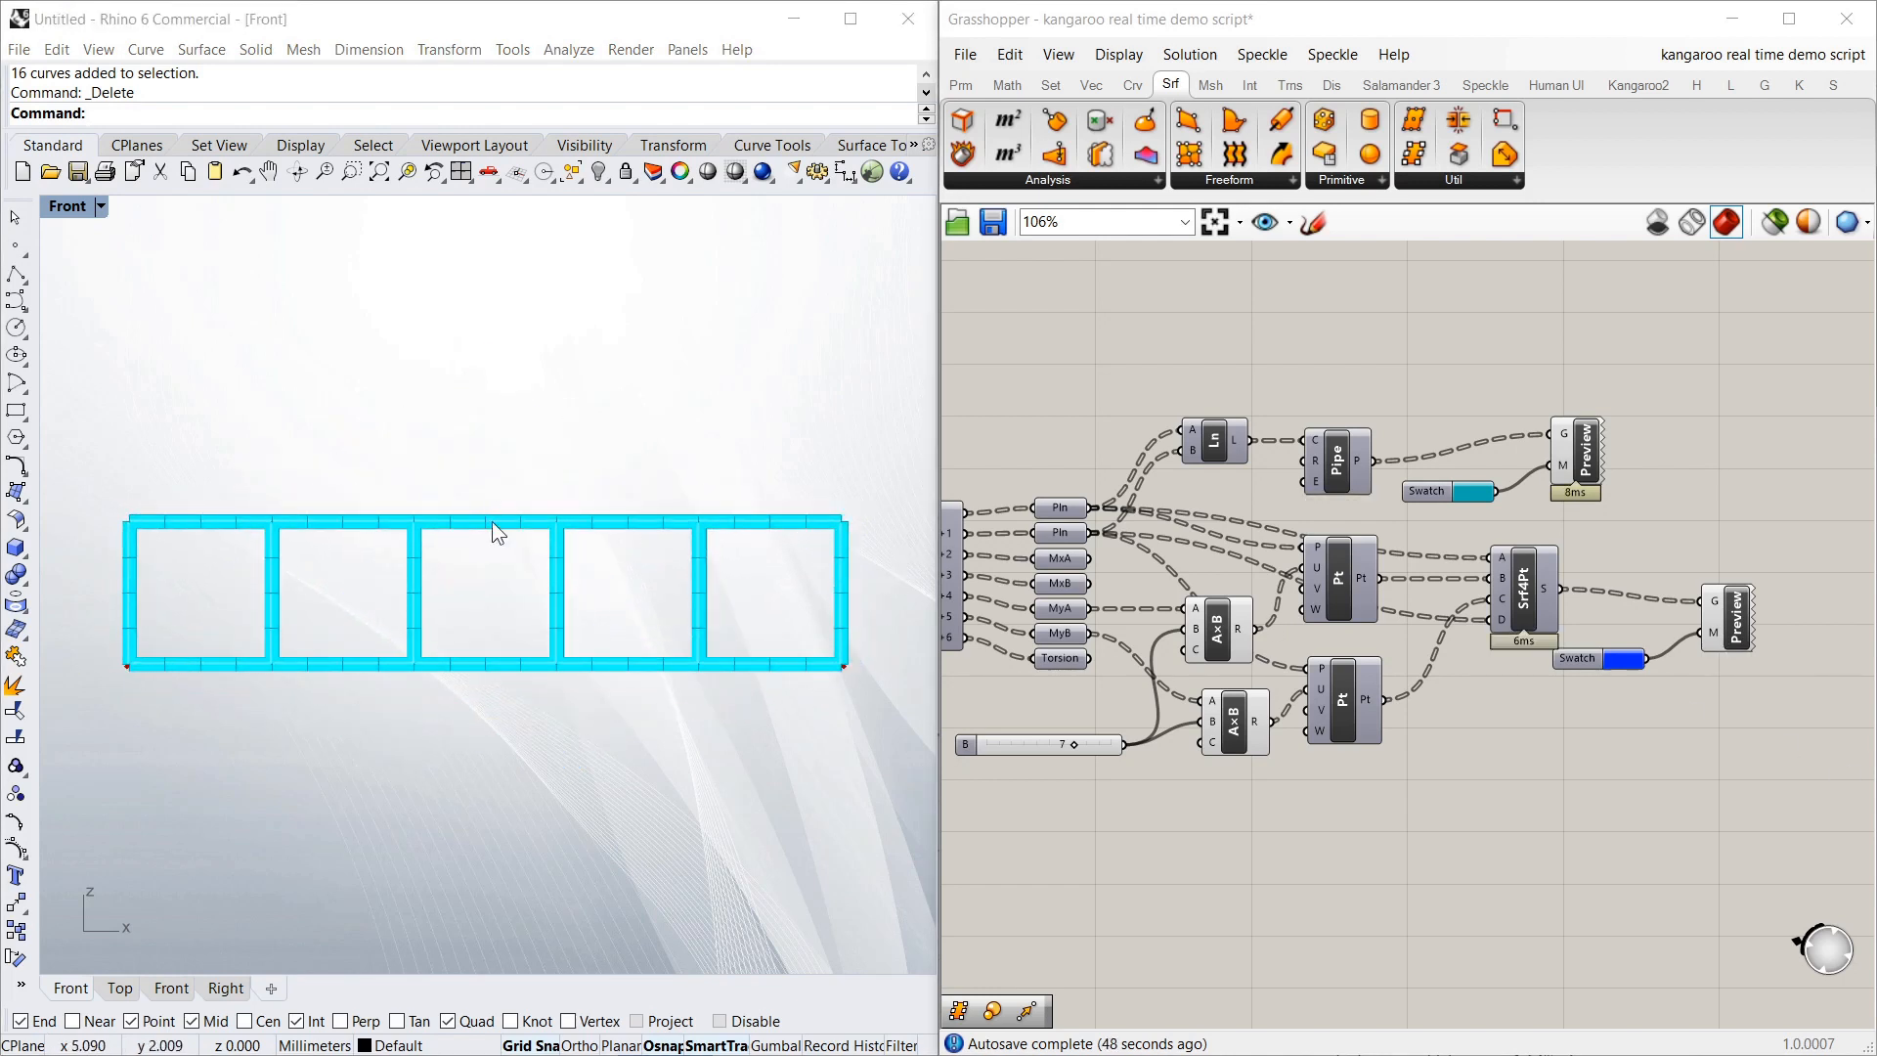
pyautogui.moveTo(491, 523); pyautogui.dragTo(491, 424)
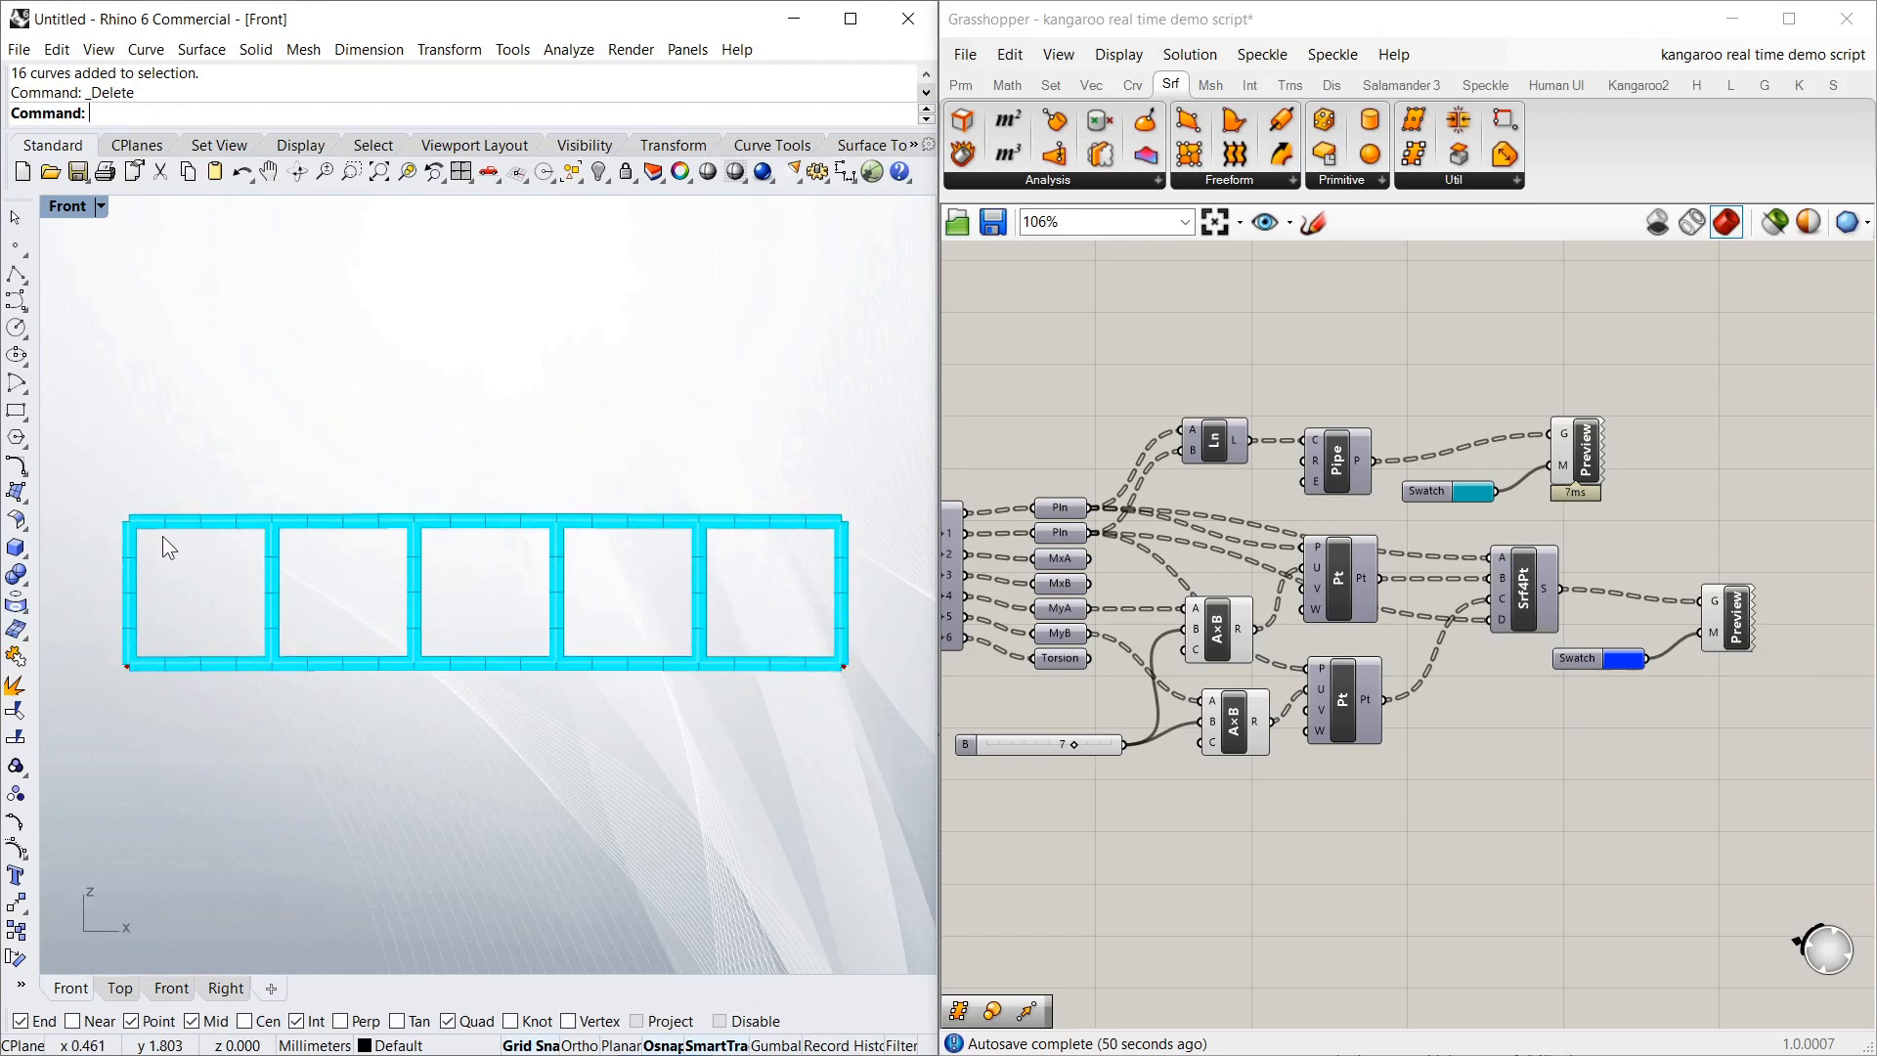
pyautogui.moveTo(132, 520); pyautogui.dragTo(166, 520)
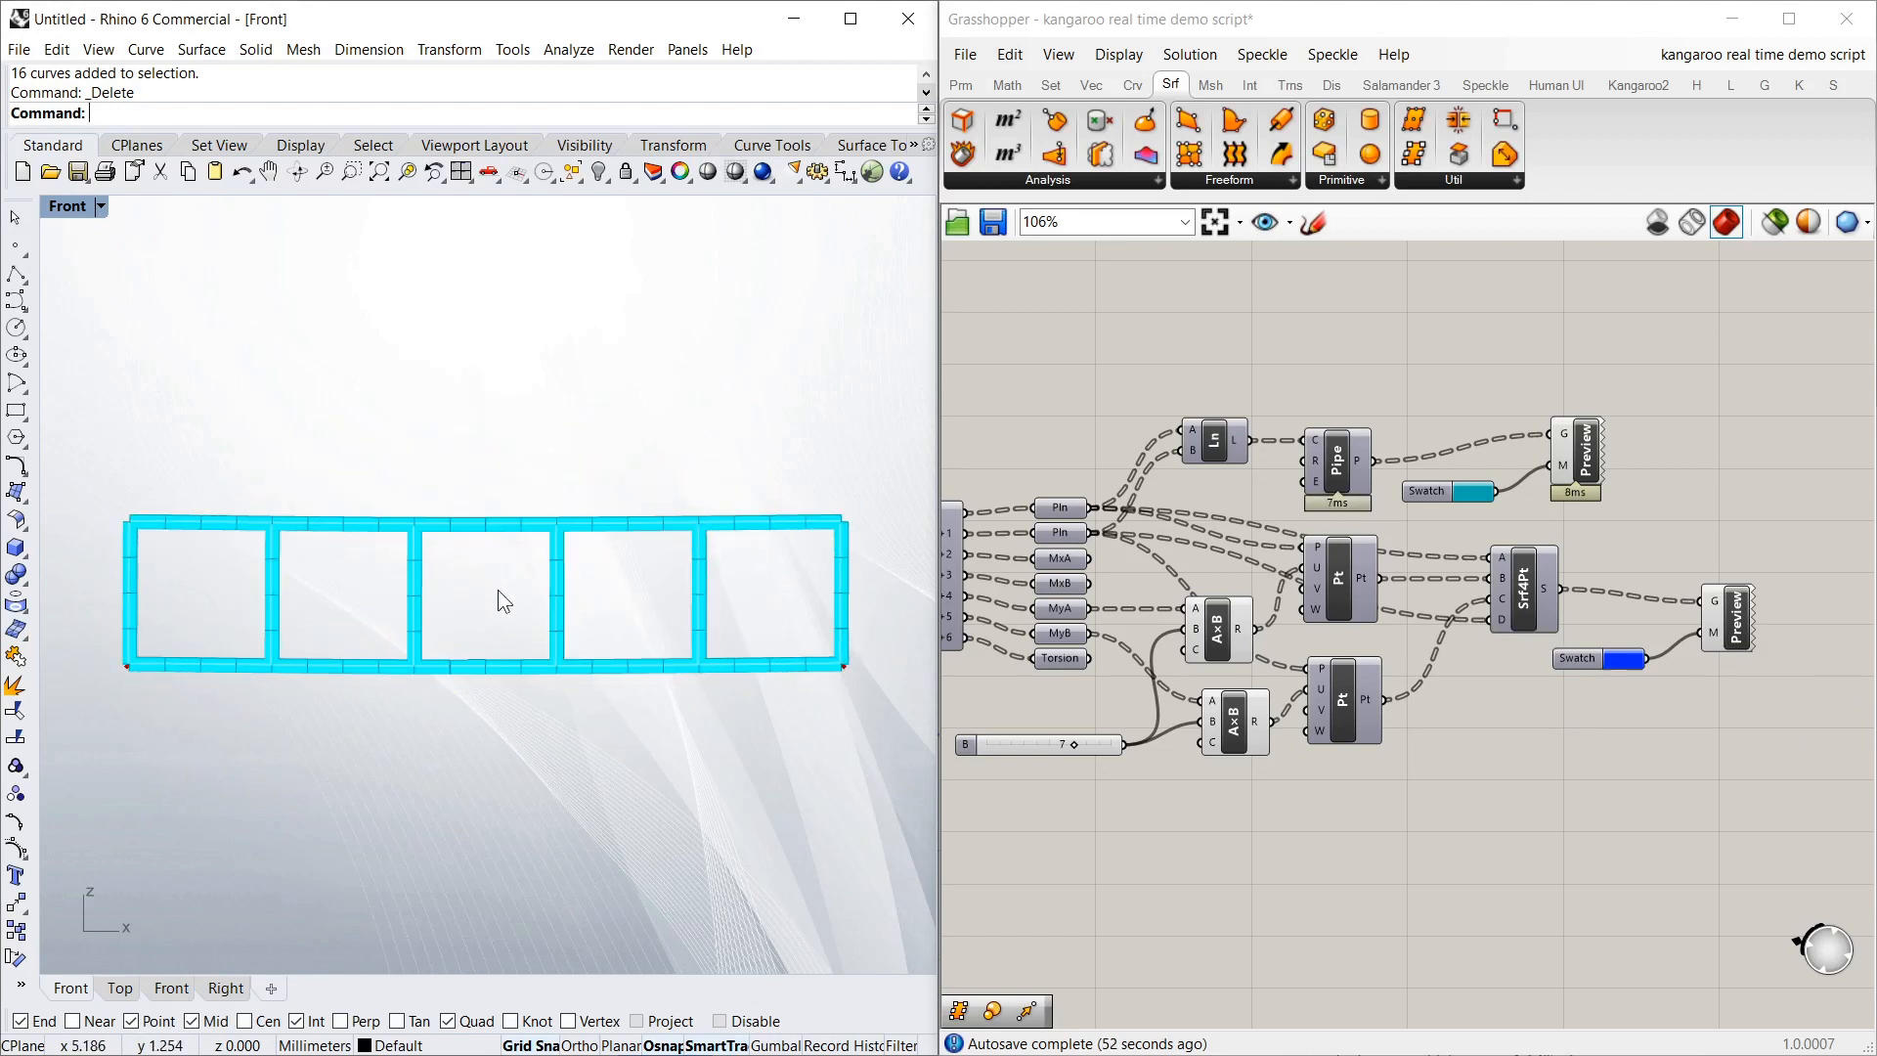
pyautogui.moveTo(410, 591); pyautogui.dragTo(448, 585)
pyautogui.moveTo(145, 602); pyautogui.dragTo(152, 597)
pyautogui.moveTo(342, 665); pyautogui.dragTo(338, 596)
pyautogui.moveTo(741, 669); pyautogui.dragTo(758, 621)
pyautogui.moveTo(803, 534)
pyautogui.mouseDown()
pyautogui.moveTo(812, 520)
pyautogui.moveTo(770, 543)
pyautogui.mouseUp()
pyautogui.moveTo(237, 521); pyautogui.dragTo(244, 569)
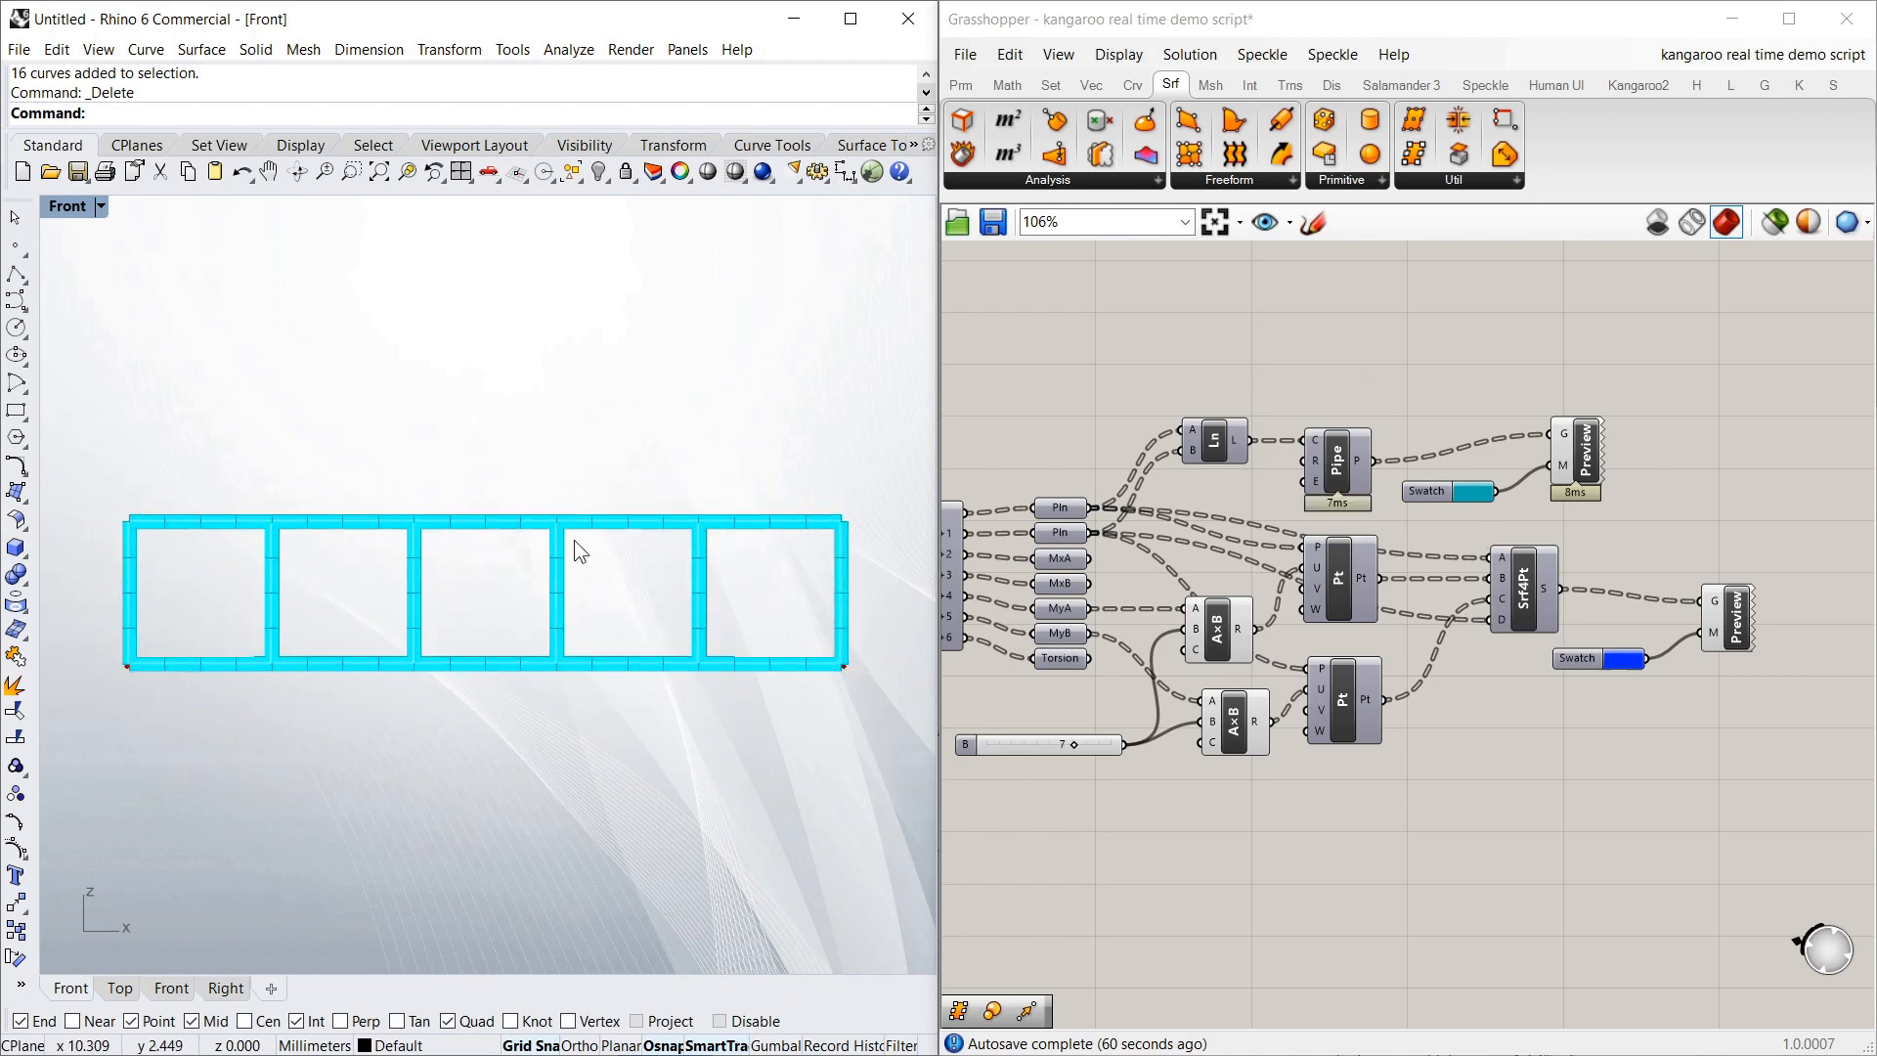
pyautogui.click(1479, 350)
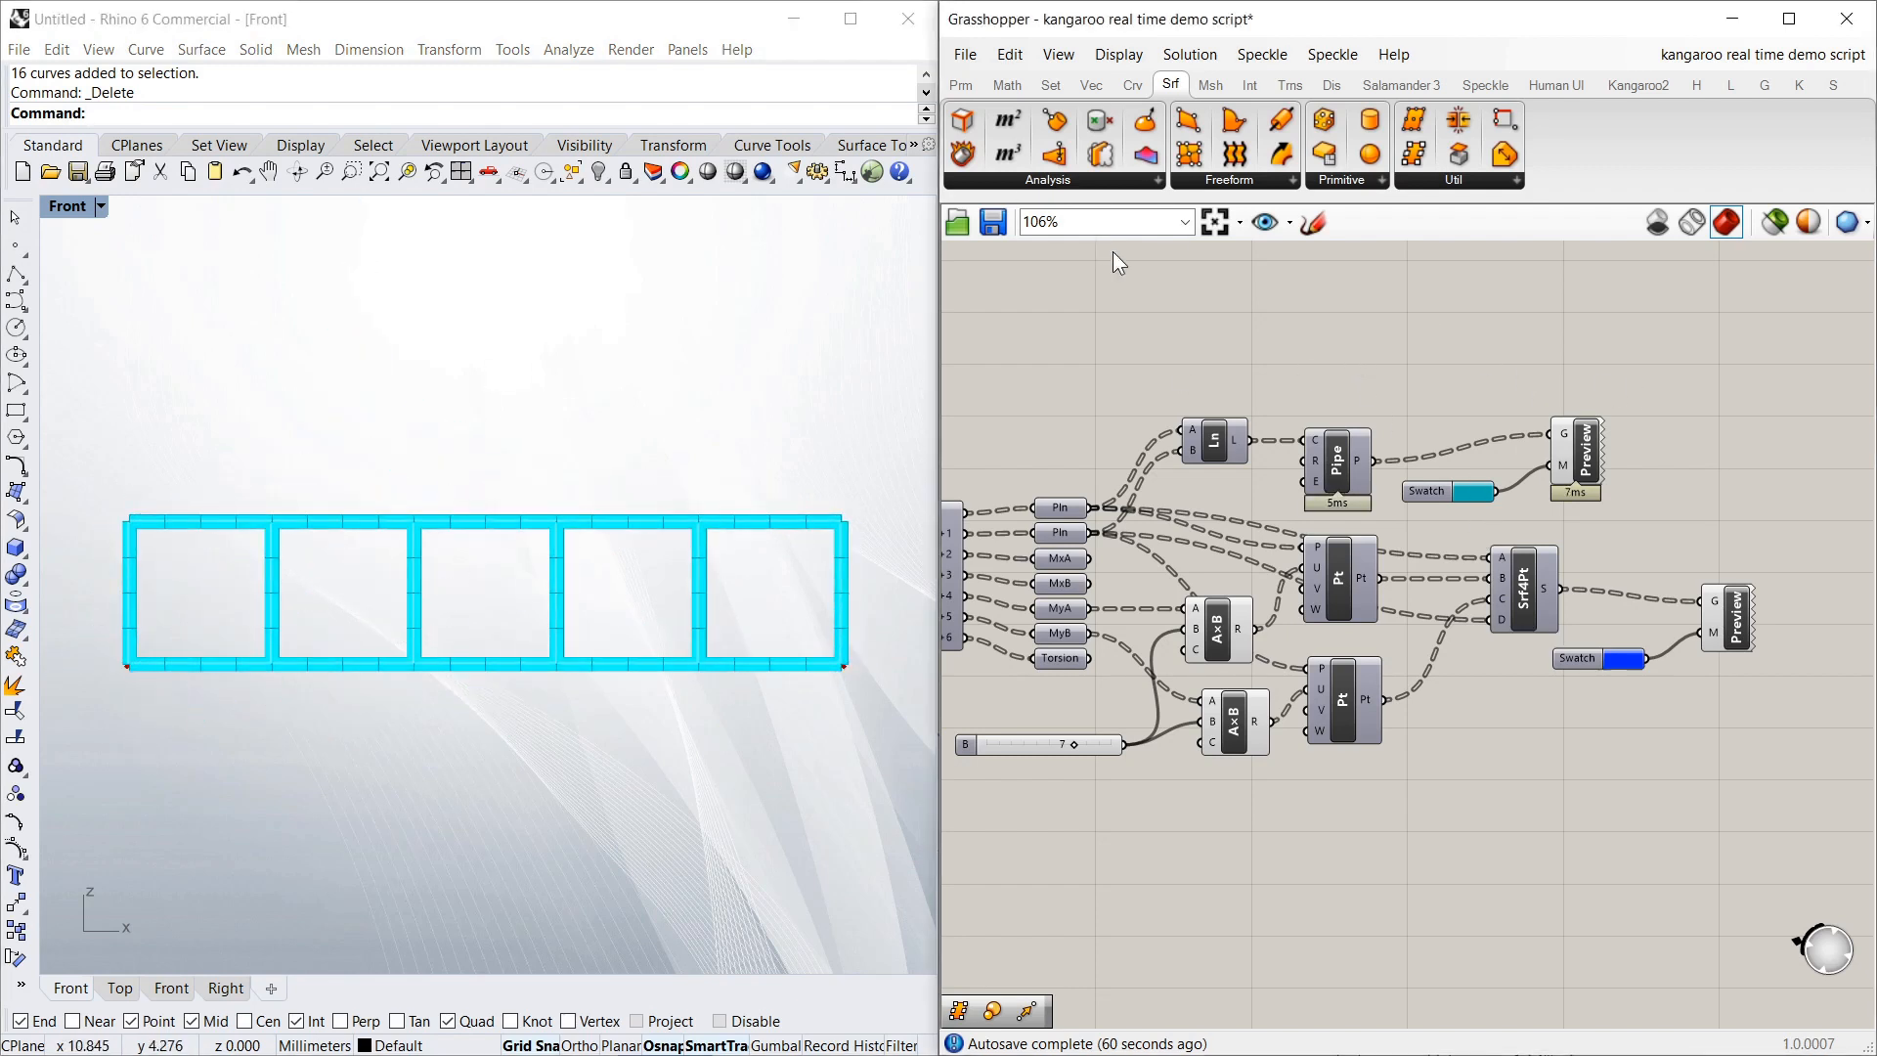